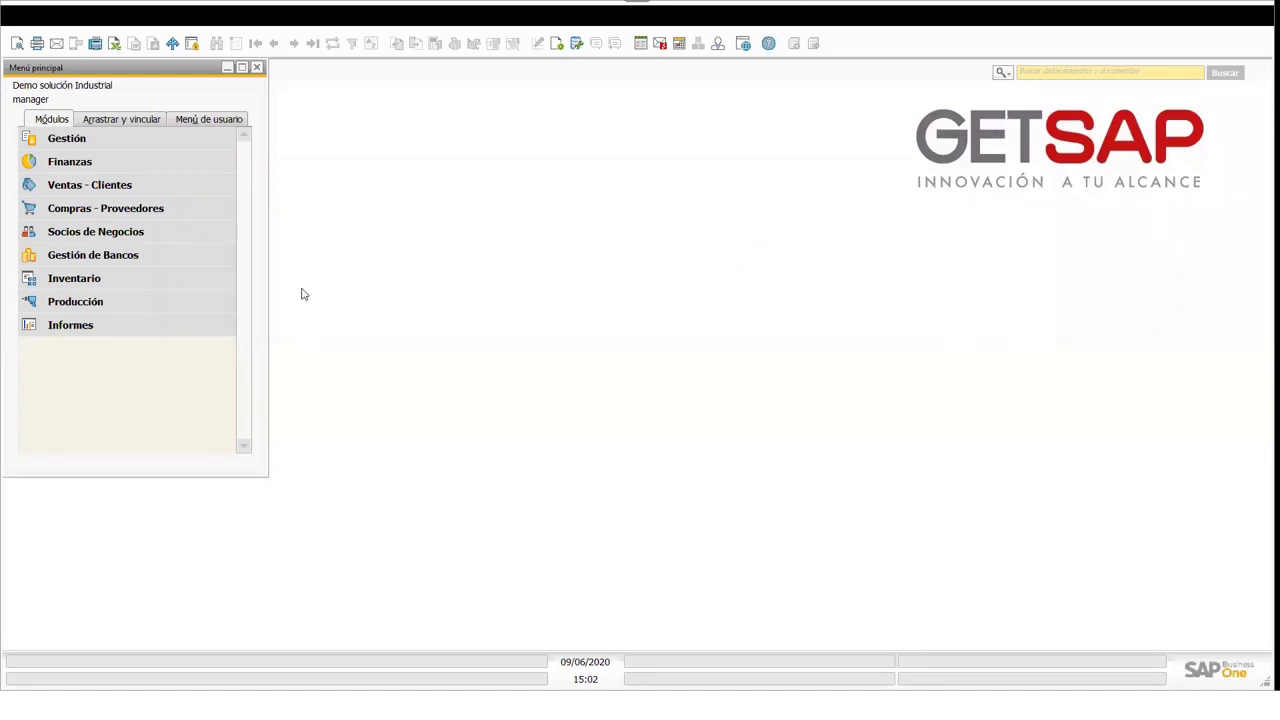
# - Open the inventory item master data and go to the first item record, A-0001 Bicicleta montañera
pyautogui.click(101, 285)
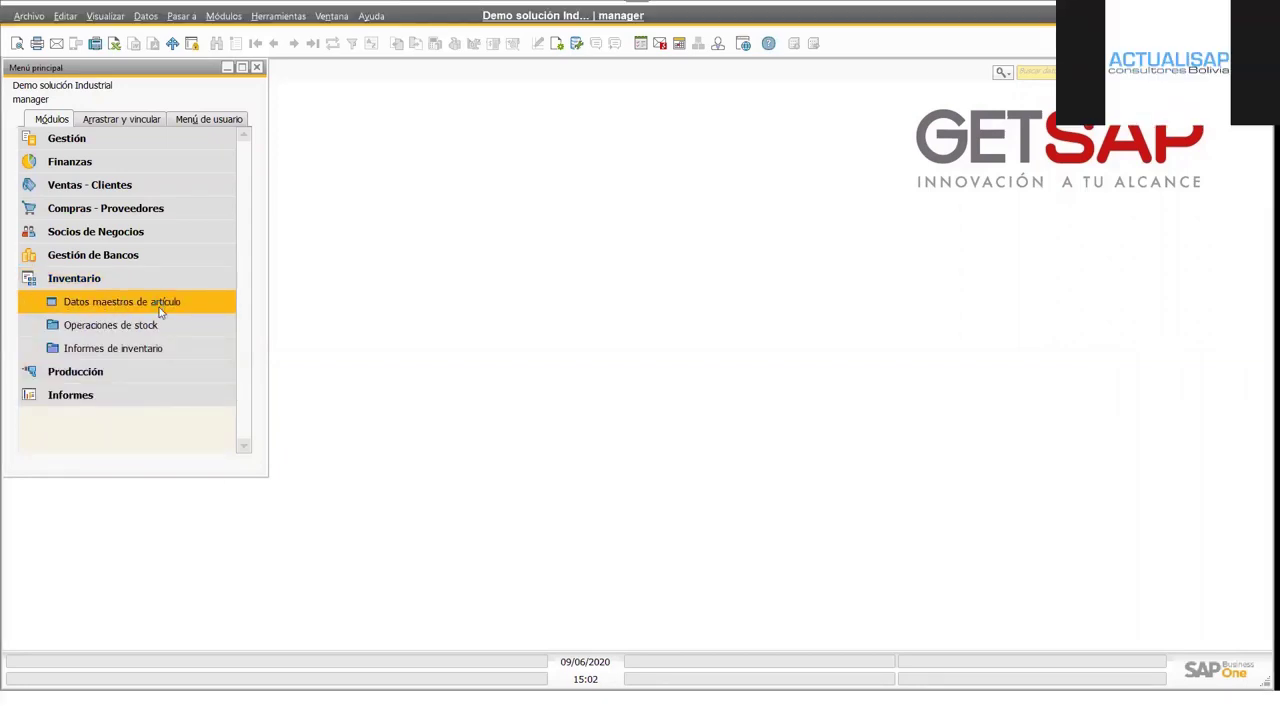
pyautogui.click(158, 312)
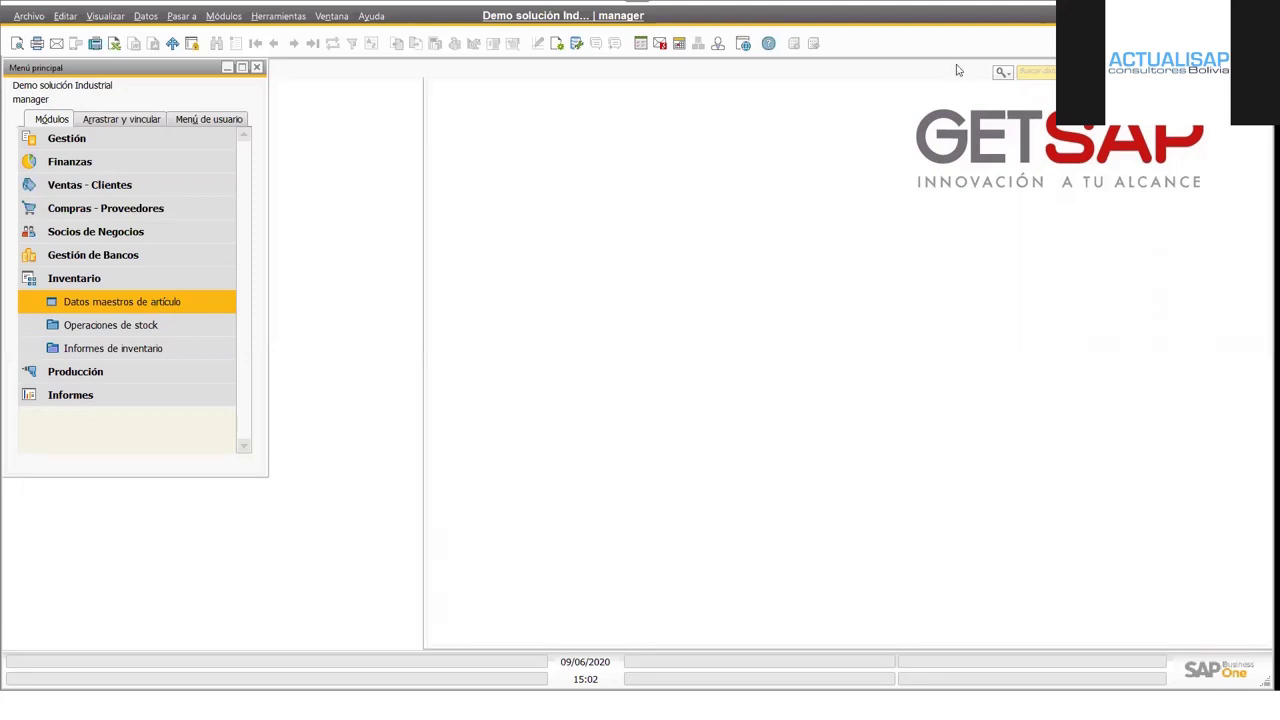
pyautogui.moveTo(944, 70); pyautogui.dragTo(717, 73)
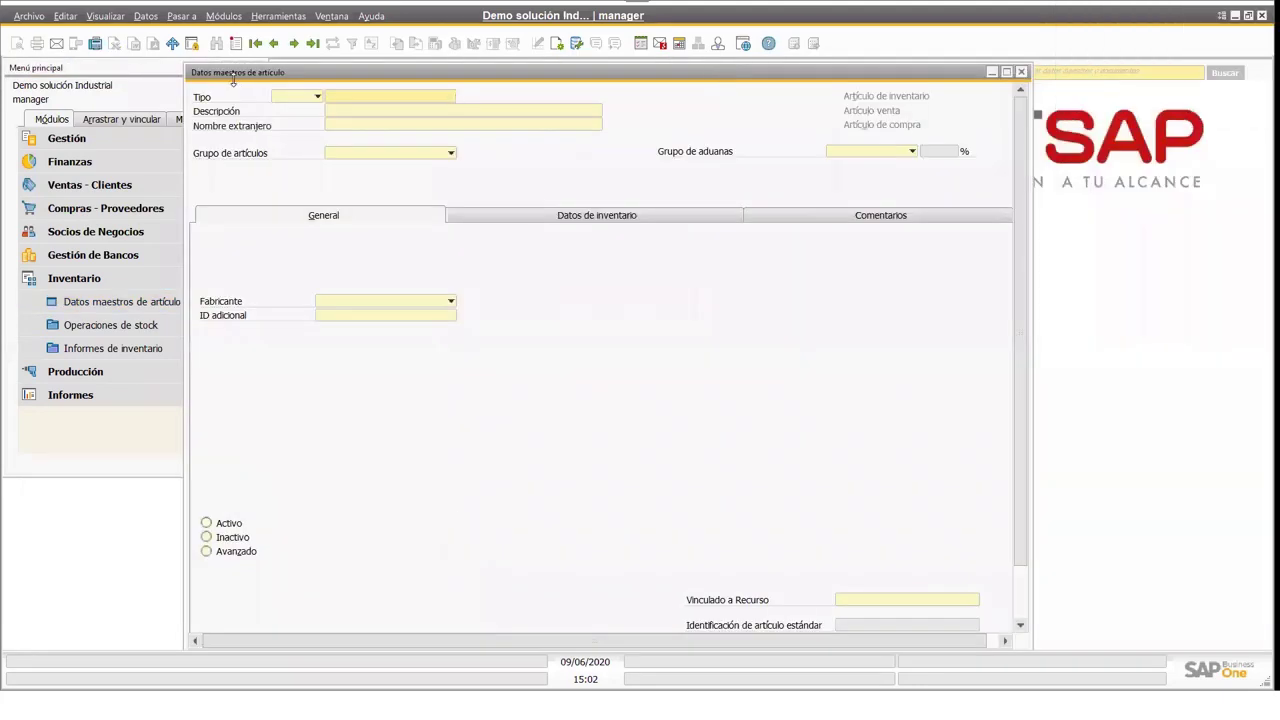
pyautogui.click(275, 44)
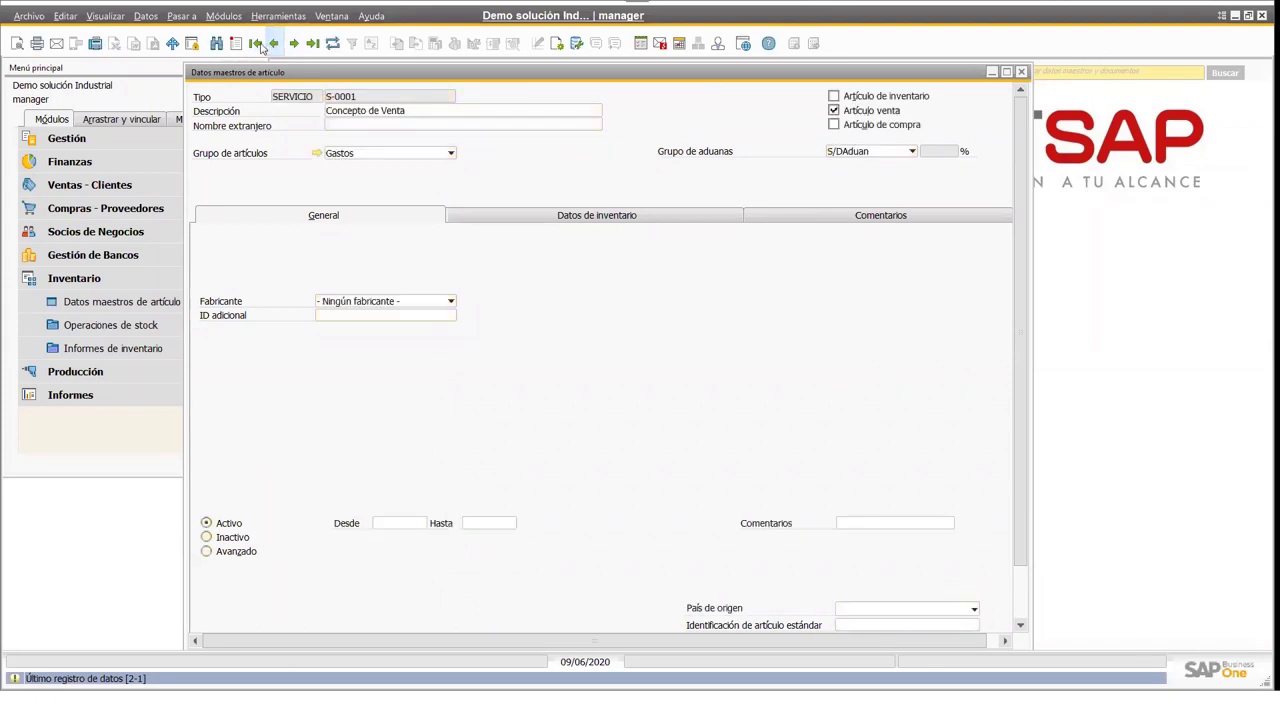
pyautogui.click(256, 44)
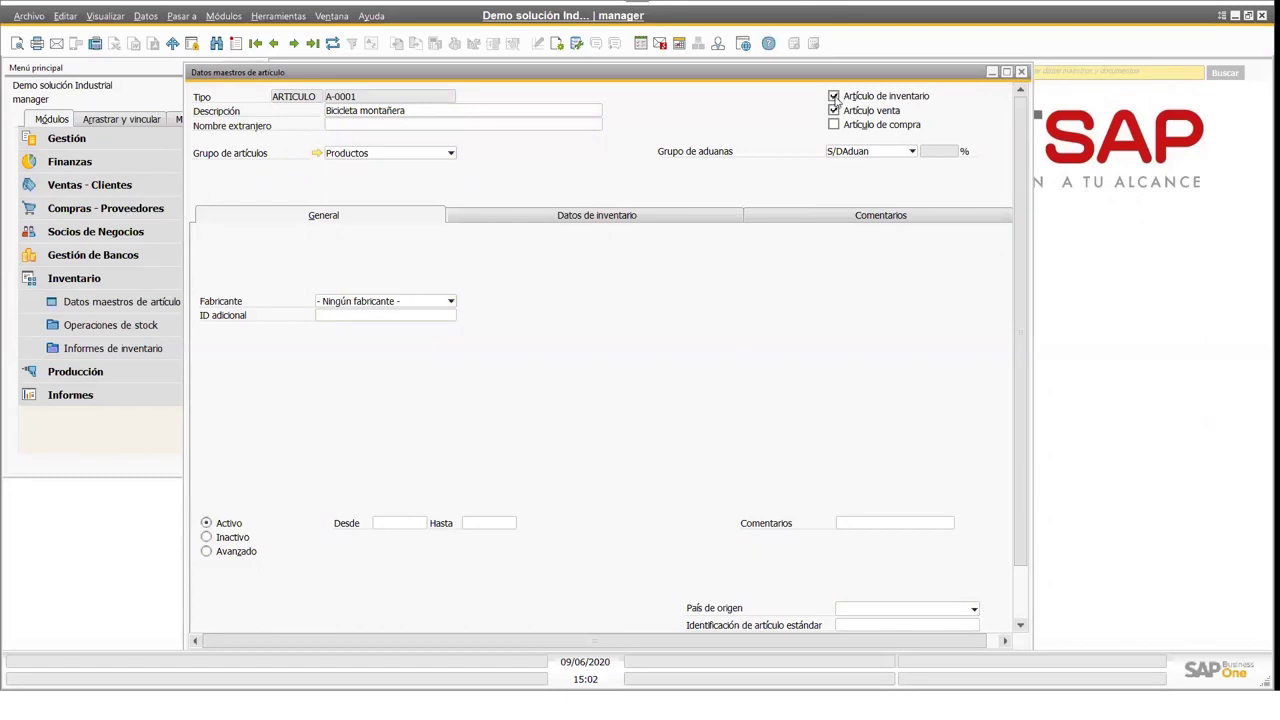
# - View the item's customs group options and the definition list for new customs groups, and cancel without adding one
pyautogui.click(834, 97)
pyautogui.click(912, 152)
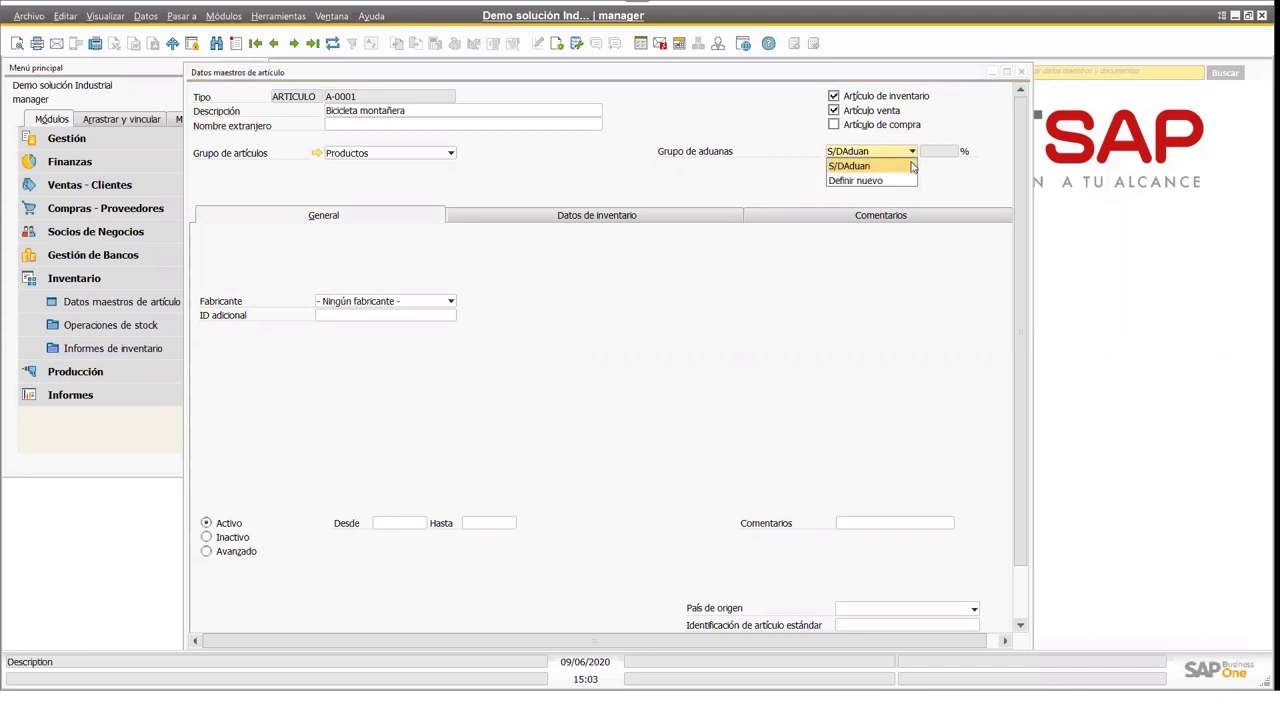
pyautogui.click(916, 153)
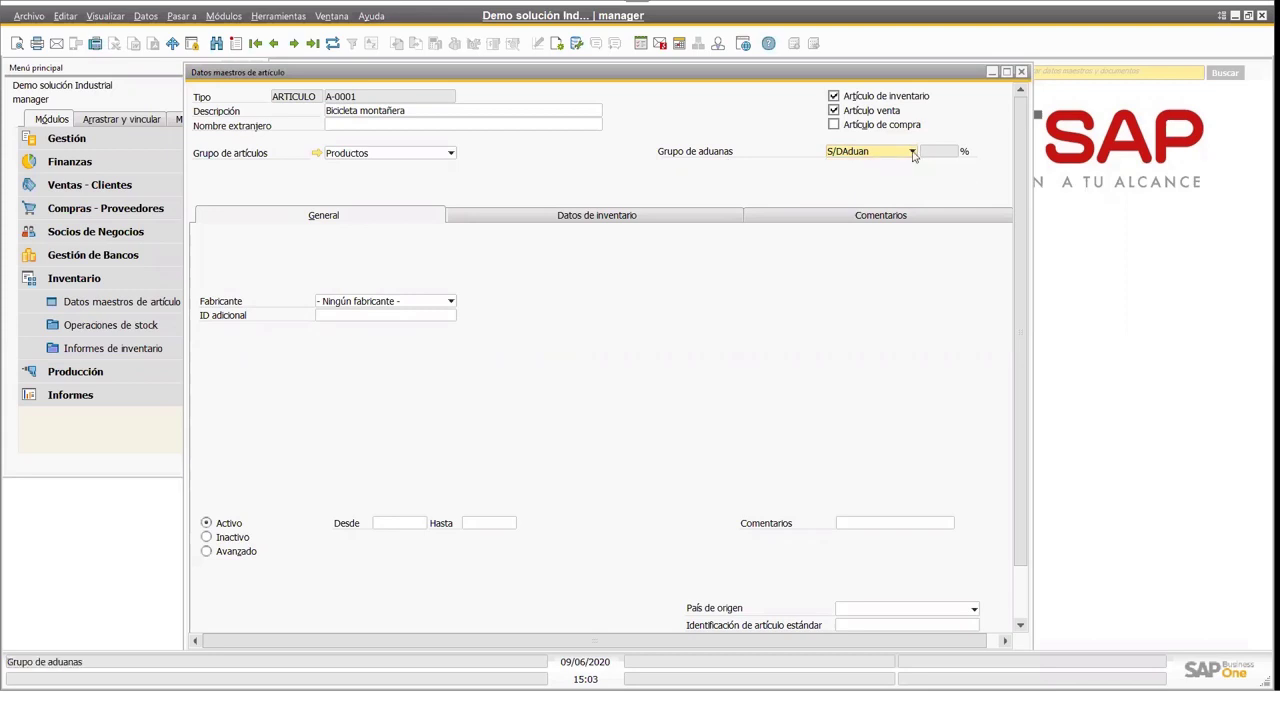
pyautogui.click(912, 152)
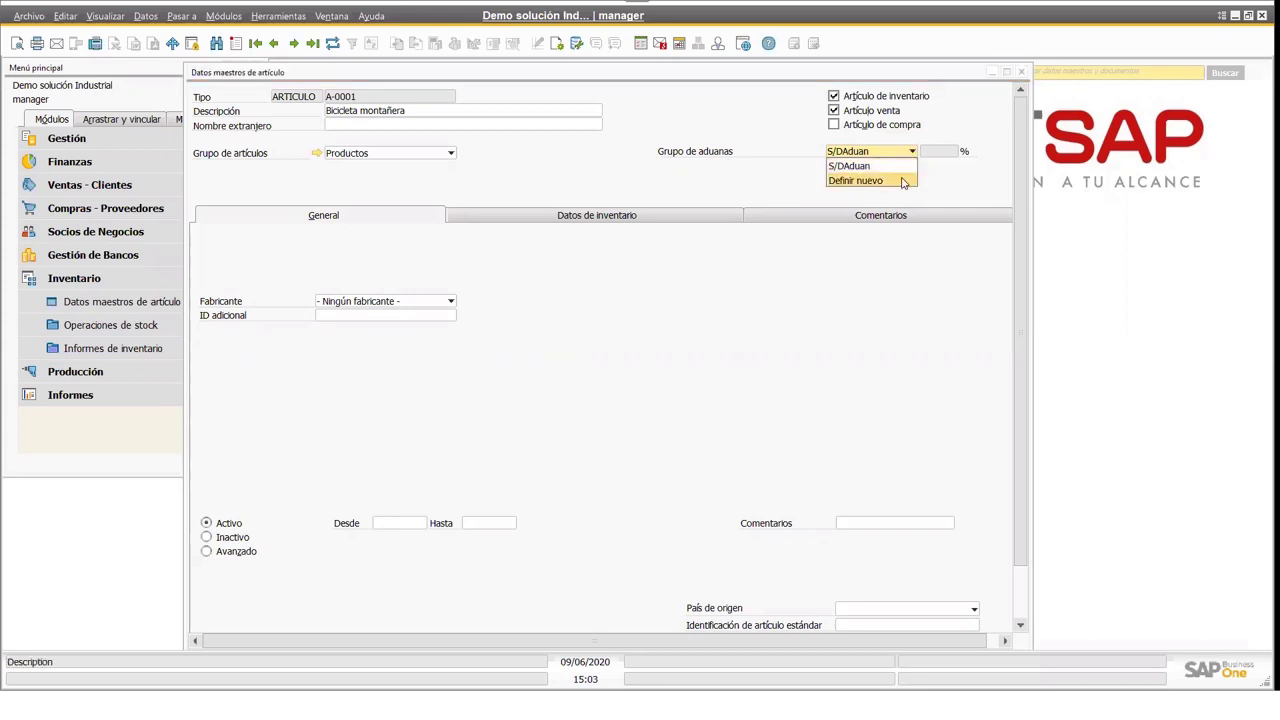
pyautogui.click(902, 182)
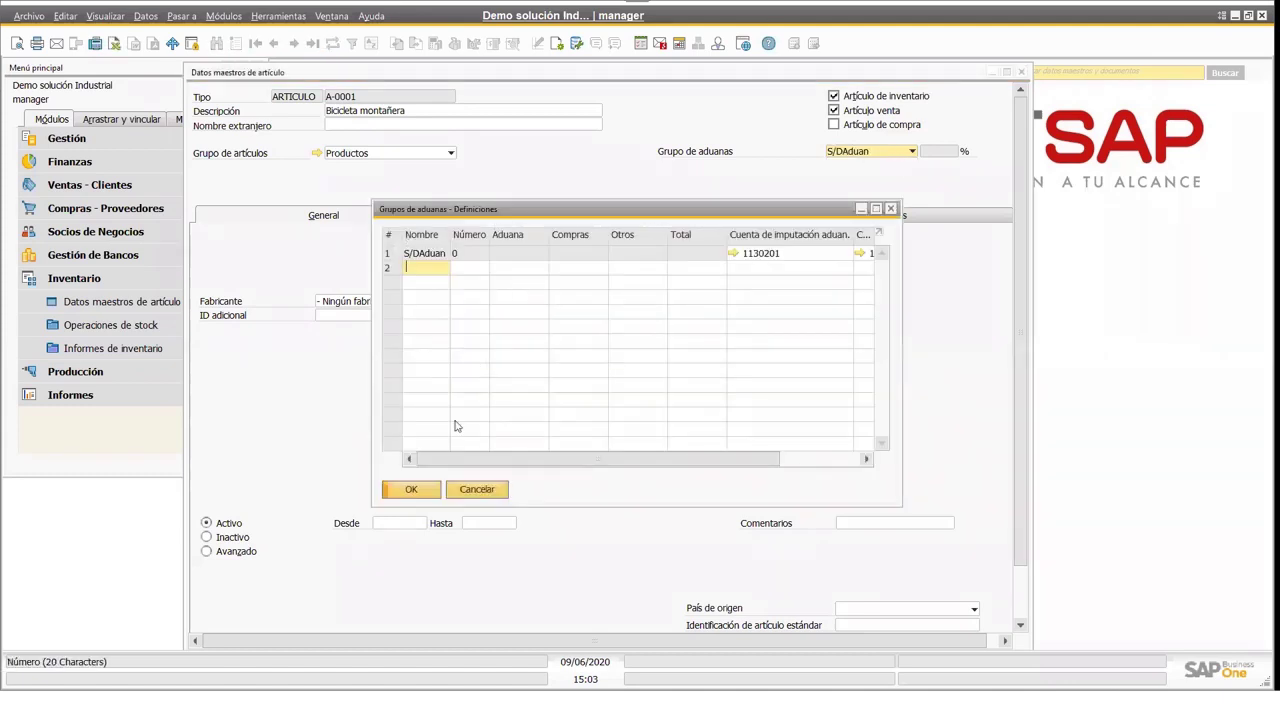
pyautogui.click(477, 488)
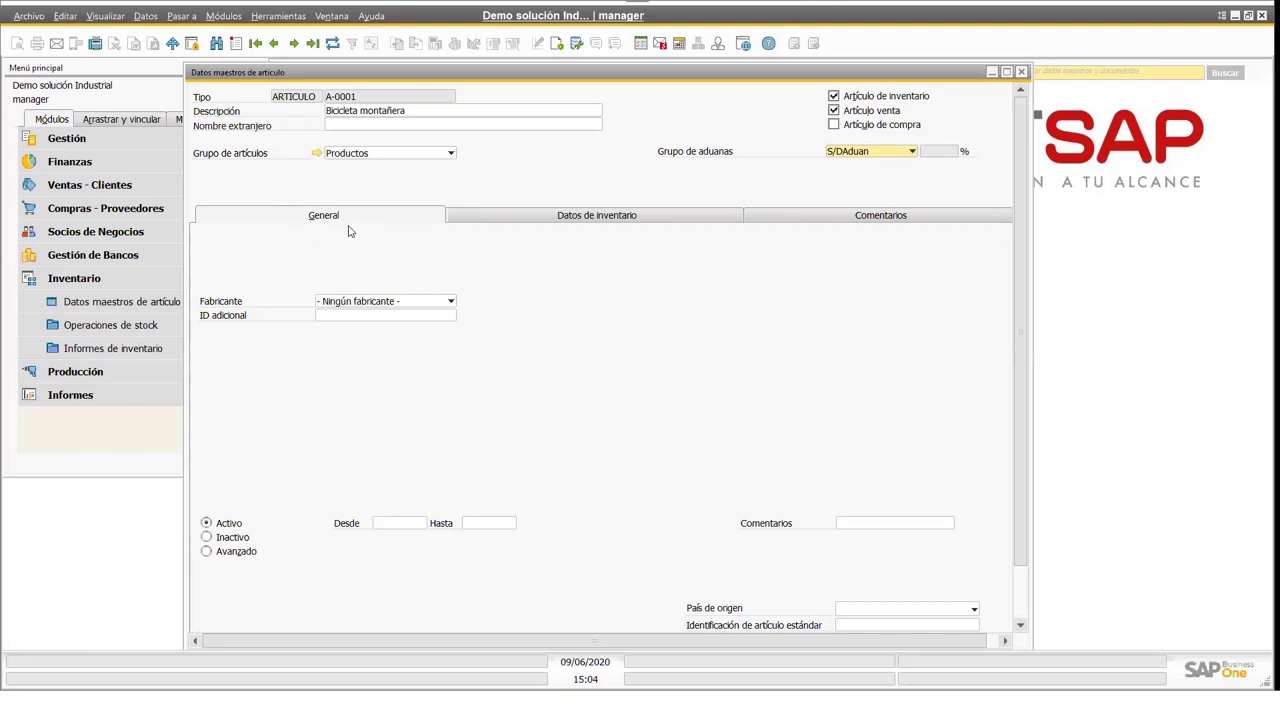
# - Review the item's general data and comments, and bring up its inventory data with the window moved clear of the main menu
pyautogui.scroll(-2, 1022, 270)
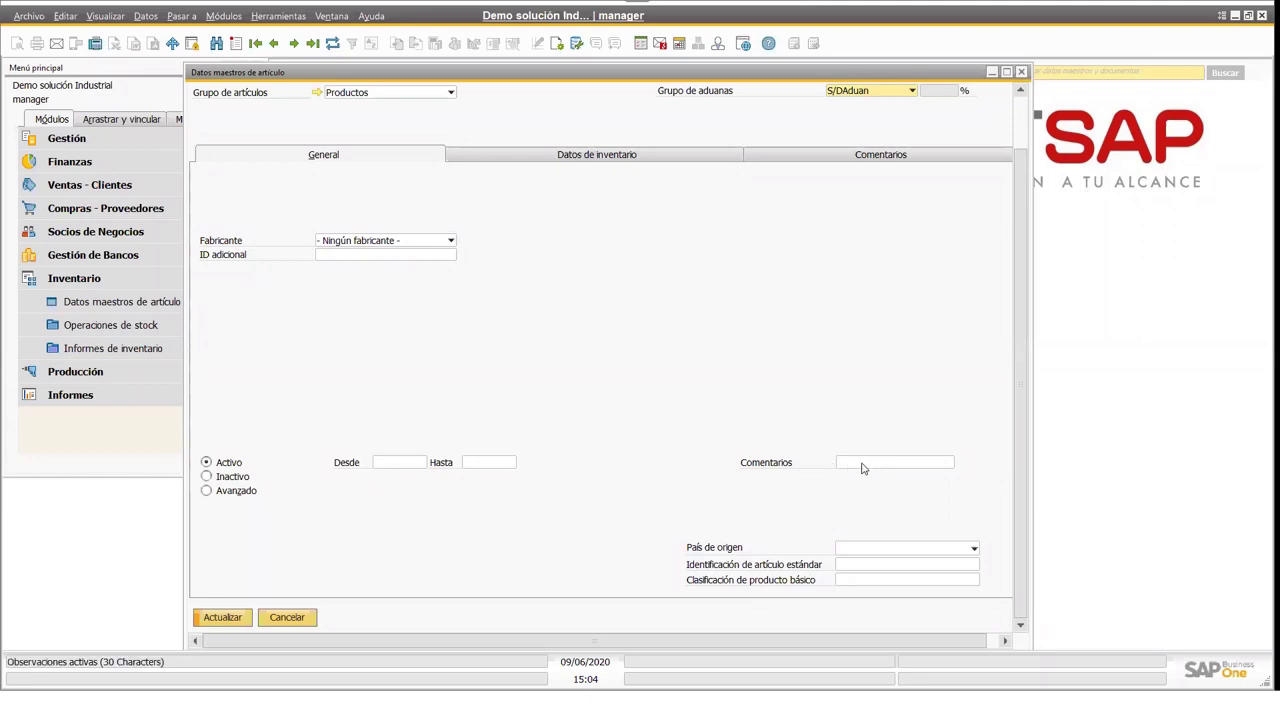
pyautogui.moveTo(1019, 433); pyautogui.dragTo(1024, 360)
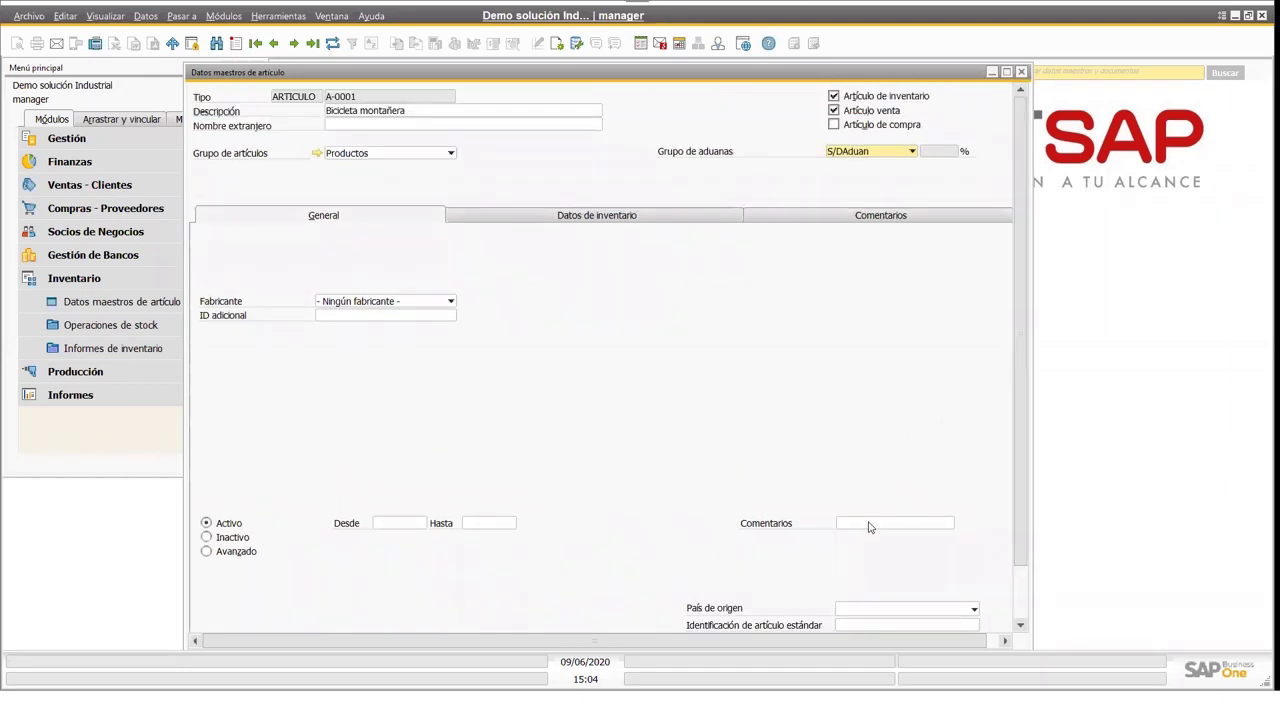
pyautogui.click(901, 218)
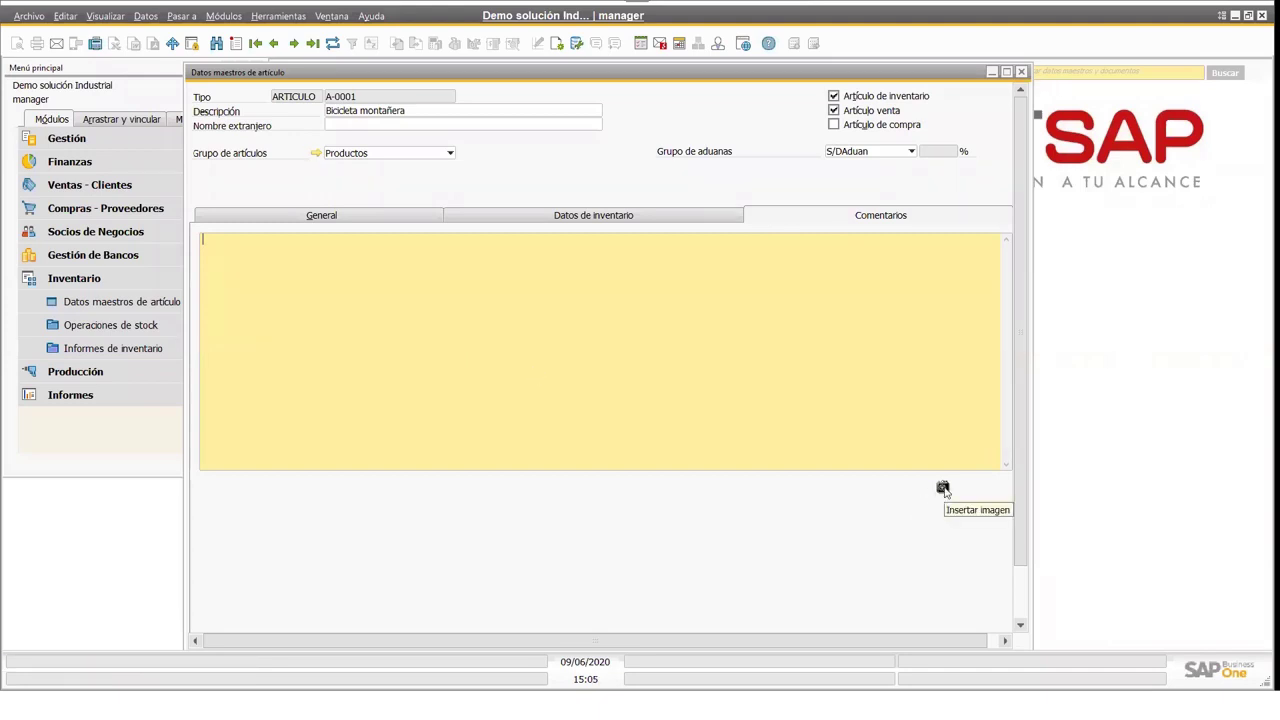
pyautogui.click(530, 220)
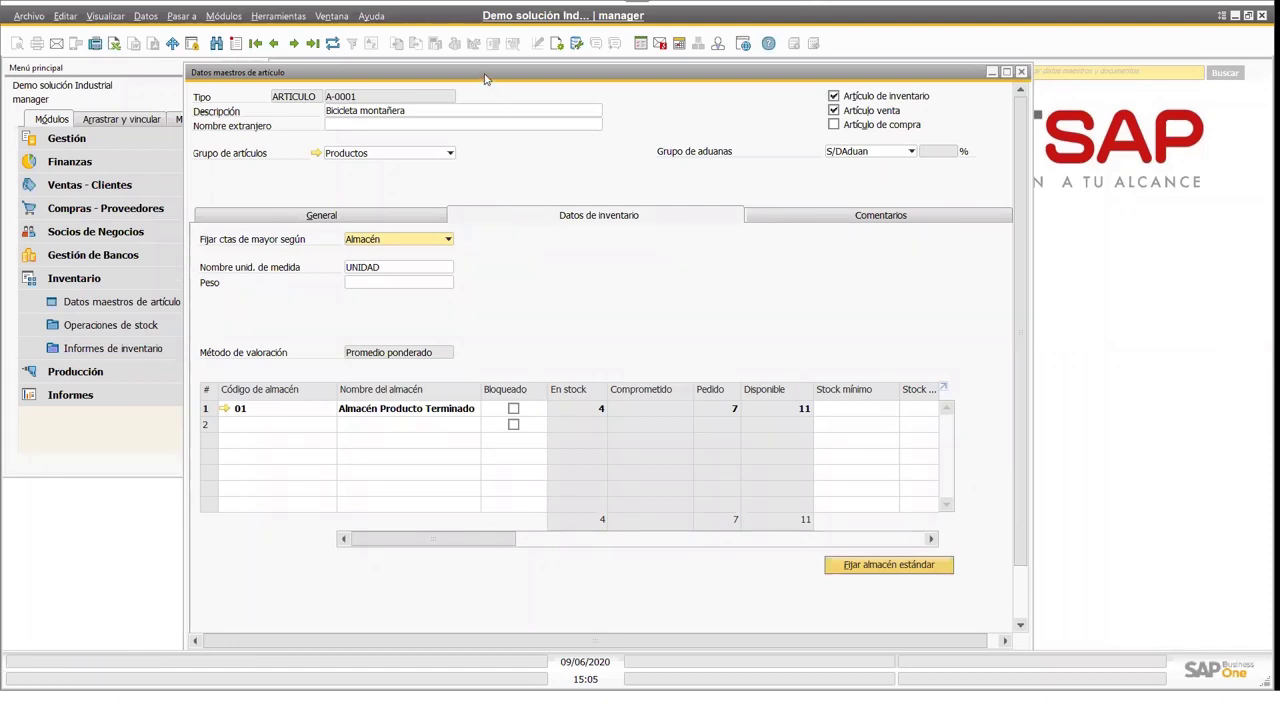
pyautogui.moveTo(485, 78); pyautogui.dragTo(652, 89)
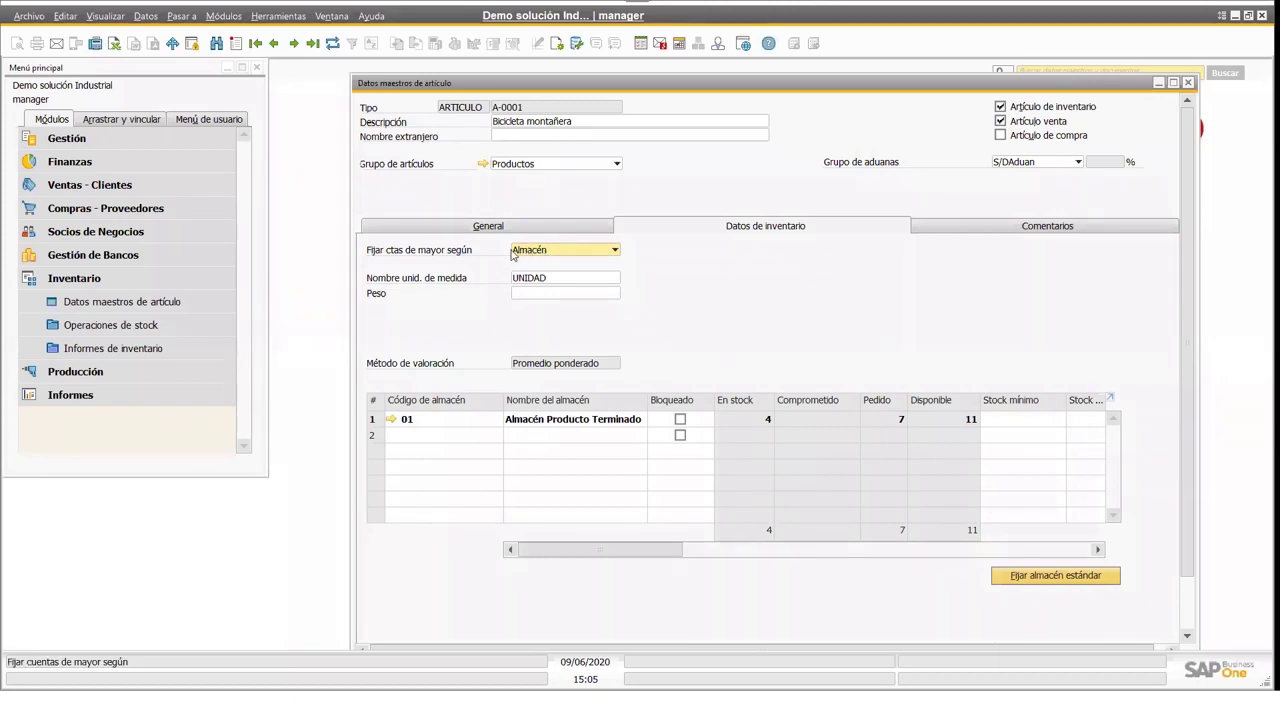
# - Try the ledger account setting "Fijar ctas de mayor según" with Grupo de artículos and with Nivel de artículo
pyautogui.click(548, 252)
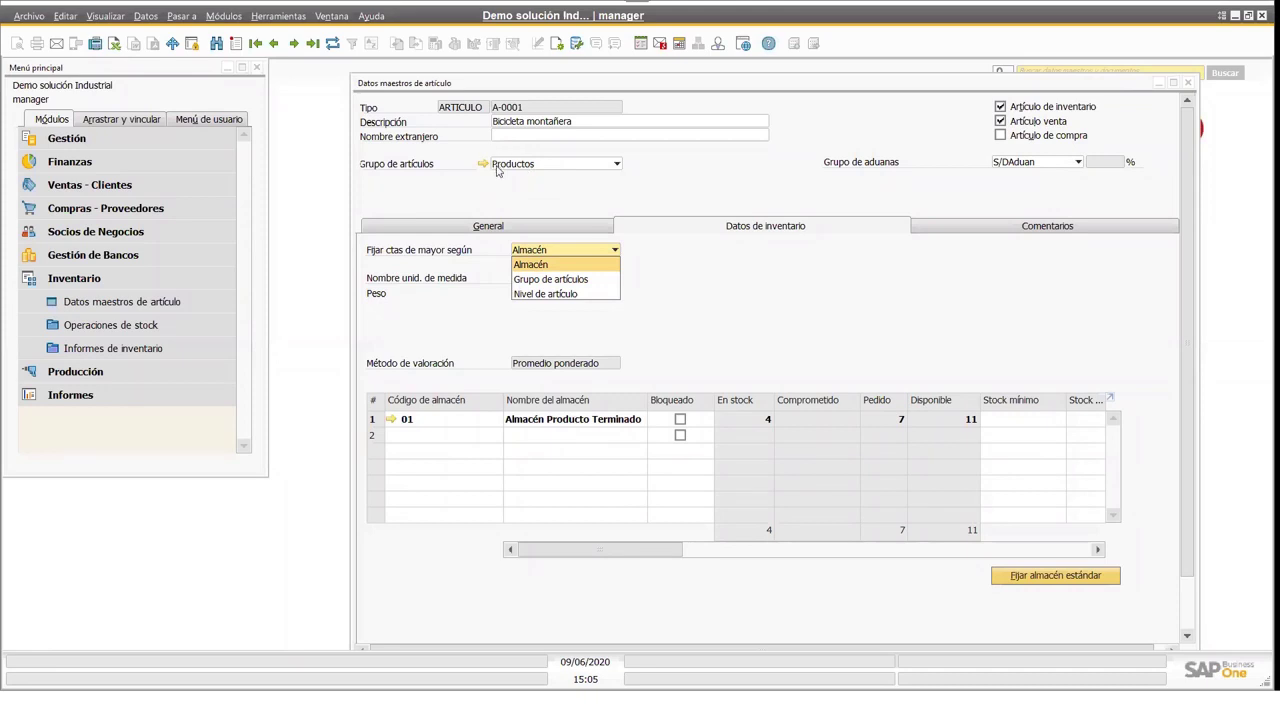
pyautogui.click(572, 281)
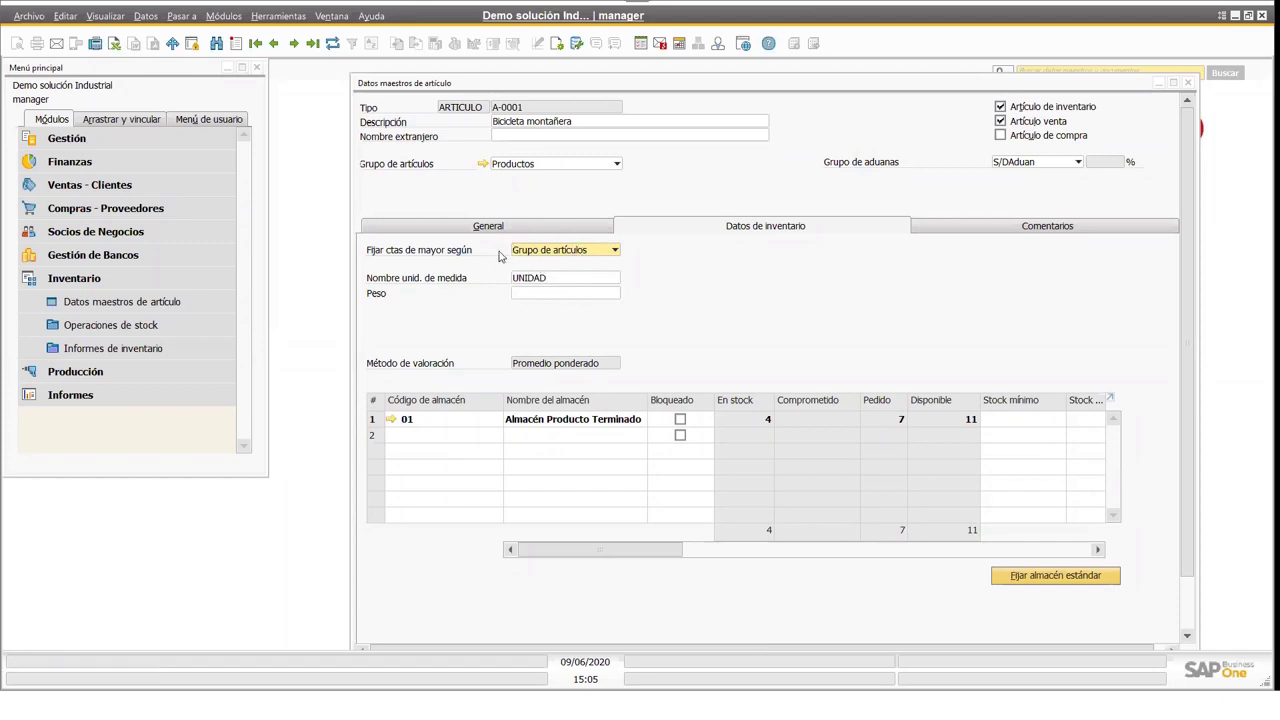
pyautogui.click(576, 255)
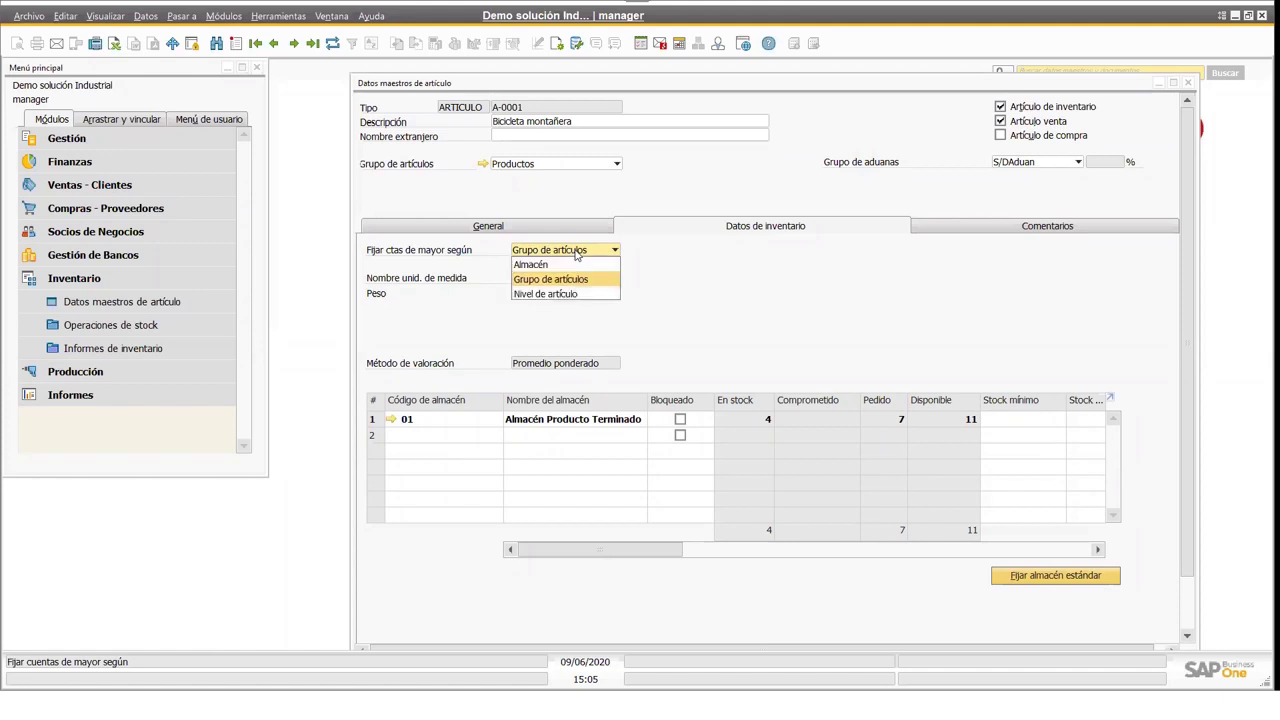
pyautogui.click(576, 295)
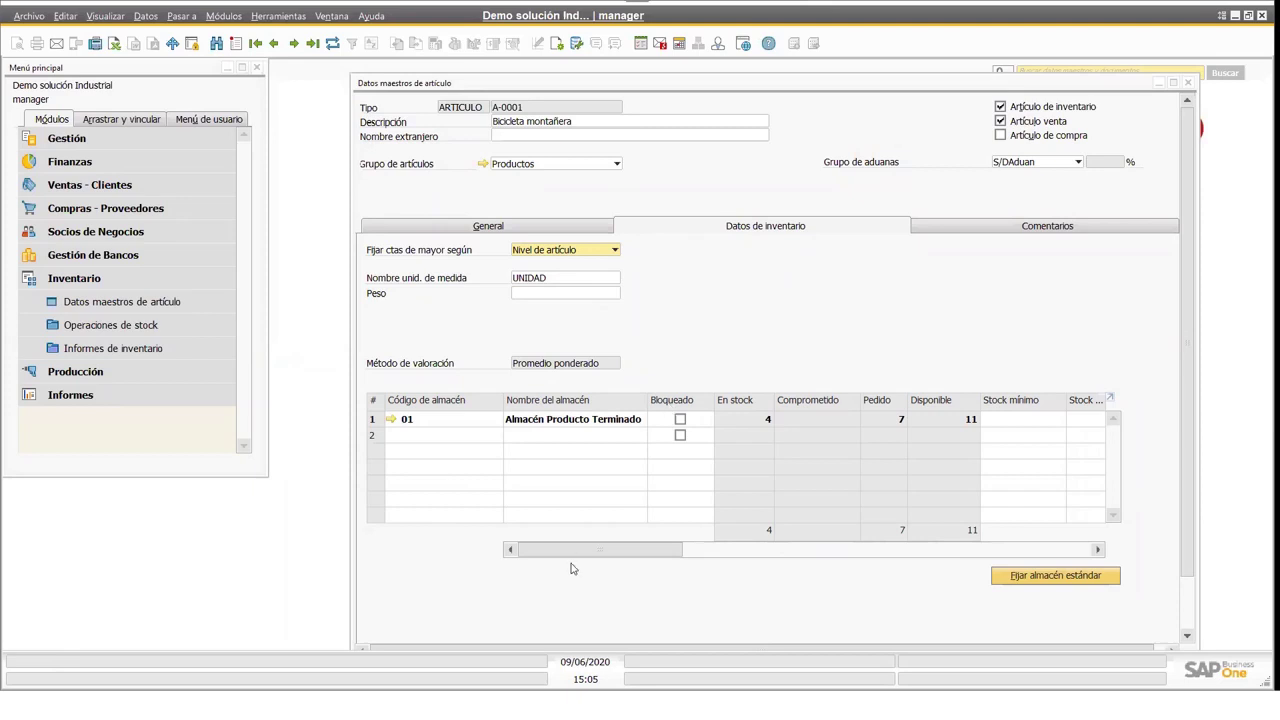
# - Examine the expense, work-in-process stock and WIP variance account columns for warehouse 01
pyautogui.moveTo(557, 556); pyautogui.dragTo(732, 565)
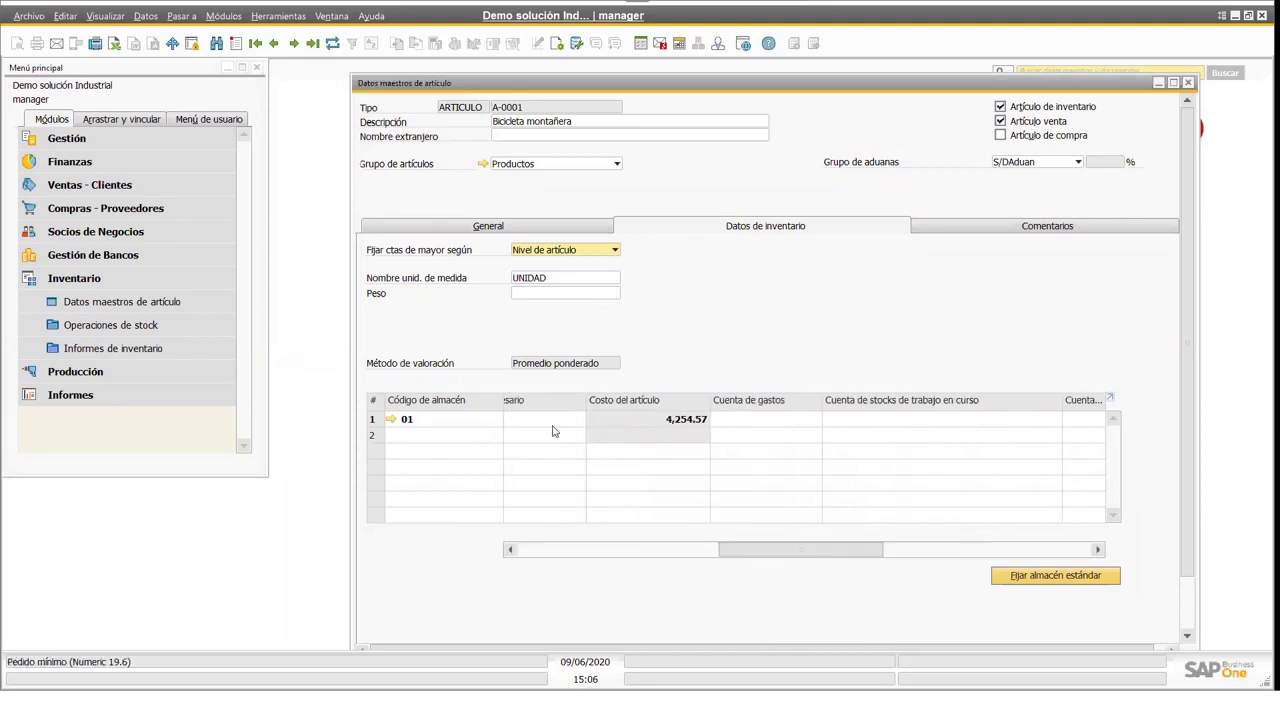
pyautogui.click(755, 424)
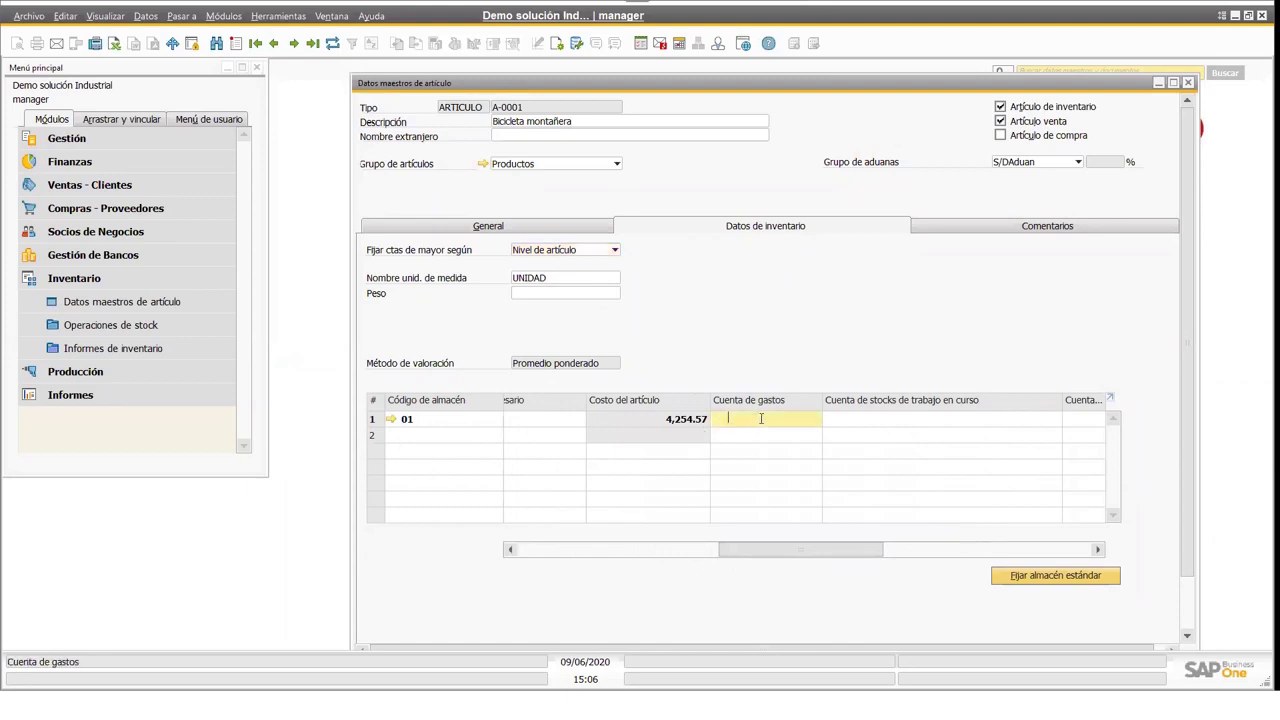
pyautogui.click(888, 420)
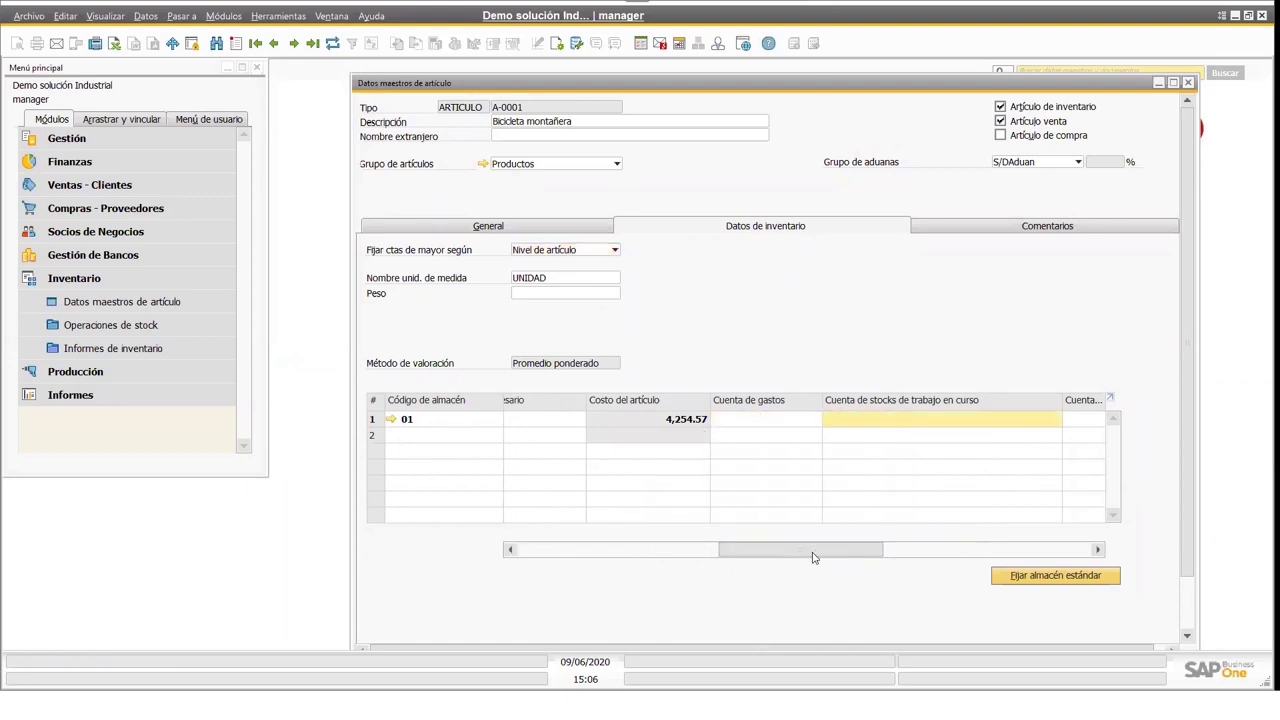
pyautogui.moveTo(834, 552)
pyautogui.mouseDown()
pyautogui.moveTo(870, 556)
pyautogui.moveTo(849, 542)
pyautogui.mouseUp()
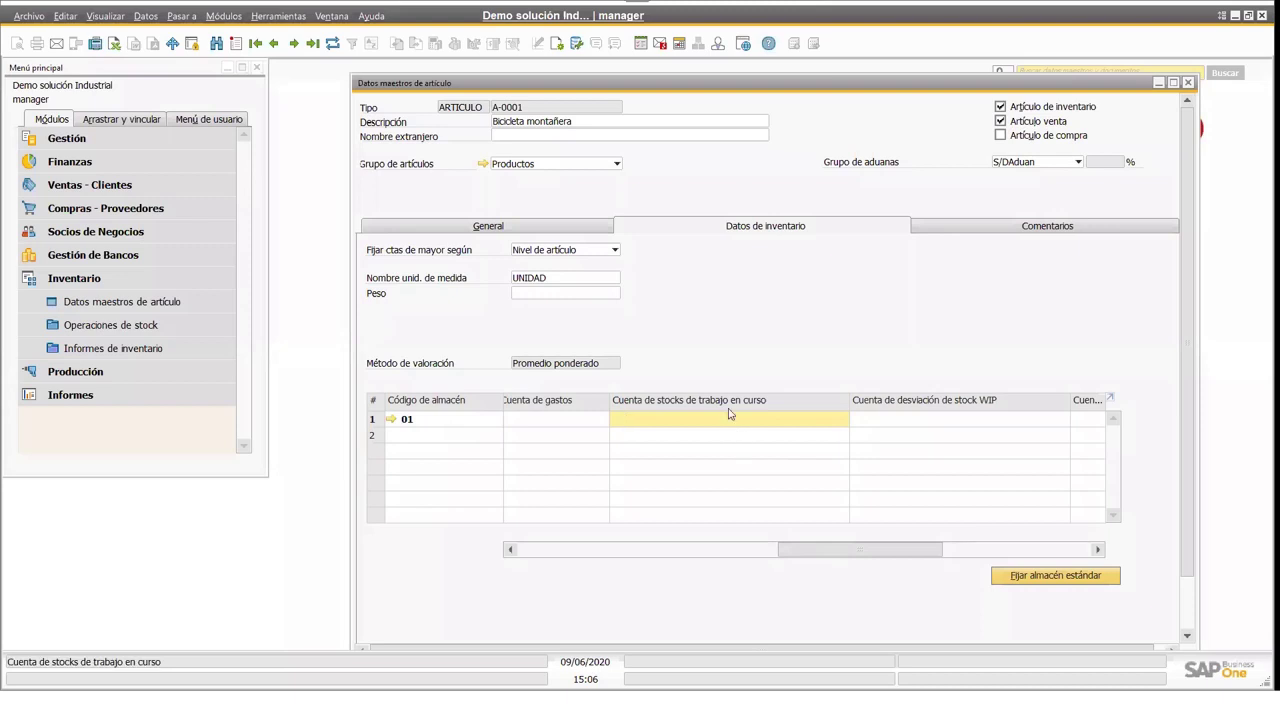
pyautogui.moveTo(882, 557); pyautogui.dragTo(565, 556)
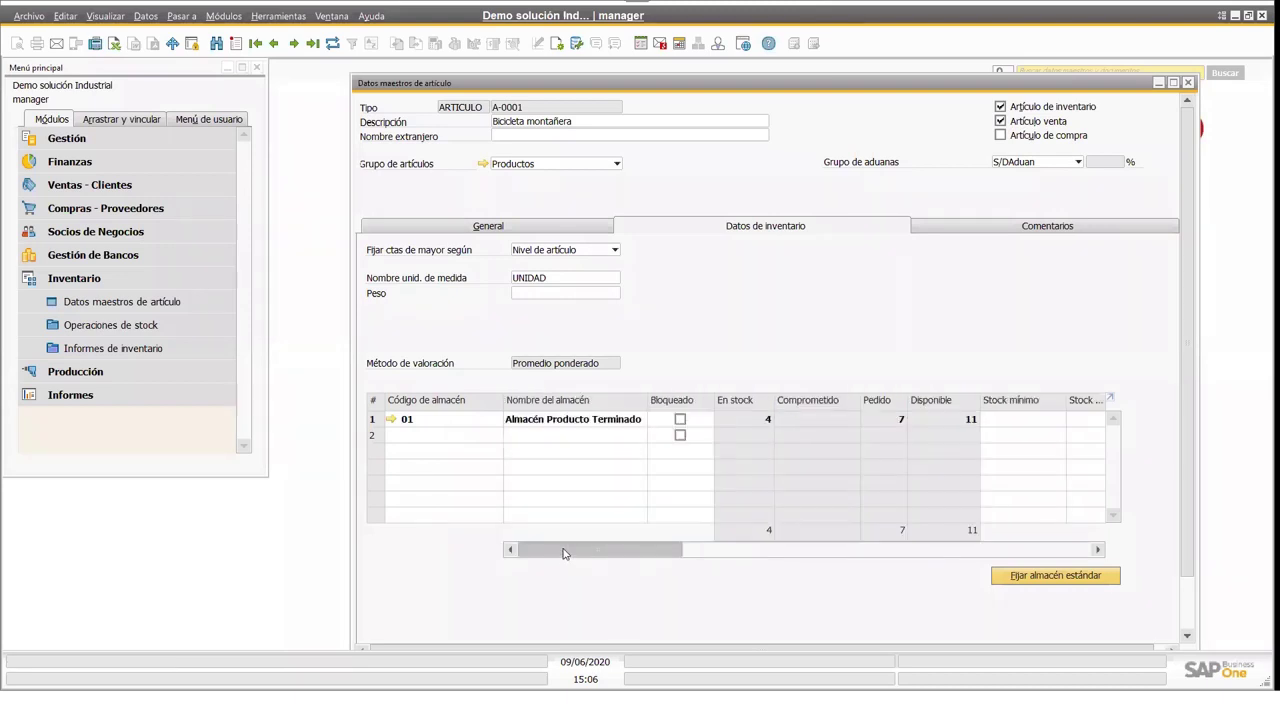
# - Return the ledger account setting "Fijar ctas de mayor según" to Almacén and dismiss the system message
pyautogui.click(592, 250)
pyautogui.click(580, 266)
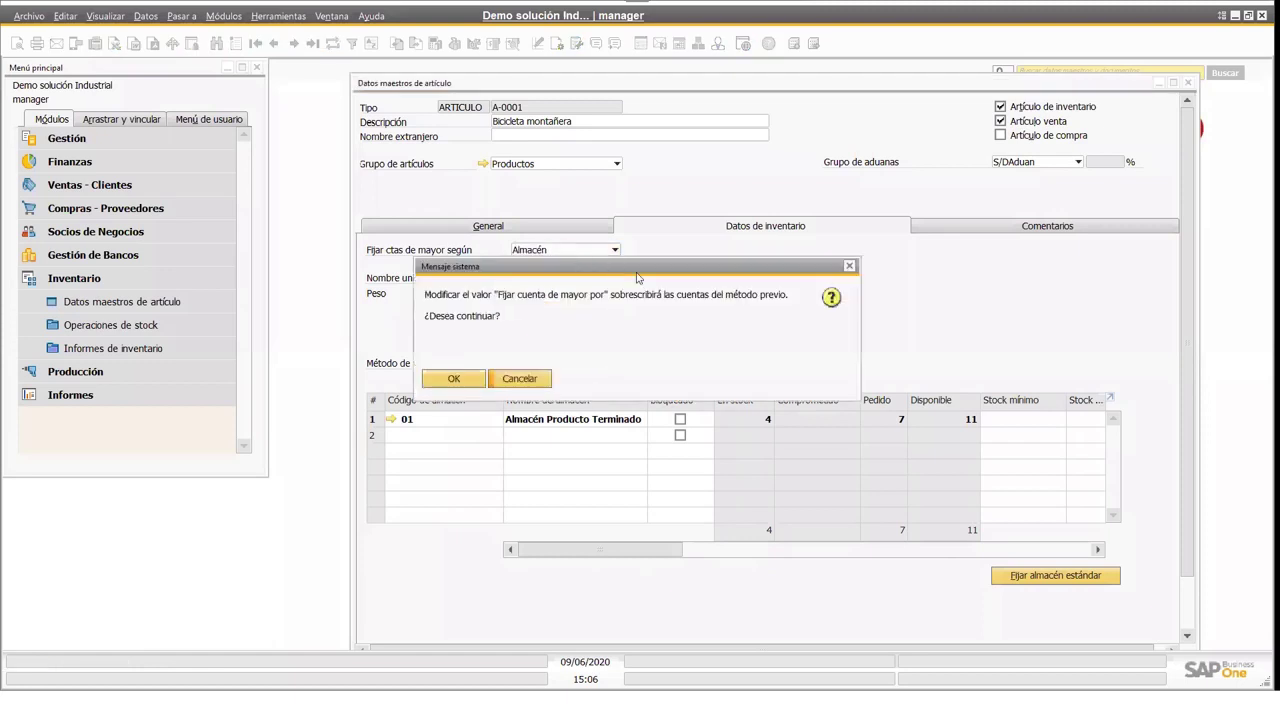
pyautogui.click(511, 382)
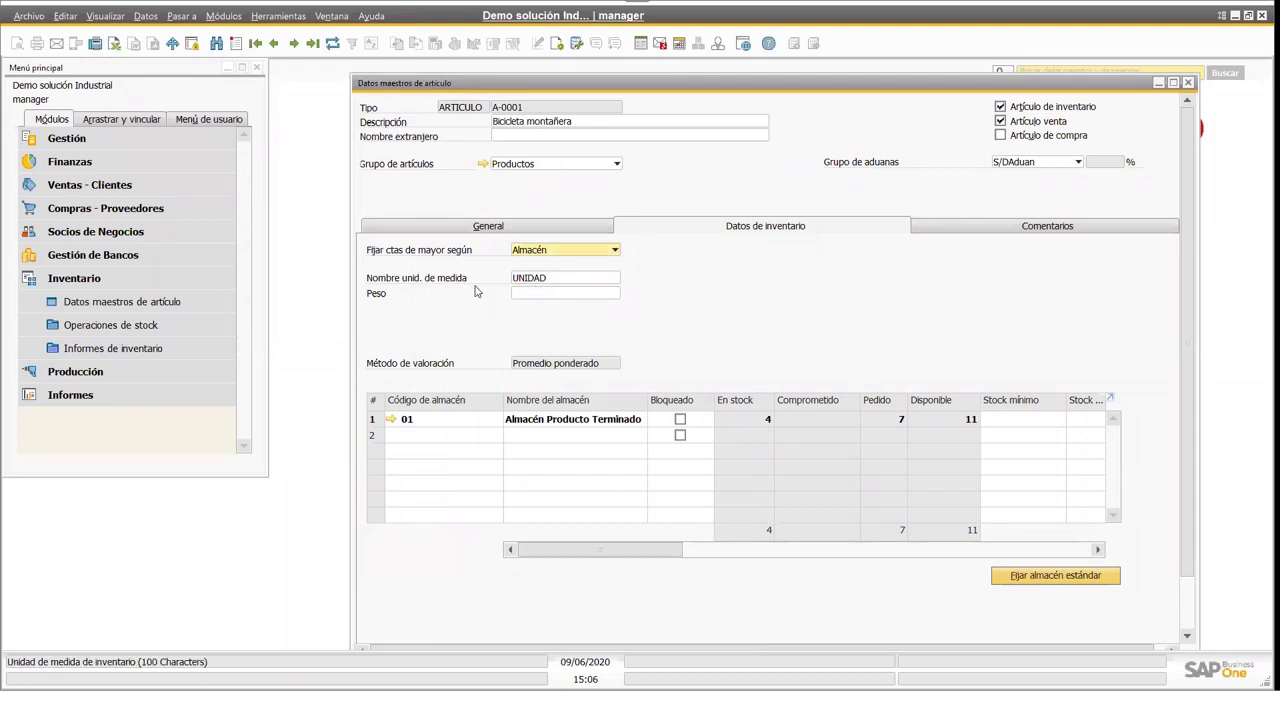
# - Examine the item's unit of measure and weight fields and the stock, cost and ledger account columns for warehouse 01
pyautogui.click(587, 278)
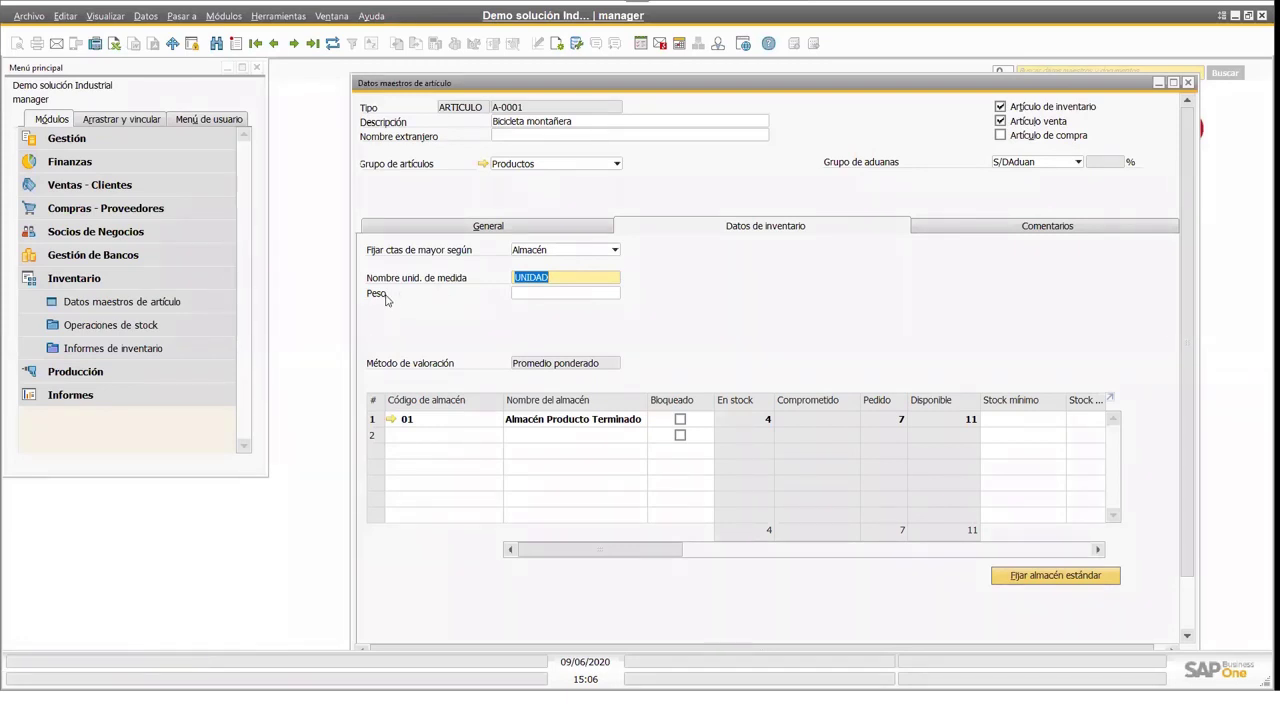
pyautogui.click(562, 293)
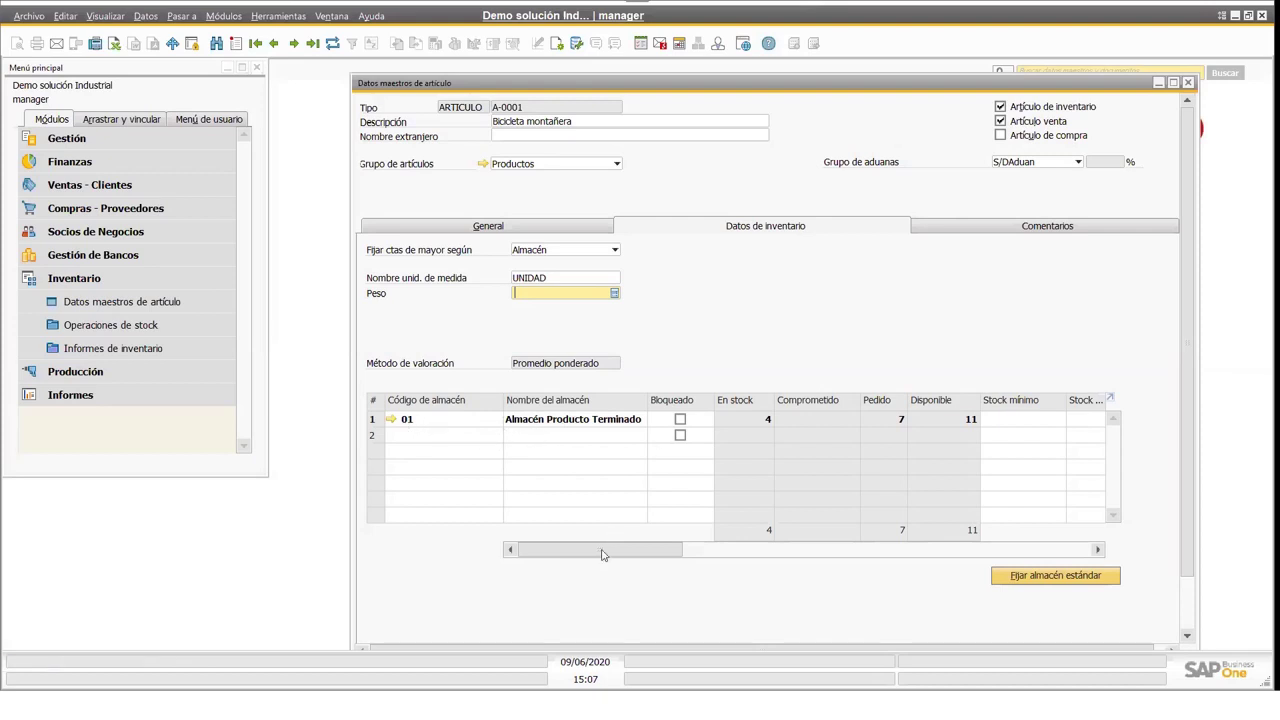
pyautogui.moveTo(604, 553); pyautogui.dragTo(637, 556)
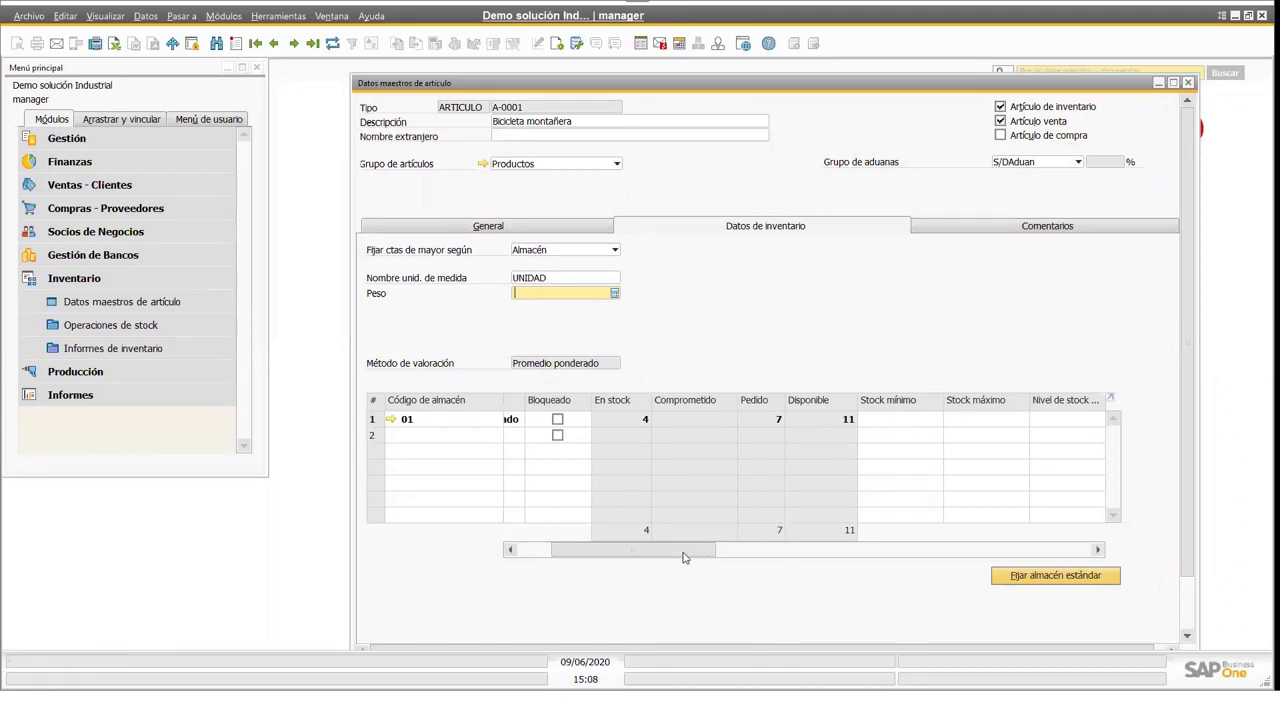
pyautogui.moveTo(696, 556); pyautogui.dragTo(797, 466)
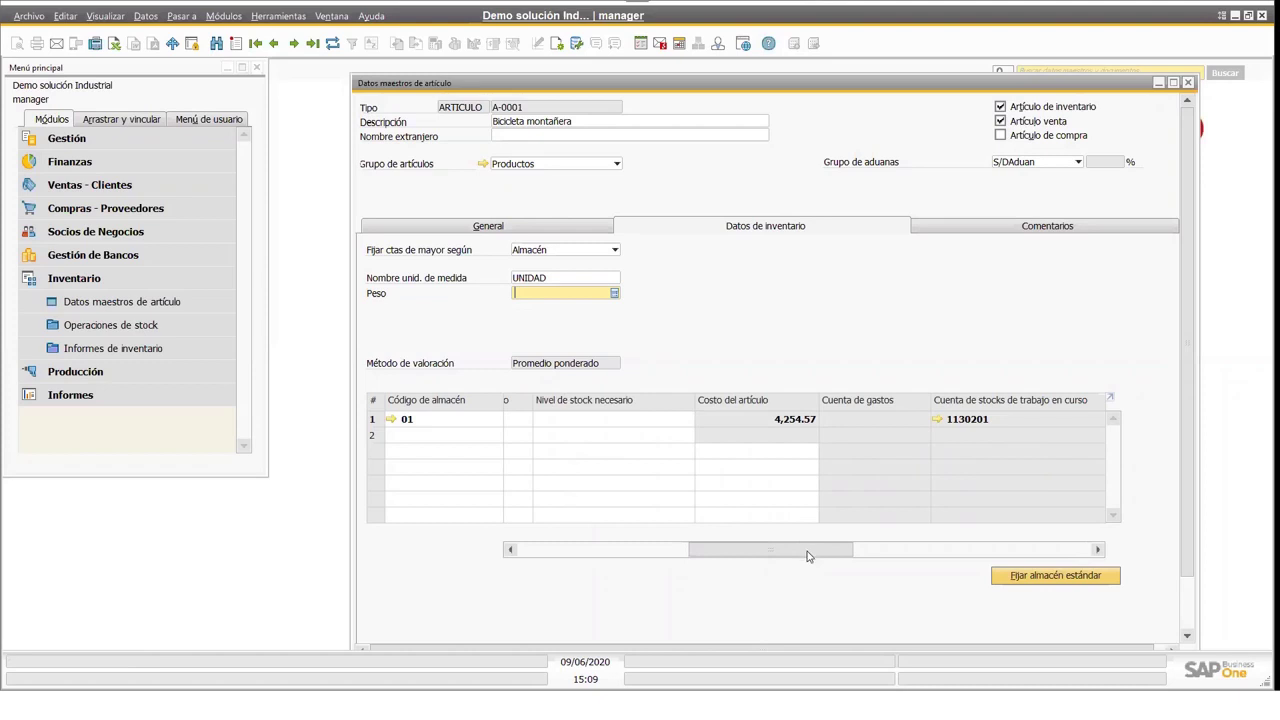
pyautogui.moveTo(808, 556); pyautogui.dragTo(820, 530)
pyautogui.click(1040, 549)
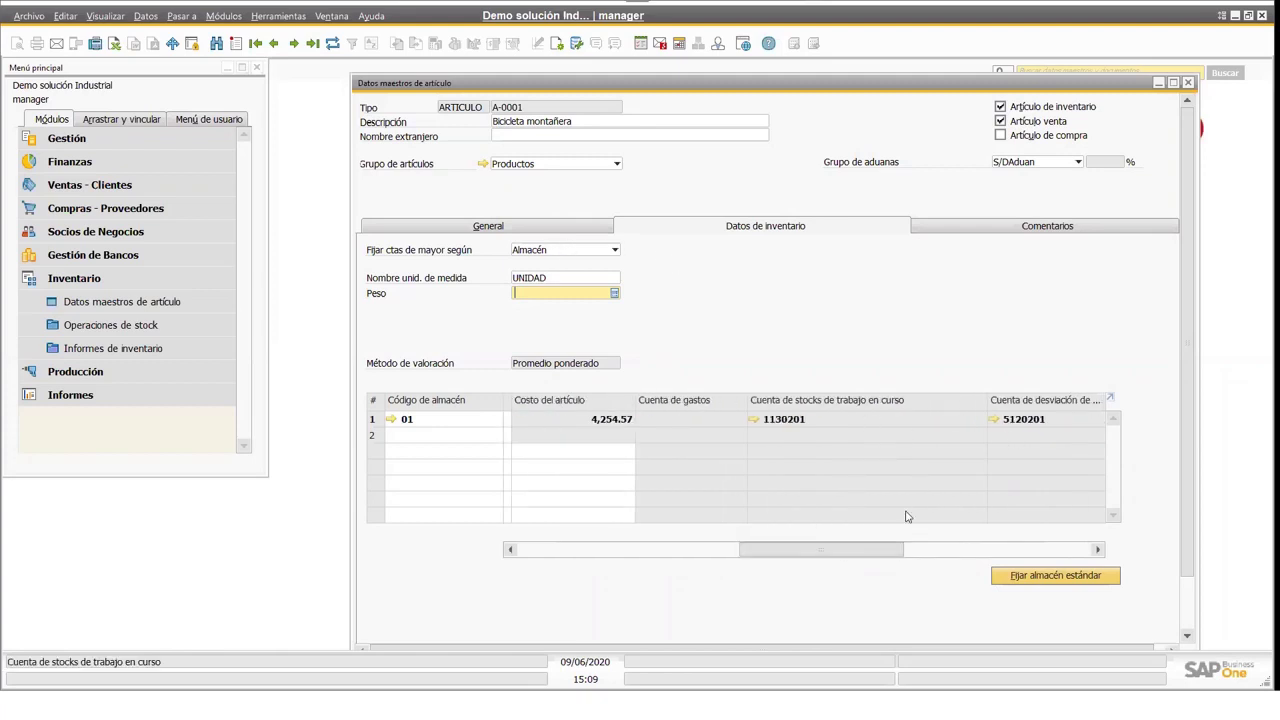
pyautogui.moveTo(816, 553); pyautogui.dragTo(637, 563)
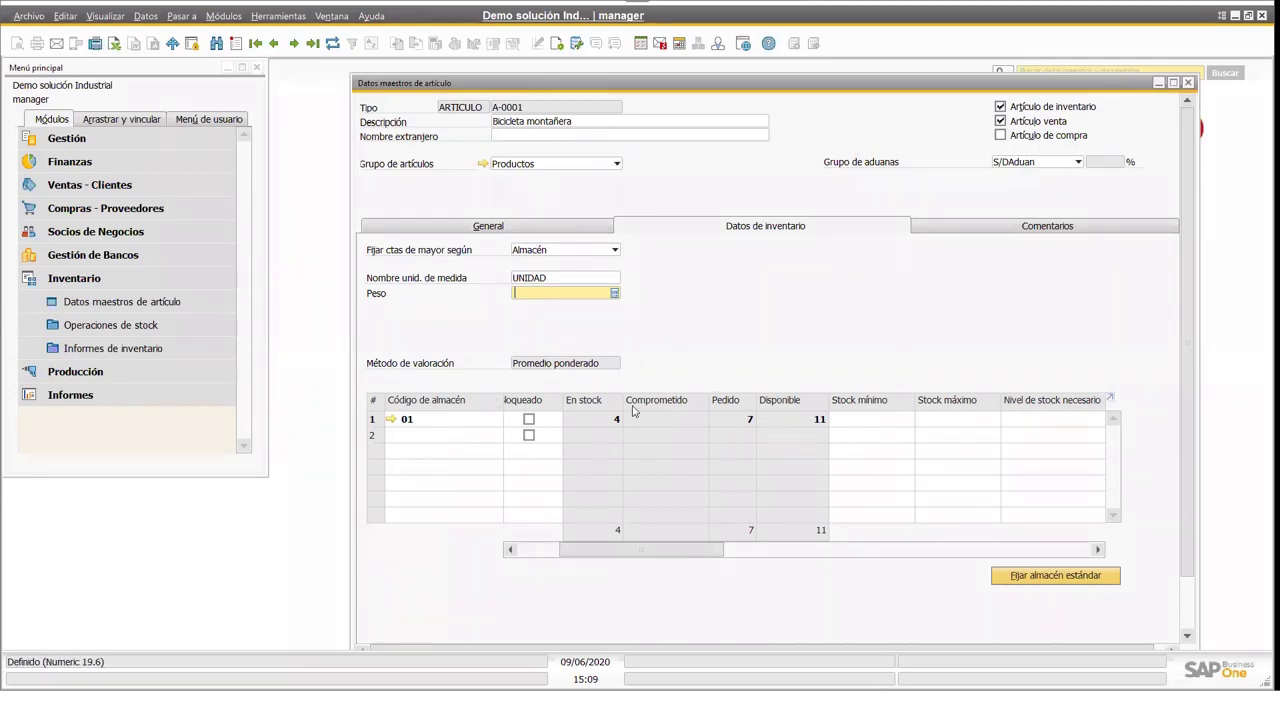
# - Open the sales order form from the customer sales module and call up the last recorded order
pyautogui.click(135, 279)
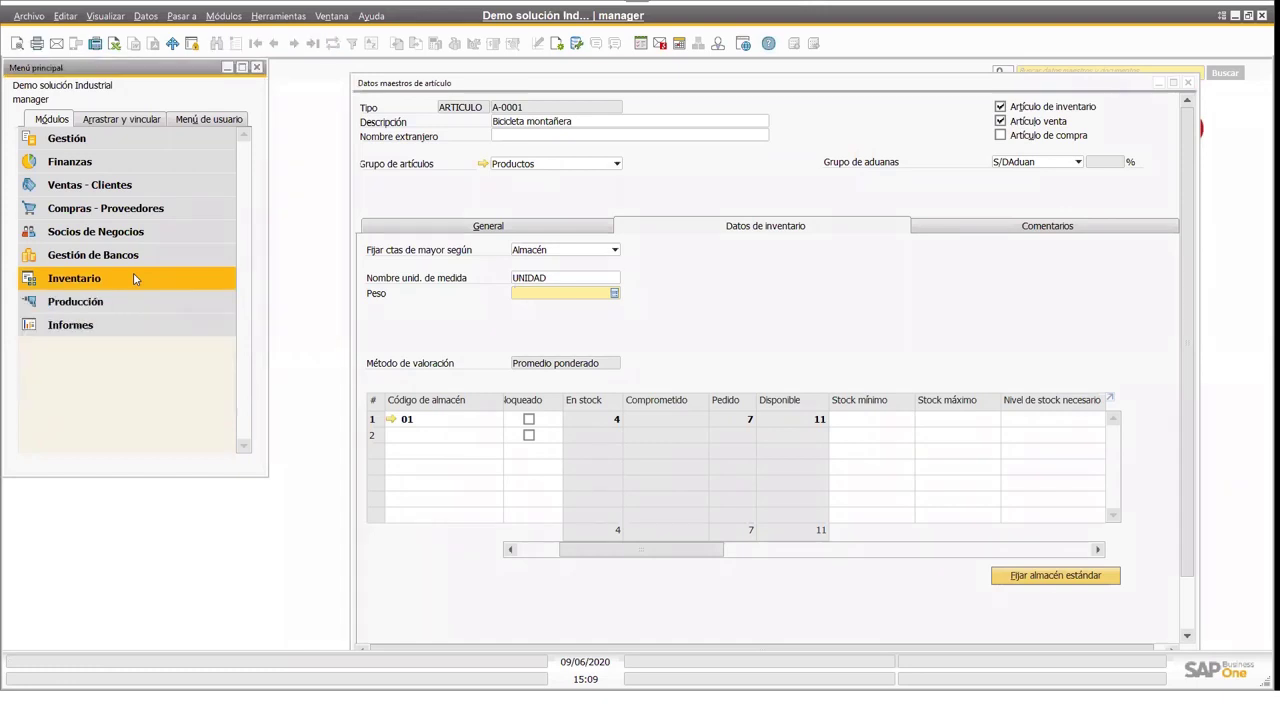
pyautogui.click(130, 190)
pyautogui.click(130, 208)
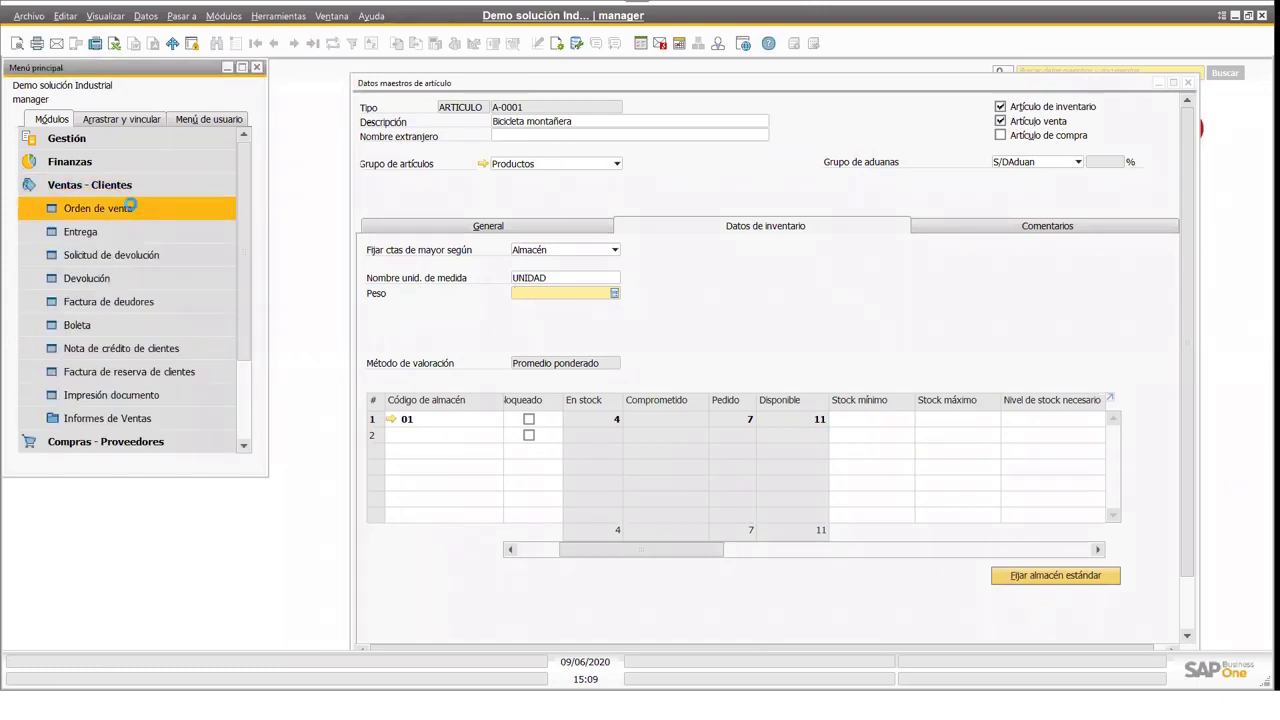
pyautogui.click(276, 44)
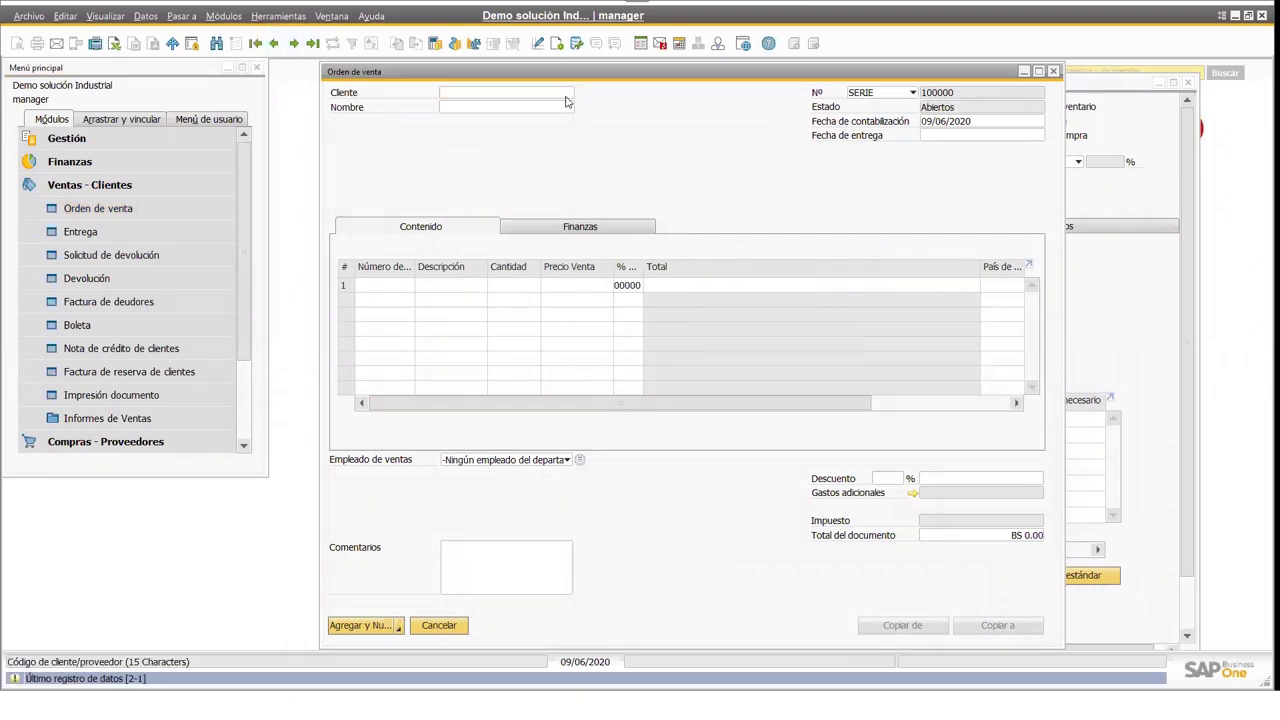
# - Choose the fourth business partner in the list as the sales order's customer
pyautogui.click(563, 97)
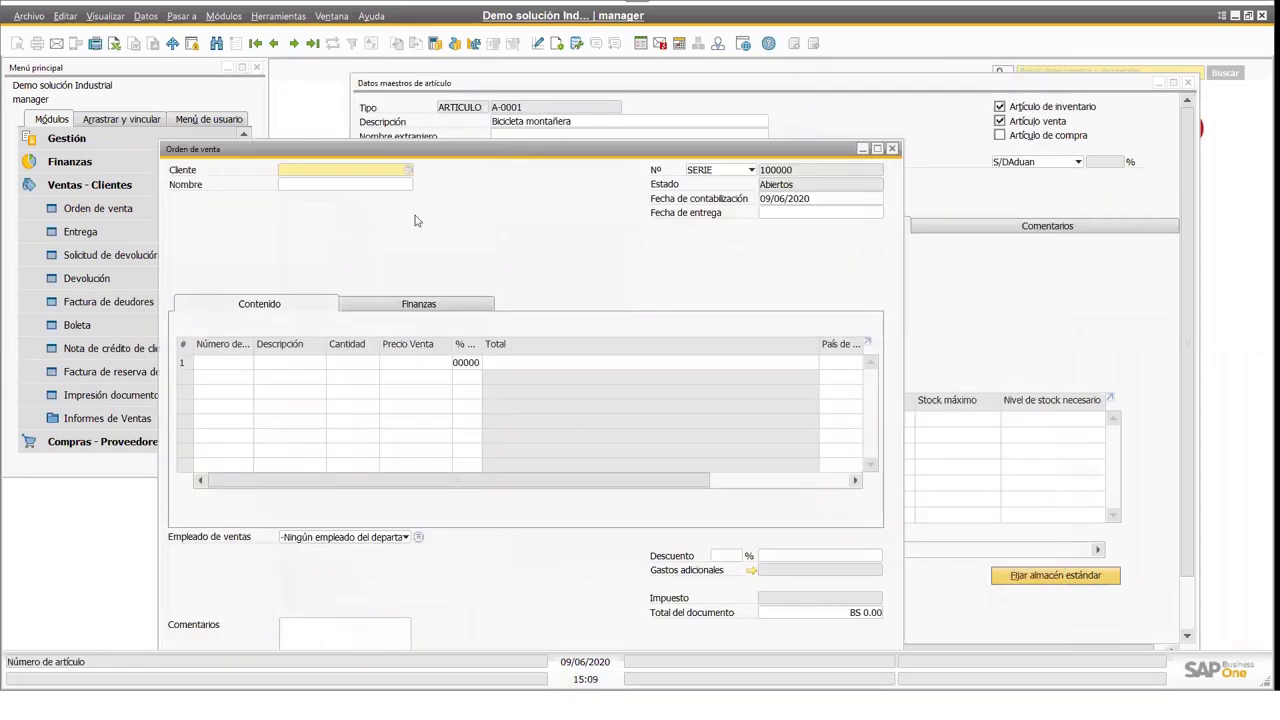
pyautogui.click(408, 172)
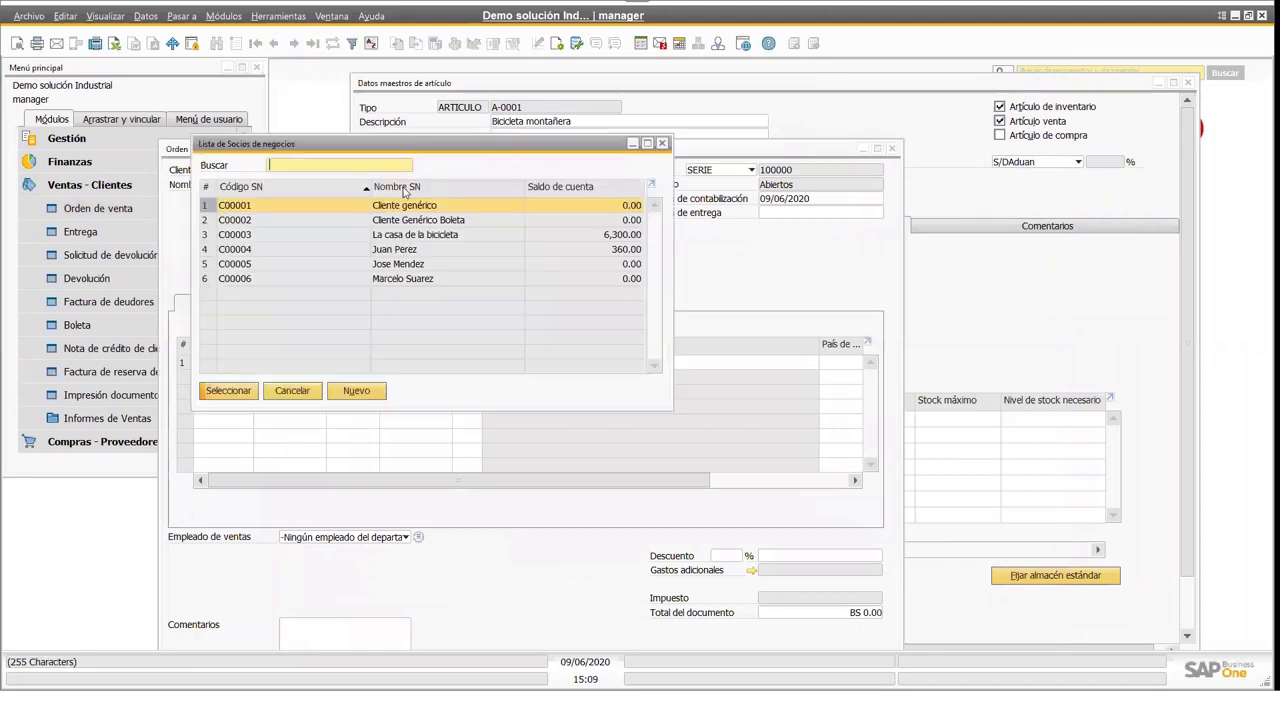
pyautogui.doubleClick(424, 250)
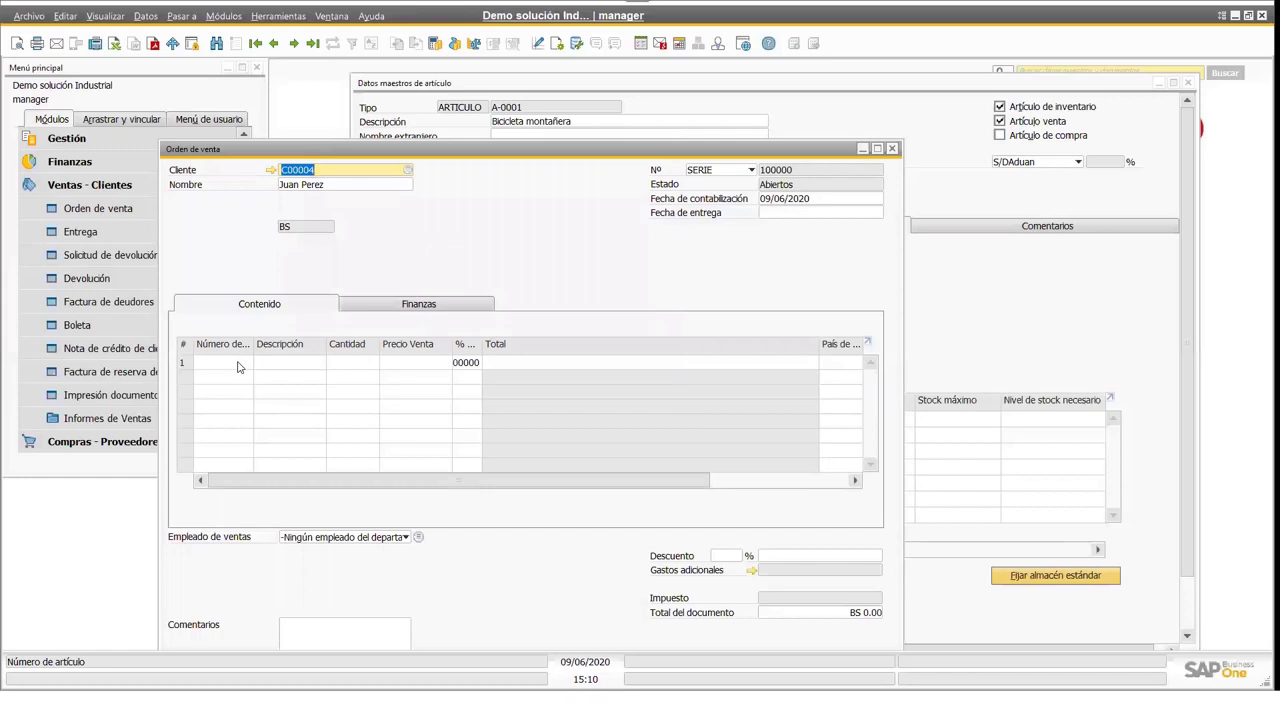
# - Add item A-0001 (Bicicleta montañera) to the first line of the sales order with its default quantity and sale price
pyautogui.click(238, 363)
pyautogui.click(240, 364)
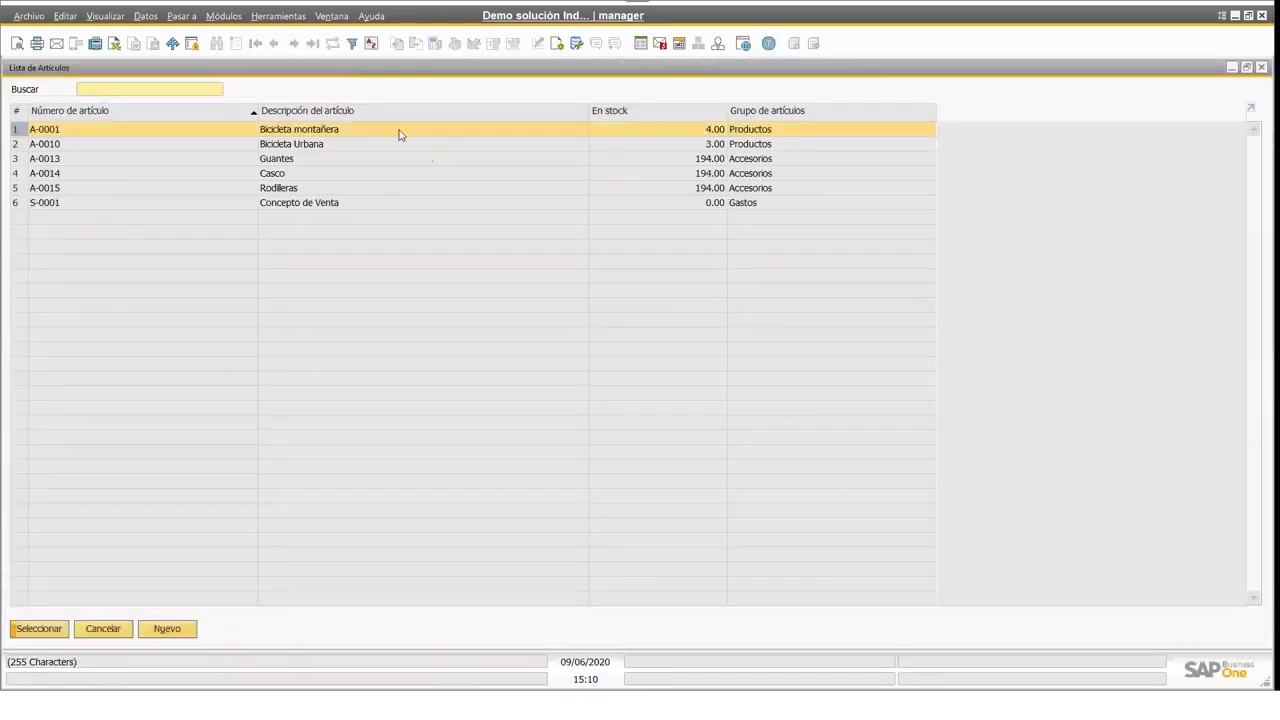
pyautogui.doubleClick(395, 132)
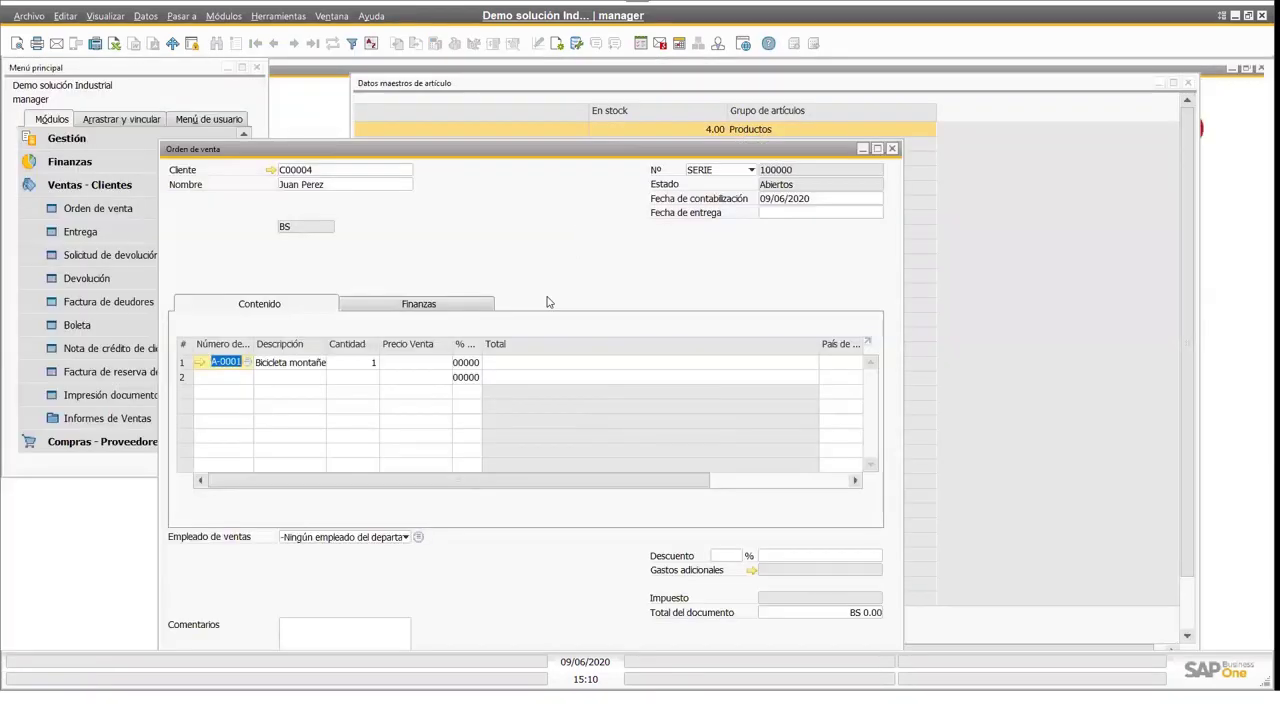
pyautogui.click(413, 366)
pyautogui.press('Tab')
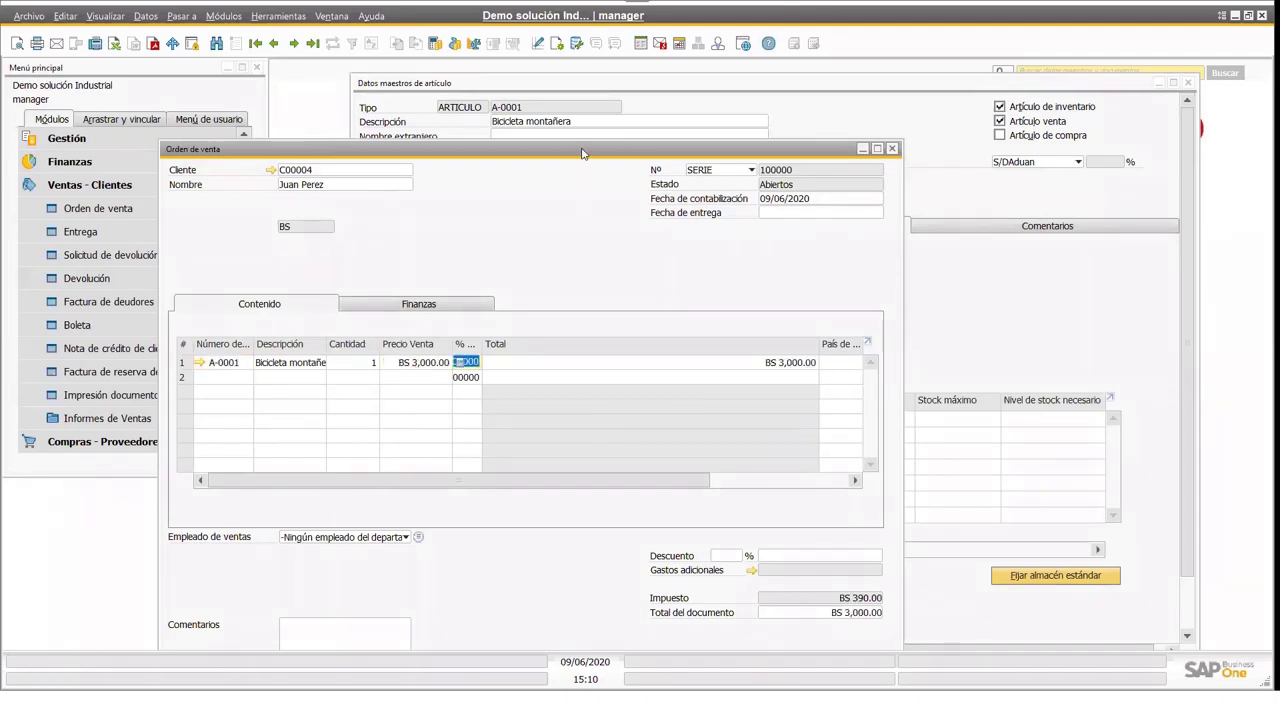
# - Check the bicycle's stock, ordered and available quantities in its item master data and return to the unsaved sales order
pyautogui.moveTo(500, 149); pyautogui.dragTo(413, 110)
pyautogui.click(881, 93)
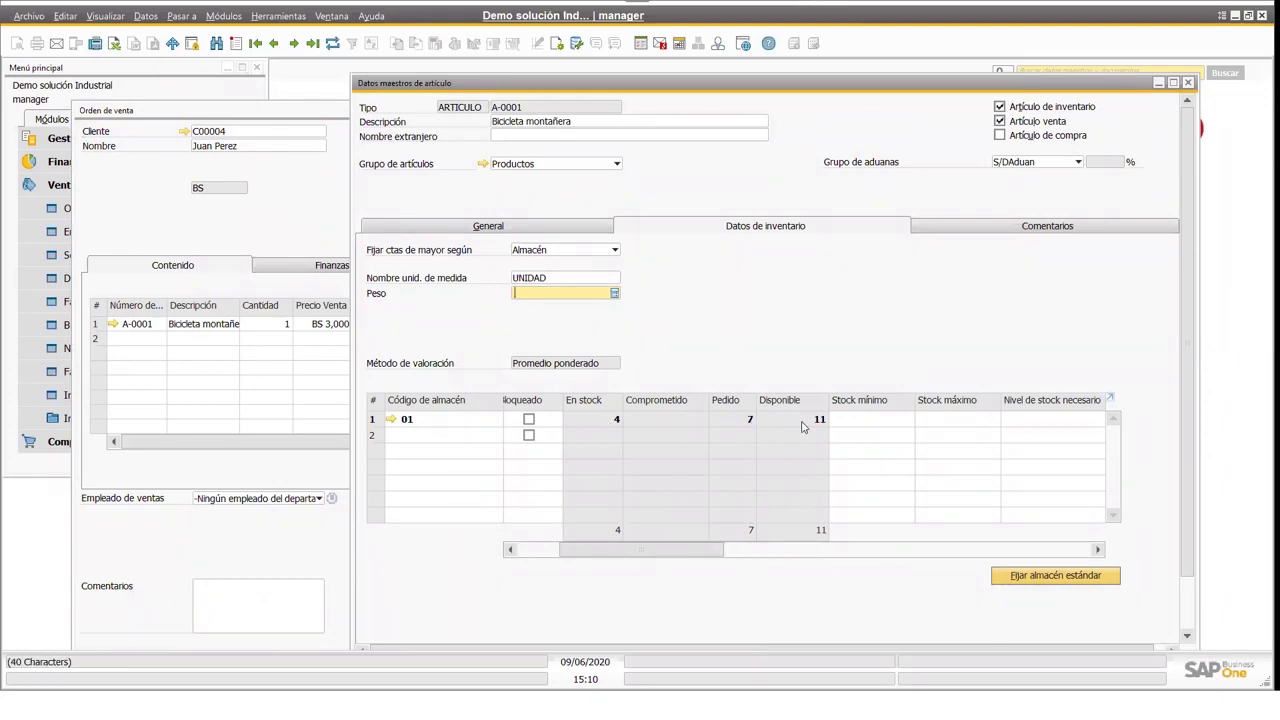
pyautogui.click(332, 118)
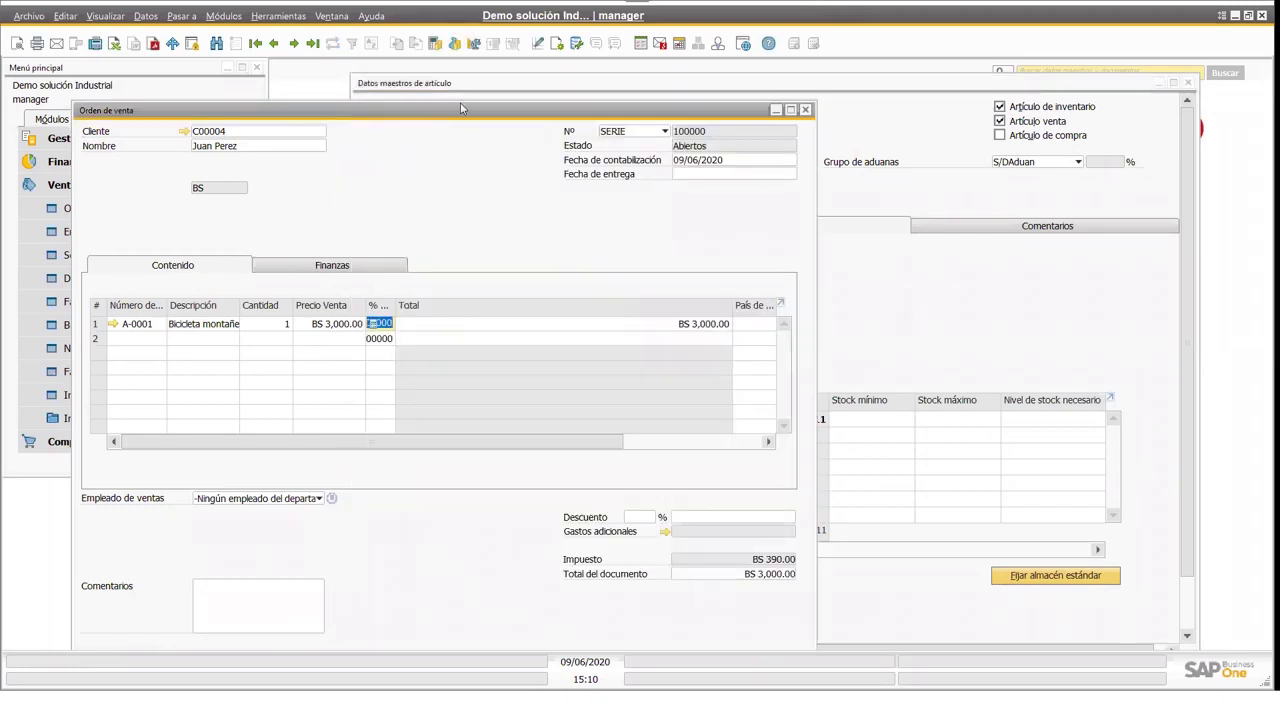
pyautogui.moveTo(450, 117); pyautogui.dragTo(424, 73)
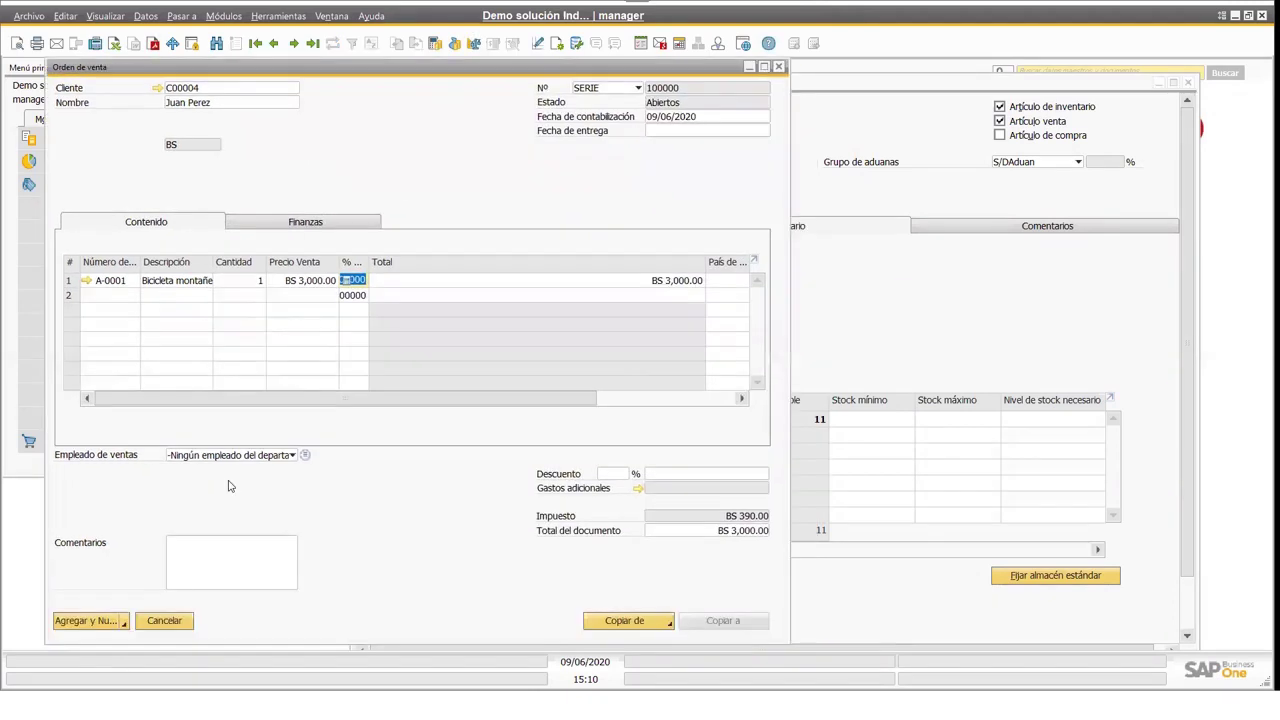
# - Set the delivery date to 09/06/2020, accept updating the existing rows with it, and add the sales order
pyautogui.click(84, 621)
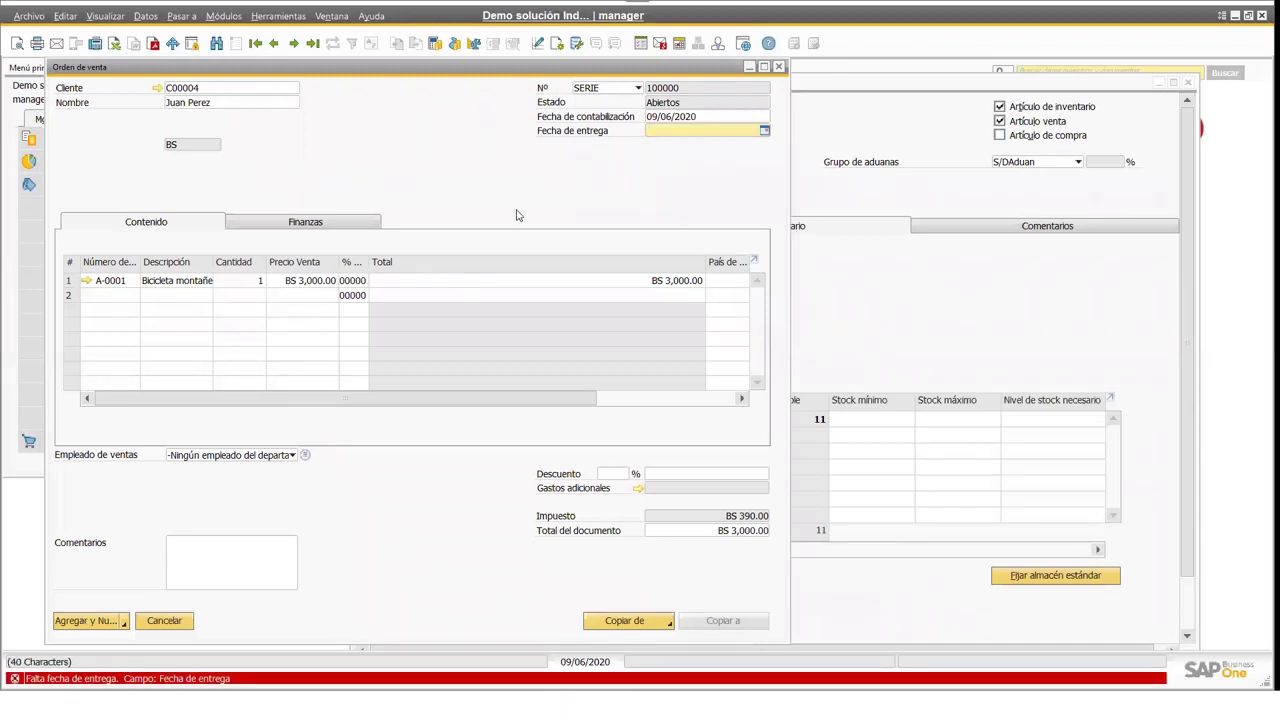
pyautogui.write('9')
pyautogui.press('Tab')
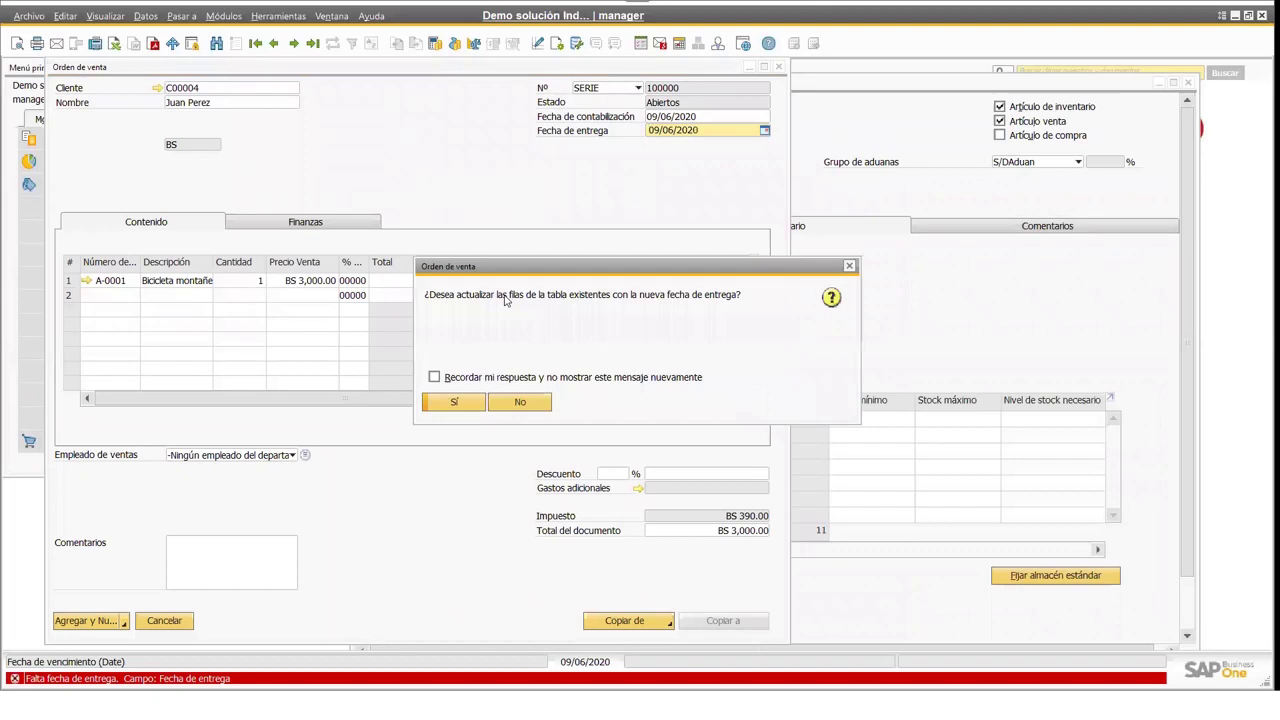
pyautogui.click(455, 400)
pyautogui.click(100, 620)
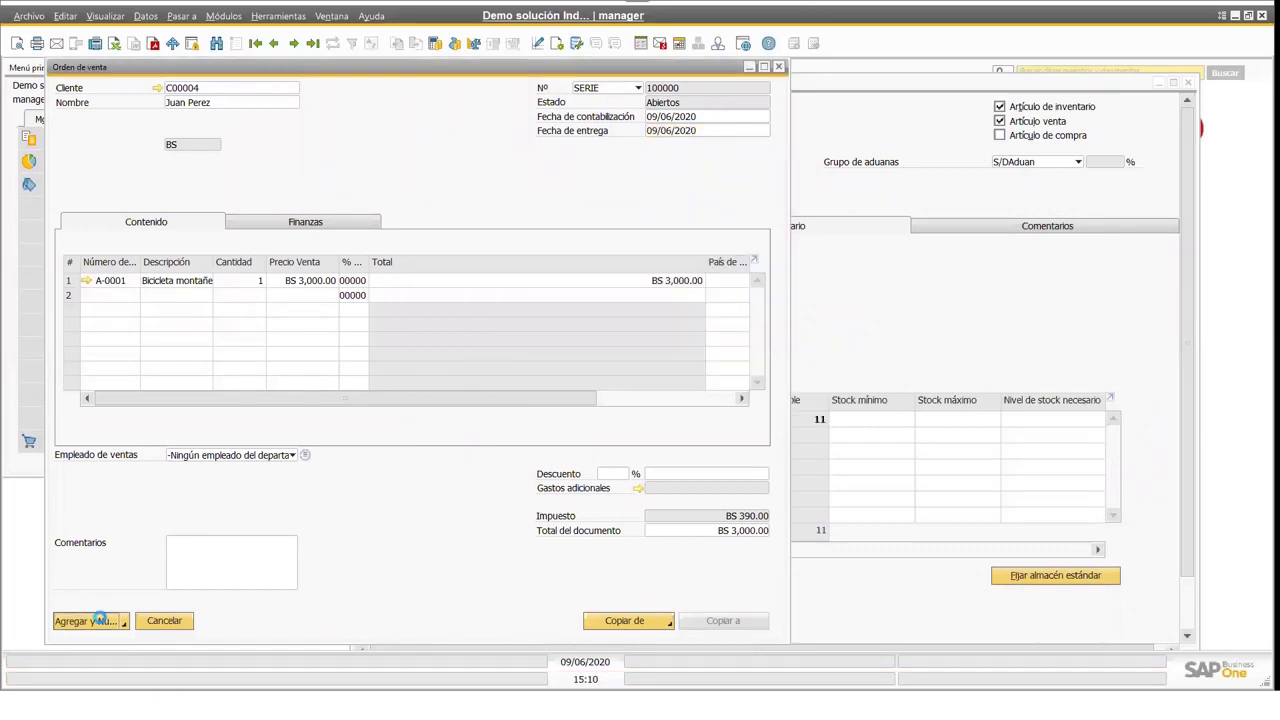
# - Refresh the bicycle's item master data without saving, examine its committed and available stock, and close the alerts summary
pyautogui.click(868, 106)
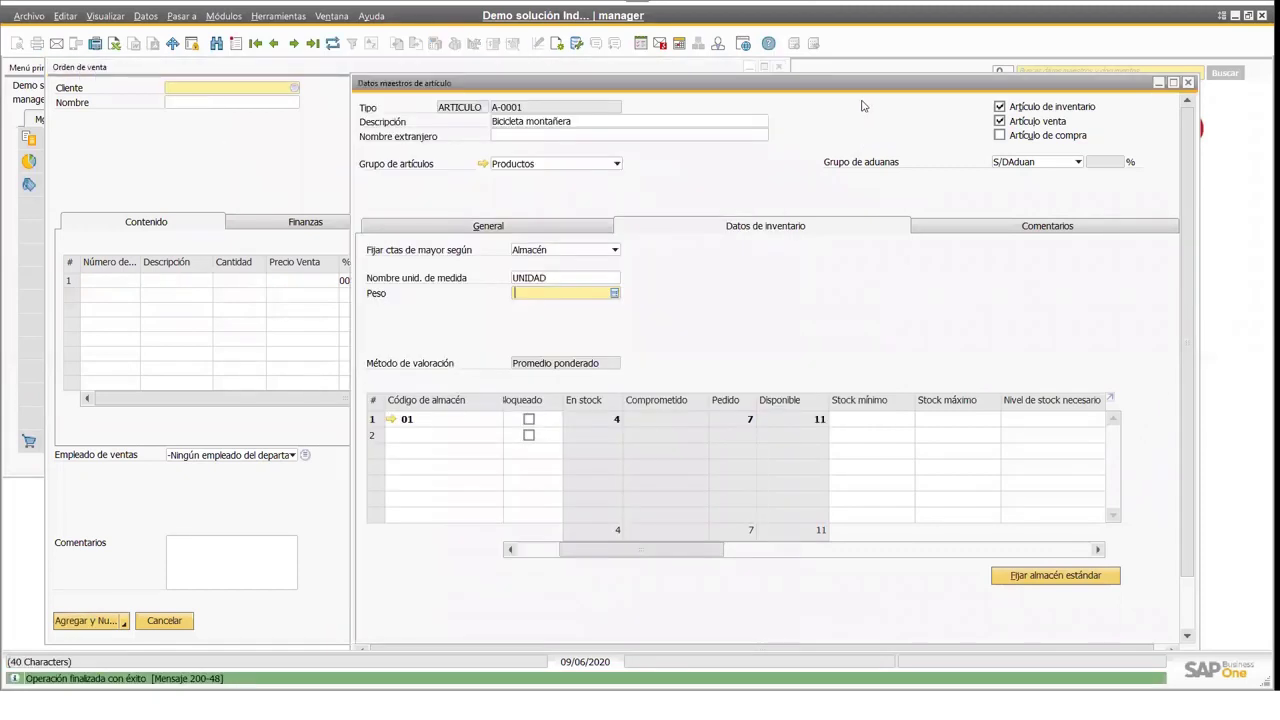
pyautogui.click(332, 44)
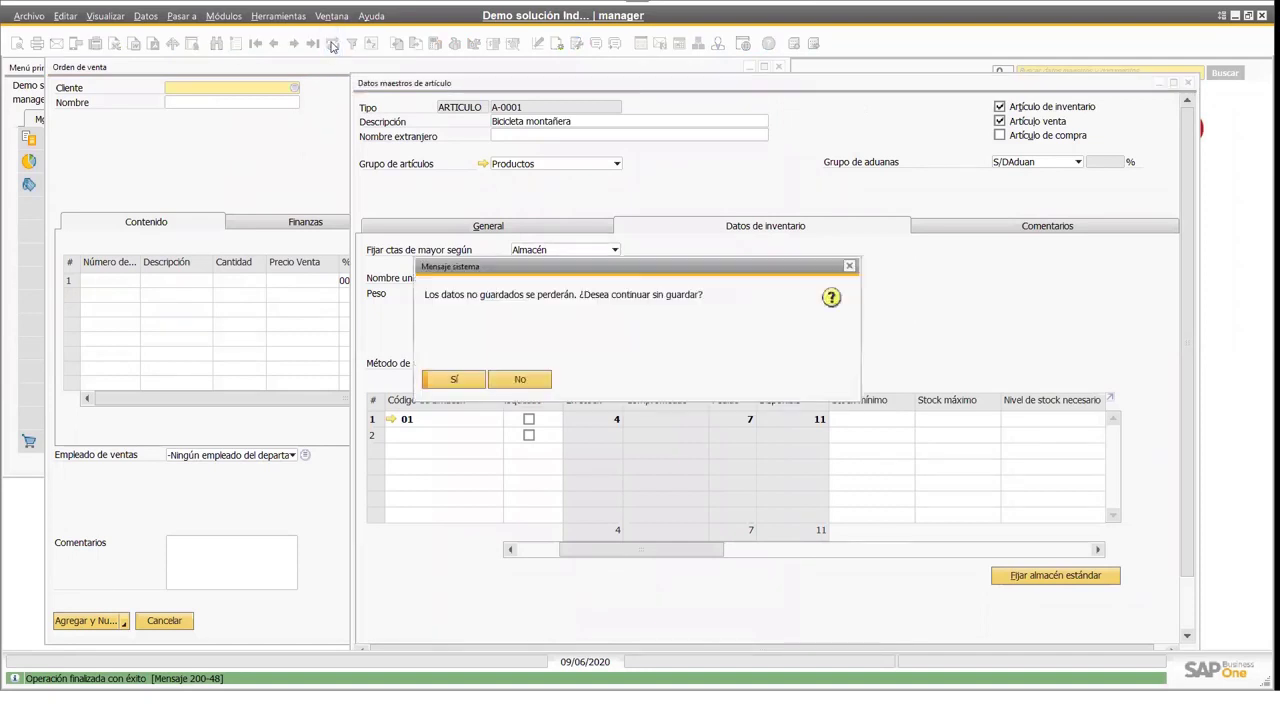
pyautogui.click(458, 380)
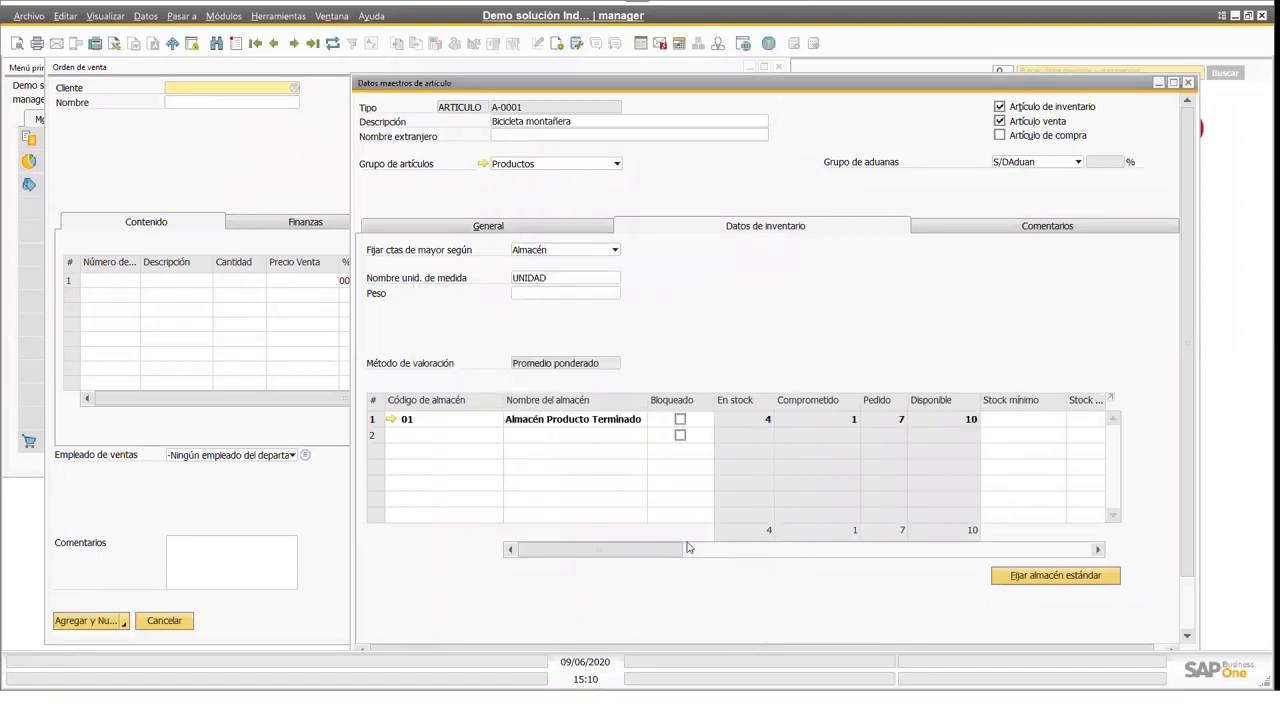
pyautogui.moveTo(651, 549); pyautogui.dragTo(708, 557)
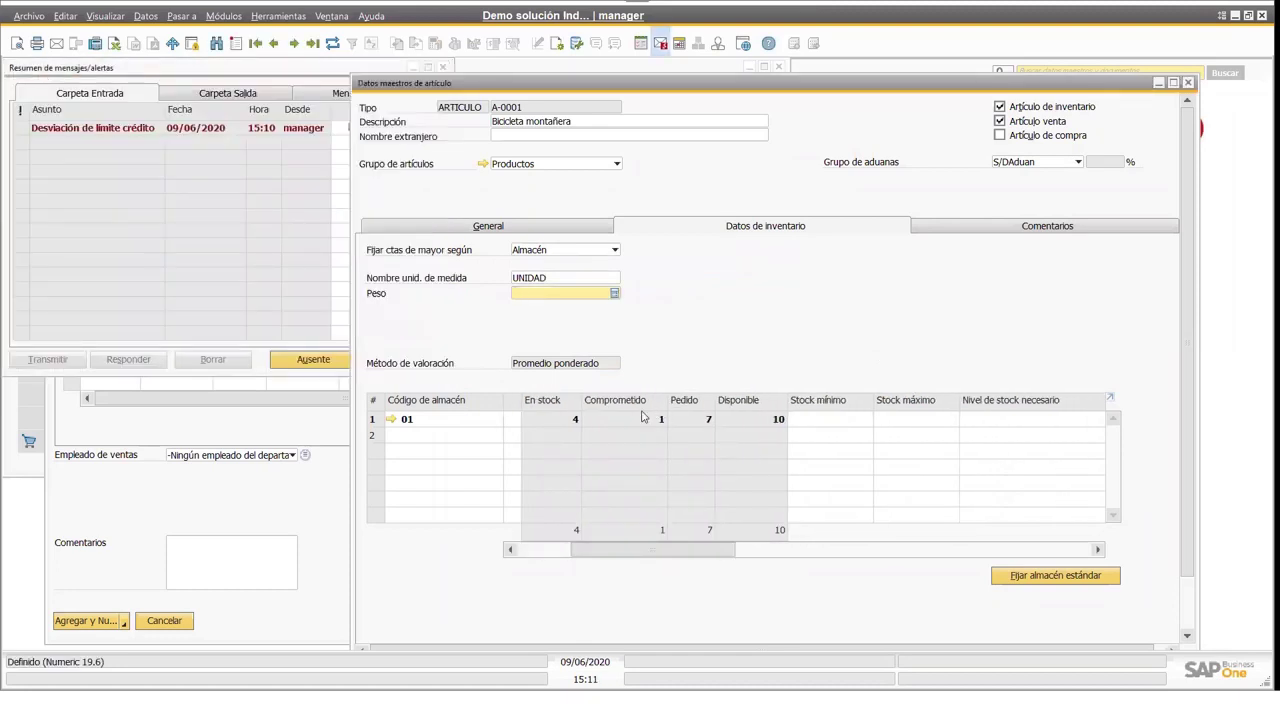
pyautogui.click(238, 76)
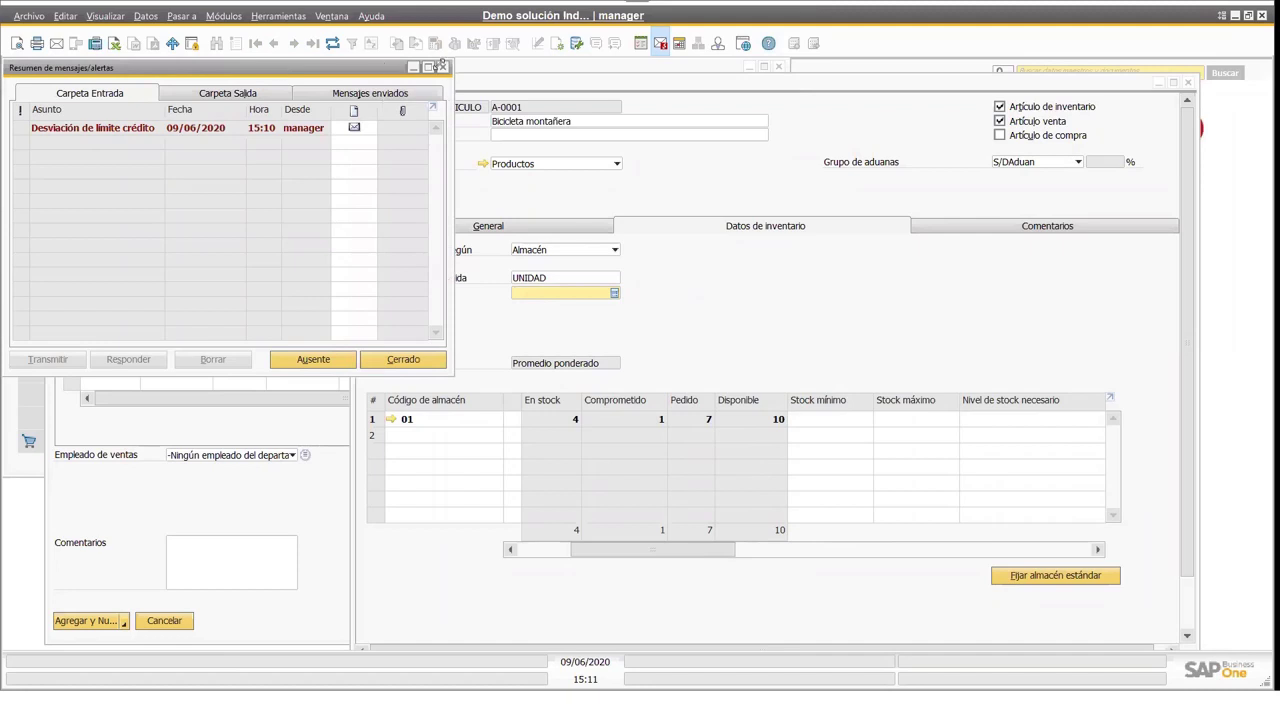
pyautogui.click(442, 67)
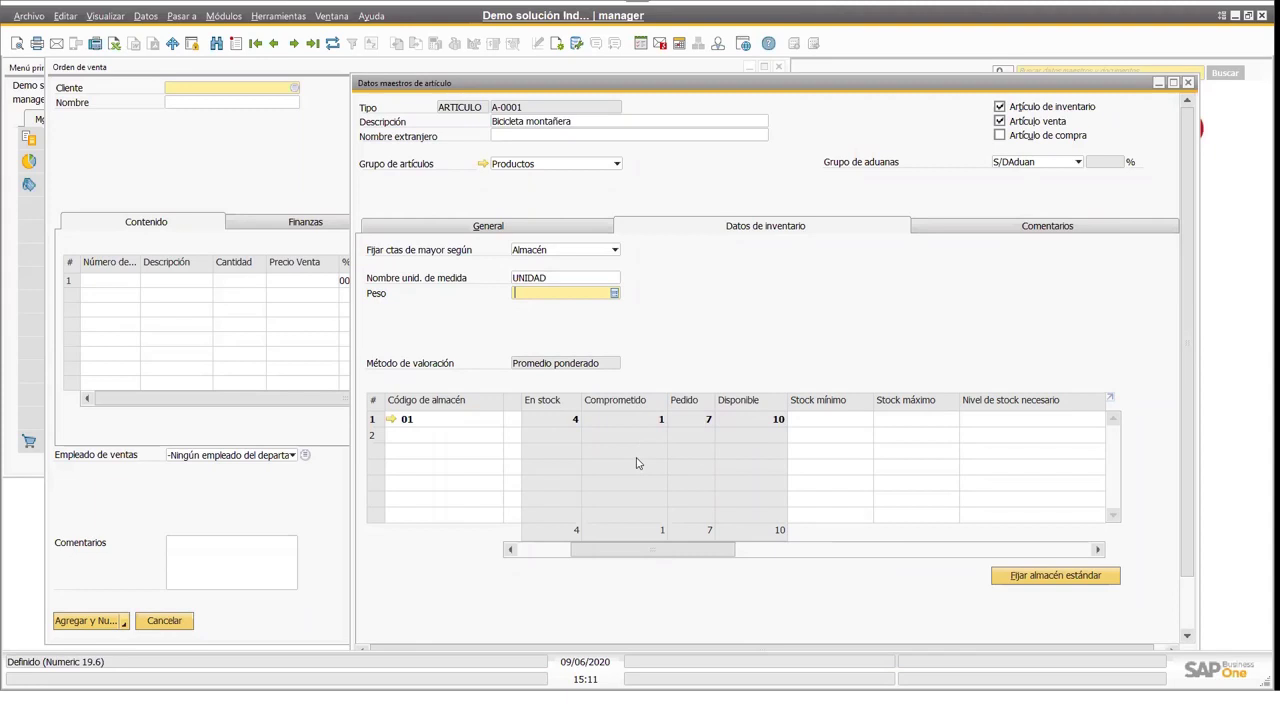
# - Copy the sales order just added to a delivery (Entrega), add it with confirmation, and close the alerts summary
pyautogui.click(329, 77)
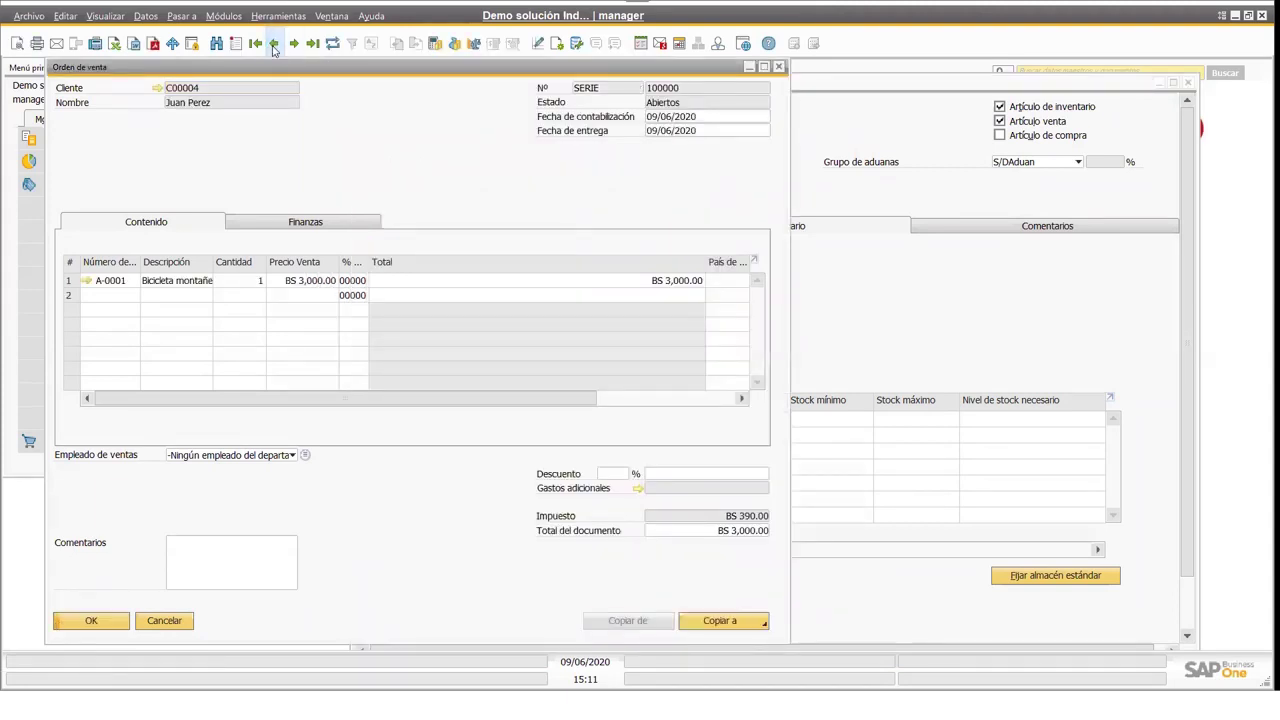
pyautogui.click(761, 625)
pyautogui.click(737, 575)
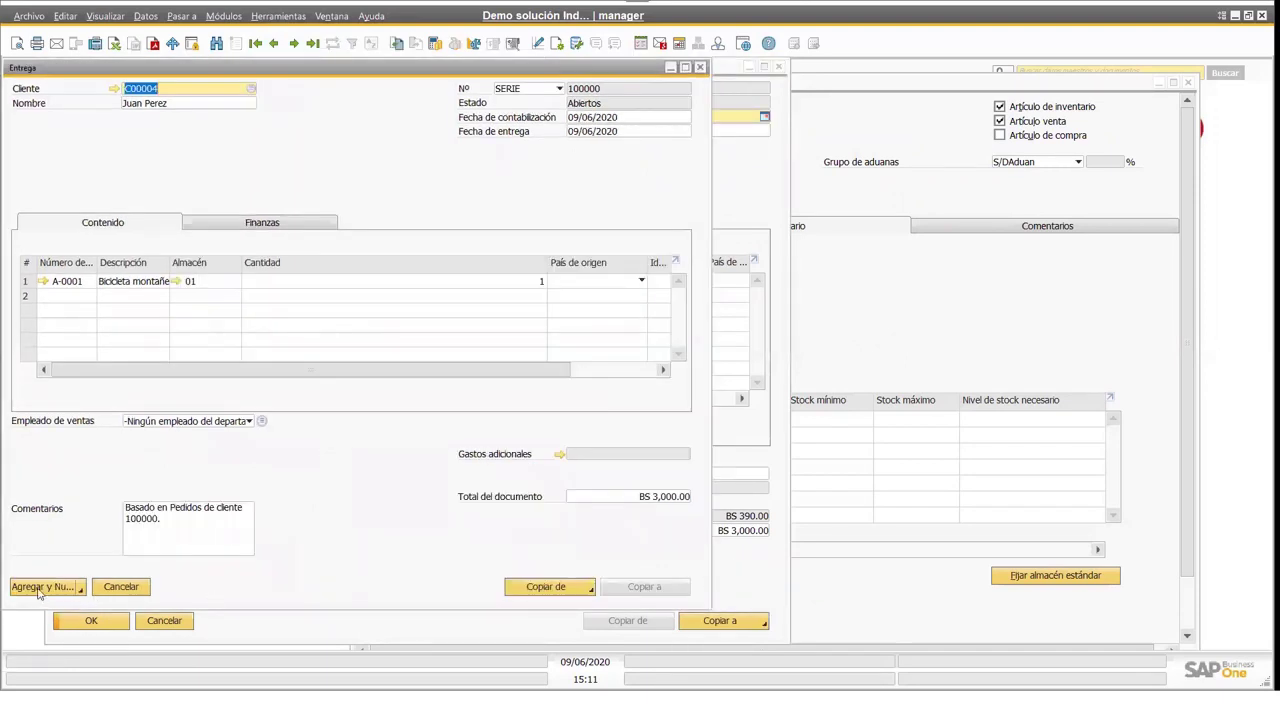
pyautogui.click(38, 590)
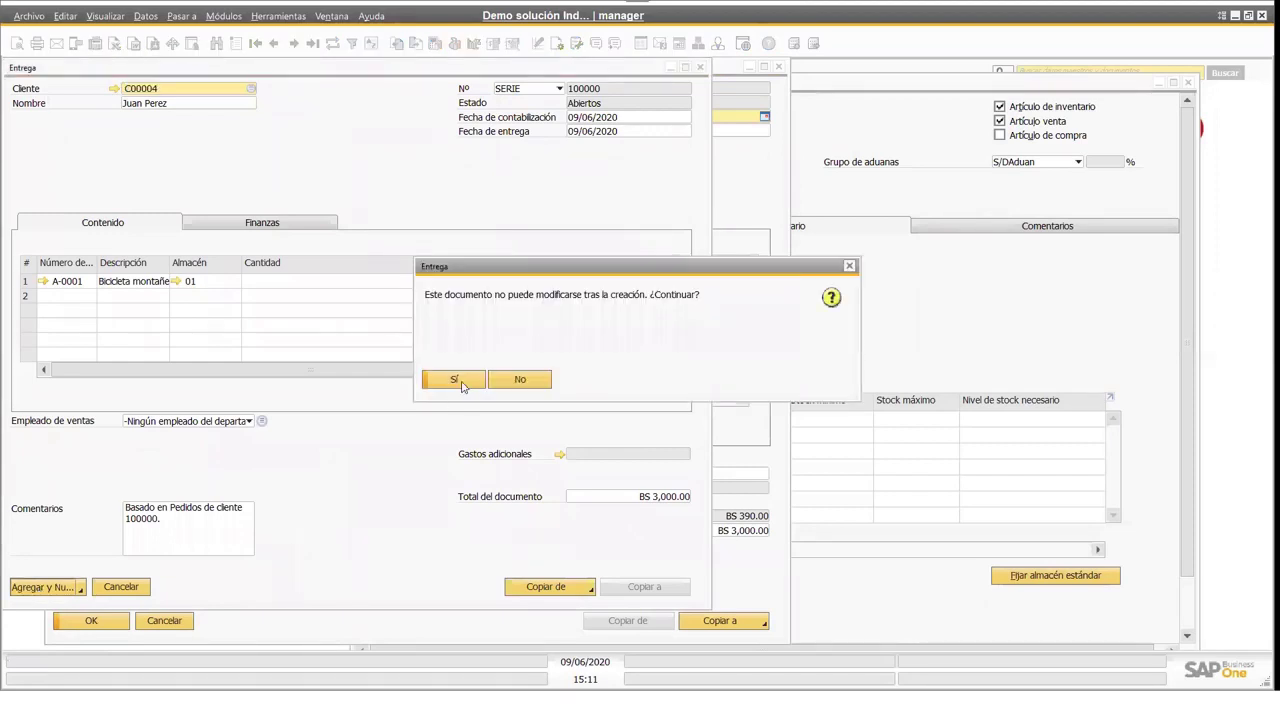
pyautogui.click(459, 383)
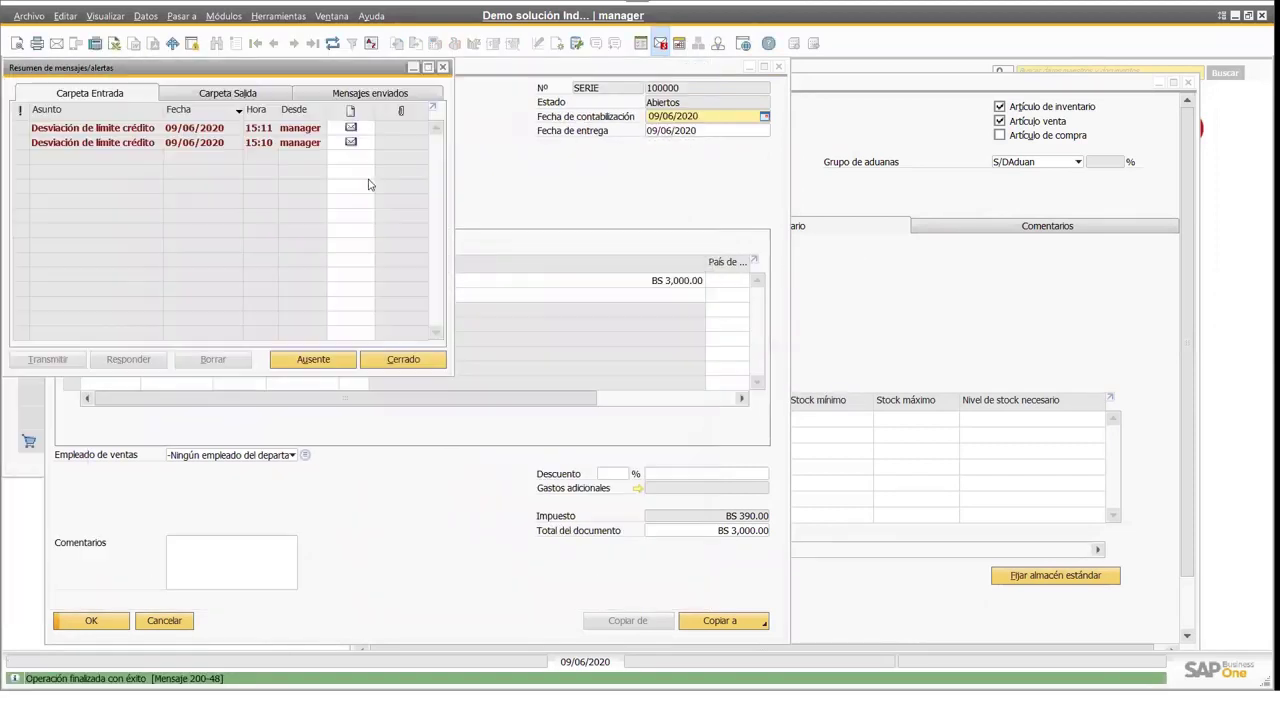
pyautogui.click(443, 67)
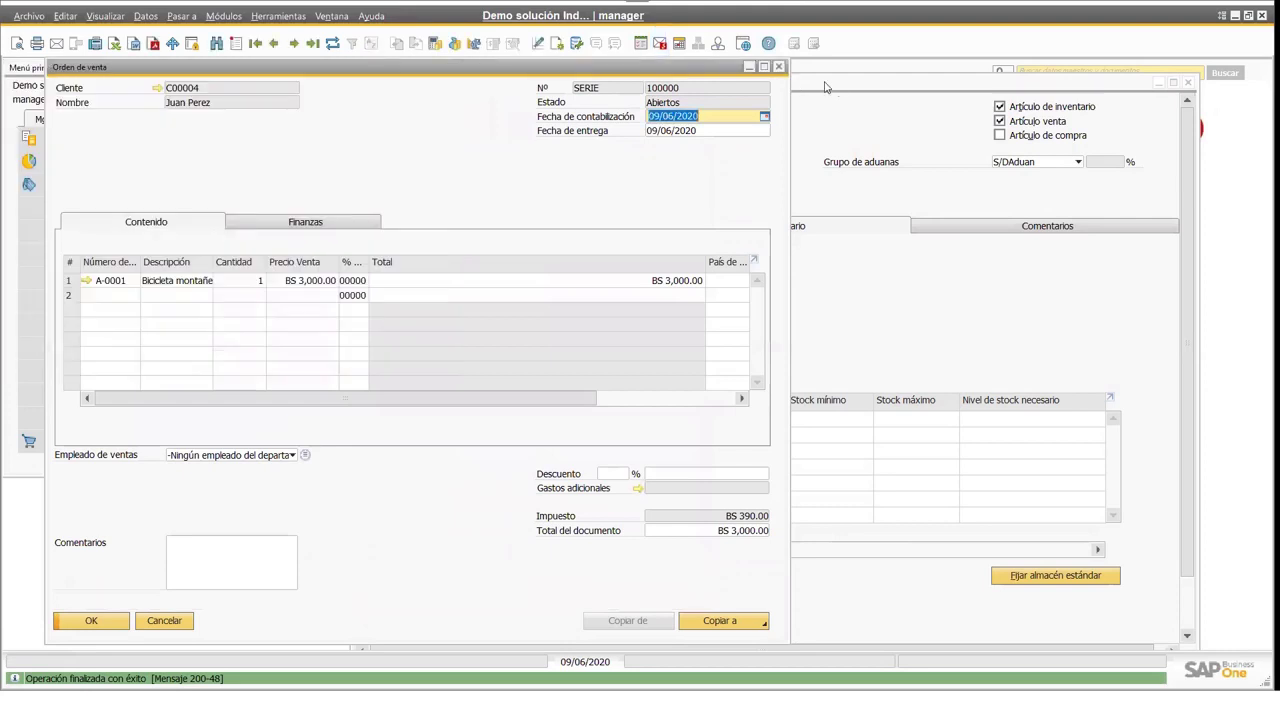
# - Refresh the bicycle's item master data to examine its warehouse 01 stock after the delivery, and close the sales order form
pyautogui.click(835, 90)
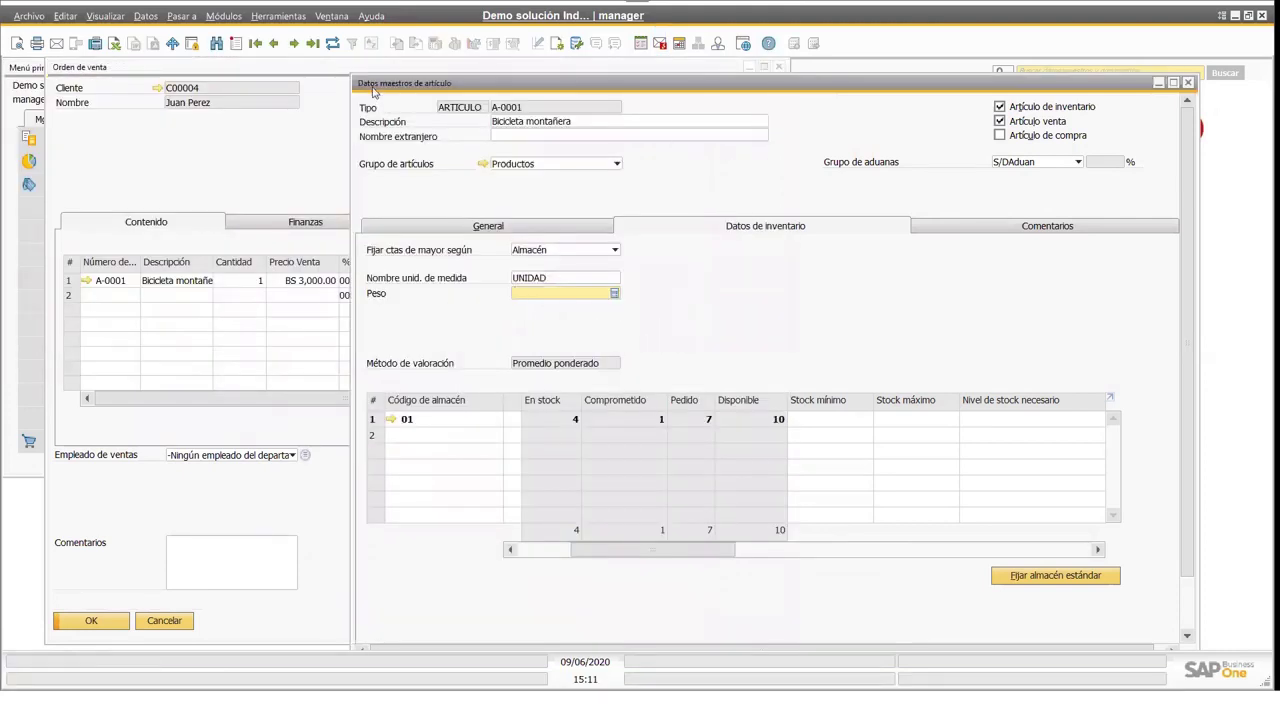
pyautogui.click(332, 43)
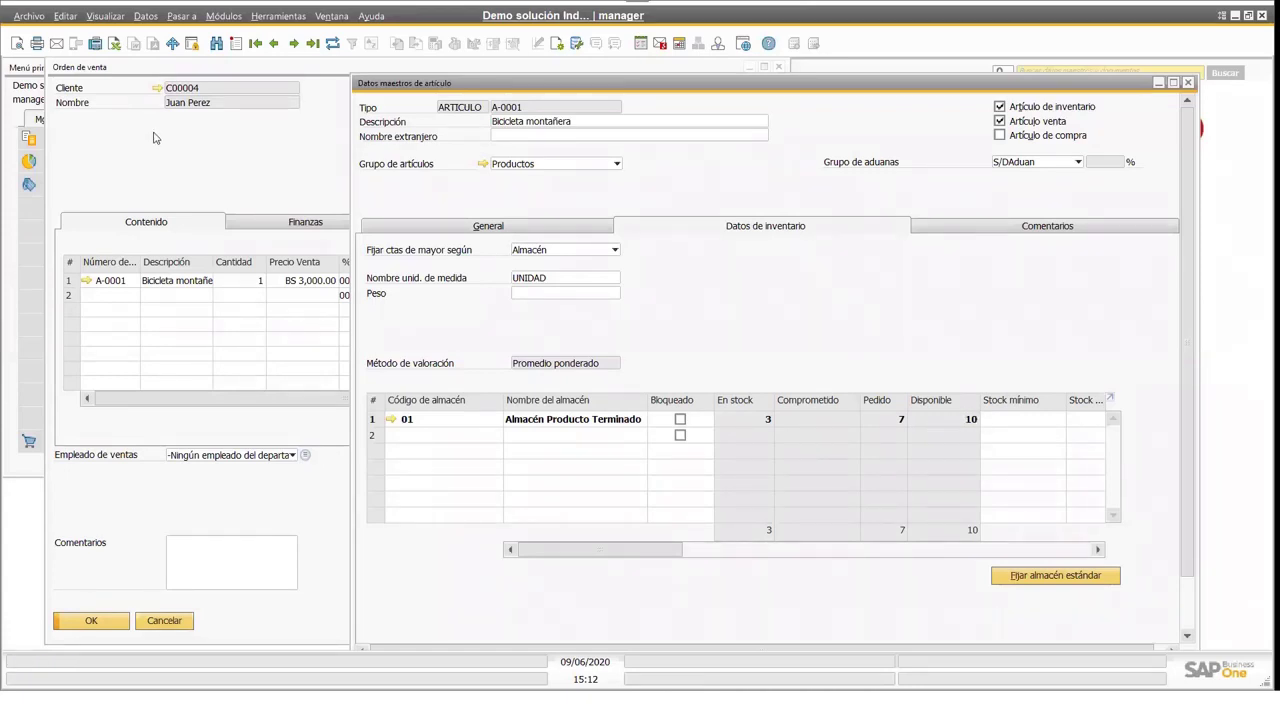
pyautogui.click(172, 636)
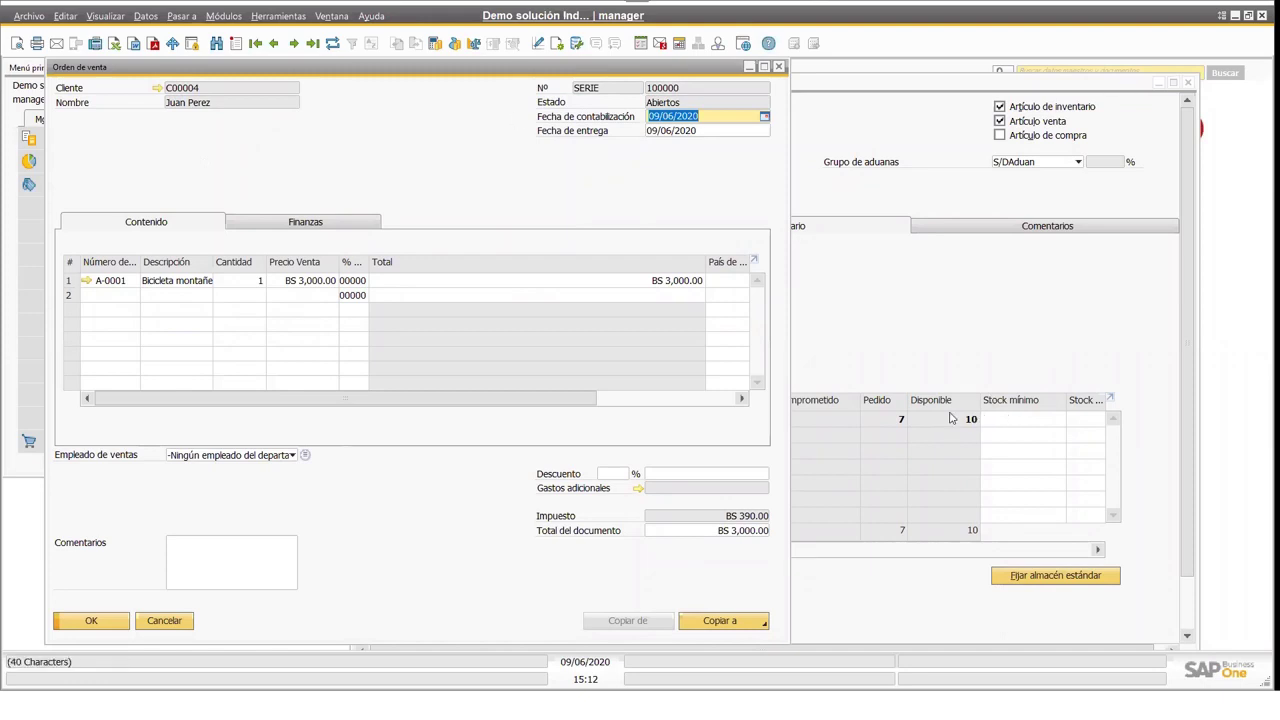
pyautogui.click(181, 626)
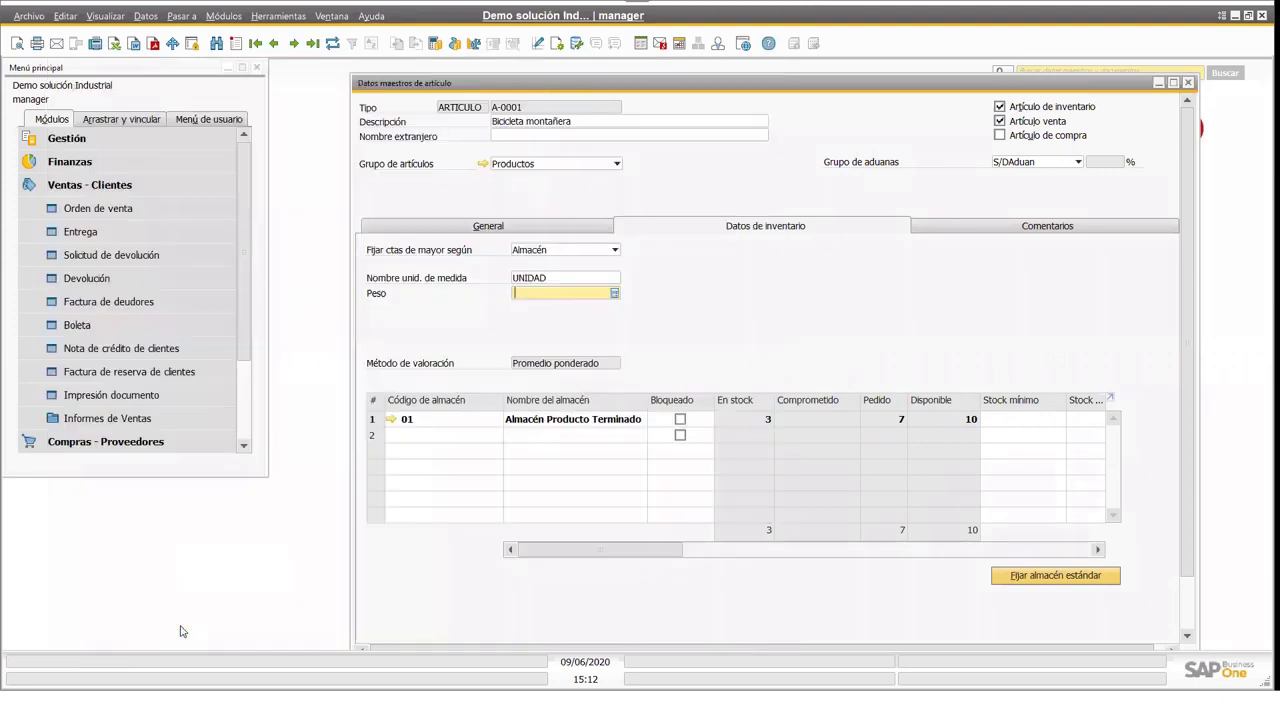
# - Open the purchase order form (Pedido) from the supplier purchasing module, call up the last order and place it beside the item's stock table
pyautogui.click(146, 186)
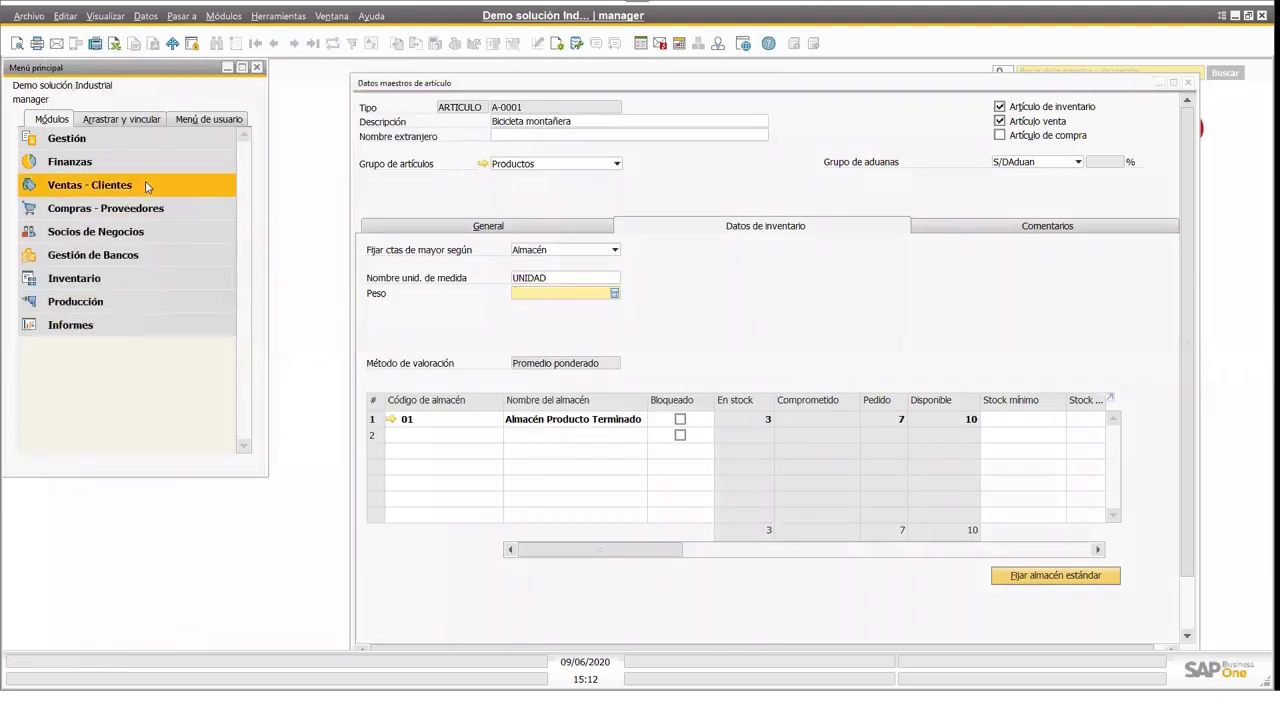
pyautogui.click(148, 207)
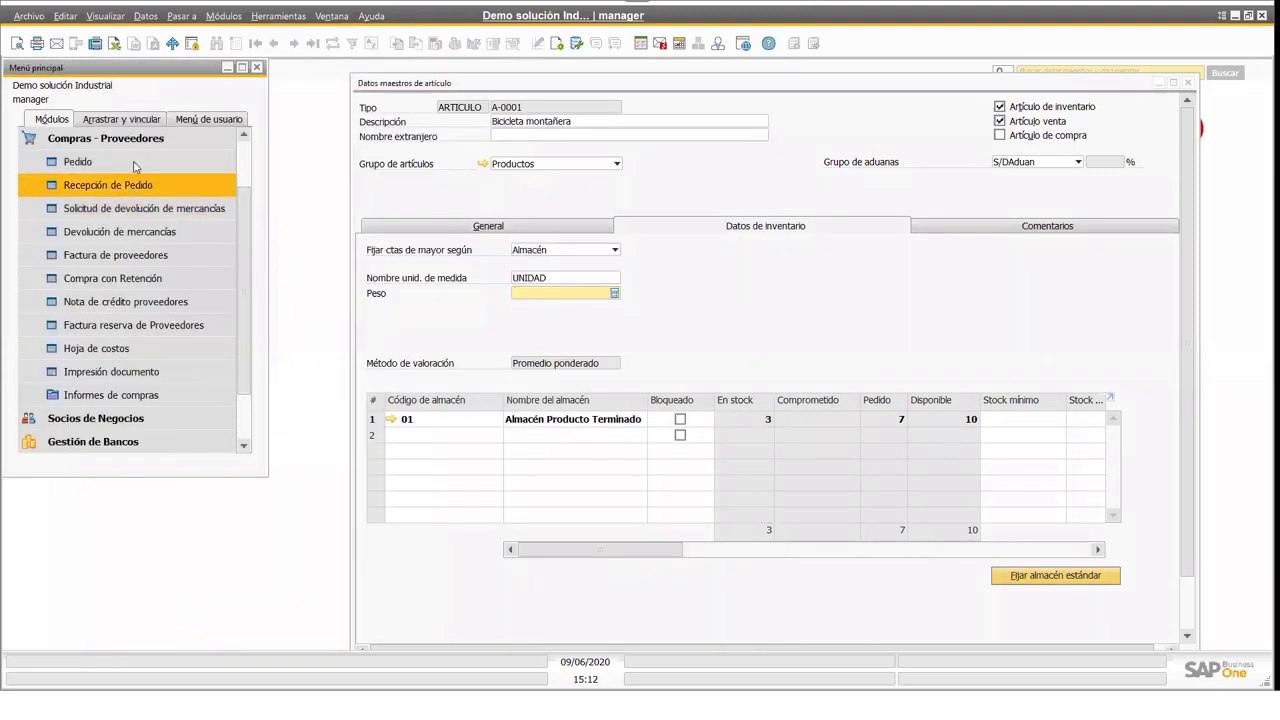
pyautogui.click(135, 166)
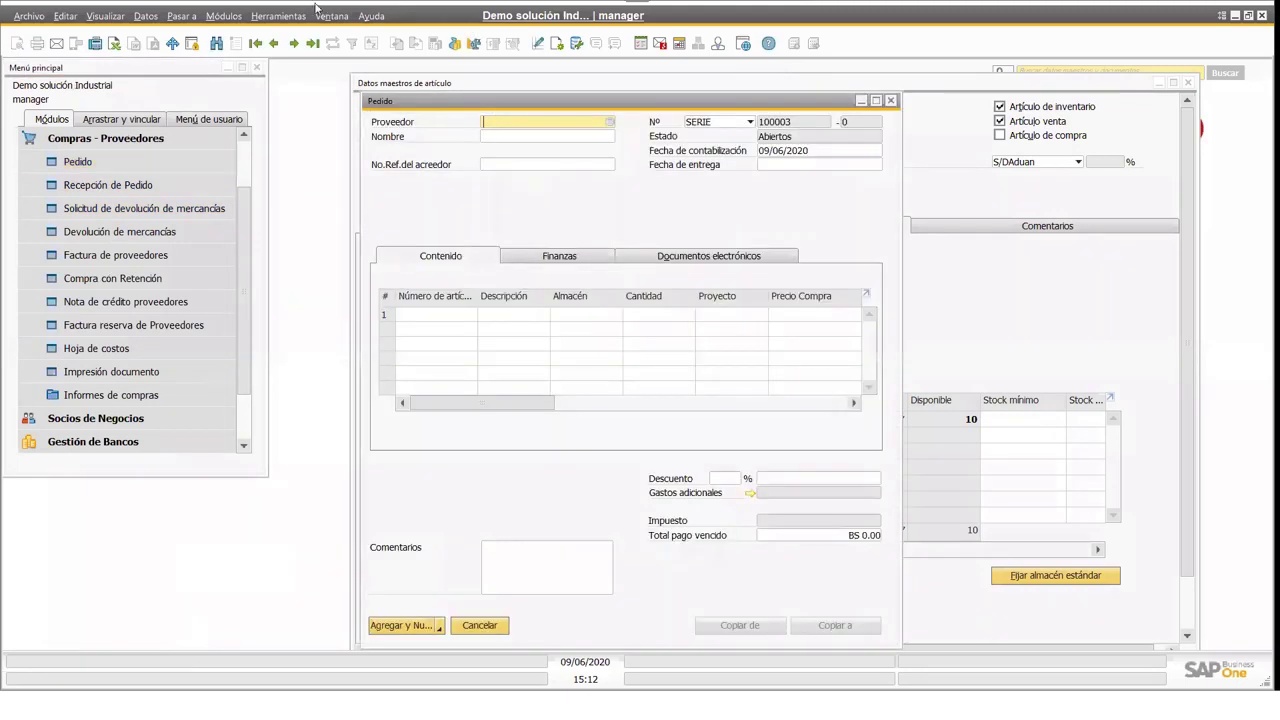
pyautogui.click(275, 45)
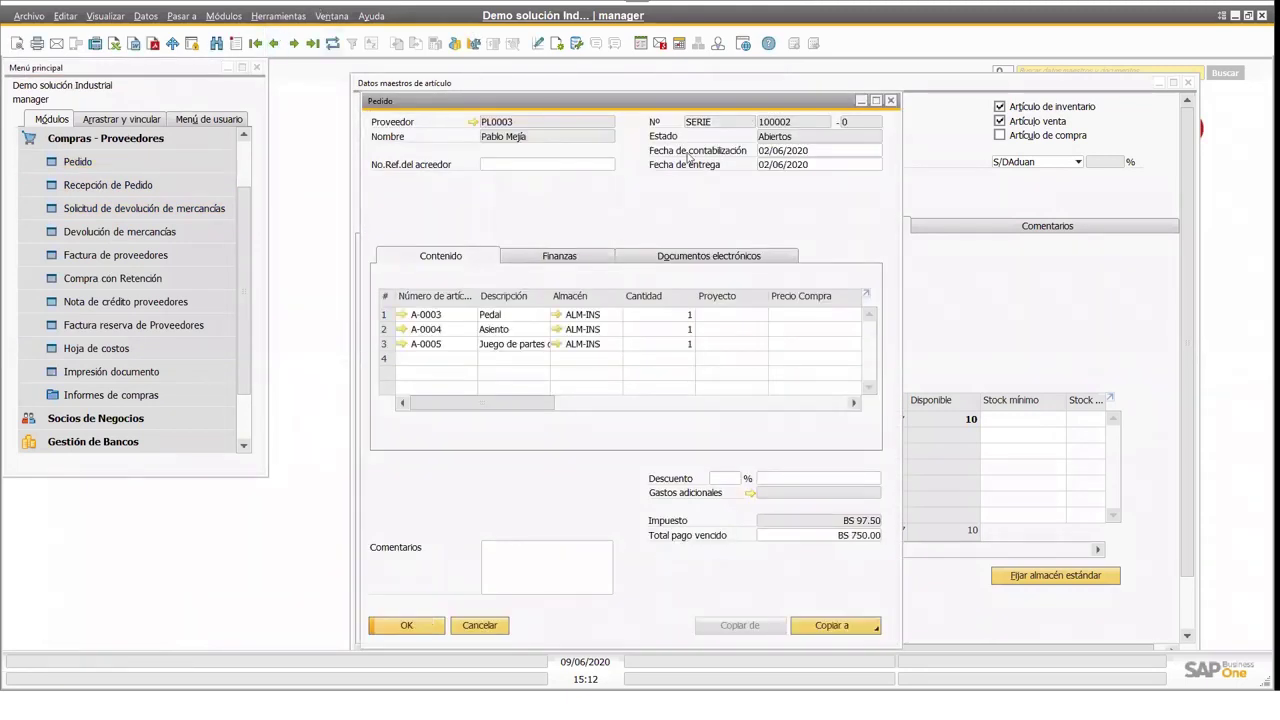
pyautogui.moveTo(418, 104); pyautogui.dragTo(169, 99)
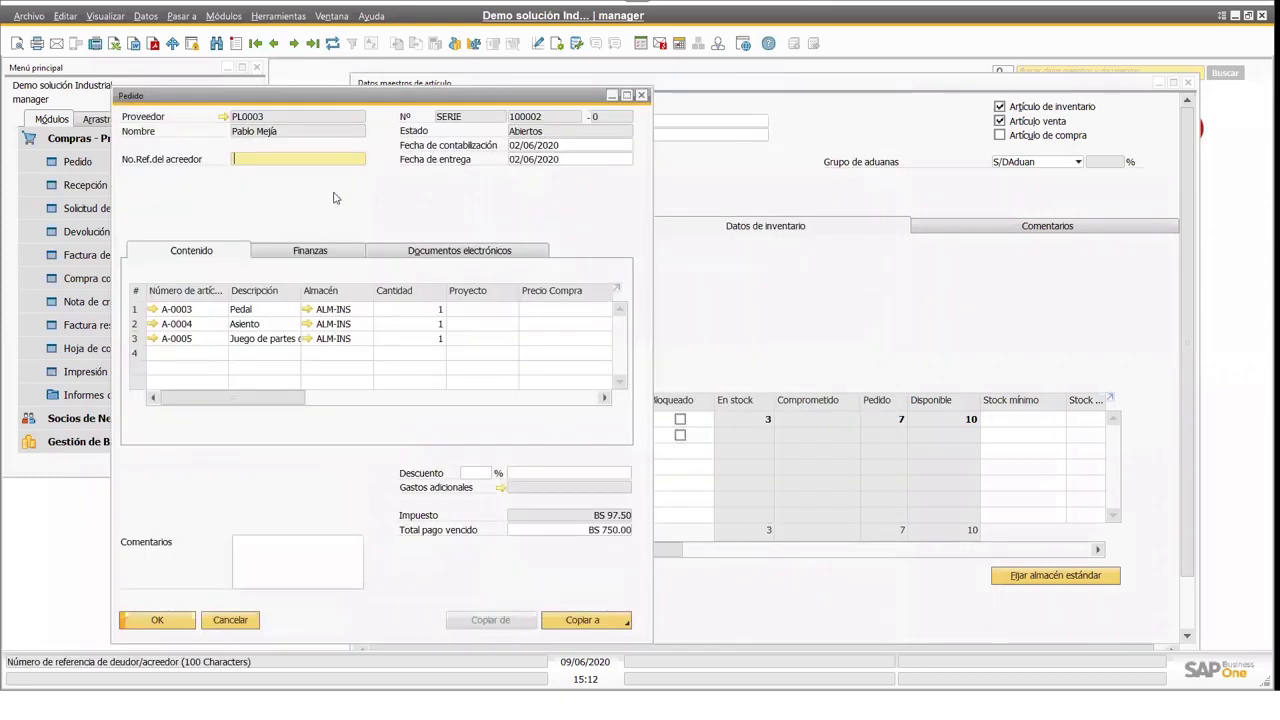
# - Call up the preceding purchase order, dated 09/12/2019, and open its relationship map (Mapa de relaciones)
pyautogui.rightClick(331, 200)
pyautogui.press('Escape')
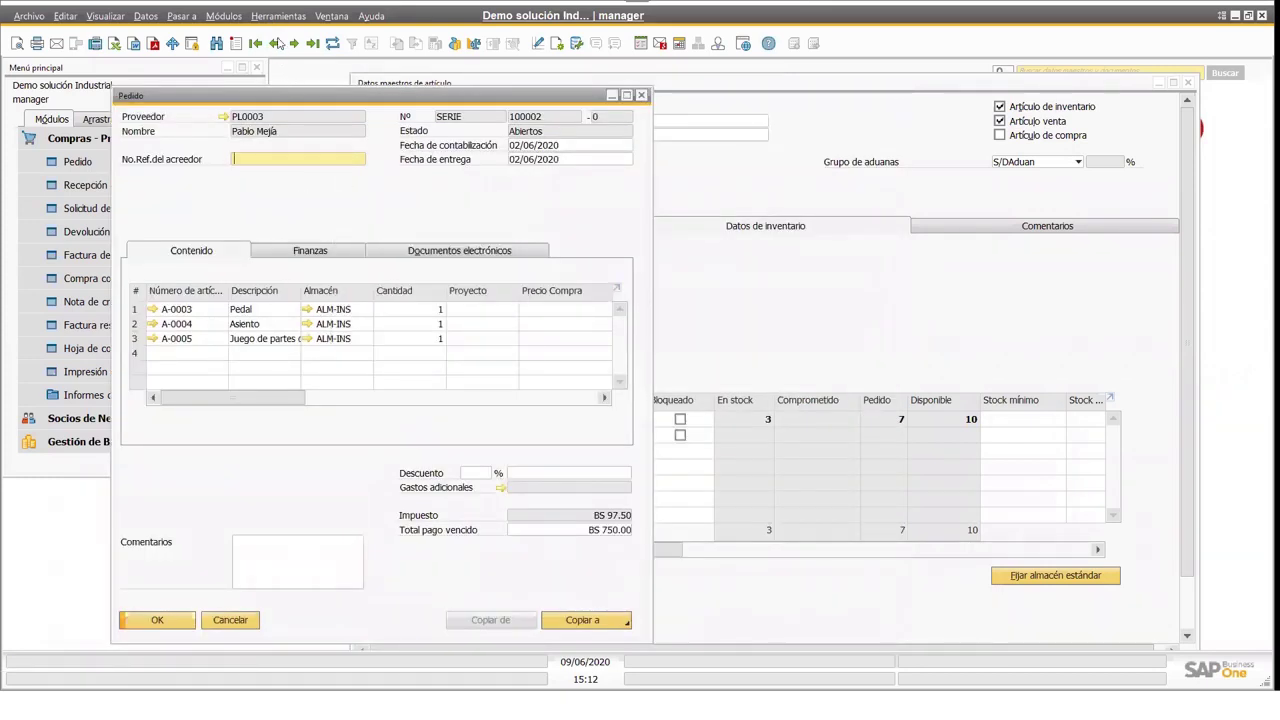
pyautogui.click(274, 43)
pyautogui.rightClick(279, 191)
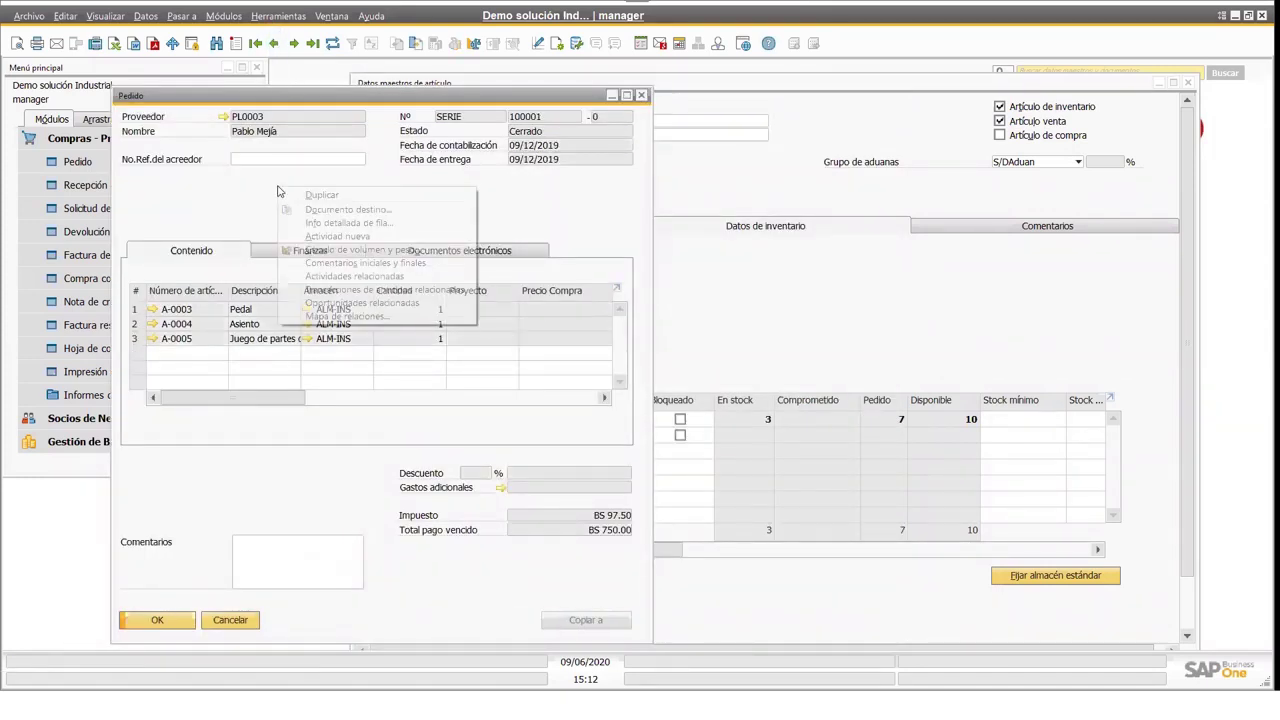
pyautogui.click(362, 317)
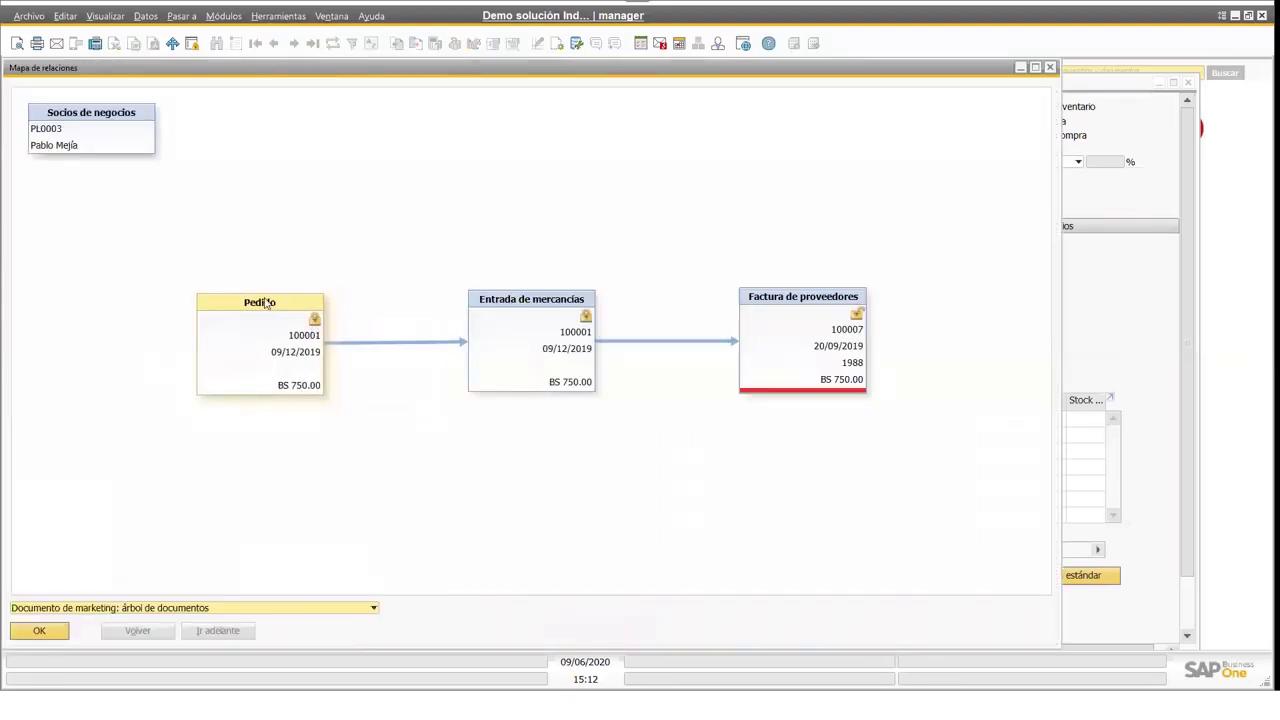
# - Compare the purchase order's relationship map (Pedido, Entrada de mercancías, Factura de proveedores) with the bicycle's warehouse stock columns
pyautogui.click(1121, 89)
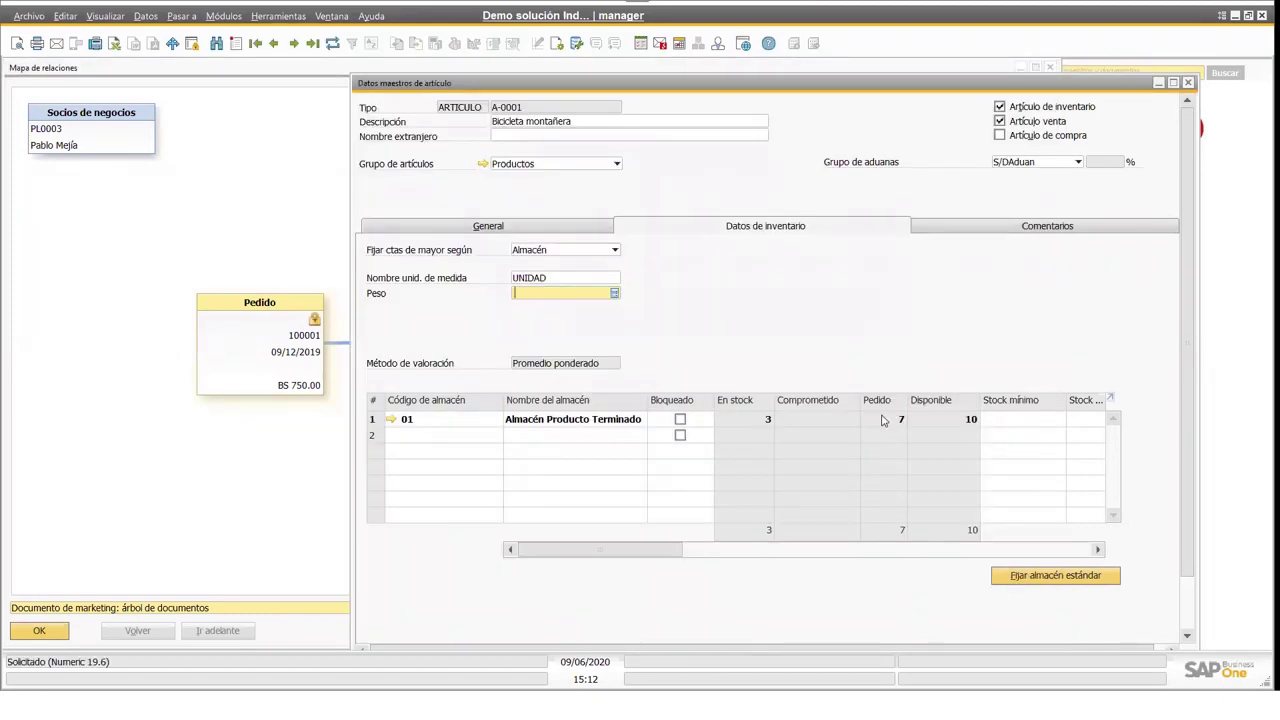
pyautogui.click(307, 74)
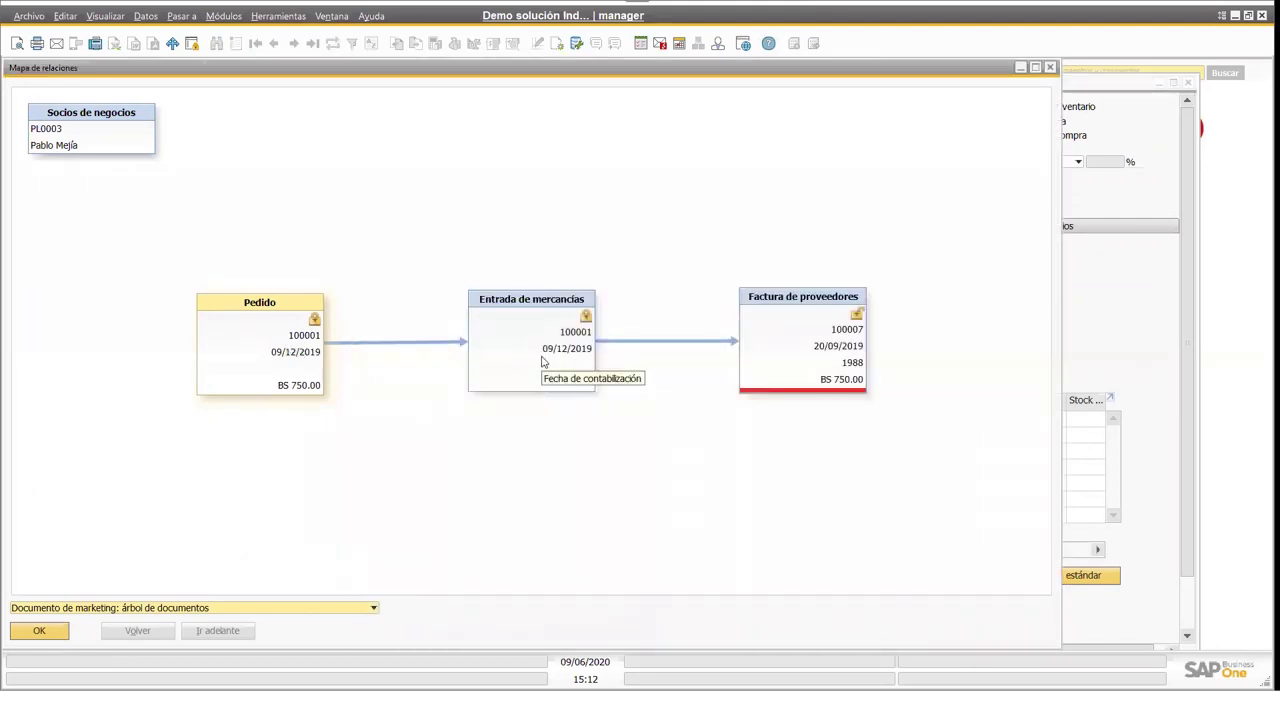
pyautogui.click(1123, 80)
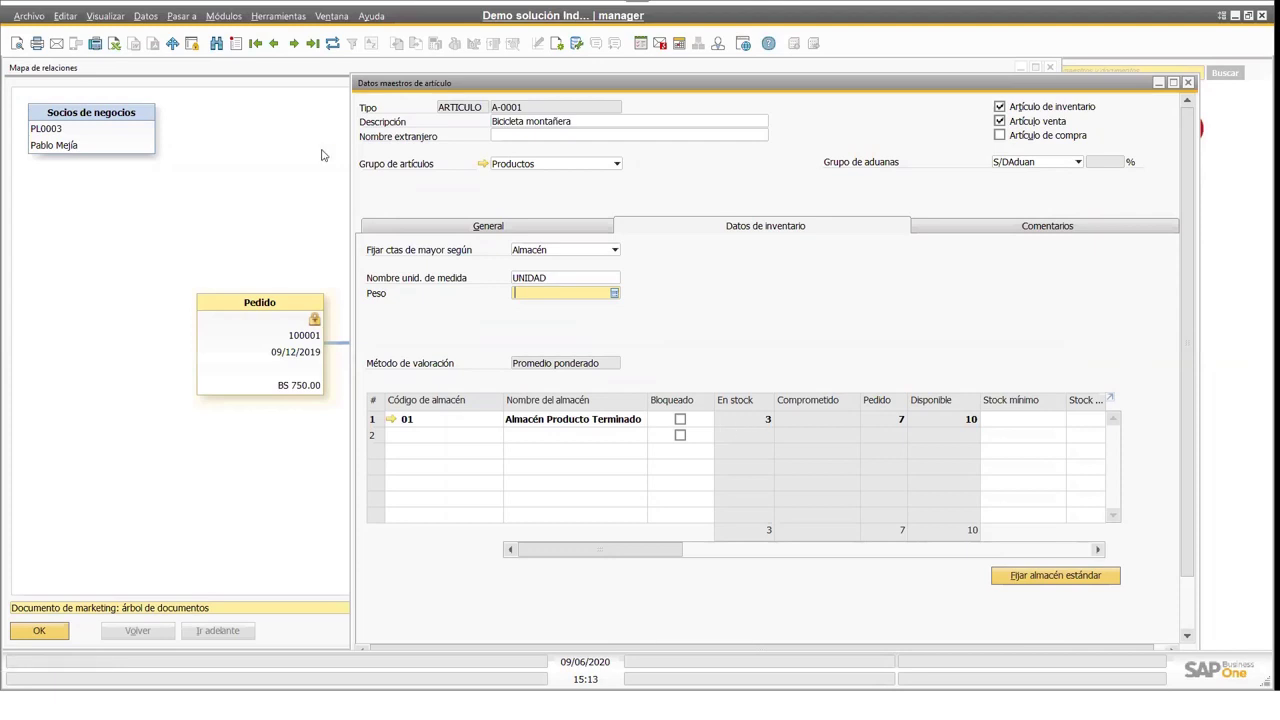
pyautogui.click(295, 82)
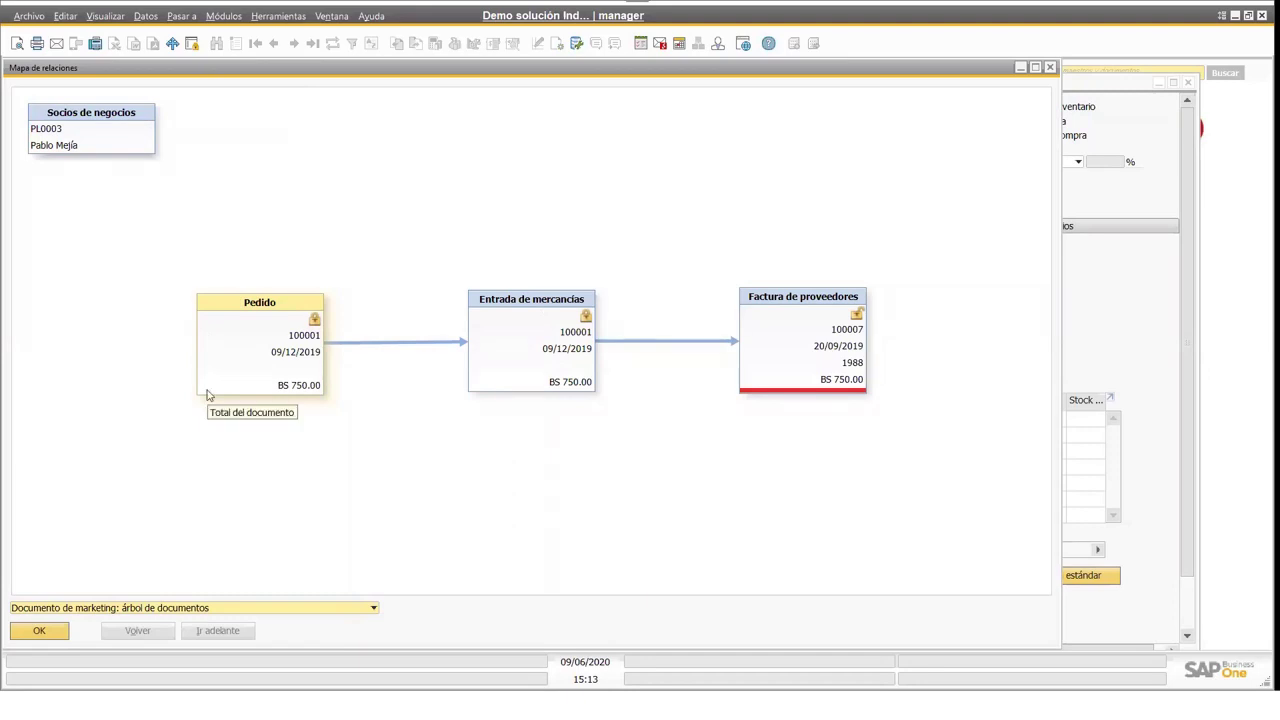
pyautogui.click(1088, 88)
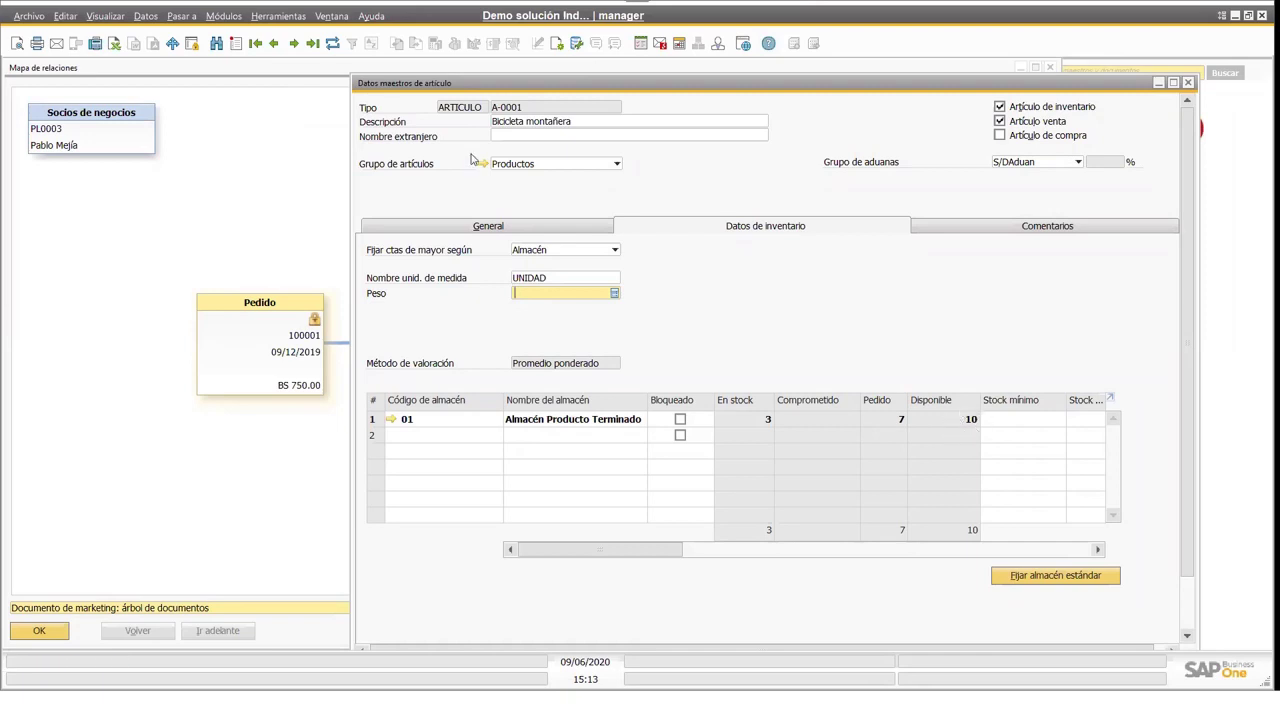
pyautogui.click(306, 72)
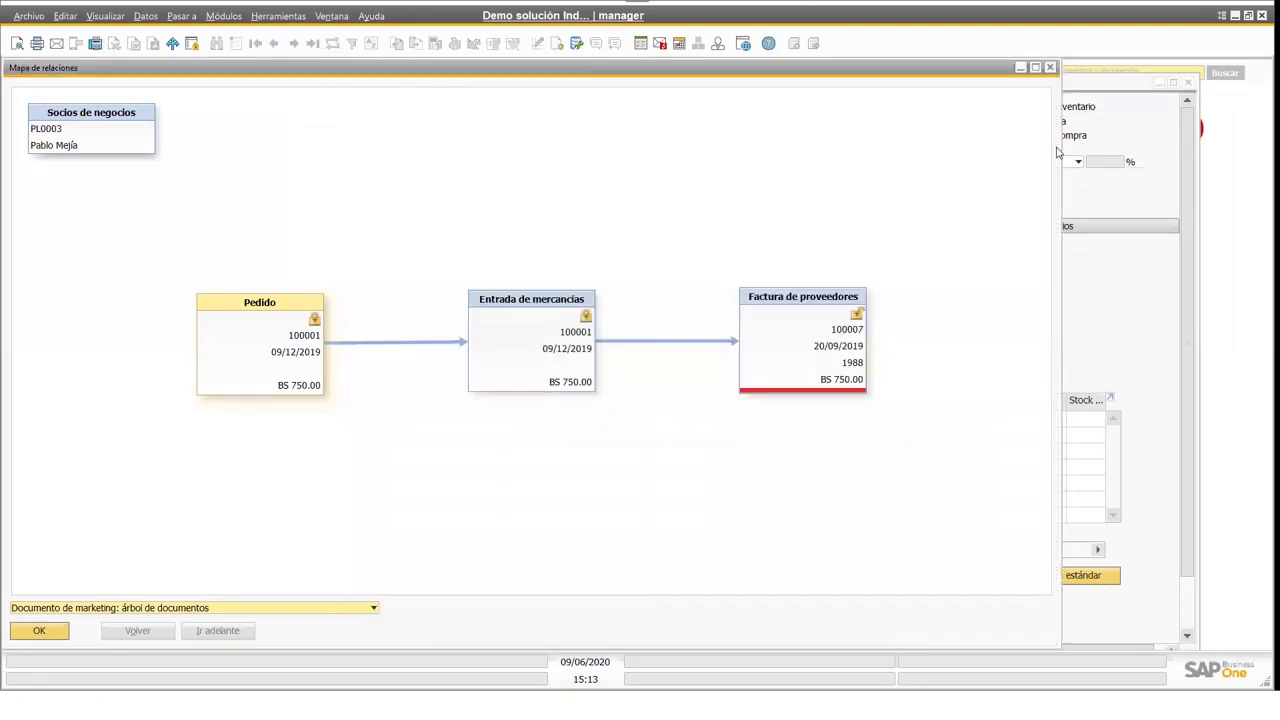
# - Close the relationship map, the purchase order and the bicycle's item master data, and collapse the supplier purchasing module
pyautogui.click(1050, 67)
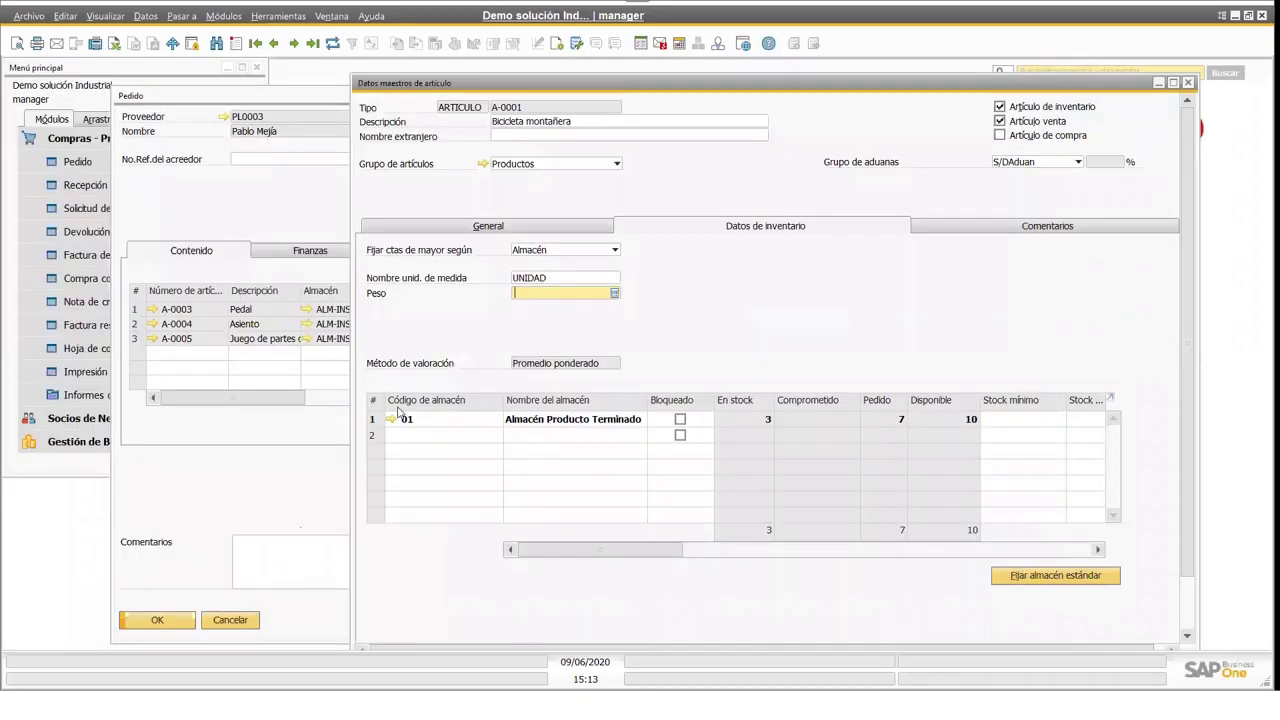
pyautogui.click(244, 621)
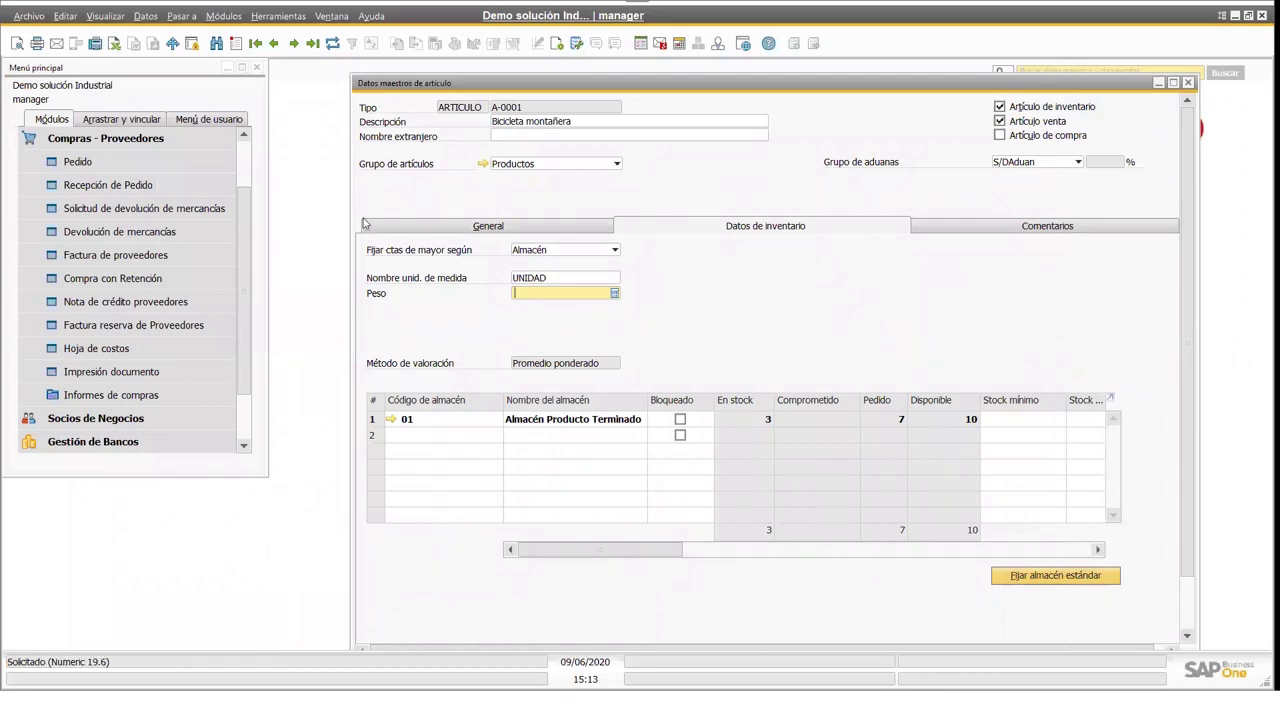
pyautogui.click(150, 139)
pyautogui.click(1188, 84)
pyautogui.click(1188, 84)
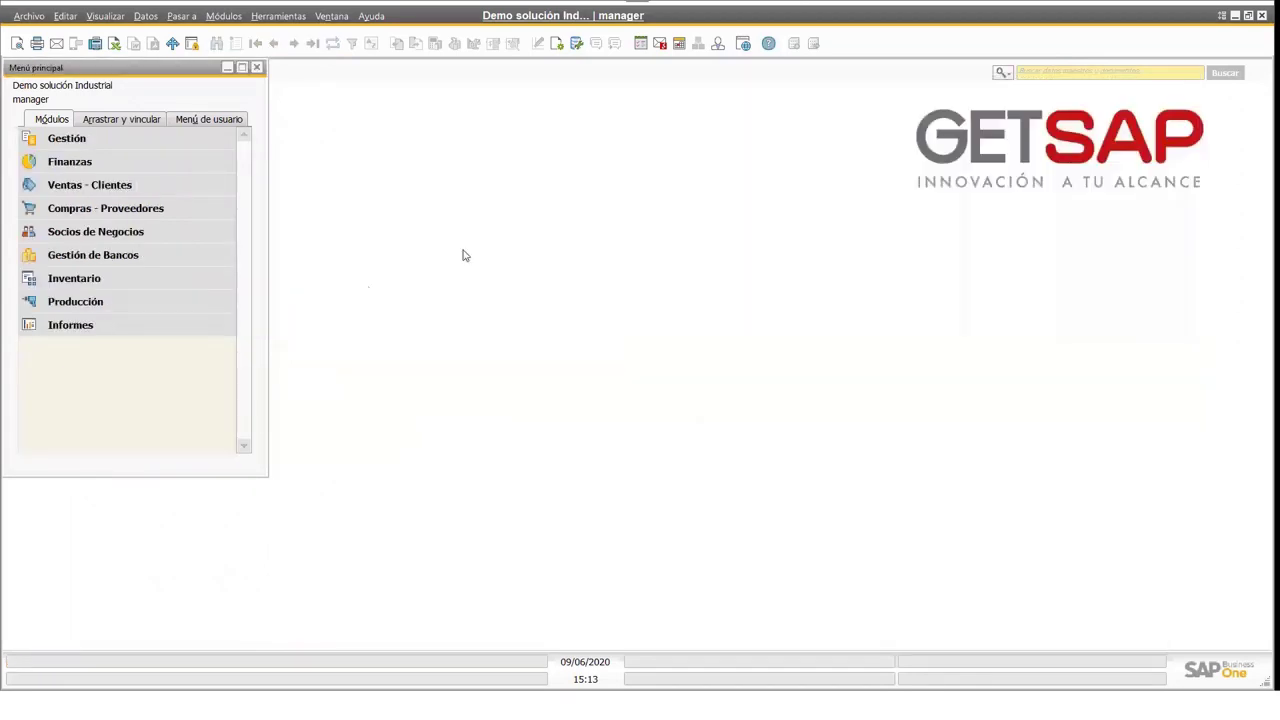
# - Reopen the item master data from Inventario, browse to A-0001 Bicicleta montañera to review its warehouse stock, and close the form
pyautogui.click(100, 286)
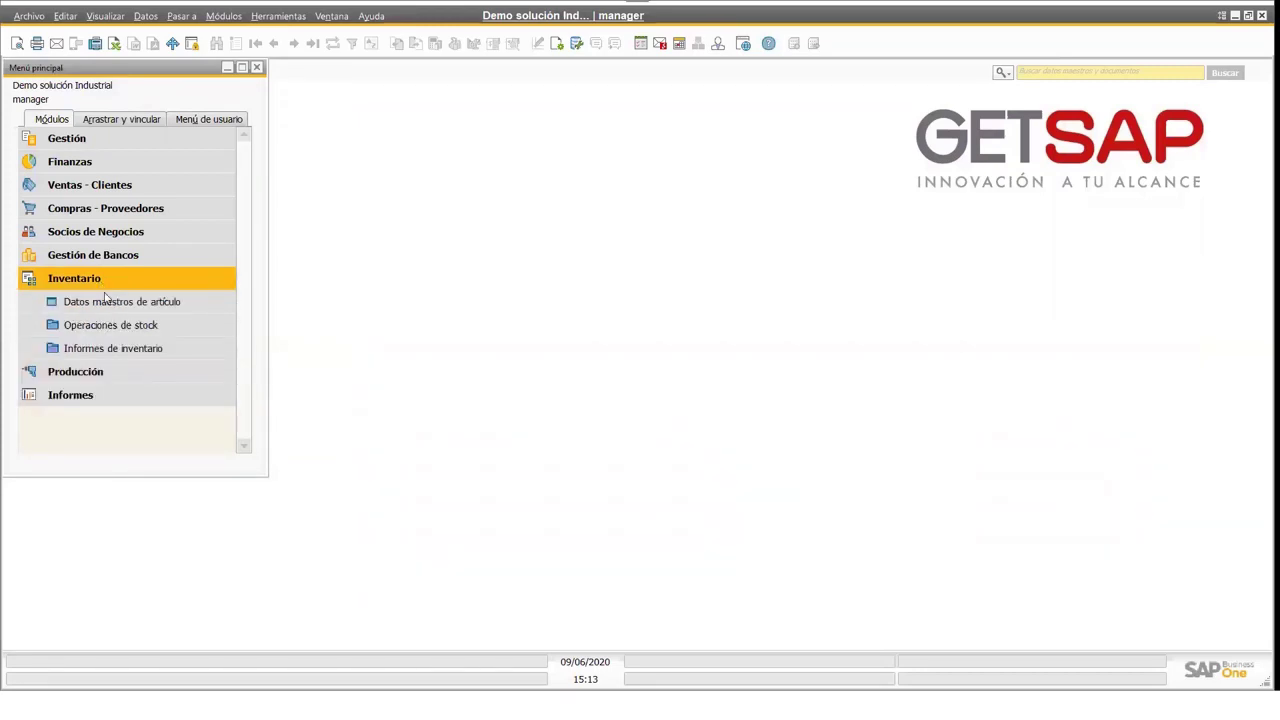
pyautogui.doubleClick(112, 302)
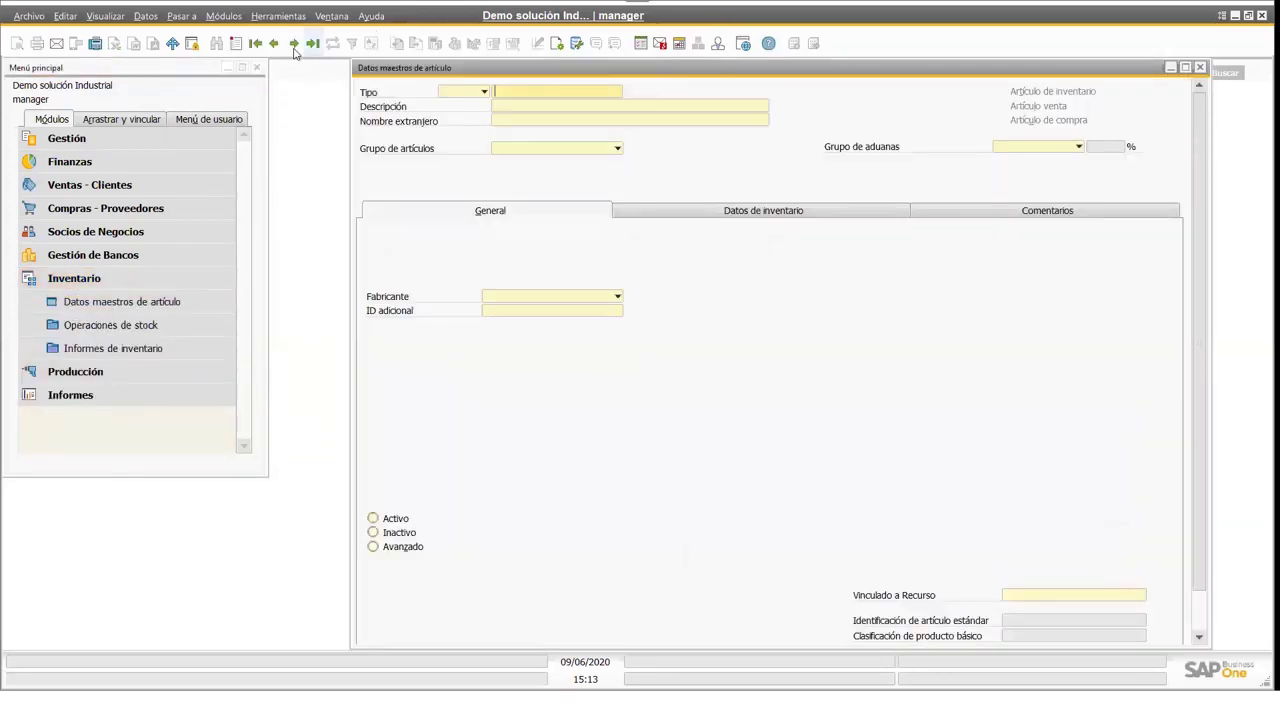
pyautogui.click(274, 43)
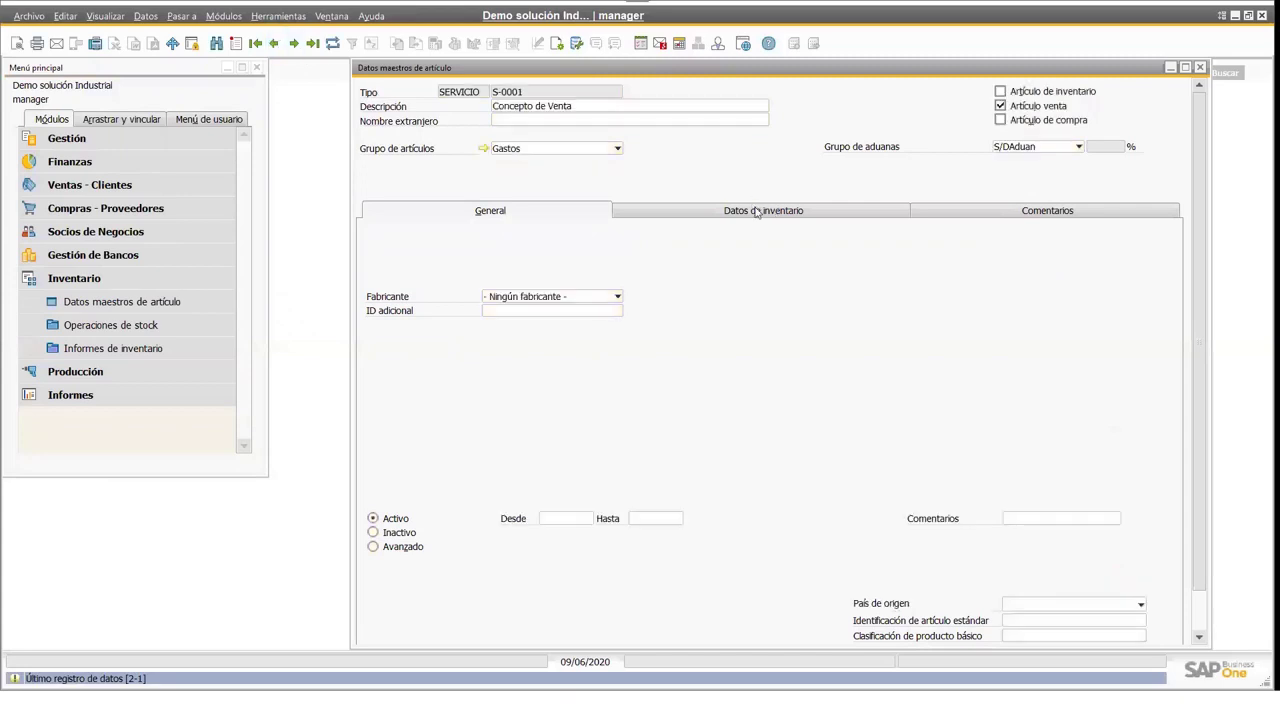
pyautogui.click(755, 210)
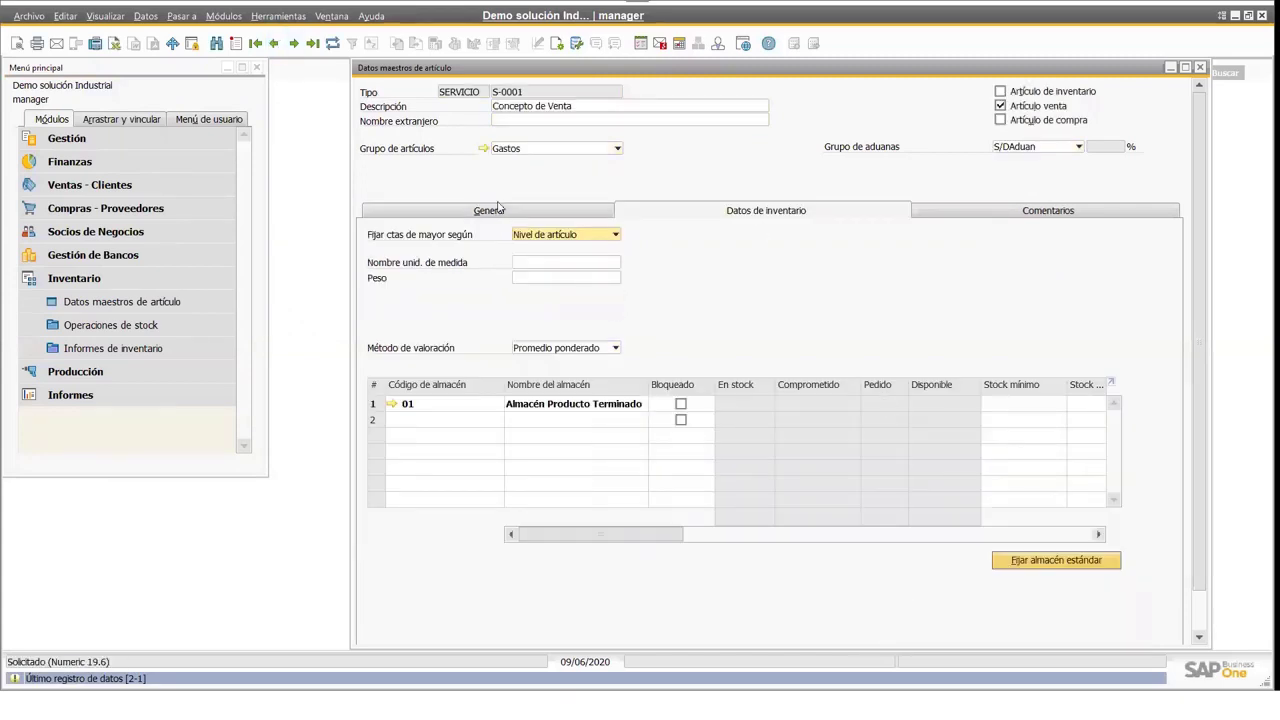
pyautogui.click(272, 43)
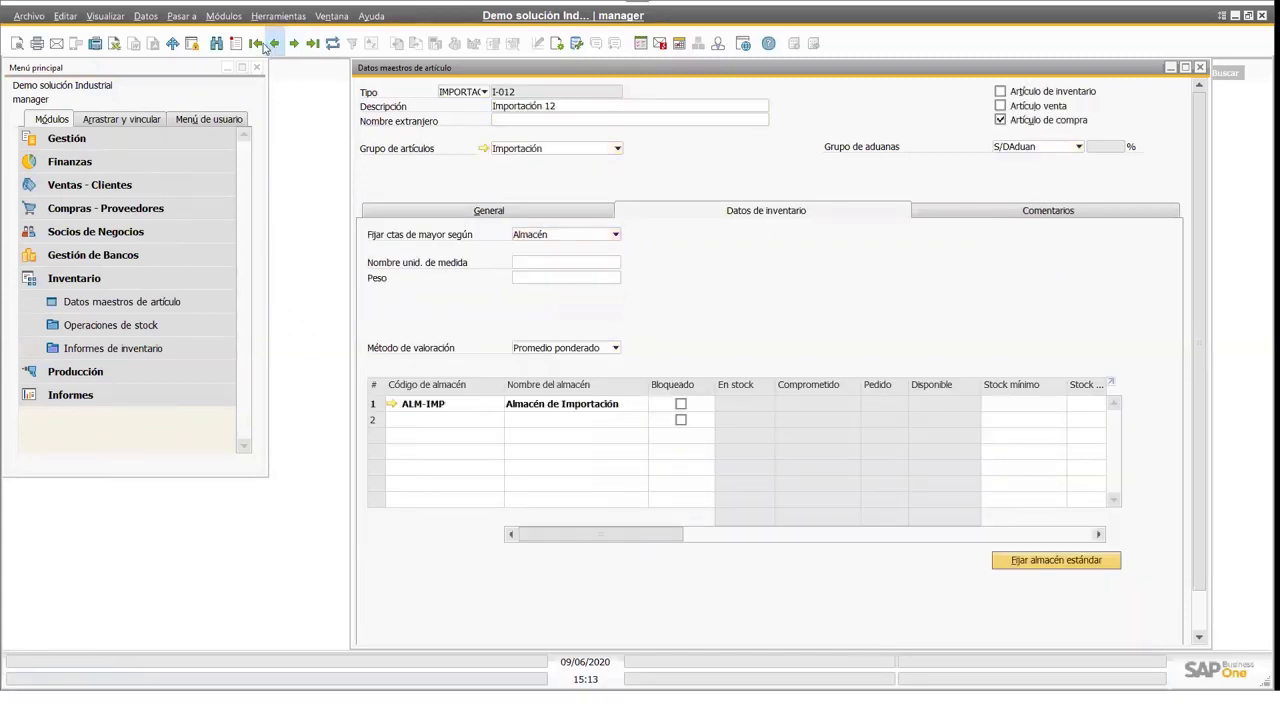
pyautogui.click(272, 43)
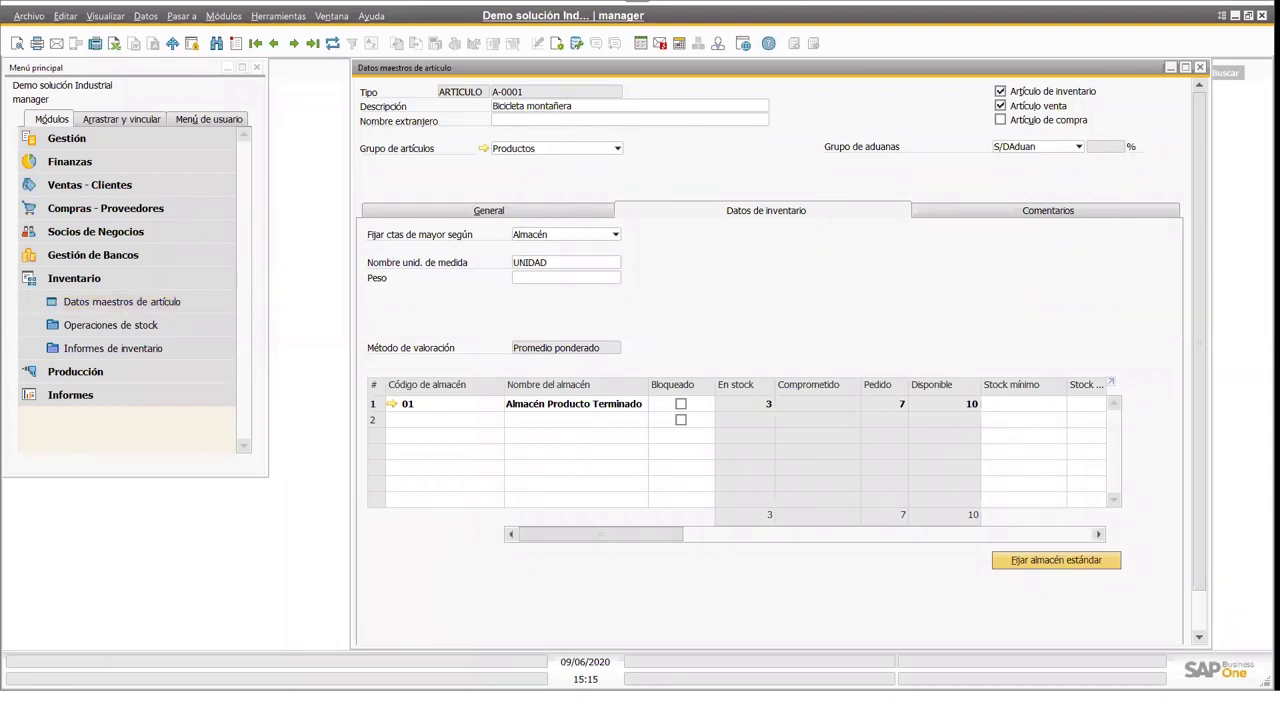
pyautogui.click(1199, 68)
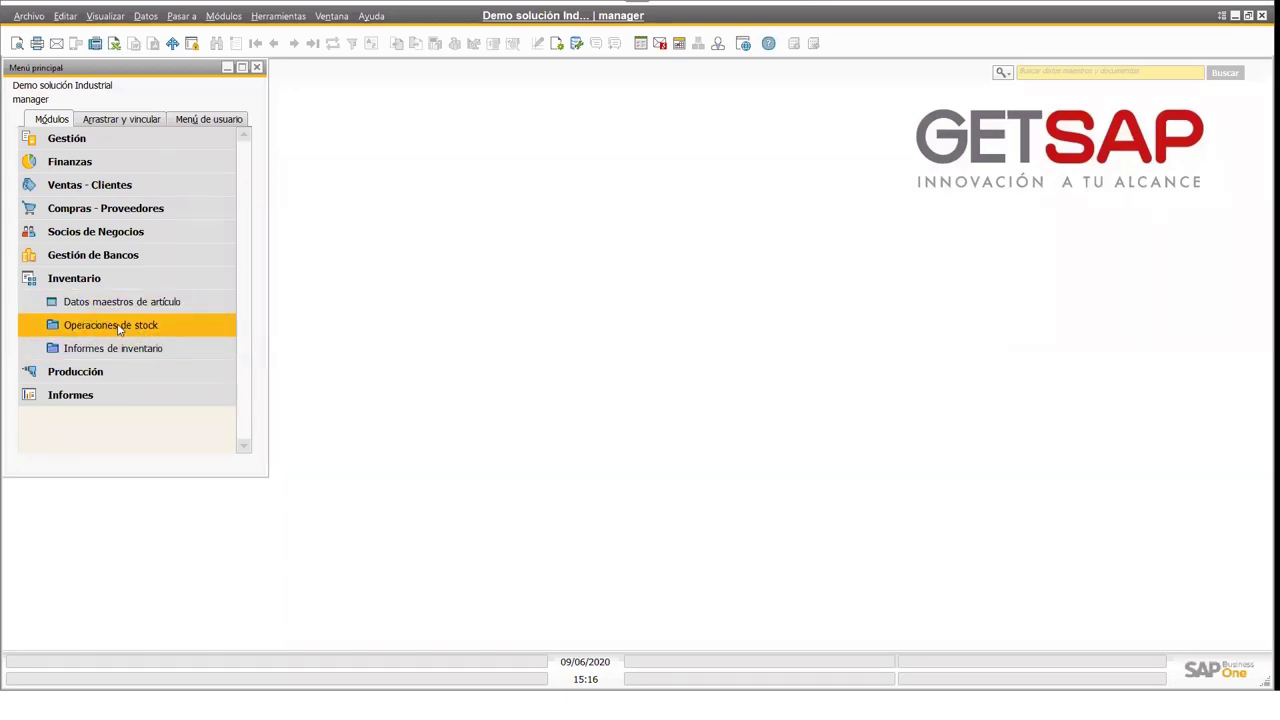
# - Open a new warehouse receipt (Ingreso de Almacén) from the inventory module's stock operations
pyautogui.click(119, 330)
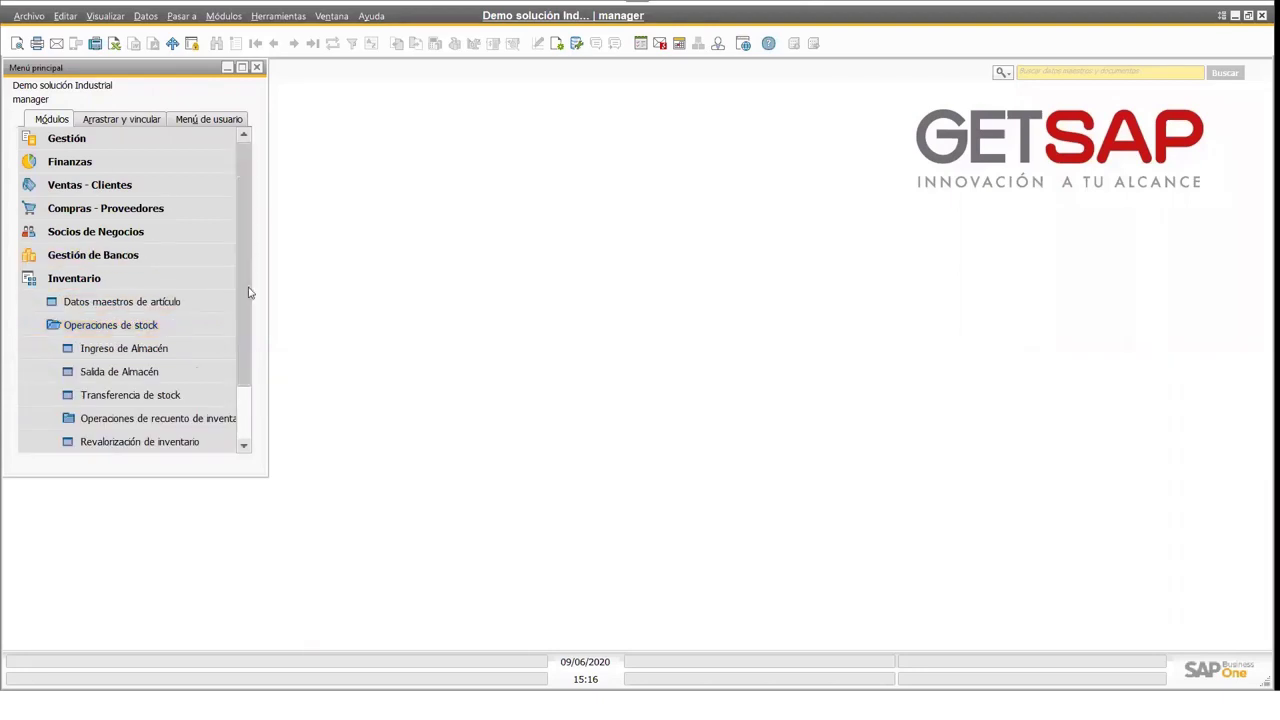
pyautogui.scroll(-1, 249, 292)
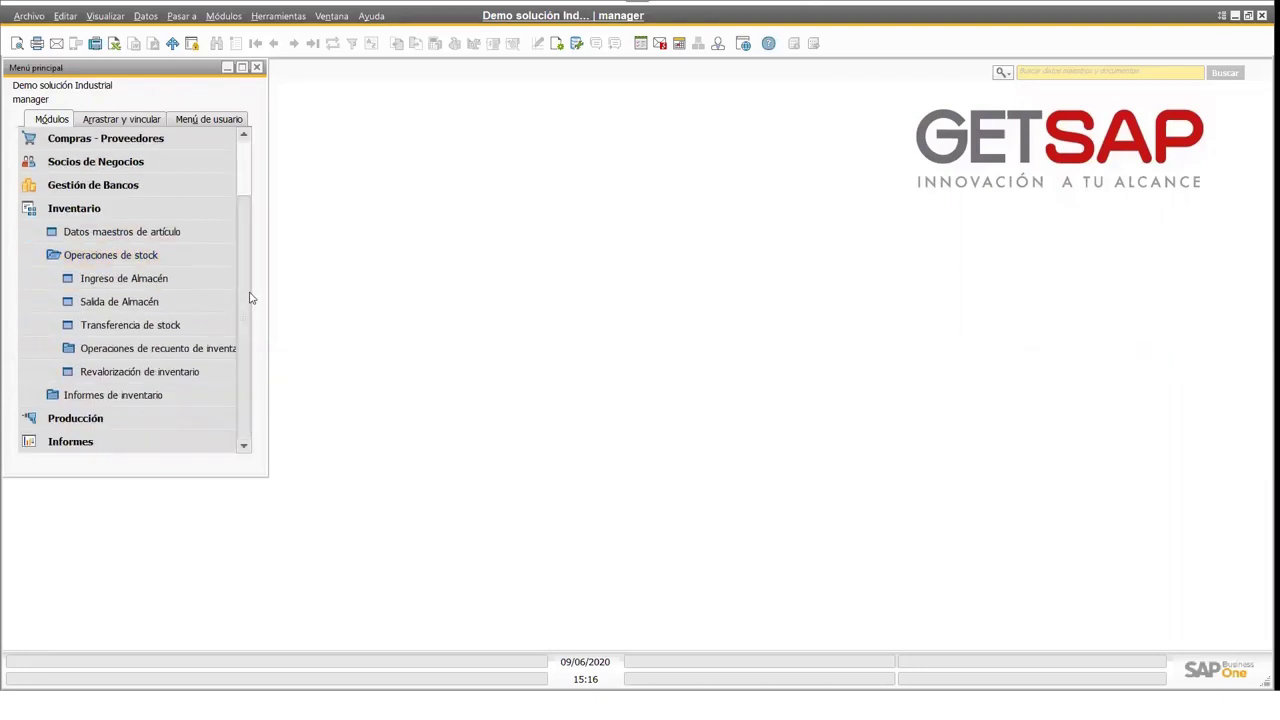
pyautogui.click(139, 282)
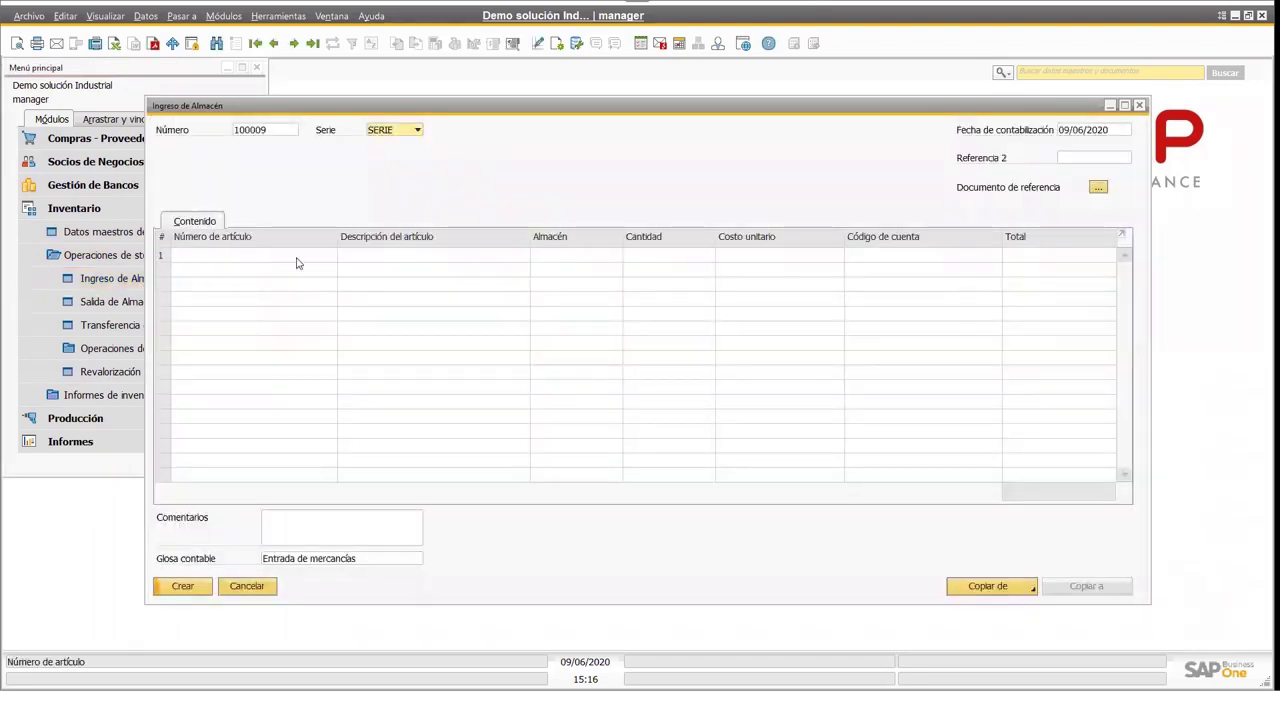
# - Add the items A-0003 Pedal and A-0004 Asiento to the warehouse receipt from the item list
pyautogui.click(298, 258)
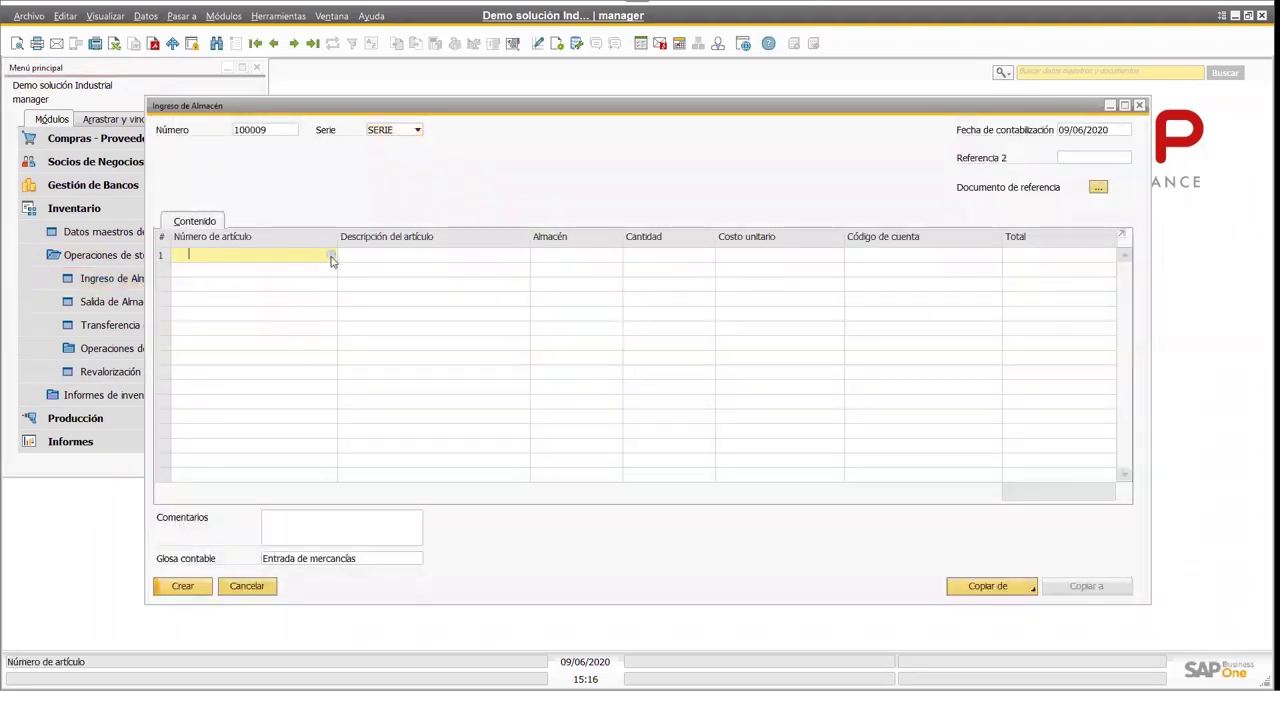
pyautogui.click(333, 261)
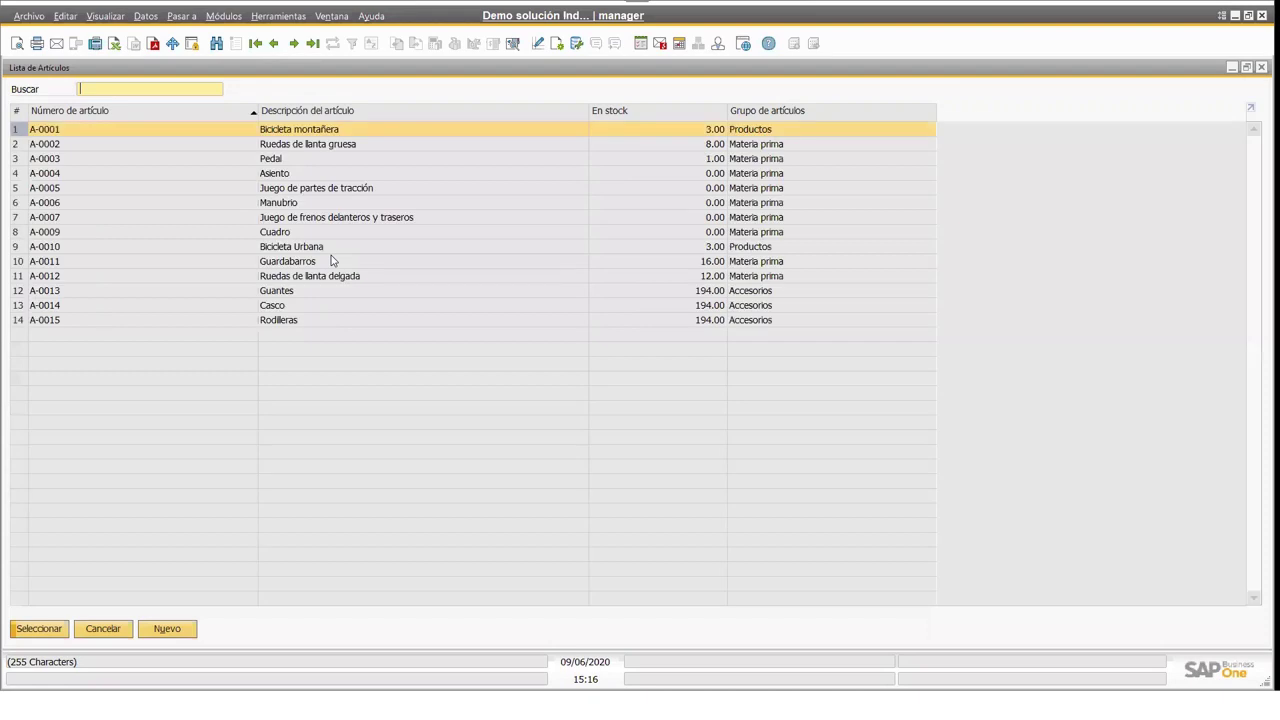
pyautogui.click(236, 160)
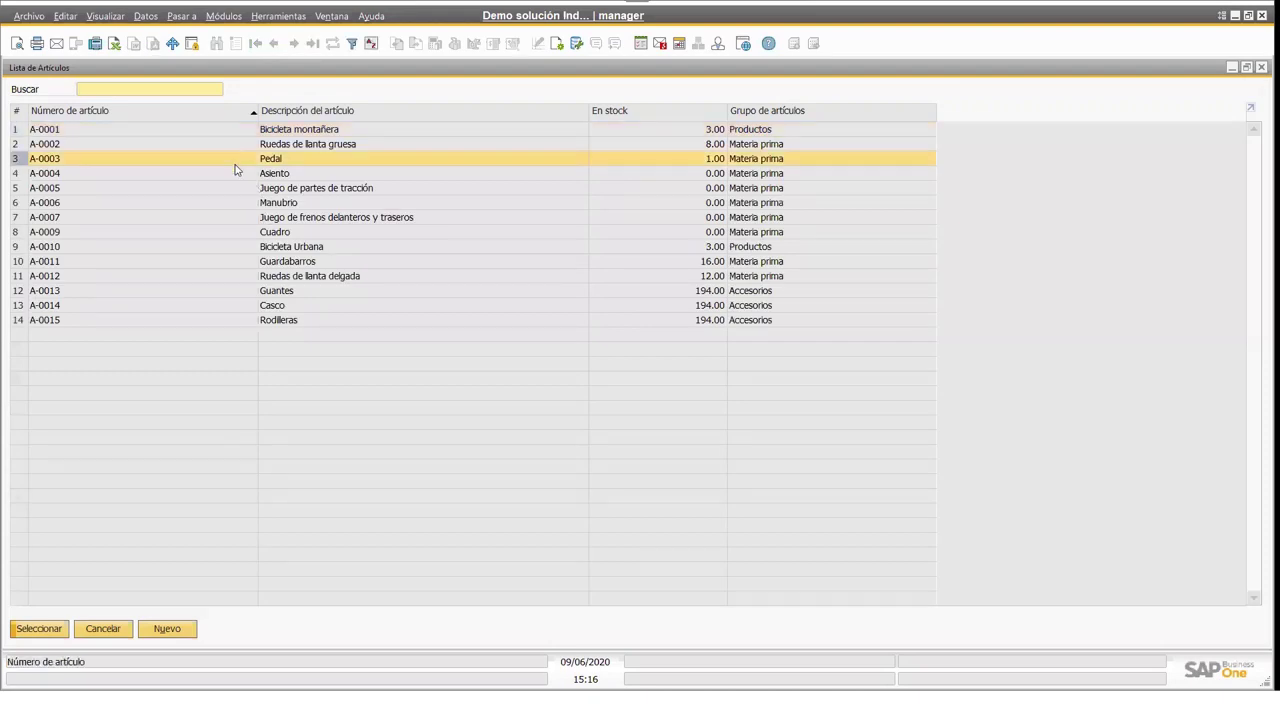
pyautogui.keyDown('ctrl'); pyautogui.click(235, 171); pyautogui.keyUp('ctrl')
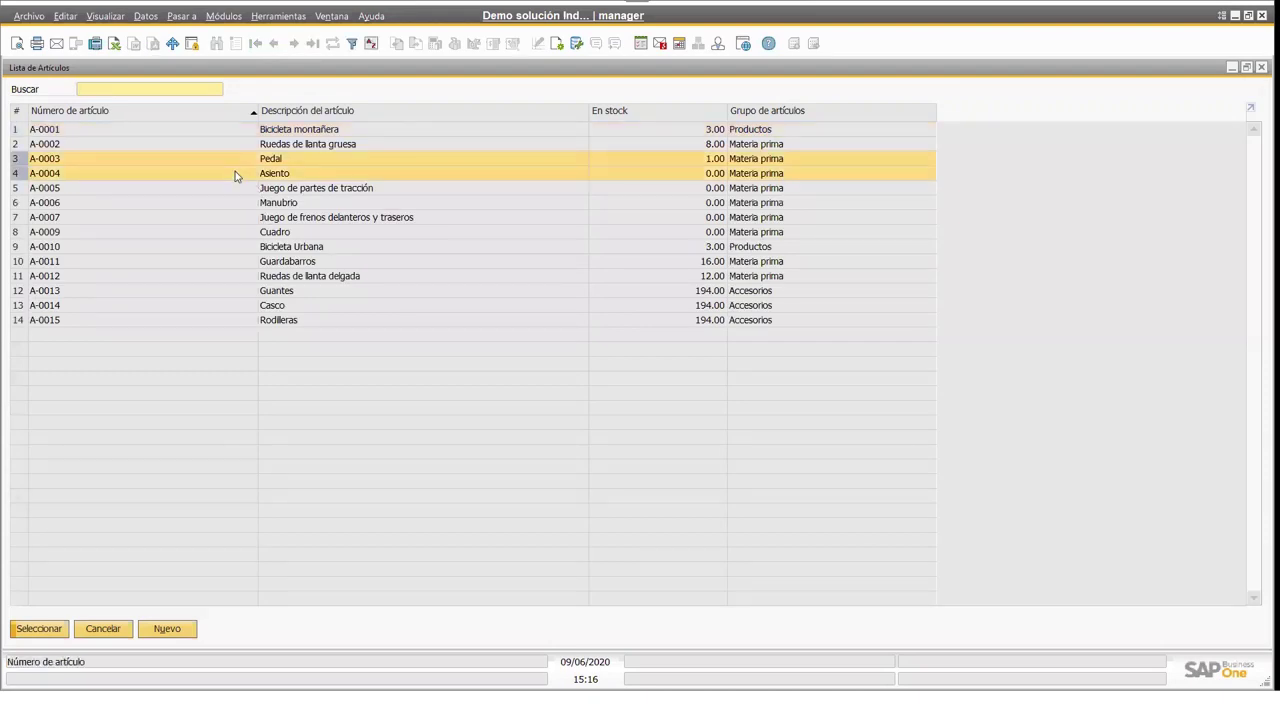
pyautogui.click(56, 630)
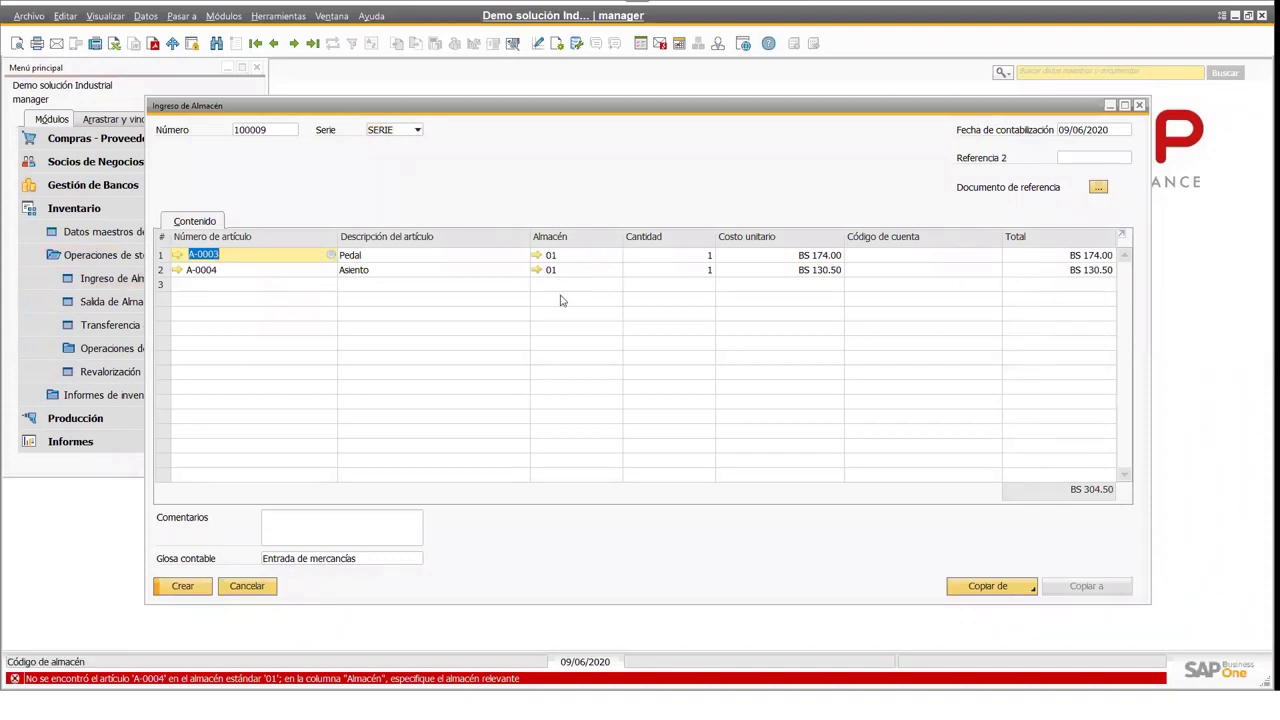
# - Set the warehouse of both the Pedal and Asiento receipt lines to ALM-INS (Almacén de Insumos)
pyautogui.click(615, 258)
pyautogui.click(616, 257)
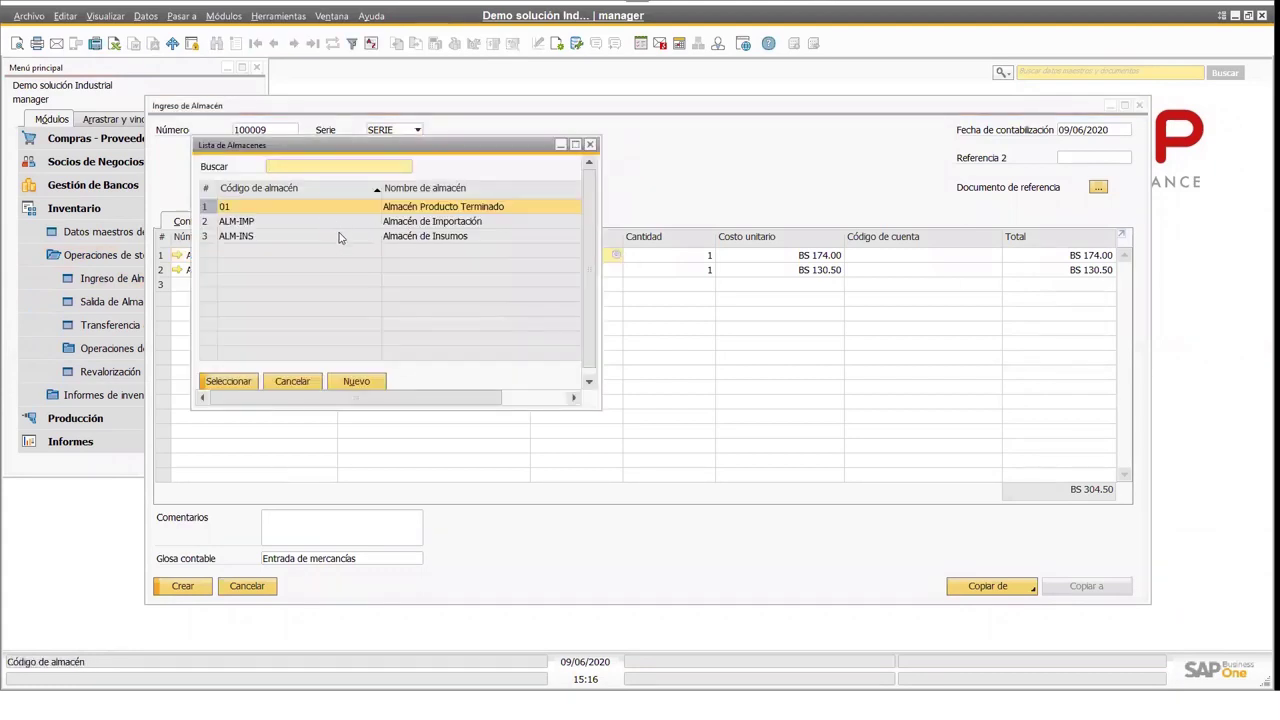
pyautogui.doubleClick(345, 238)
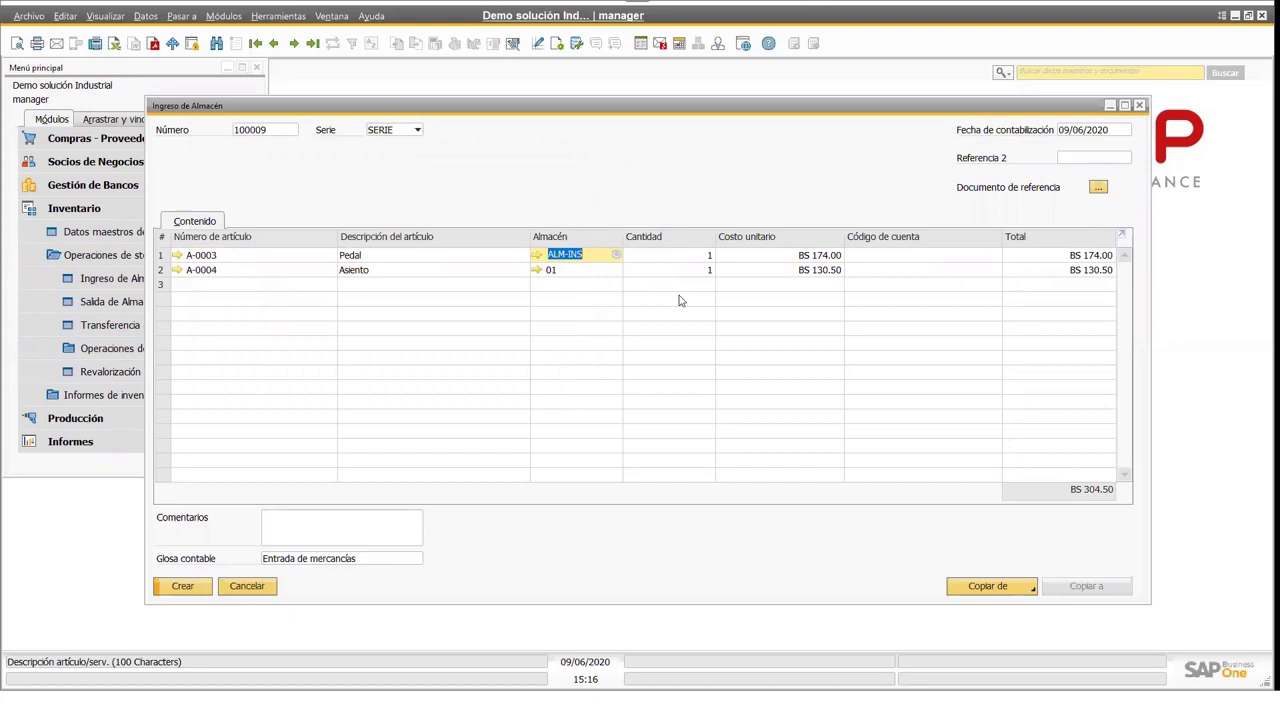
pyautogui.click(596, 271)
pyautogui.hotkey('ctrl', 'Up')
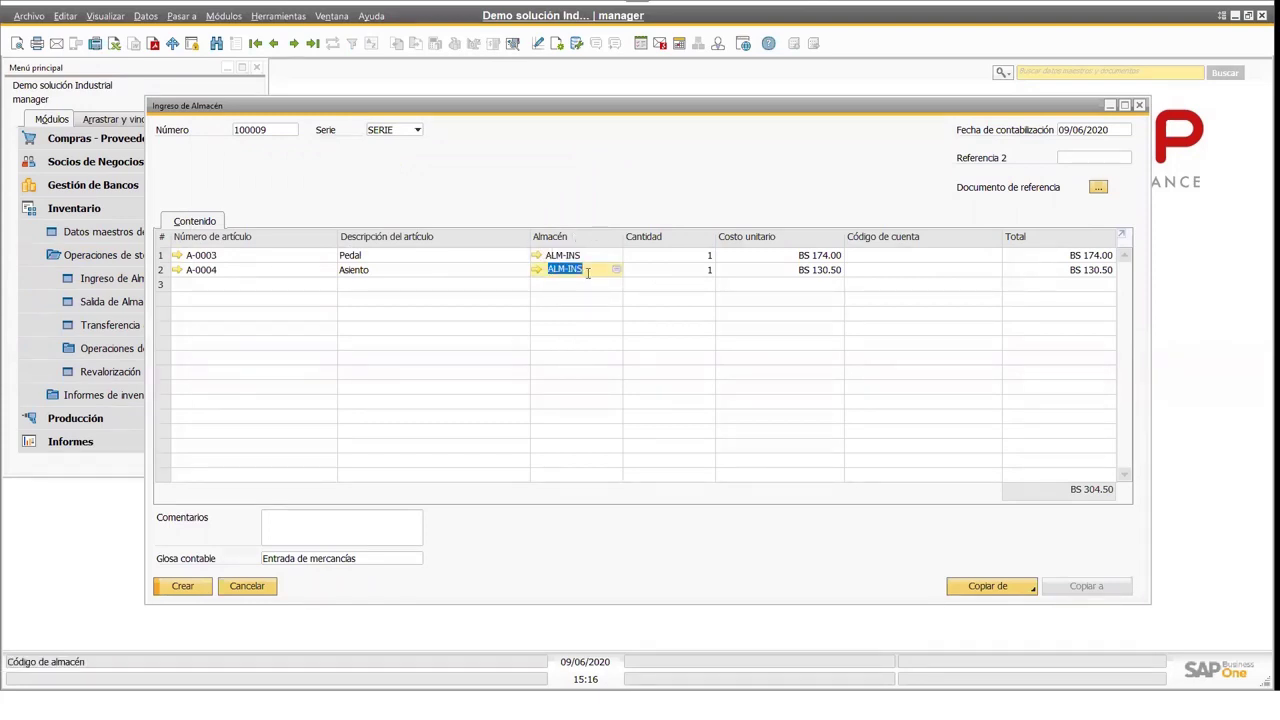
# - Set the quantity to 10 on both the Pedal and Asiento lines of the warehouse receipt
pyautogui.click(679, 259)
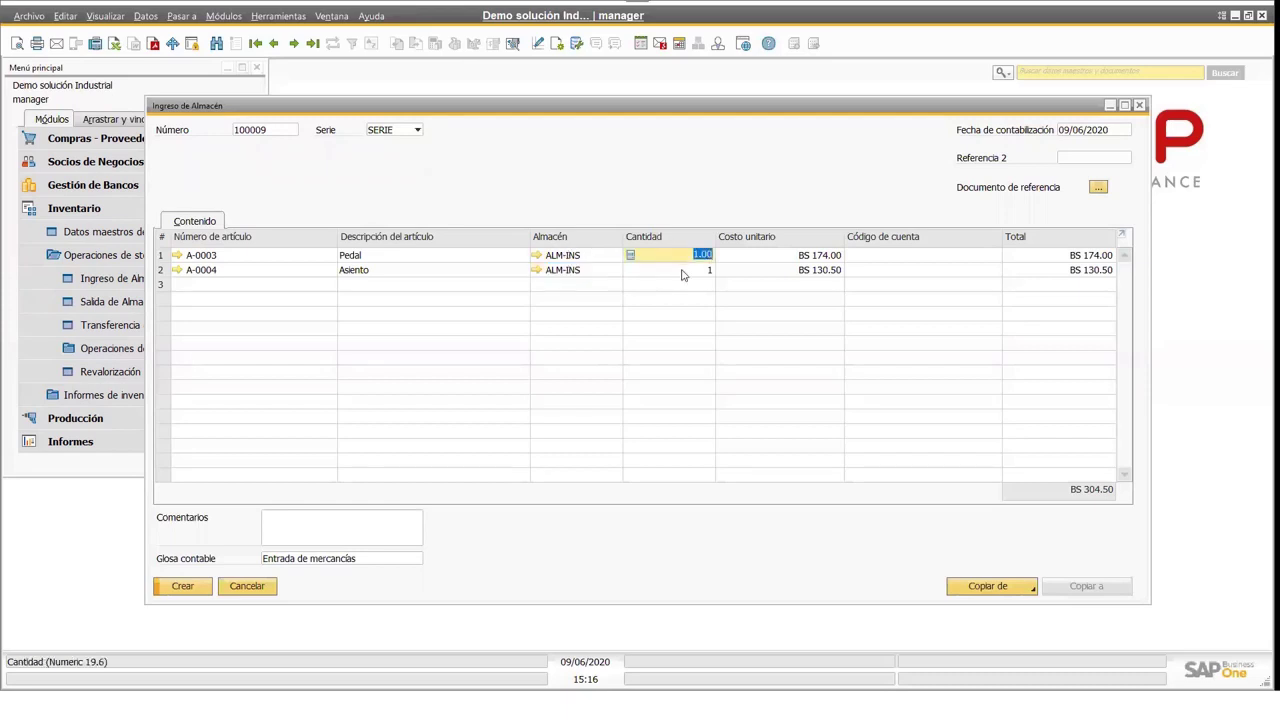
pyautogui.write('10')
pyautogui.press('Down')
pyautogui.write('10')
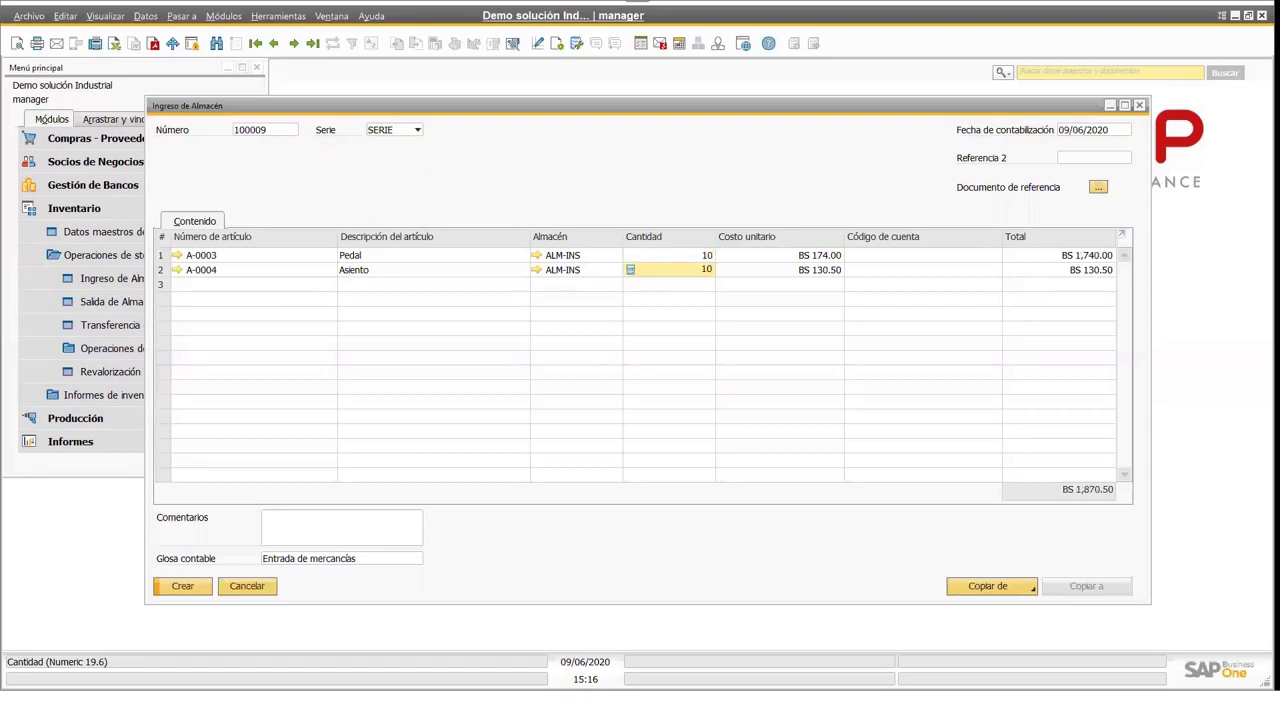
pyautogui.press('Up')
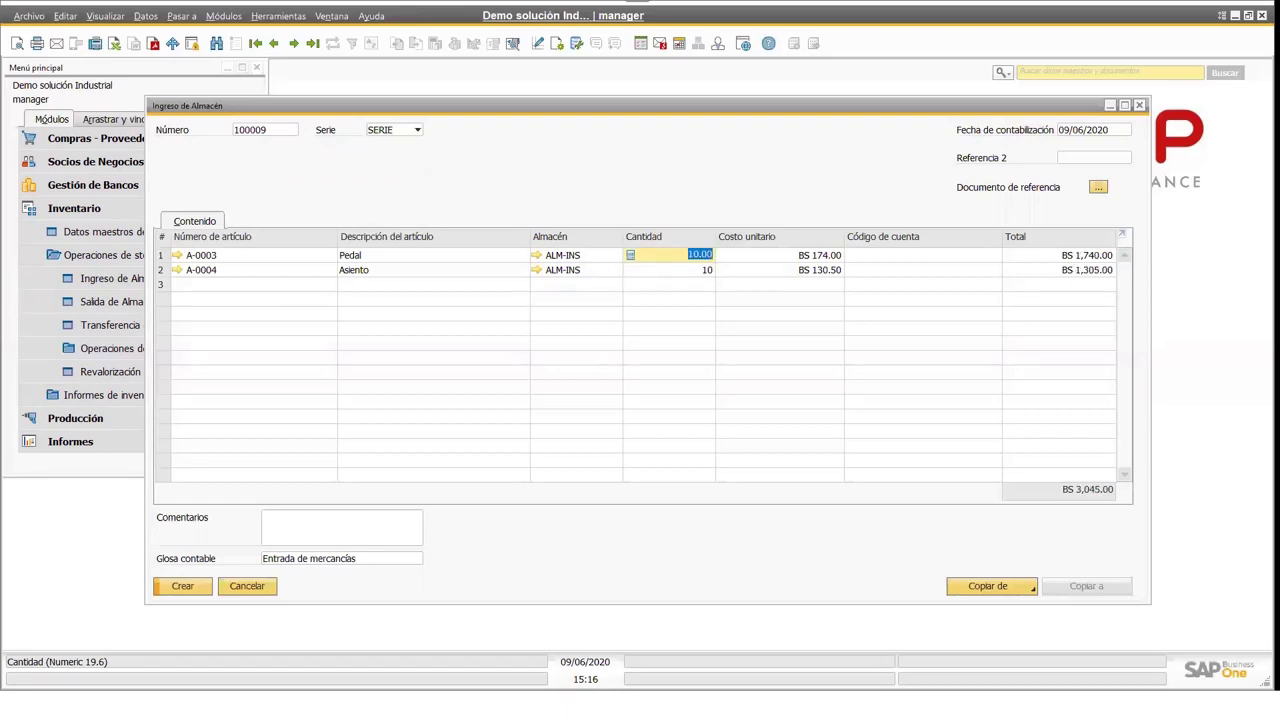
# - Look up item A-0003 Pedal in the item master data and show its inventory data per warehouse
pyautogui.click(782, 254)
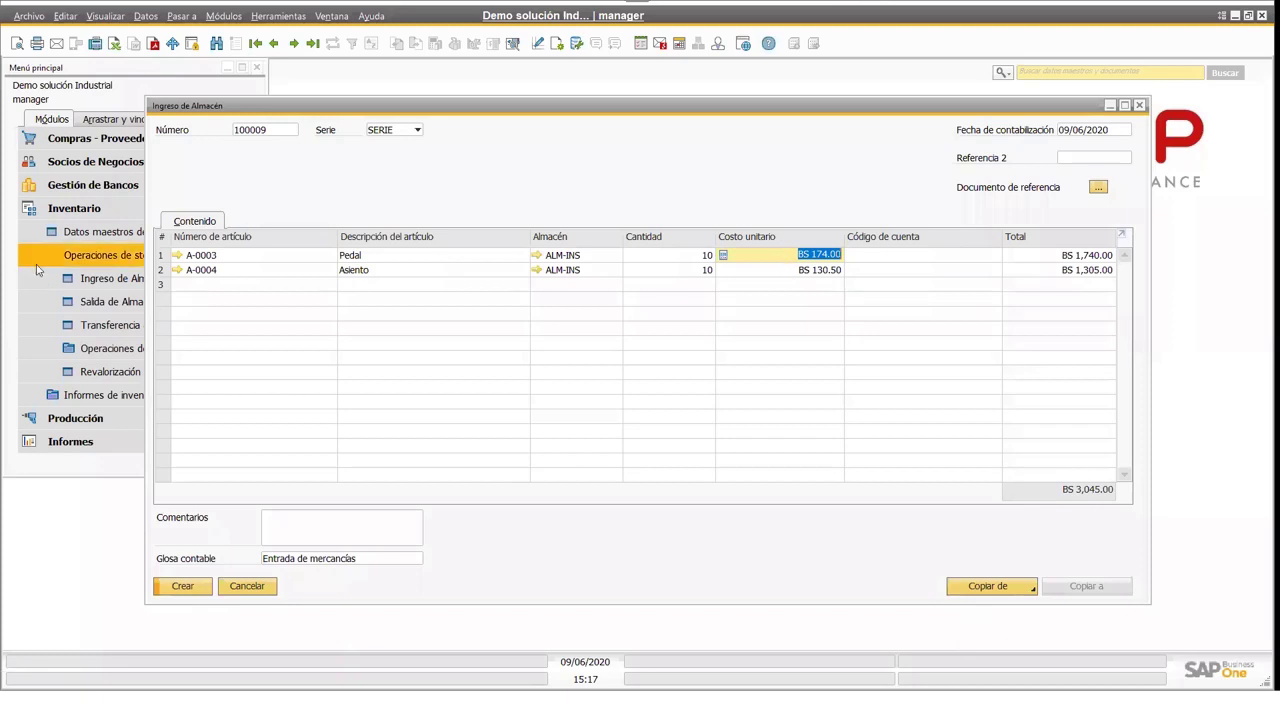
pyautogui.click(87, 236)
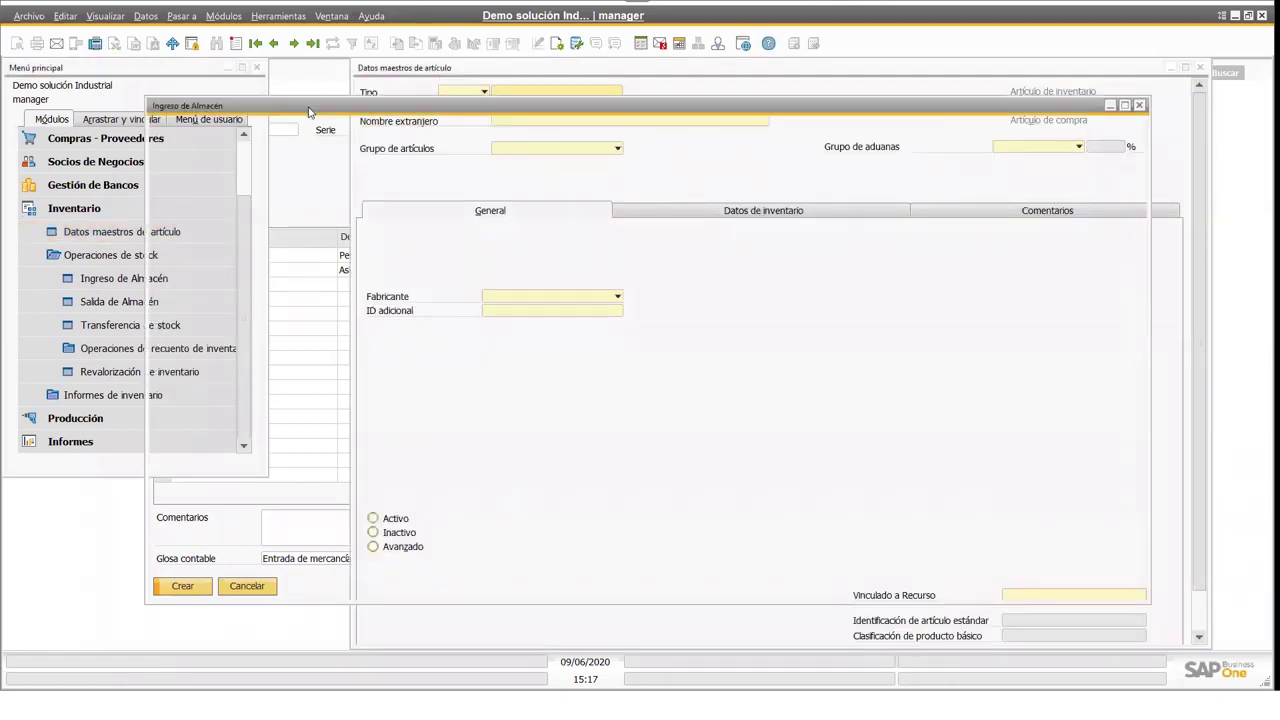
pyautogui.click(302, 125)
pyautogui.click(221, 255)
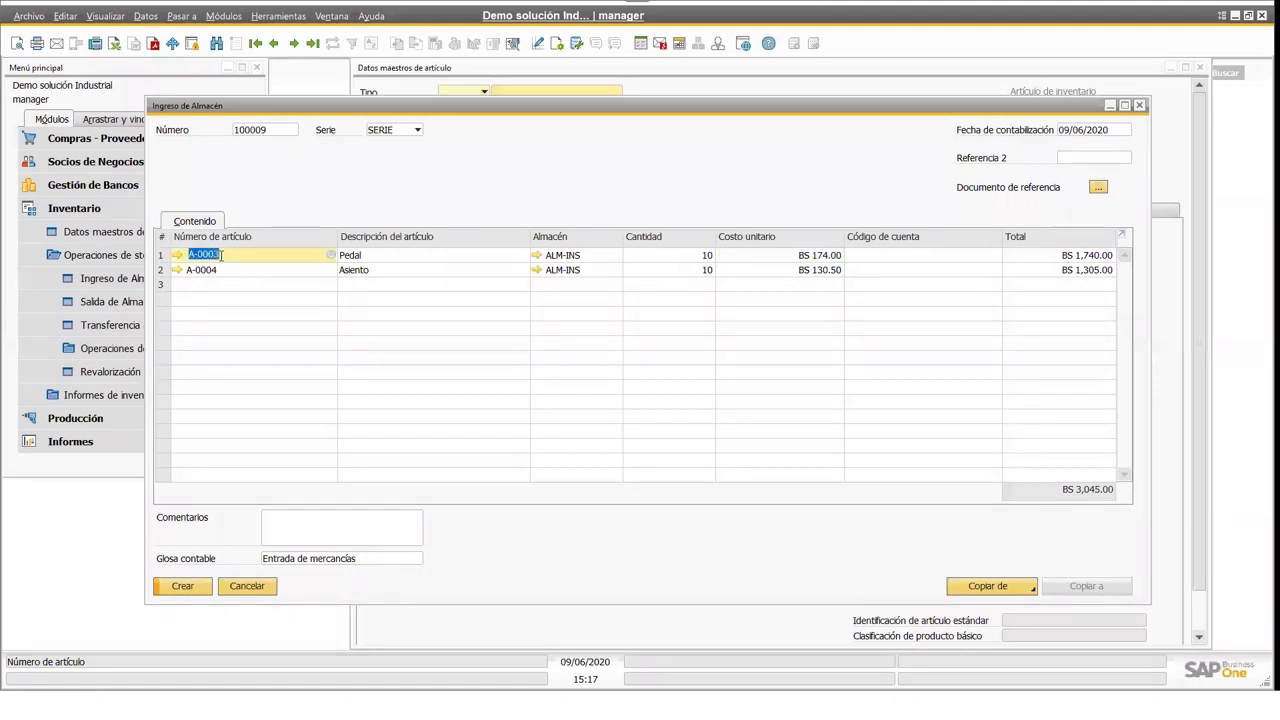
pyautogui.click(525, 67)
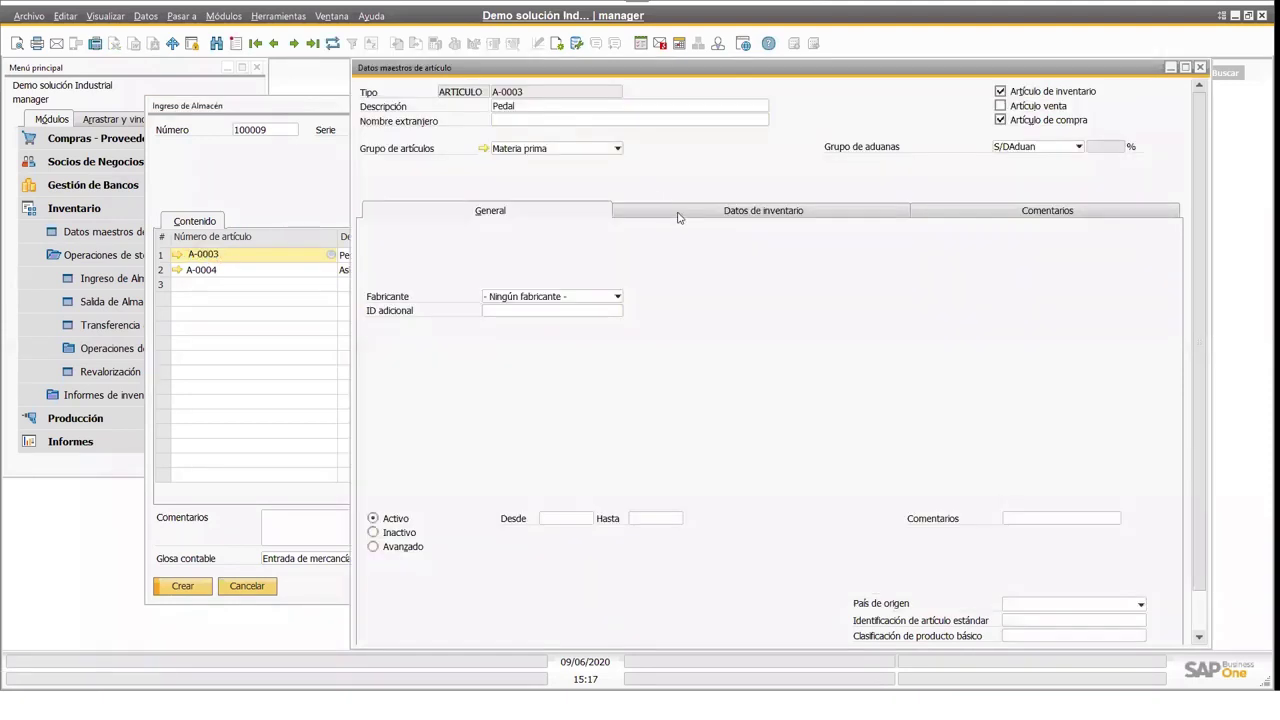
pyautogui.click(678, 214)
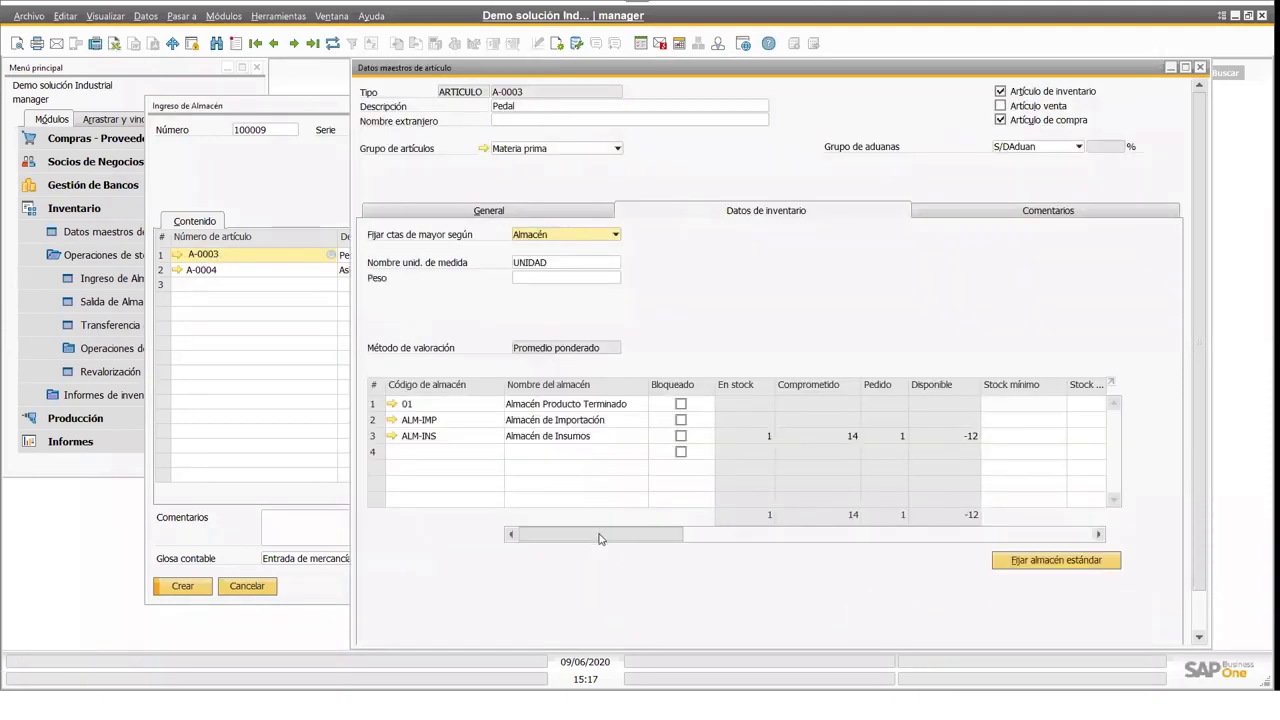
# - Check the Pedal's item cost per warehouse in its master data and set its unit cost to 500 on the warehouse receipt
pyautogui.moveTo(605, 538); pyautogui.dragTo(740, 545)
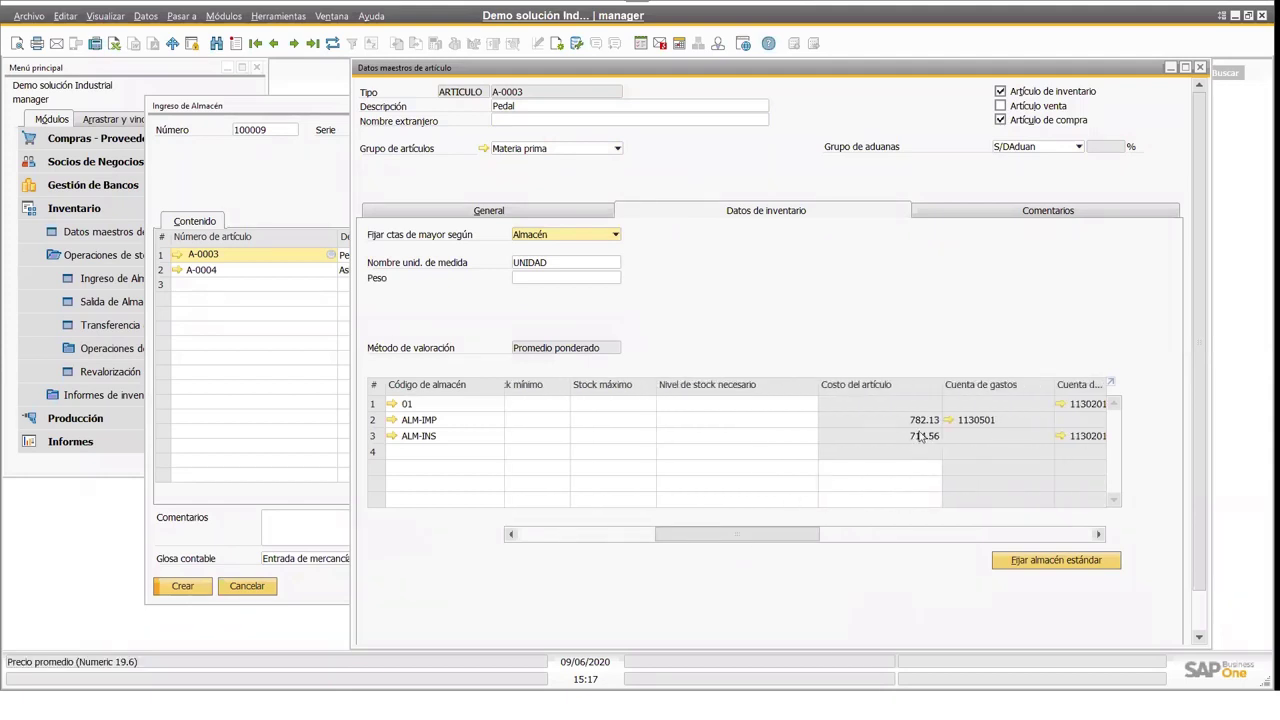
pyautogui.click(313, 107)
pyautogui.click(807, 258)
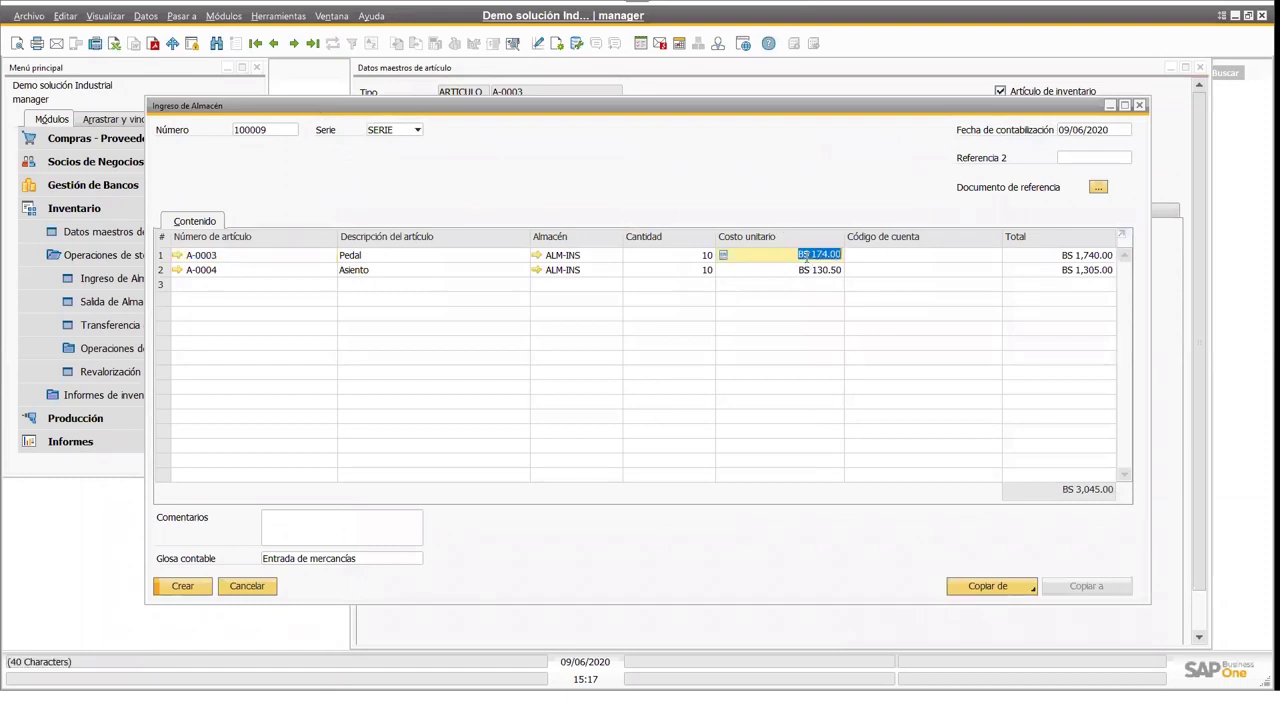
pyautogui.write('500')
pyautogui.press('Tab')
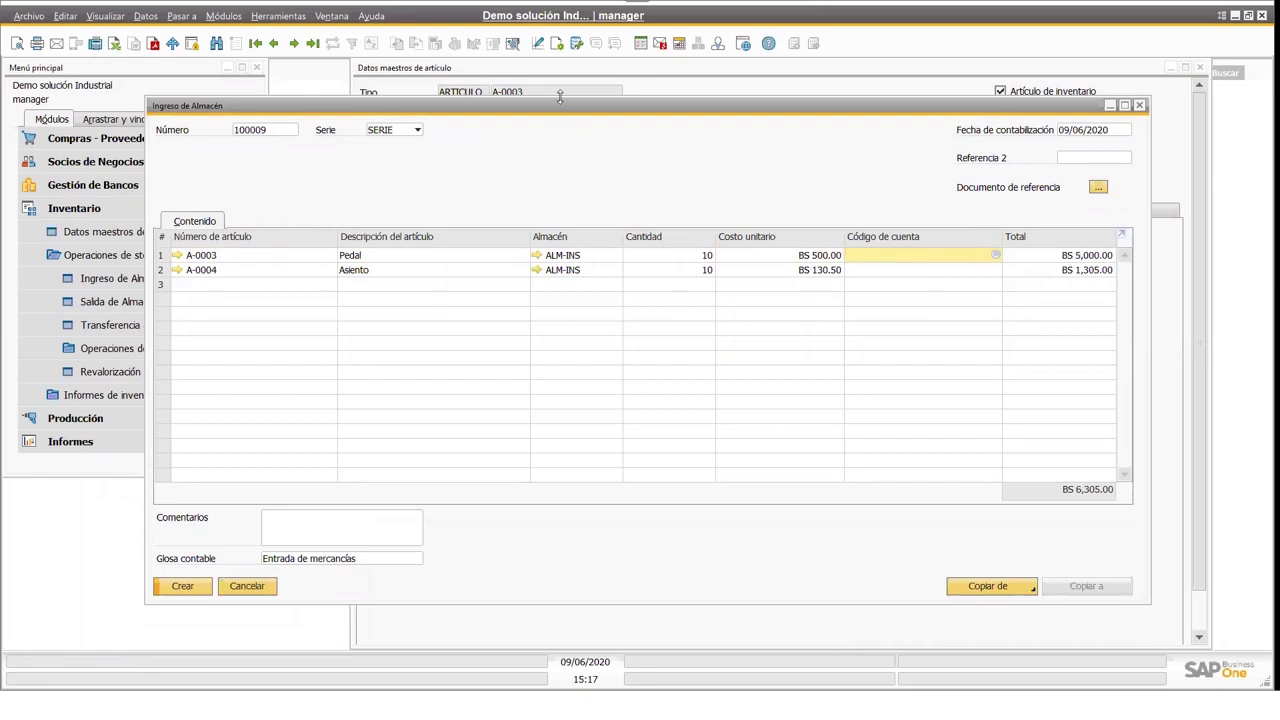
pyautogui.click(653, 71)
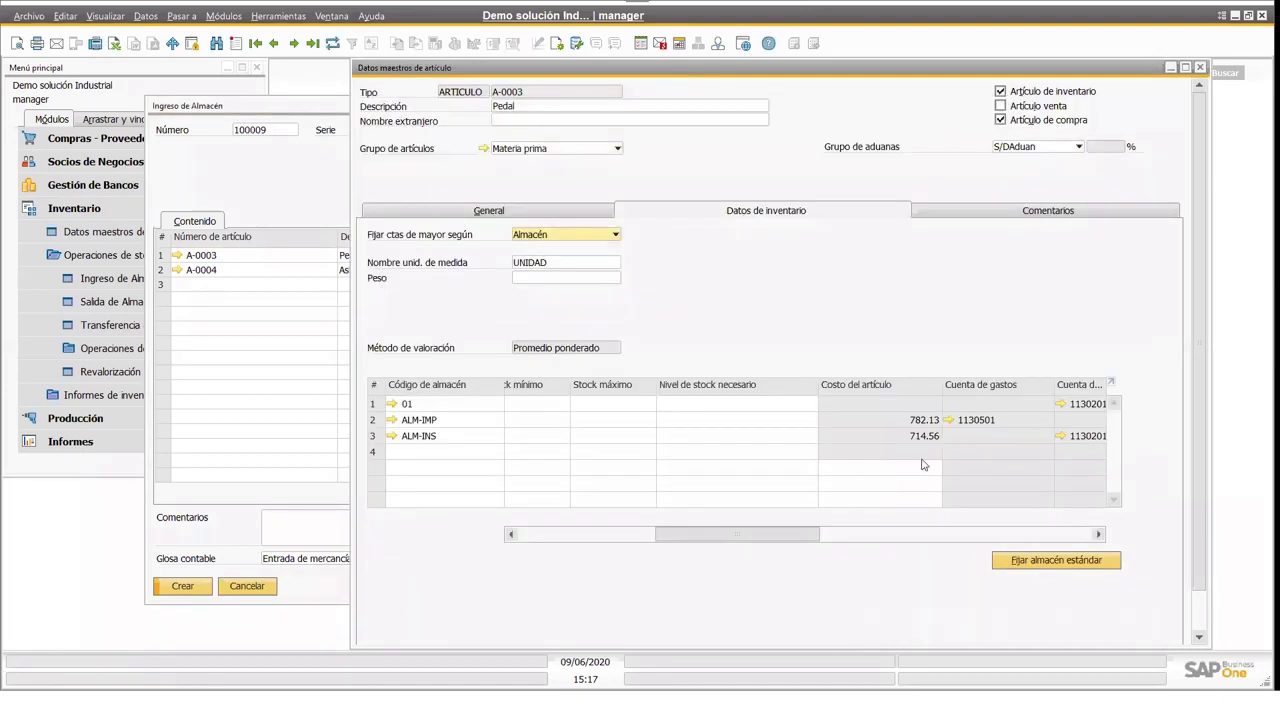
# - Assign the ledger account Ajuste de inventario to both the Pedal and Asiento lines of the warehouse receipt
pyautogui.click(314, 113)
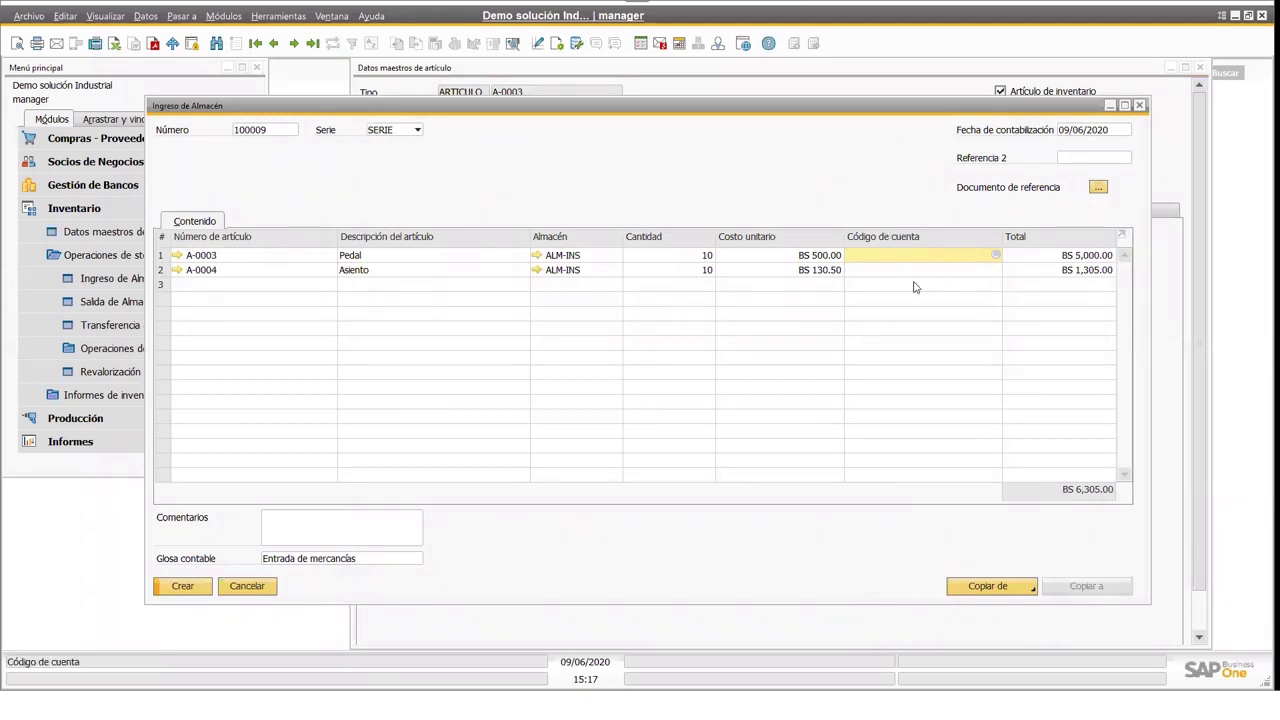
pyautogui.click(996, 257)
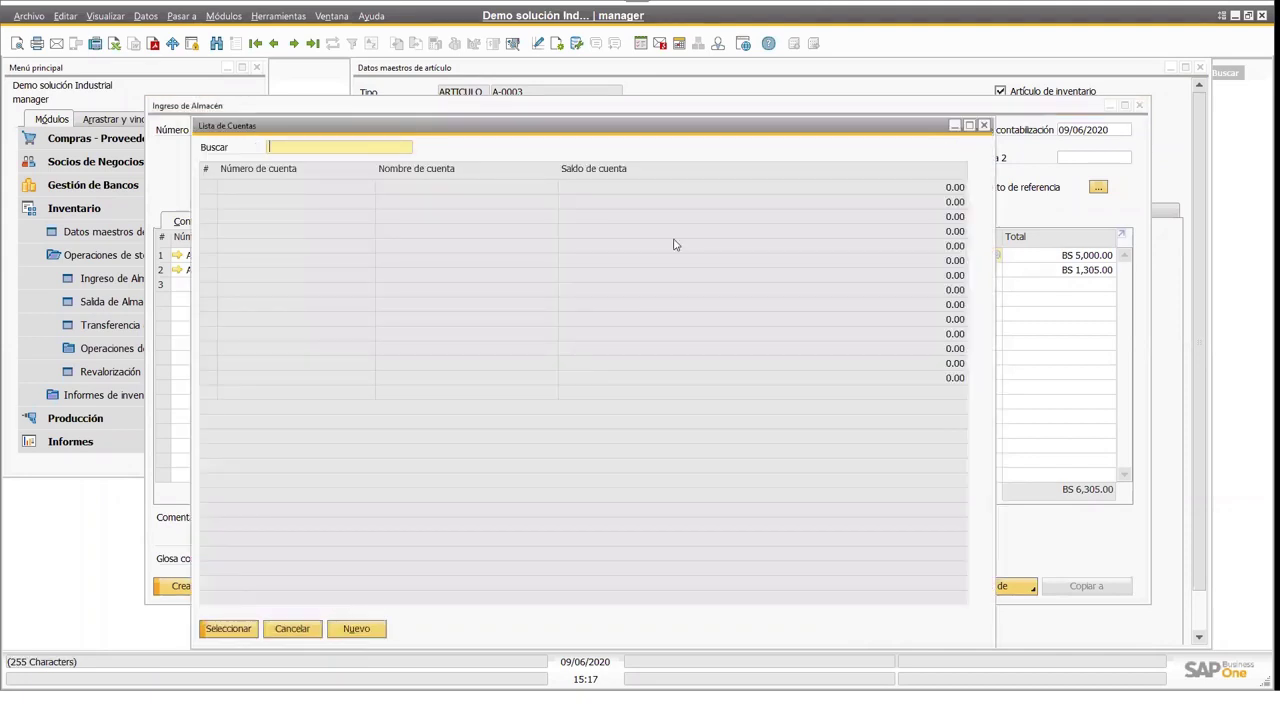
pyautogui.doubleClick(479, 170)
pyautogui.write('ajus')
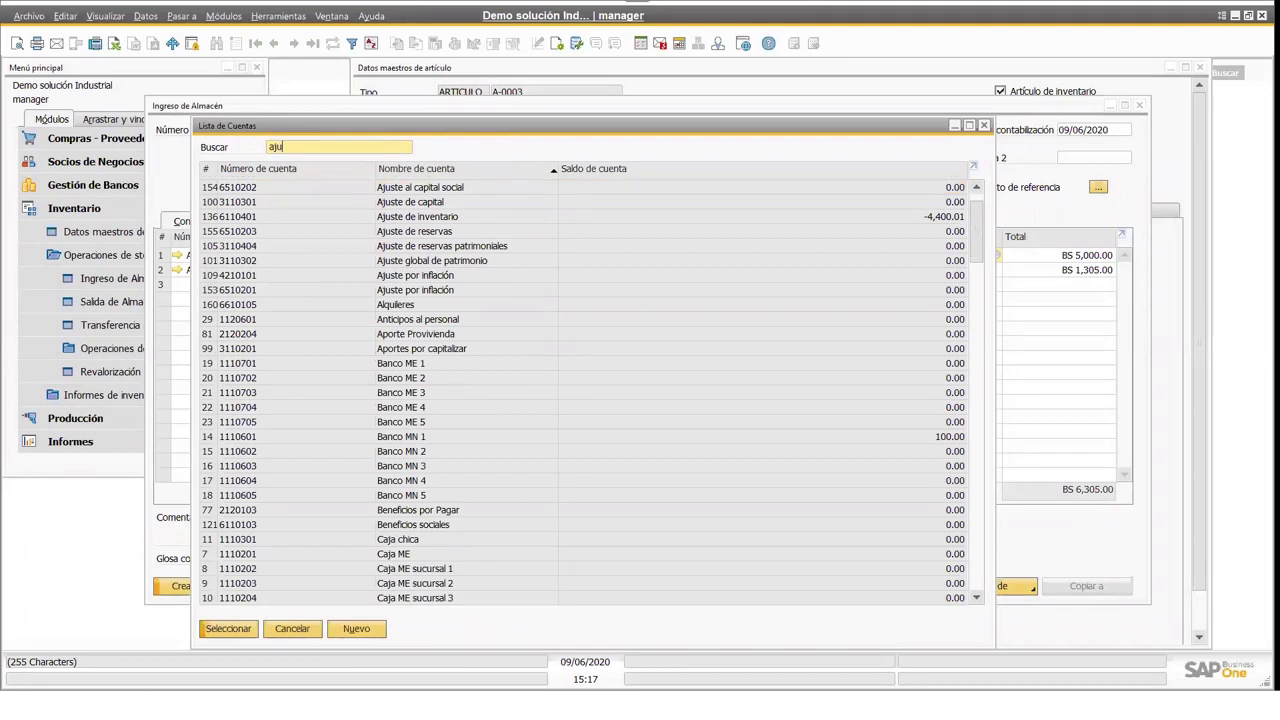
pyautogui.doubleClick(492, 216)
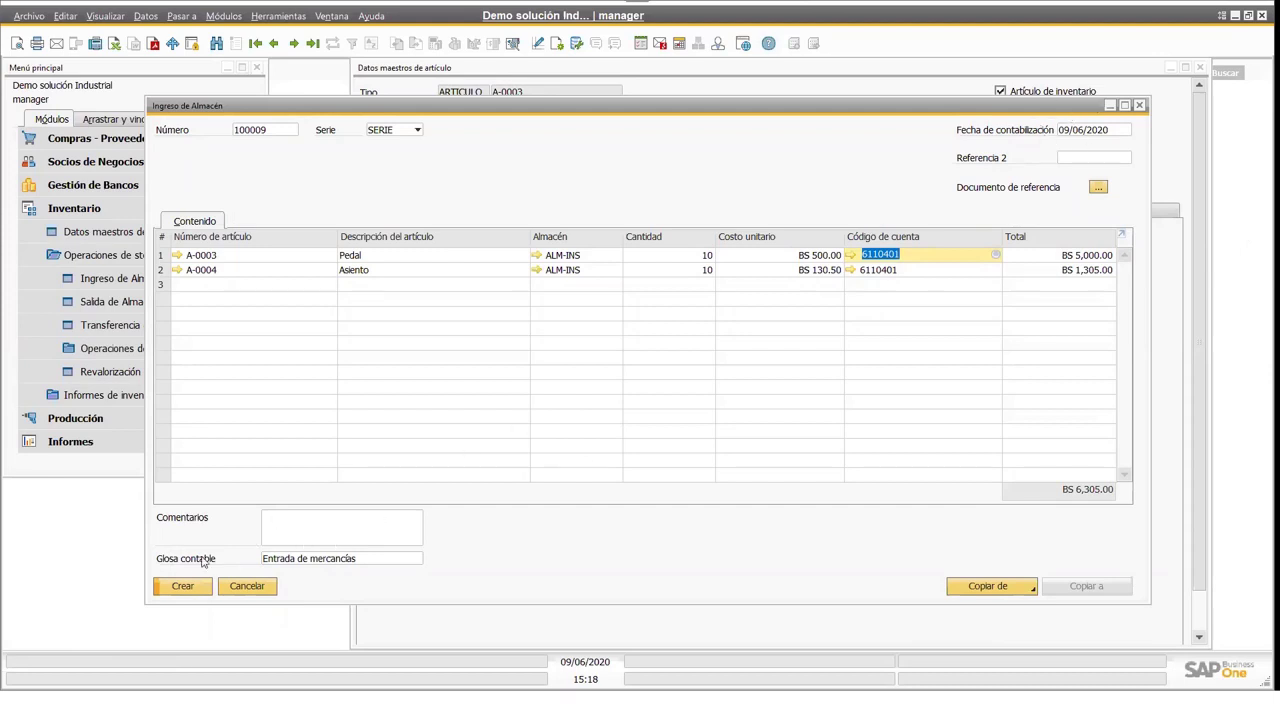
# - Create the warehouse receipt with the journal remark Entrada de mercancías and accept that it cannot be modified
pyautogui.click(376, 558)
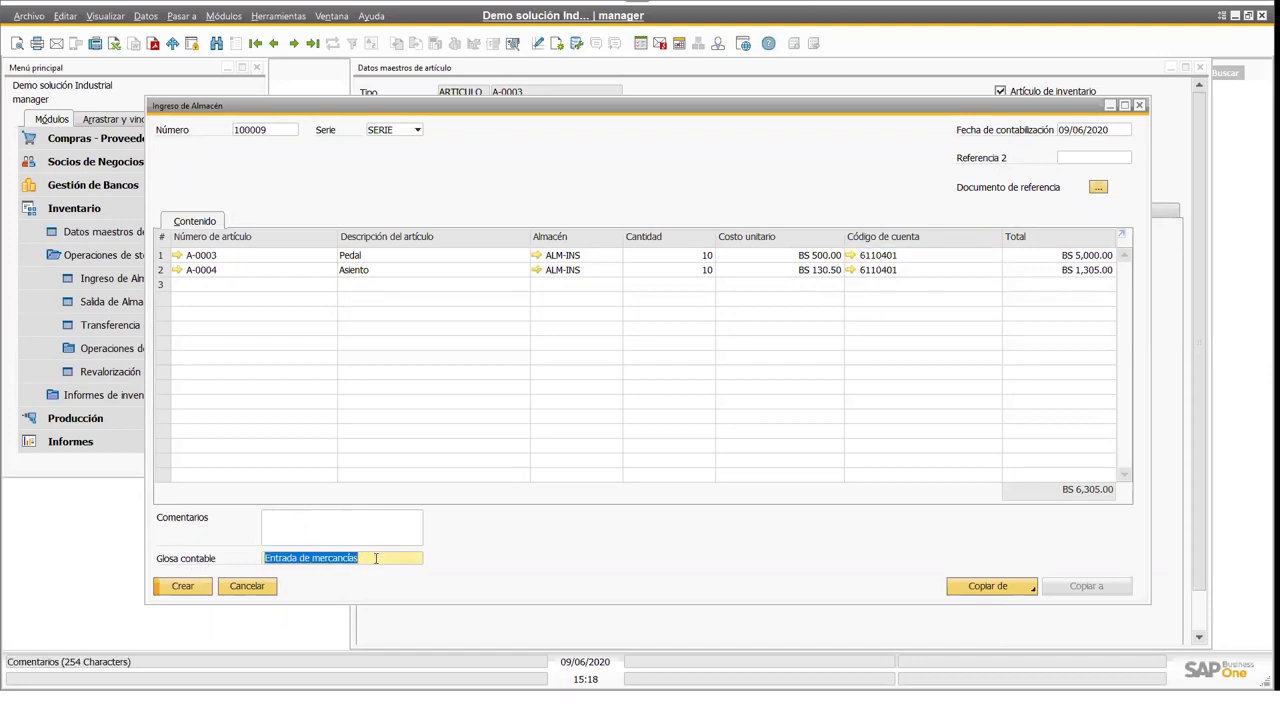
pyautogui.click(183, 586)
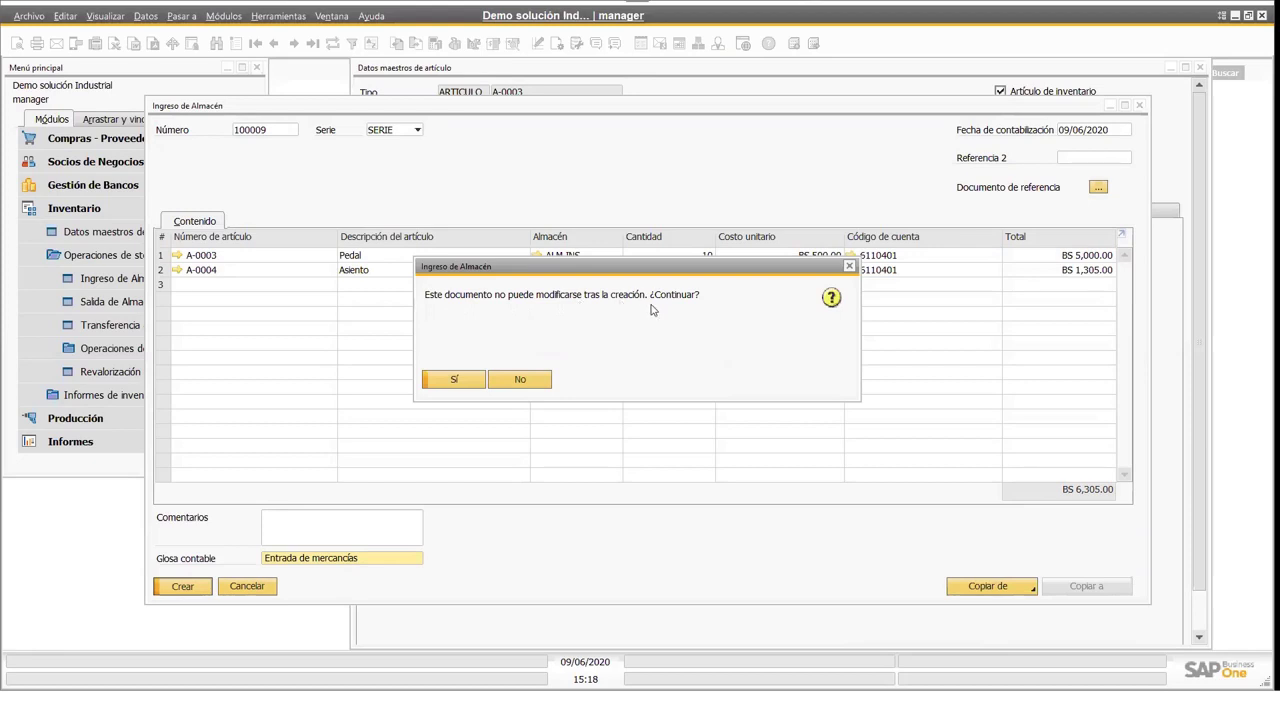
pyautogui.click(455, 380)
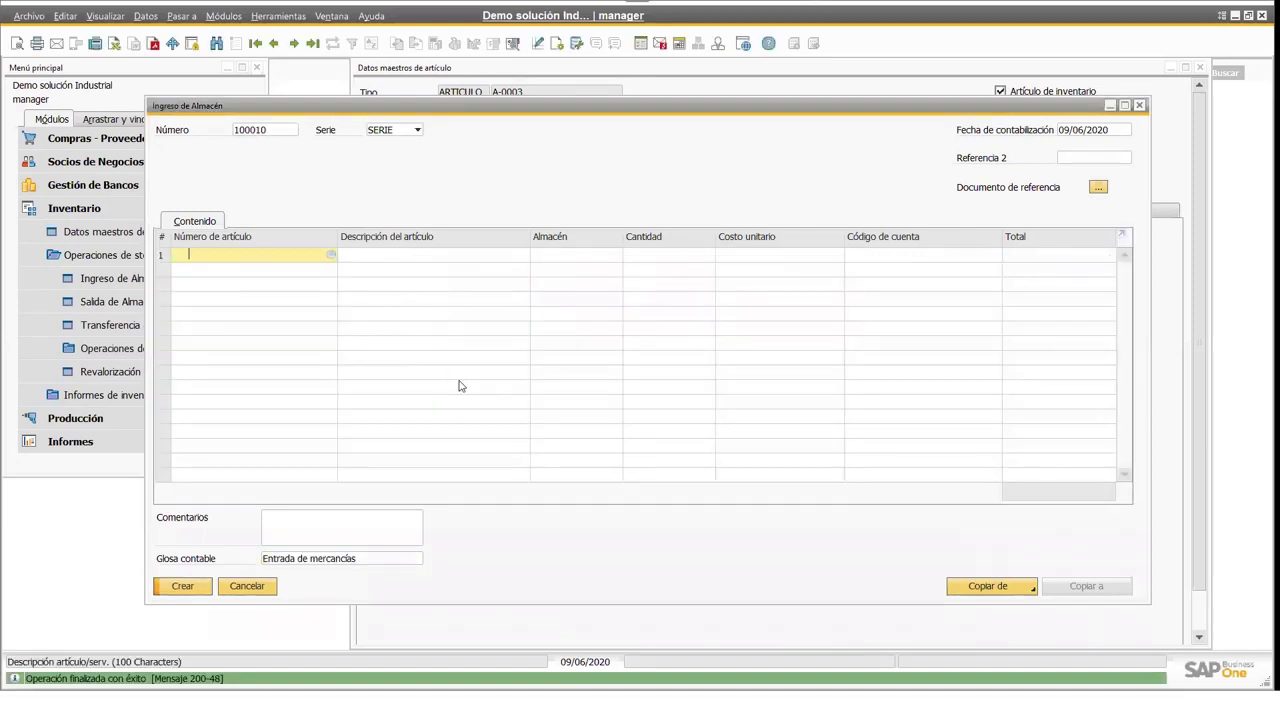
# - Display the last created receipt and compare it with the refreshed stock and item cost per warehouse of the Pedal
pyautogui.click(275, 45)
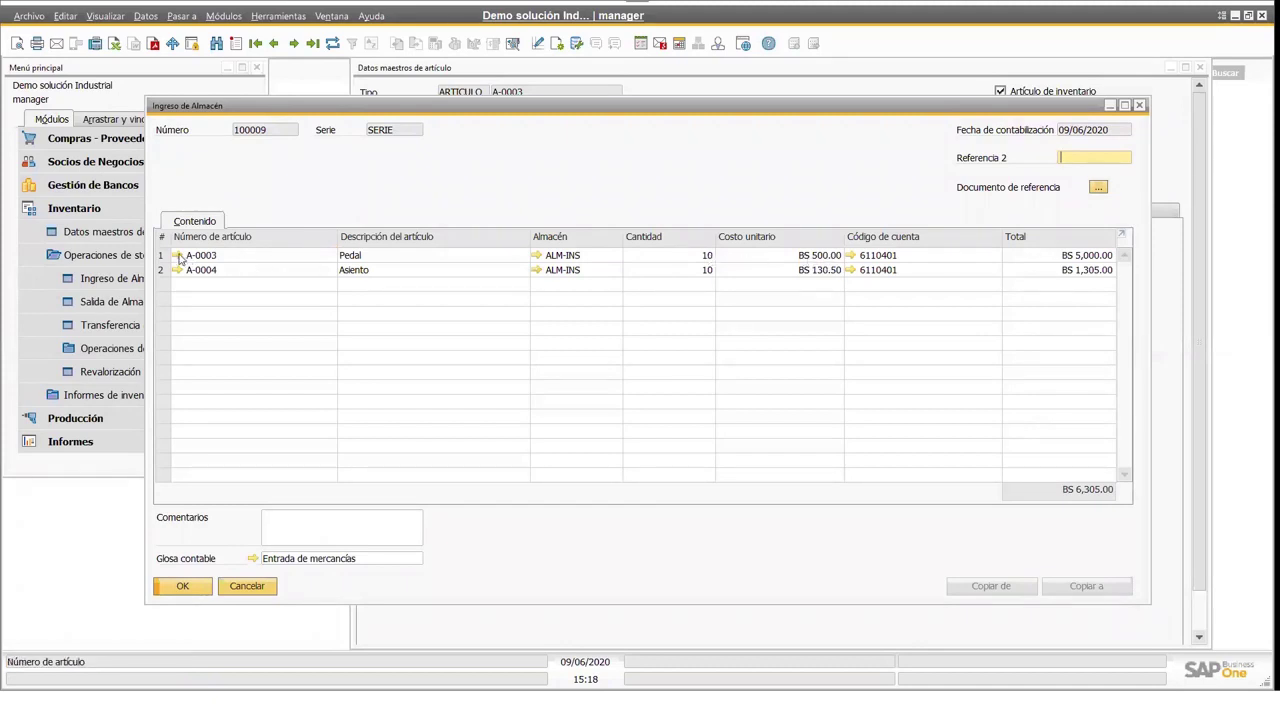
pyautogui.click(800, 88)
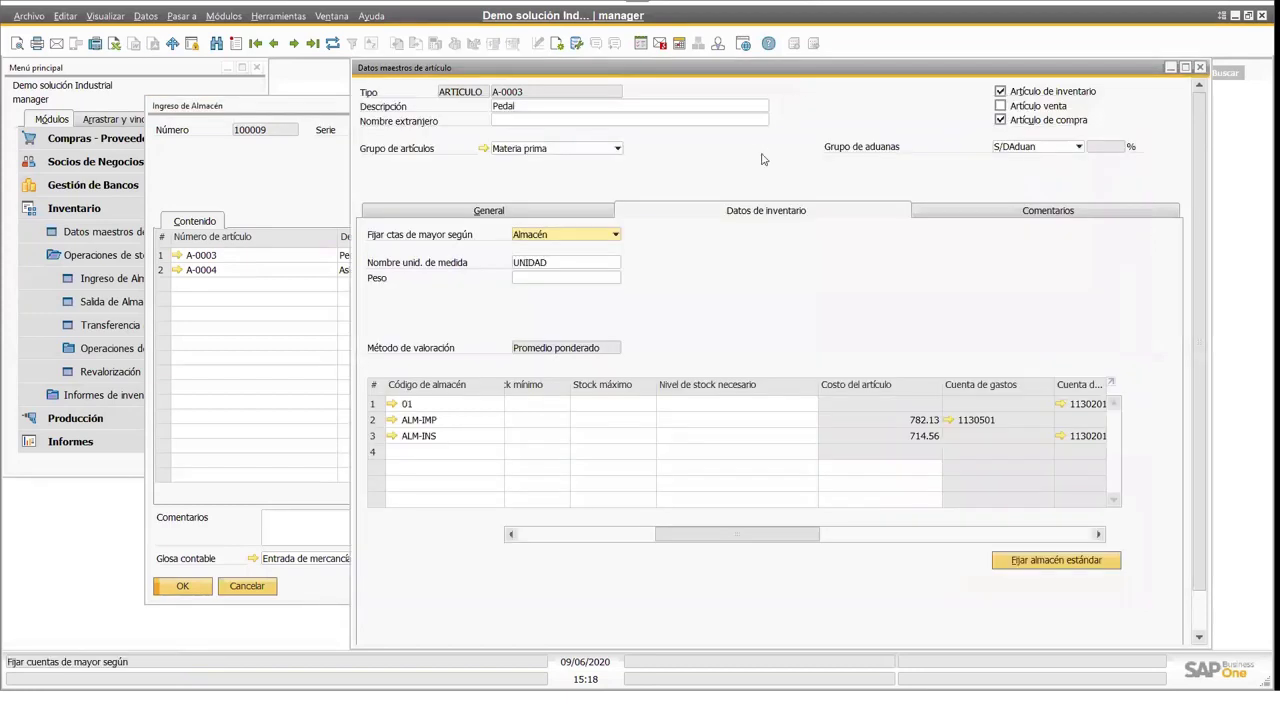
pyautogui.click(334, 44)
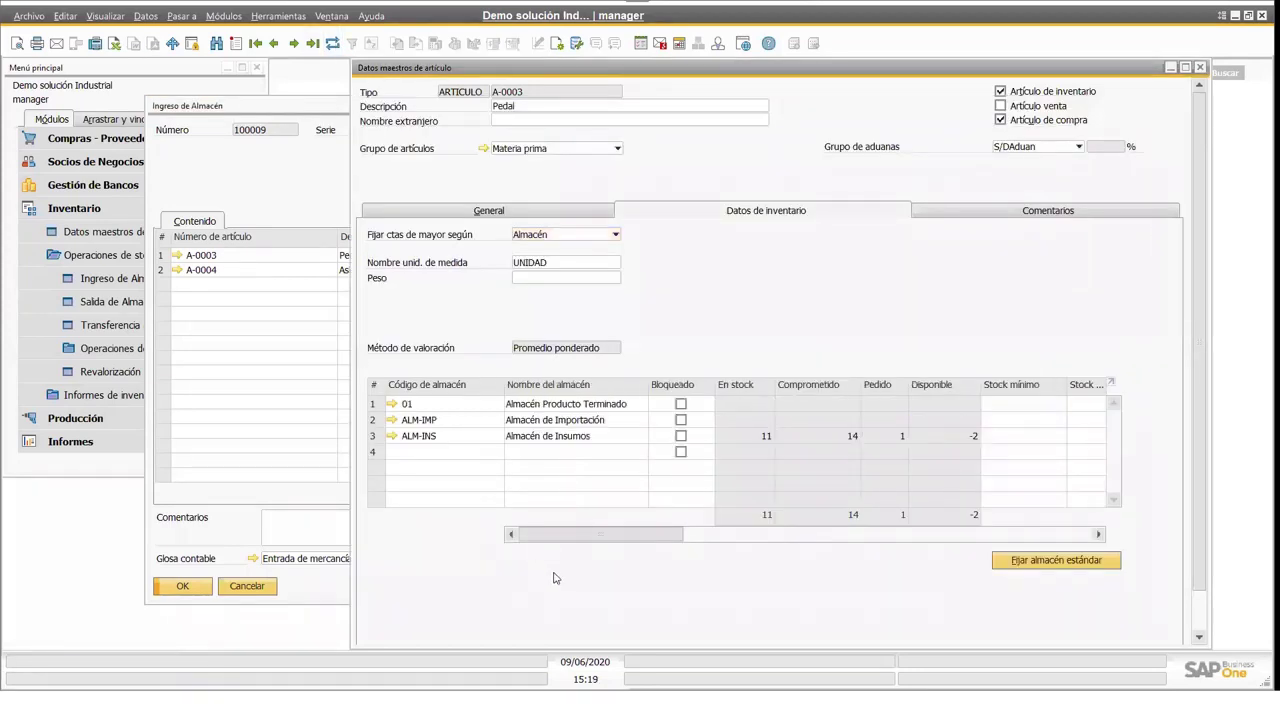
pyautogui.moveTo(568, 535); pyautogui.dragTo(729, 545)
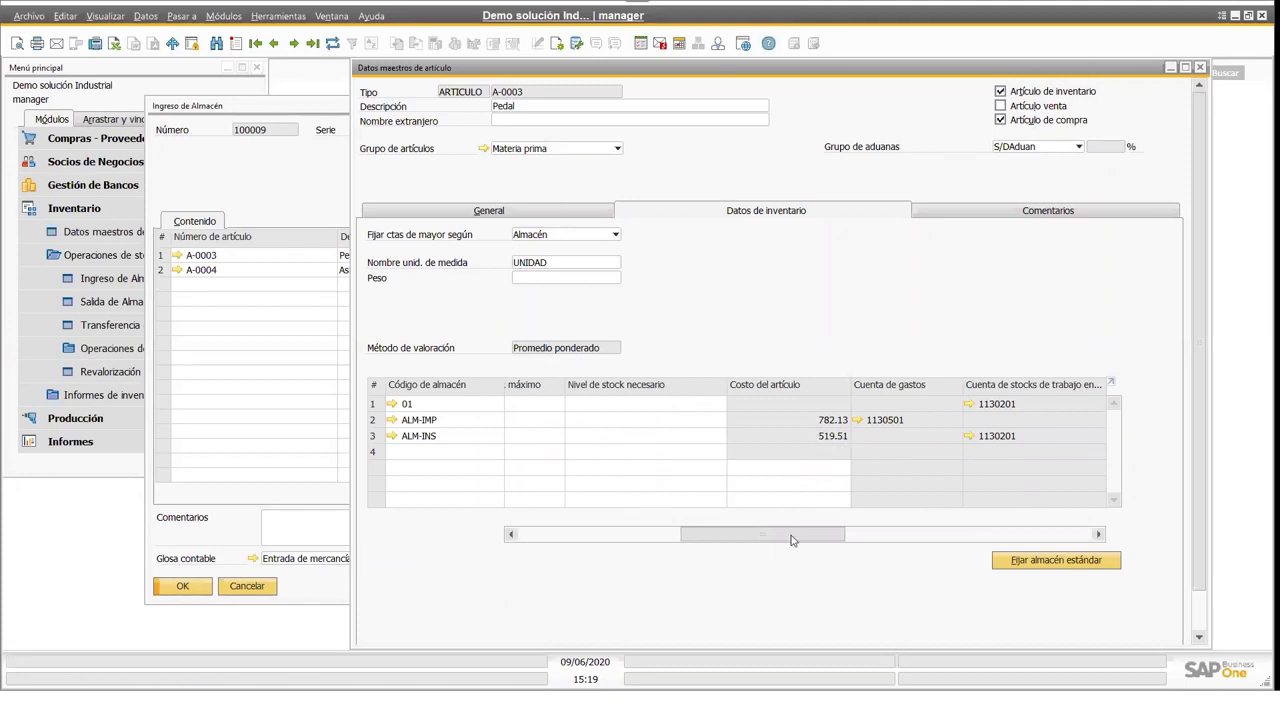
pyautogui.moveTo(791, 540); pyautogui.dragTo(574, 554)
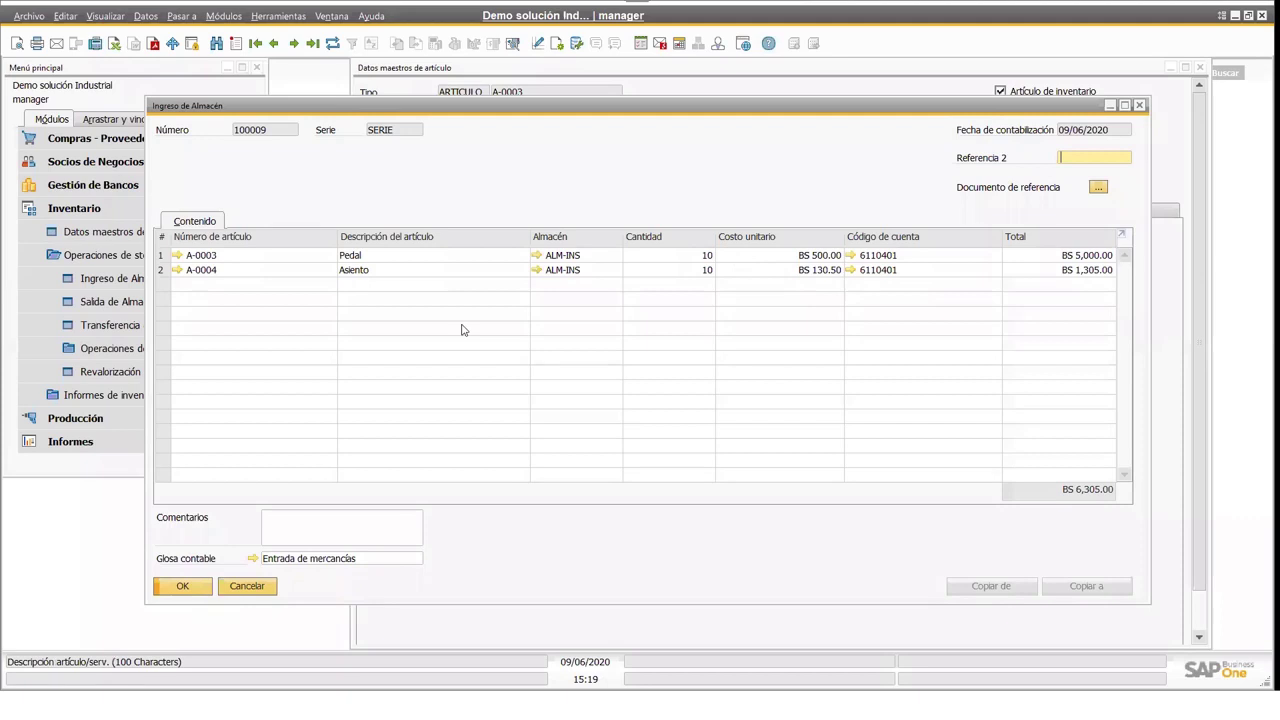
pyautogui.click(810, 75)
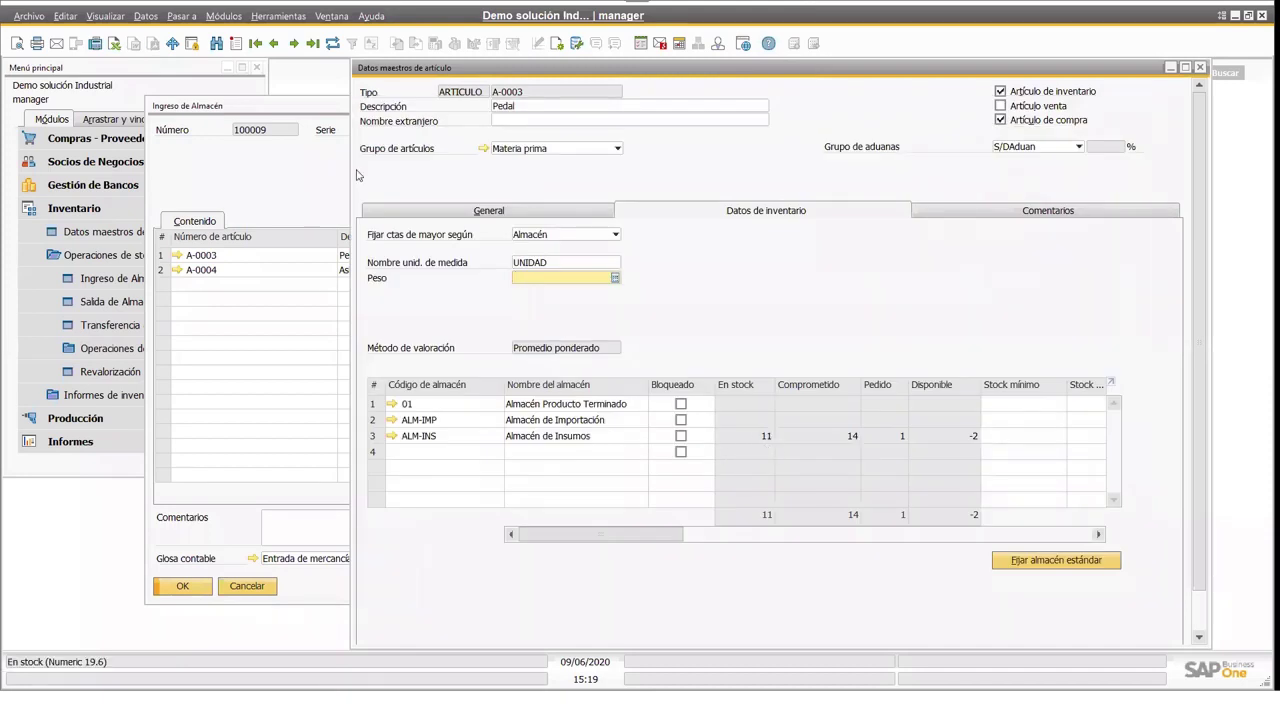
pyautogui.click(290, 109)
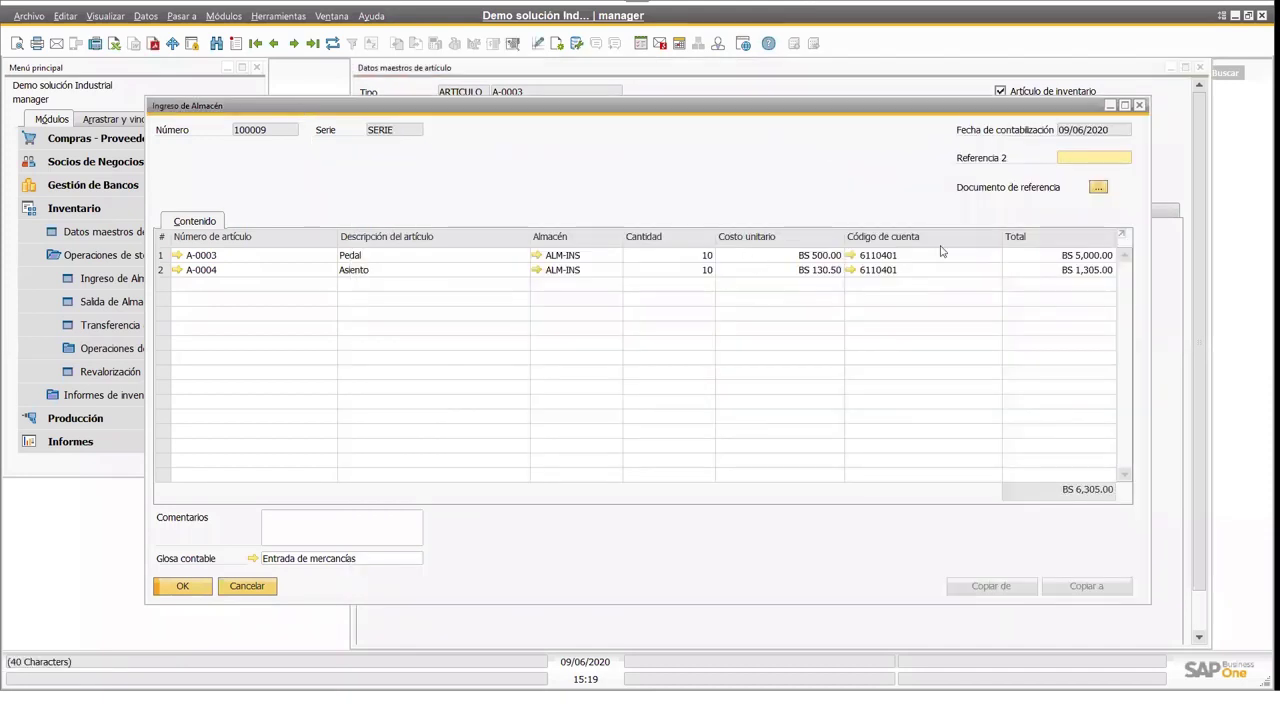
# - Review the journal entry generated by the warehouse receipt, and close both the entry and the receipt
pyautogui.click(253, 559)
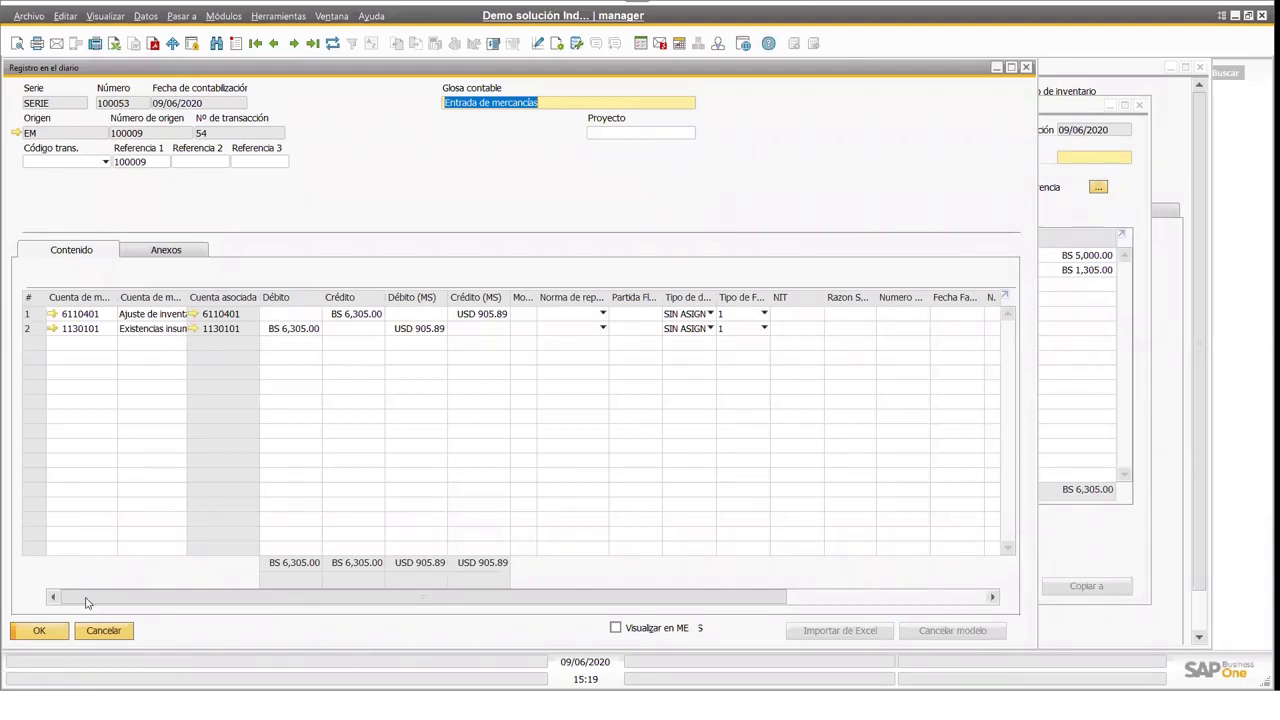
pyautogui.click(63, 631)
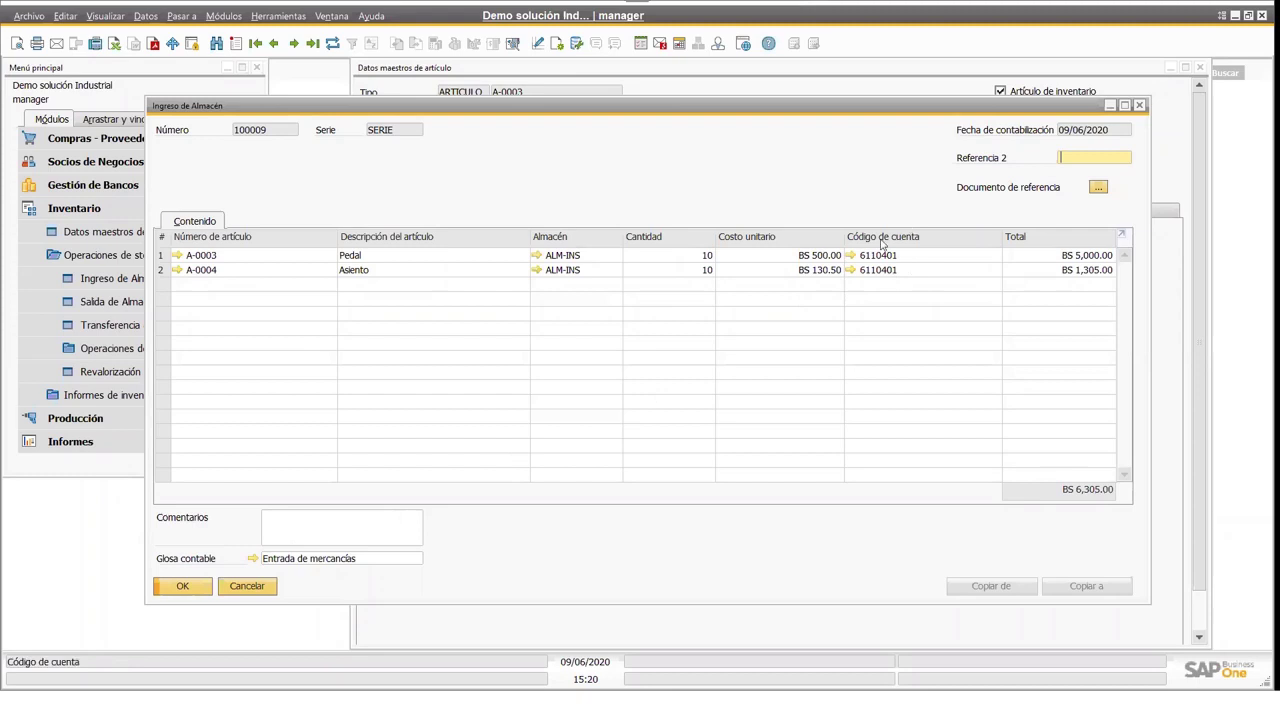
pyautogui.click(182, 586)
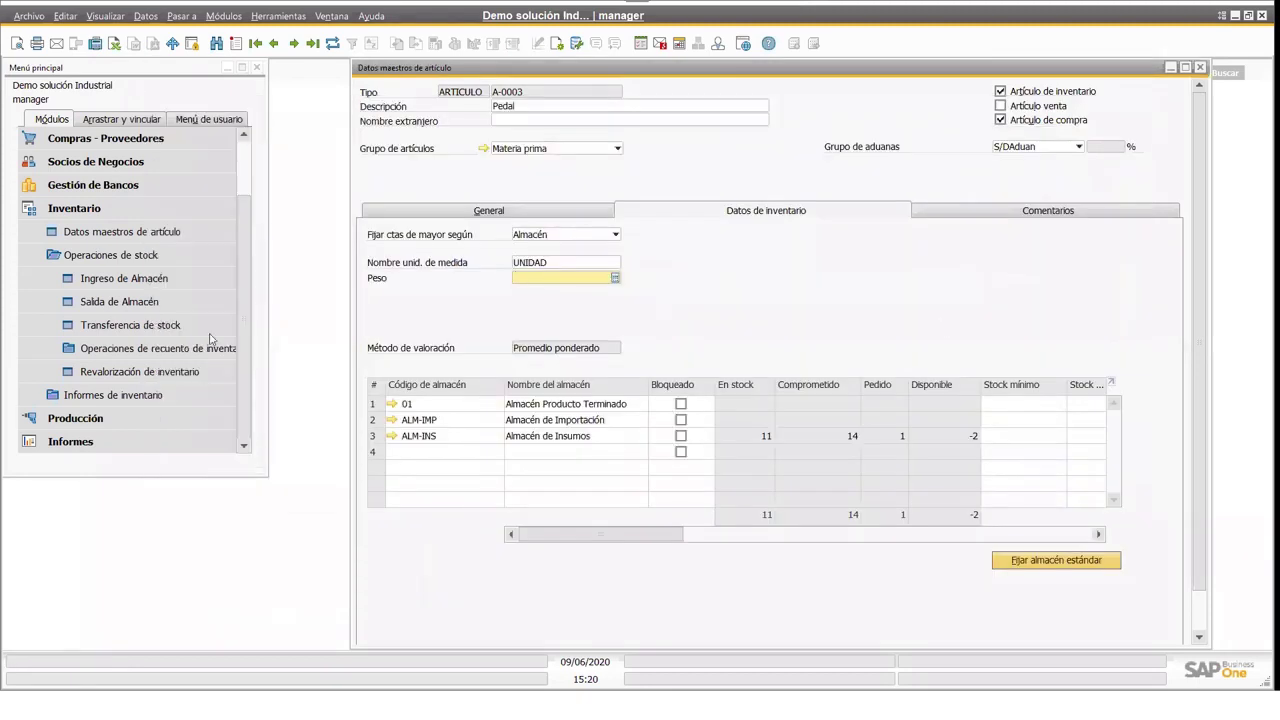
# - Start a new warehouse issue (Salida de Almacén) and add the items A-0003 Pedal and A-0004 Asiento from the item list
pyautogui.click(127, 304)
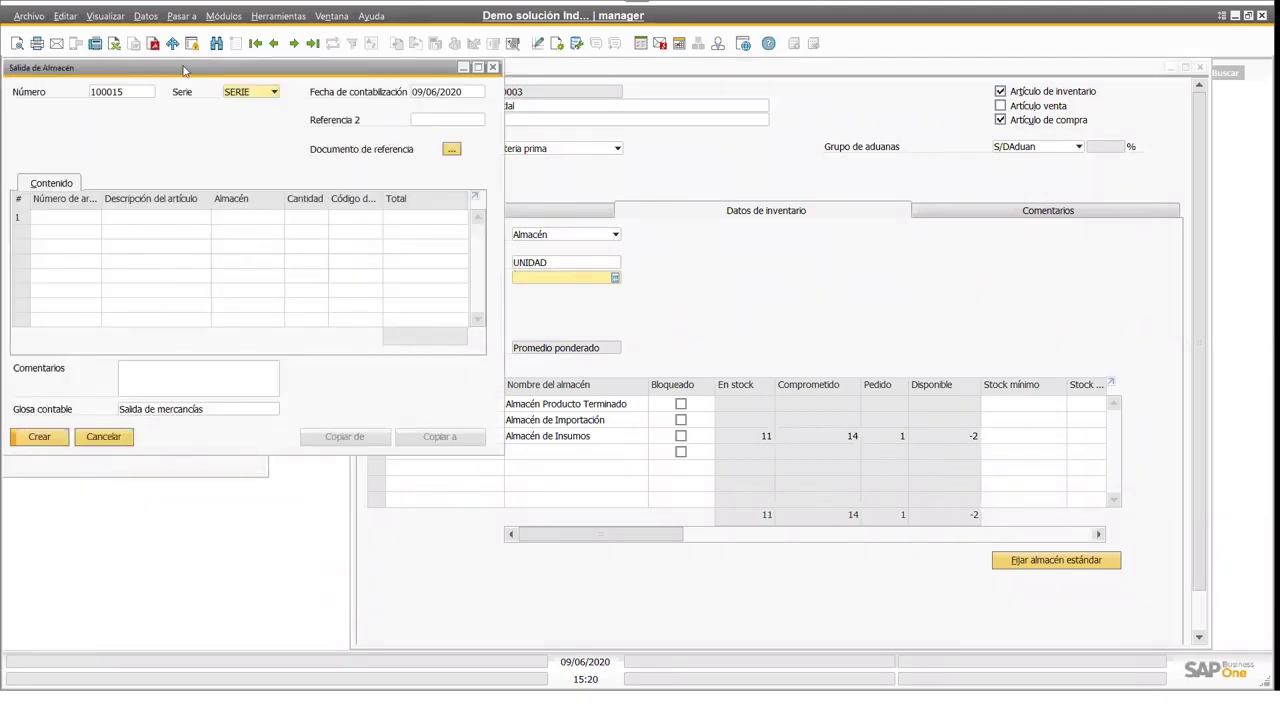
pyautogui.moveTo(655, 158); pyautogui.dragTo(656, 158)
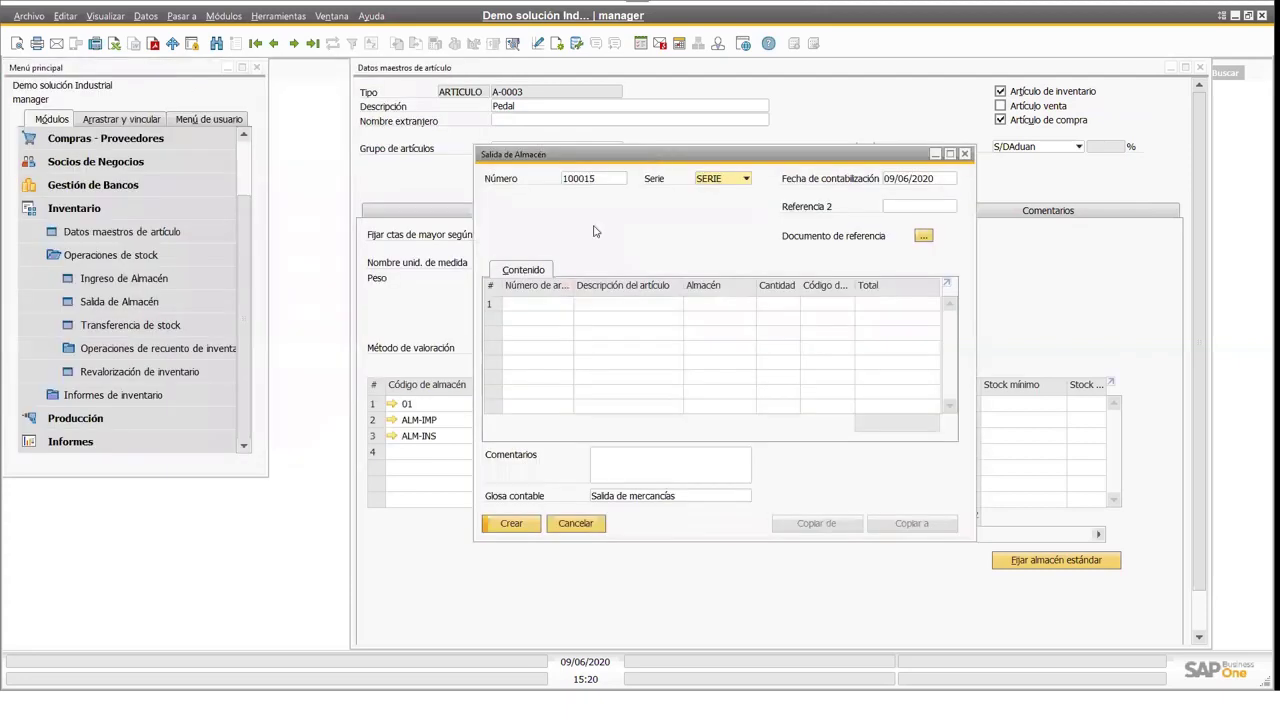
pyautogui.click(551, 306)
pyautogui.click(567, 305)
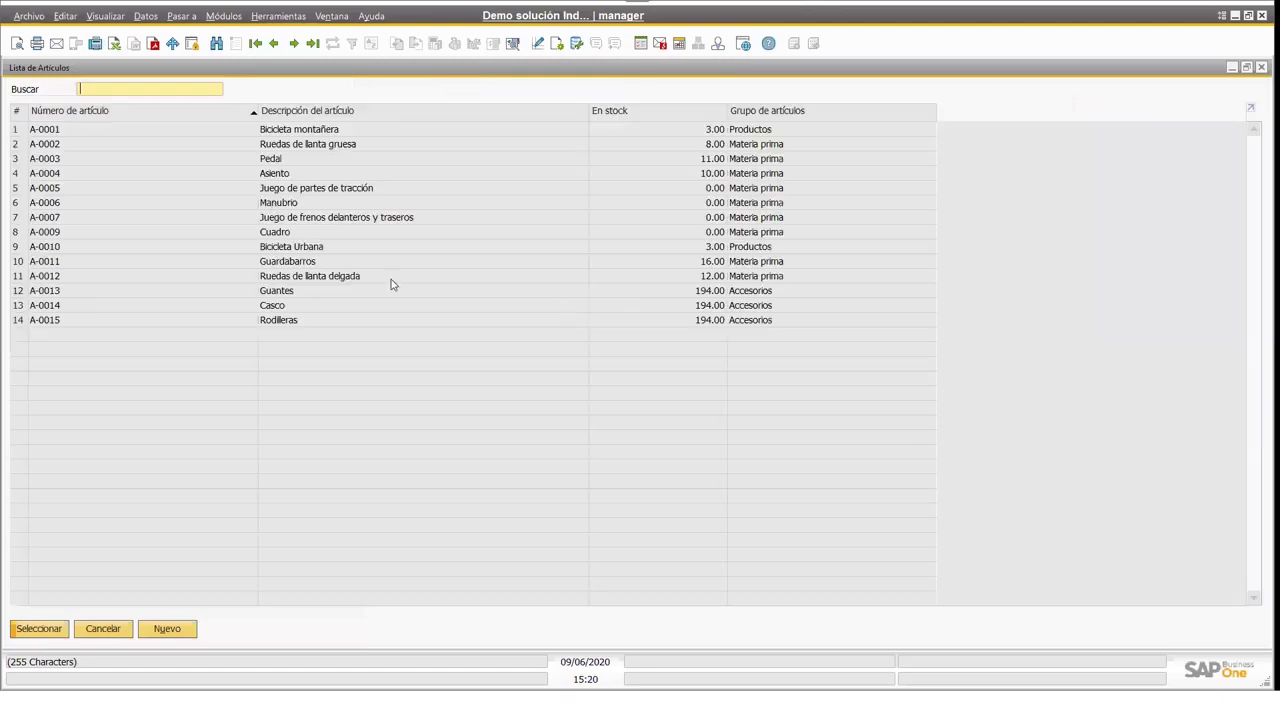
pyautogui.doubleClick(222, 163)
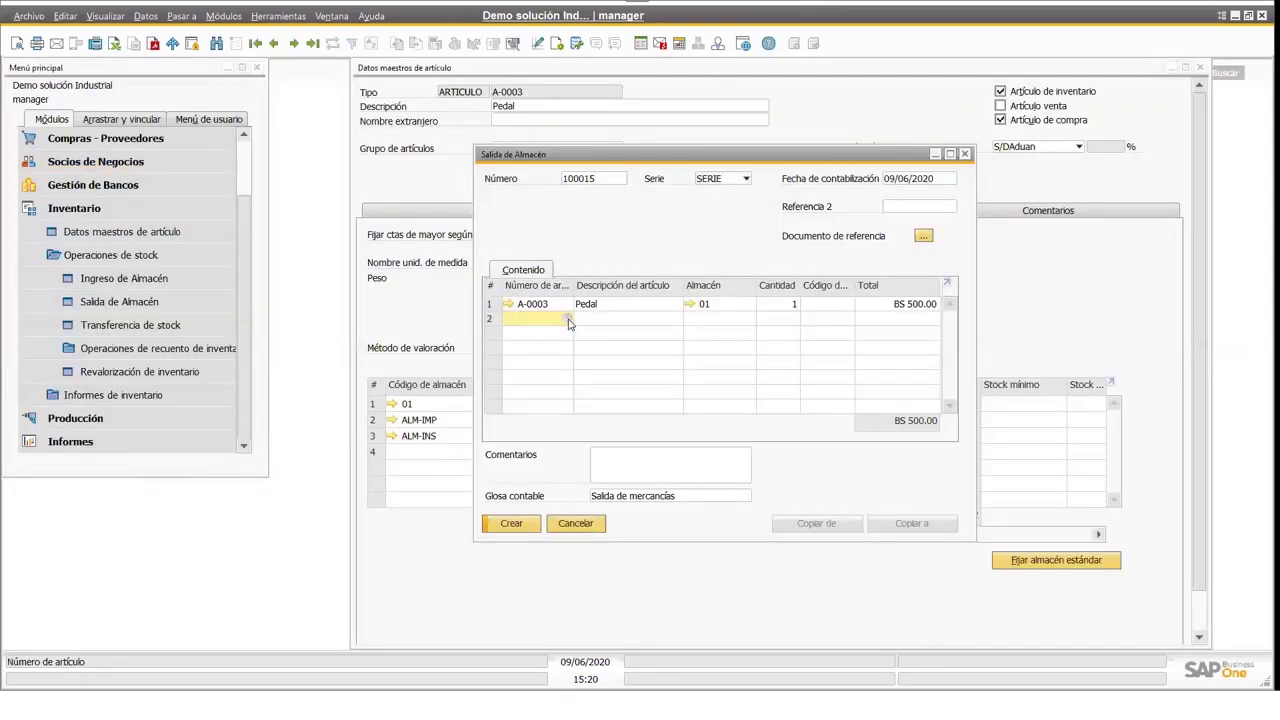
pyautogui.click(567, 320)
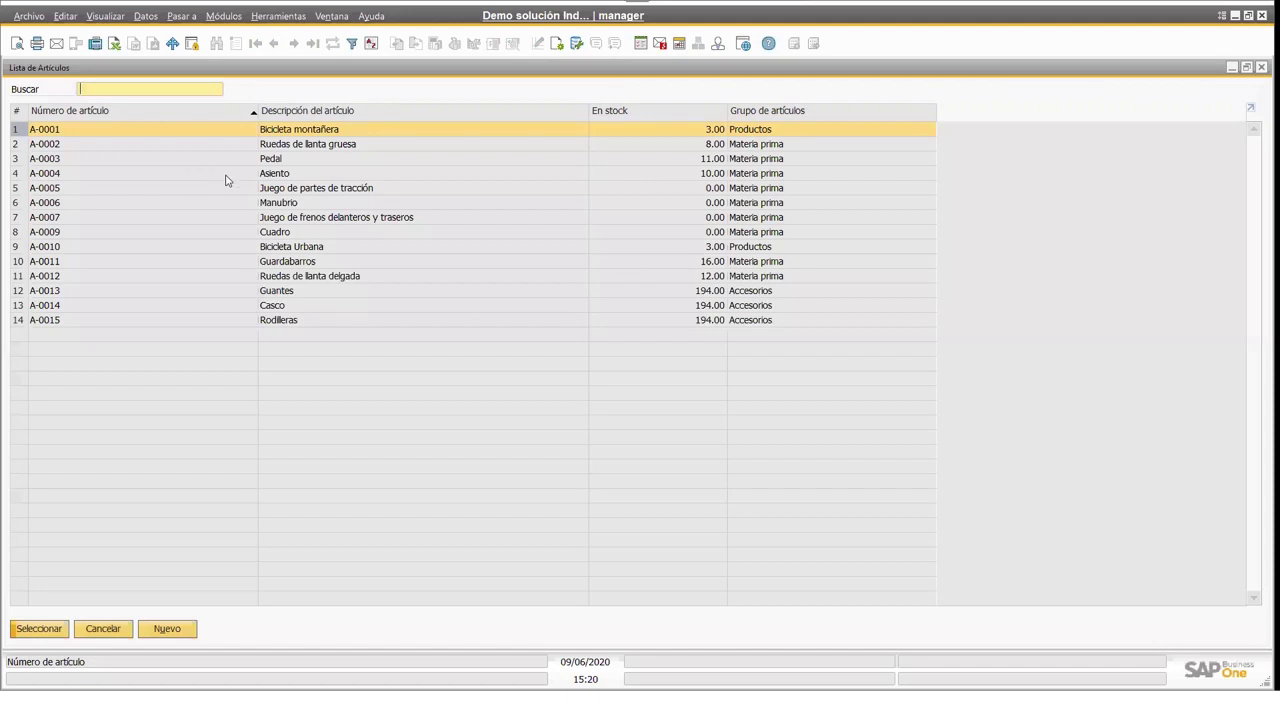
pyautogui.doubleClick(225, 175)
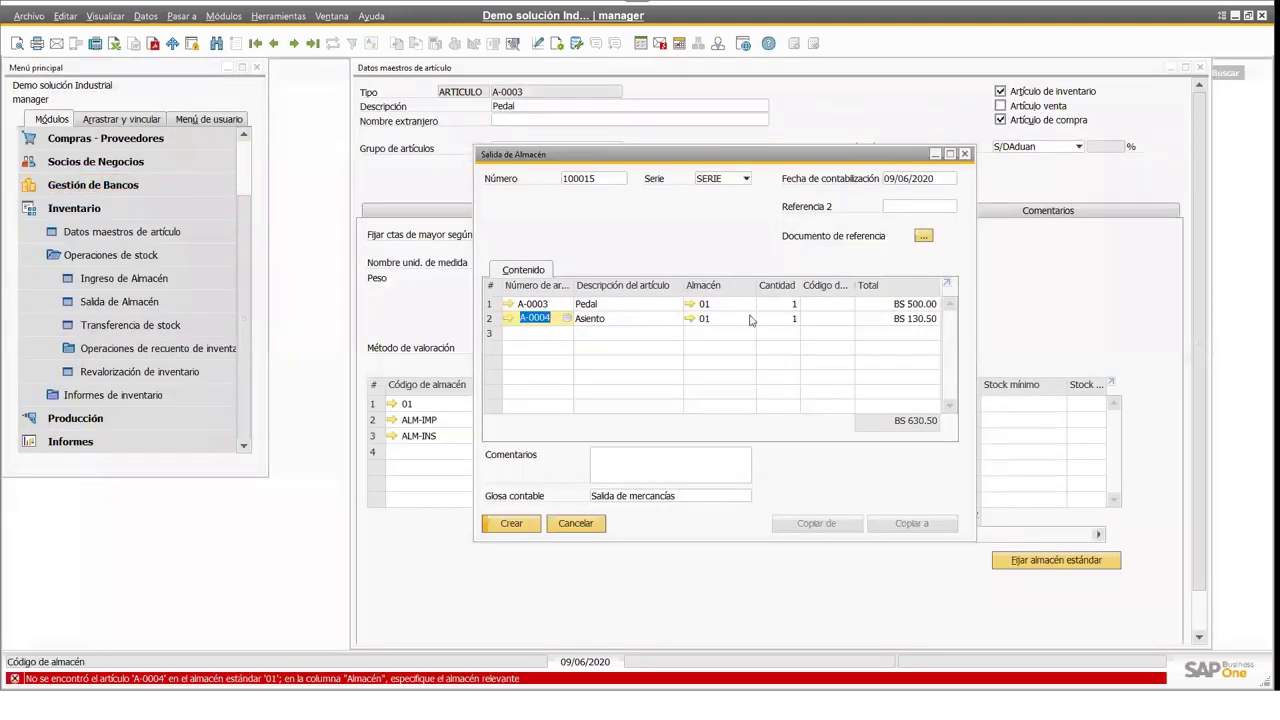
# - Set the warehouse to ALM-INS and the quantity to 2 on both the Pedal and Asiento lines of the warehouse issue
pyautogui.click(720, 303)
pyautogui.click(749, 303)
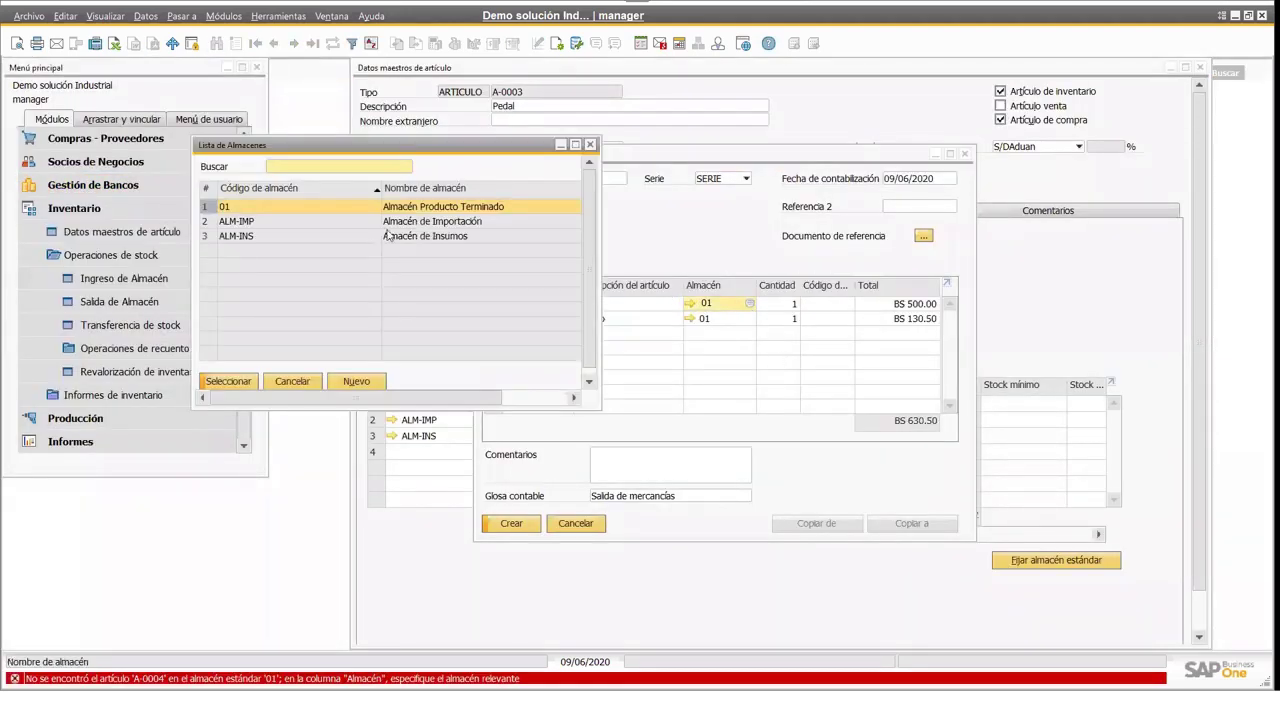
pyautogui.doubleClick(352, 237)
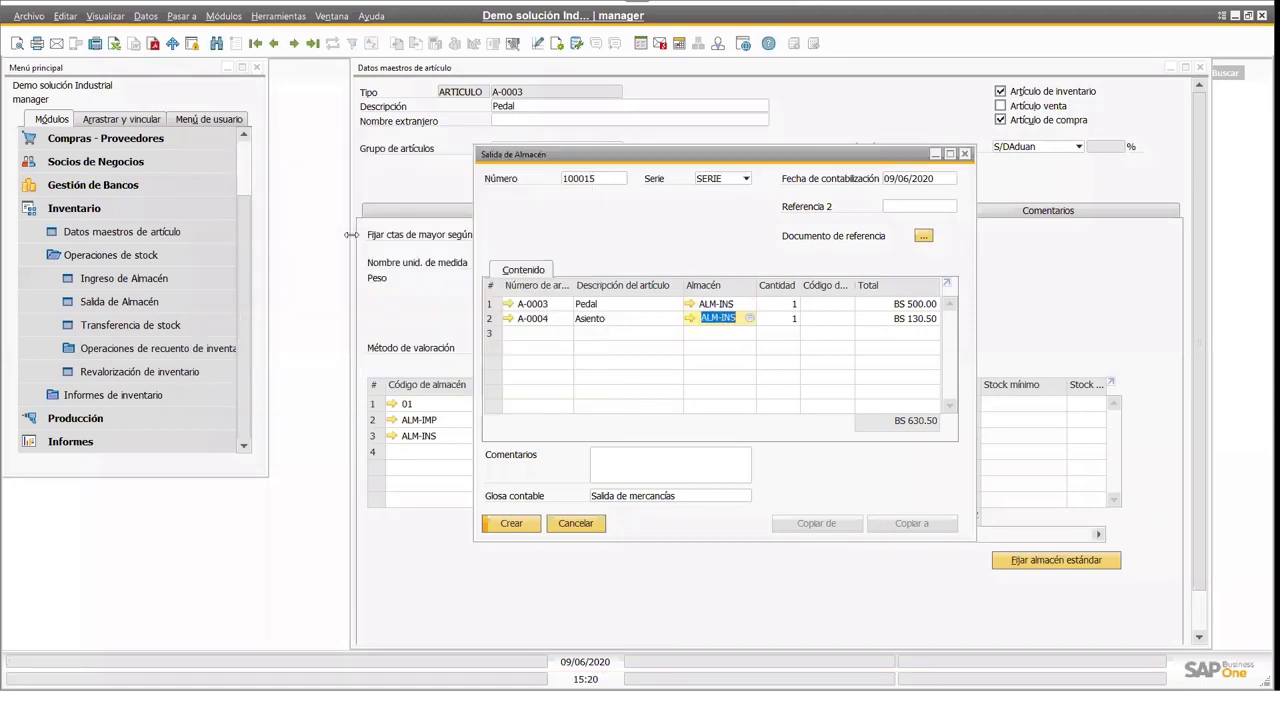
pyautogui.click(781, 303)
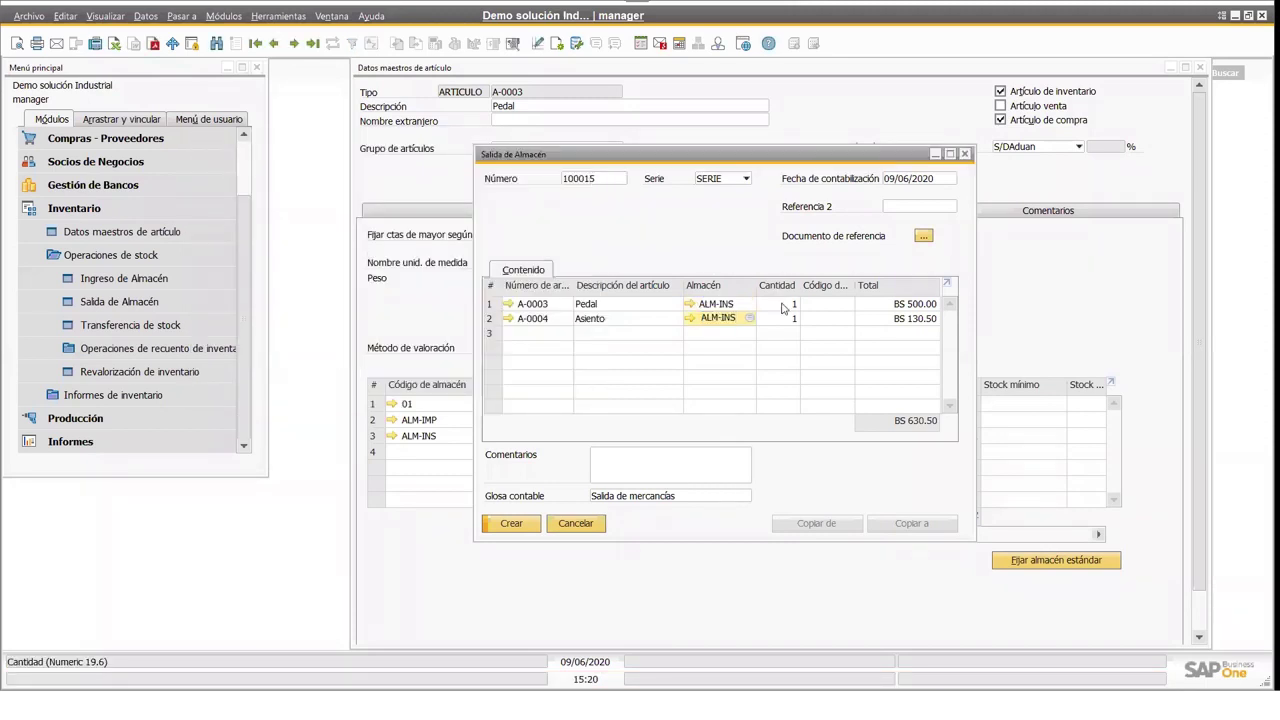
pyautogui.write('2')
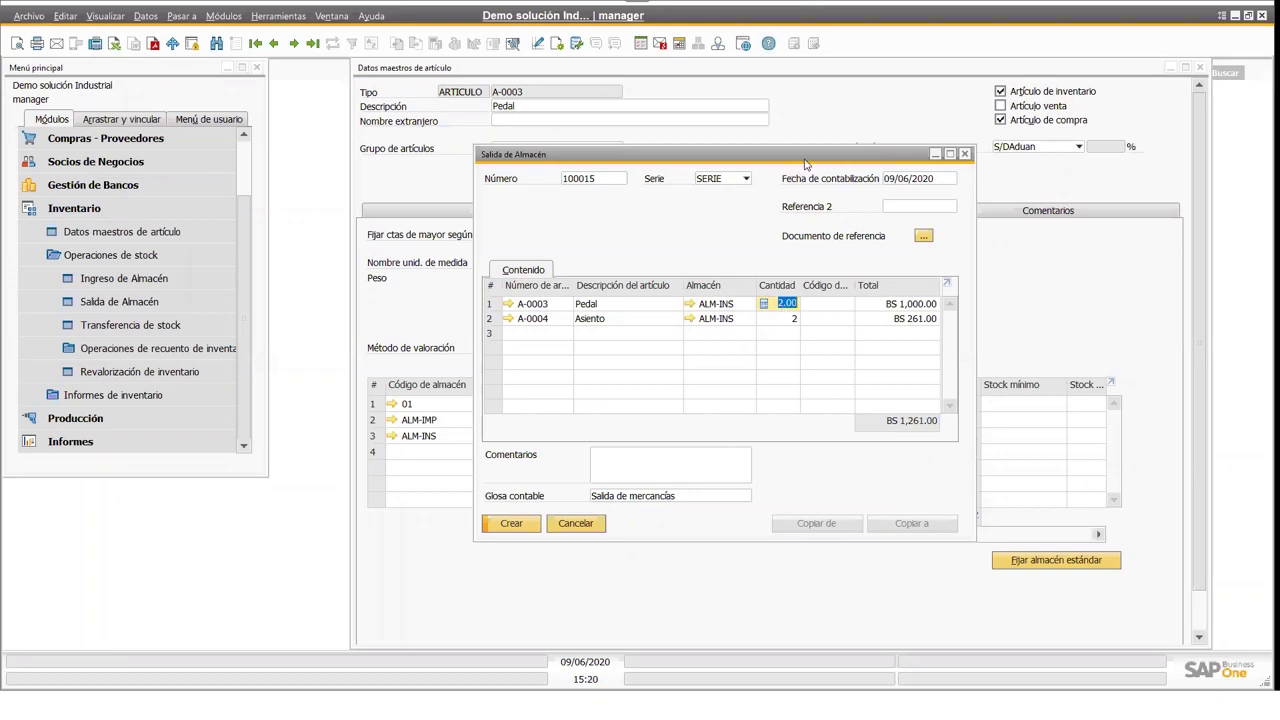
# - Move the warehouse issue aside and show the Pedal's item cost per warehouse in the item master data
pyautogui.moveTo(805, 163); pyautogui.dragTo(615, 122)
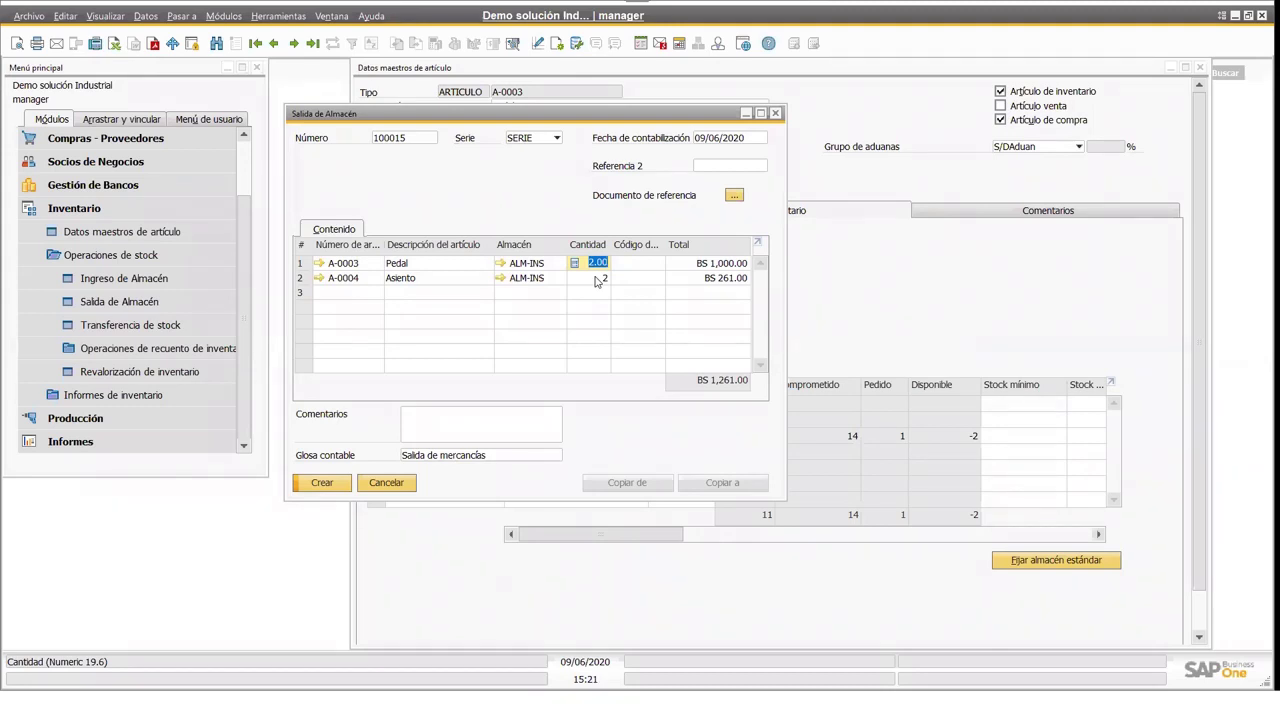
pyautogui.click(626, 264)
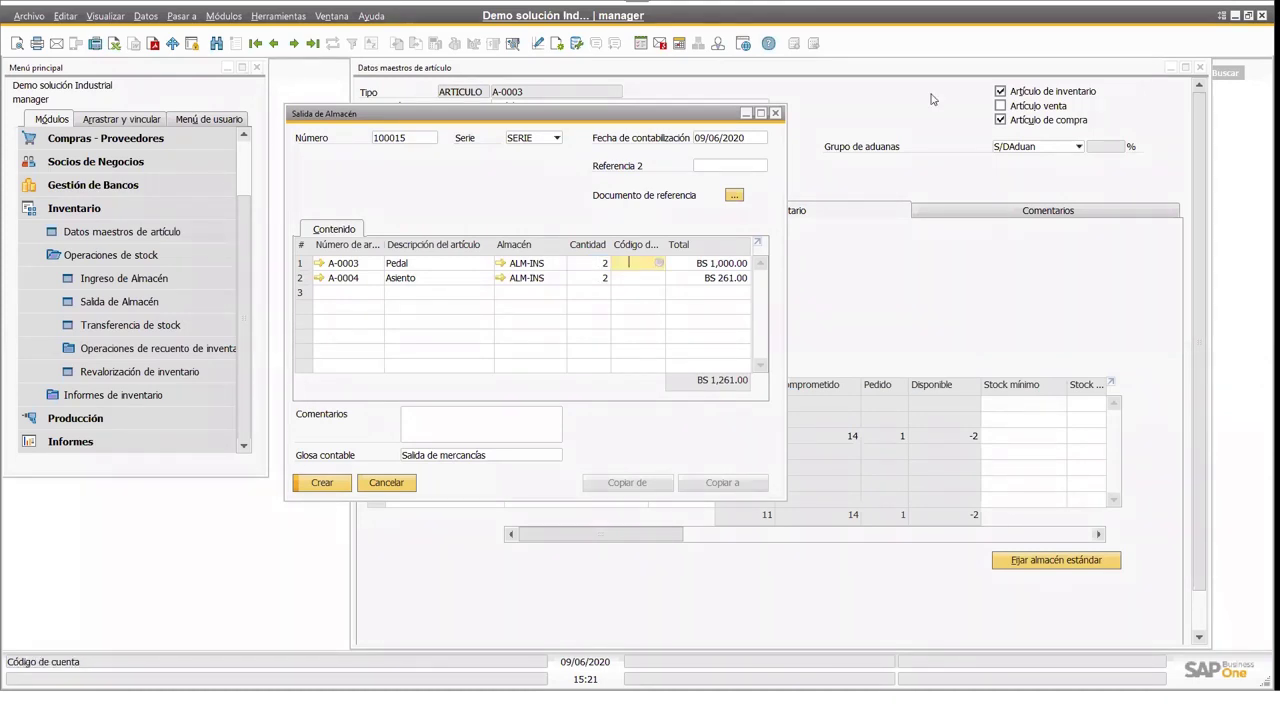
pyautogui.click(678, 535)
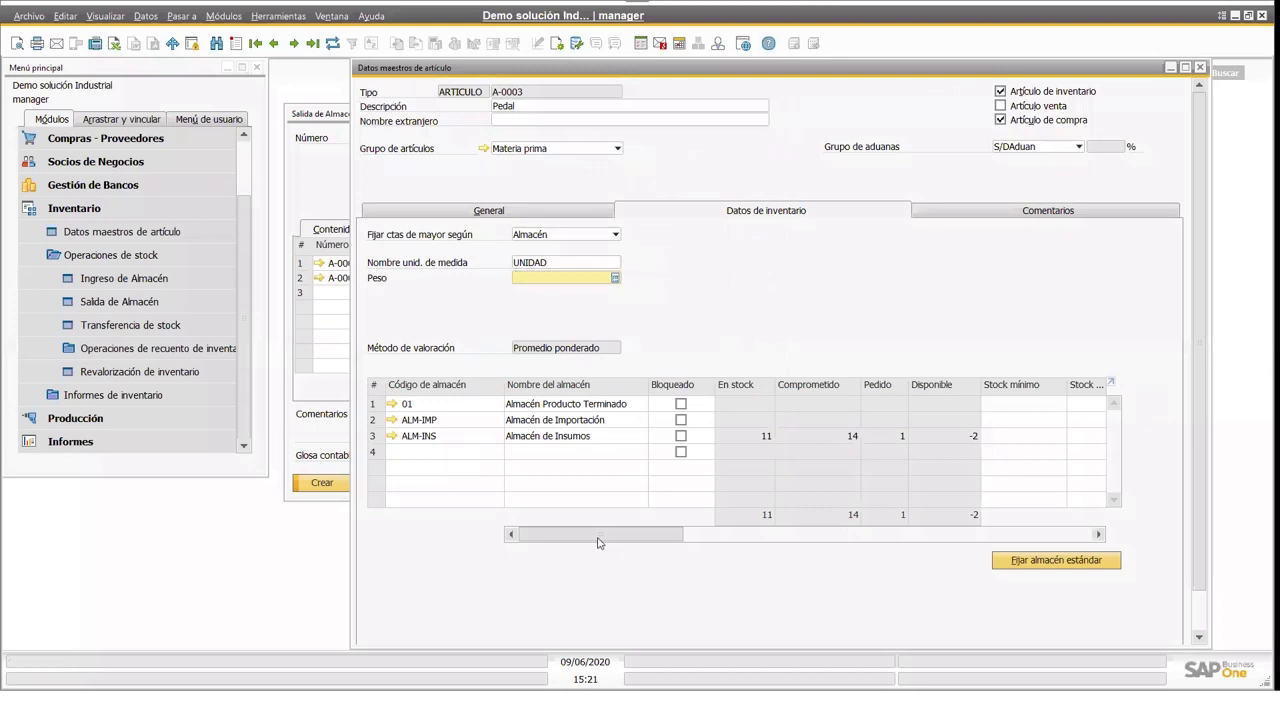
pyautogui.moveTo(597, 537); pyautogui.dragTo(751, 548)
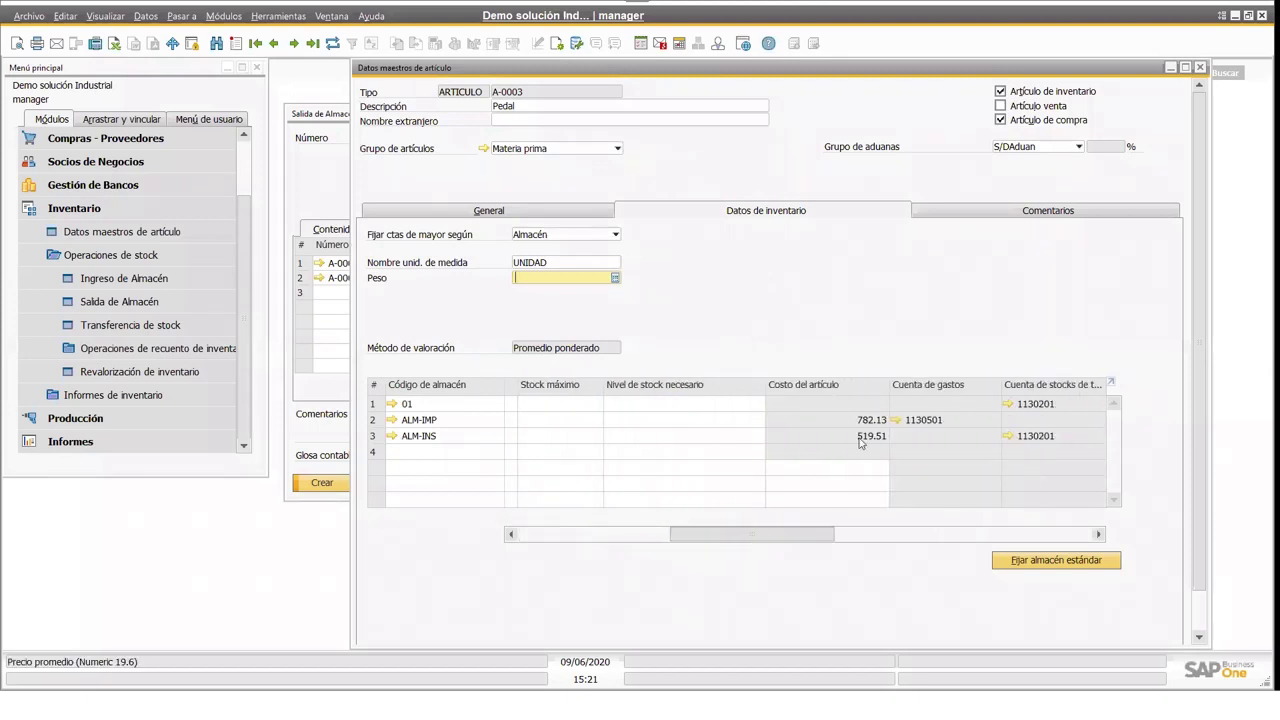
# - Return to the warehouse issue and set the quantity to 1 on both the Pedal and Asiento lines
pyautogui.click(330, 124)
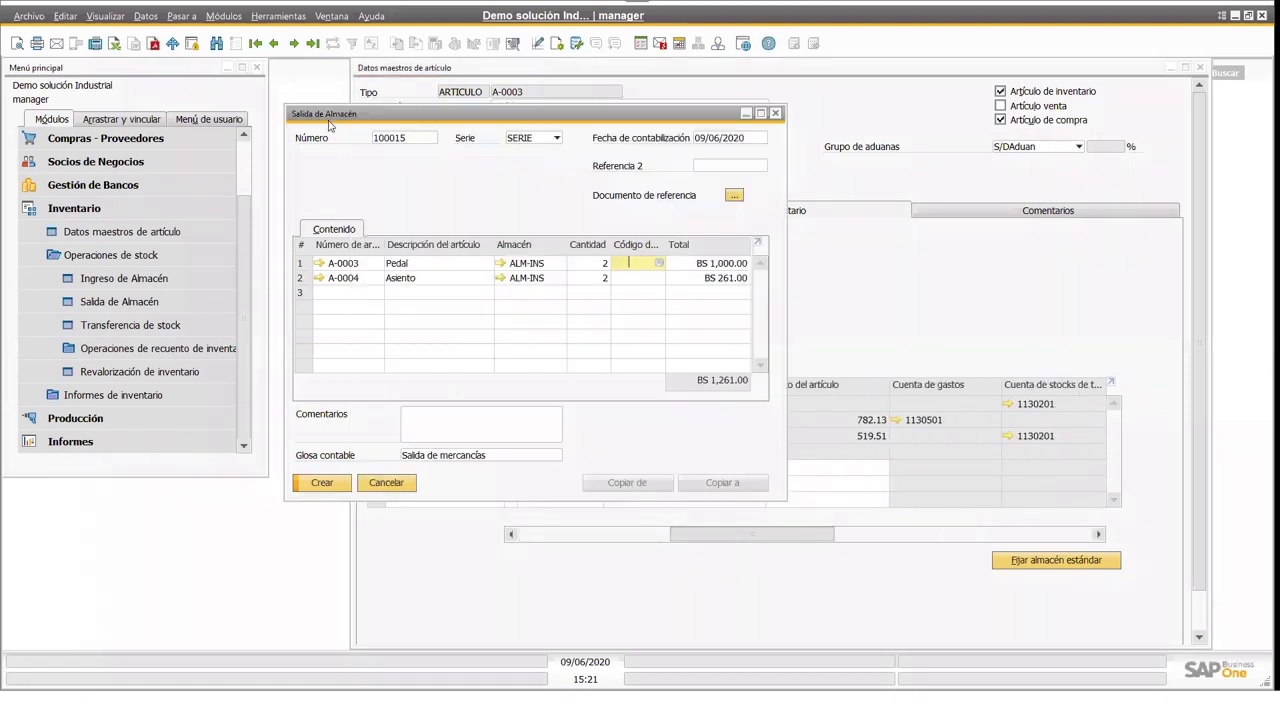
pyautogui.click(597, 263)
pyautogui.write('1')
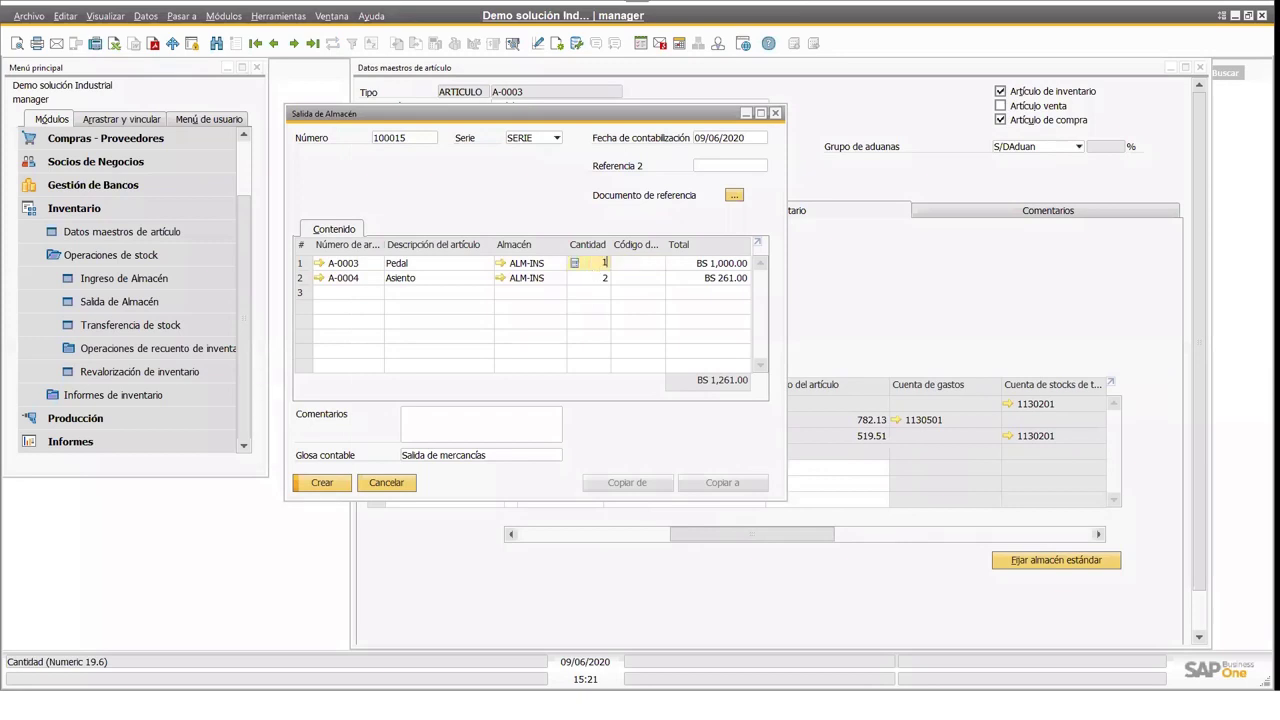
pyautogui.press('Down')
pyautogui.write('1')
pyautogui.press('Up')
# - Find the Ajuste de inventario account by name with "ajus" and assign it to the warehouse issue lines
pyautogui.click(643, 264)
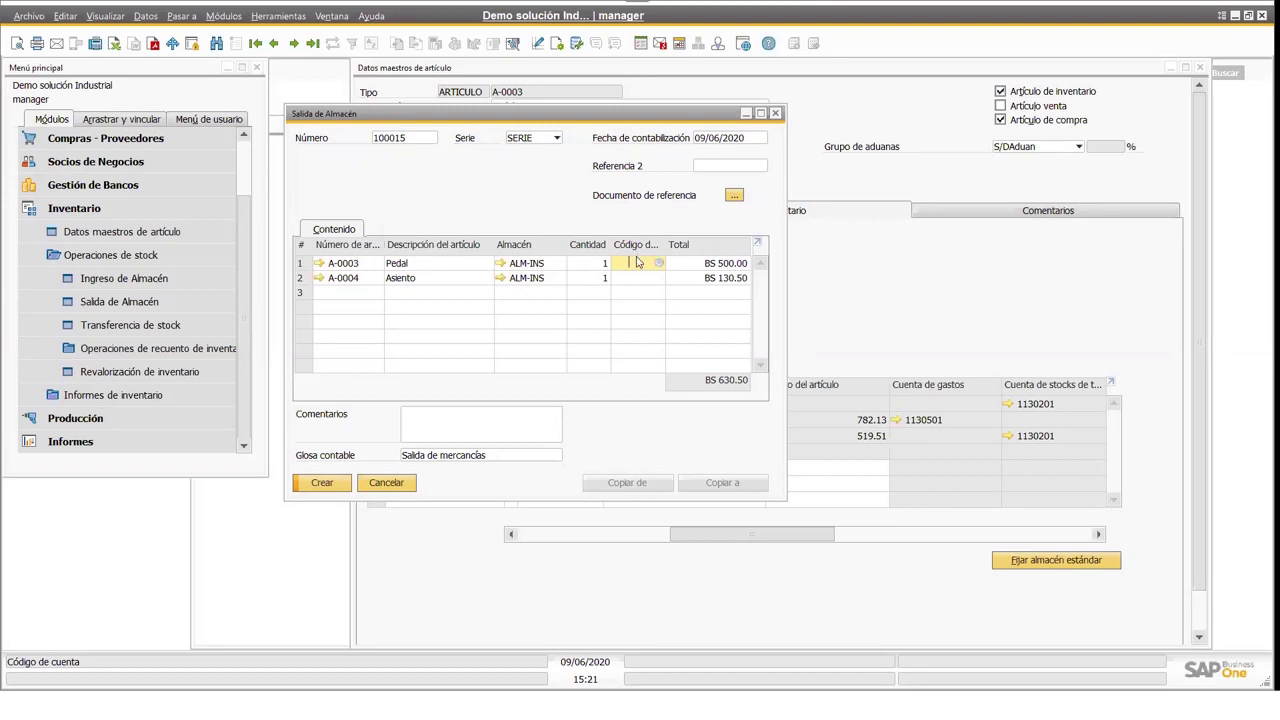
pyautogui.press('Tab')
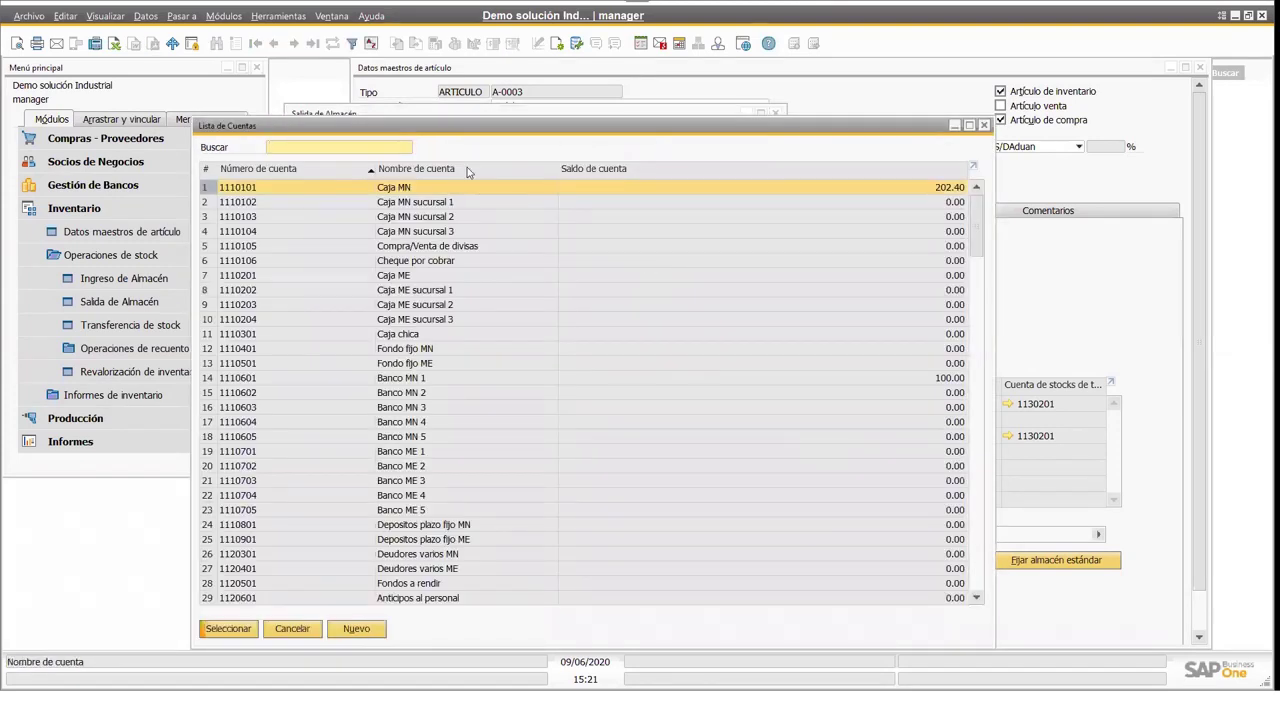
pyautogui.click(462, 168)
pyautogui.write('ajus')
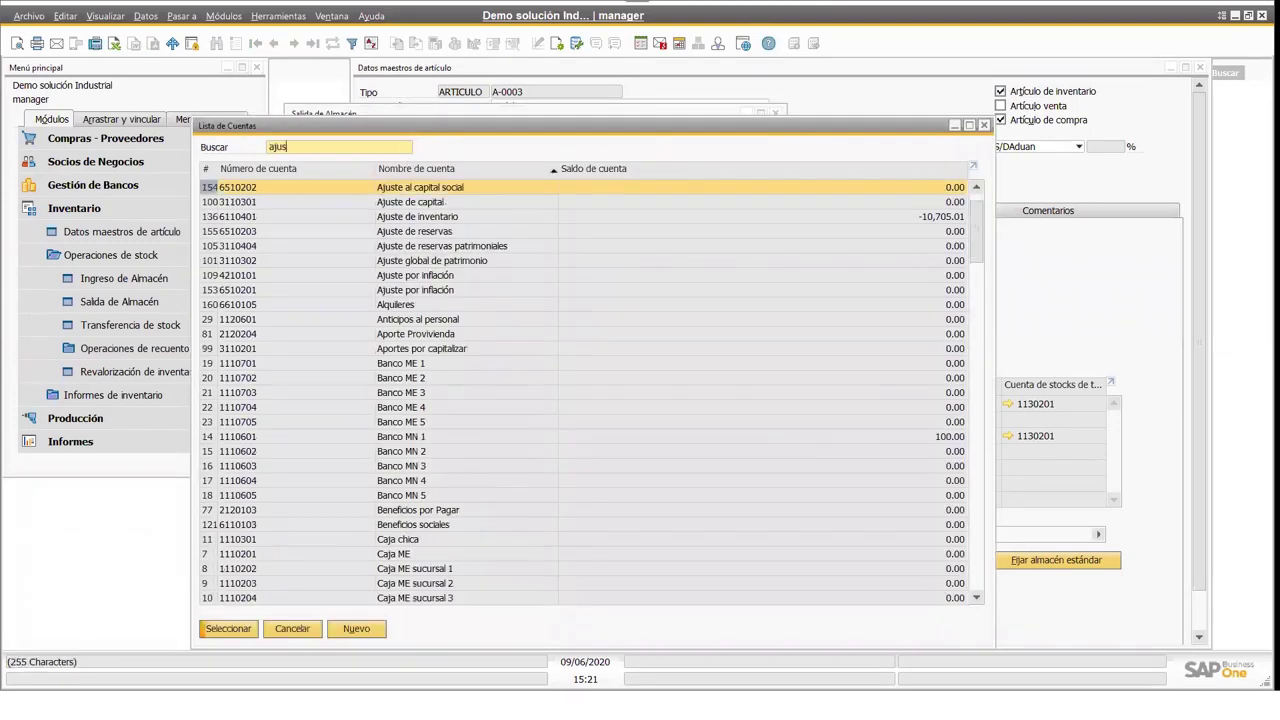
pyautogui.doubleClick(465, 216)
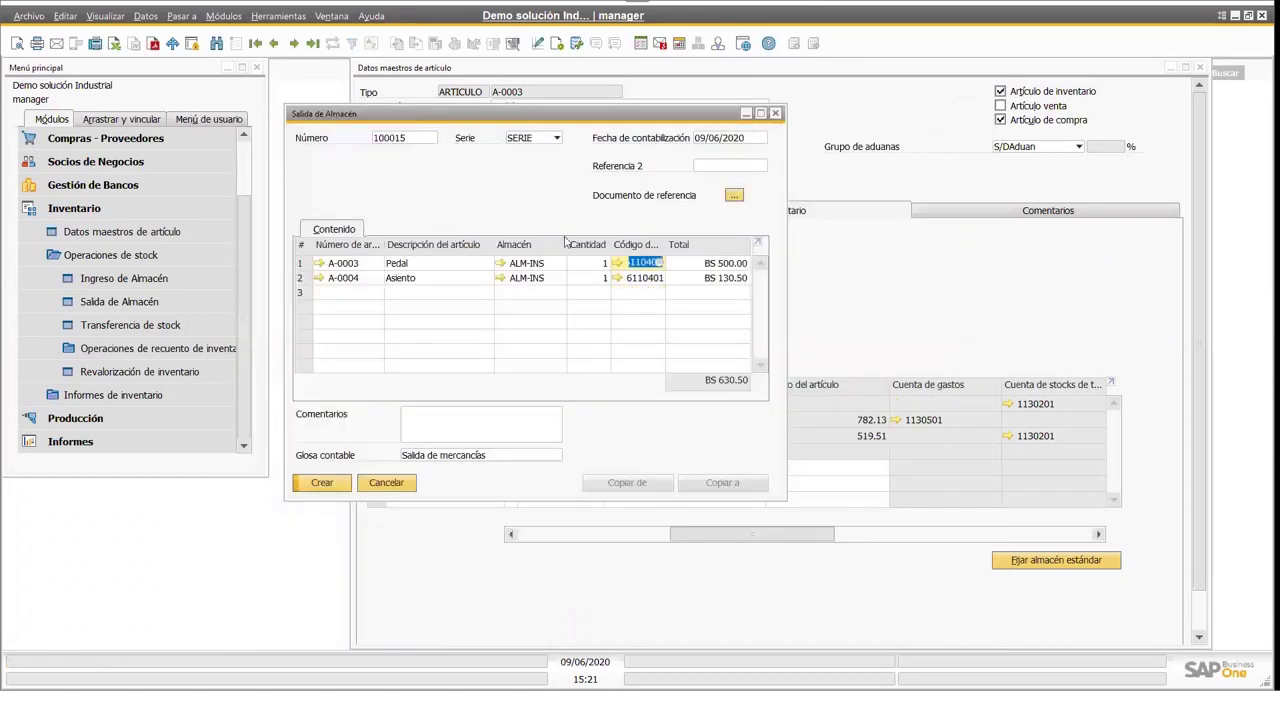
# - Create the warehouse issue, accept that it cannot be modified, and bring the created document back up
pyautogui.click(321, 484)
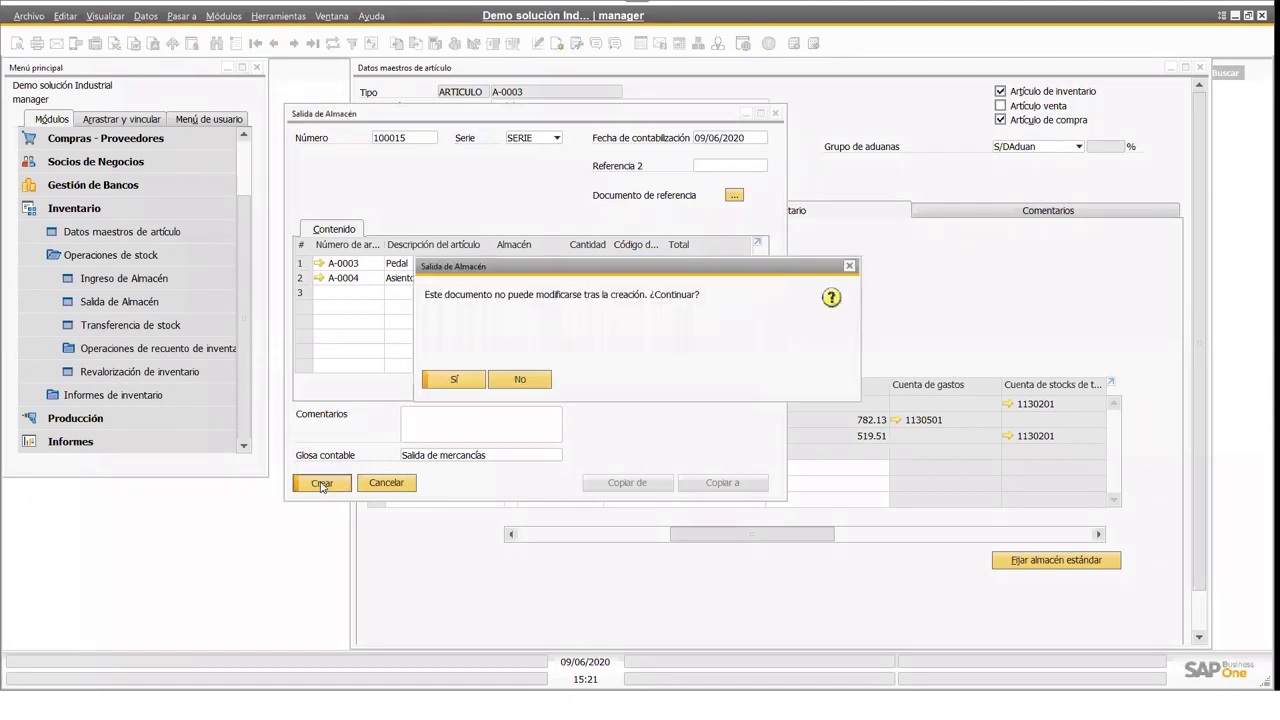
pyautogui.click(453, 381)
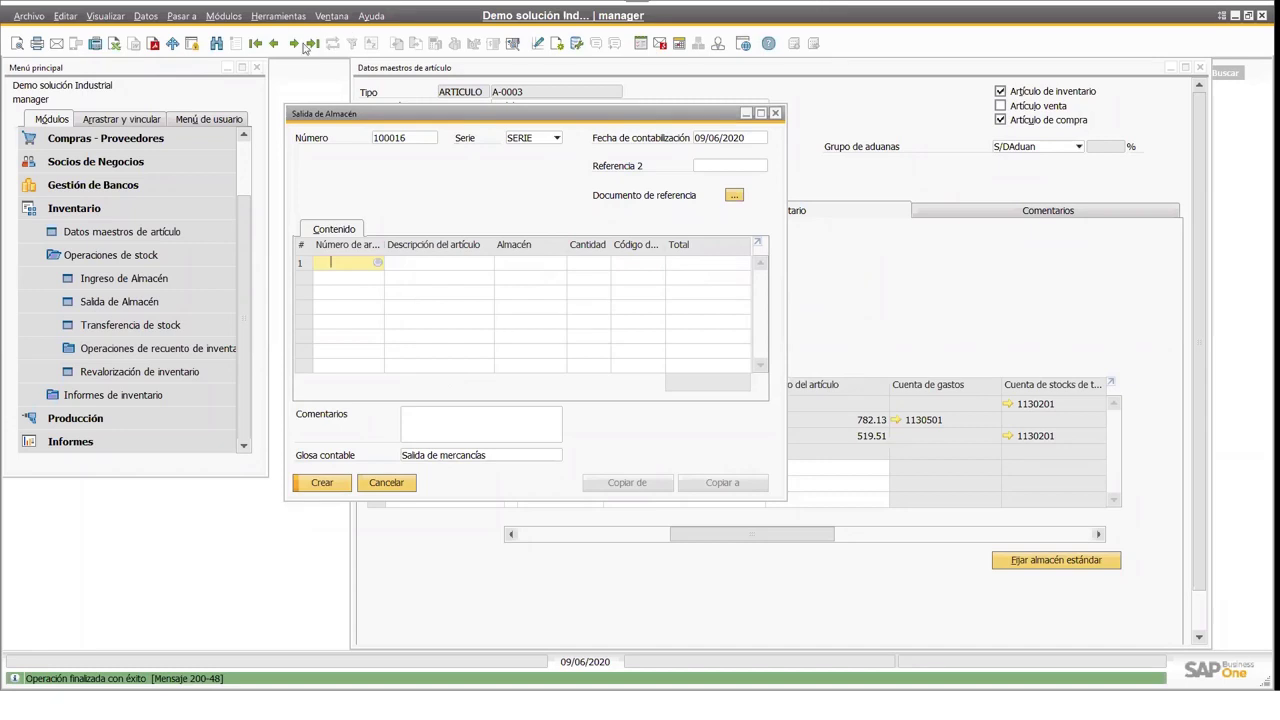
pyautogui.click(273, 43)
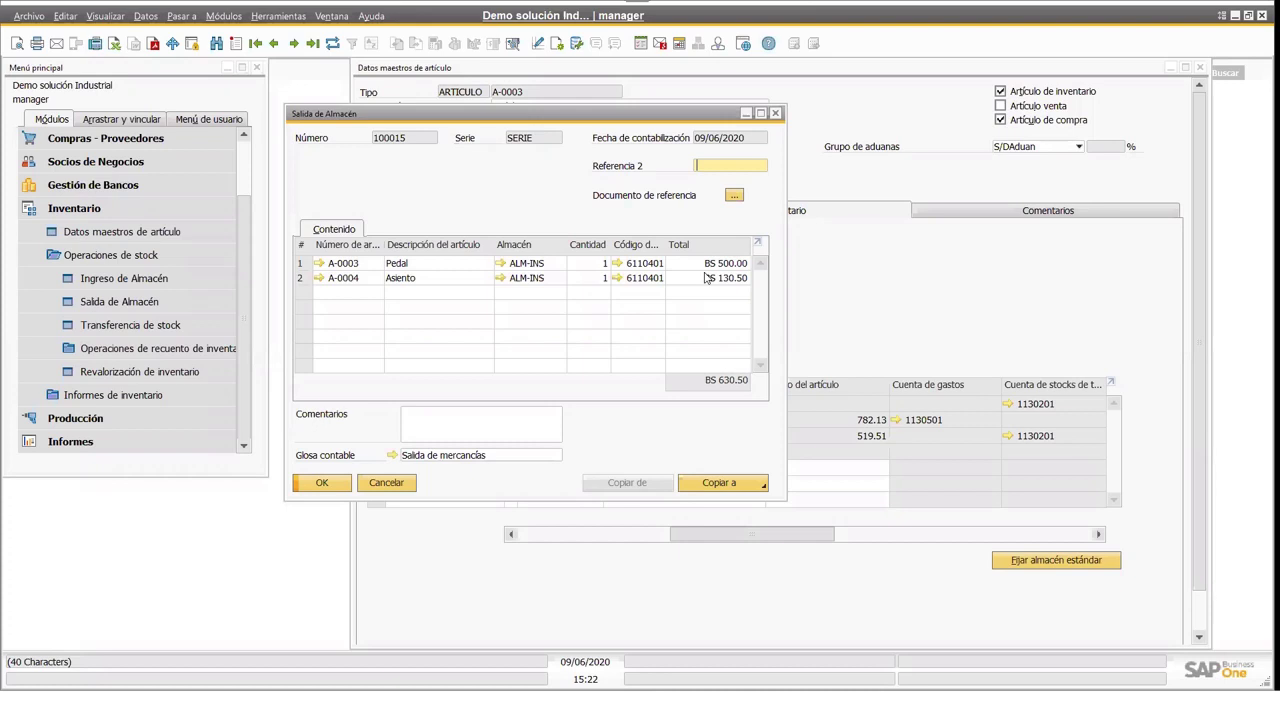
# - Show the journal entry generated by the warehouse issue and compare it with the Pedal's item cost
pyautogui.click(396, 456)
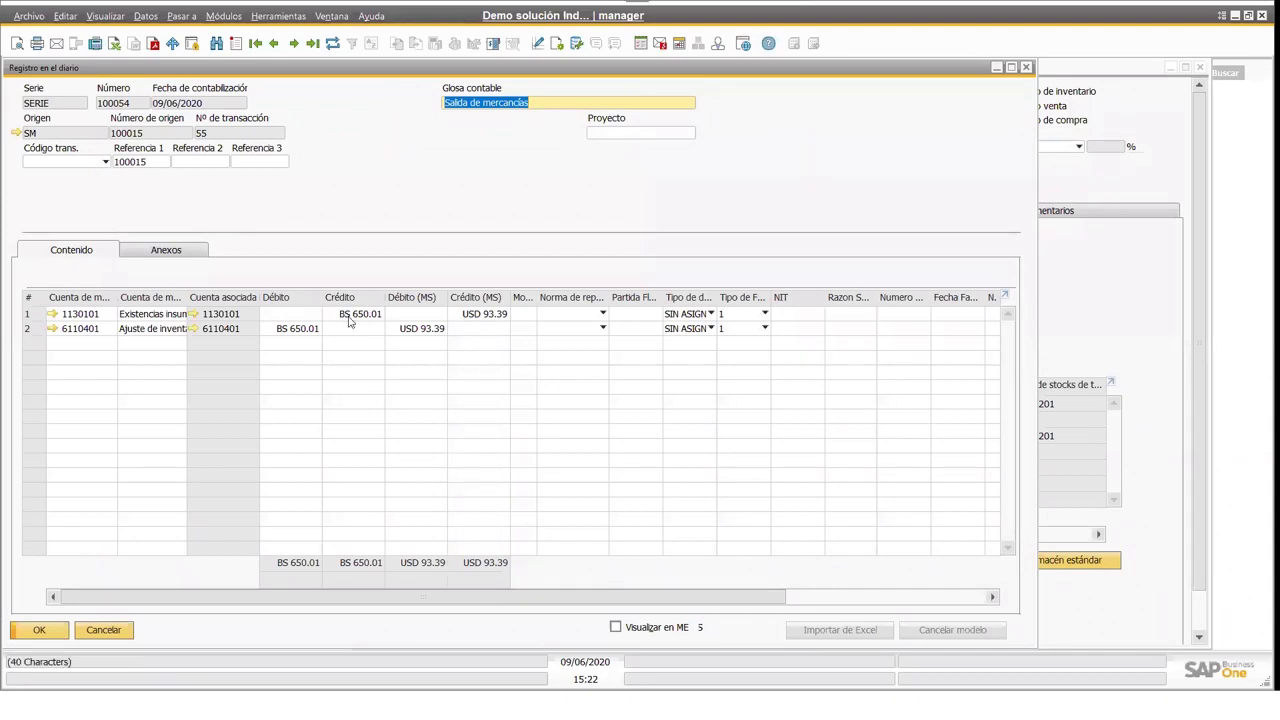
pyautogui.click(1115, 305)
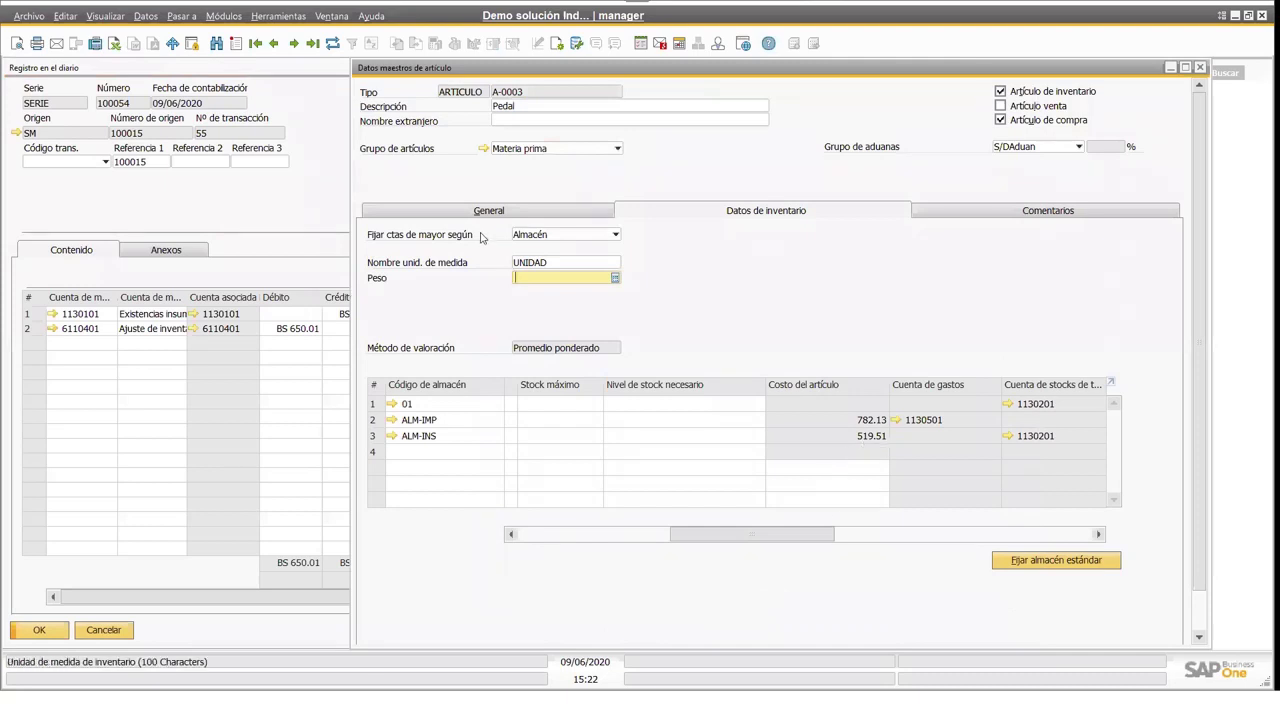
pyautogui.click(305, 186)
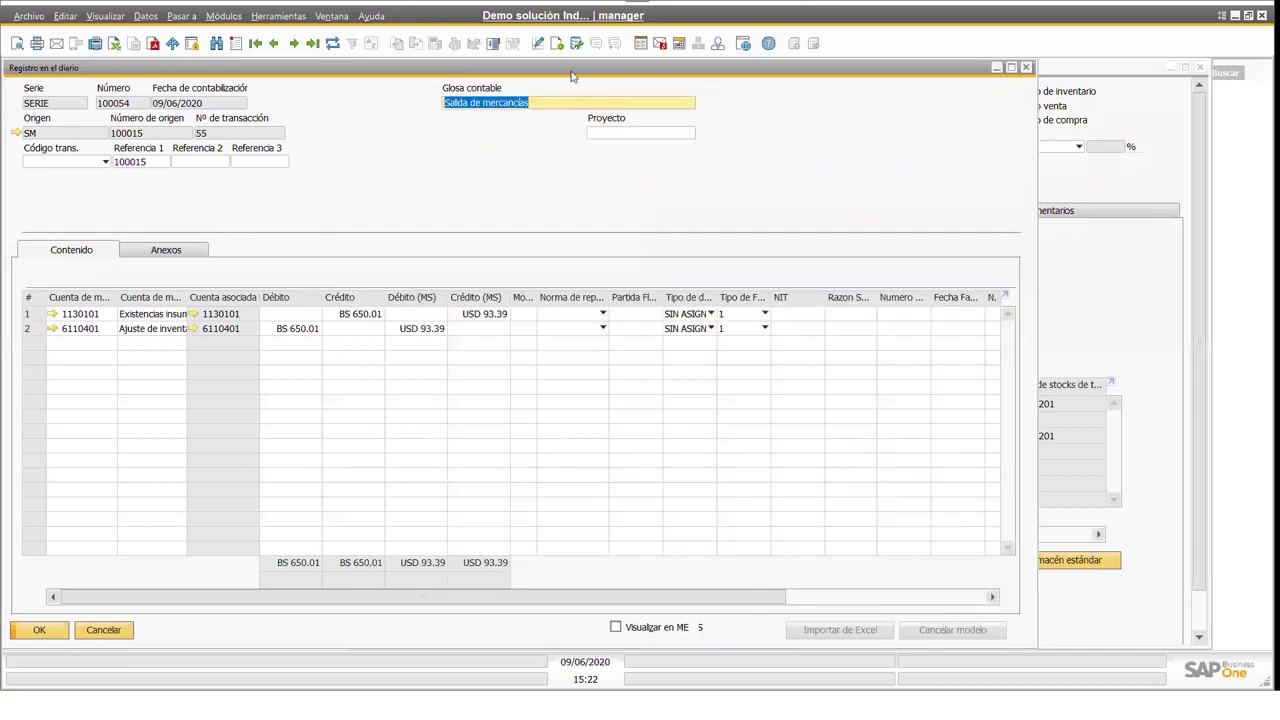
pyautogui.click(1131, 183)
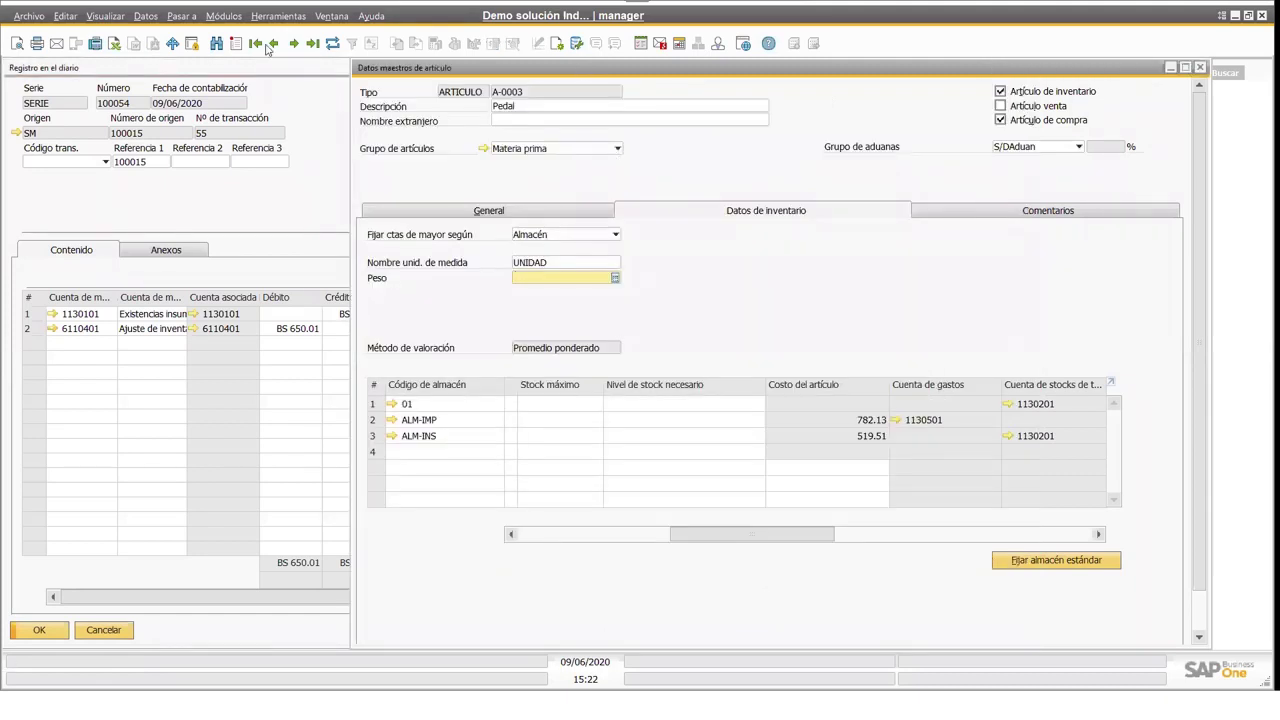
pyautogui.click(269, 131)
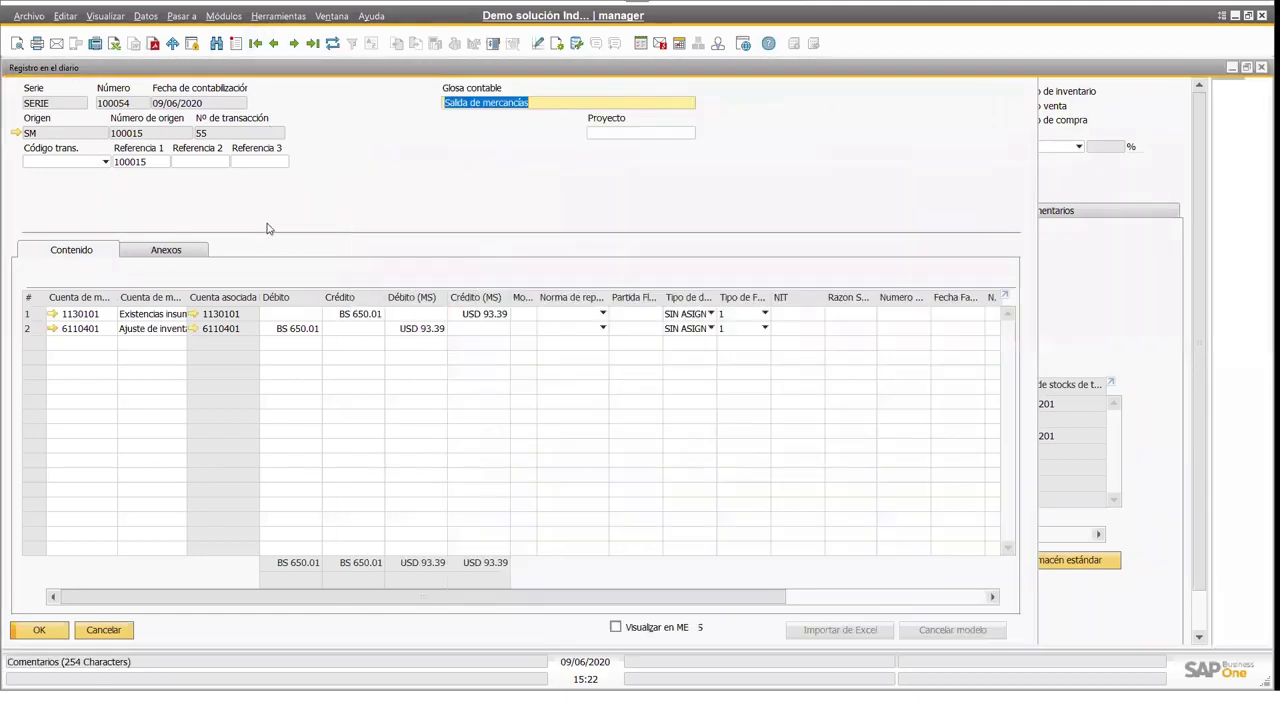
# - Move the journal entry aside and show the Asiento's item cost from the warehouse issue alongside the Pedal's master data
pyautogui.click(1247, 67)
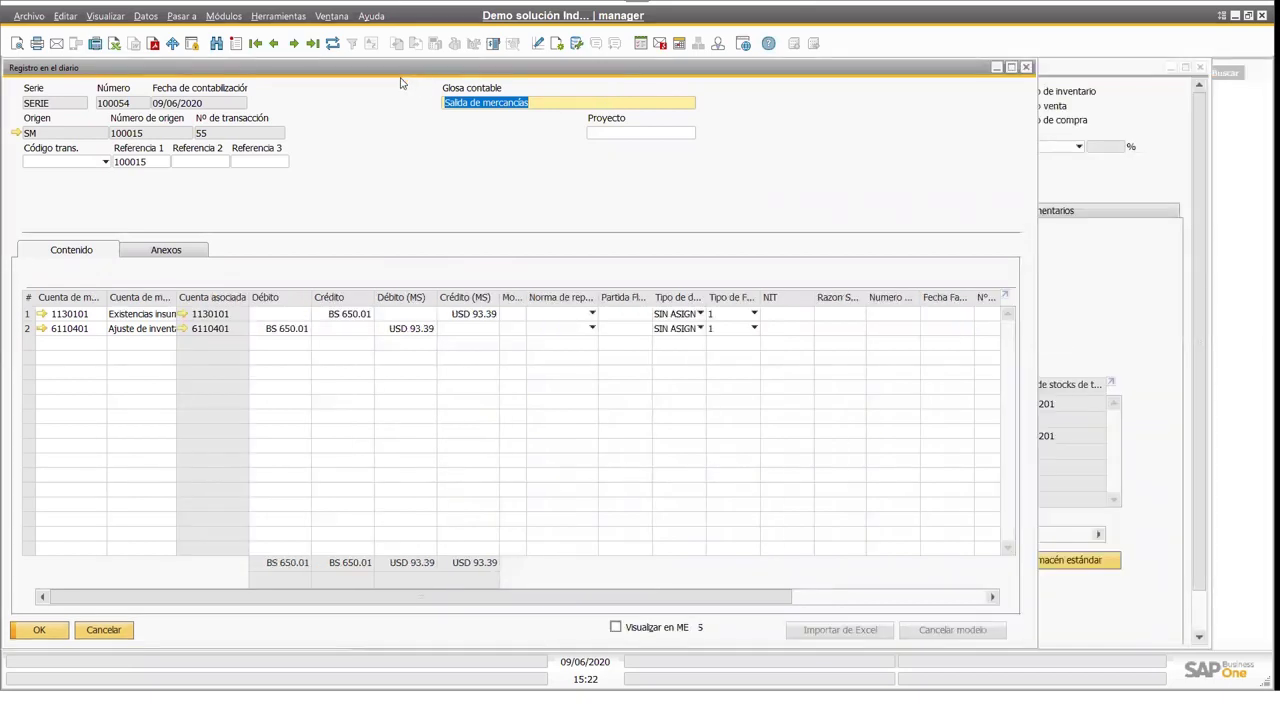
pyautogui.click(338, 236)
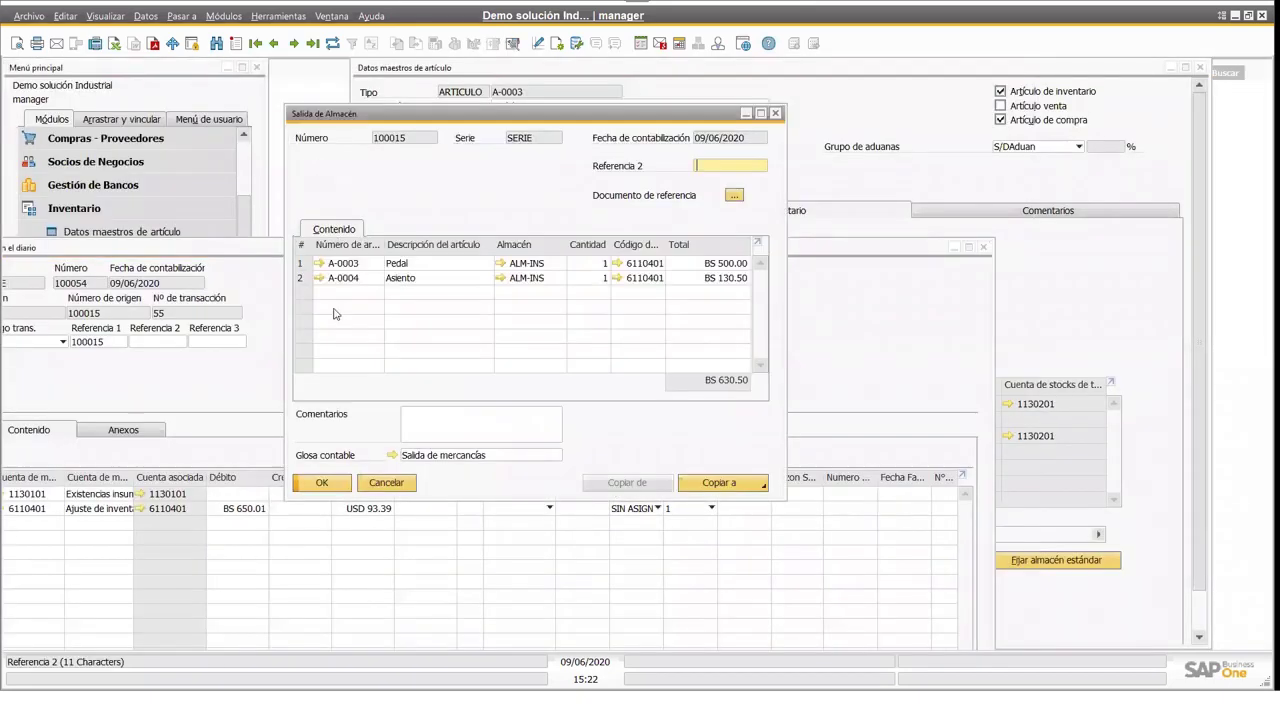
pyautogui.click(321, 281)
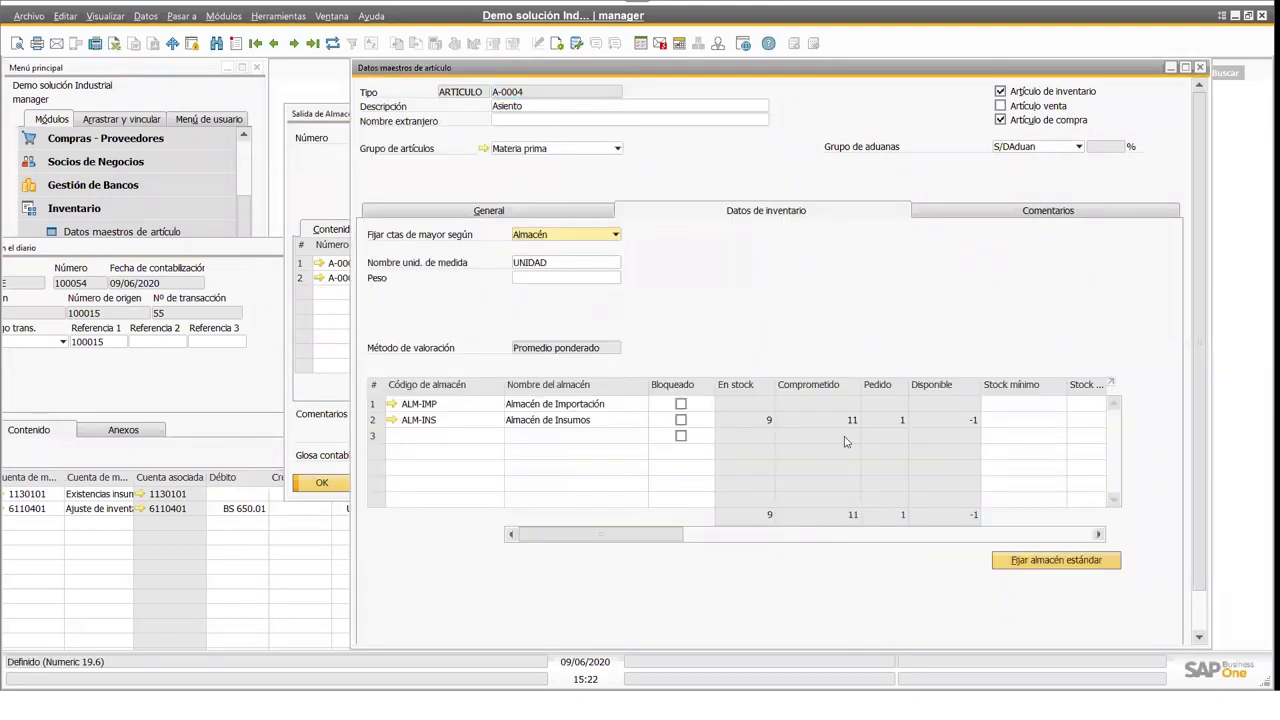
pyautogui.moveTo(754, 547); pyautogui.dragTo(797, 549)
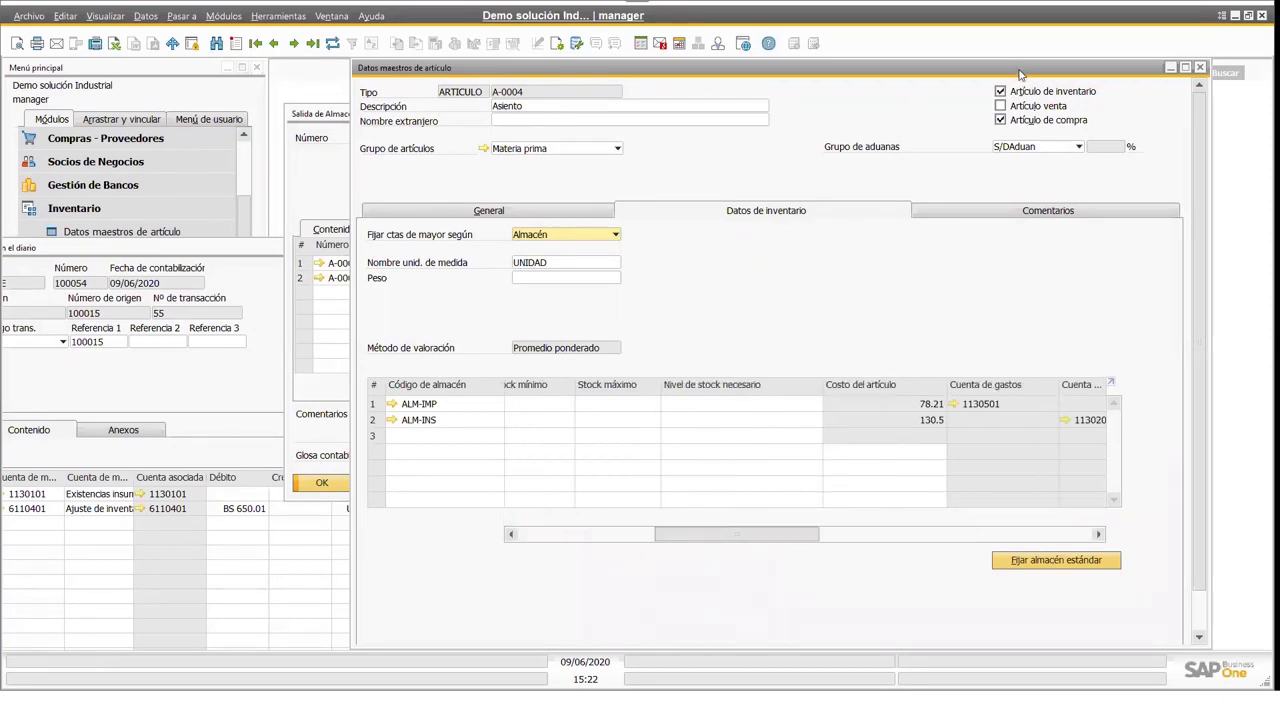
pyautogui.moveTo(1019, 70); pyautogui.dragTo(757, 65)
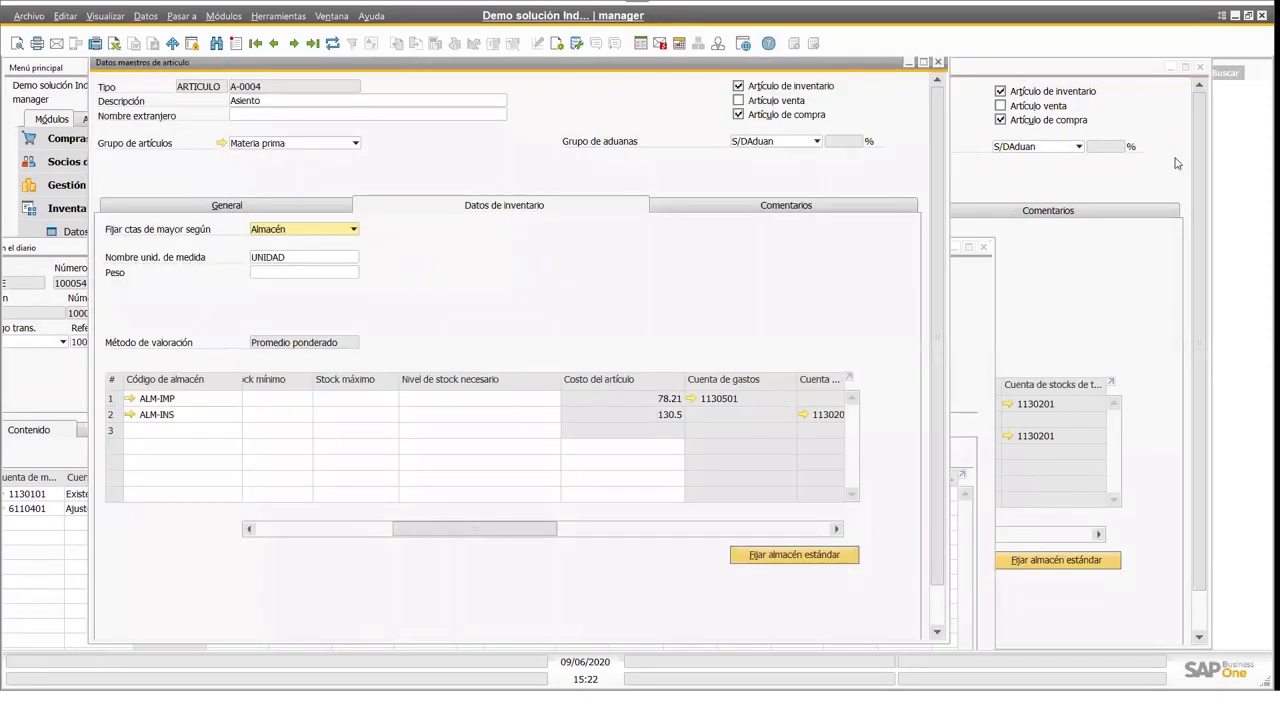
pyautogui.click(1177, 163)
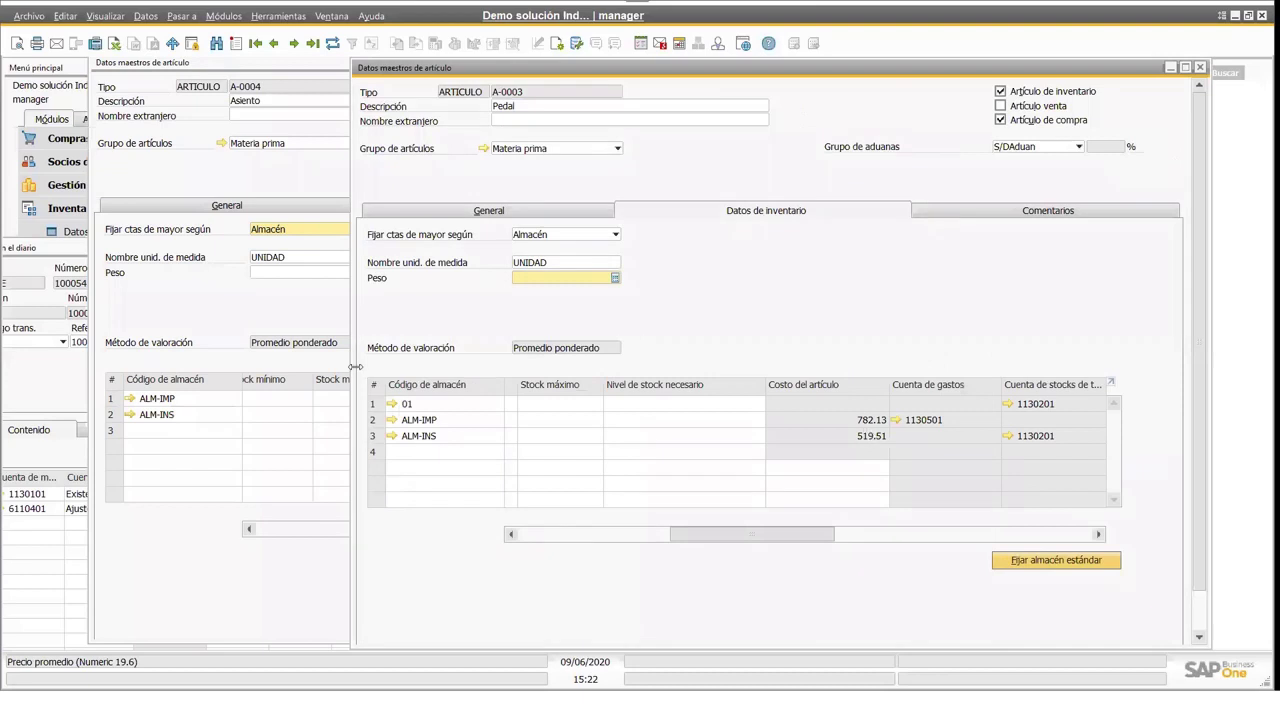
# - Bring the journal entry back into full view, review its debit and credit amounts, and close it
pyautogui.click(69, 248)
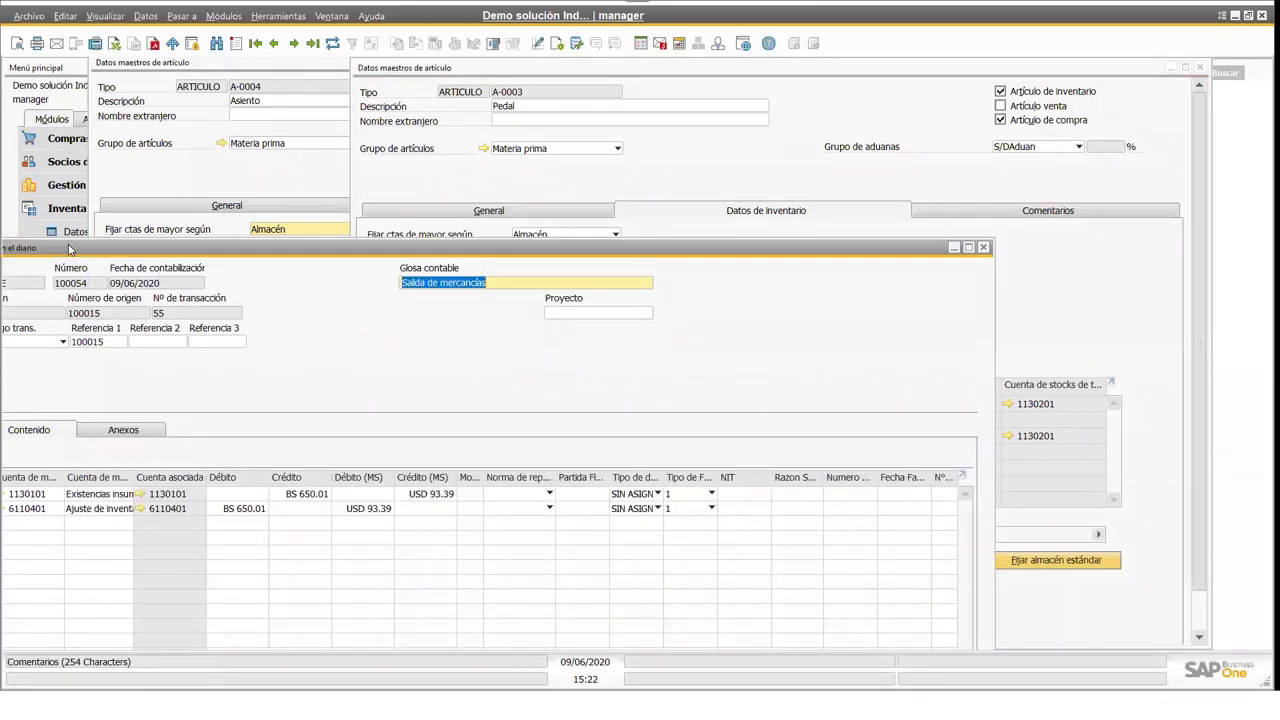
pyautogui.moveTo(69, 248); pyautogui.dragTo(237, 113)
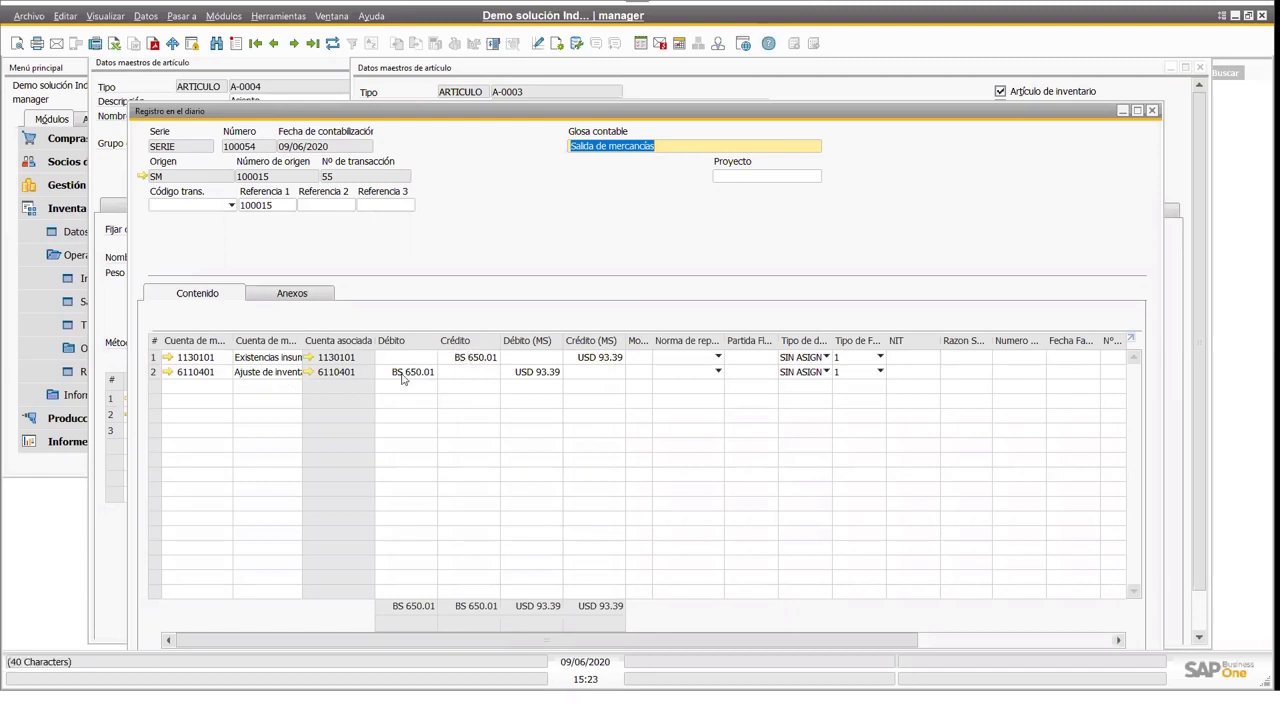
pyautogui.click(1152, 111)
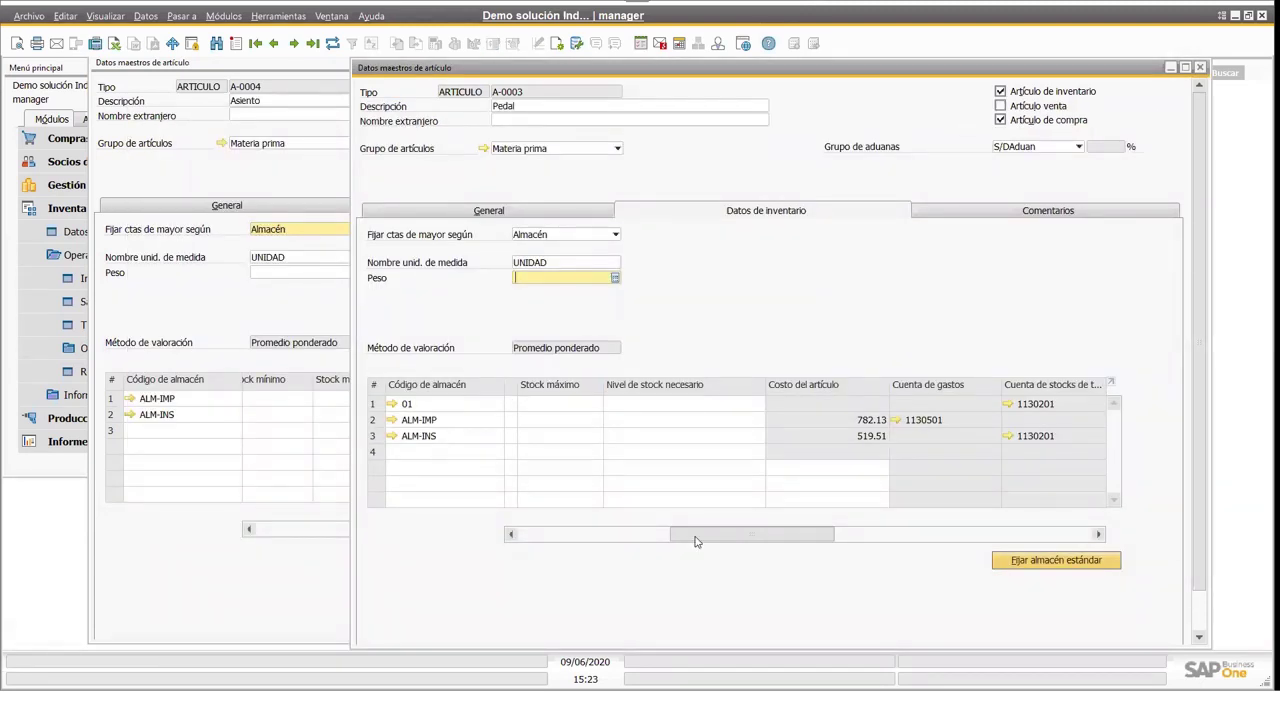
# - Refresh the Pedal's item master data and check its stock in ALM-INS
pyautogui.moveTo(694, 541); pyautogui.dragTo(544, 542)
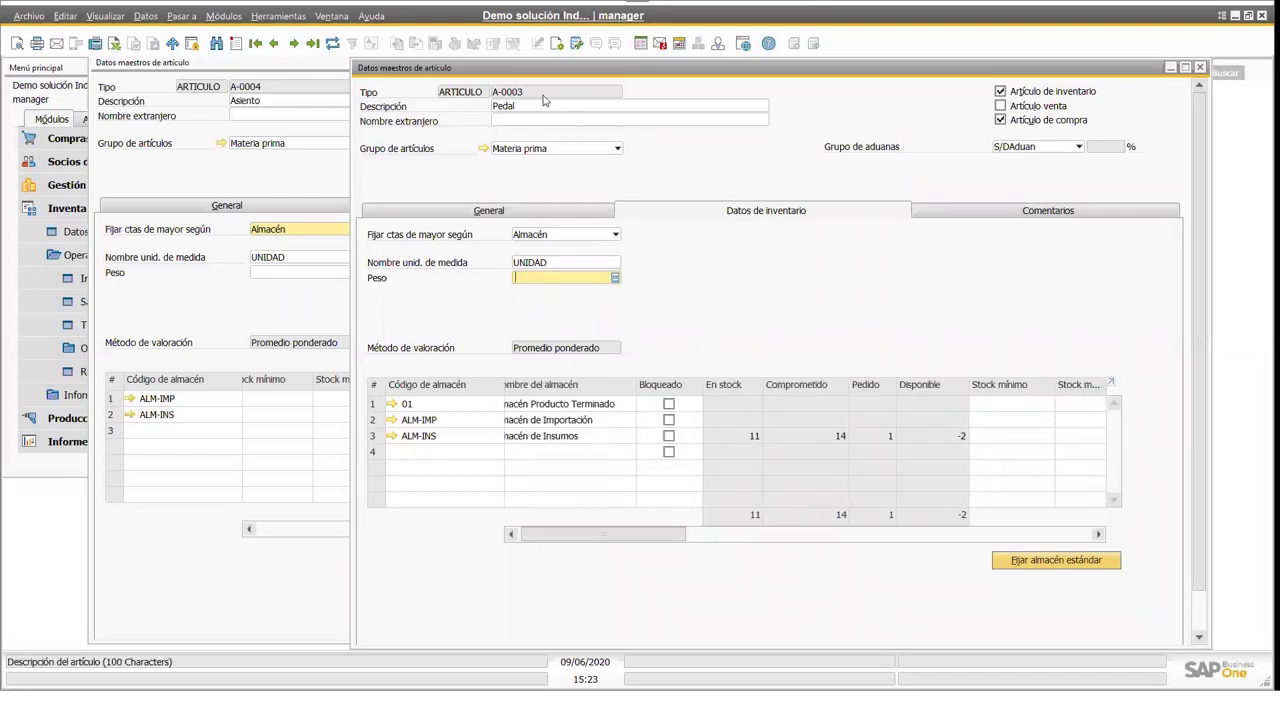
pyautogui.click(333, 43)
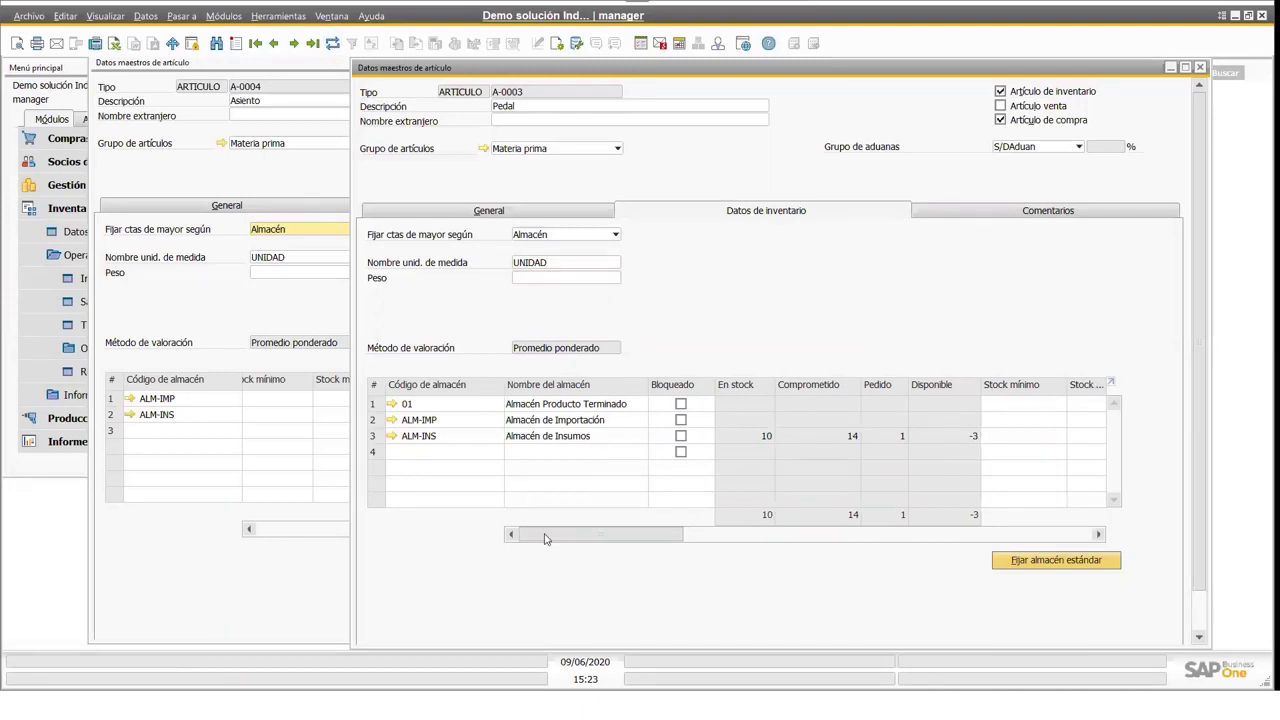
pyautogui.moveTo(567, 541); pyautogui.dragTo(588, 541)
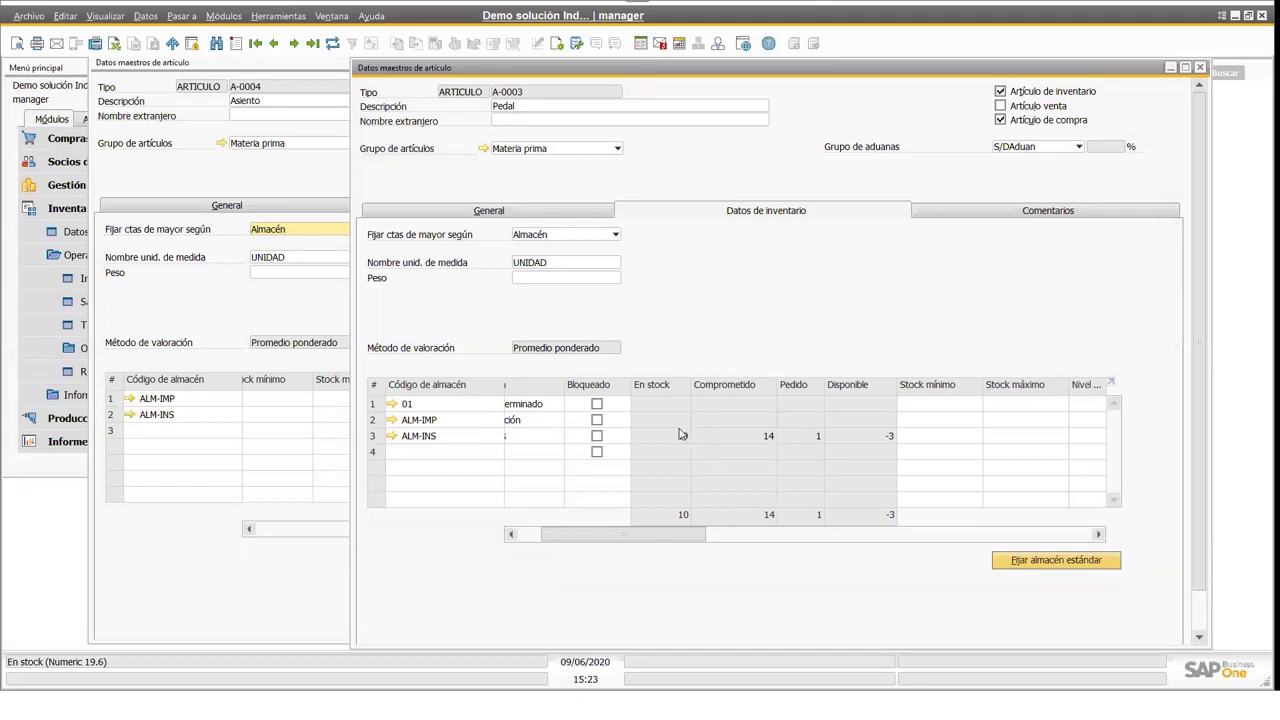
# - Close the Asiento's master data, the warehouse issue and the Pedal's master data
pyautogui.click(283, 76)
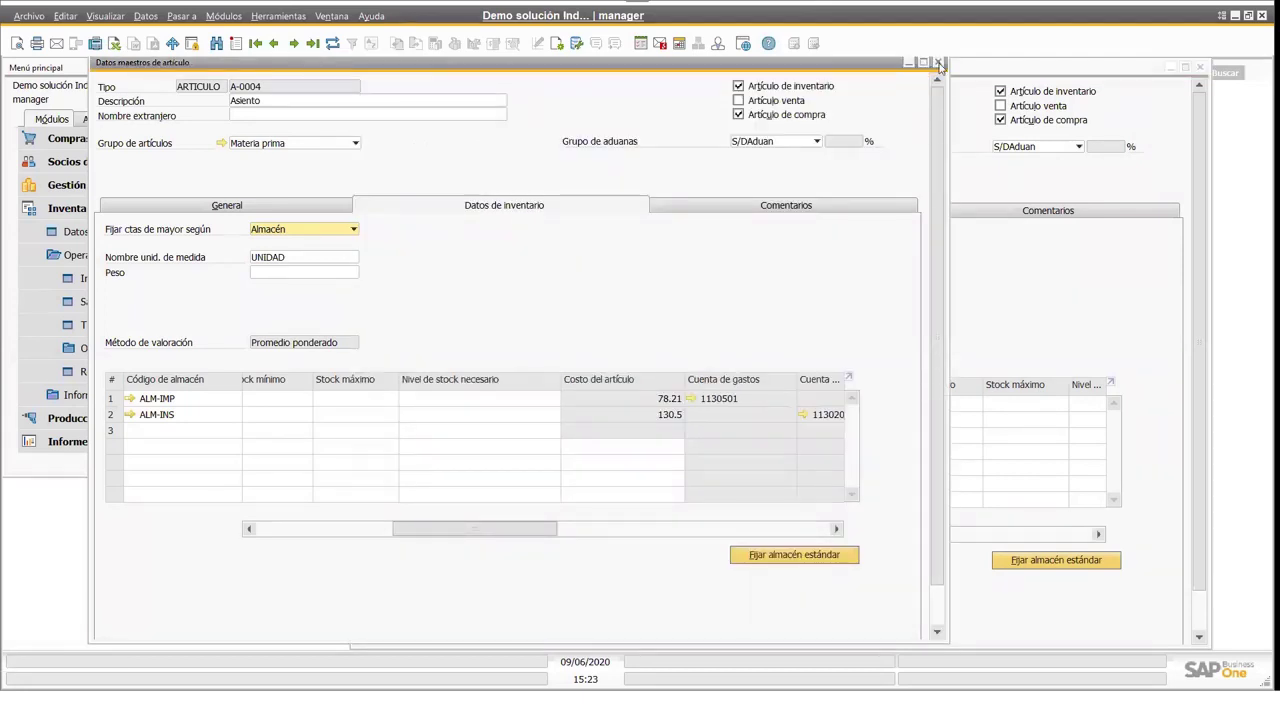
pyautogui.click(938, 63)
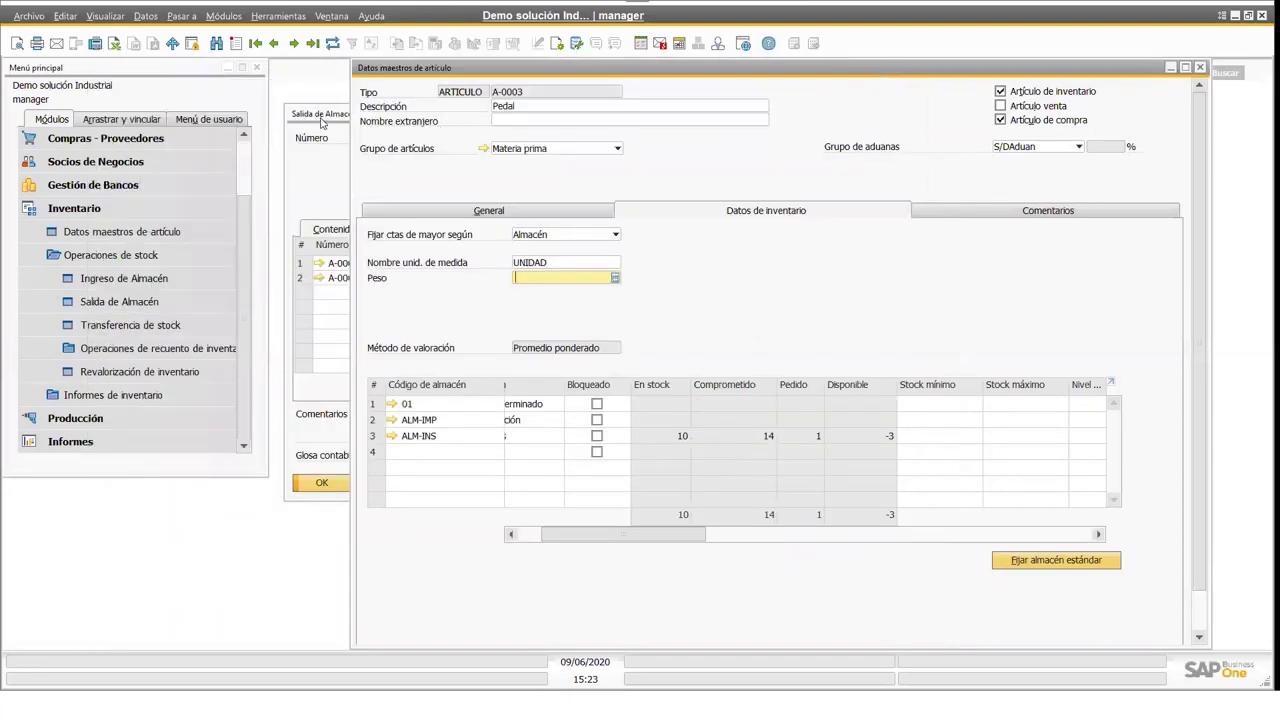
pyautogui.click(322, 119)
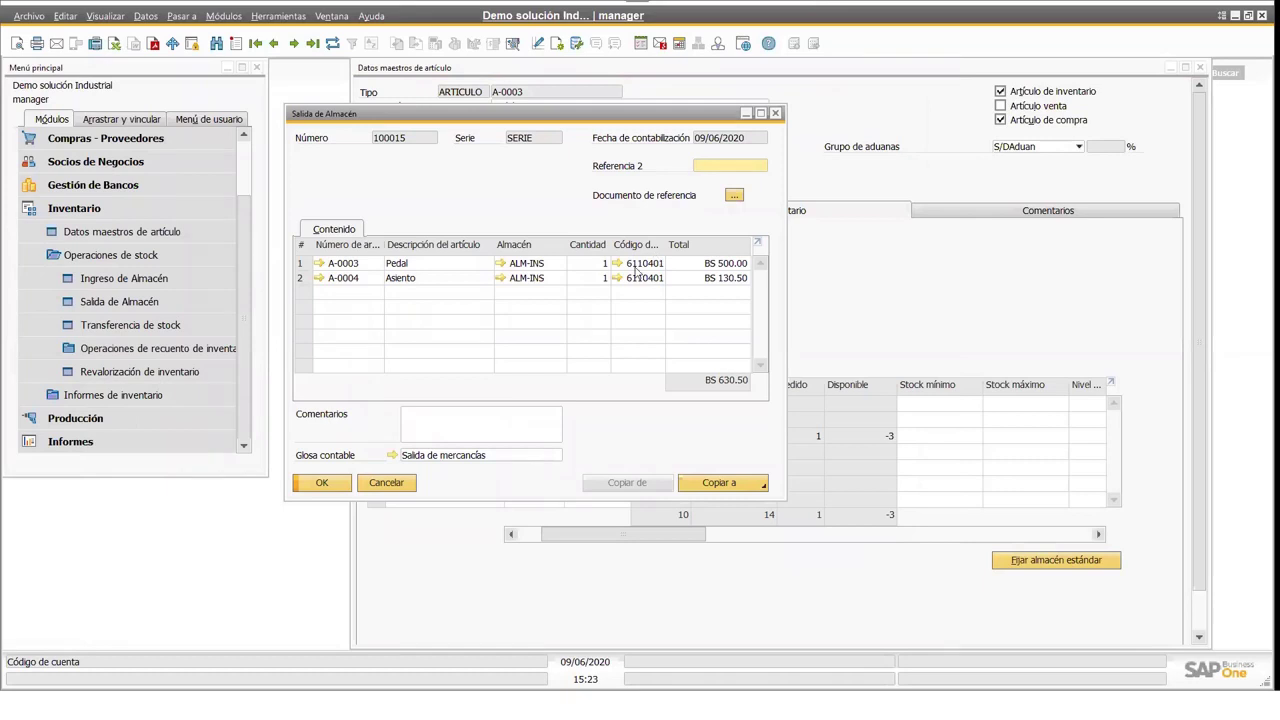
pyautogui.click(320, 484)
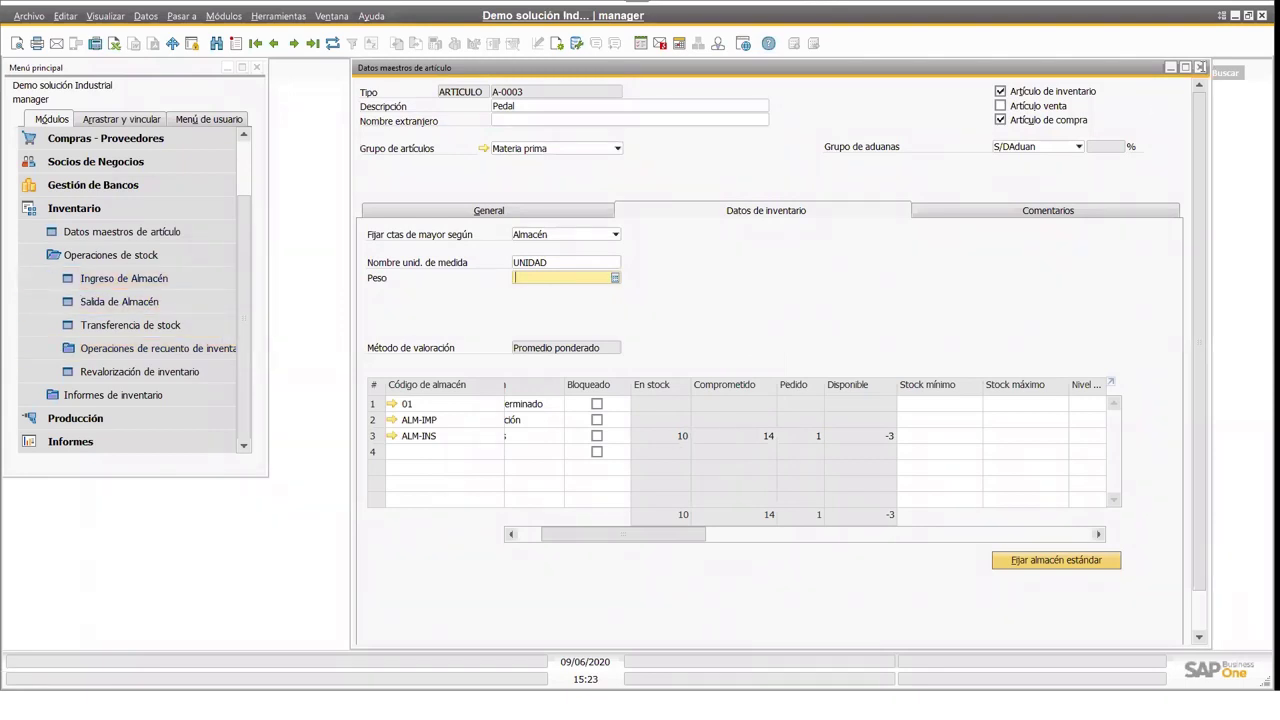
pyautogui.click(1200, 67)
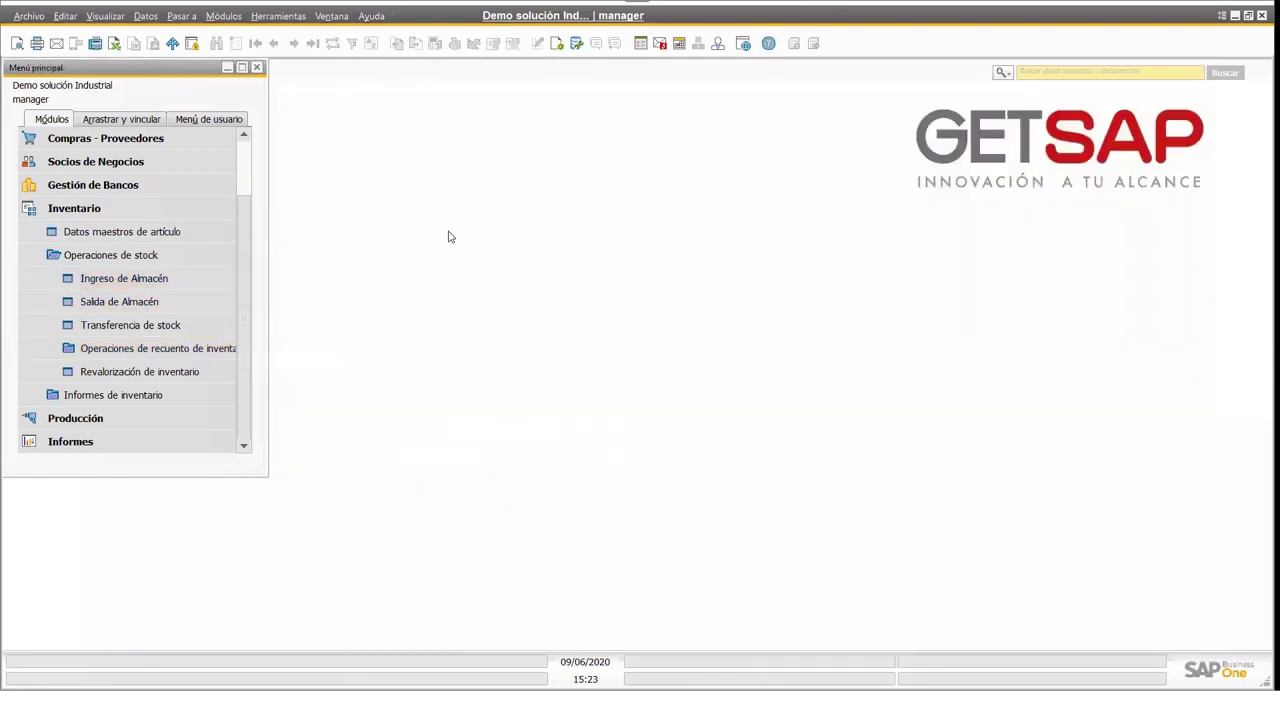
# - Start a new stock transfer (Transferencia de stock) and set its source warehouse to ALM-INS
pyautogui.click(118, 282)
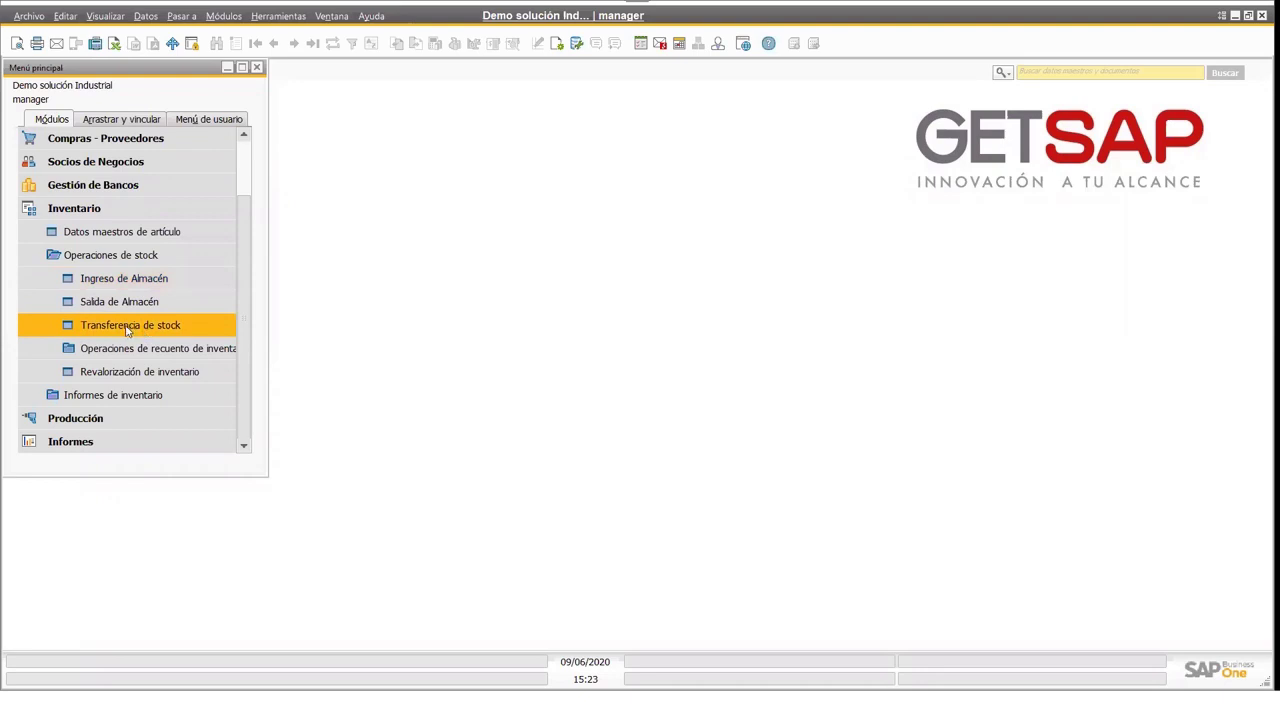
pyautogui.click(128, 326)
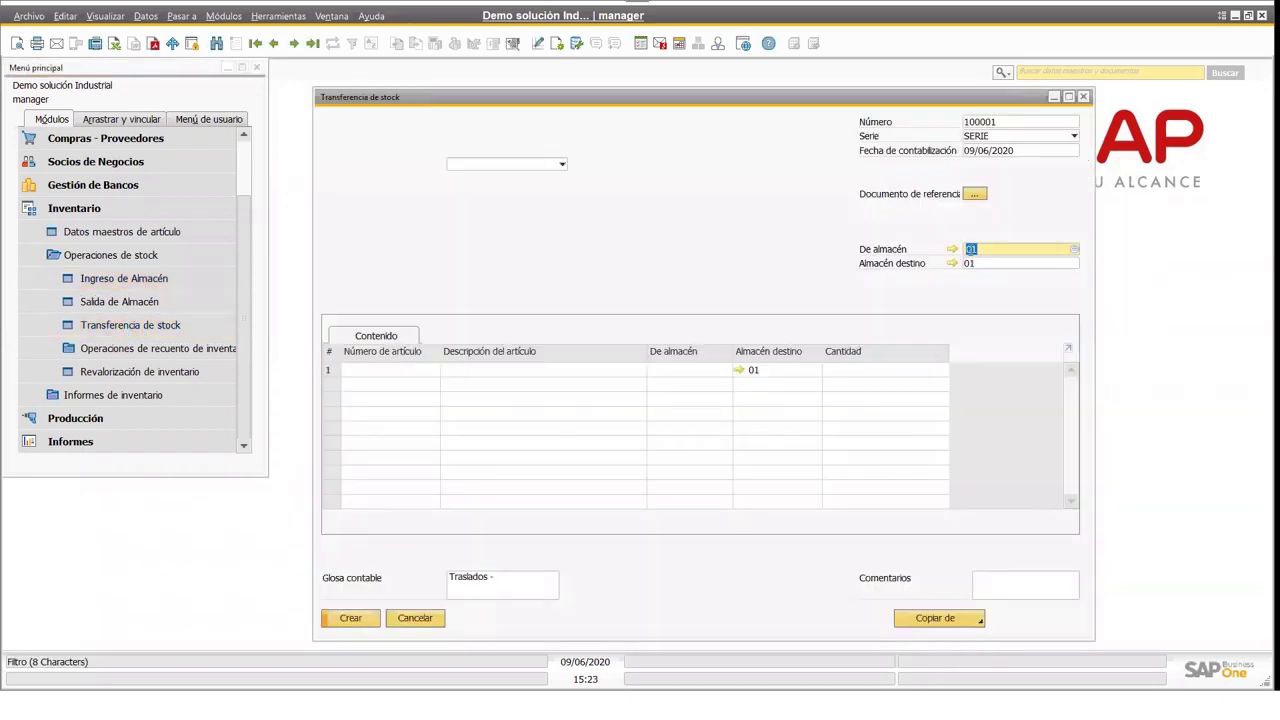
pyautogui.click(1076, 250)
pyautogui.click(1075, 250)
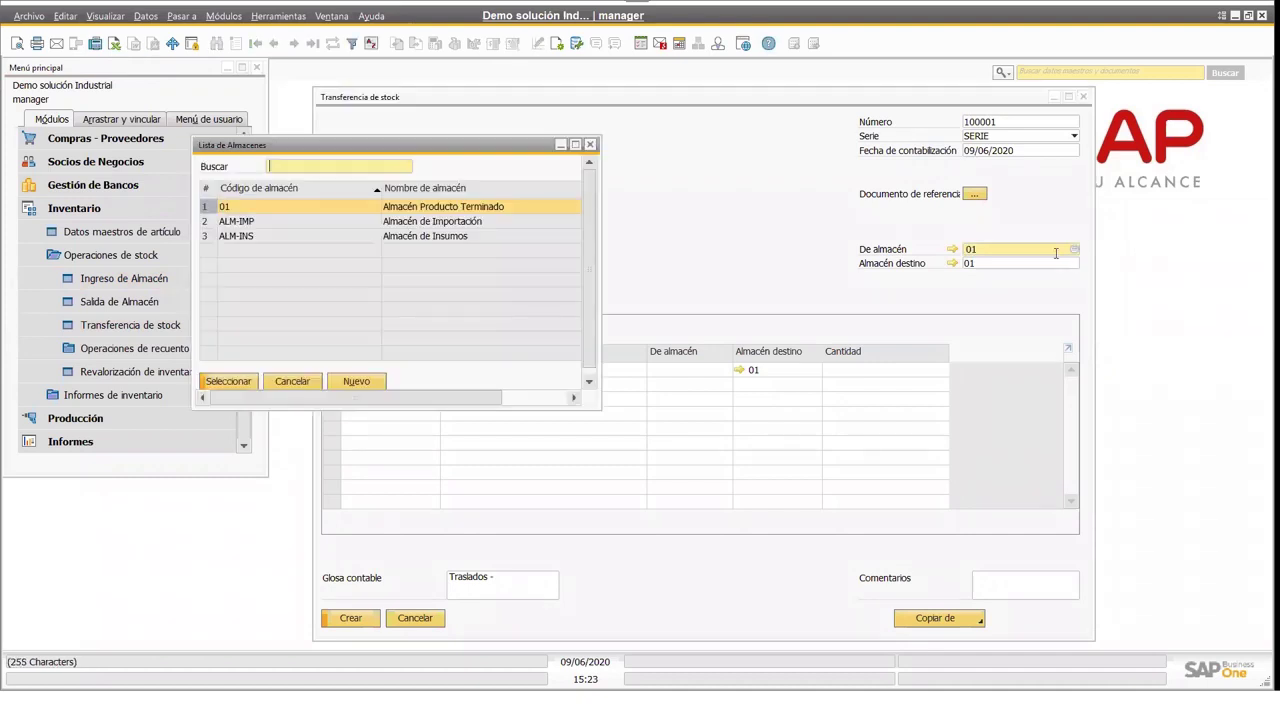
pyautogui.doubleClick(346, 237)
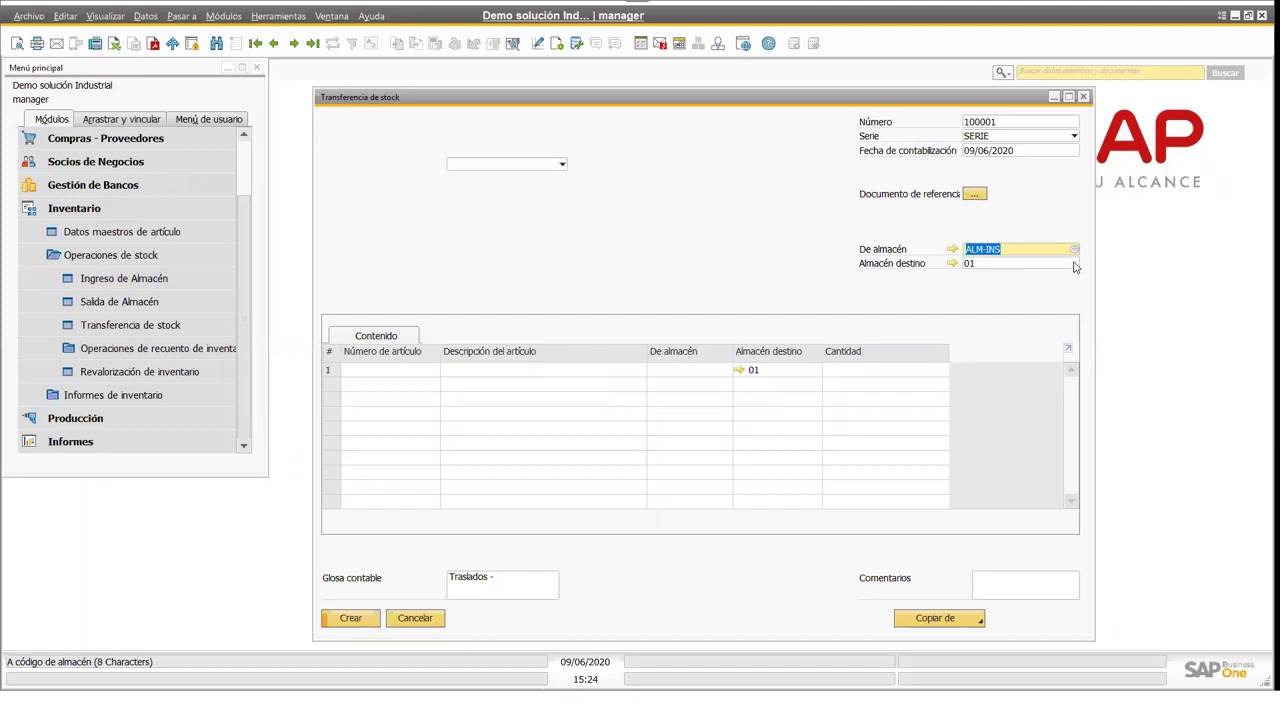
# - Set the transfer's destination warehouse to ALM-IMP and add the items Pedal (A-0003) and Asiento (A-0004)
pyautogui.click(1074, 263)
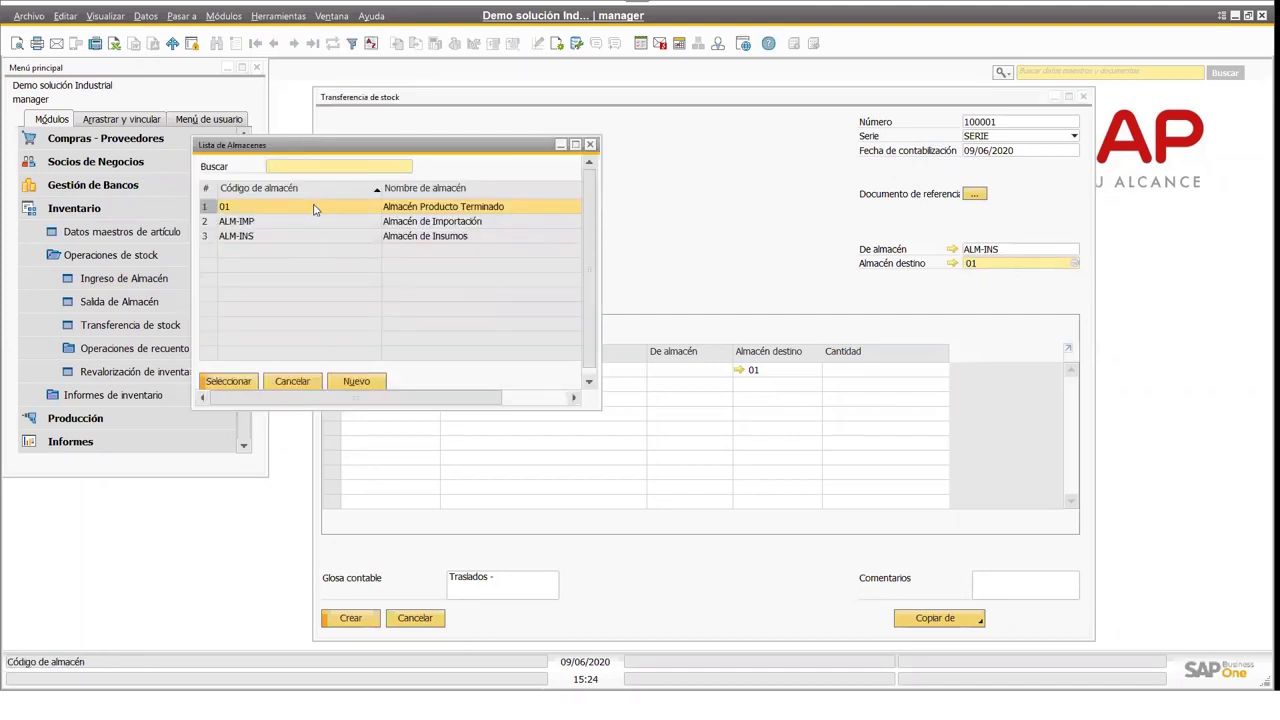
pyautogui.doubleClick(320, 224)
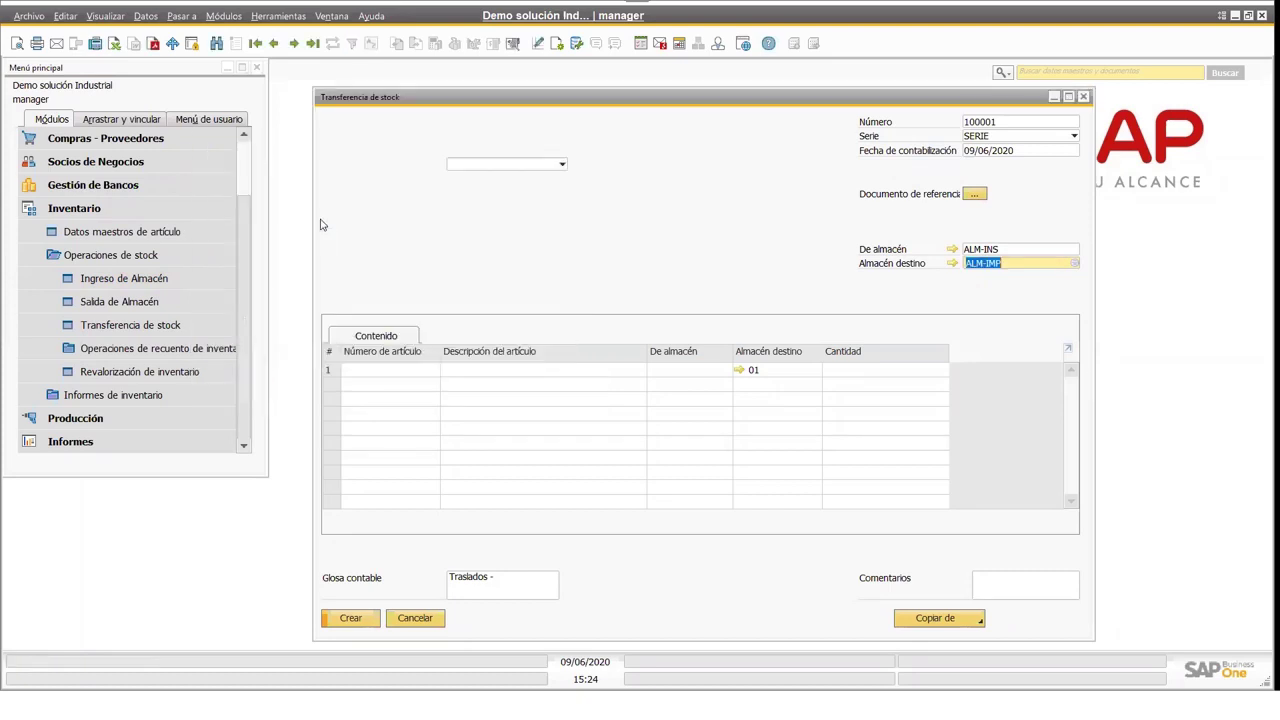
pyautogui.click(380, 367)
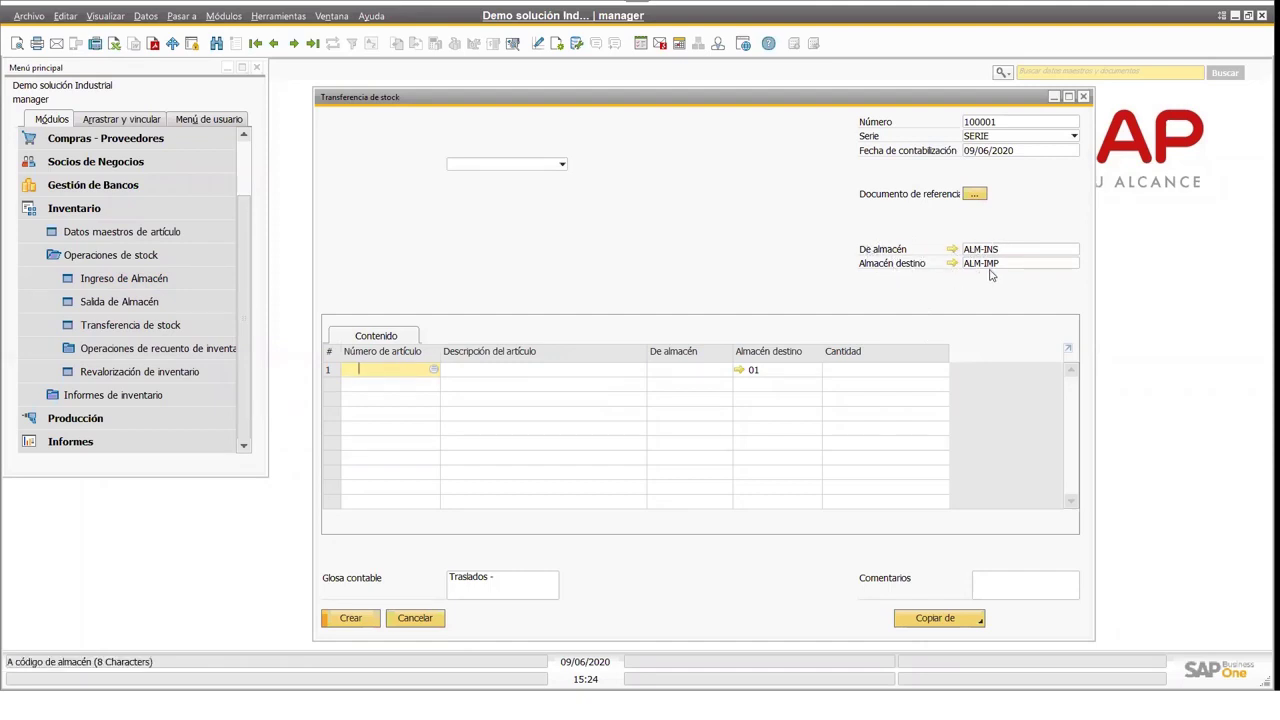
pyautogui.click(435, 372)
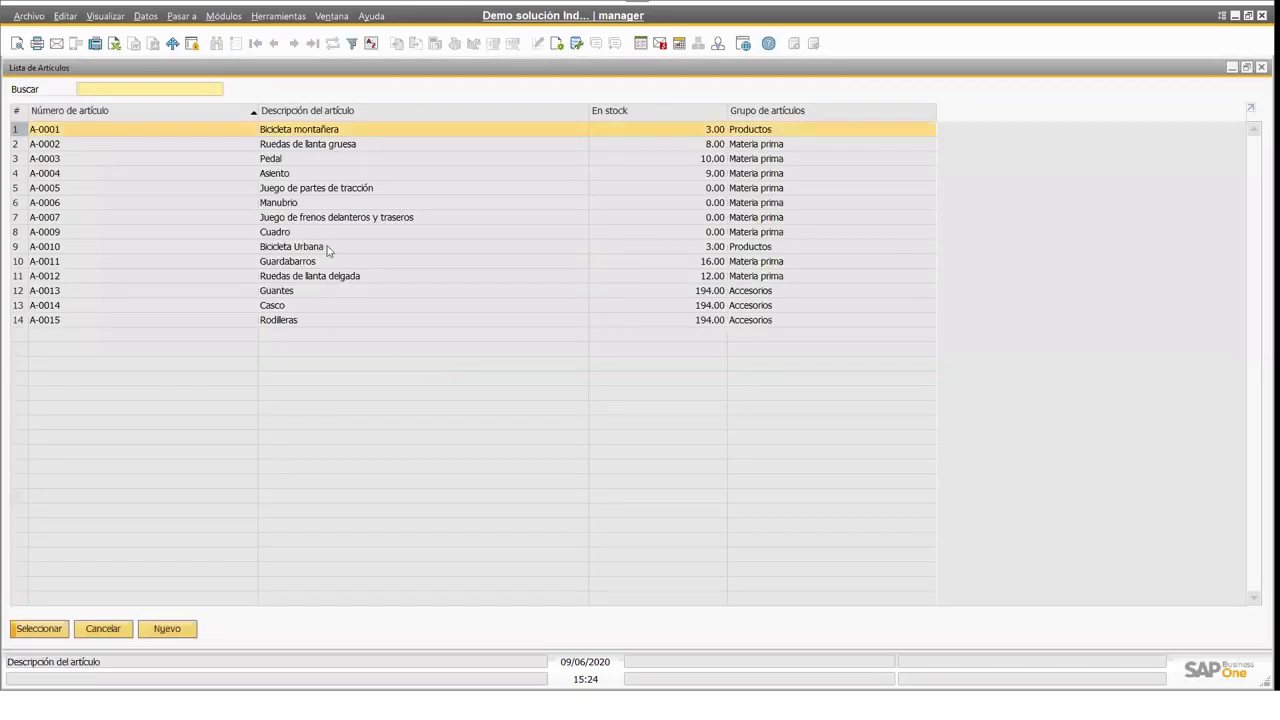
pyautogui.click(230, 160)
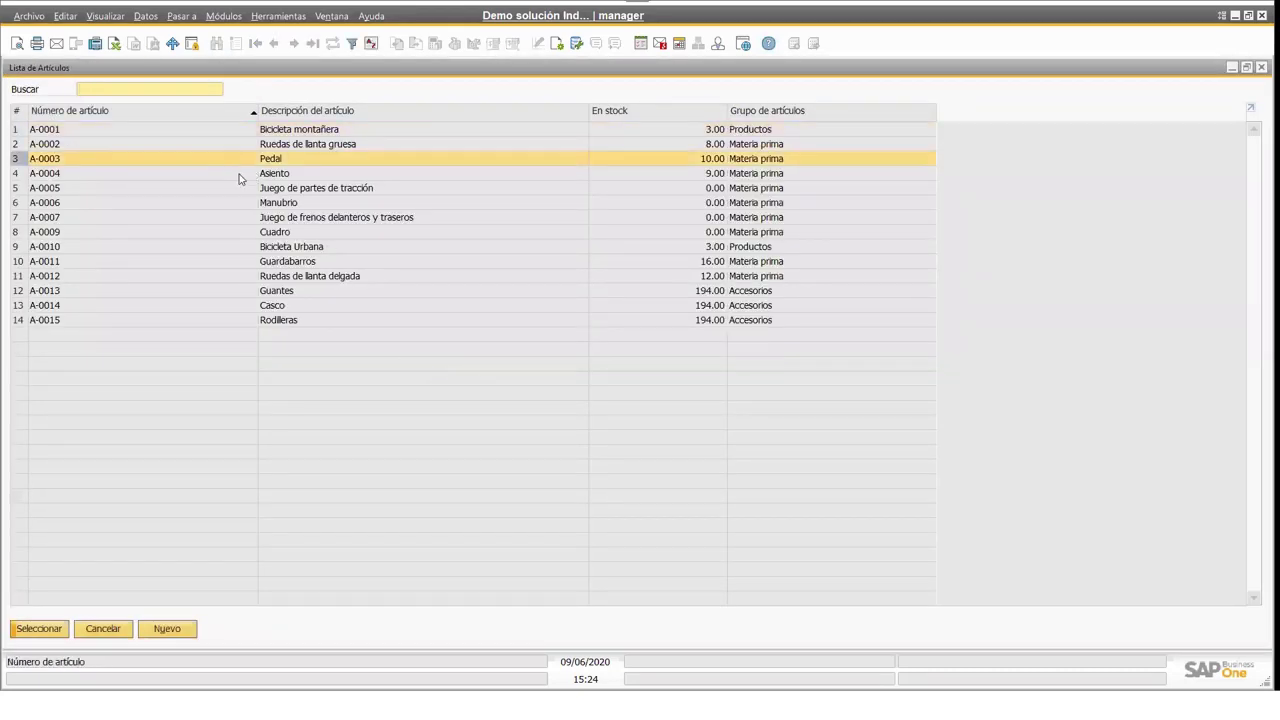
pyautogui.keyDown('ctrl'); pyautogui.click(239, 176); pyautogui.keyUp('ctrl')
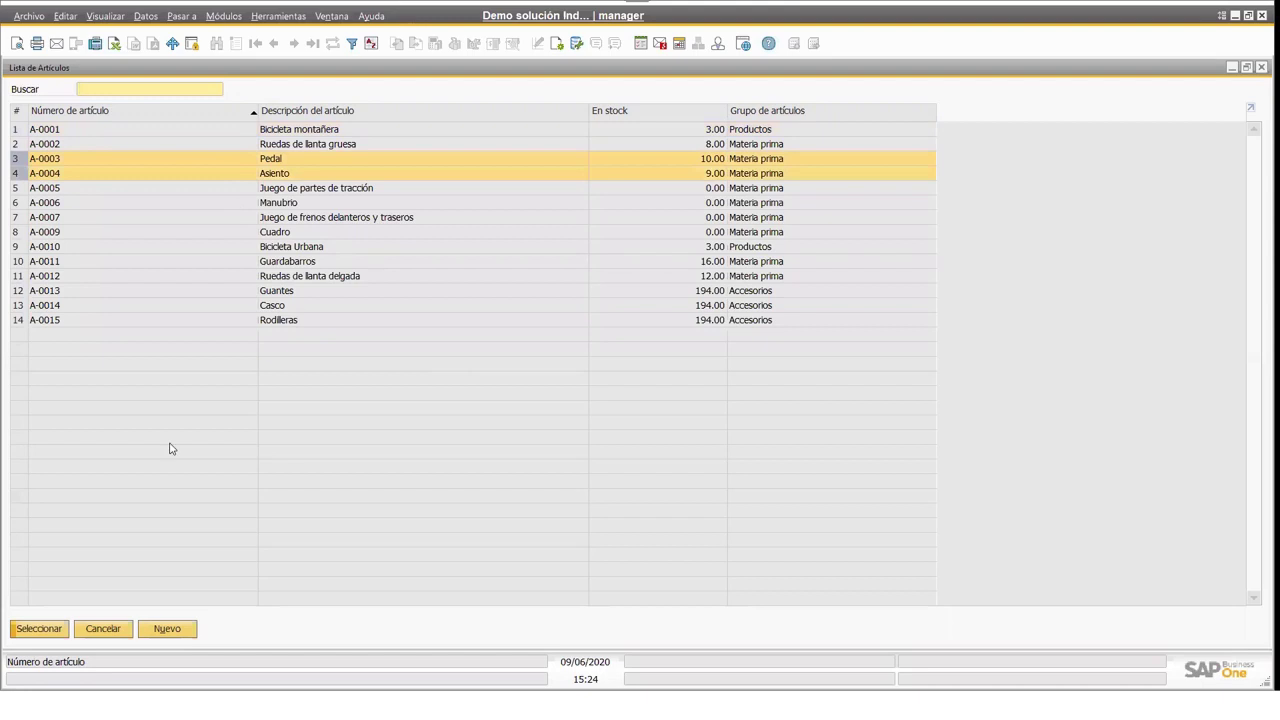
pyautogui.click(37, 629)
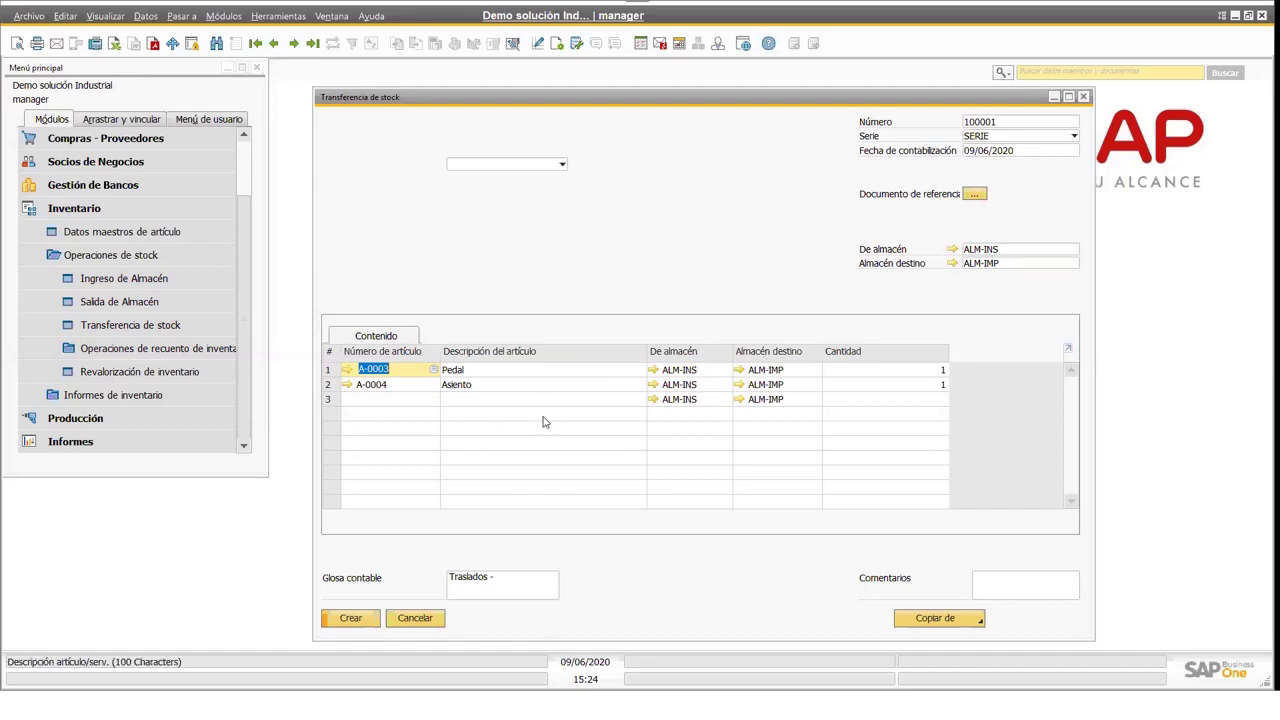
# - Check the source warehouse and quantities on the Pedal and Asiento lines without posting the transfer
pyautogui.click(727, 387)
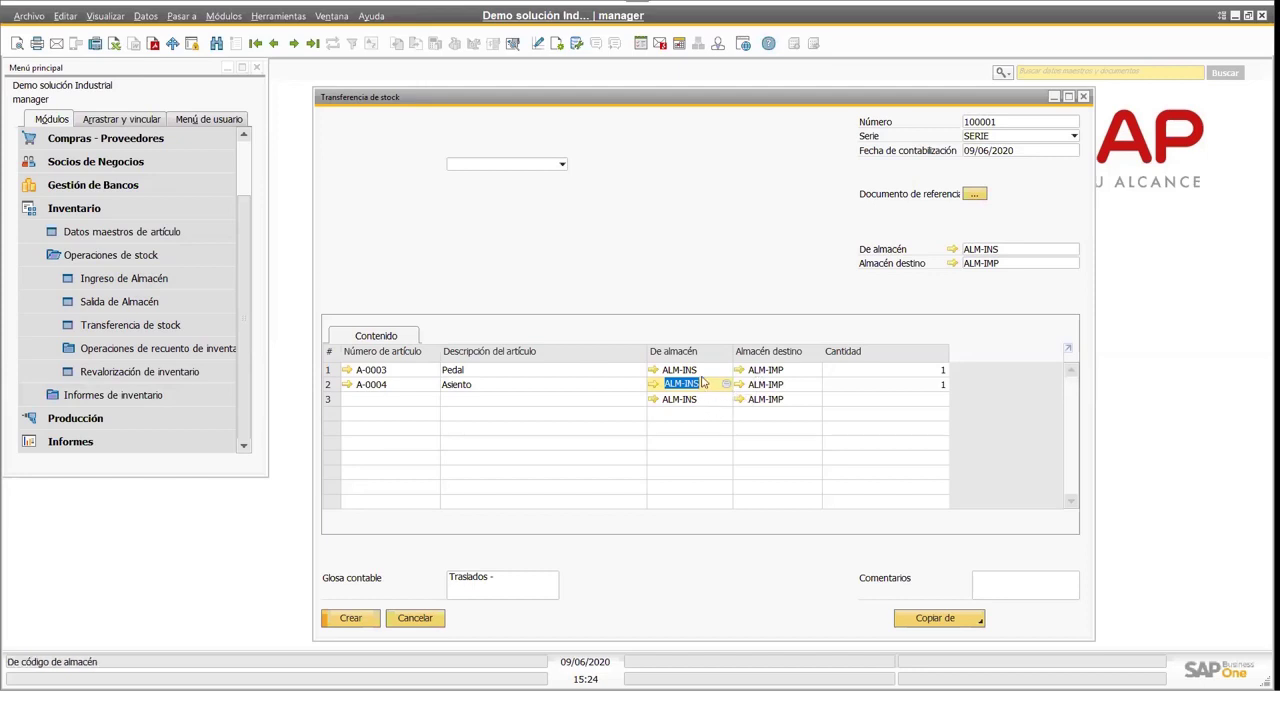
pyautogui.click(893, 368)
pyautogui.click(900, 386)
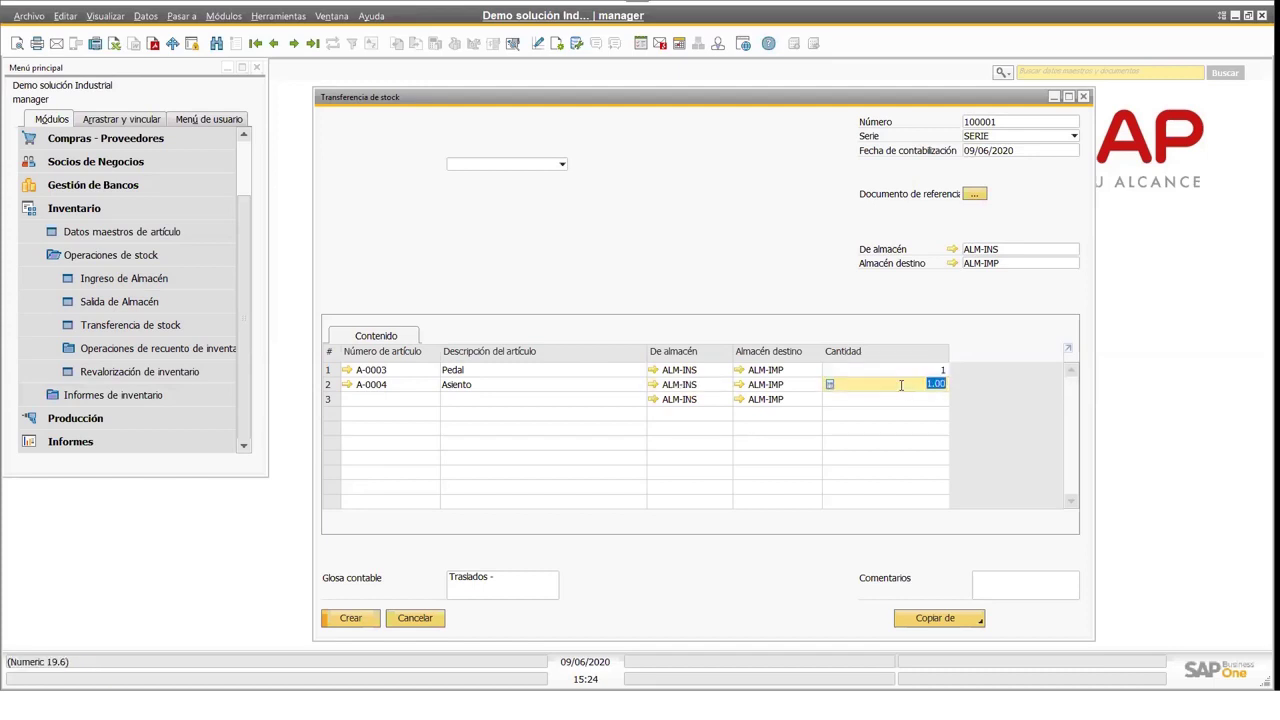
pyautogui.click(889, 370)
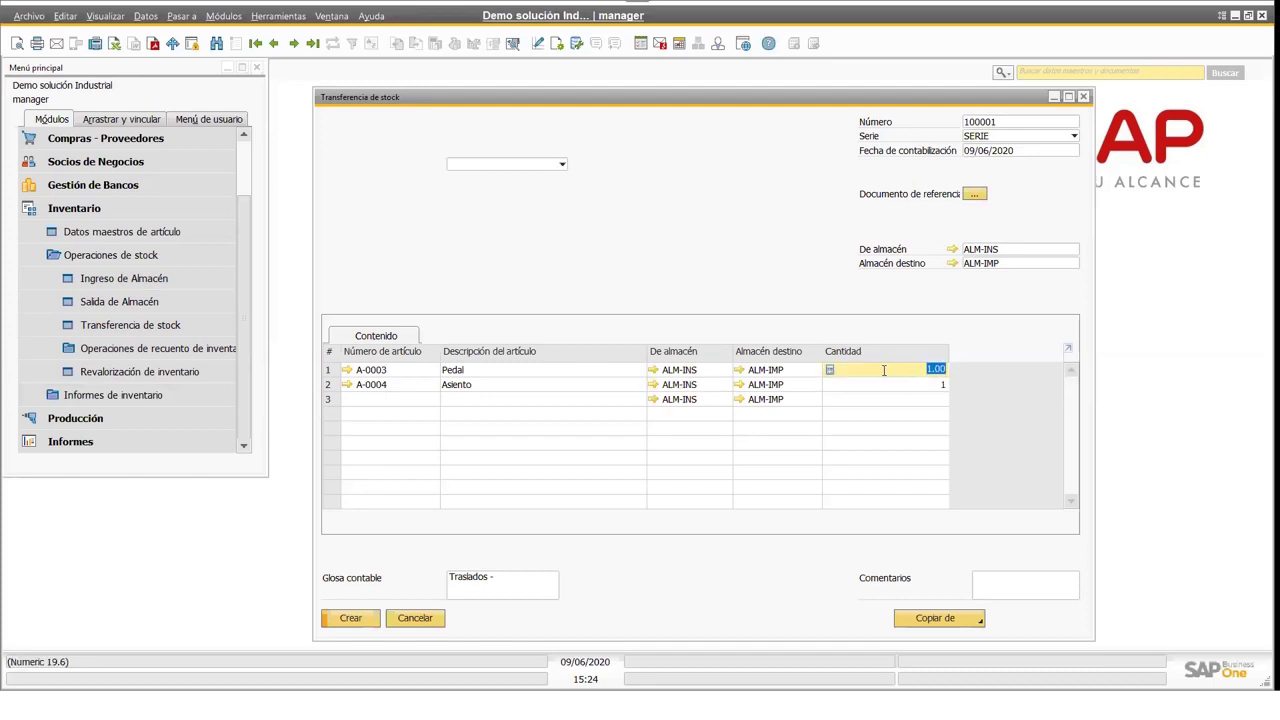
pyautogui.click(352, 620)
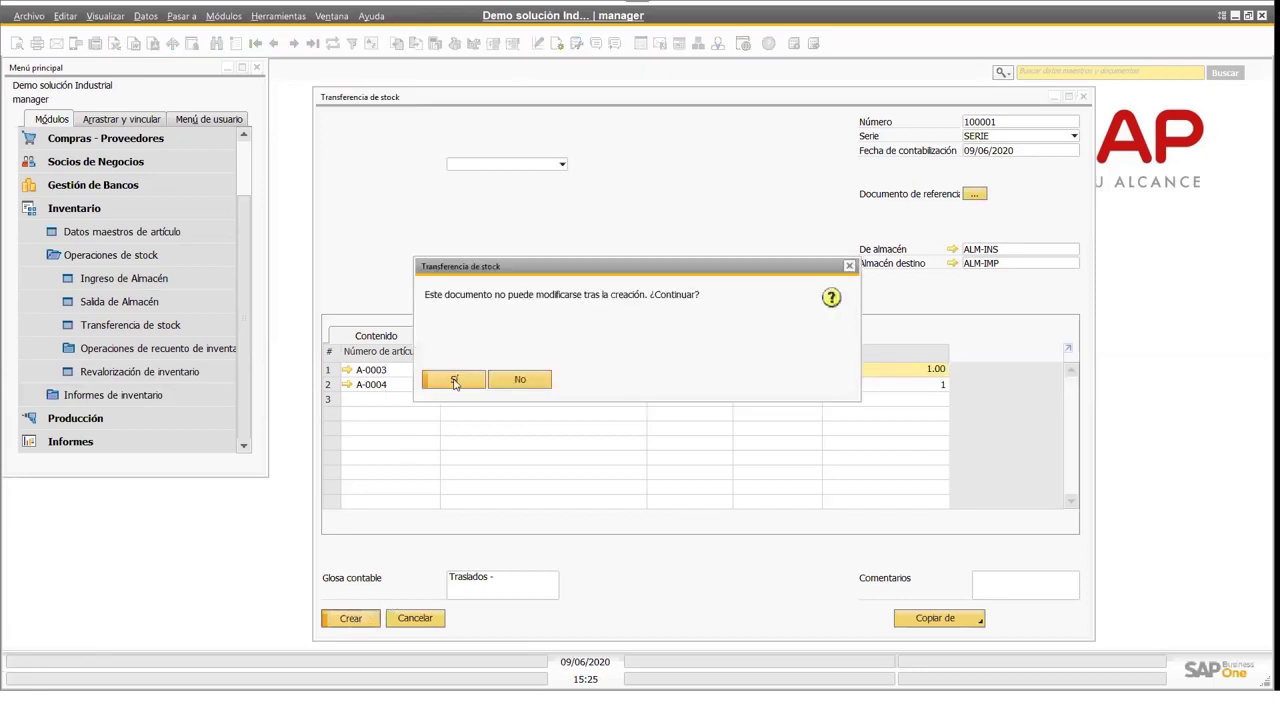
pyautogui.click(515, 385)
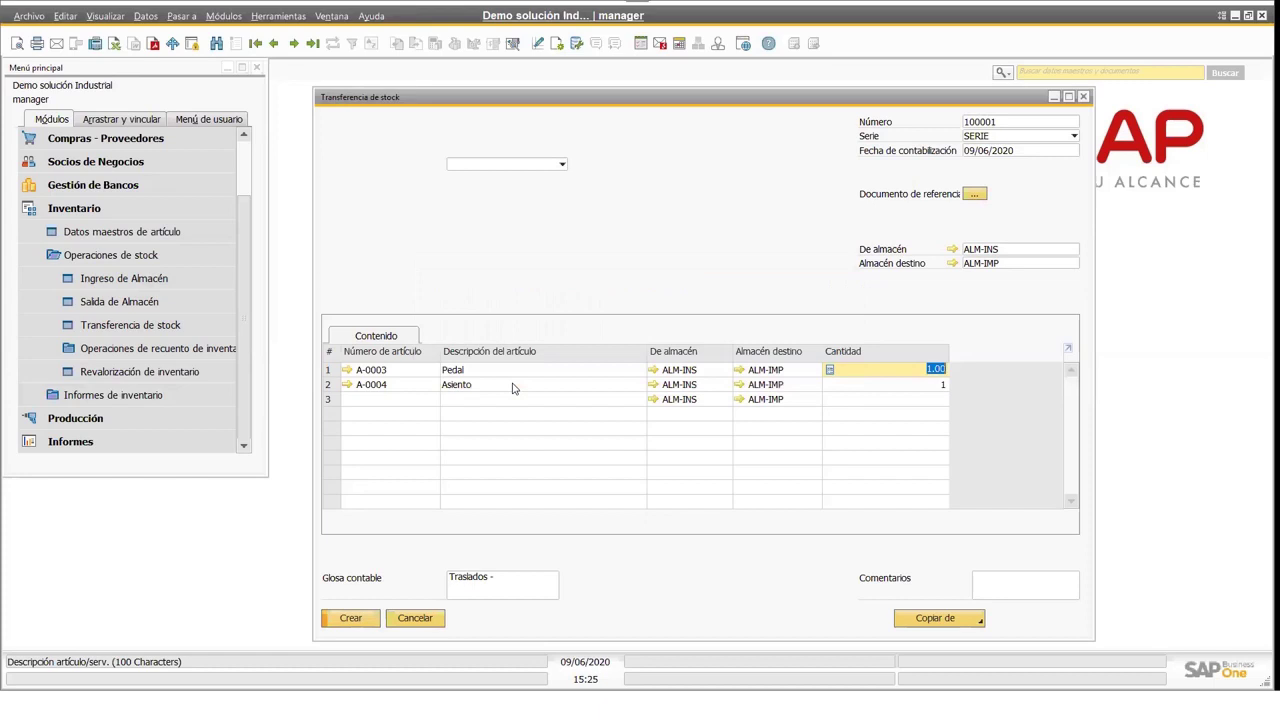
# - Open the Pedal's item master data from the transfer, check its stock per warehouse, and move the window aside
pyautogui.click(346, 370)
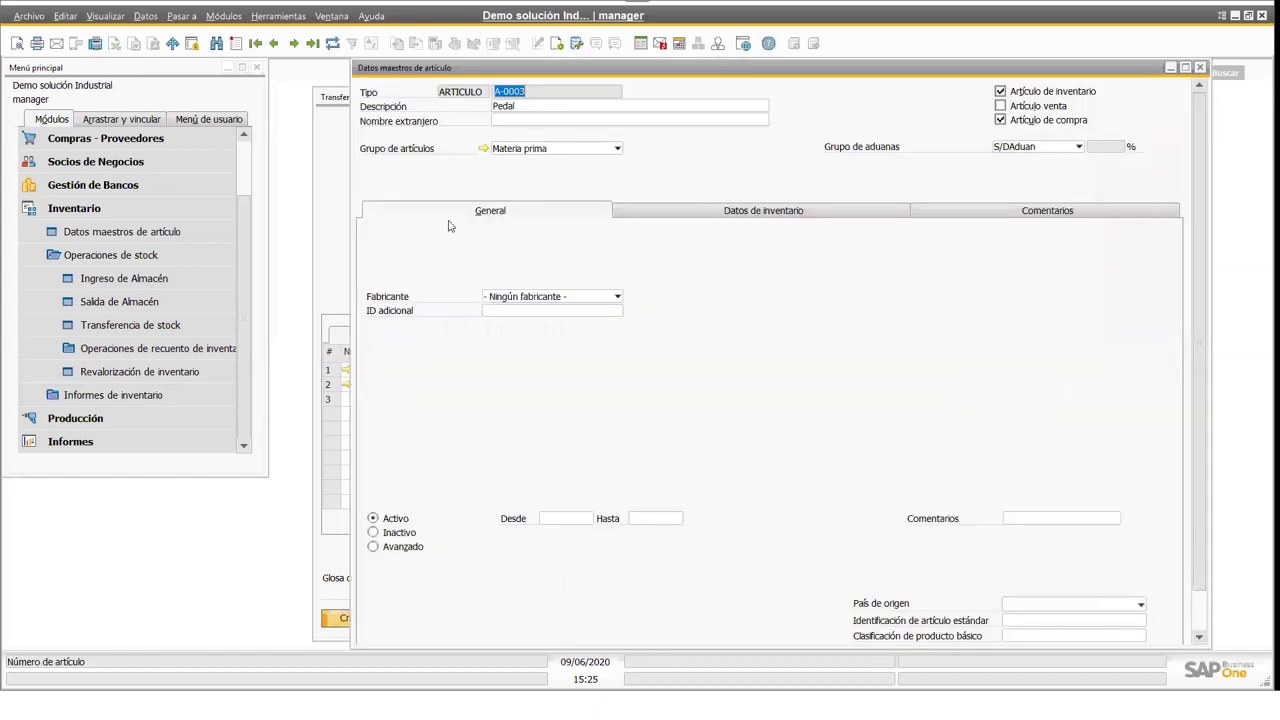
pyautogui.click(763, 211)
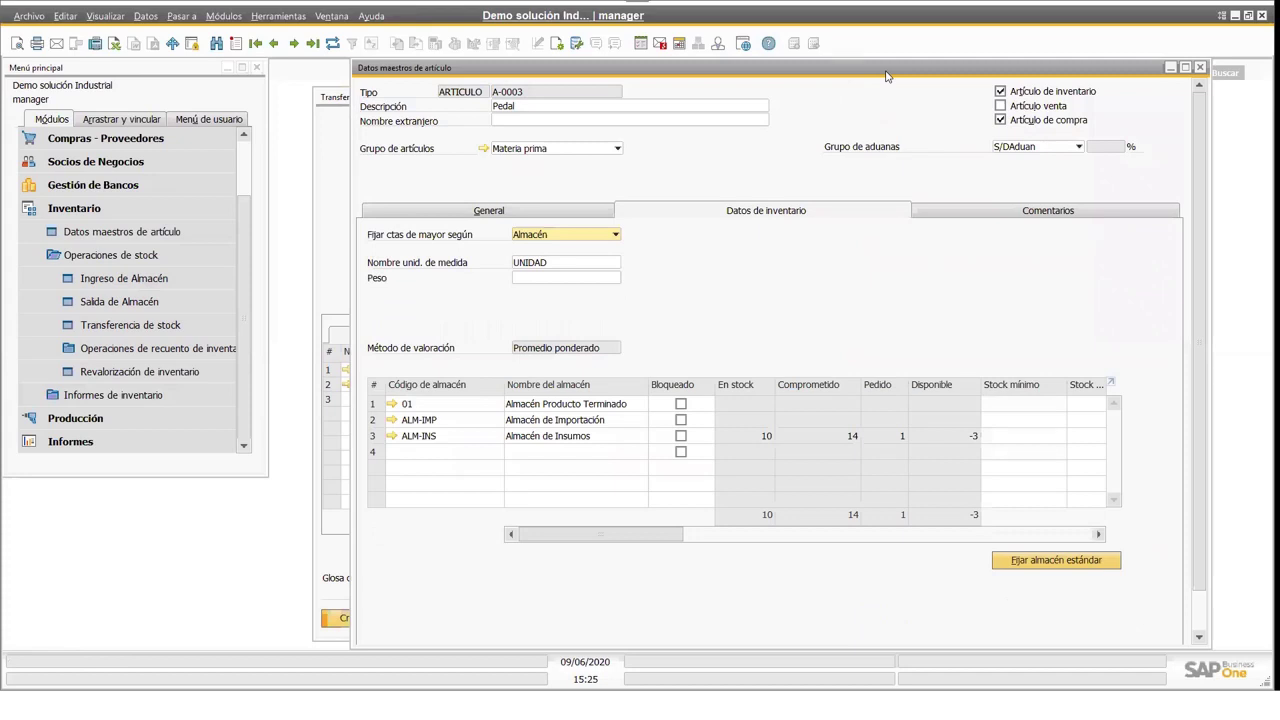
pyautogui.moveTo(885, 76); pyautogui.dragTo(536, 63)
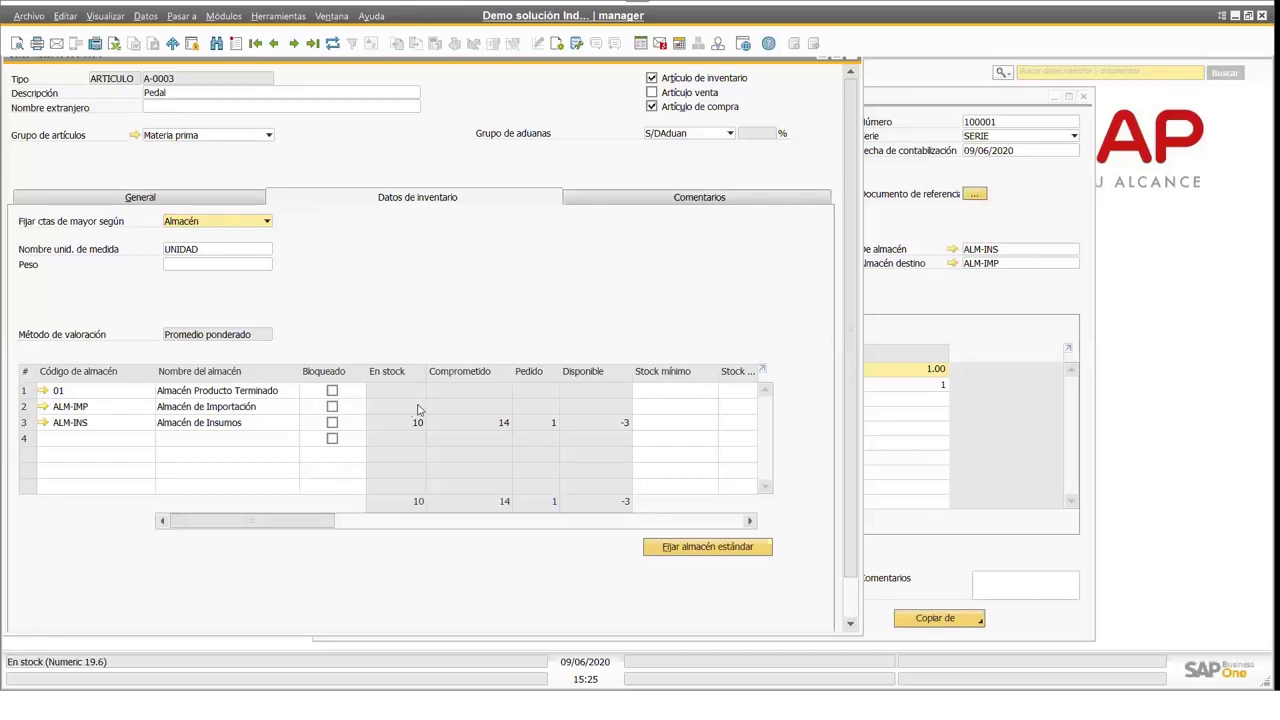
# - Return to the stock transfer from ALM-INS to ALM-IMP, create it and confirm its creation
pyautogui.click(920, 107)
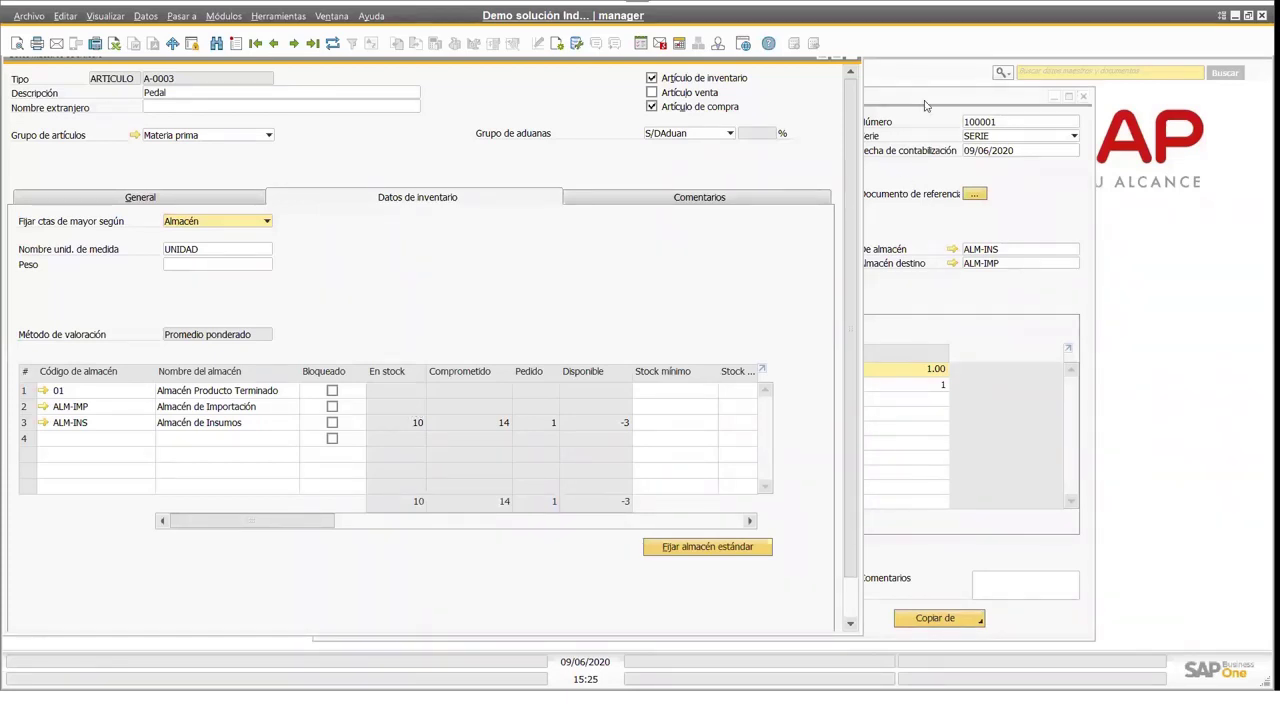
pyautogui.click(352, 618)
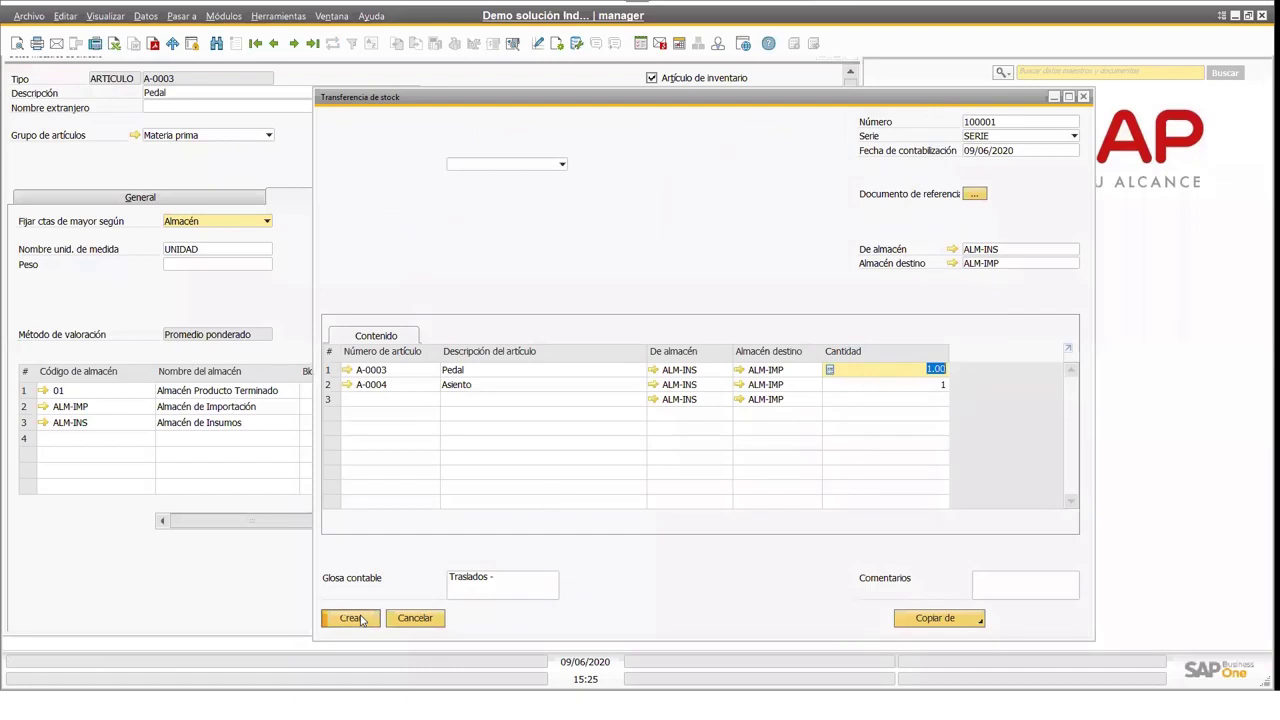
pyautogui.click(455, 380)
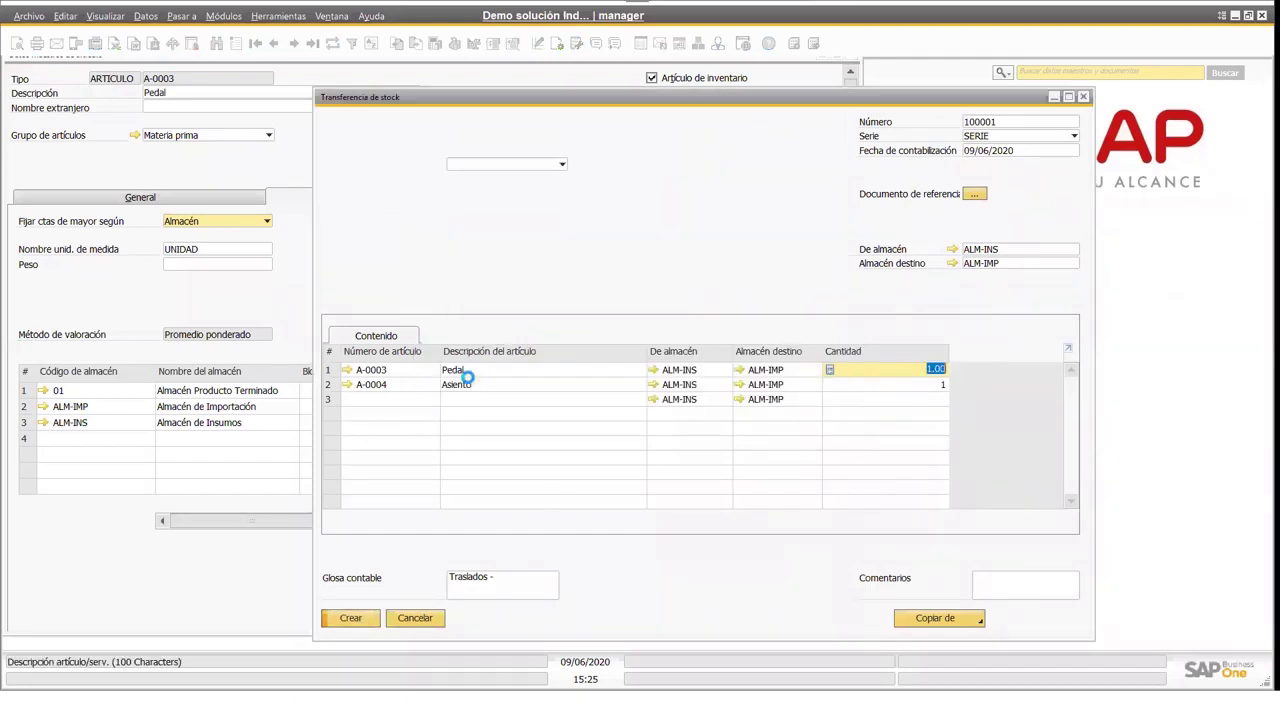
# - Refresh the Pedal's master data, check its stock in ALM-IMP and ALM-INS, and close it together with the stock transfer
pyautogui.click(293, 80)
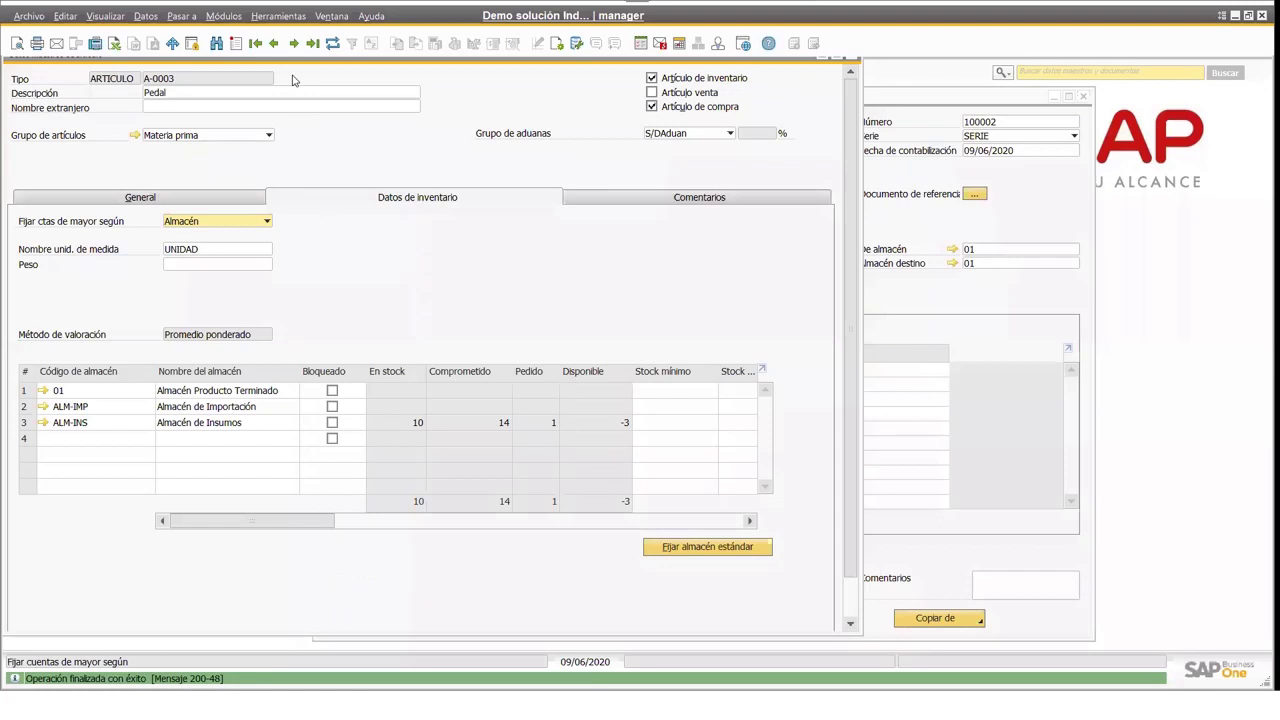
pyautogui.click(333, 45)
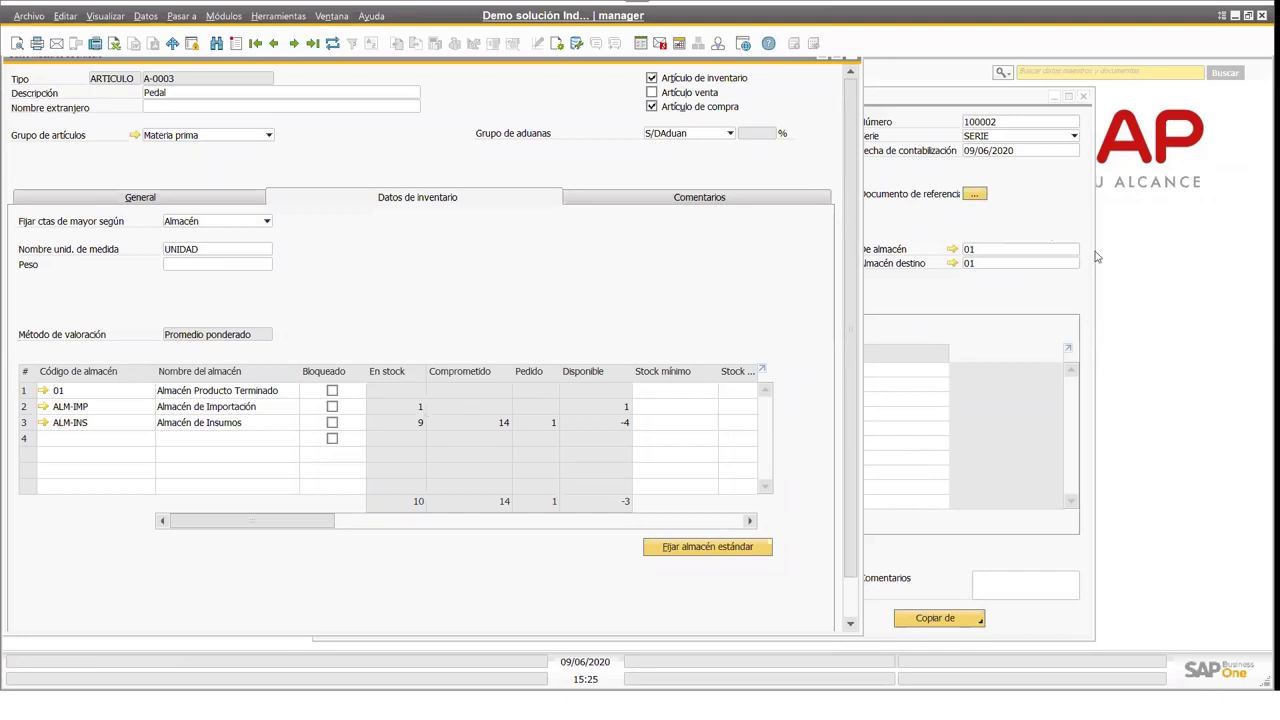
pyautogui.click(1051, 227)
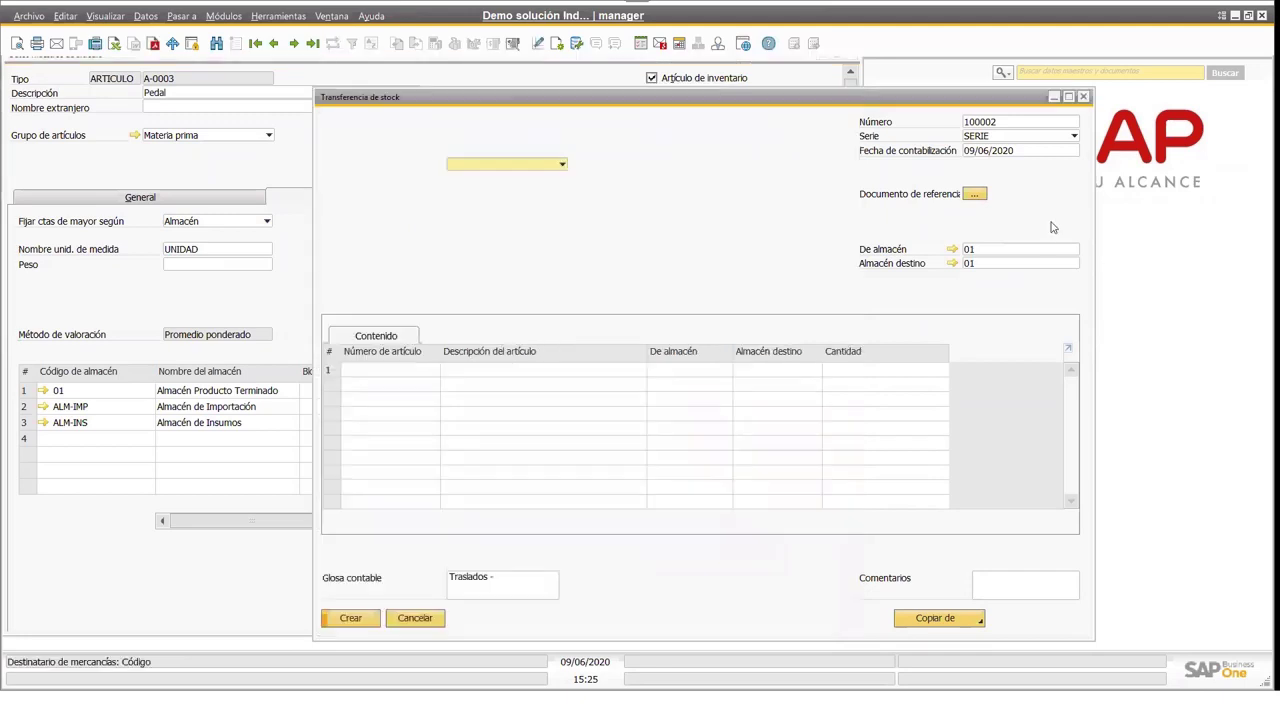
pyautogui.click(1084, 97)
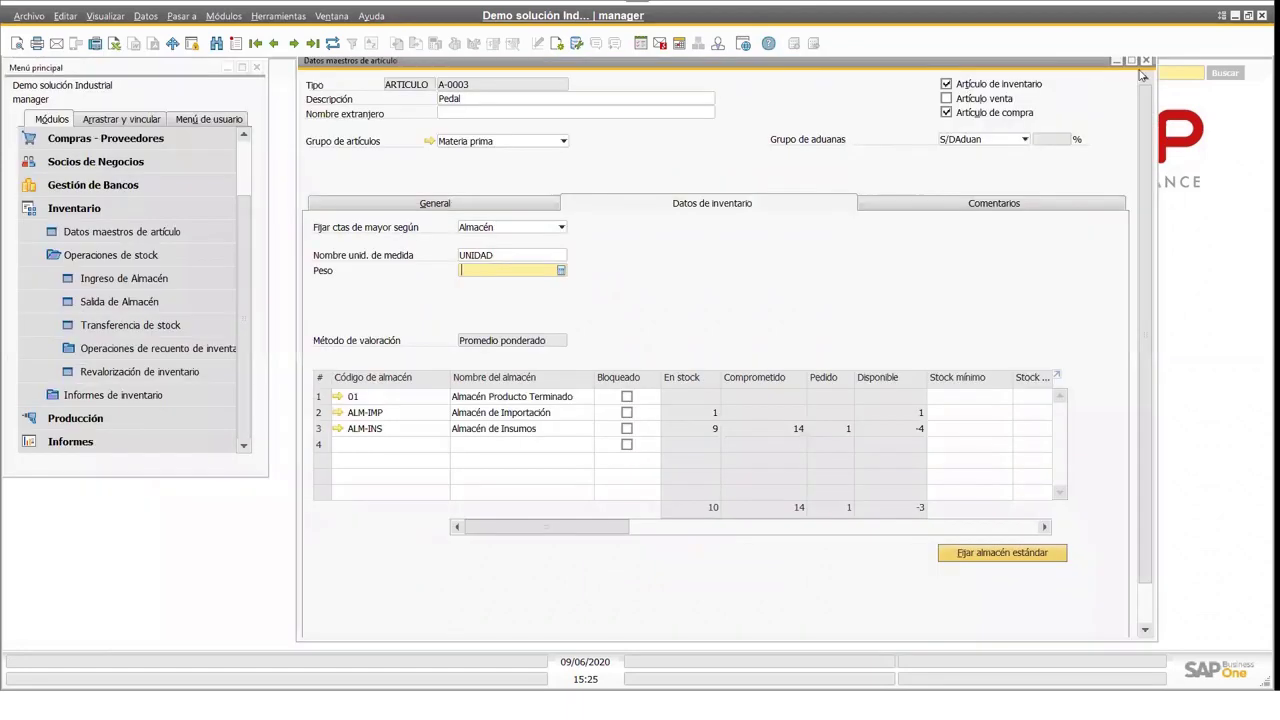
pyautogui.click(1148, 62)
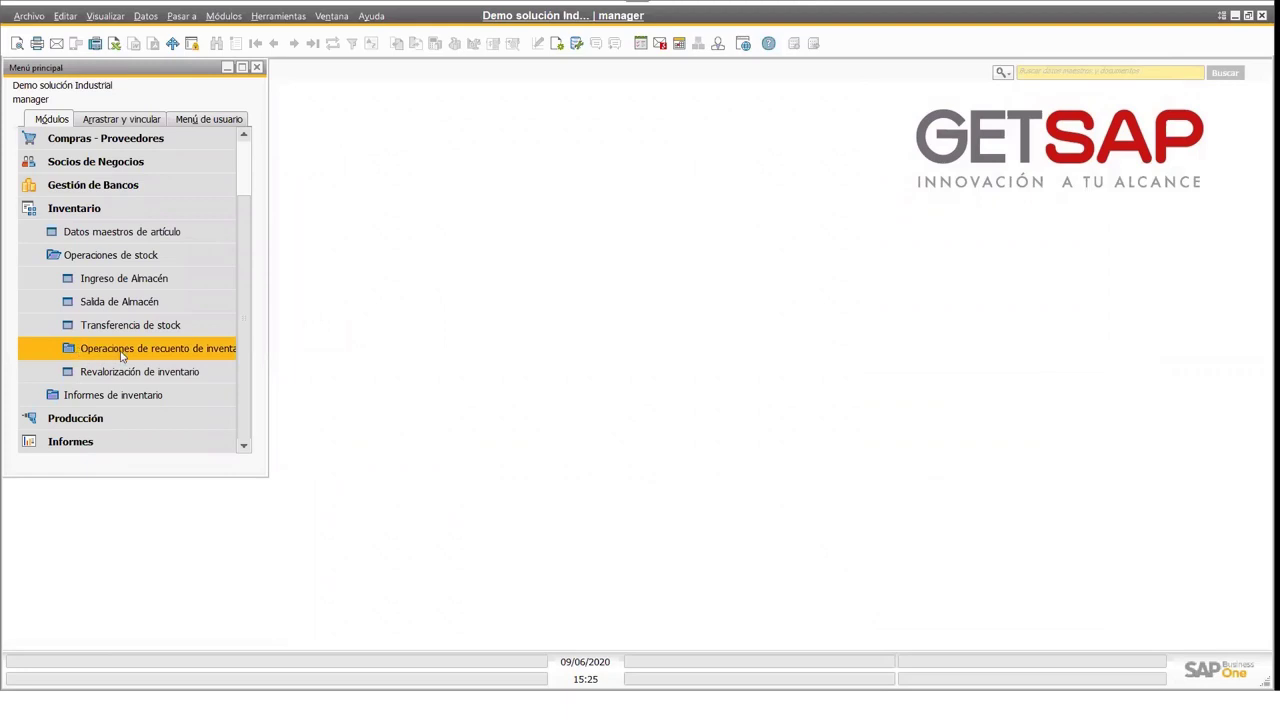
# - Start a new inventory revaluation (Revalorización de inventario) and move and enlarge its window to show more columns
pyautogui.click(204, 371)
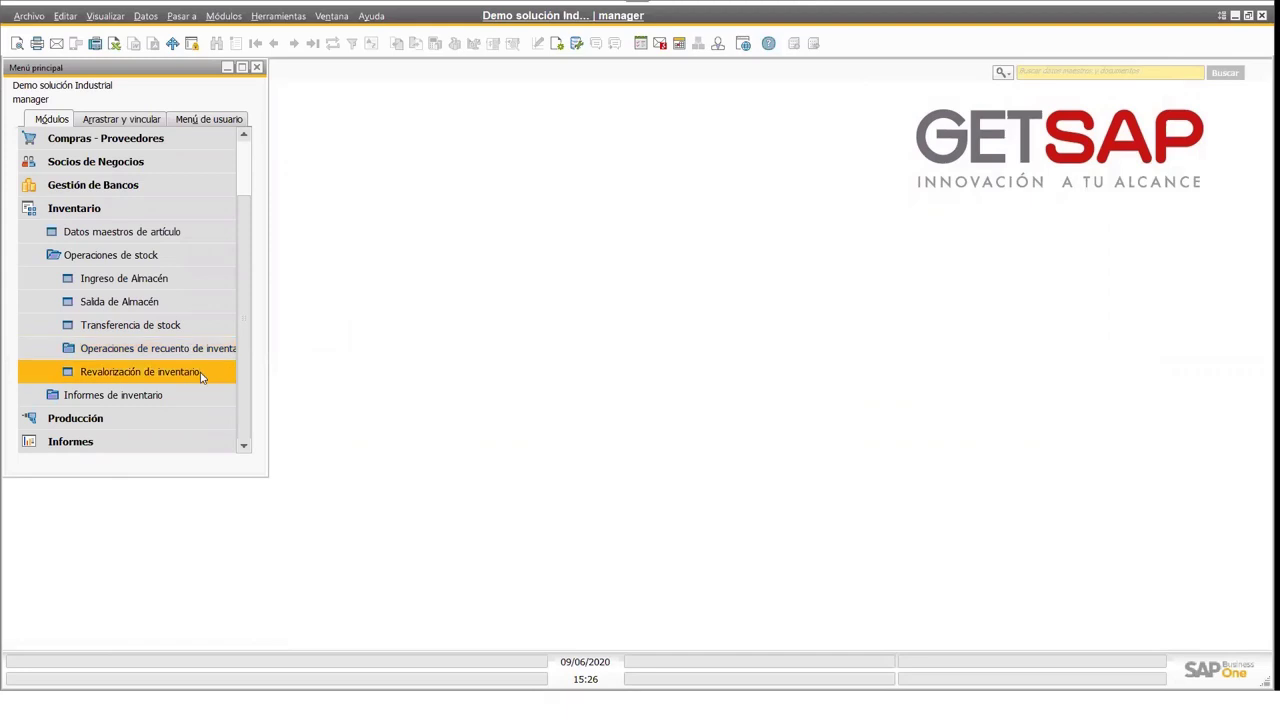
pyautogui.click(150, 376)
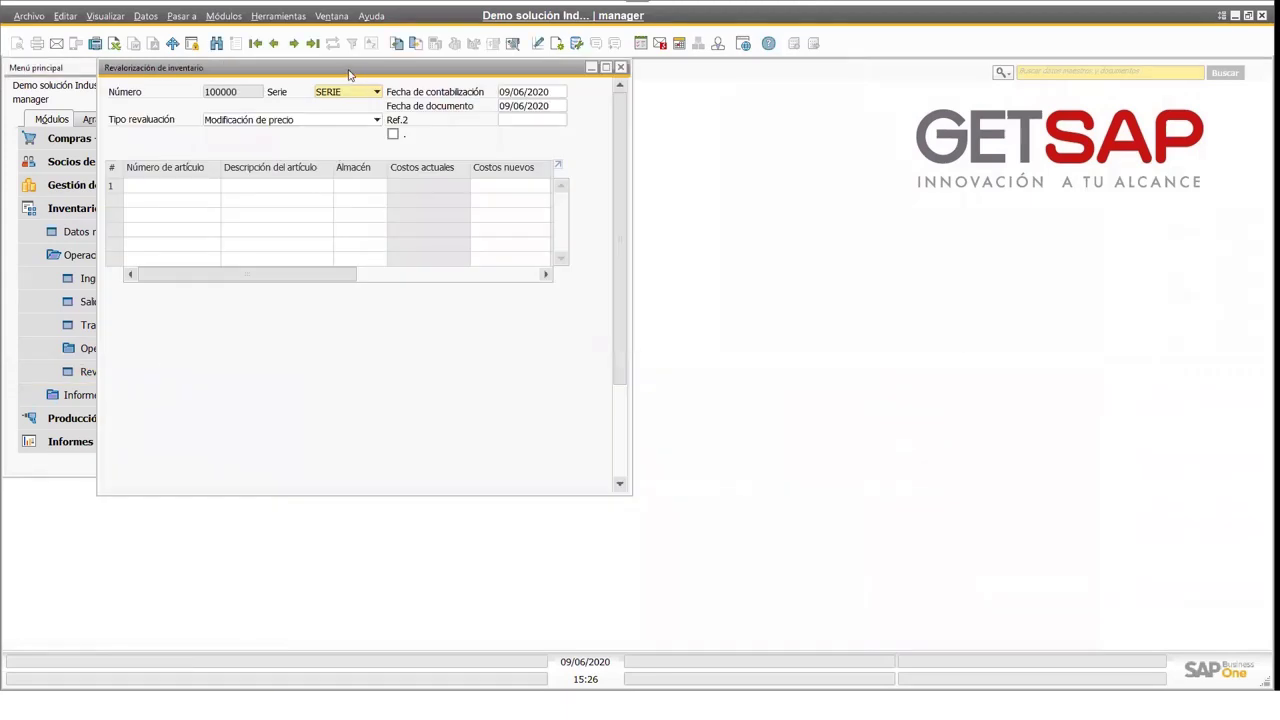
pyautogui.moveTo(349, 73); pyautogui.dragTo(581, 98)
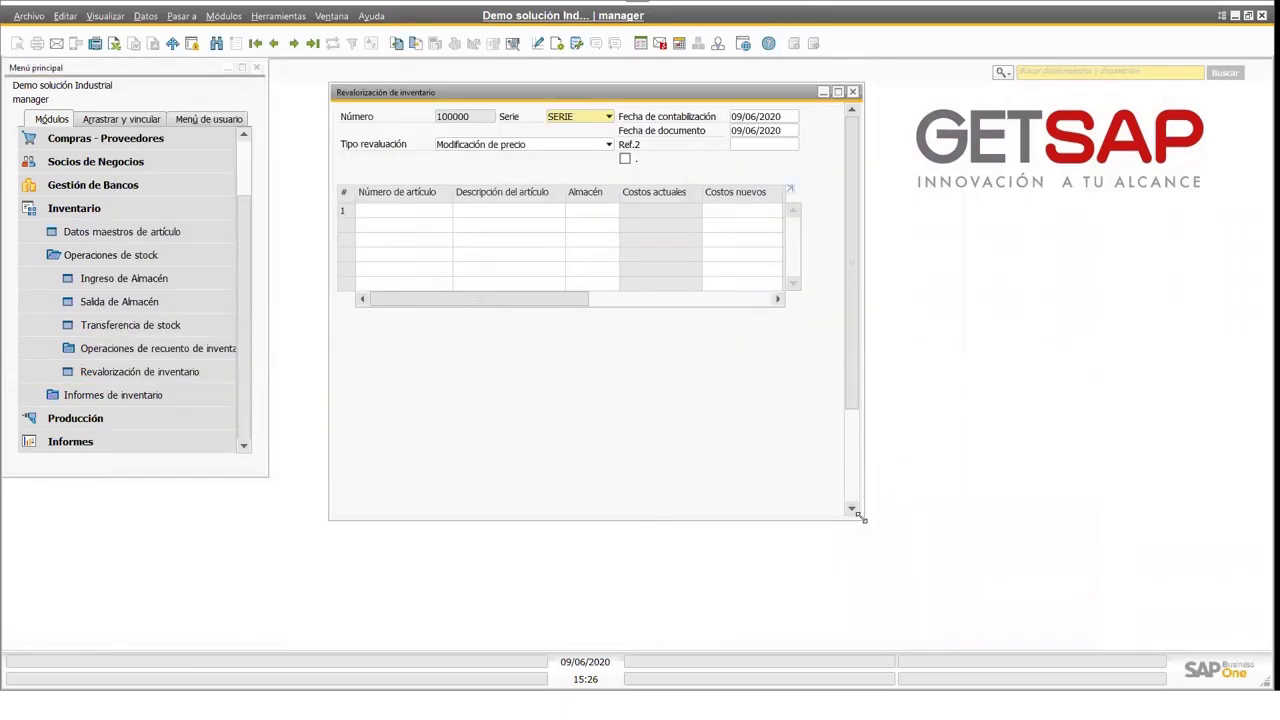
pyautogui.moveTo(862, 518); pyautogui.dragTo(1105, 593)
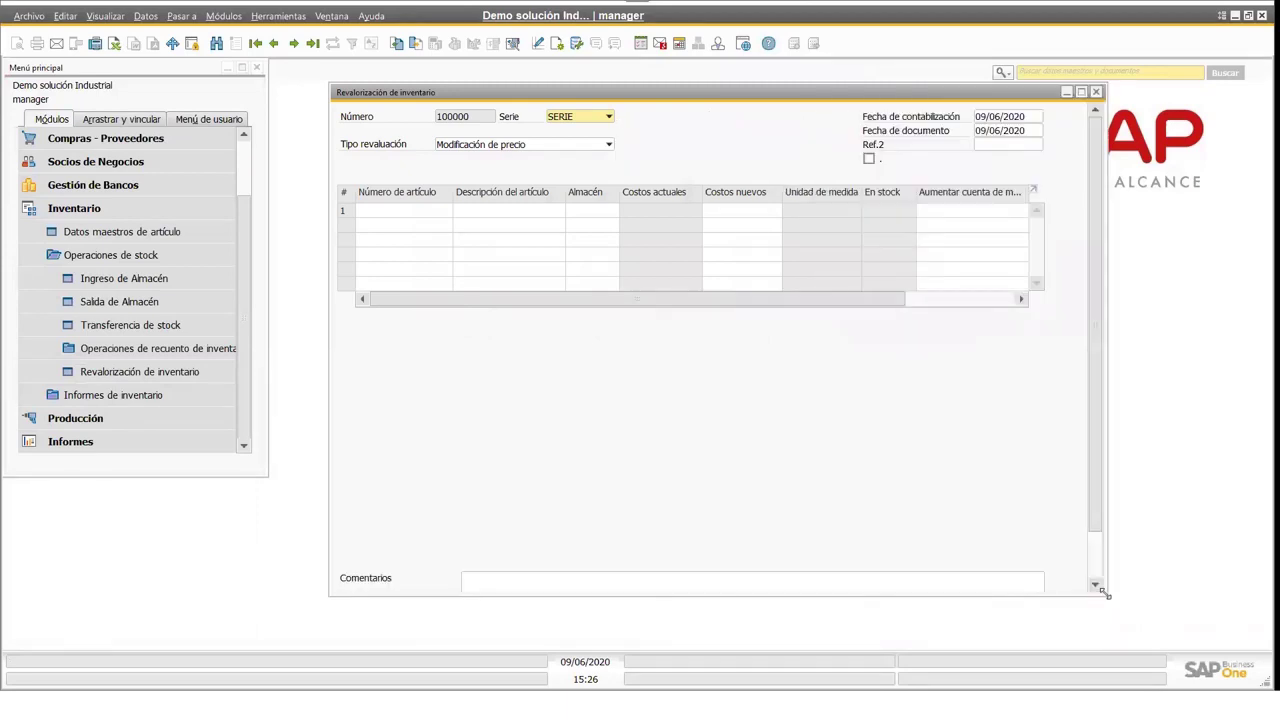
# - Add the Pedal (A-0003) to the revaluation and set its warehouse to ALM-INS
pyautogui.click(416, 210)
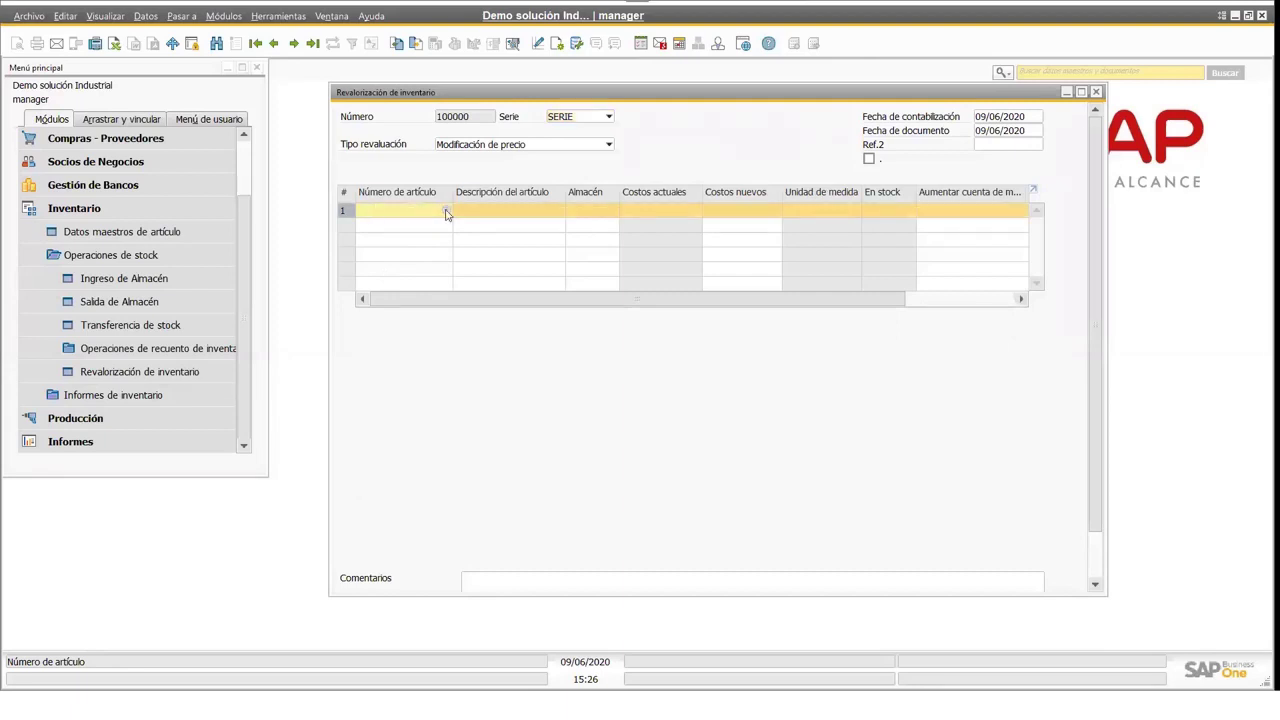
pyautogui.click(446, 212)
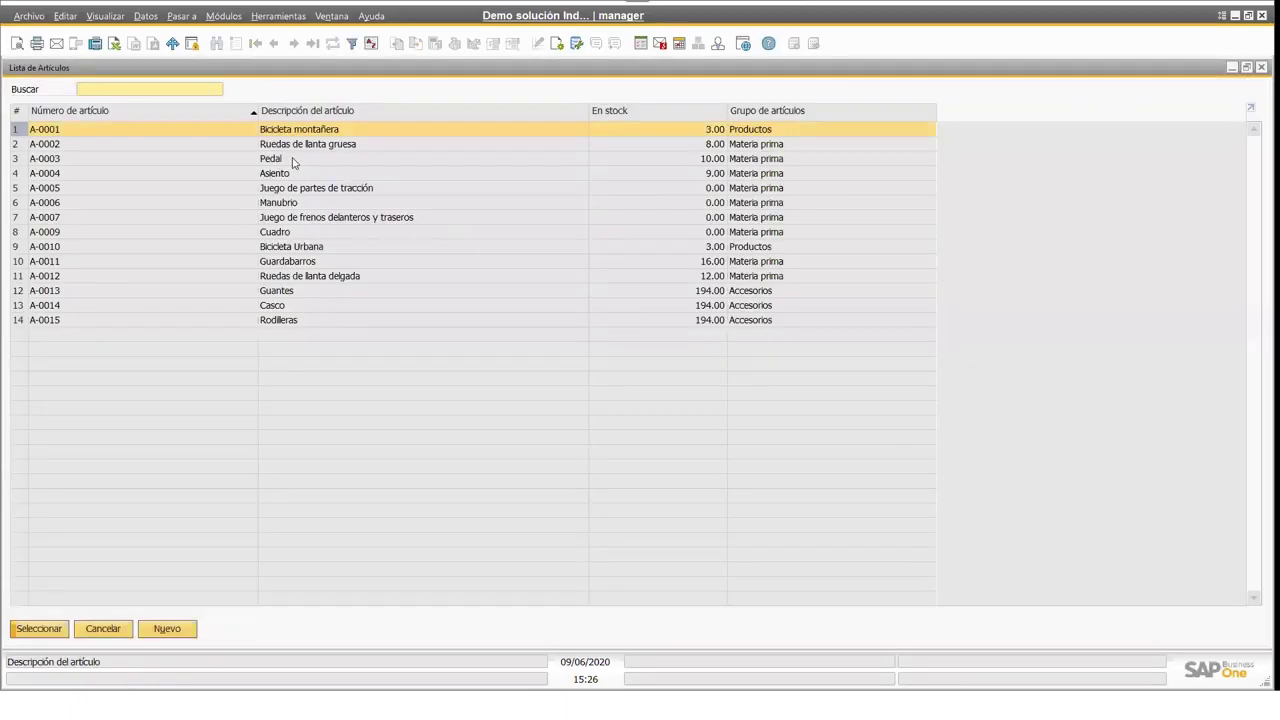
pyautogui.doubleClick(293, 163)
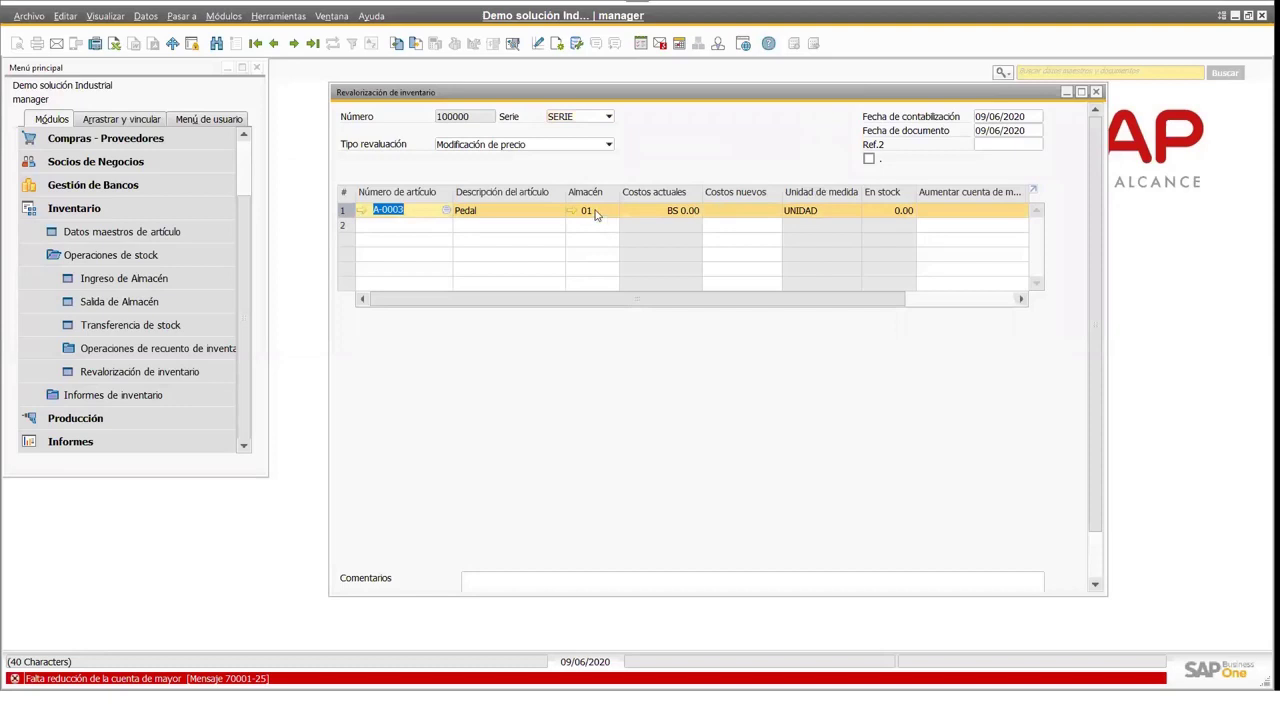
pyautogui.click(605, 212)
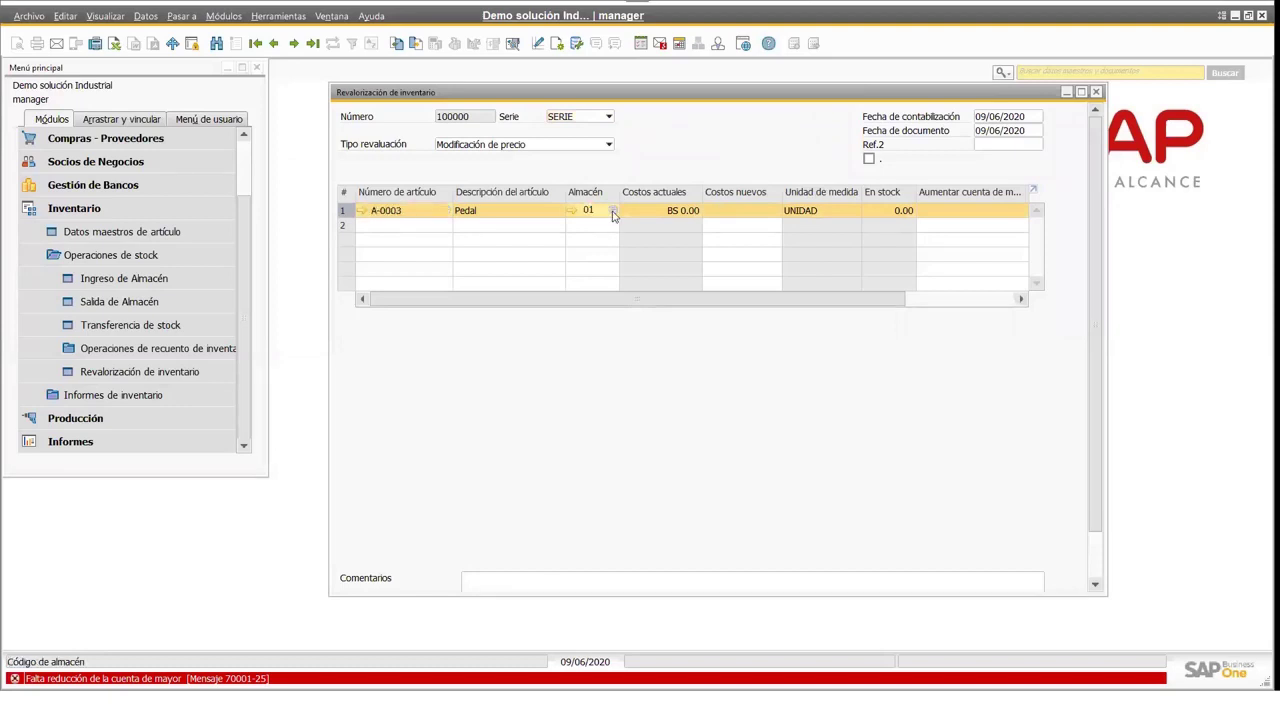
pyautogui.click(613, 211)
pyautogui.doubleClick(316, 237)
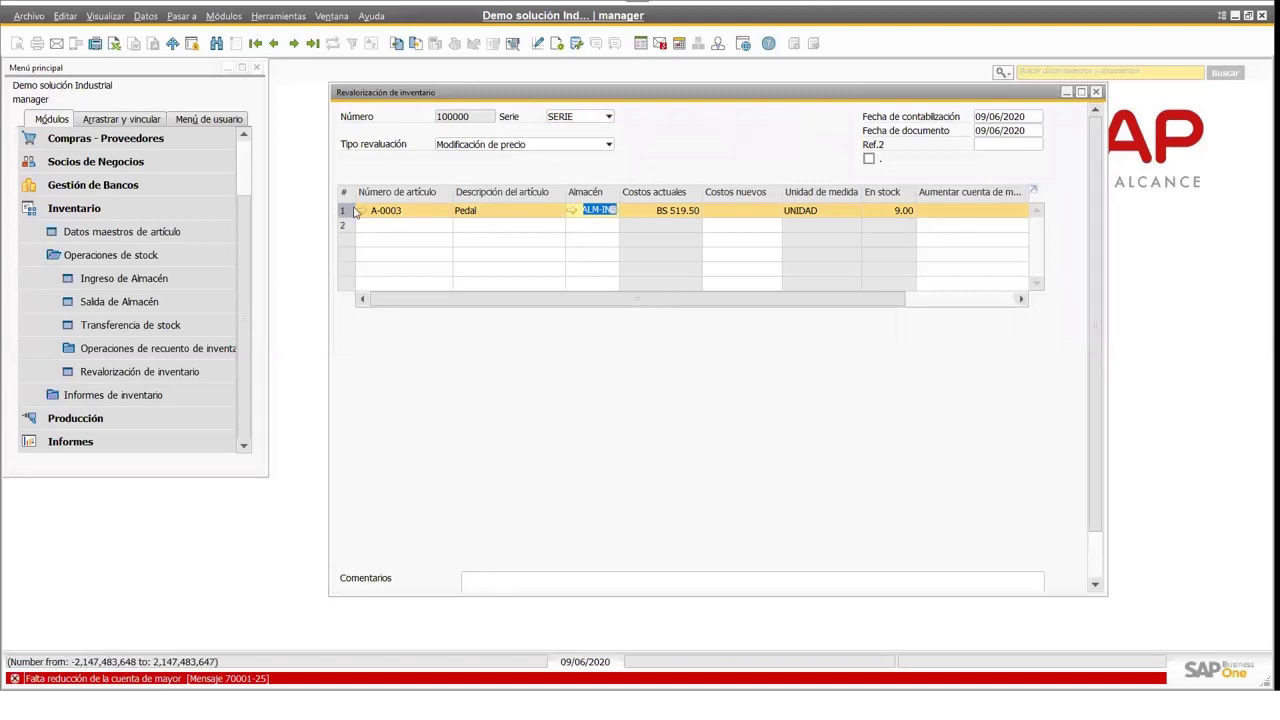
# - Open the Pedal's master data from the revaluation line and check its item cost per warehouse
pyautogui.click(364, 212)
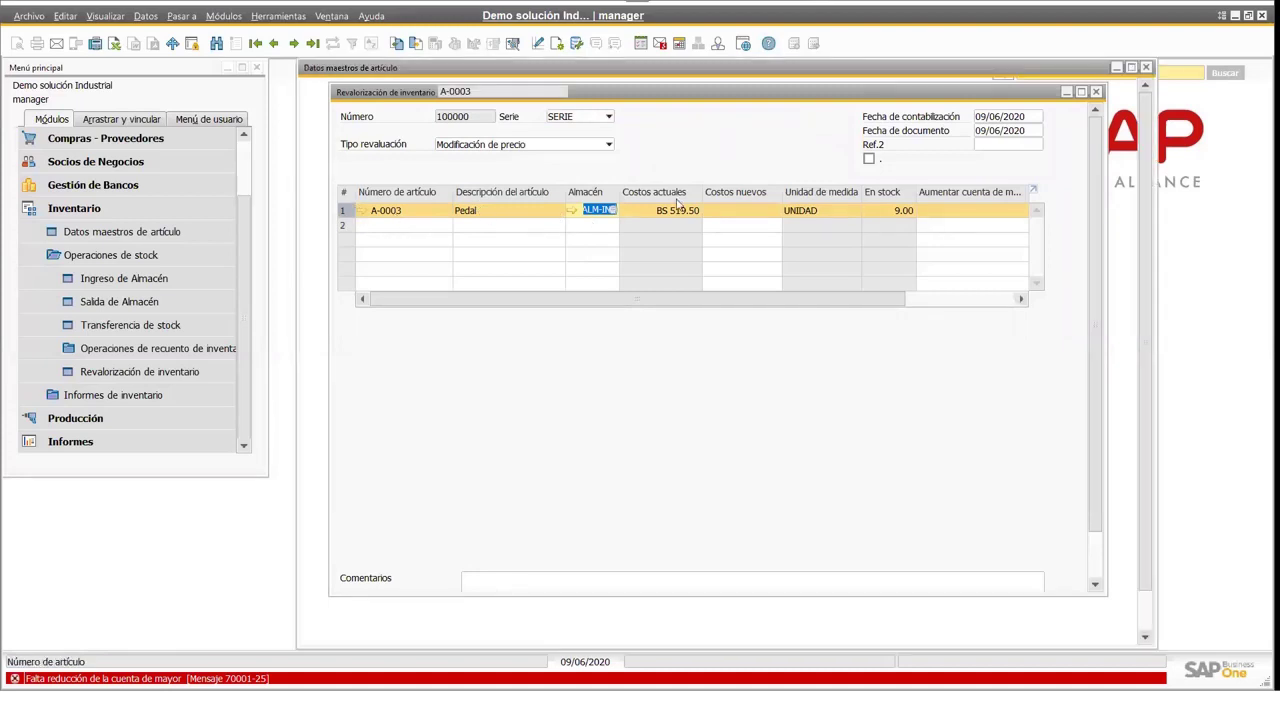
pyautogui.click(706, 212)
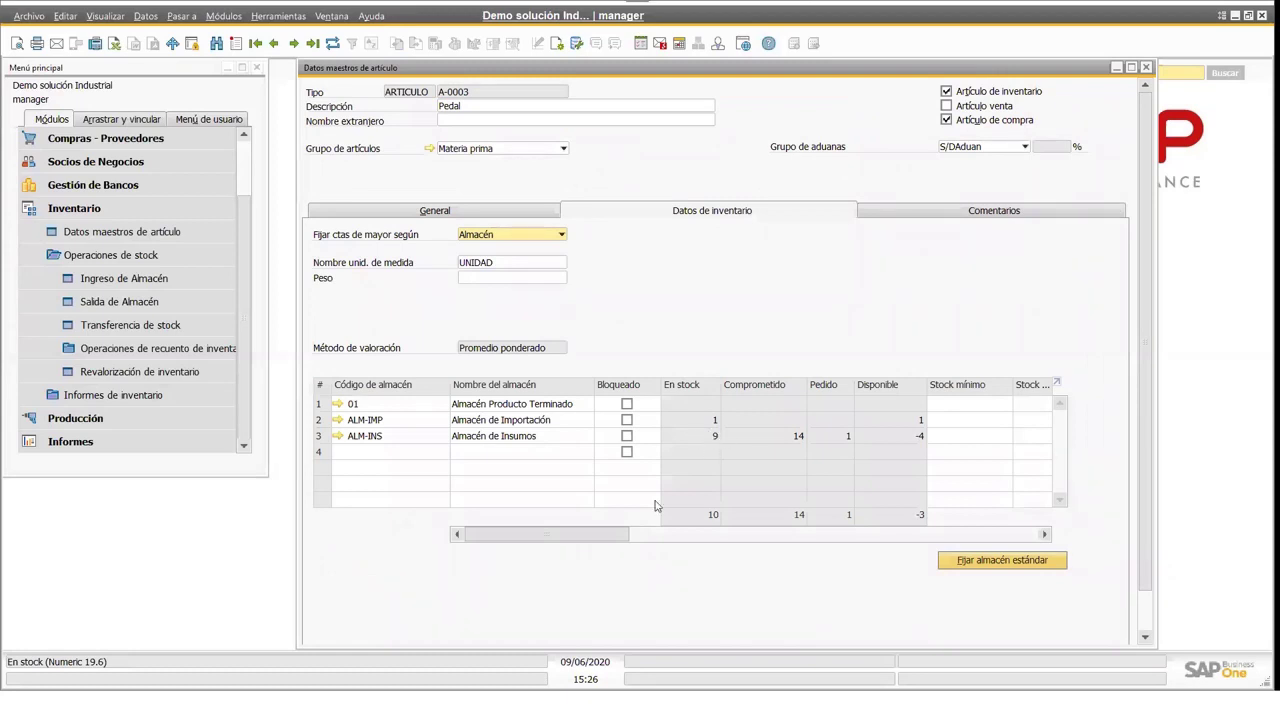
pyautogui.moveTo(603, 536); pyautogui.dragTo(711, 540)
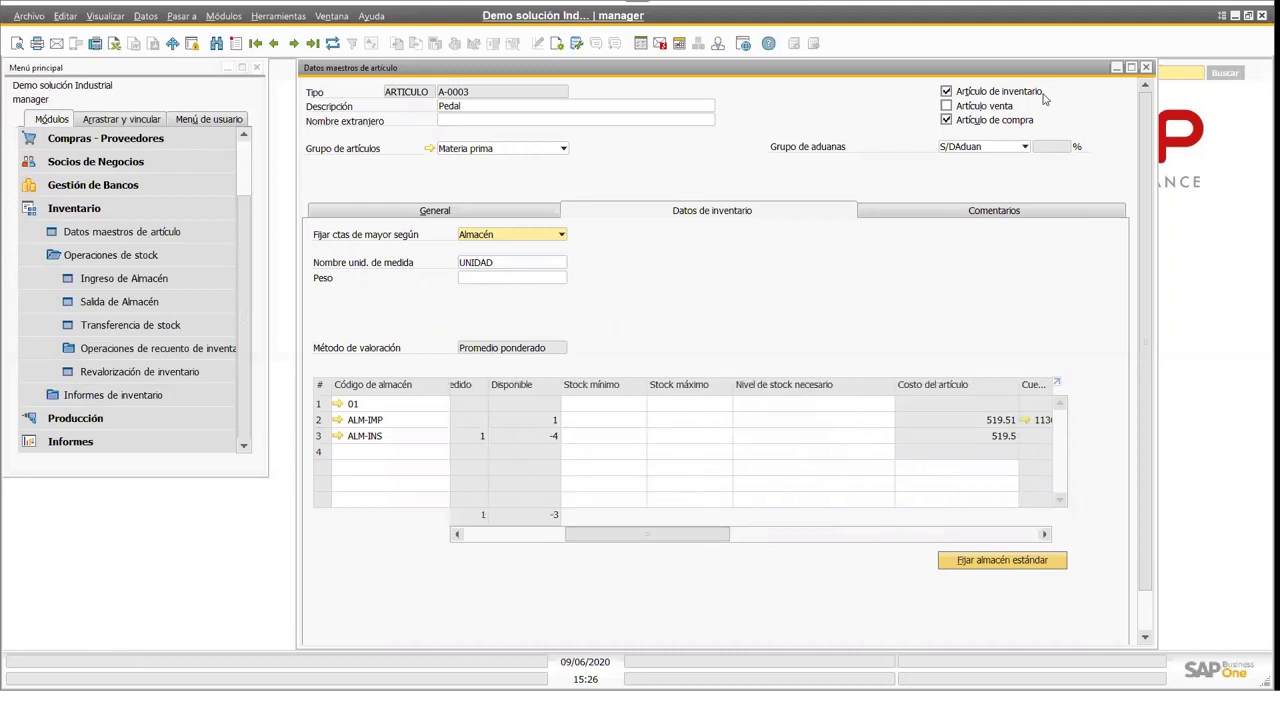
# - Compare the Pedal's ALM-INS item cost in its master data with the current cost on the inventory revaluation line
pyautogui.moveTo(1013, 70); pyautogui.dragTo(747, 69)
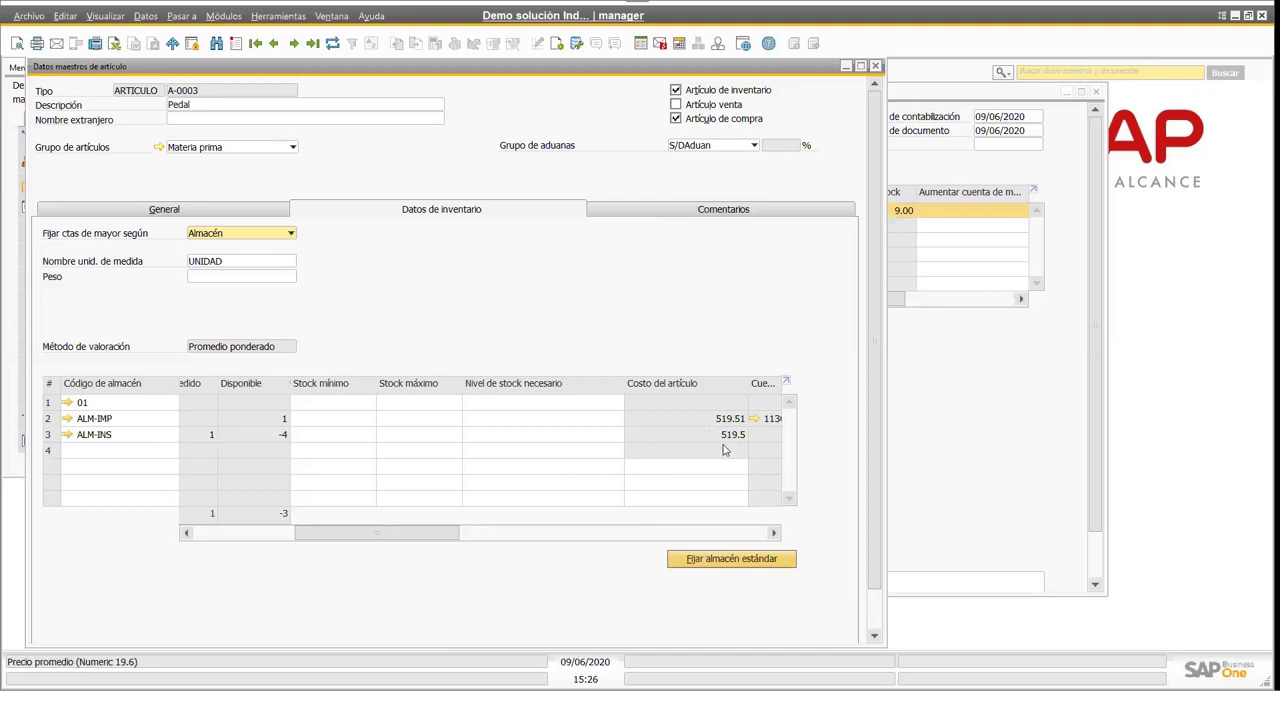
pyautogui.click(975, 95)
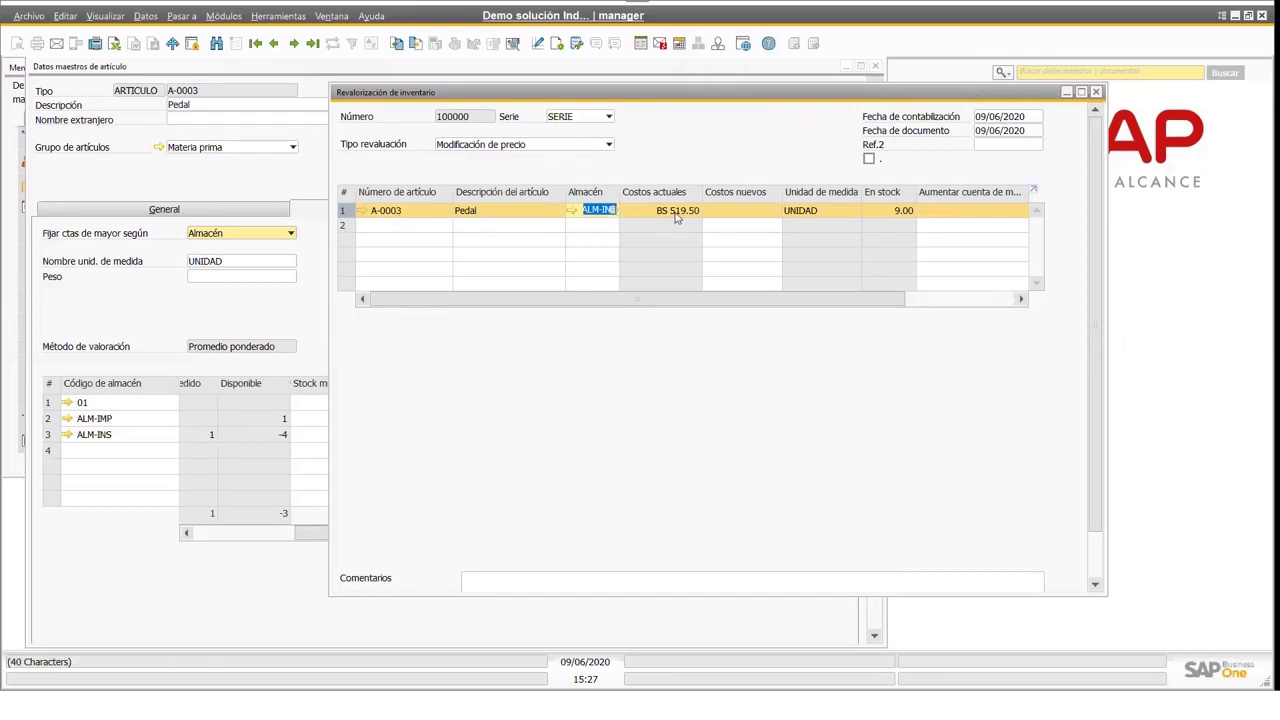
pyautogui.click(307, 78)
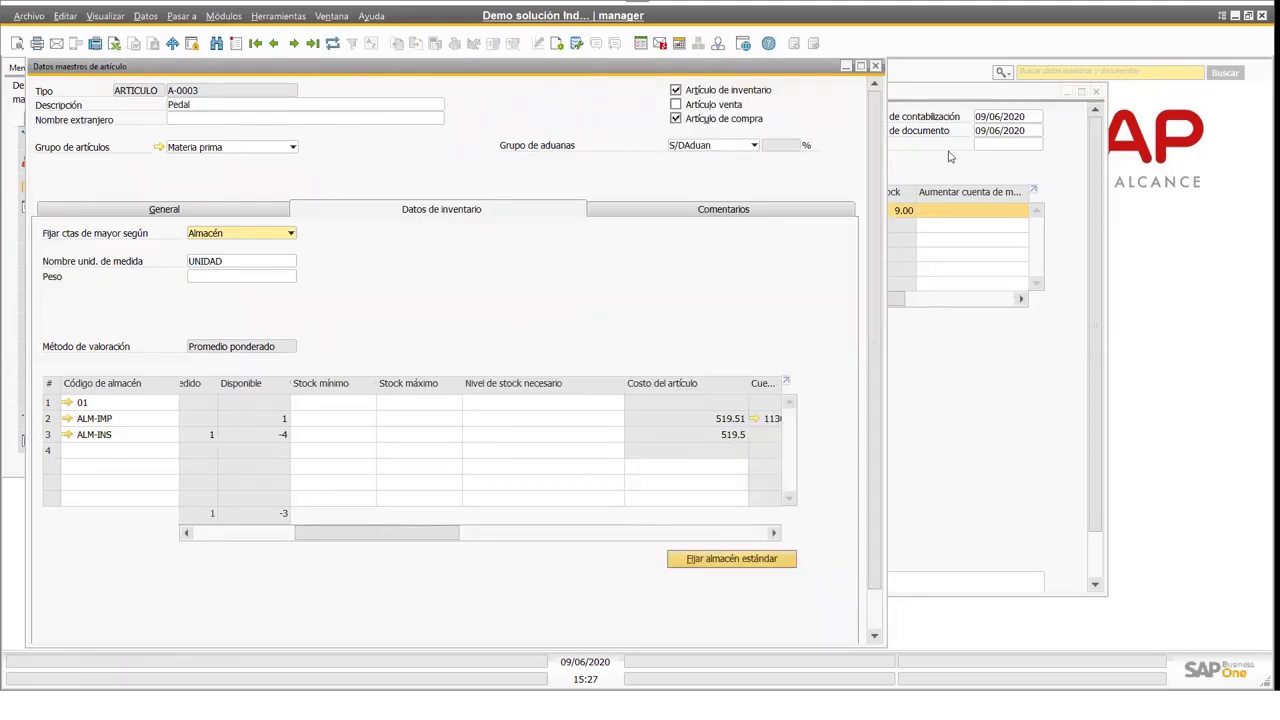
pyautogui.click(897, 145)
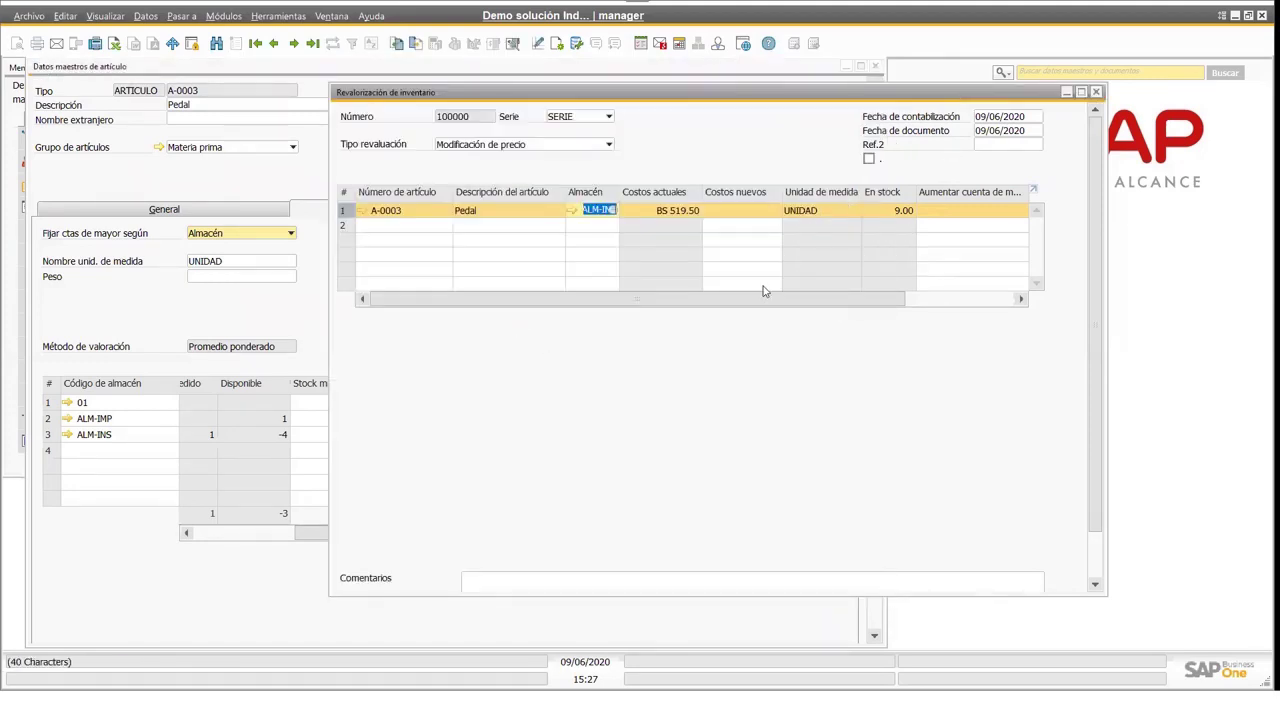
# - Set the new cost (Costos nuevos) of the Pedal line in the revaluation to 520
pyautogui.click(741, 211)
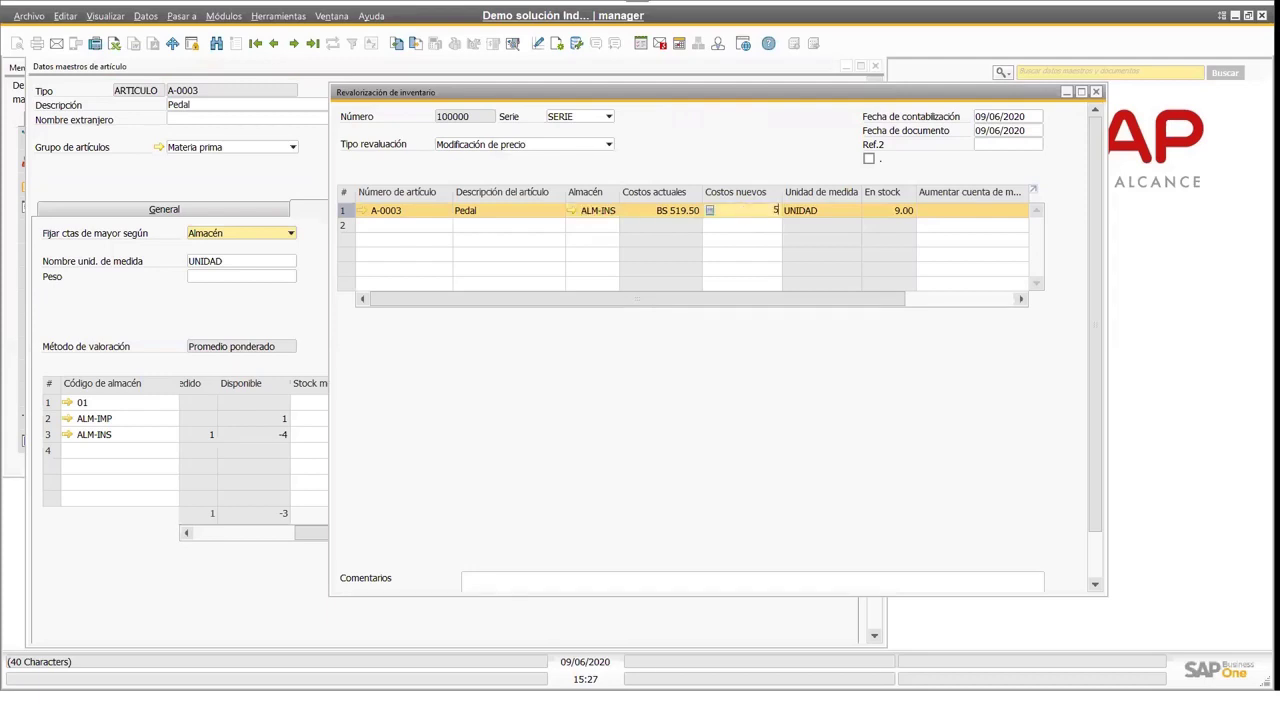
pyautogui.write('520')
pyautogui.press('Tab')
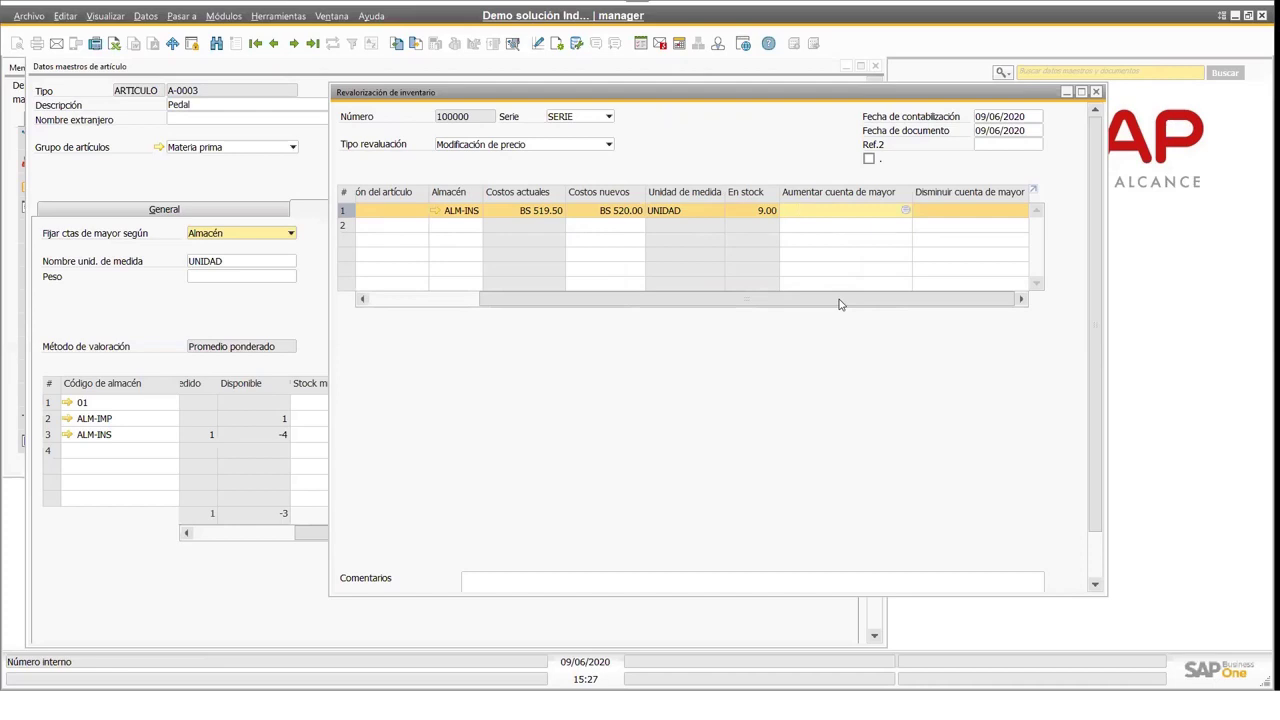
# - Search the account list for "ajus" and assign Ajuste de inventario as the Pedal line's increase account (Aumentar cuenta de mayor)
pyautogui.click(905, 212)
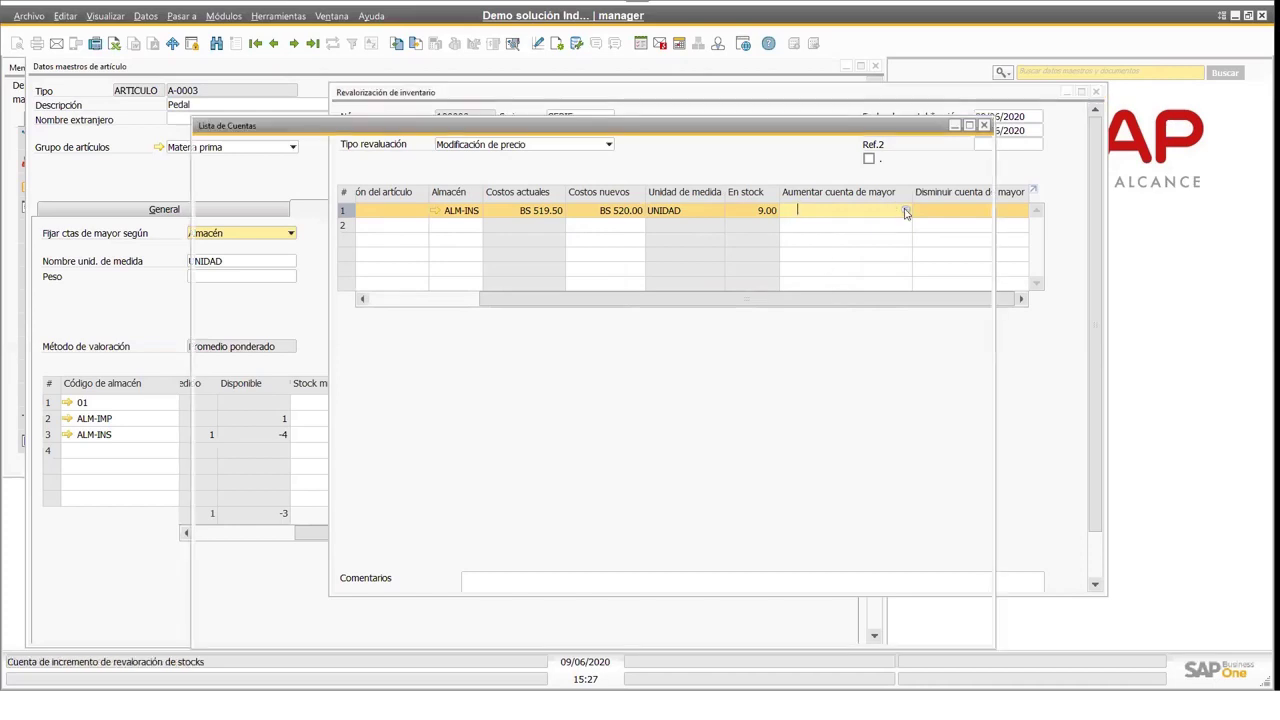
pyautogui.doubleClick(480, 172)
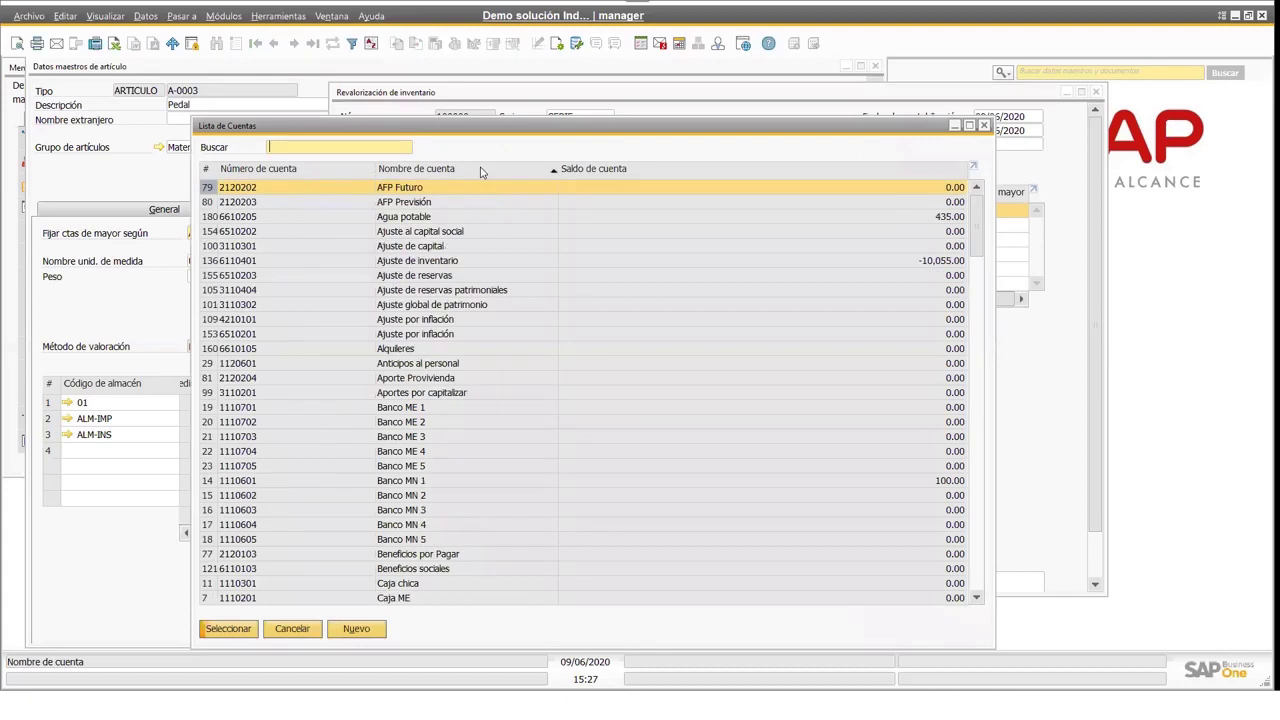
pyautogui.write('ajus')
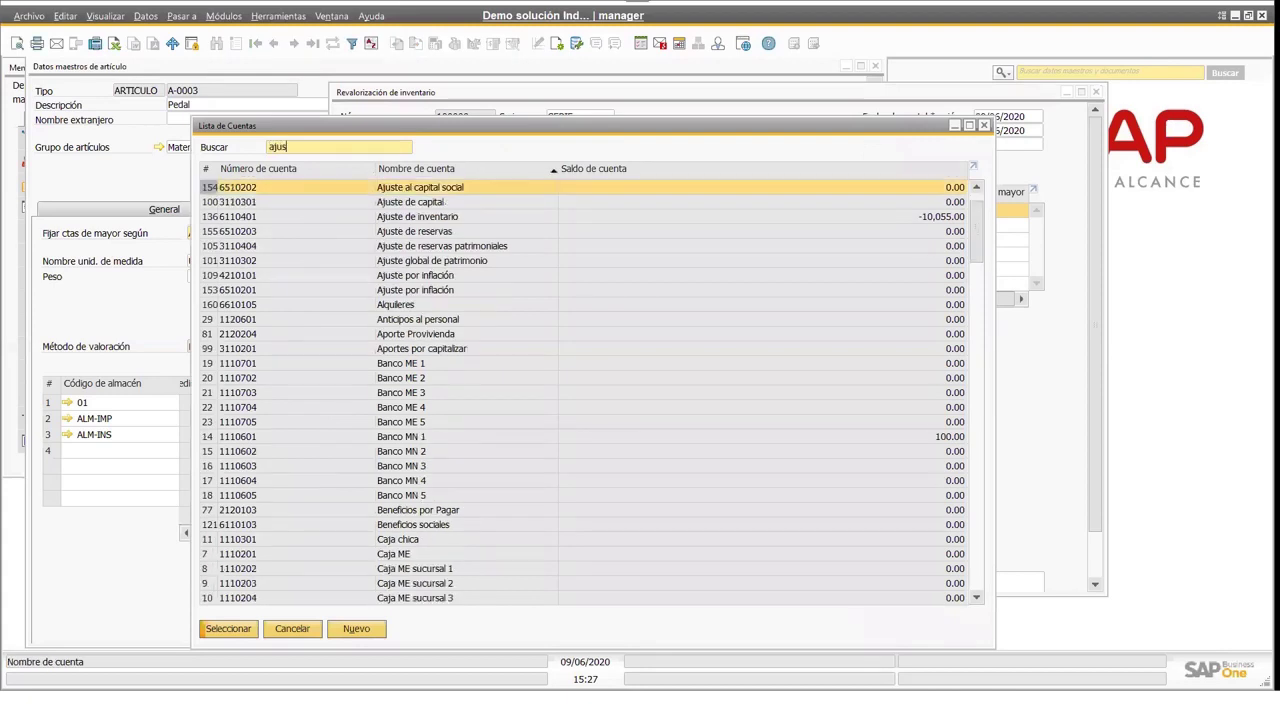
pyautogui.doubleClick(455, 216)
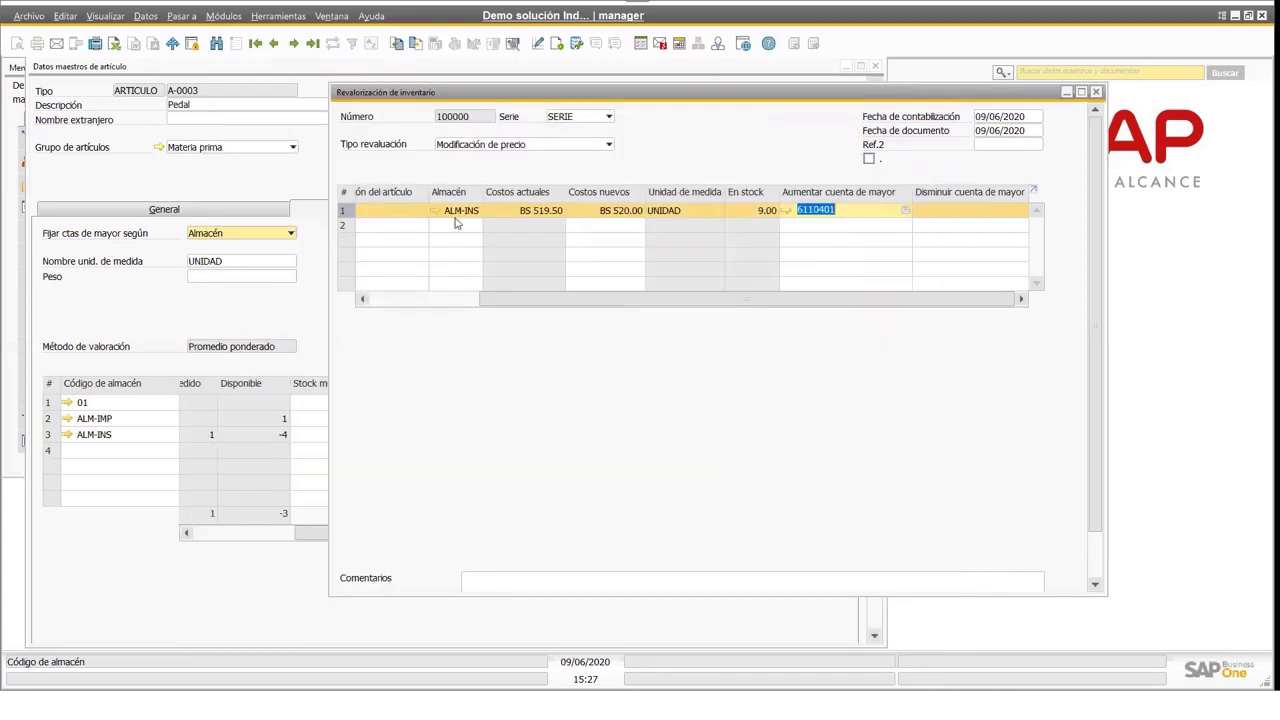
# - Assign Ajuste de inventario as the Pedal line's decrease account (Disminuir cuenta de mayor), finding it with "ajus"
pyautogui.click(947, 213)
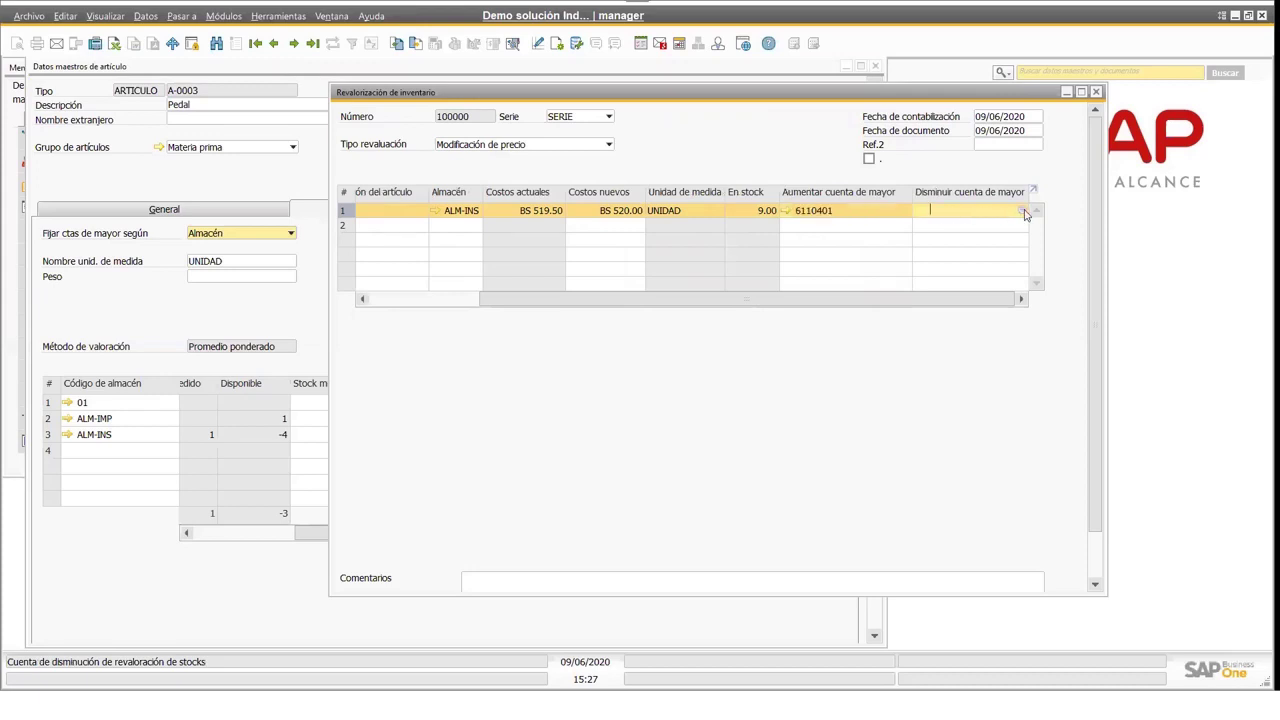
pyautogui.click(1023, 211)
pyautogui.doubleClick(435, 168)
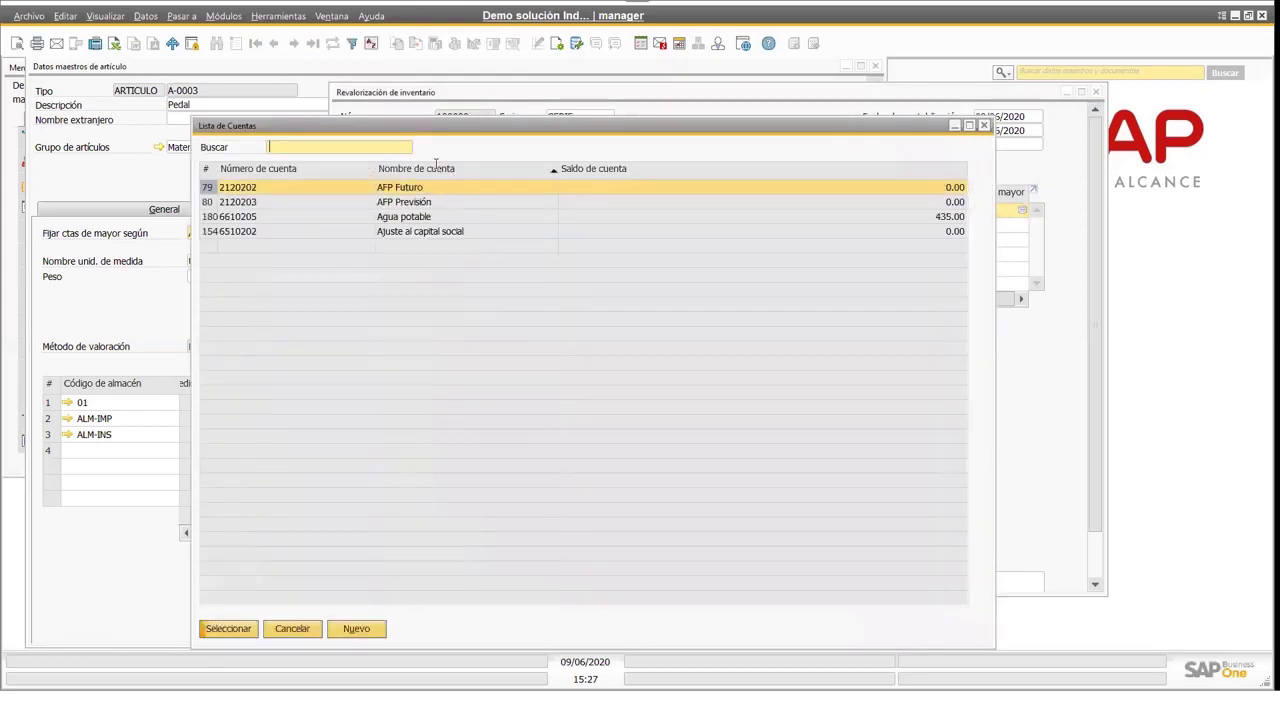
pyautogui.write('ajus')
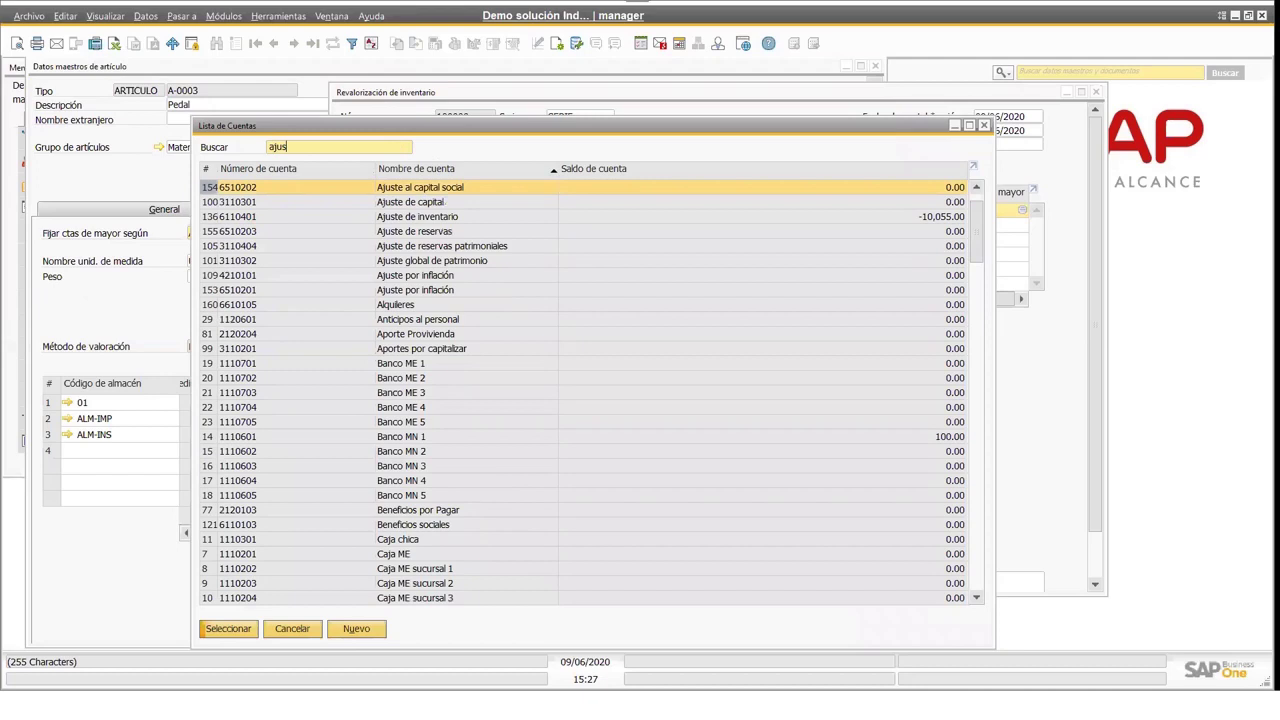
pyautogui.click(476, 224)
pyautogui.doubleClick(476, 224)
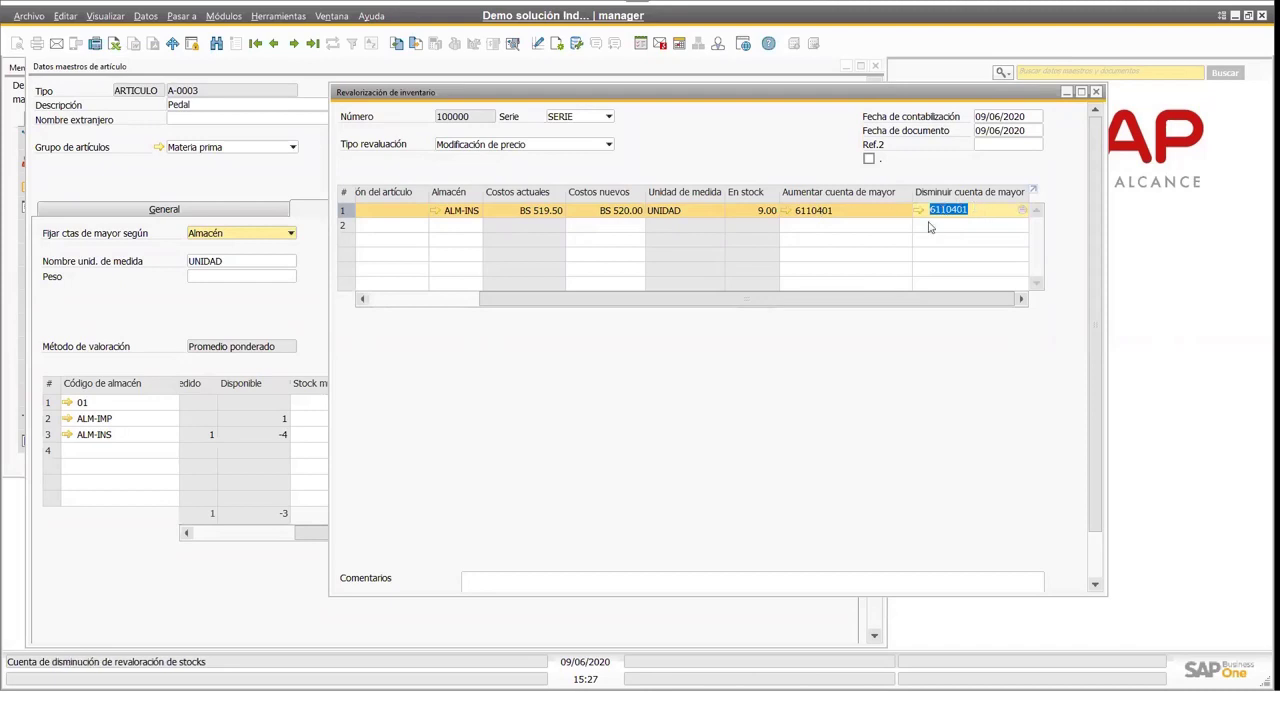
# - Review the Pedal's revaluation line, covering its warehouse, costs, stock and both ledger accounts, and the document's footer
pyautogui.moveTo(867, 302); pyautogui.dragTo(679, 302)
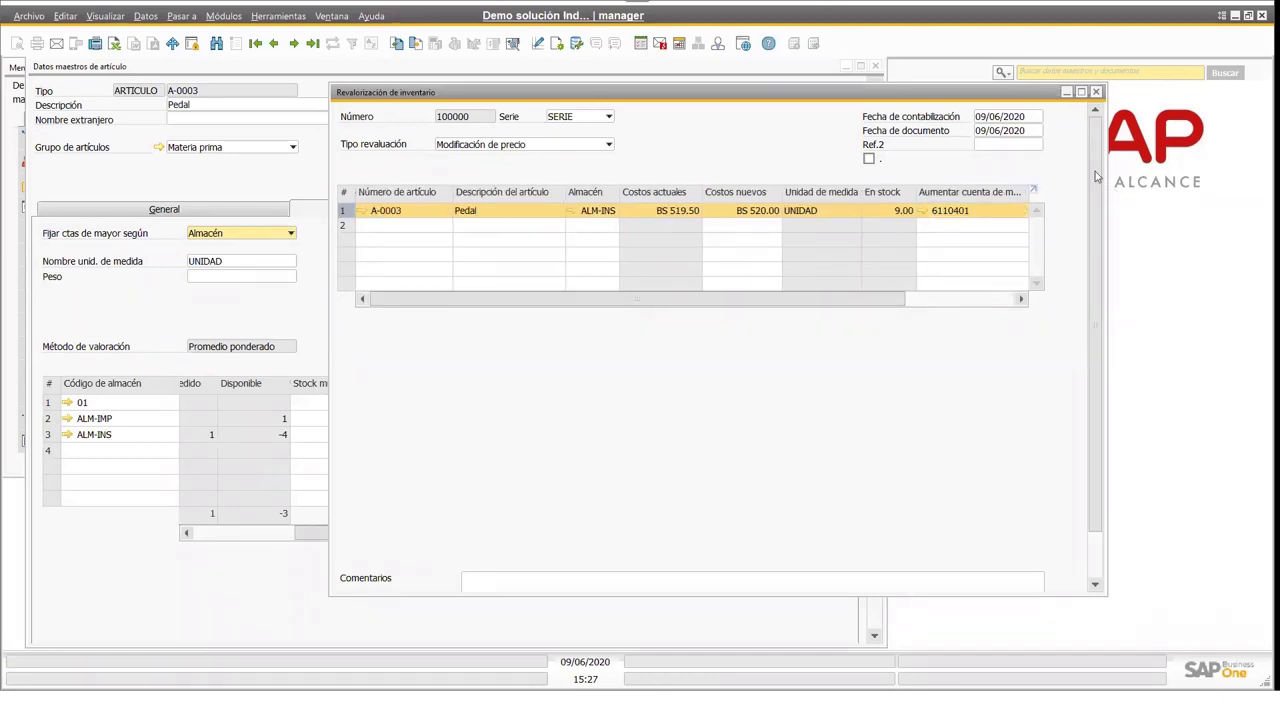
pyautogui.moveTo(1097, 204); pyautogui.dragTo(1084, 160)
pyautogui.moveTo(893, 301); pyautogui.dragTo(1014, 304)
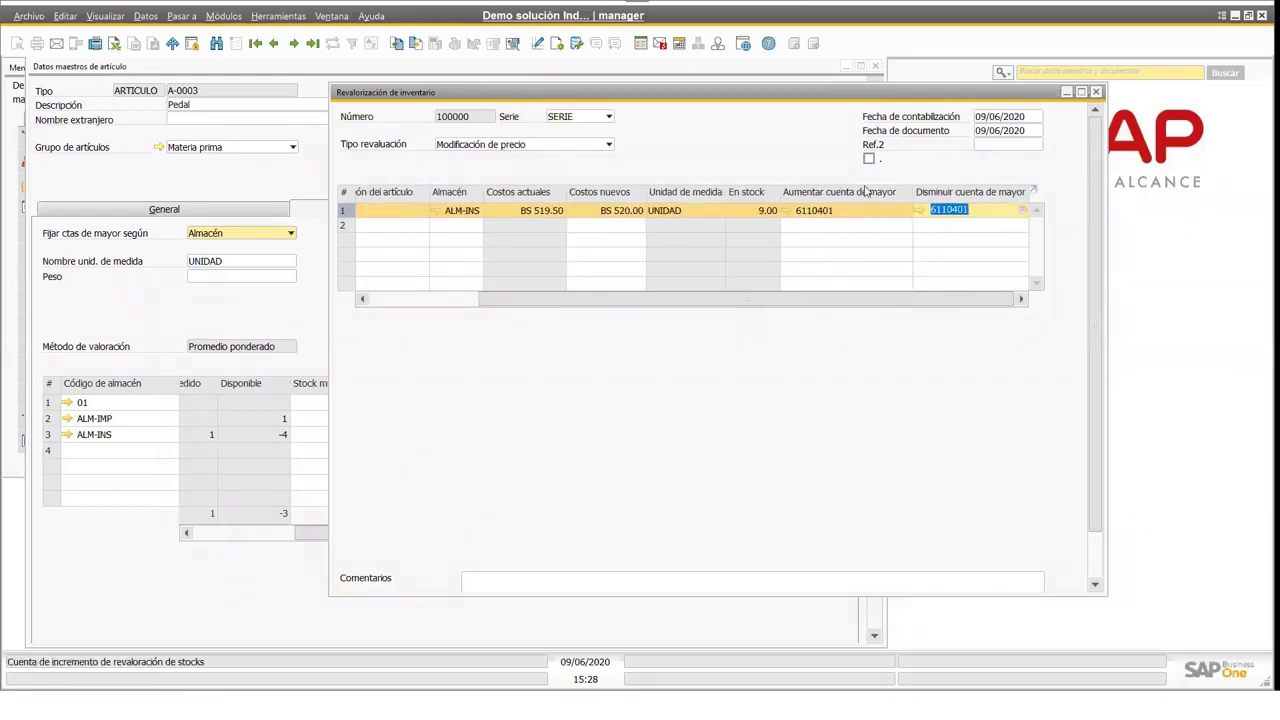
pyautogui.moveTo(931, 295); pyautogui.dragTo(734, 309)
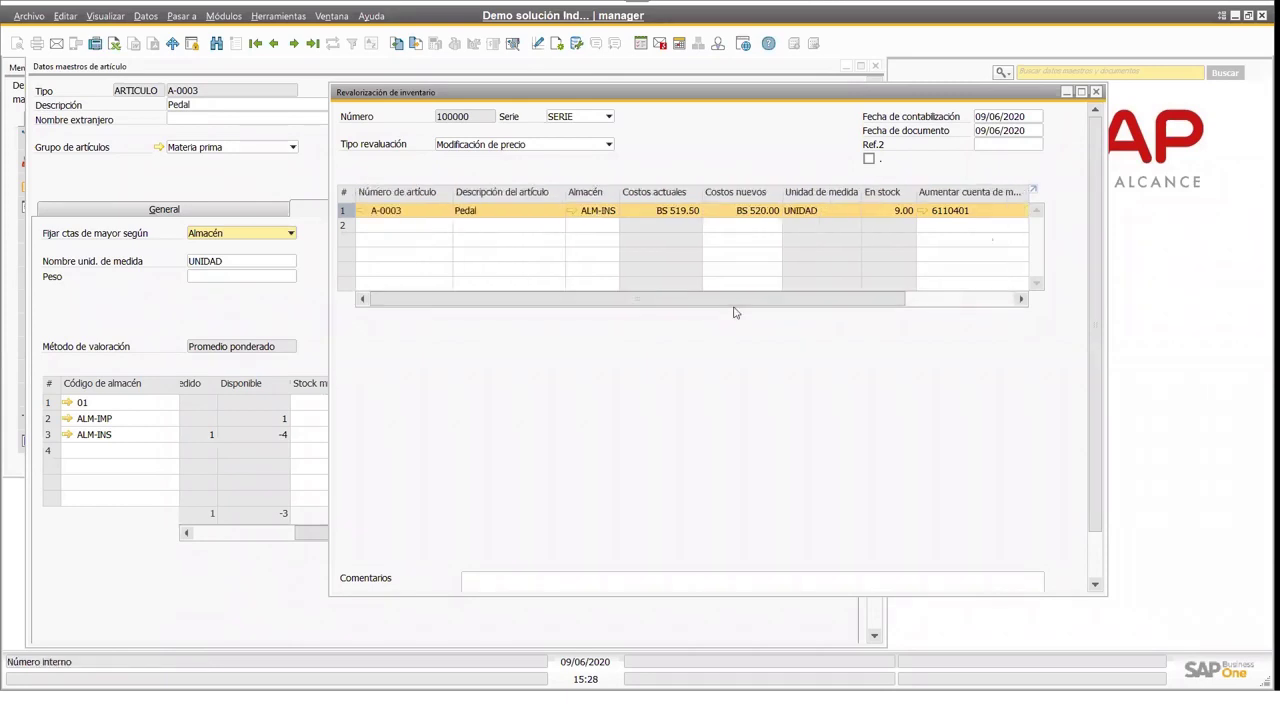
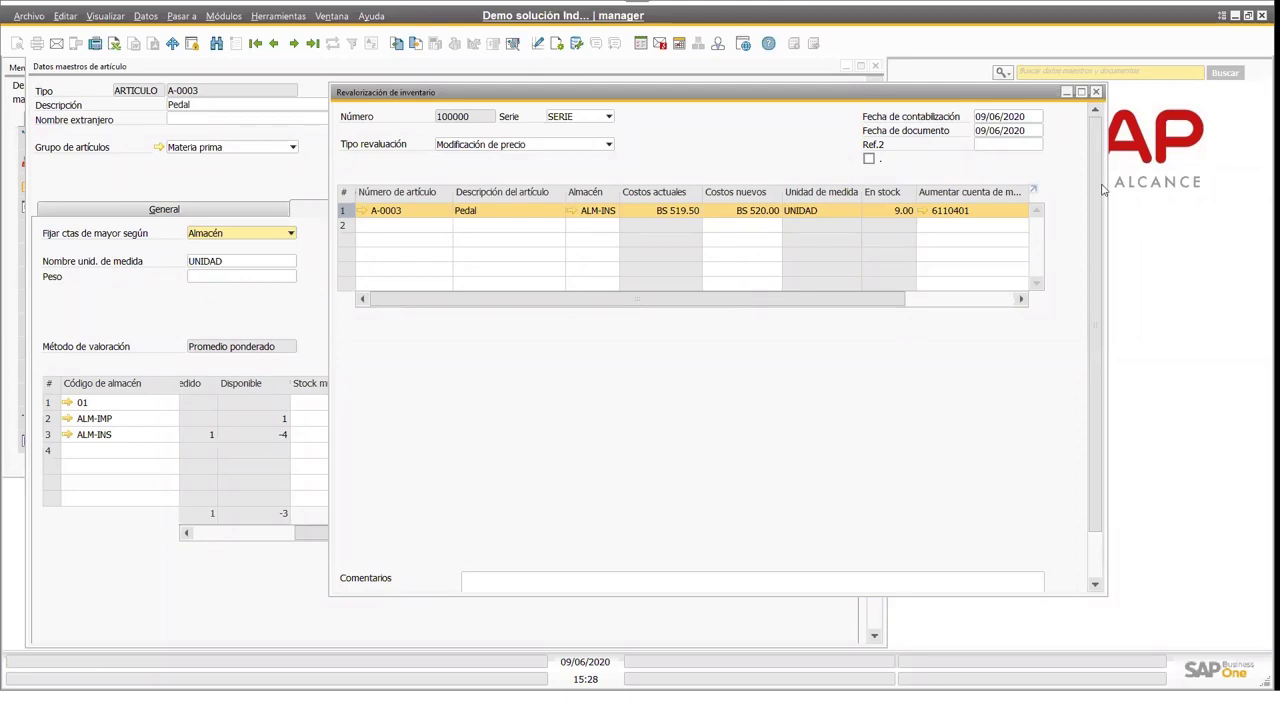
pyautogui.moveTo(1103, 188); pyautogui.dragTo(1104, 247)
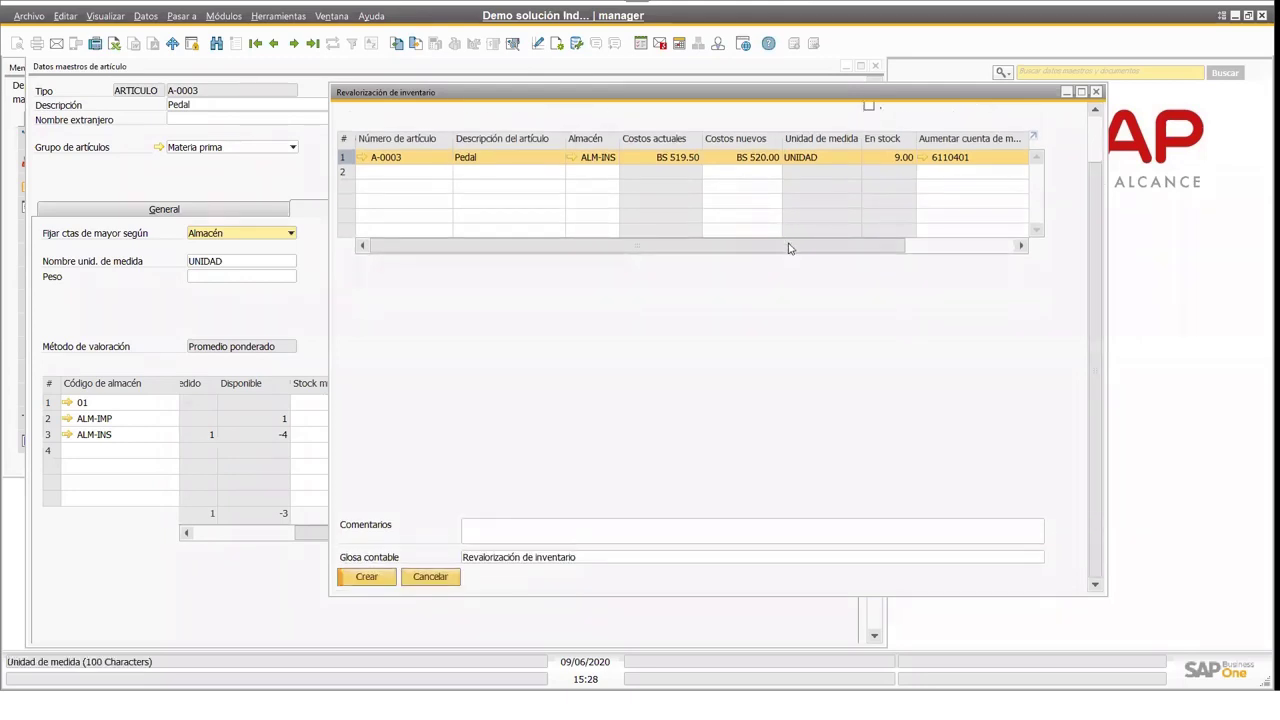
pyautogui.click(914, 249)
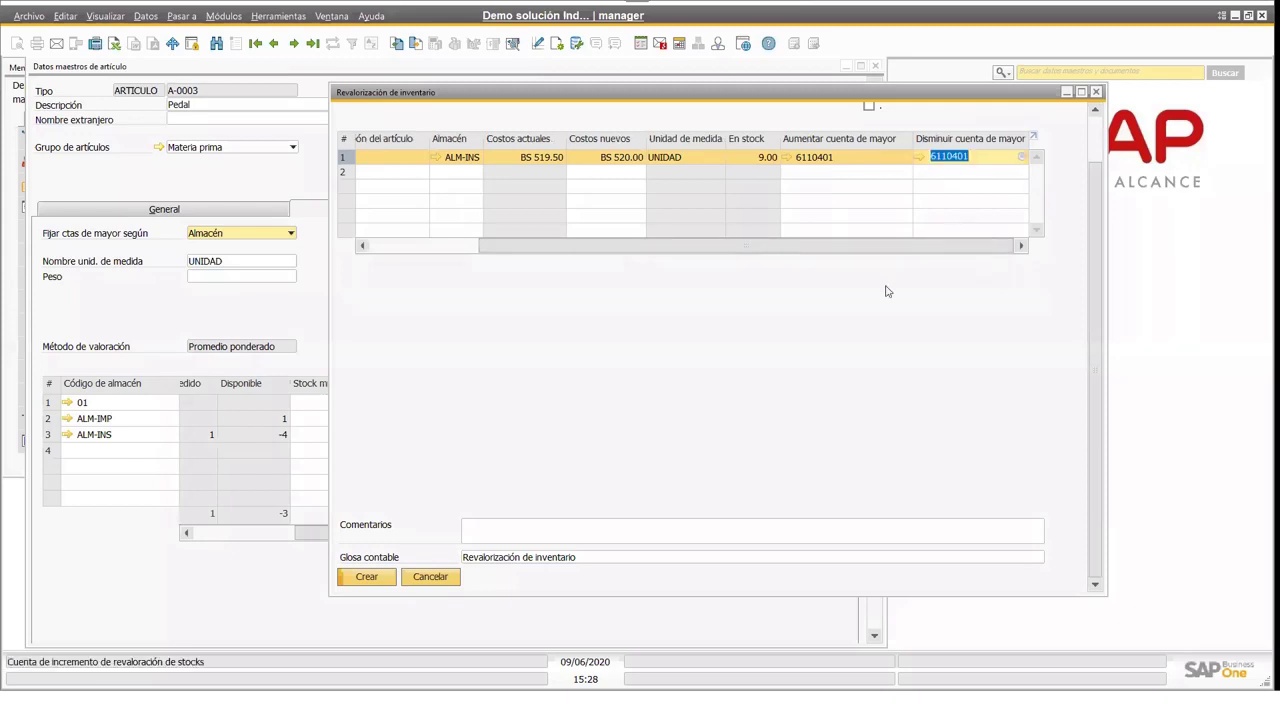
# - Check the Pedal revaluation line, comments and accounting note, and create the inventory revaluation document, accepting that it cannot be modified
pyautogui.moveTo(922, 250); pyautogui.dragTo(651, 247)
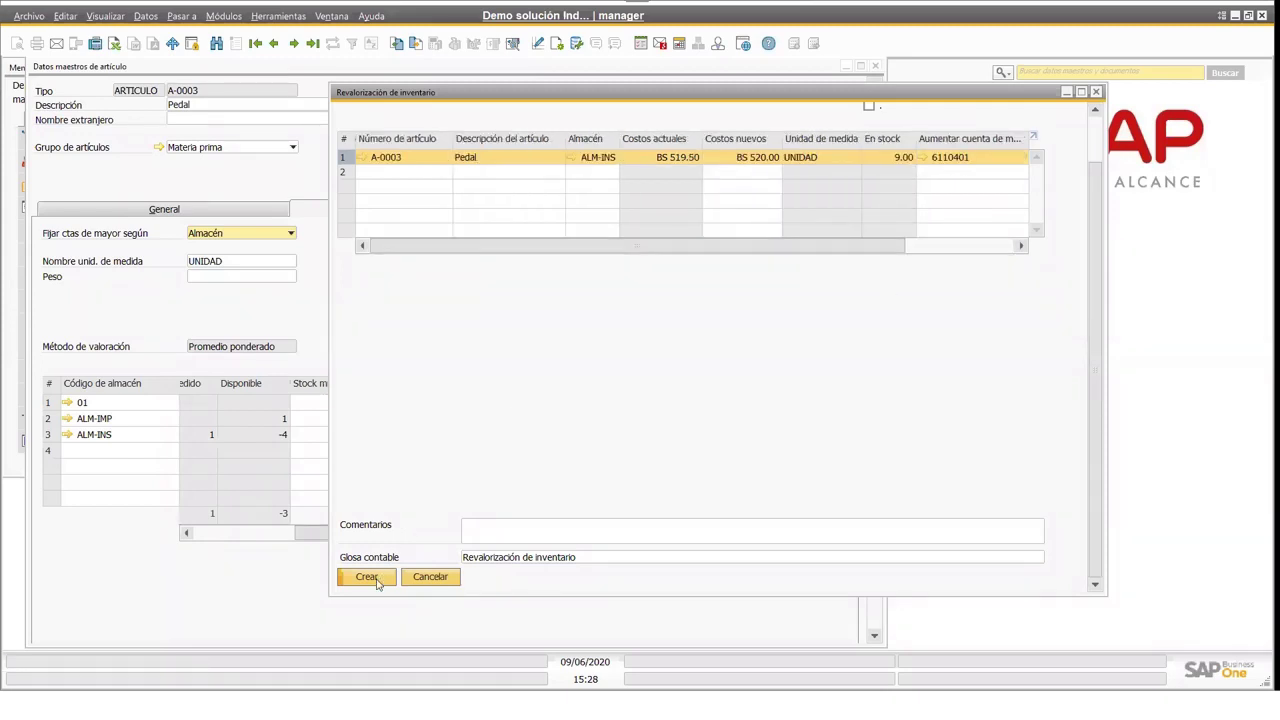
pyautogui.click(486, 531)
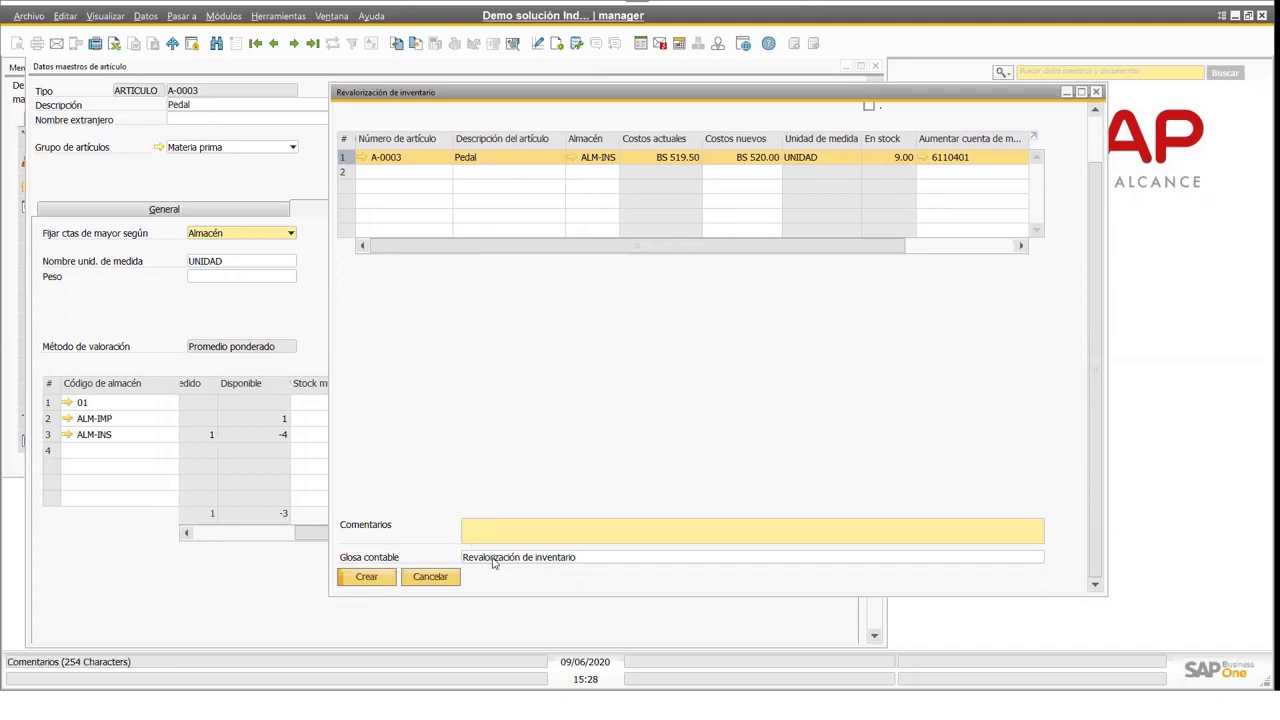
pyautogui.click(588, 557)
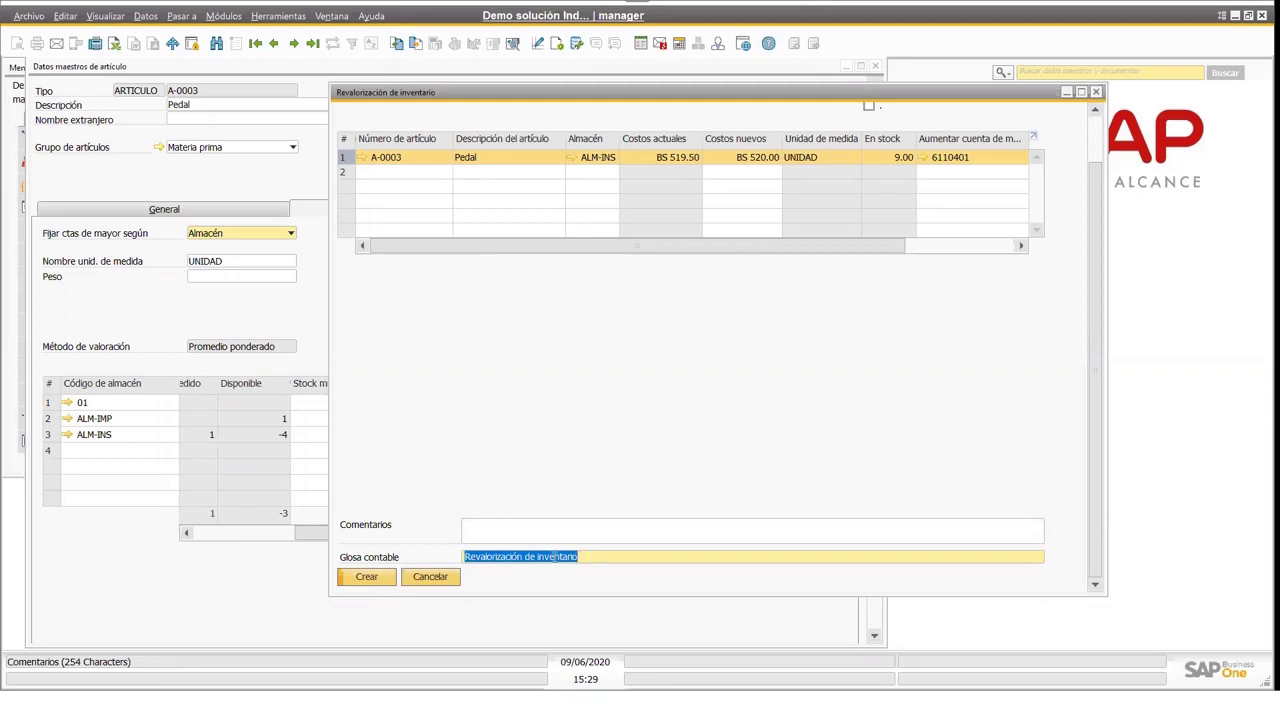
pyautogui.click(367, 577)
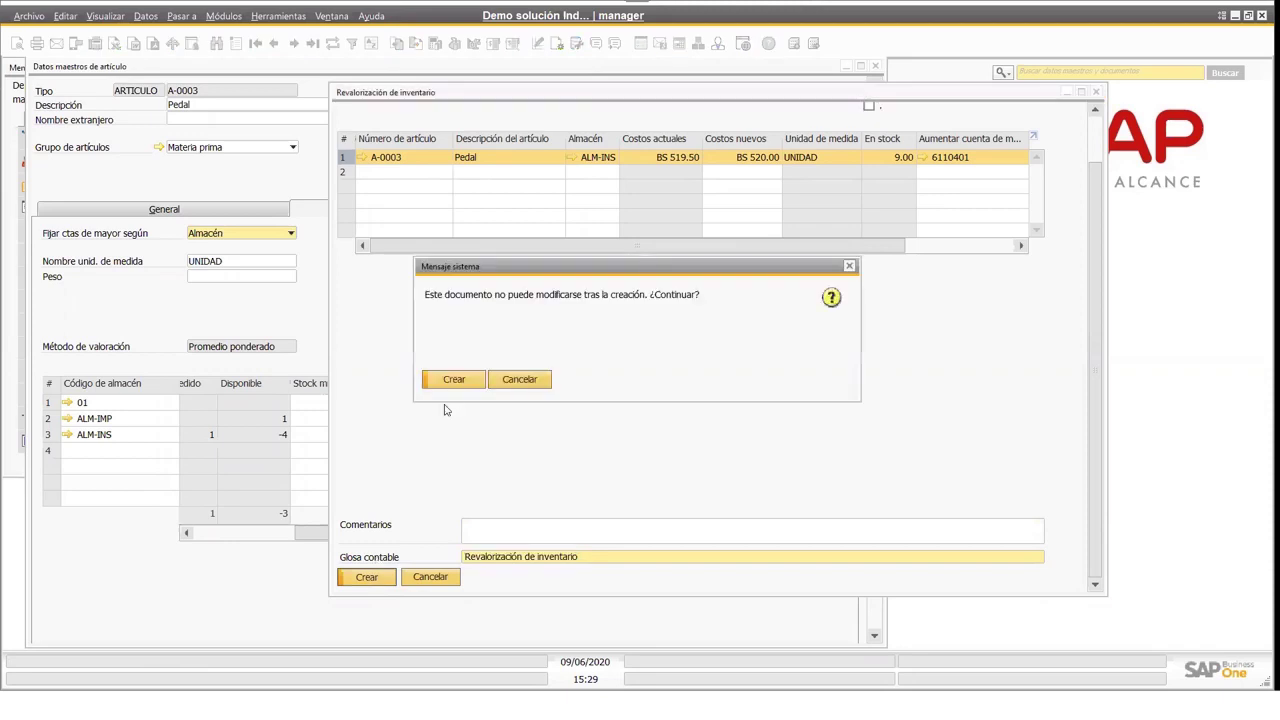
pyautogui.click(455, 380)
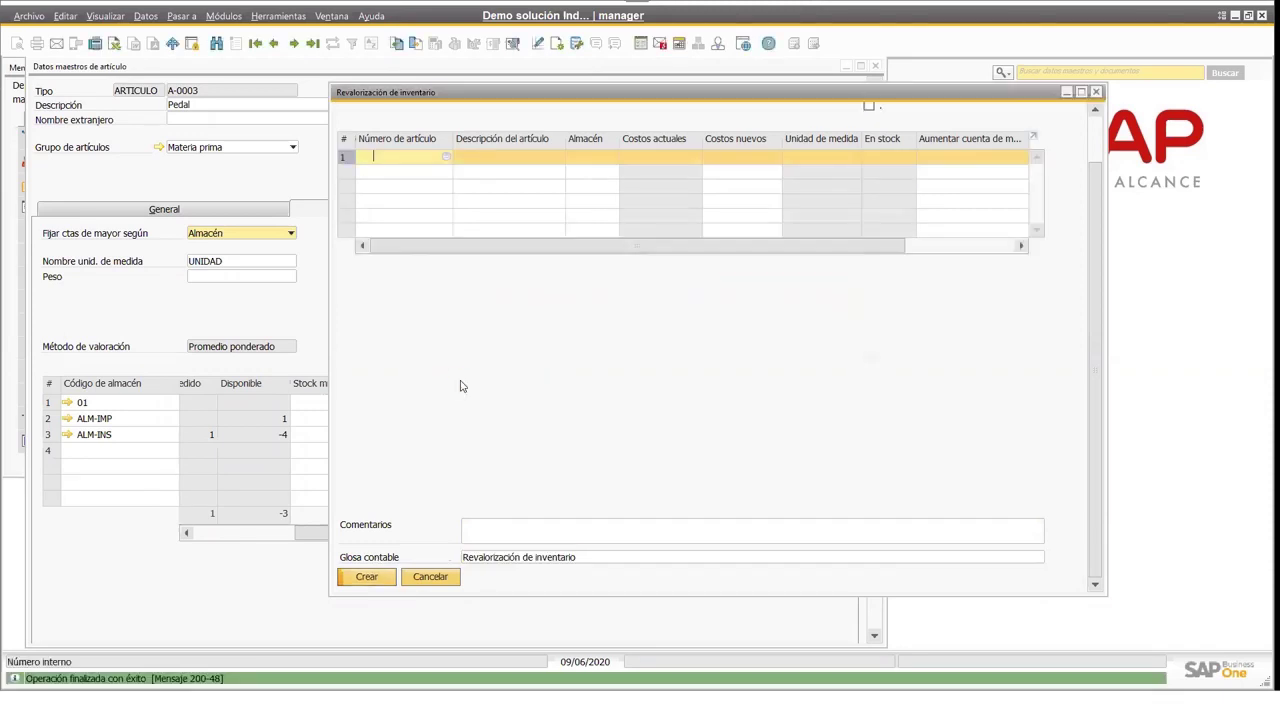
# - Open the last created inventory revaluation, enlarge its window, and examine the journal entry linked to its accounting note
pyautogui.moveTo(1097, 242); pyautogui.dragTo(1097, 198)
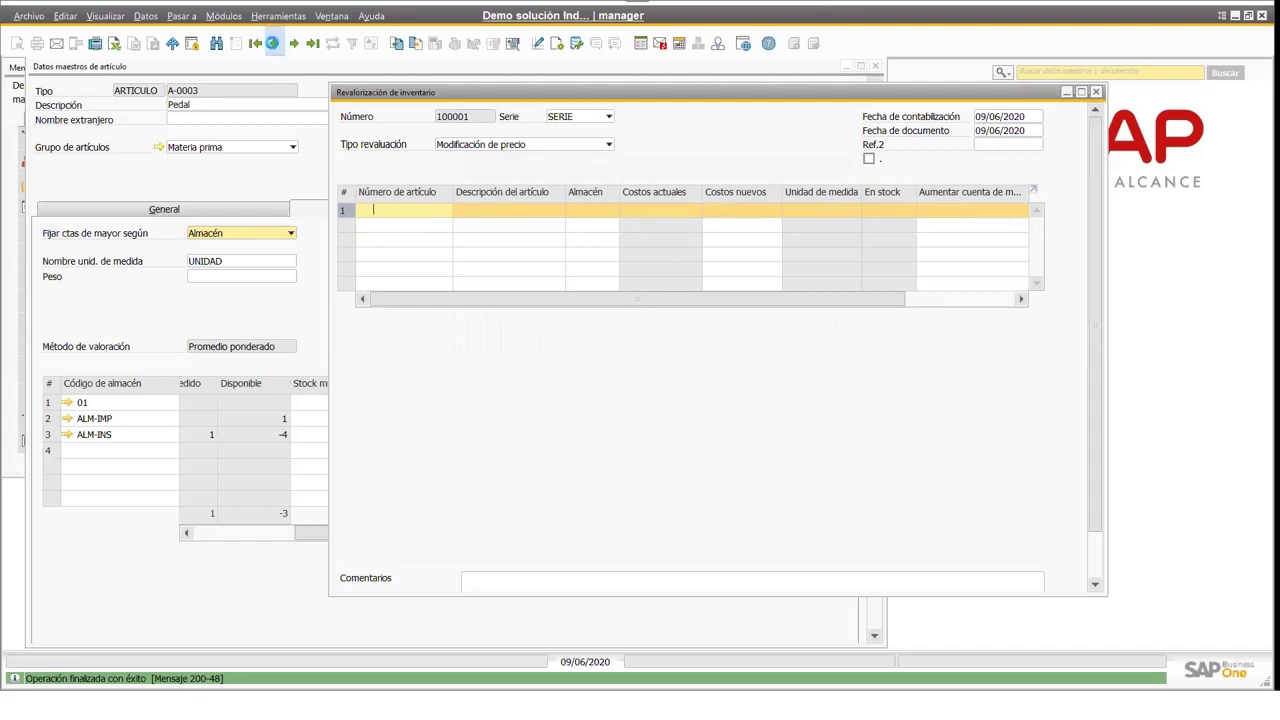
pyautogui.click(273, 43)
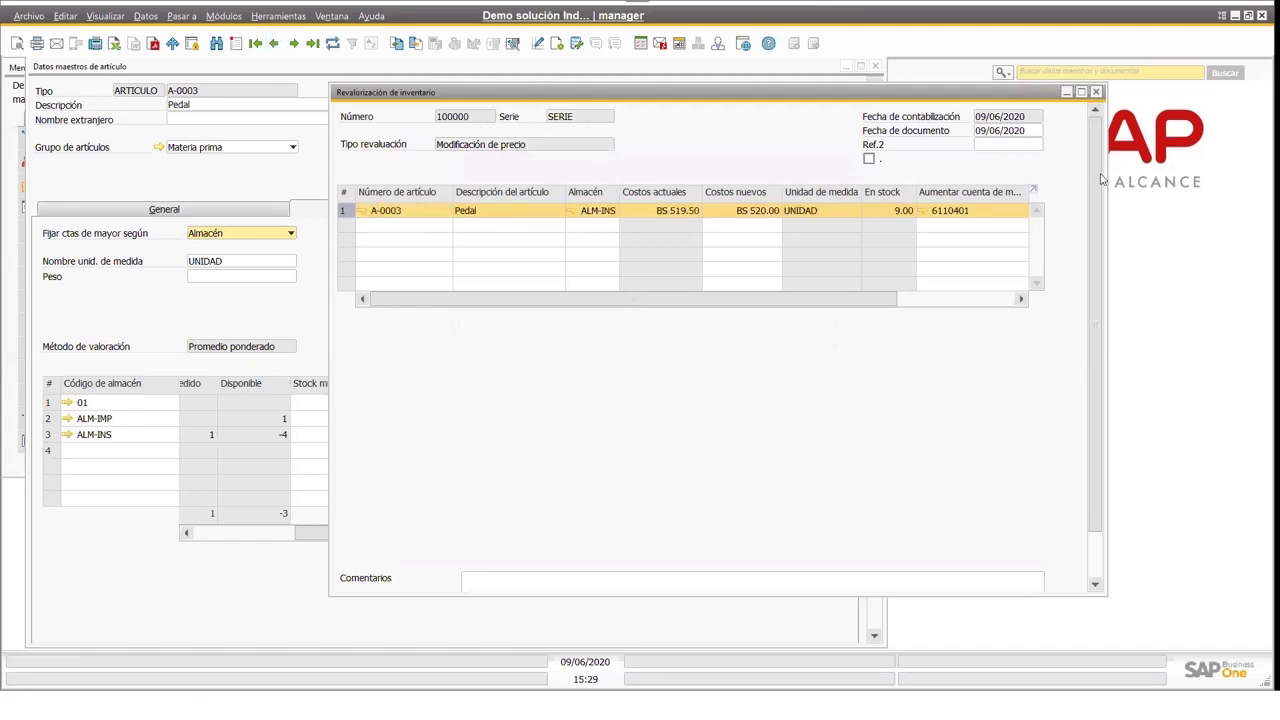
pyautogui.scroll(-2, 900, 260)
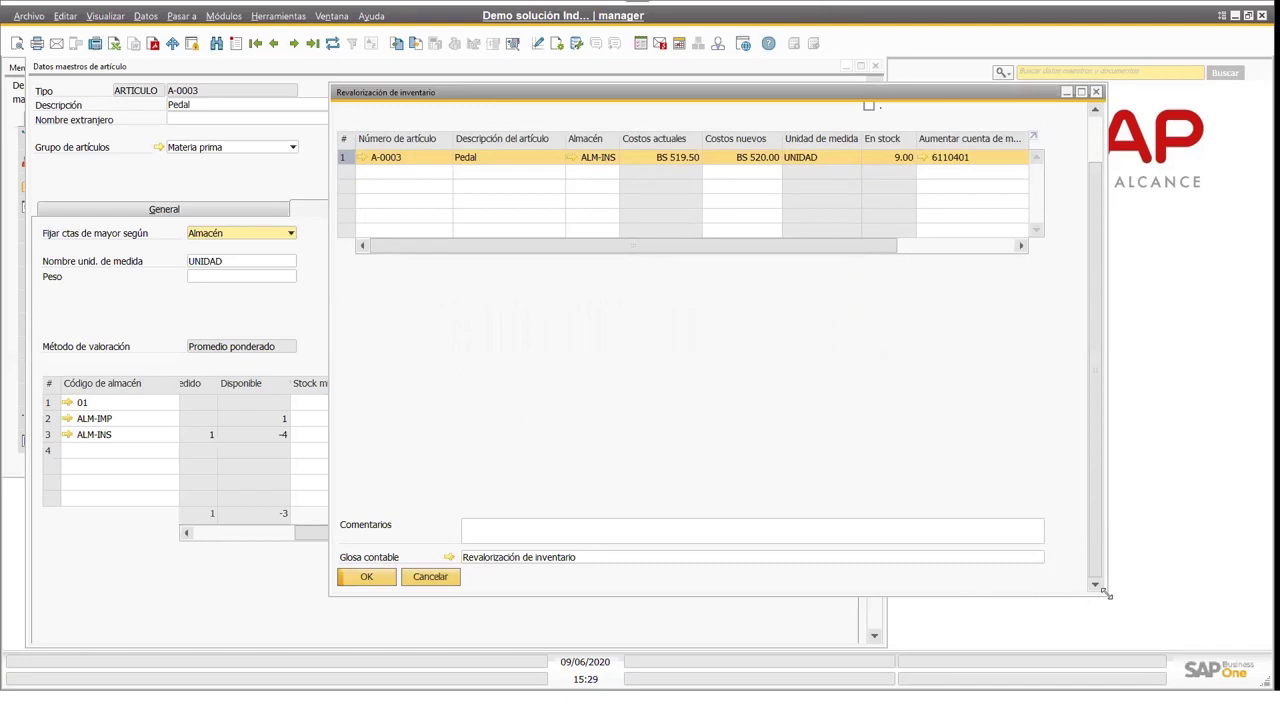
pyautogui.moveTo(1107, 594); pyautogui.dragTo(1145, 647)
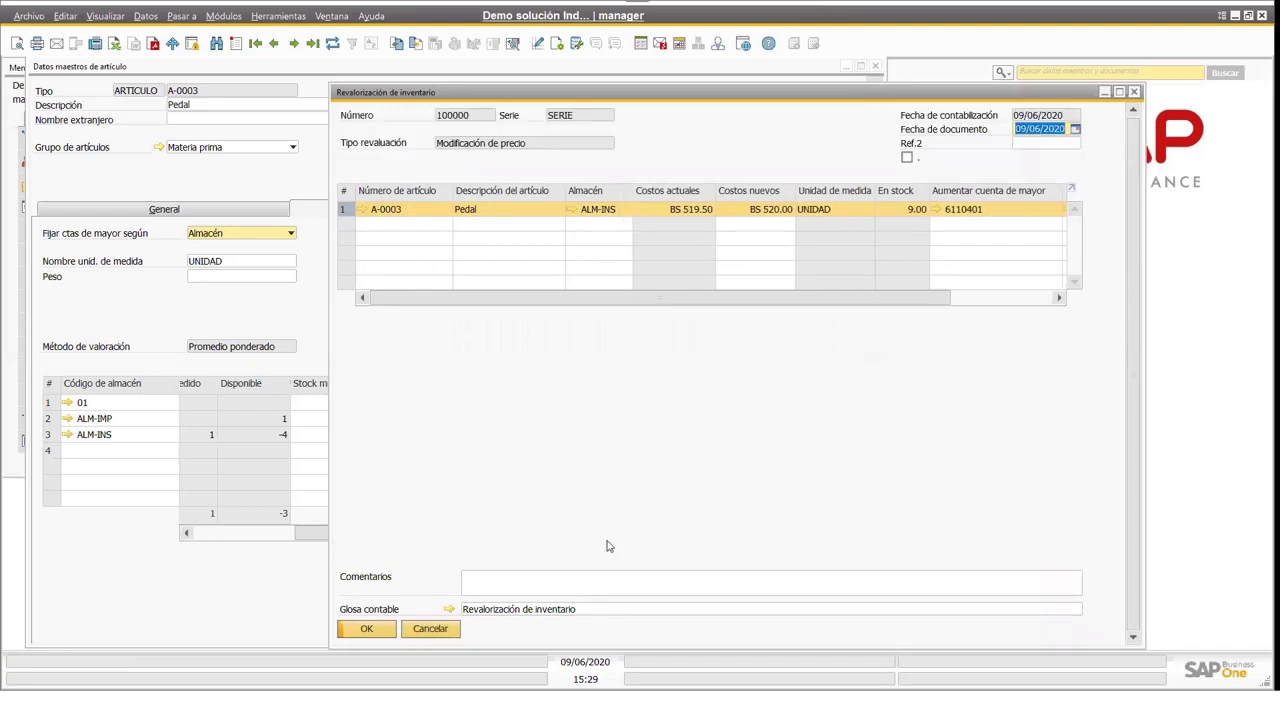
pyautogui.click(449, 611)
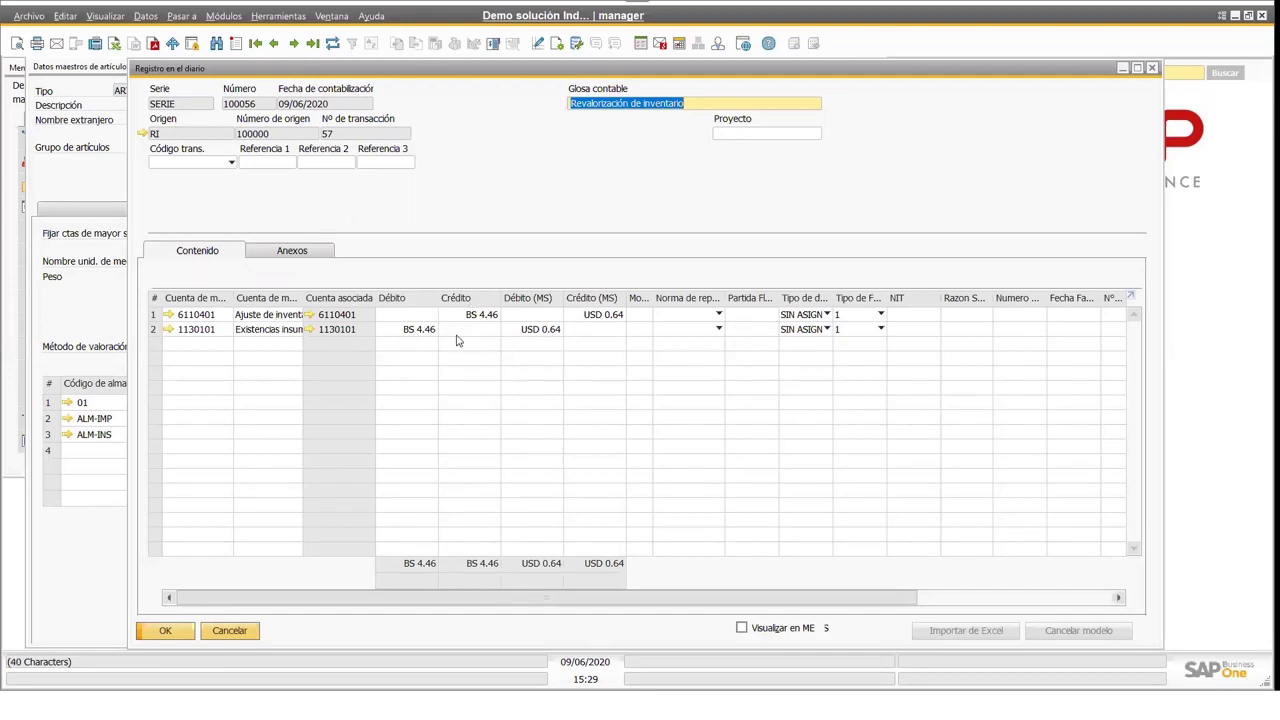
pyautogui.click(230, 631)
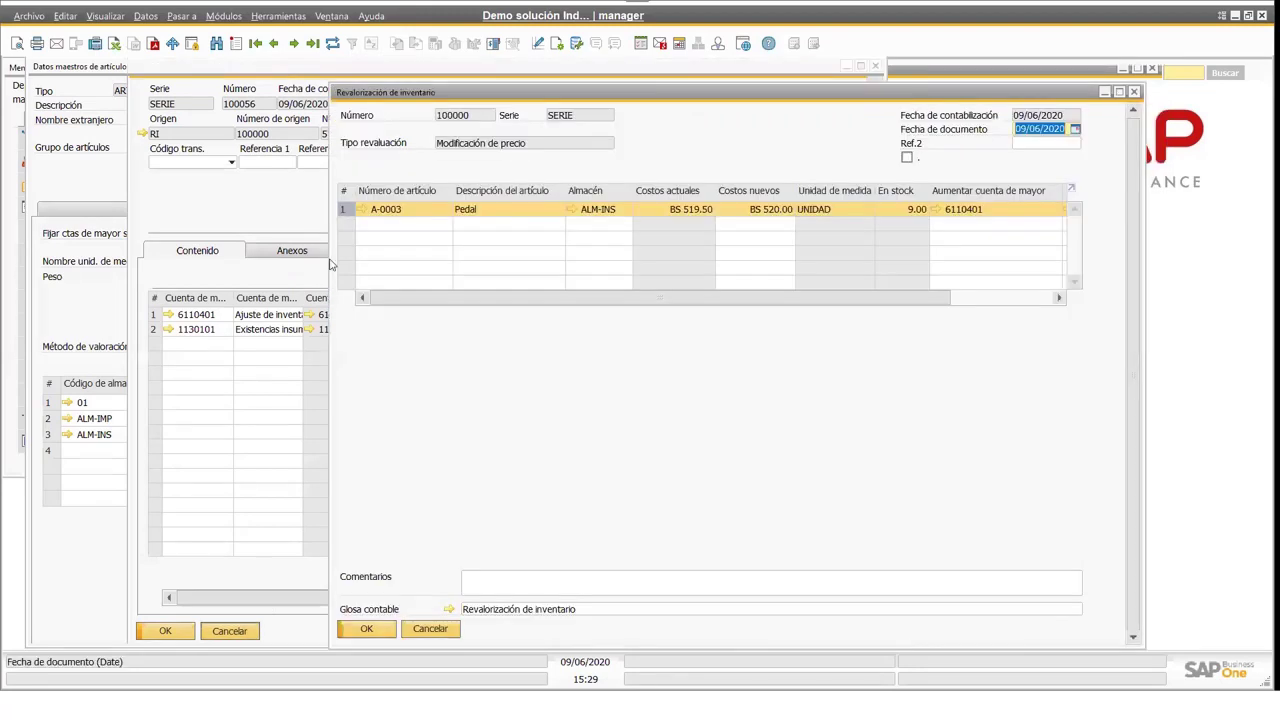
# - Refresh the Pedal item master record and check the item cost per warehouse in its inventory data
pyautogui.click(304, 78)
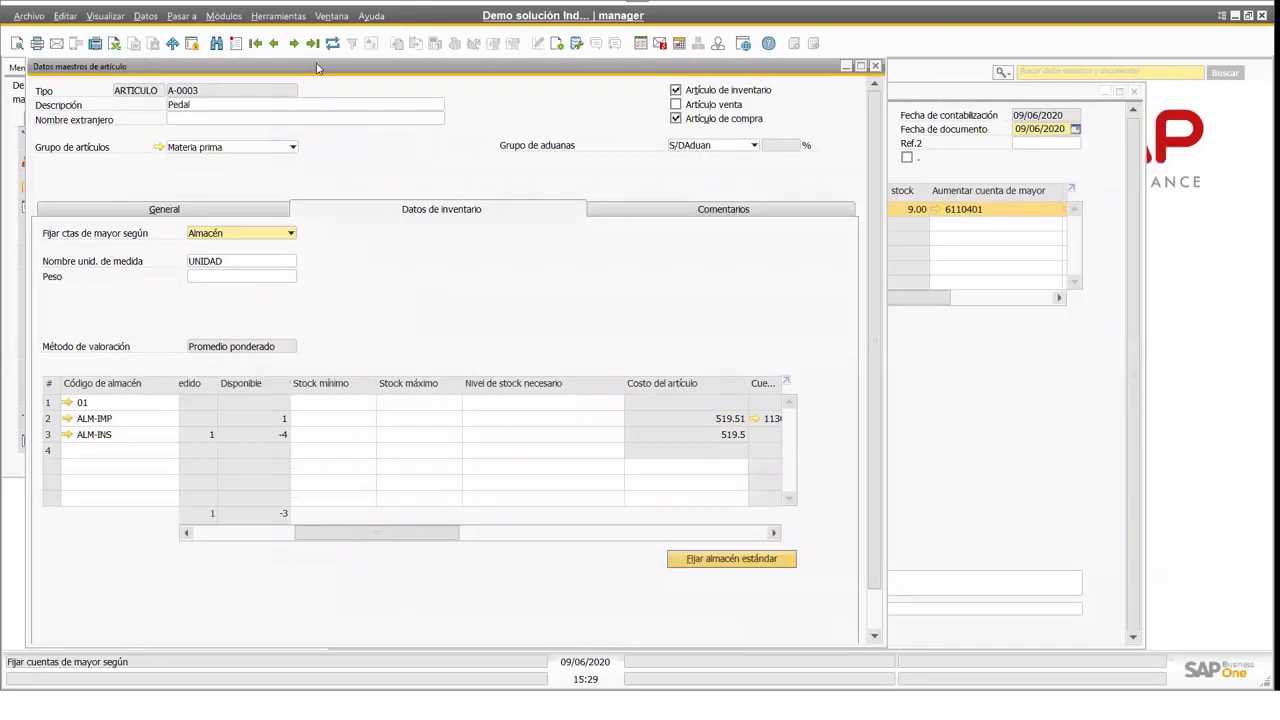
pyautogui.click(333, 48)
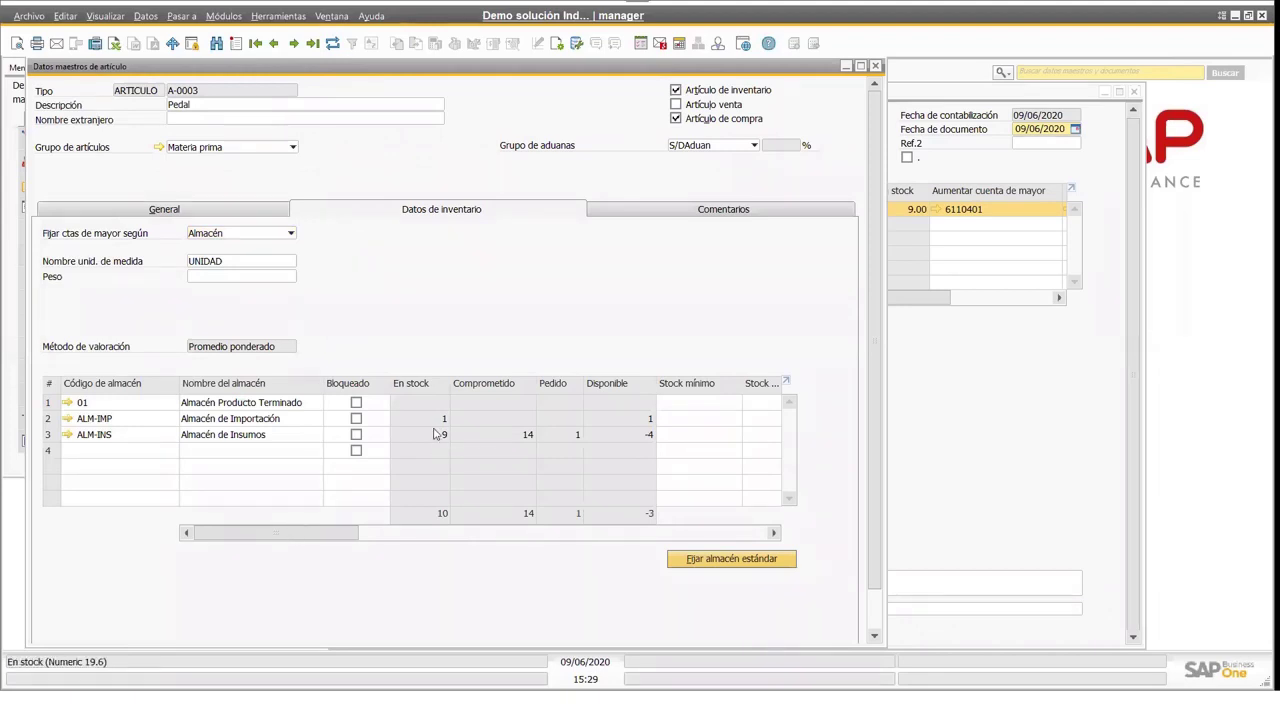
pyautogui.moveTo(303, 537); pyautogui.dragTo(445, 537)
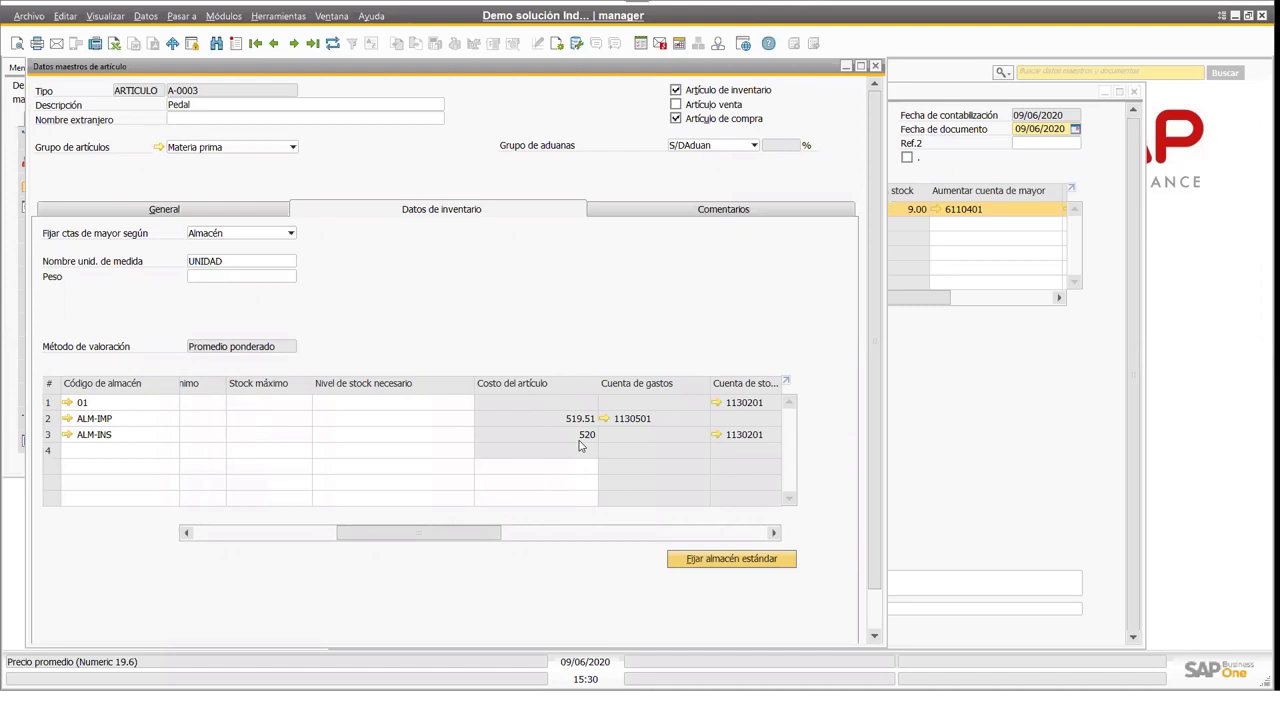
# - Close the inventory revaluation document and the Pedal item master record
pyautogui.click(1012, 99)
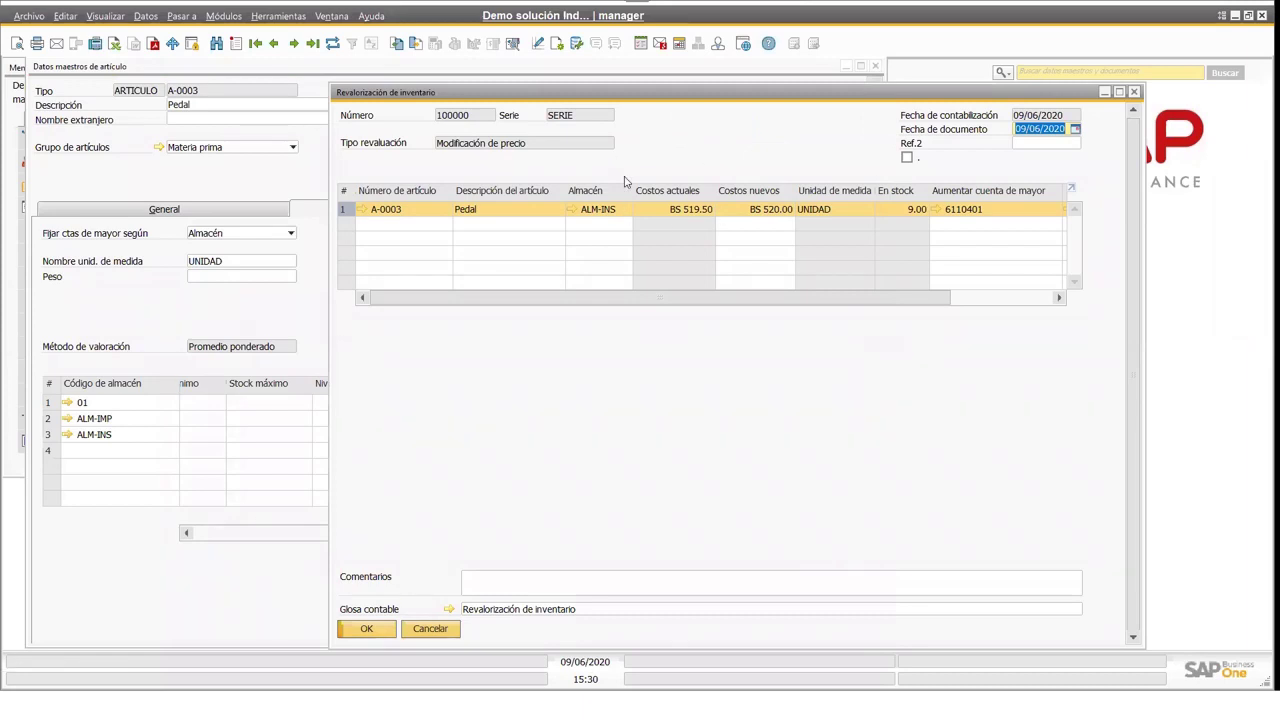
pyautogui.click(429, 629)
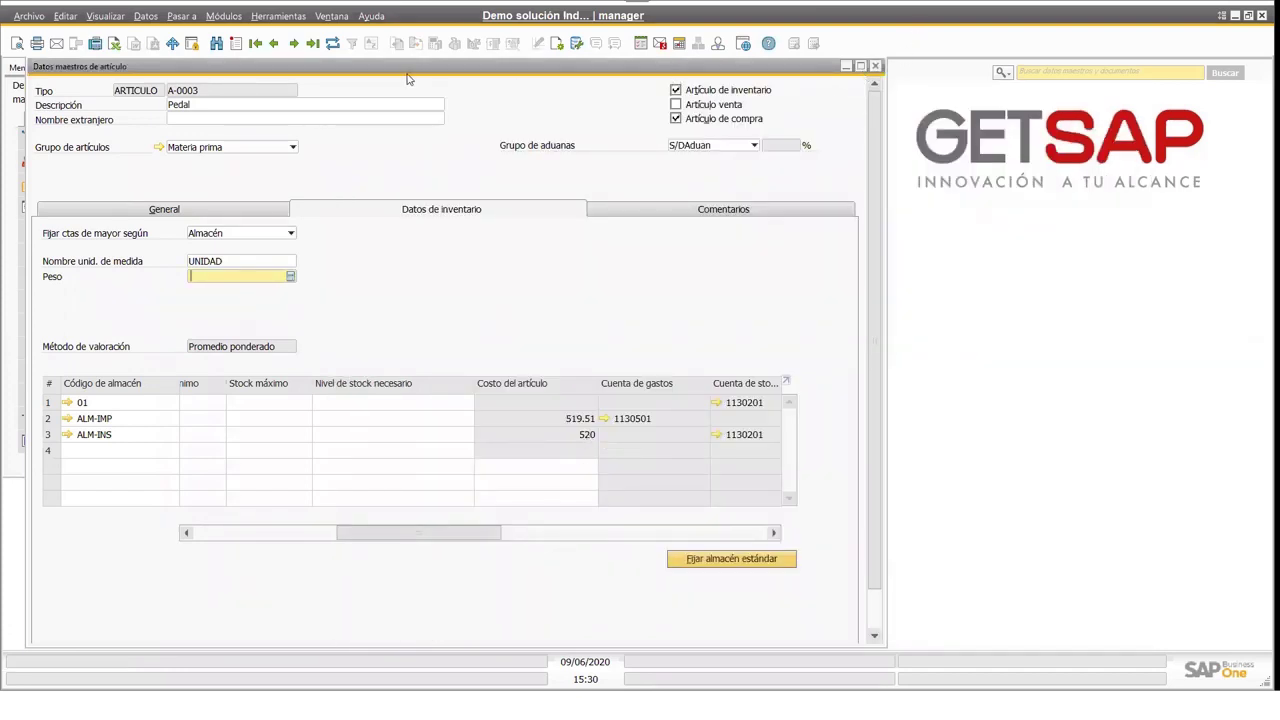
pyautogui.moveTo(400, 73); pyautogui.dragTo(674, 68)
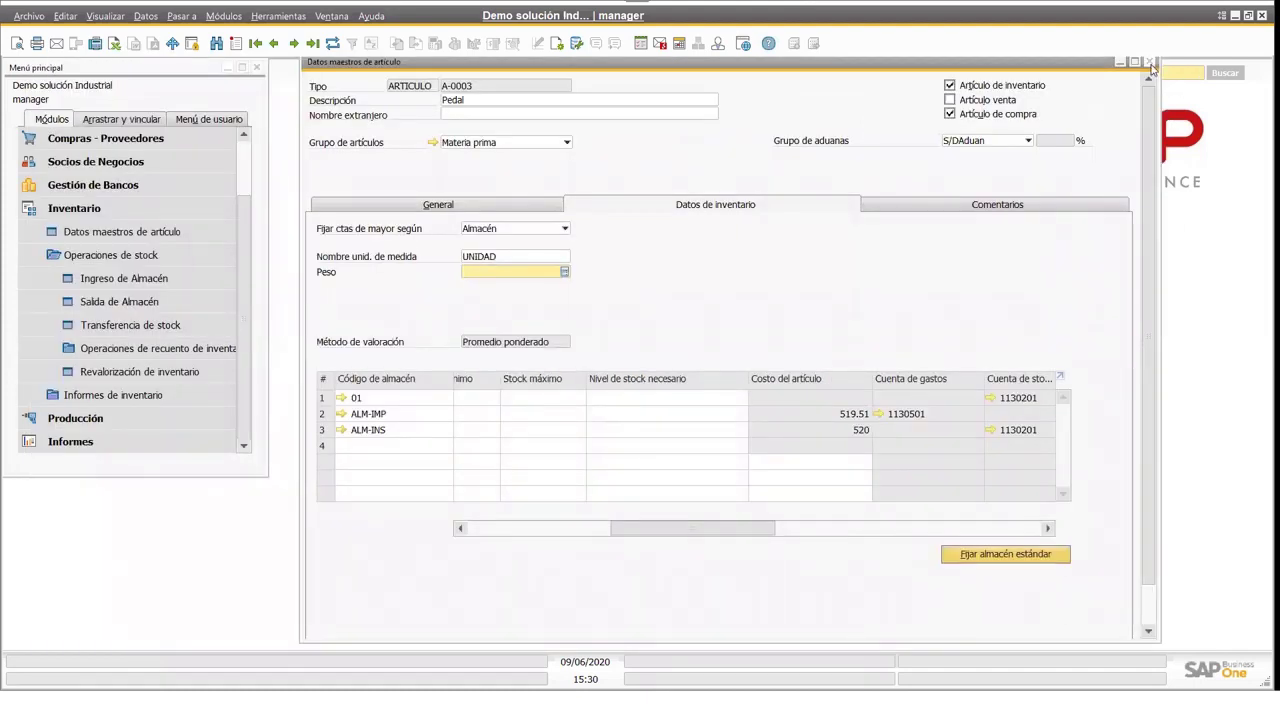
pyautogui.click(1151, 66)
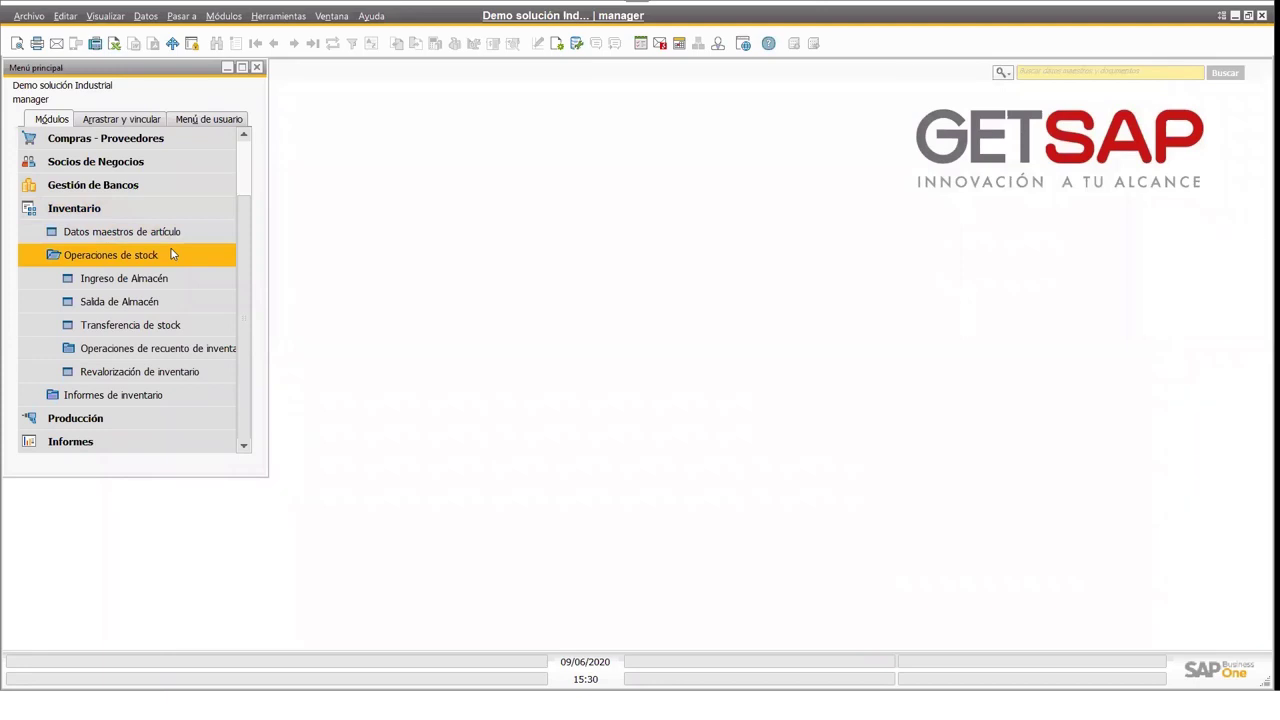
# - Start a new inventory count and add items A-0003 Pedal, A-0004 Asiento and A-0005 Juego de partes de tracción
pyautogui.click(181, 354)
pyautogui.click(182, 376)
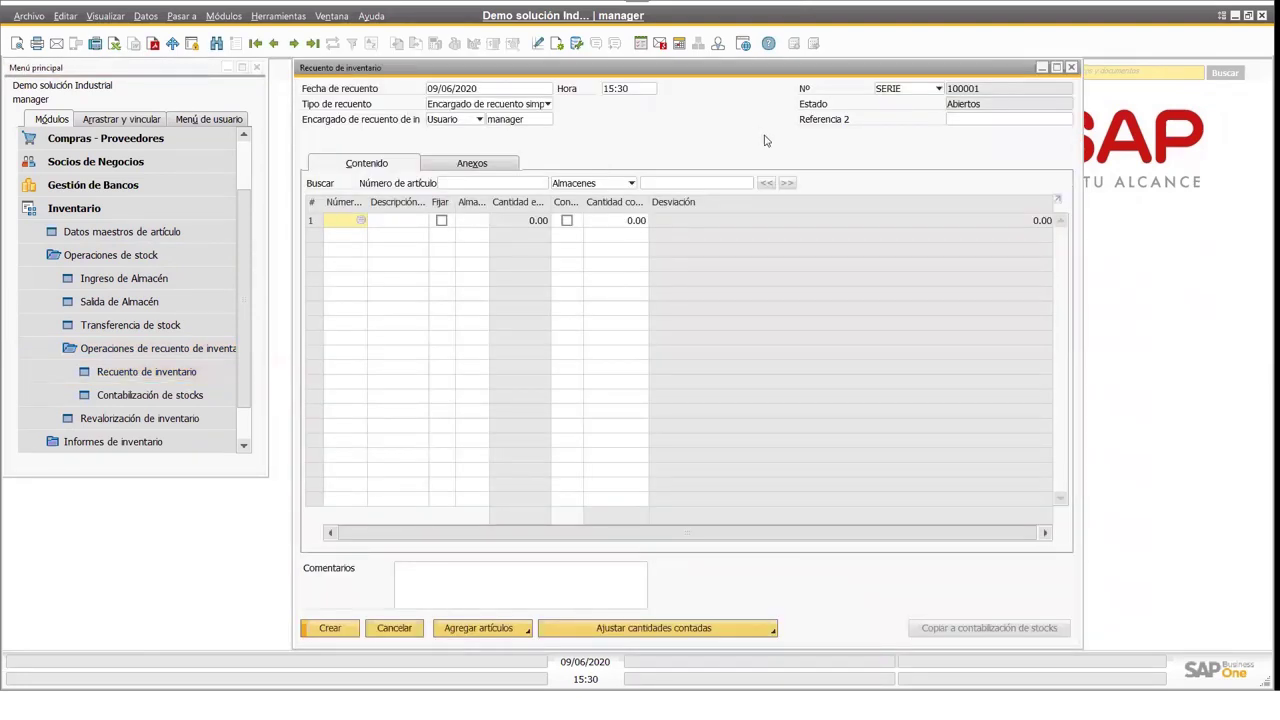
pyautogui.click(361, 221)
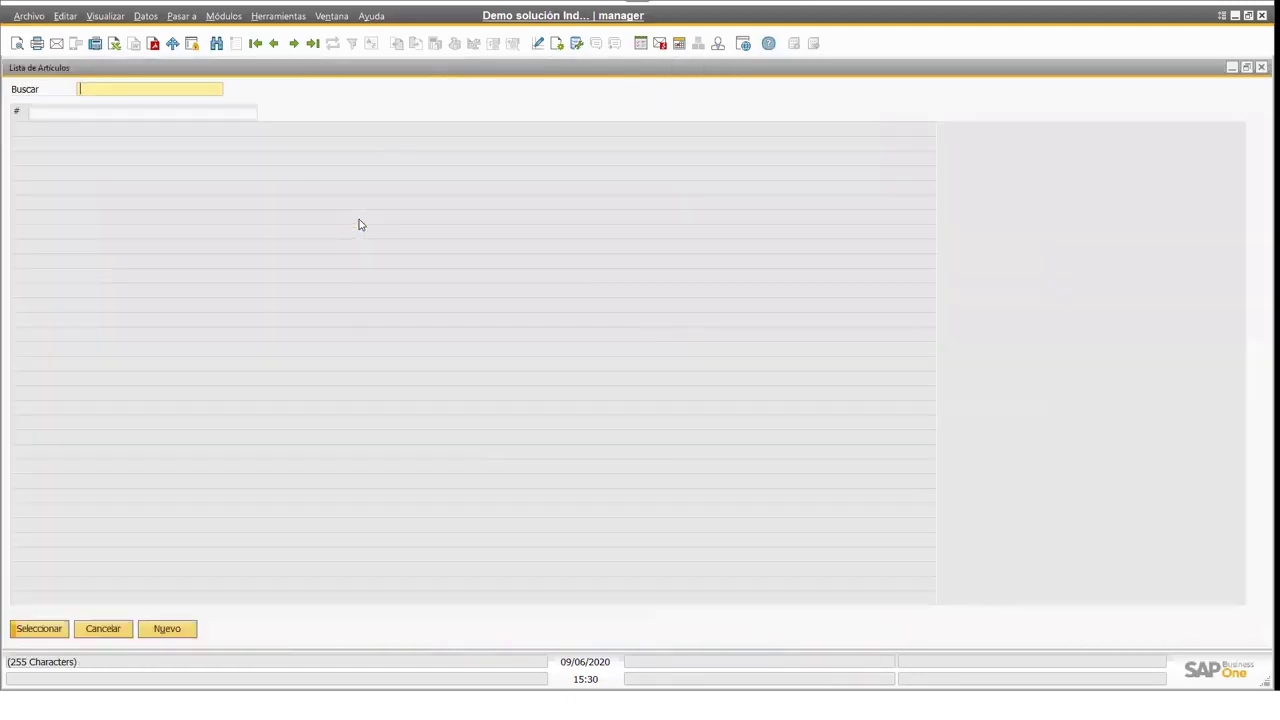
pyautogui.click(226, 158)
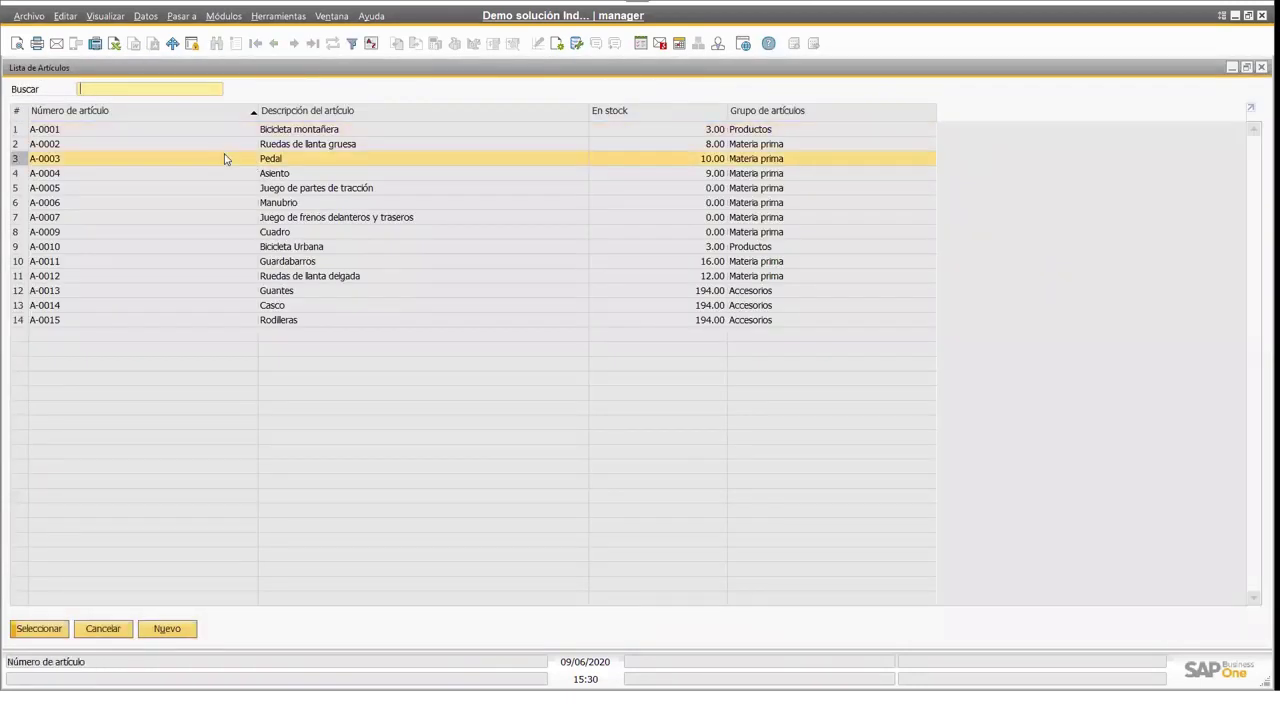
pyautogui.keyDown('shift'); pyautogui.click(226, 188); pyautogui.keyUp('shift')
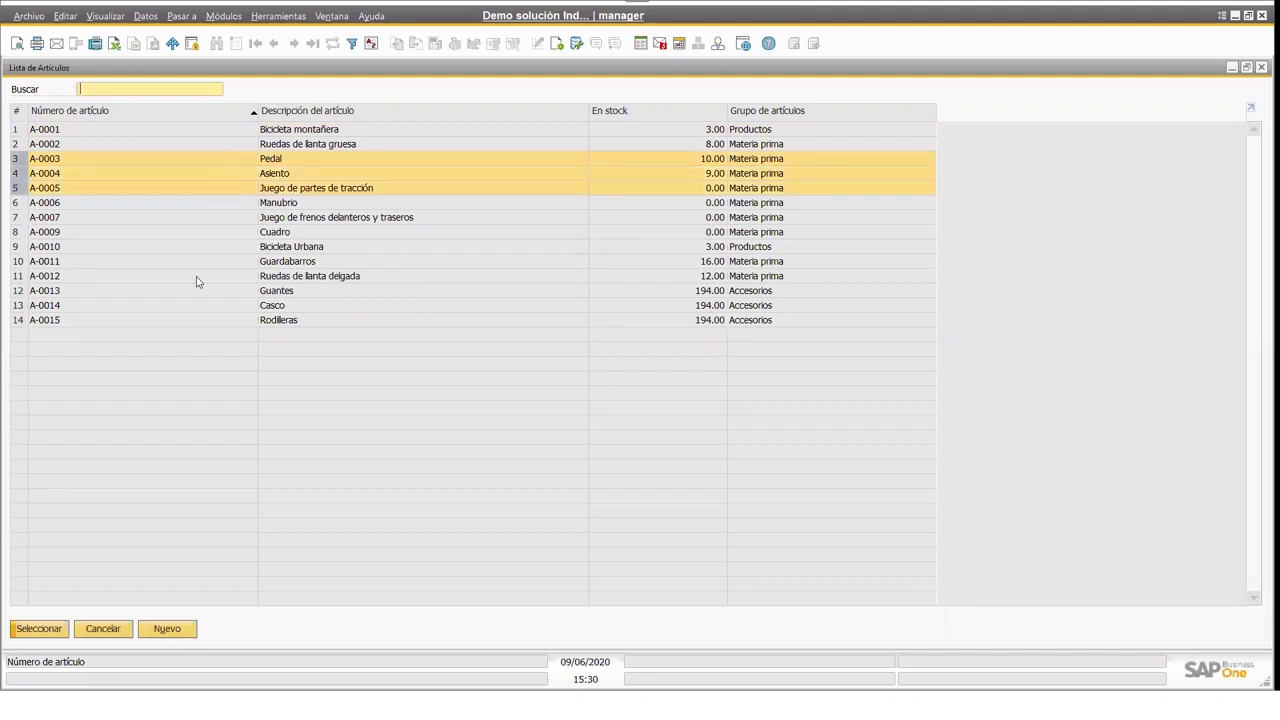
pyautogui.click(52, 632)
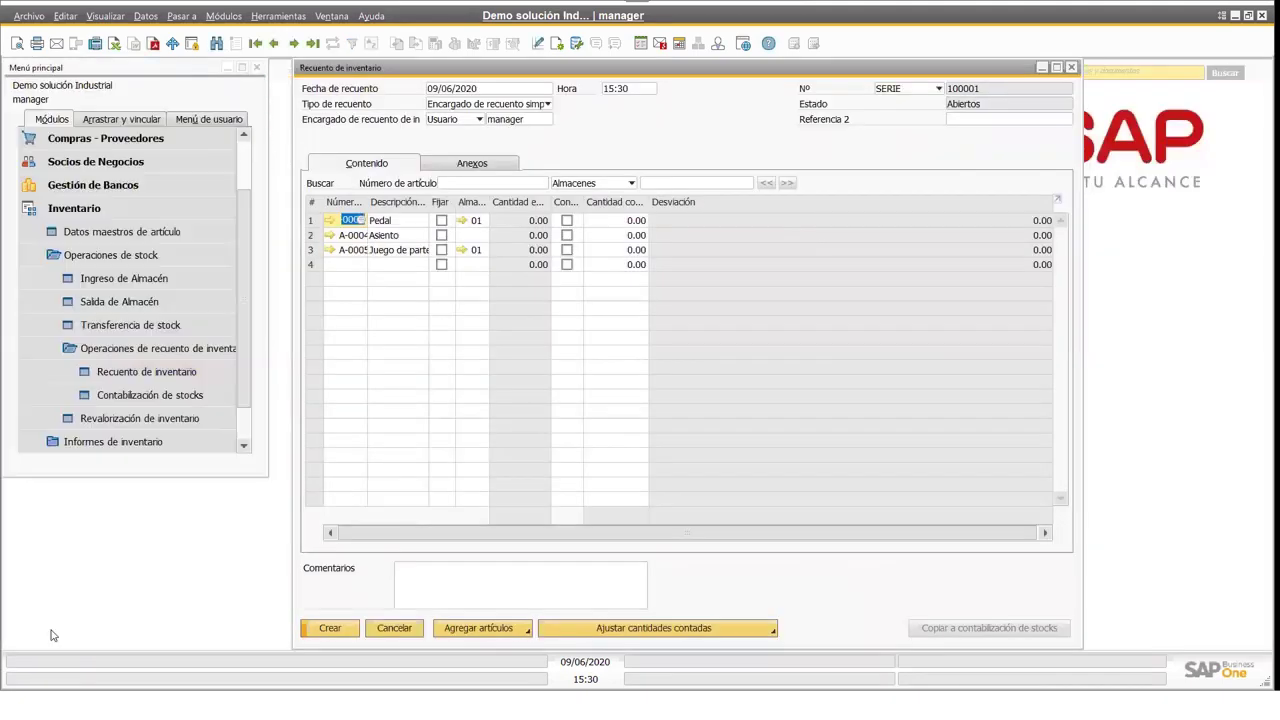
# - Assign warehouse ALM-INS to the Pedal, Asiento and Juego de partes de tracción lines of the count
pyautogui.click(484, 220)
pyautogui.click(484, 220)
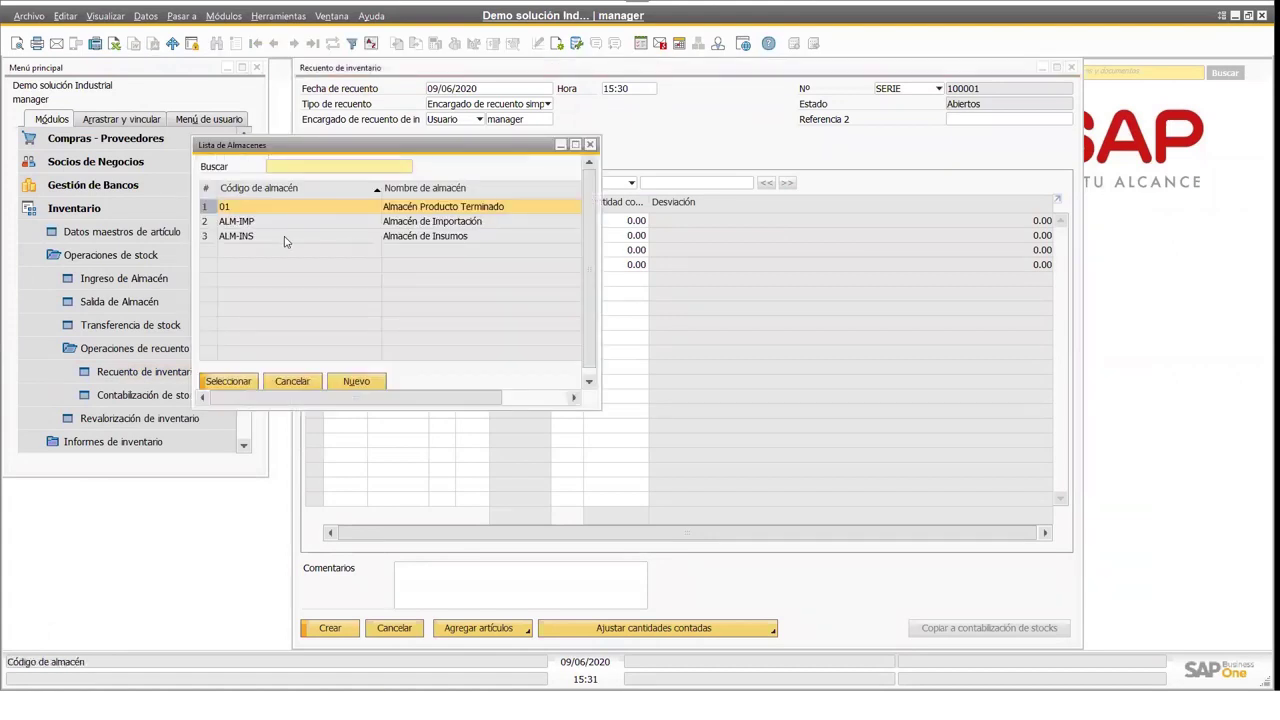
pyautogui.doubleClick(372, 237)
pyautogui.click(472, 235)
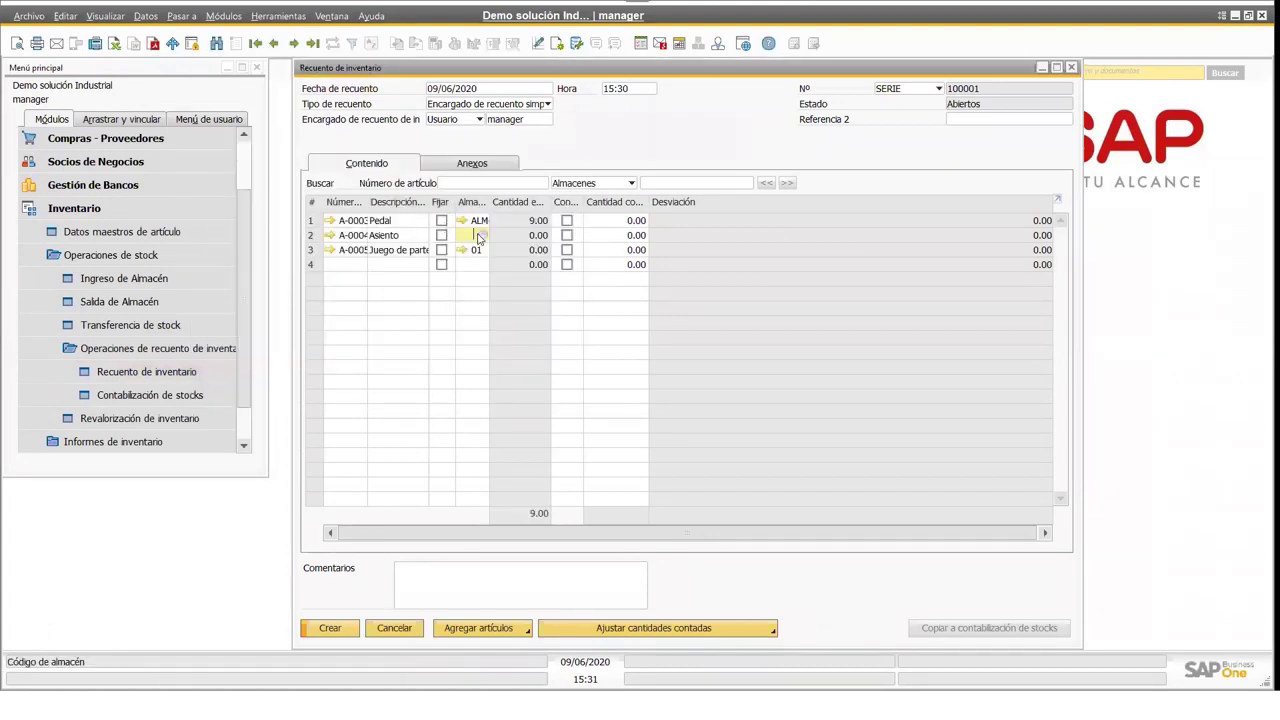
pyautogui.click(484, 236)
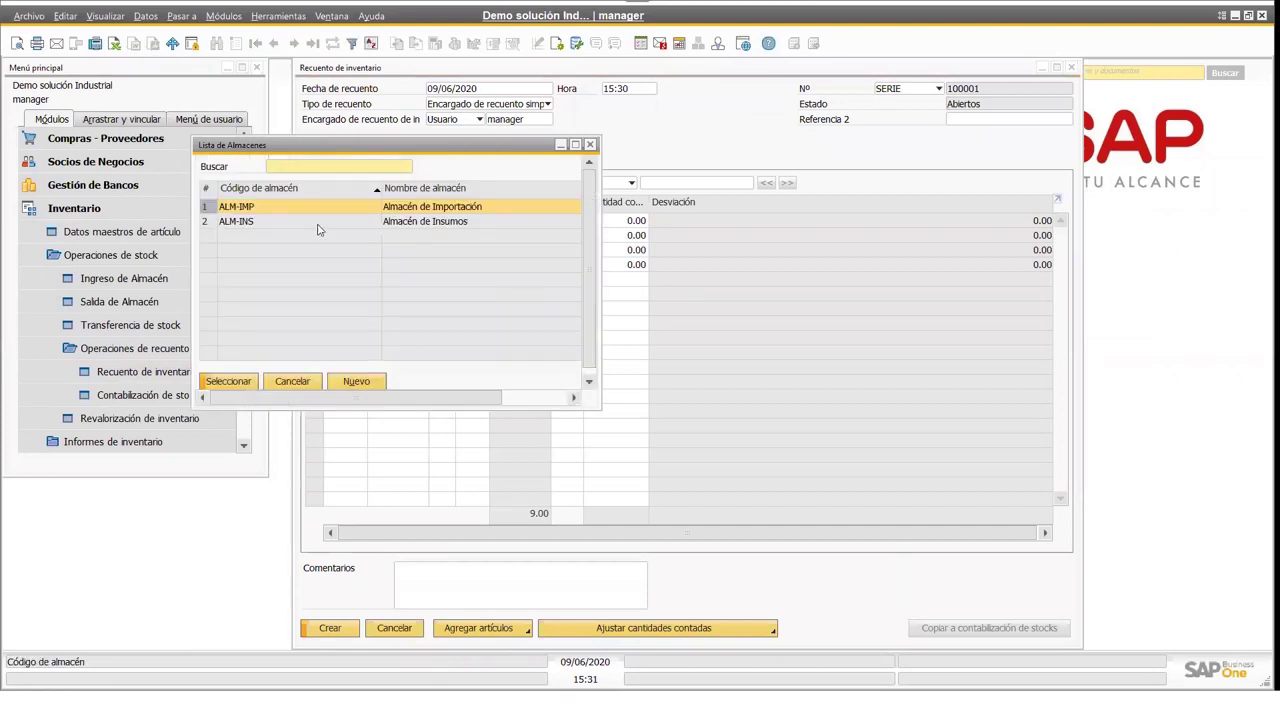
pyautogui.doubleClick(323, 231)
pyautogui.click(481, 251)
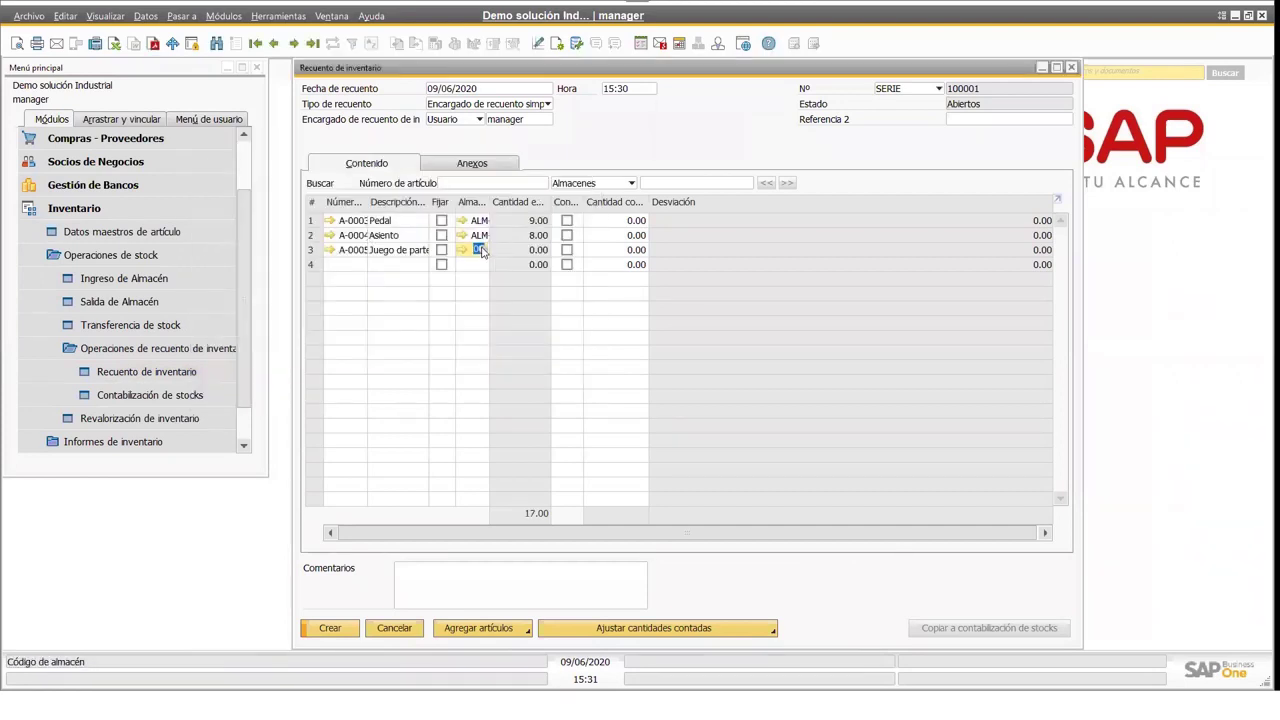
pyautogui.click(483, 251)
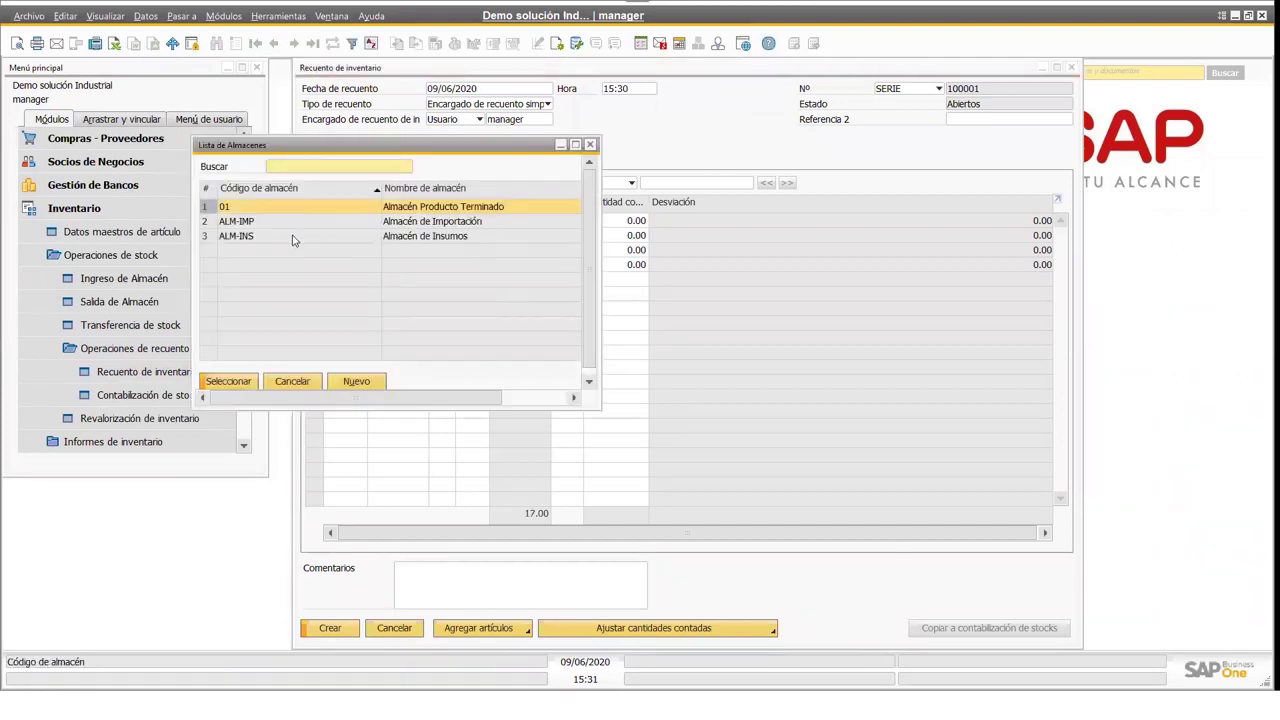
pyautogui.doubleClick(300, 236)
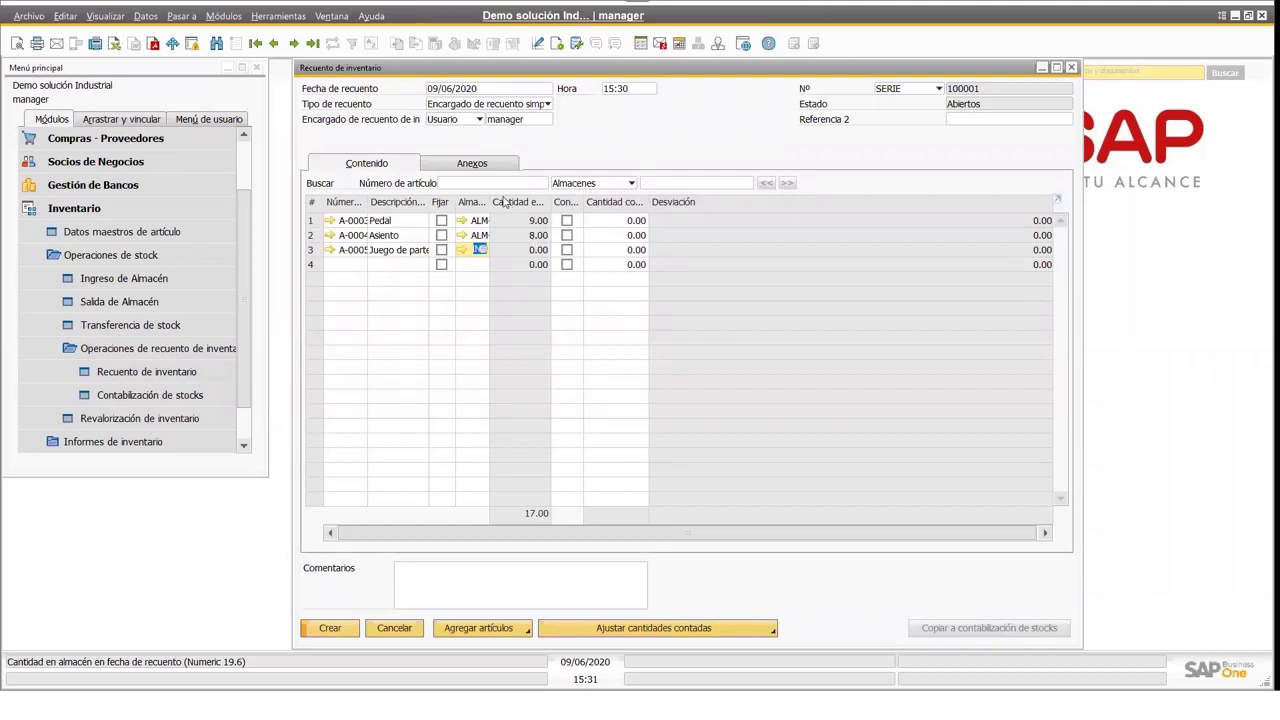
# - Preview the printed inventory count sheet with the warehouse quantity on the count date hidden, enlarge it, and close it
pyautogui.click(17, 47)
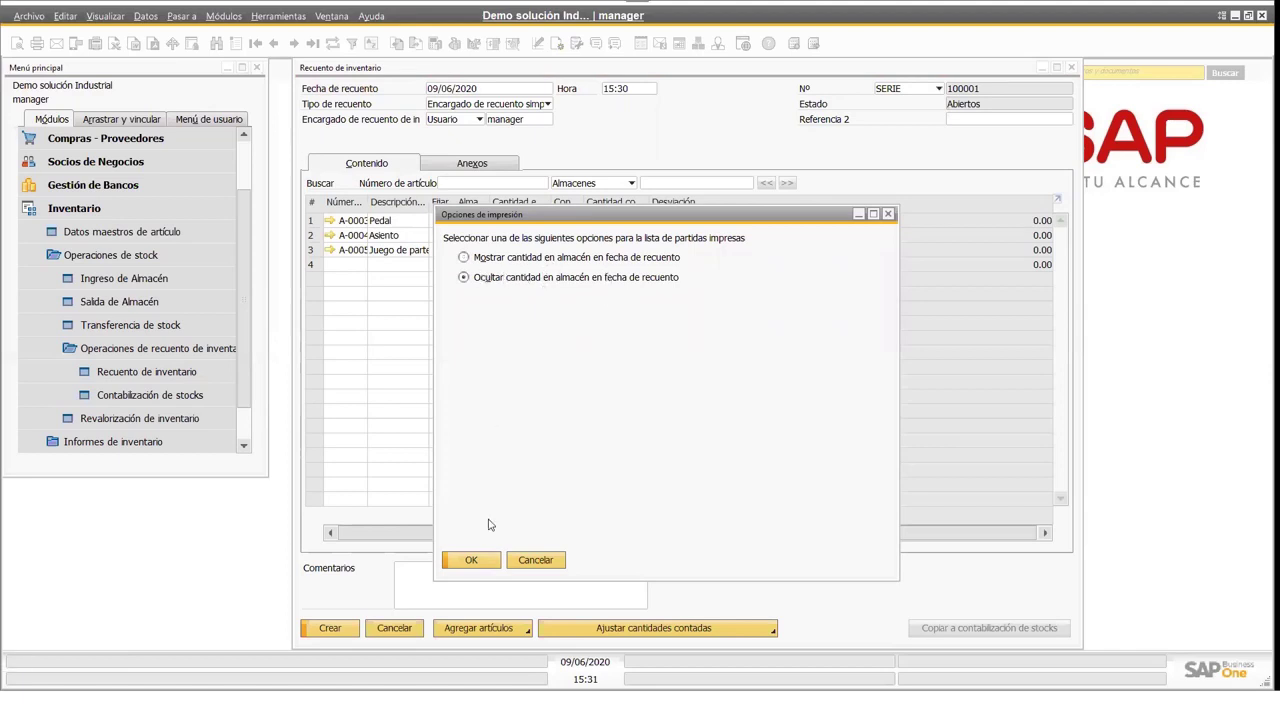
pyautogui.click(471, 560)
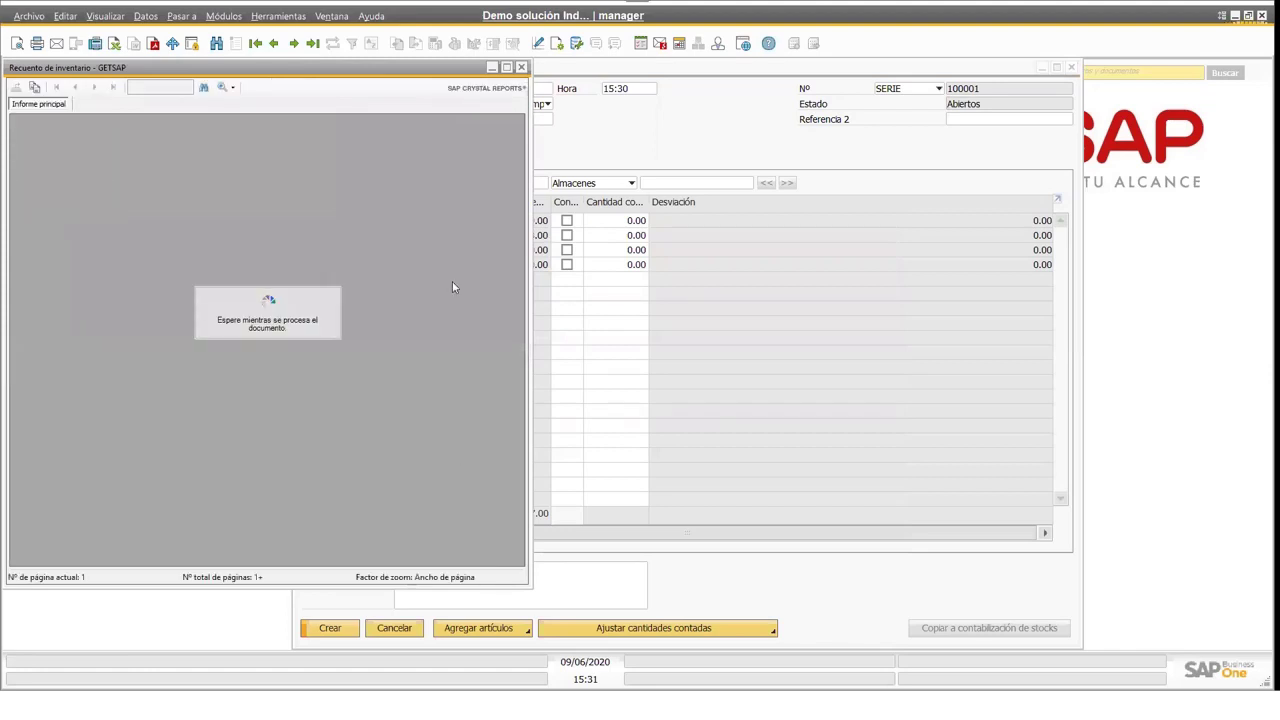
pyautogui.click(506, 67)
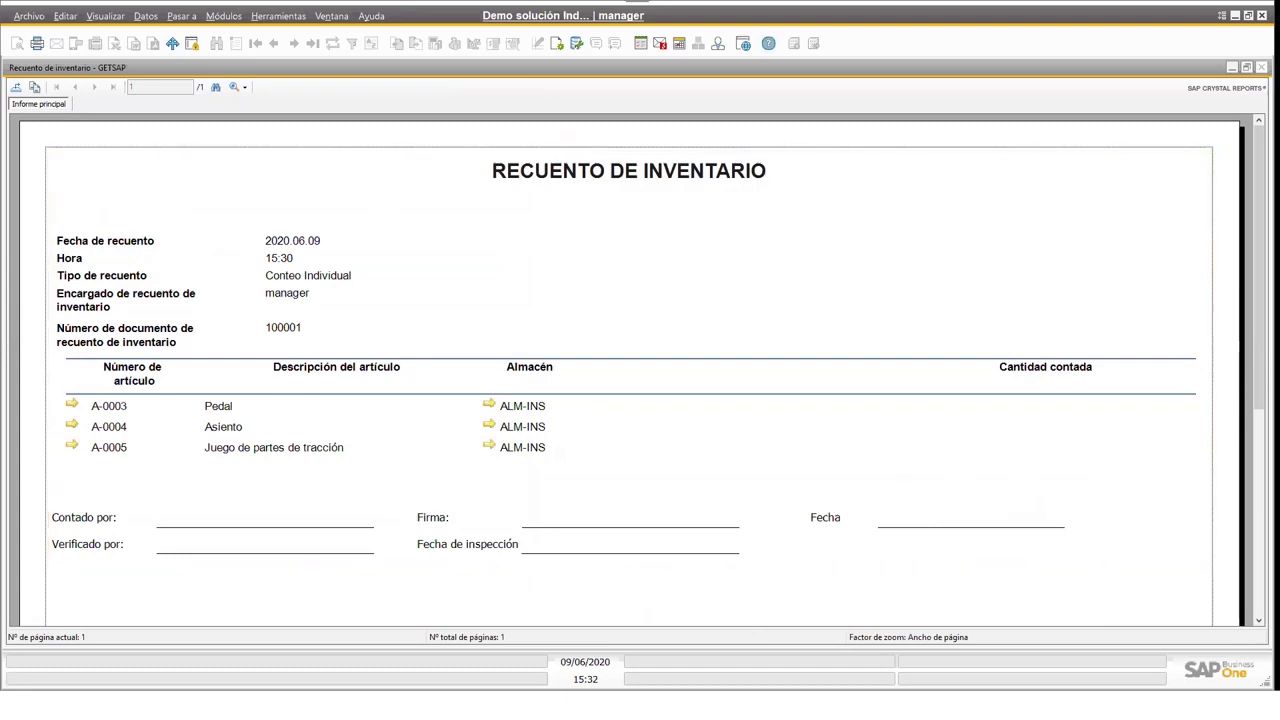
pyautogui.click(1262, 67)
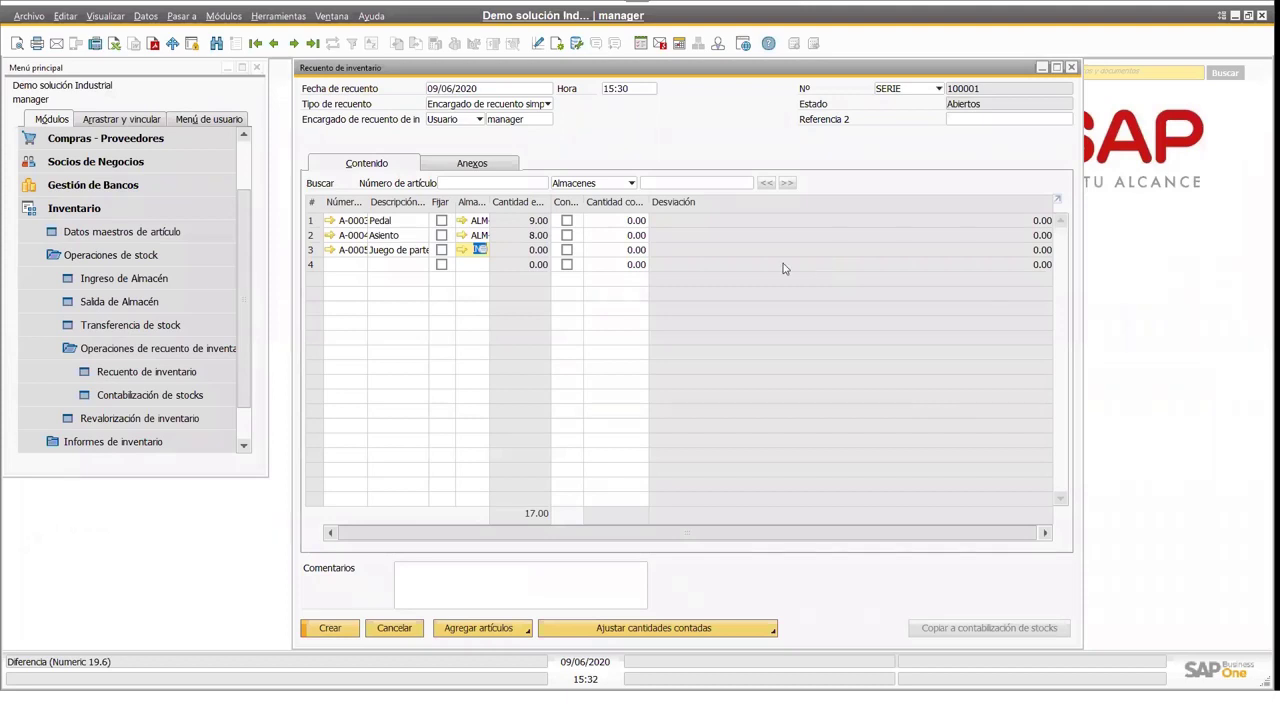
# - Set the counted quantity of the Pedal line to 8
pyautogui.click(614, 221)
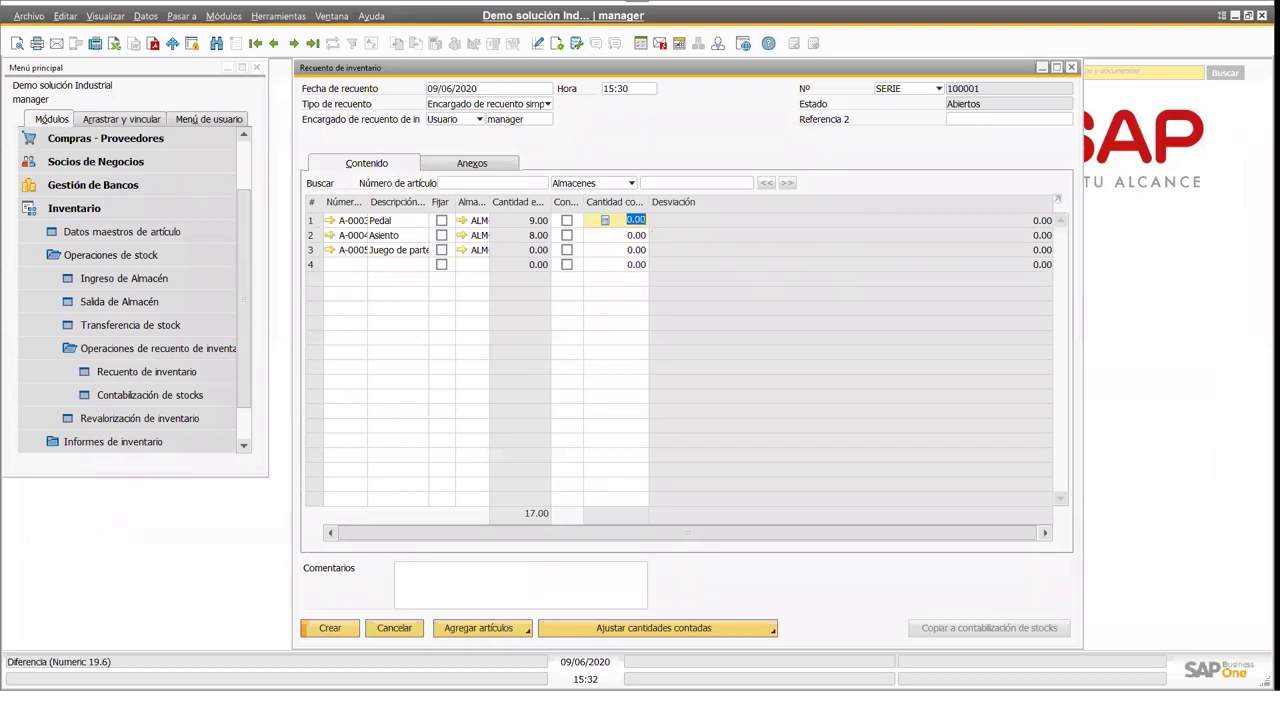
pyautogui.write('8')
pyautogui.press('Down')
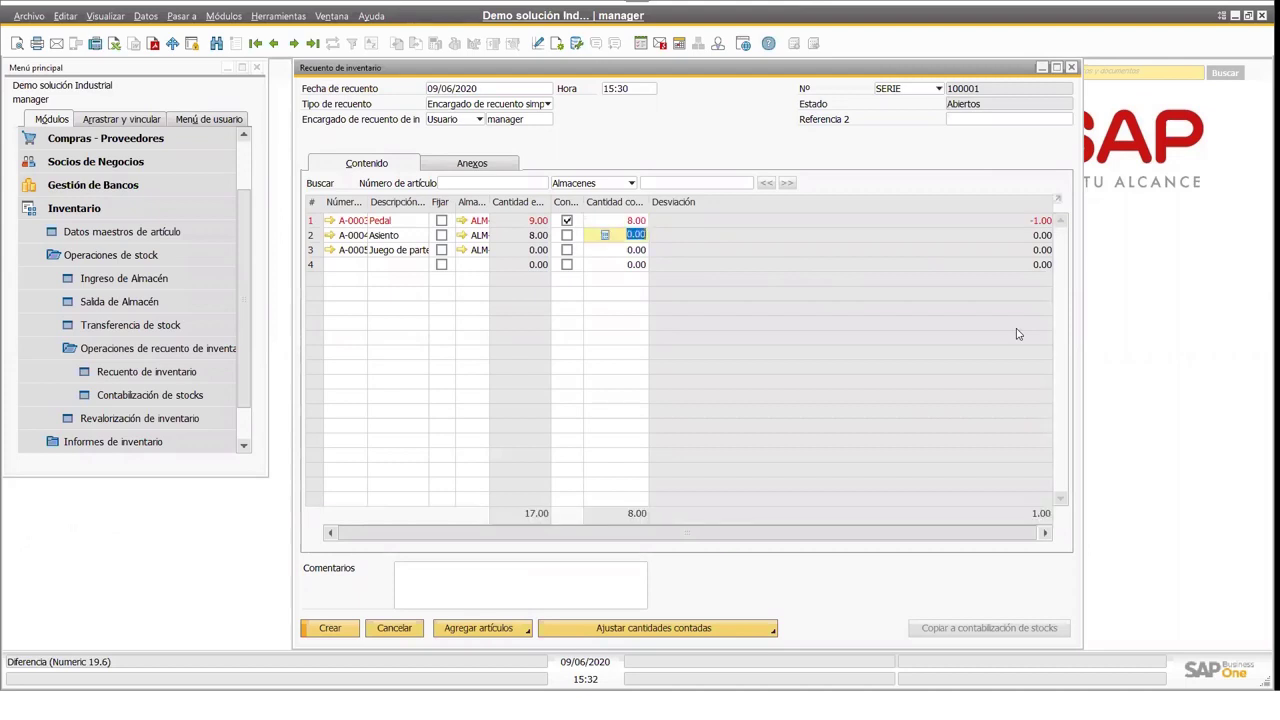
# - Set the counted quantity of the Asiento line to 8 and widen the Contado column to review the deviations
pyautogui.write('8')
pyautogui.press('Down')
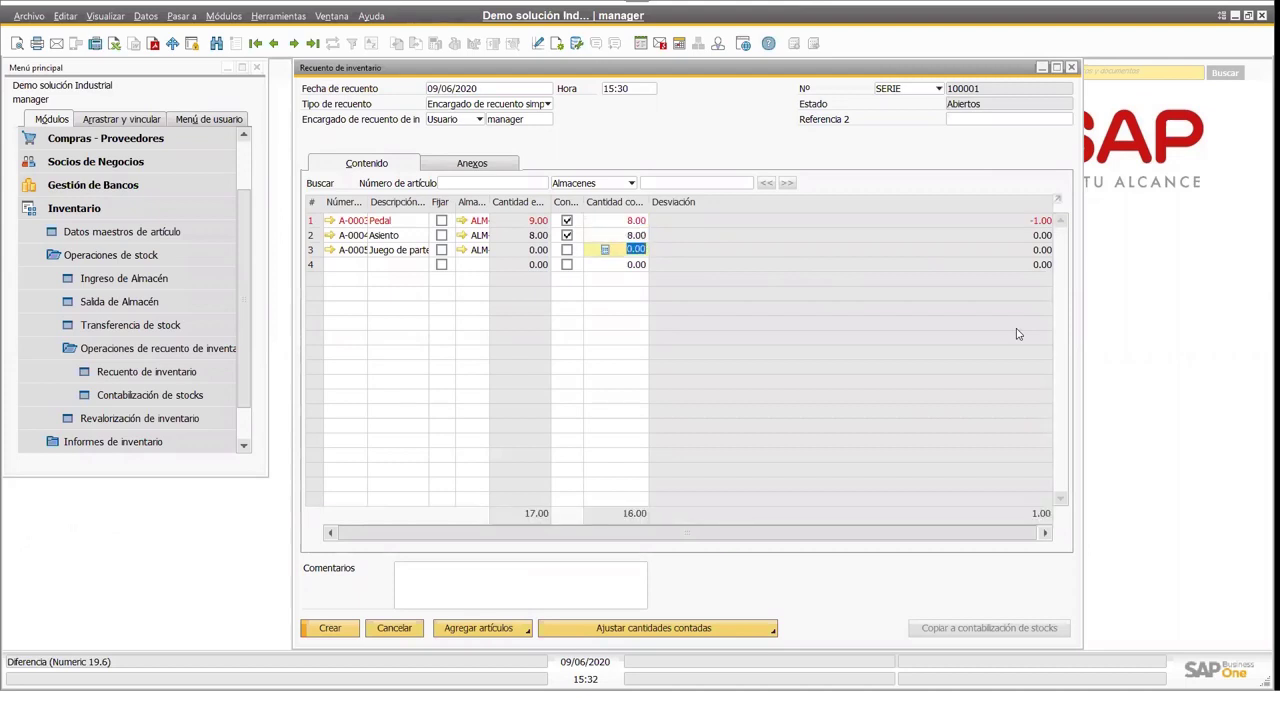
pyautogui.press('Up')
pyautogui.press('Up')
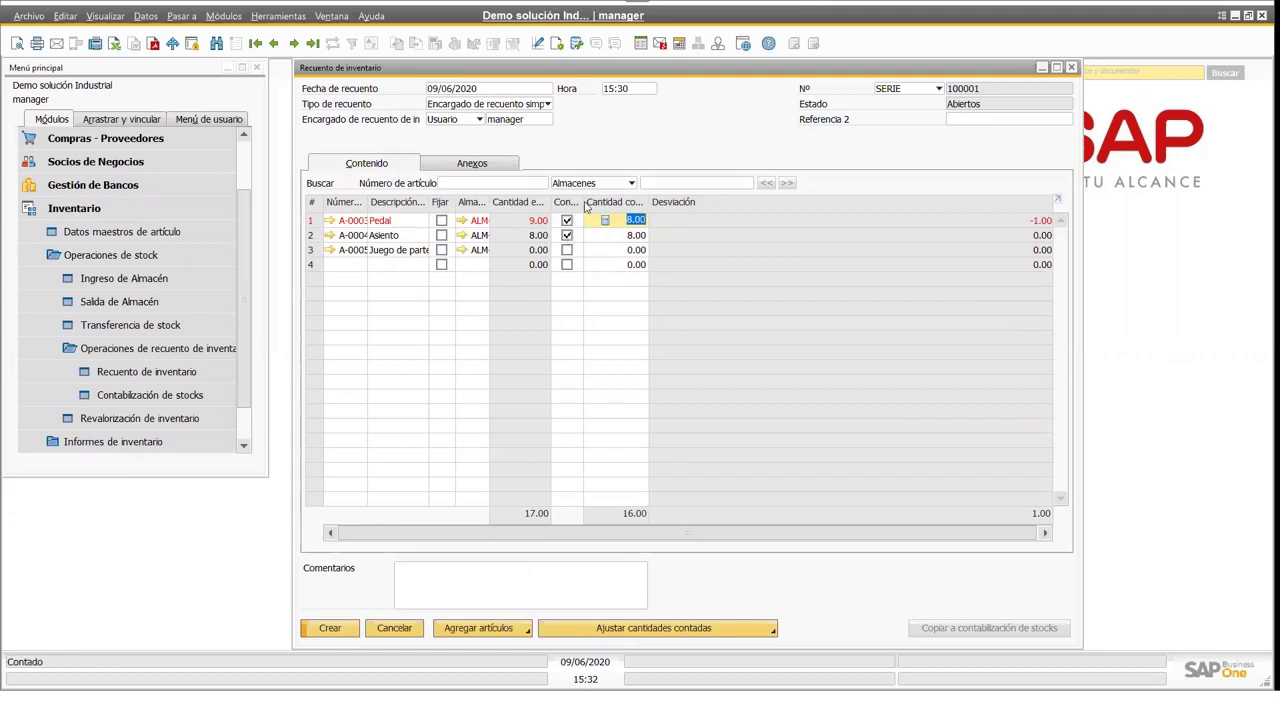
pyautogui.moveTo(584, 202); pyautogui.dragTo(594, 202)
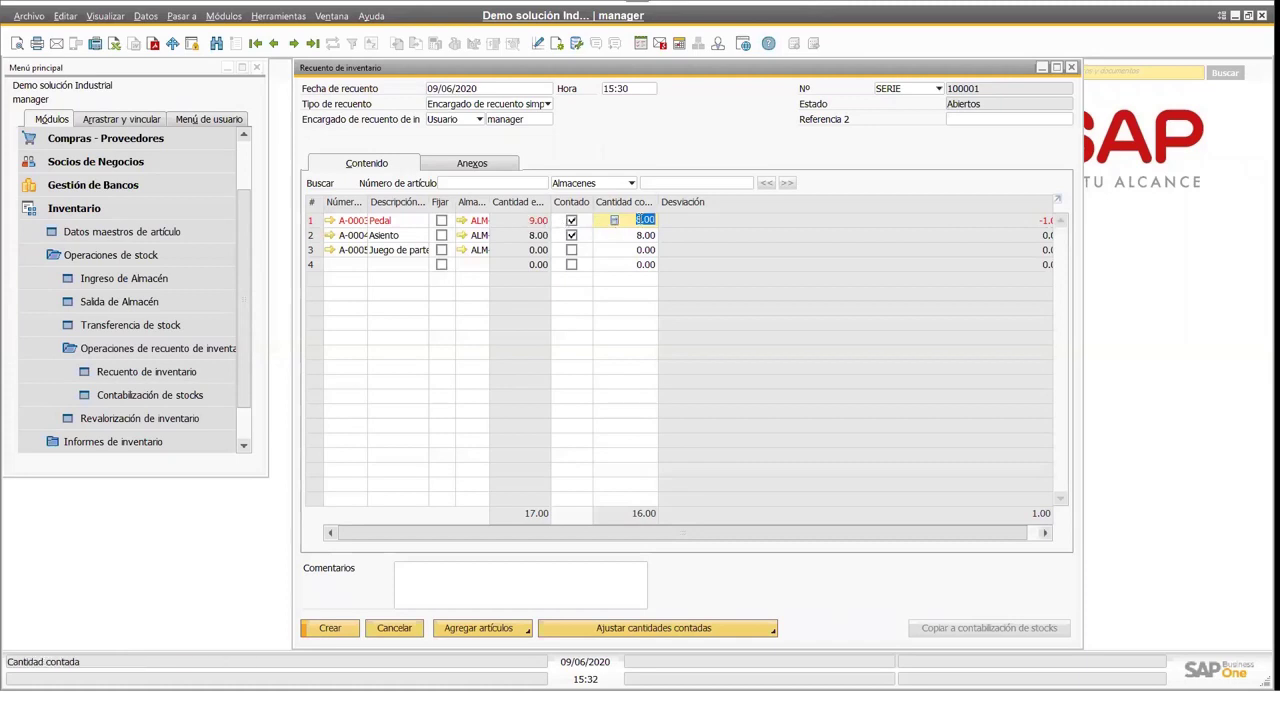
pyautogui.moveTo(698, 534); pyautogui.dragTo(781, 543)
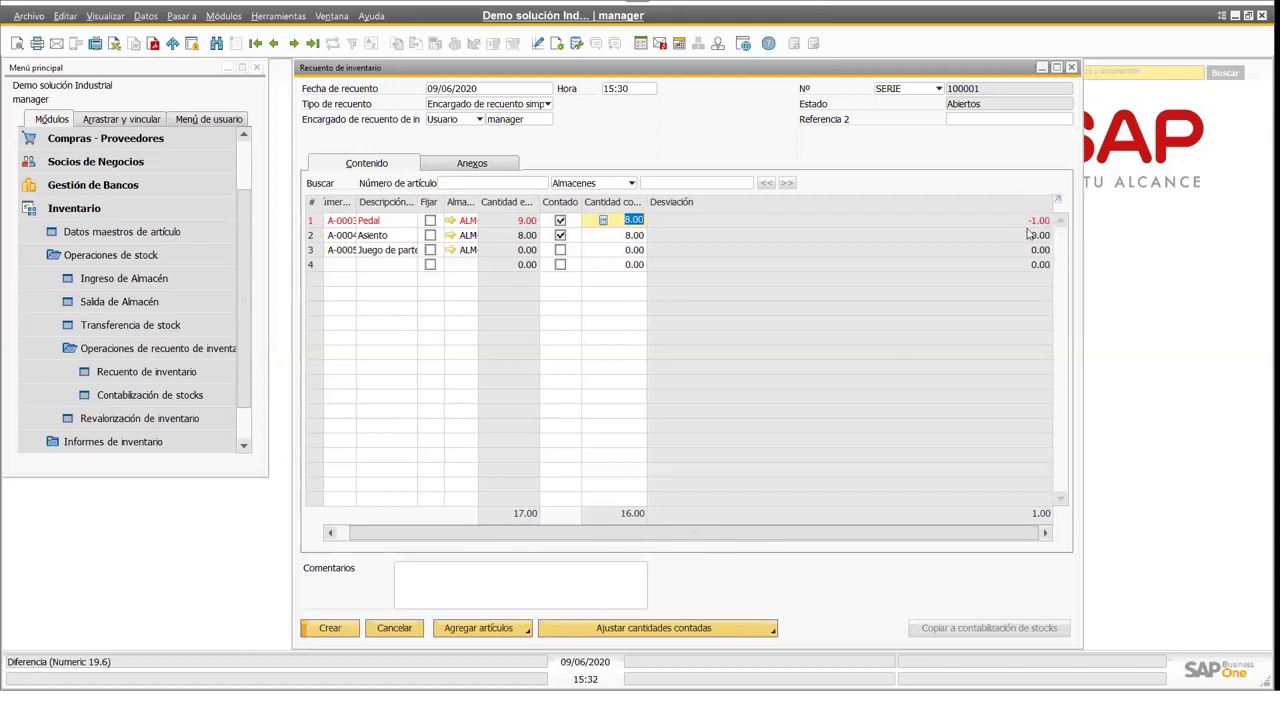
# - Create the inventory count and reopen the saved record to review its deviations
pyautogui.click(332, 628)
pyautogui.click(274, 44)
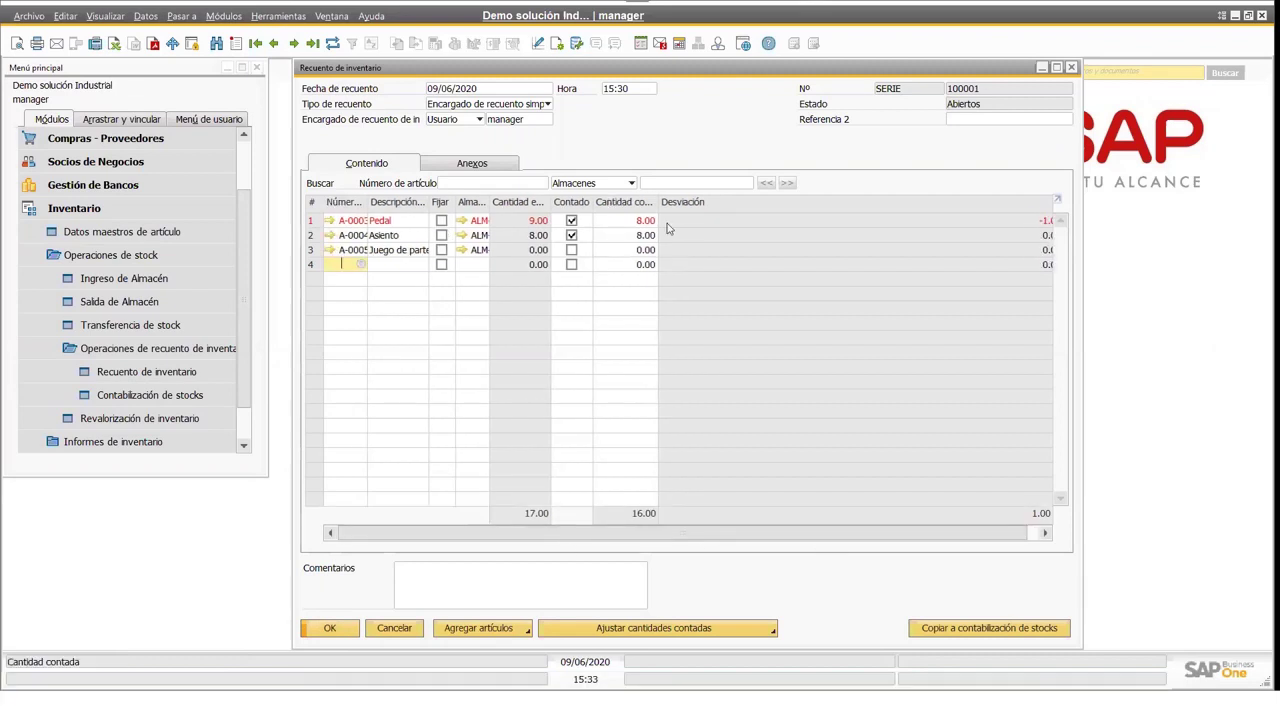
pyautogui.moveTo(861, 533); pyautogui.dragTo(712, 552)
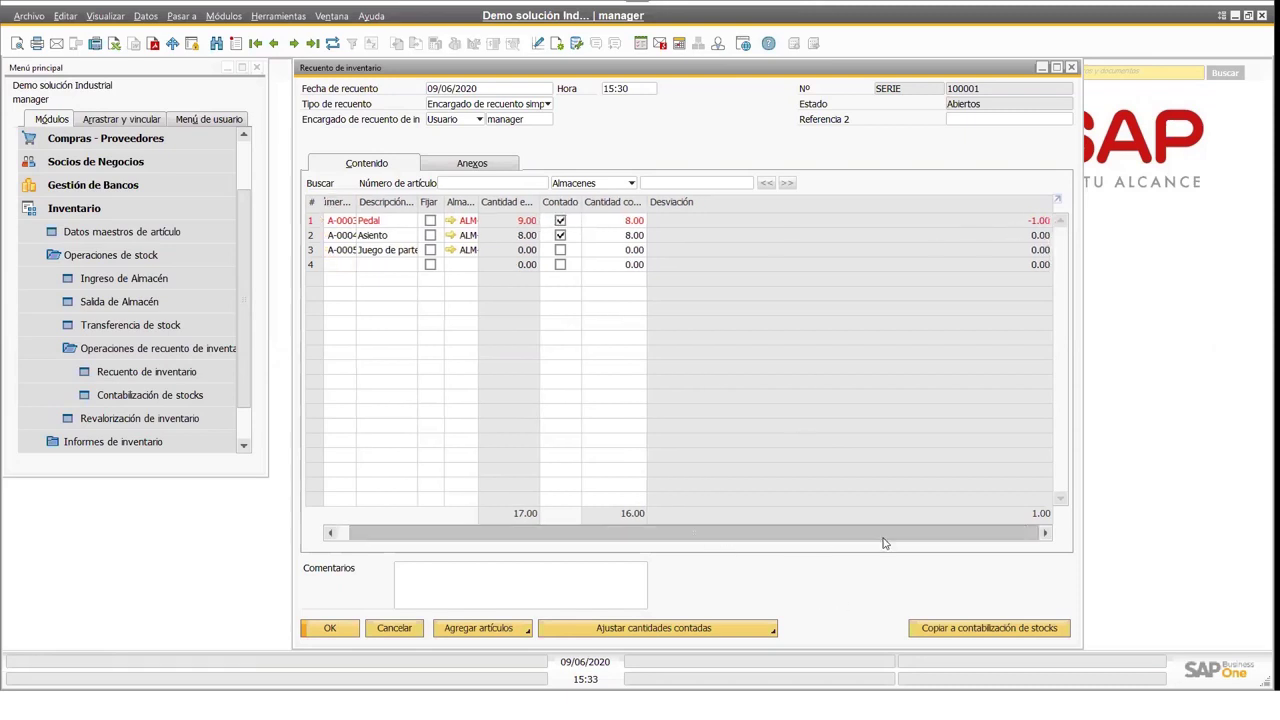
# - Copy the count to a stock posting and assign Ajuste de inventario as the increase offset account of the Pedal line
pyautogui.click(976, 630)
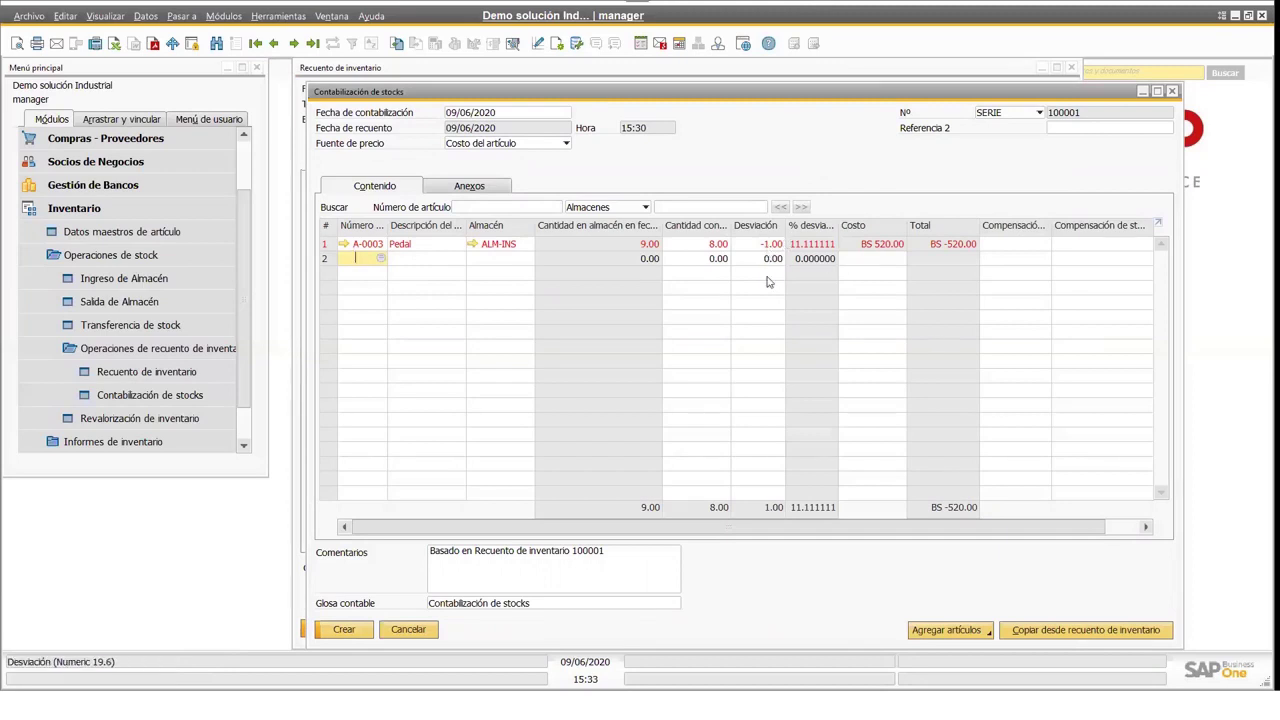
pyautogui.moveTo(703, 533); pyautogui.dragTo(855, 539)
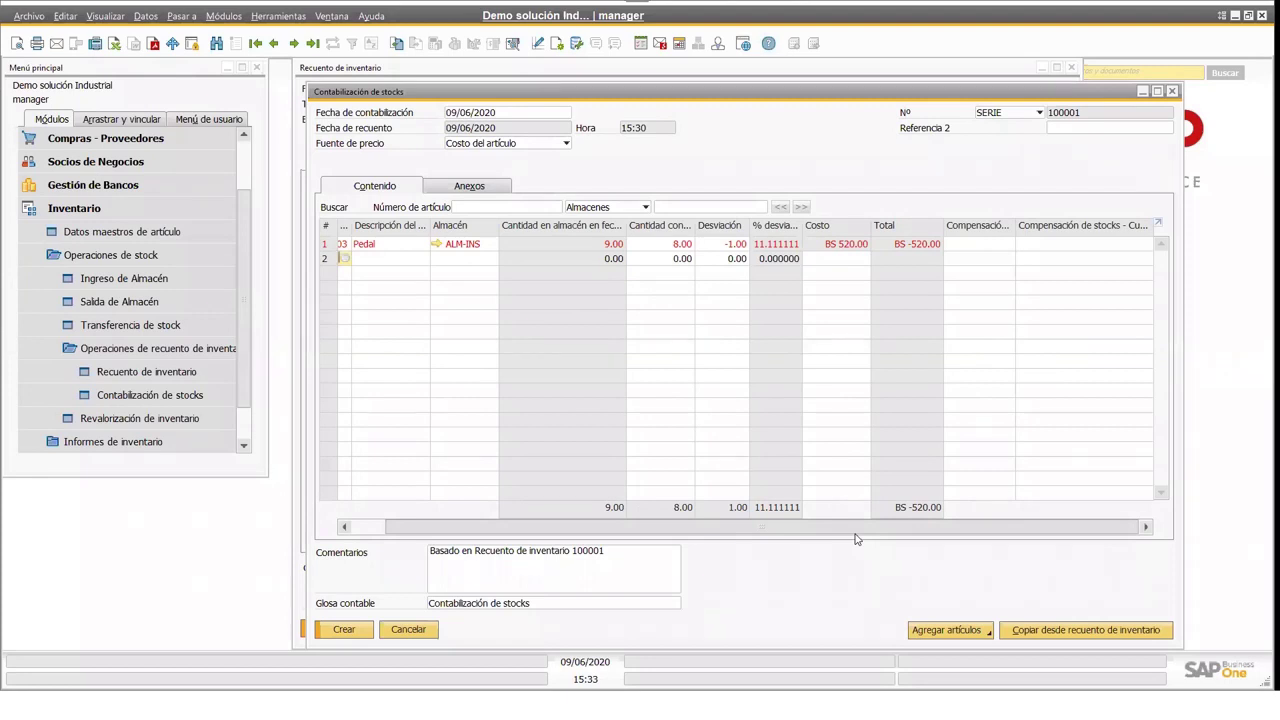
pyautogui.click(1009, 246)
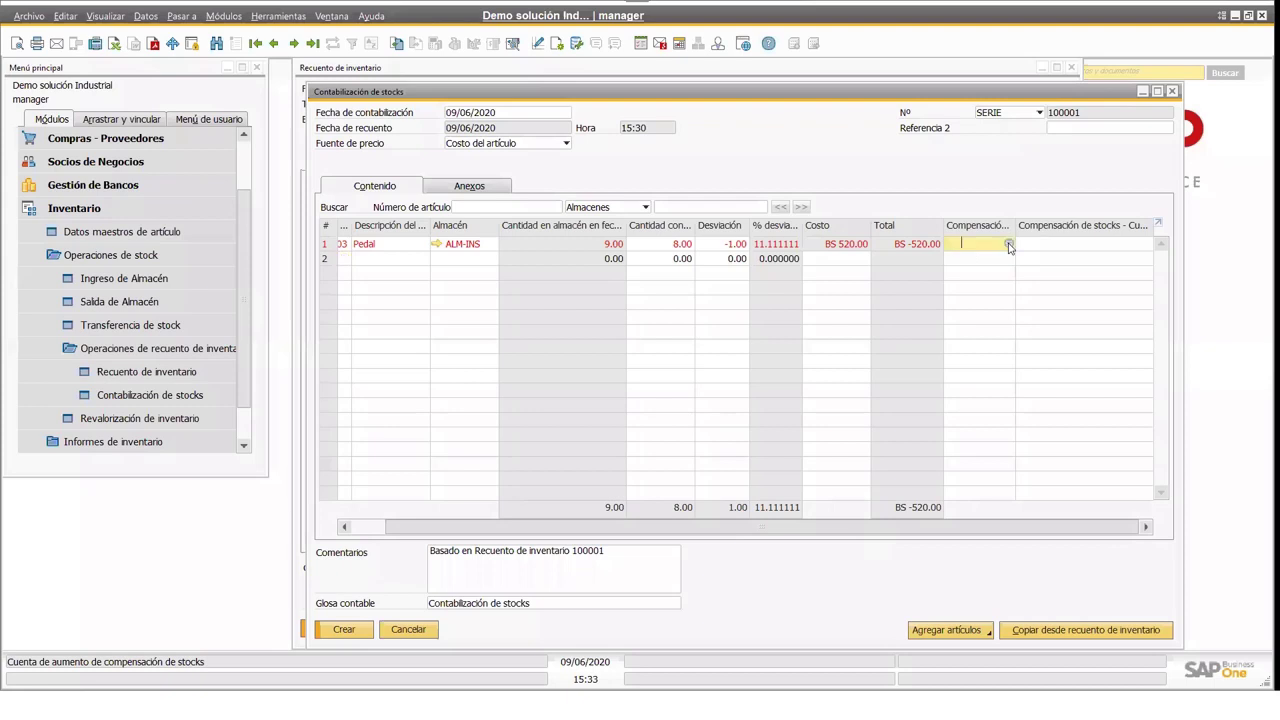
pyautogui.click(1009, 245)
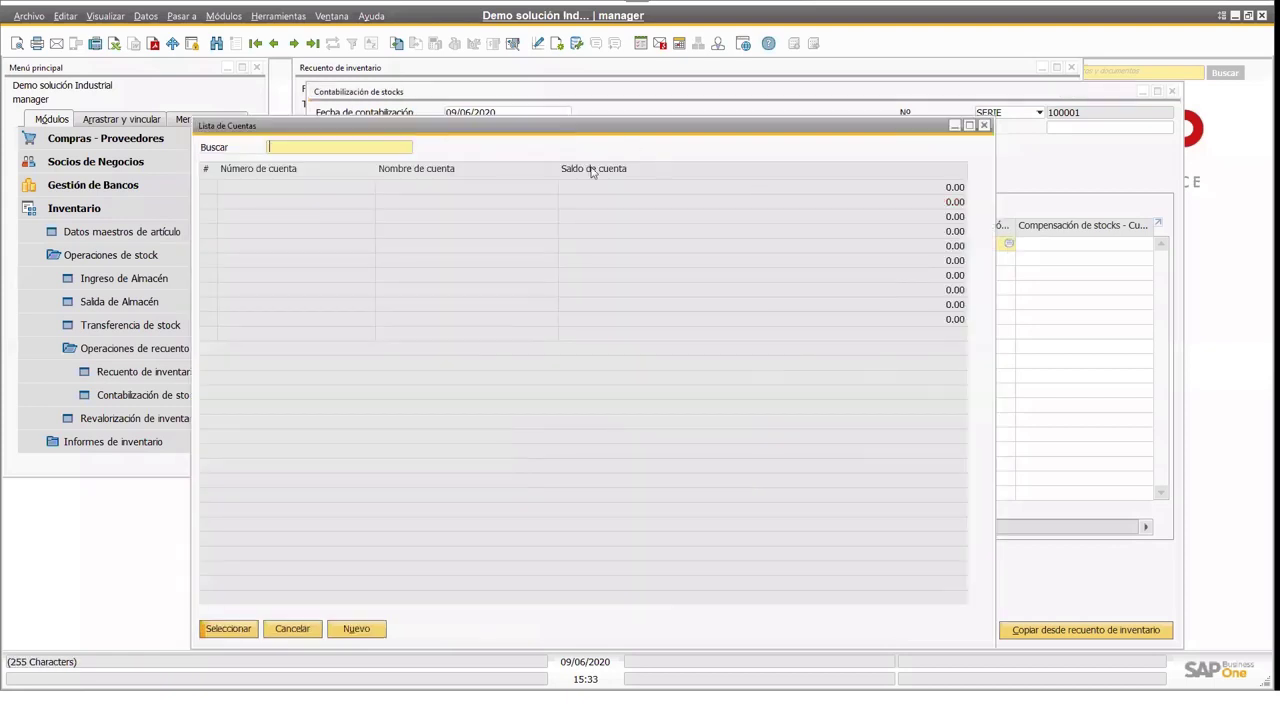
pyautogui.click(453, 170)
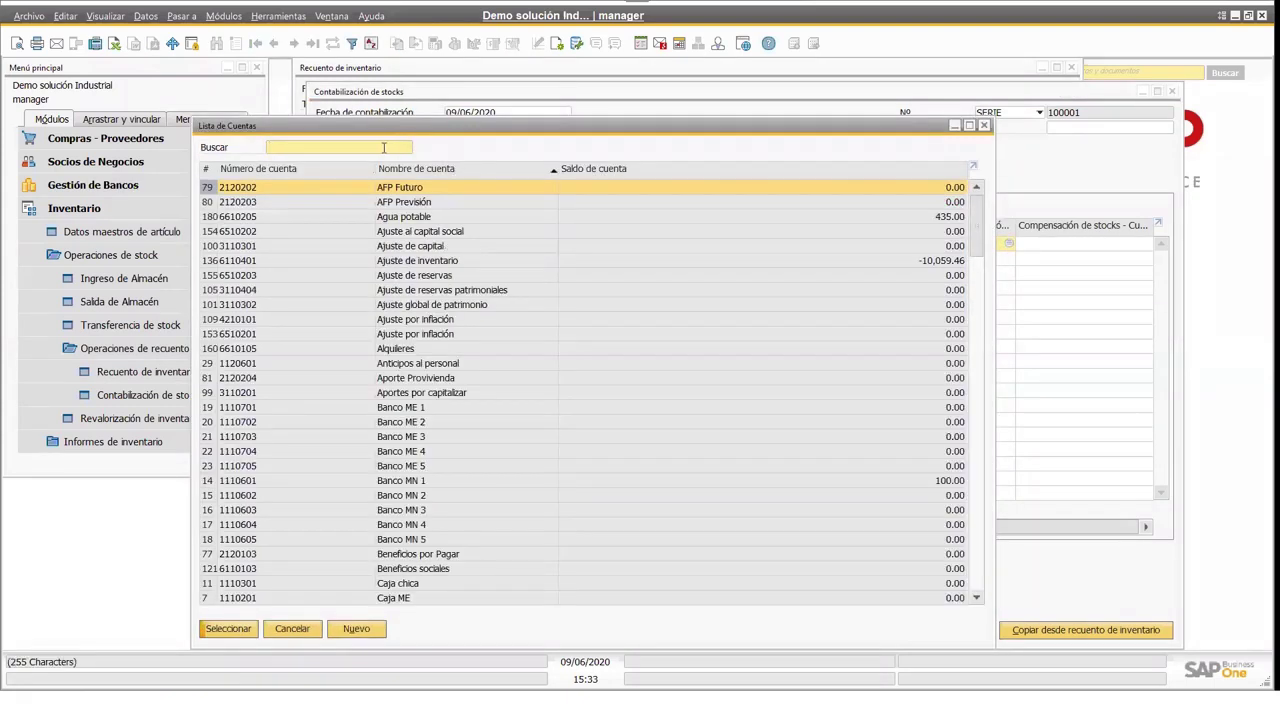
pyautogui.write('ajus')
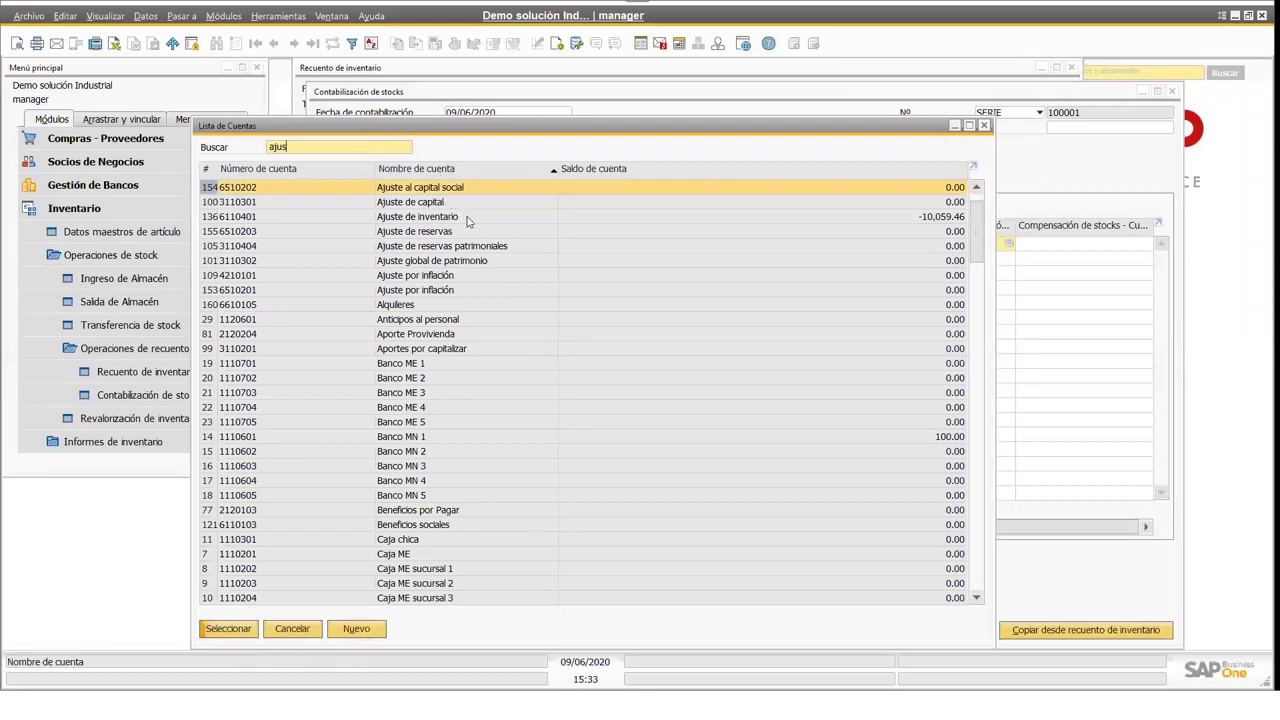
pyautogui.doubleClick(466, 217)
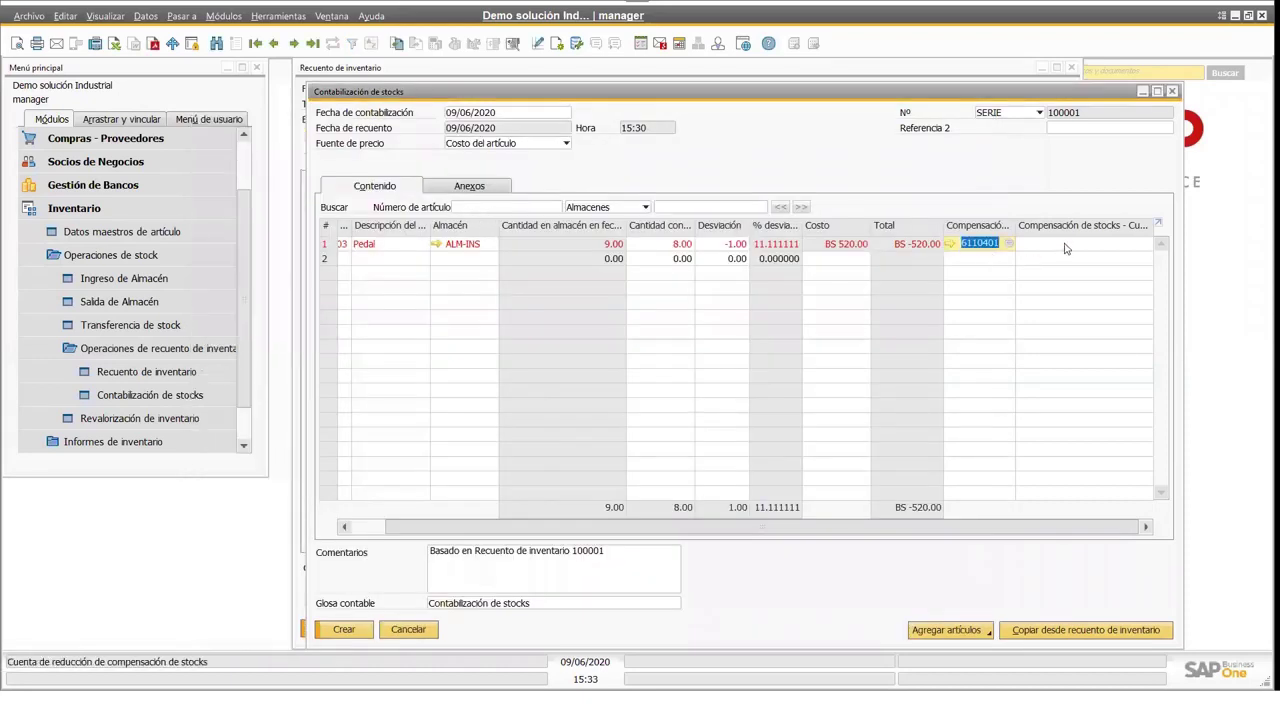
pyautogui.click(1065, 243)
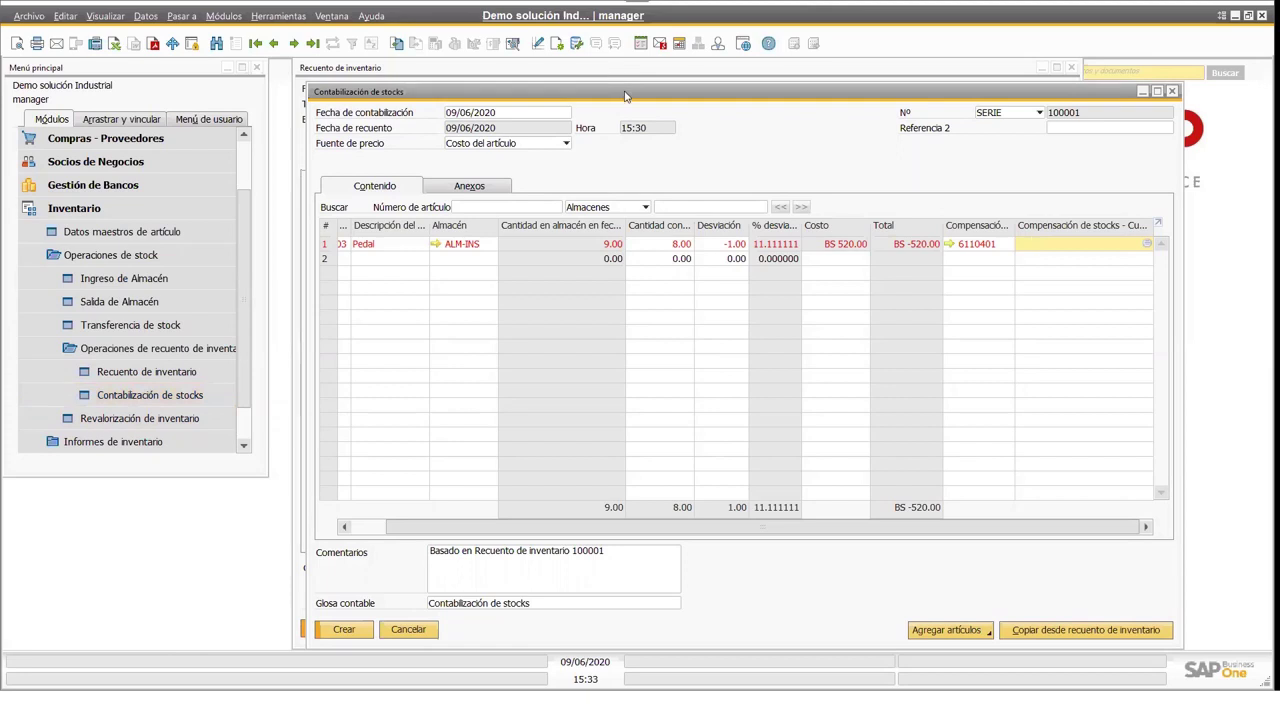
# - Open a second stock posting, copy the Pedal line from inventory count 100001 with the Configurar option, and discard the posting
pyautogui.moveTo(625, 95); pyautogui.dragTo(878, 155)
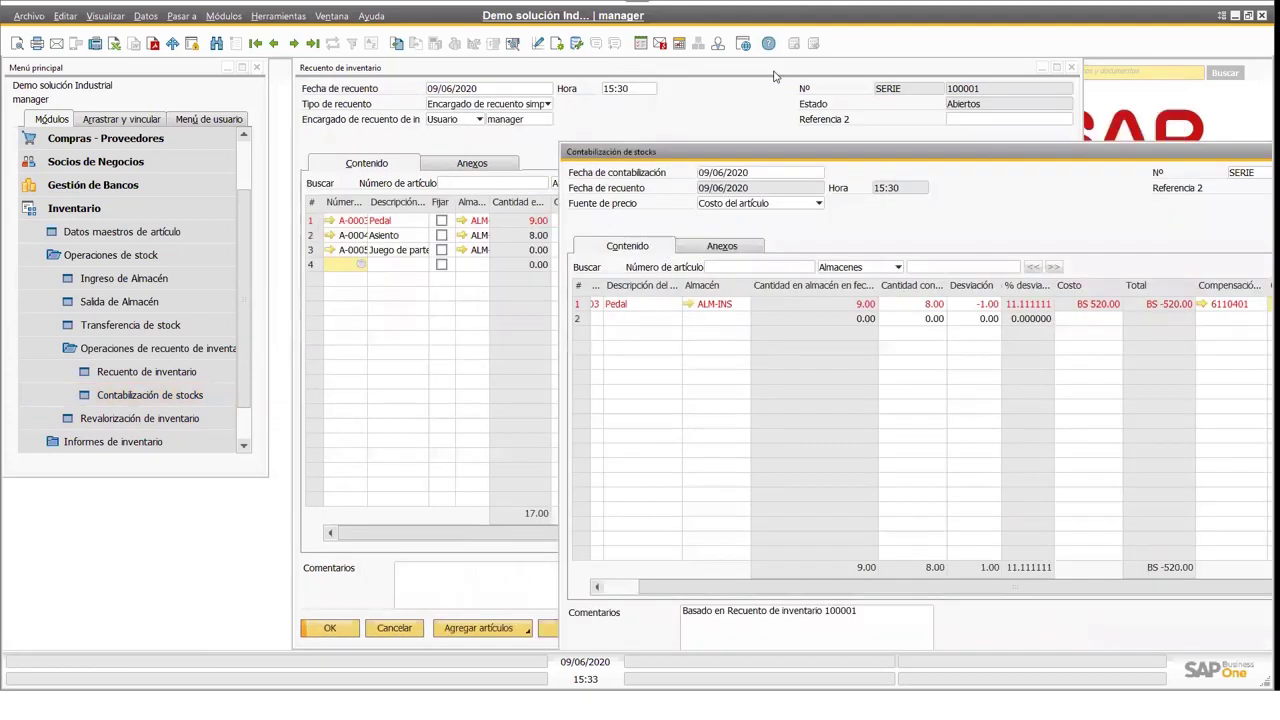
pyautogui.click(774, 76)
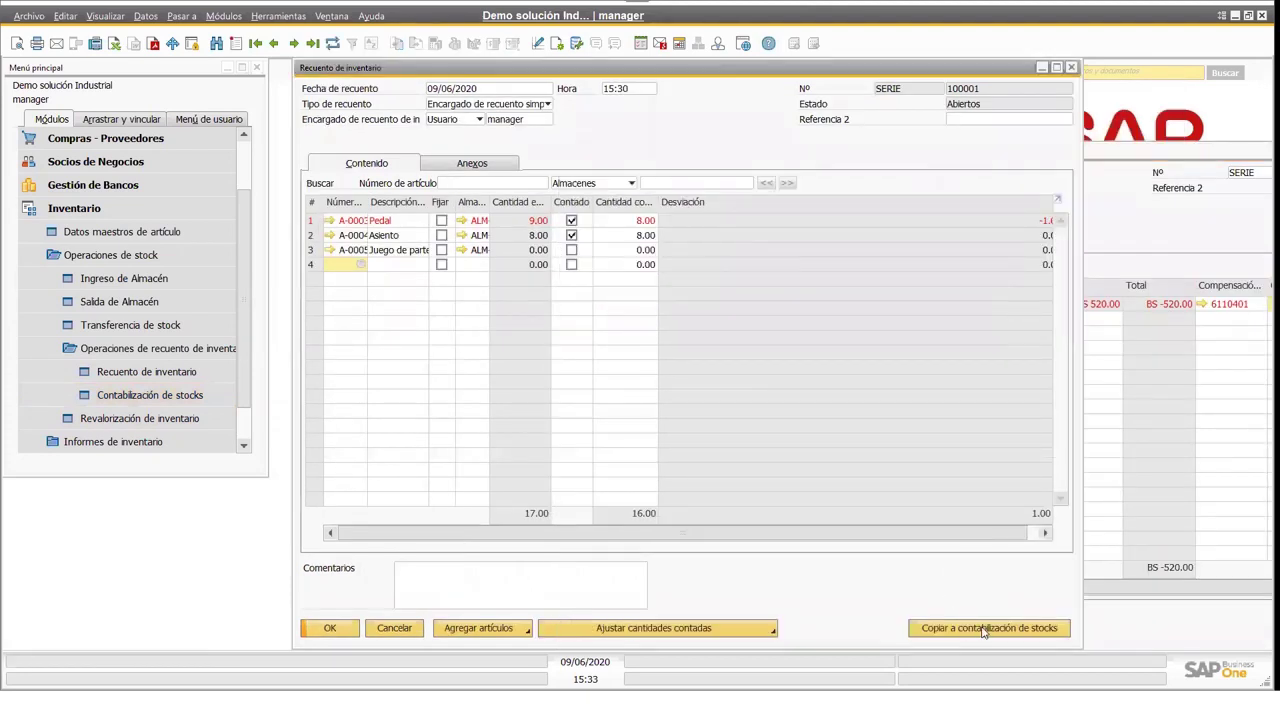
pyautogui.click(1100, 158)
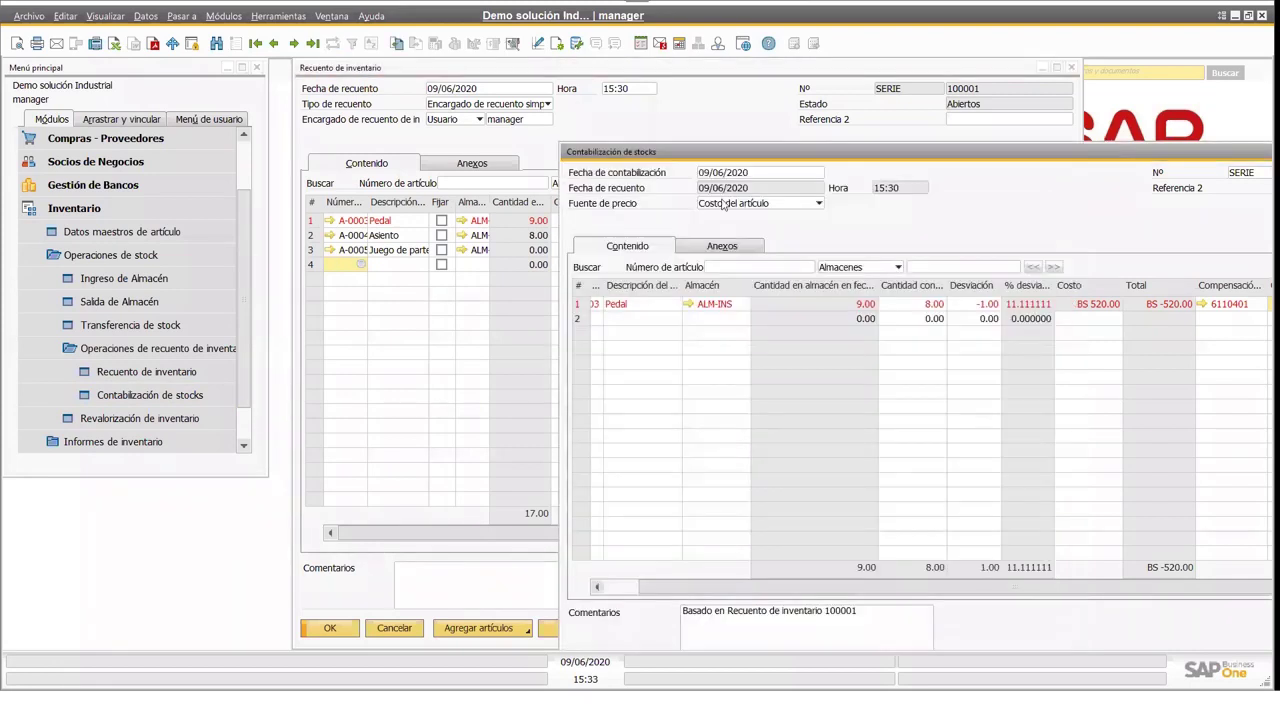
pyautogui.click(150, 398)
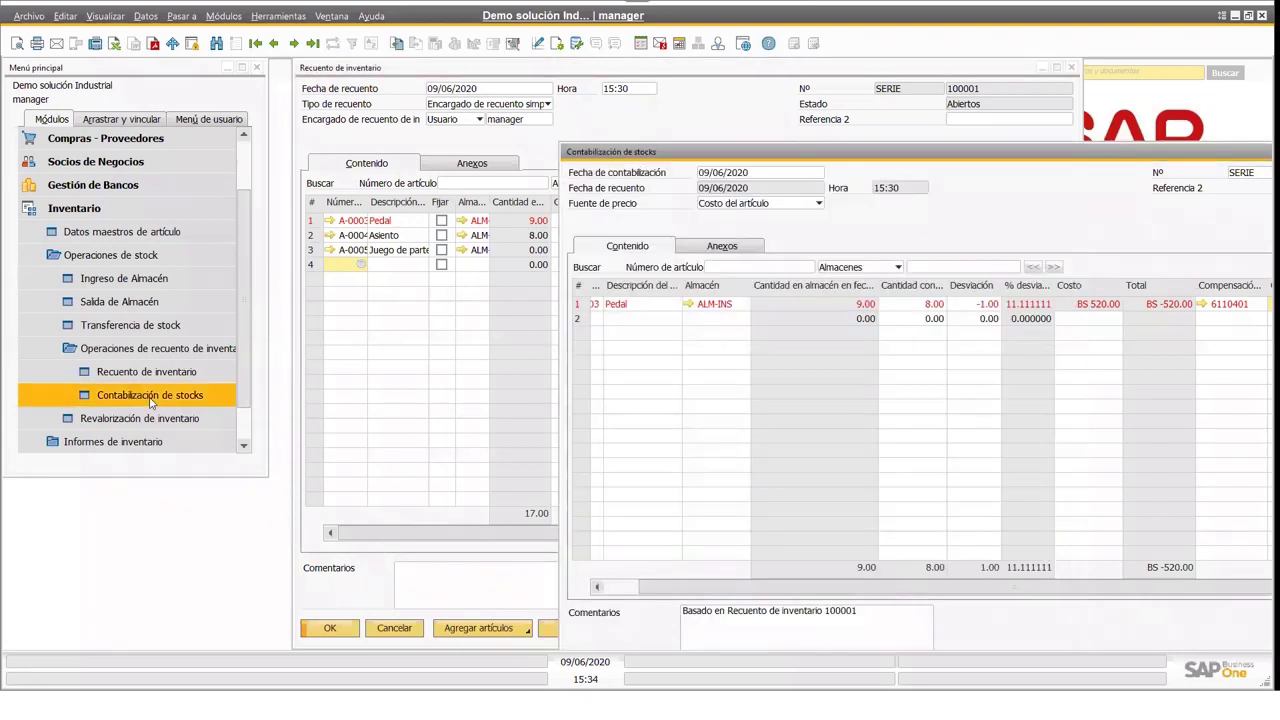
pyautogui.click(150, 401)
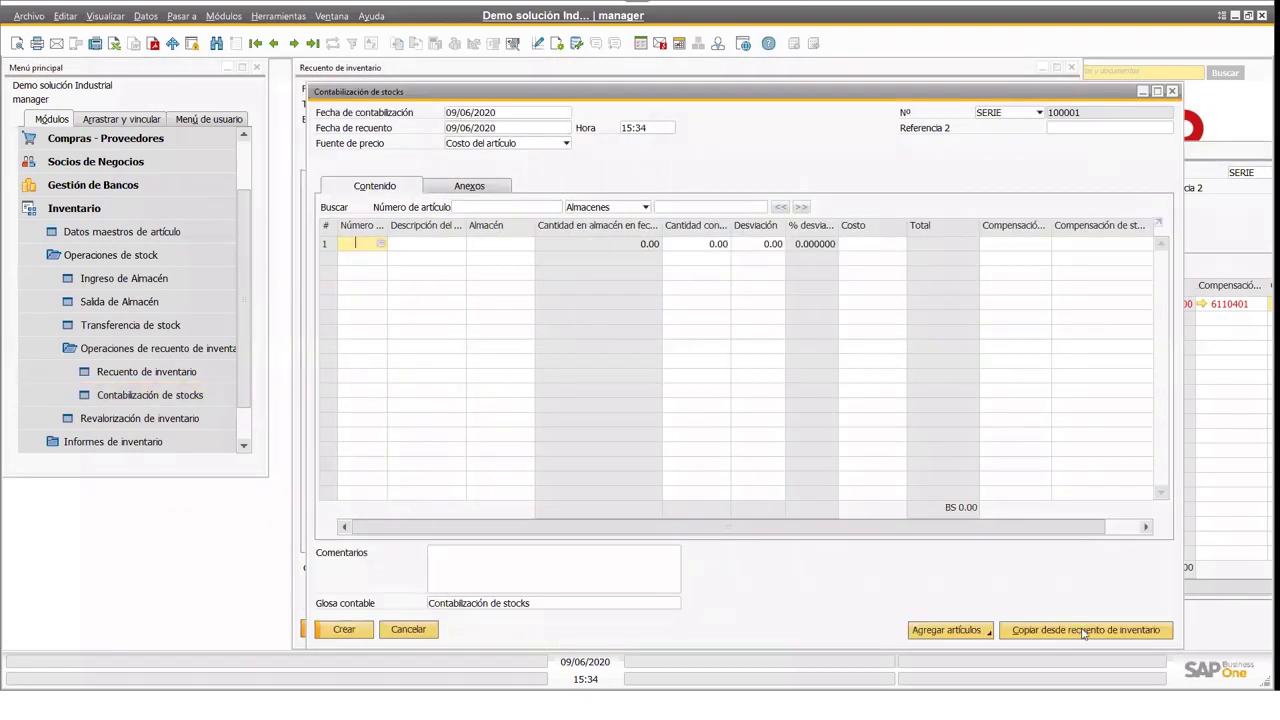
pyautogui.click(1083, 630)
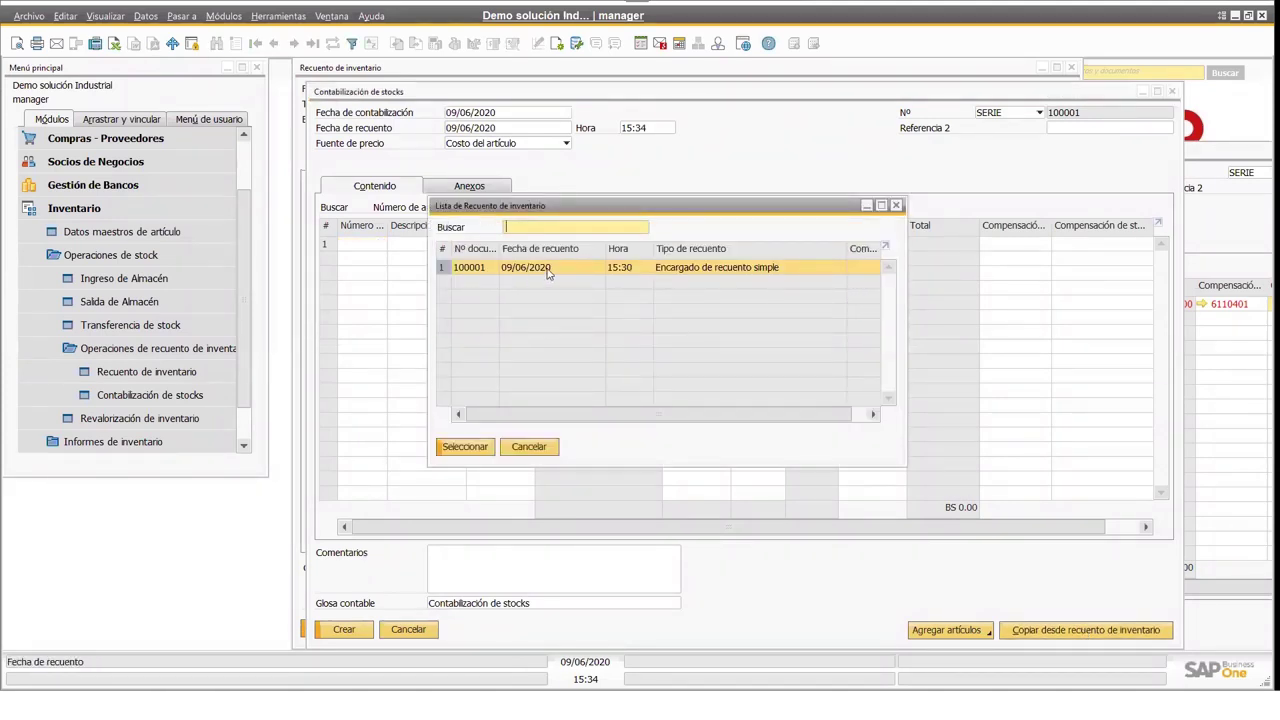
pyautogui.click(465, 448)
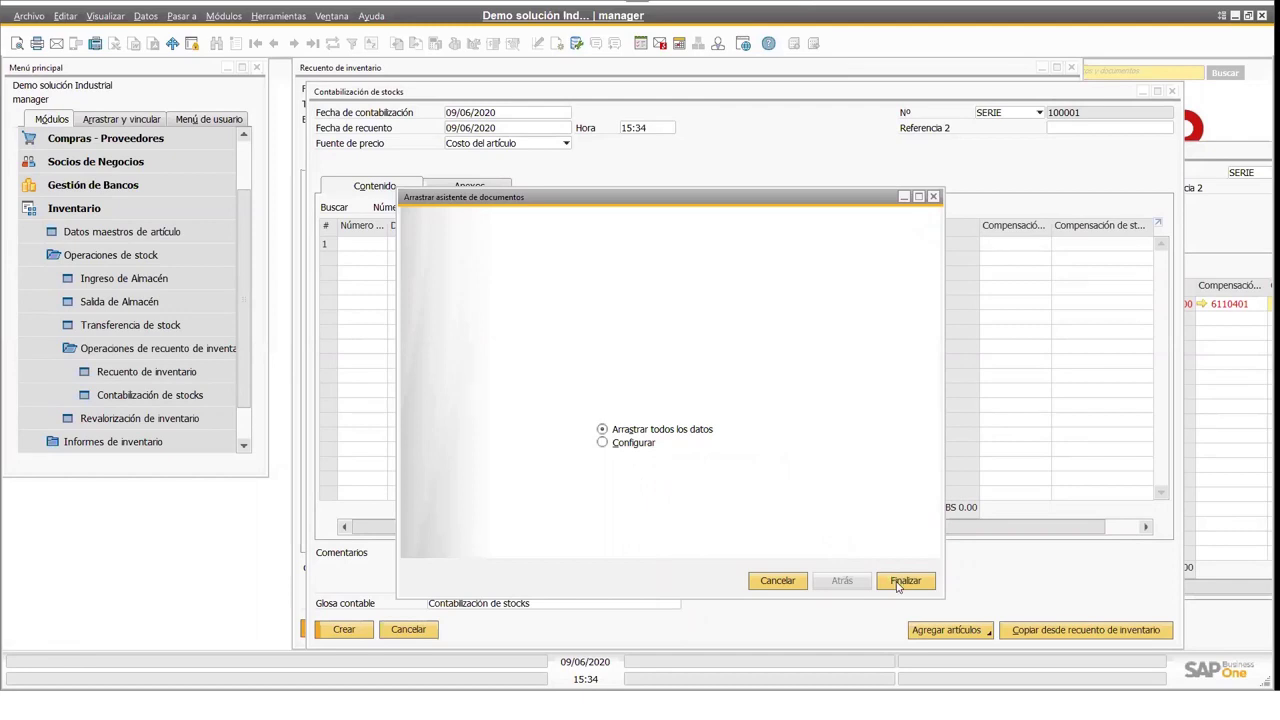
pyautogui.click(638, 444)
pyautogui.click(895, 584)
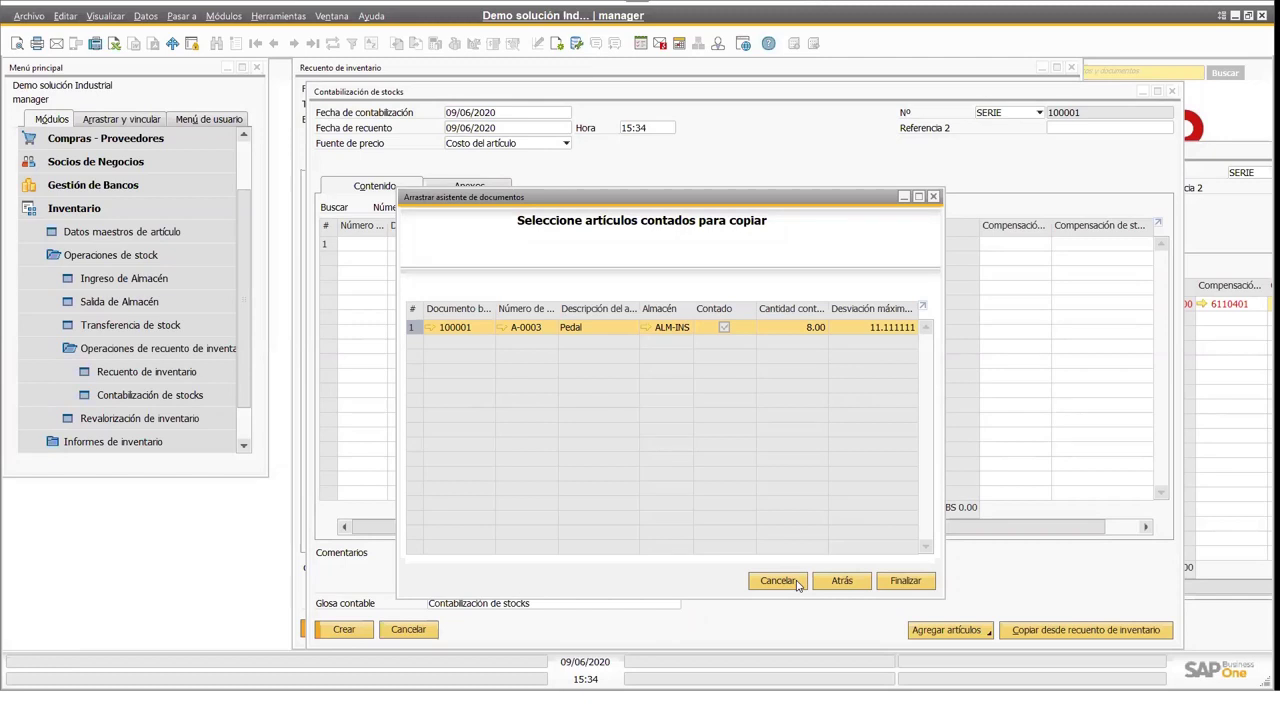
pyautogui.click(885, 582)
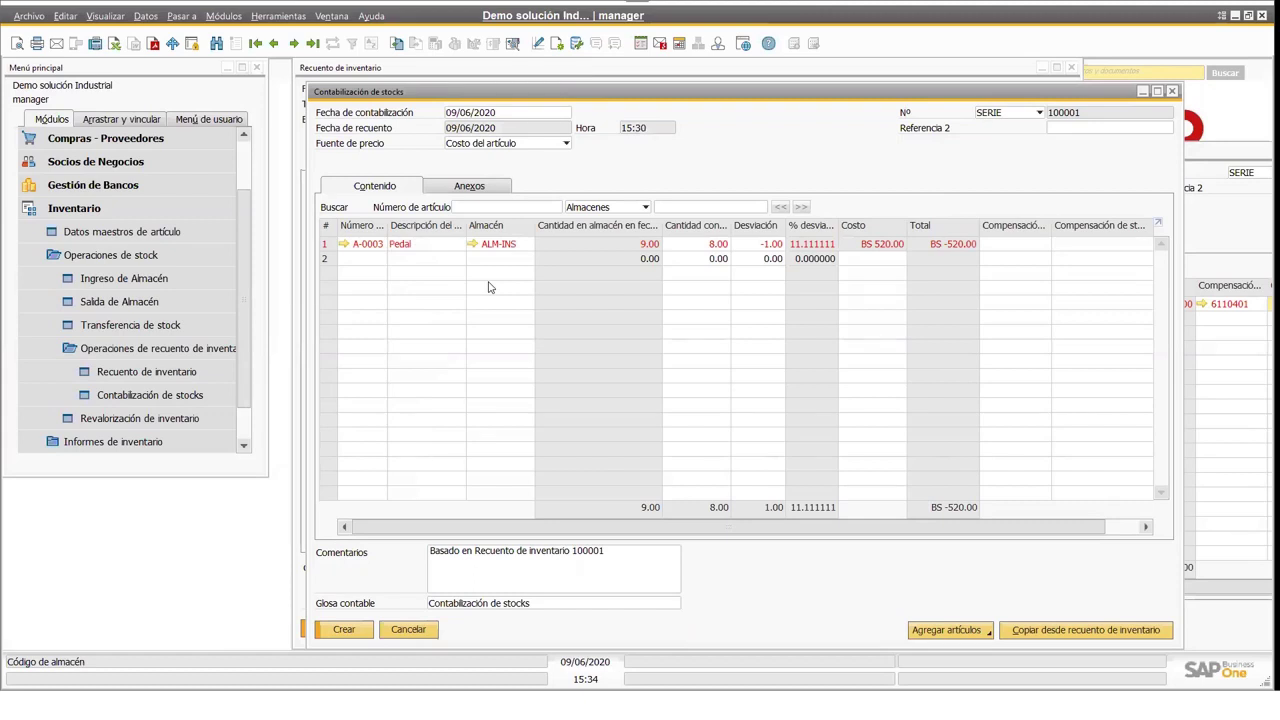
pyautogui.click(405, 632)
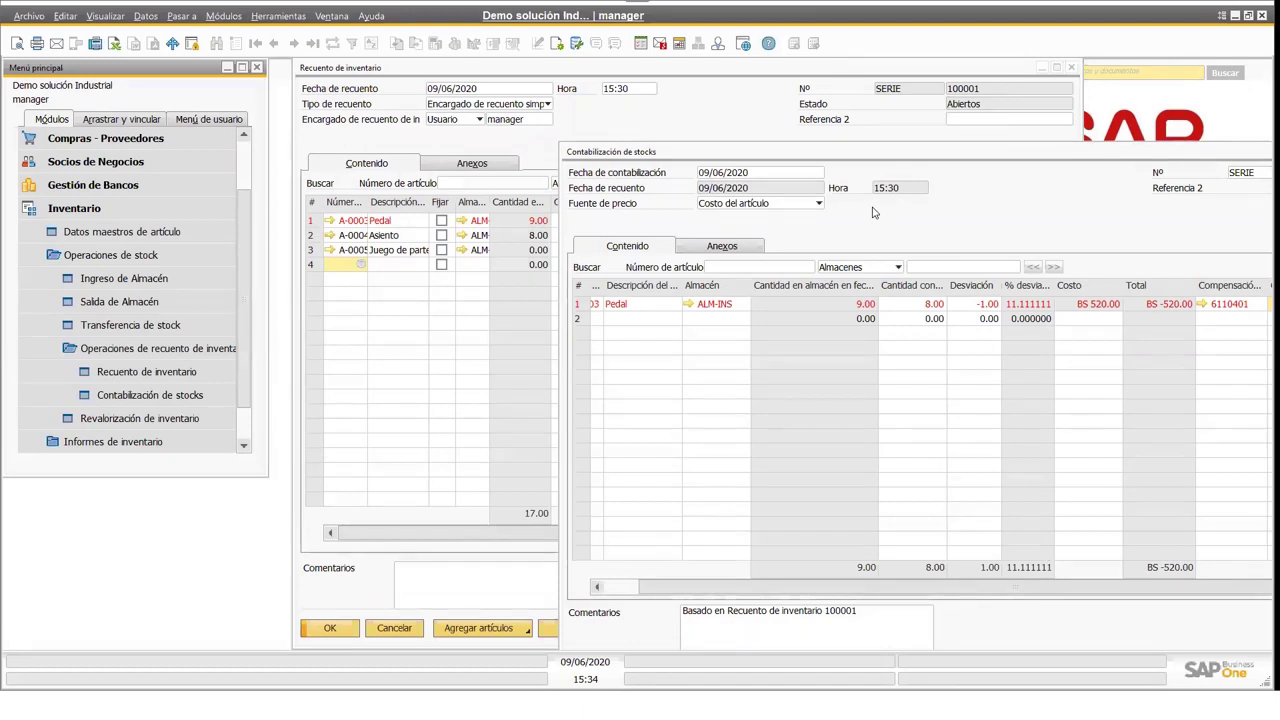
# - Return to the first stock posting and copy the Pedal line's increase offset account into its decrease offset account
pyautogui.click(1045, 155)
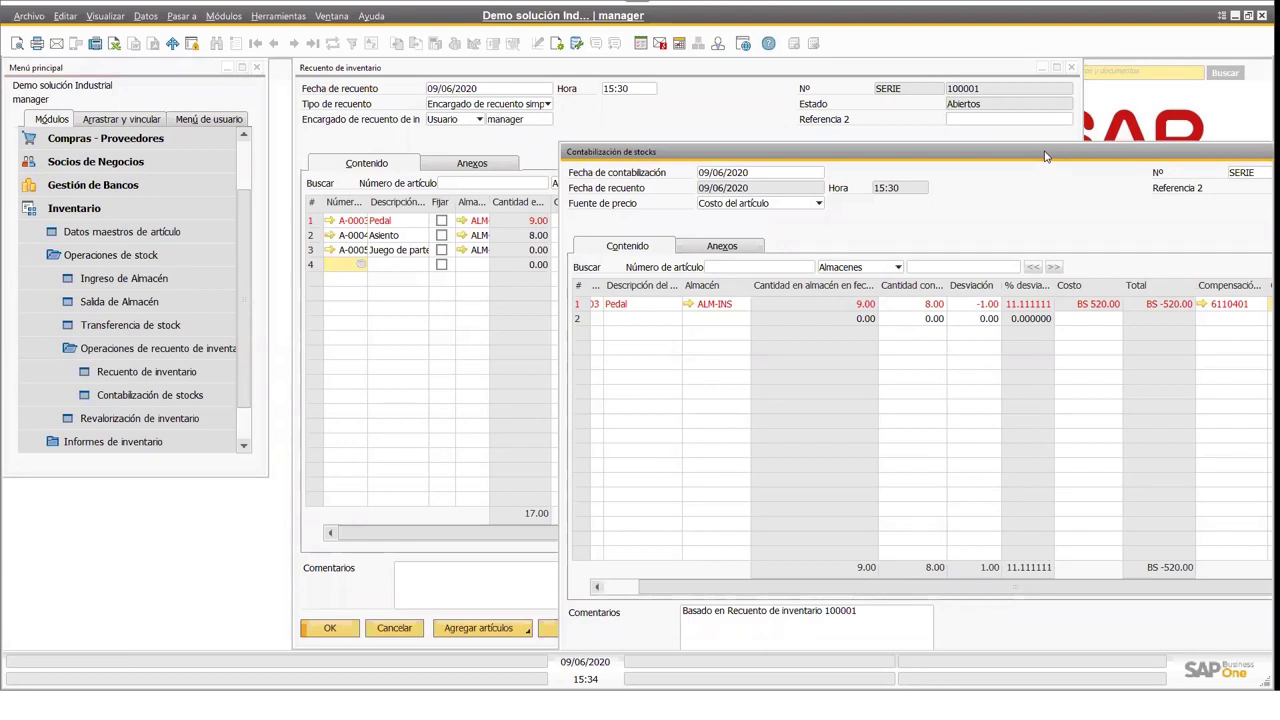
pyautogui.moveTo(1045, 155); pyautogui.dragTo(787, 95)
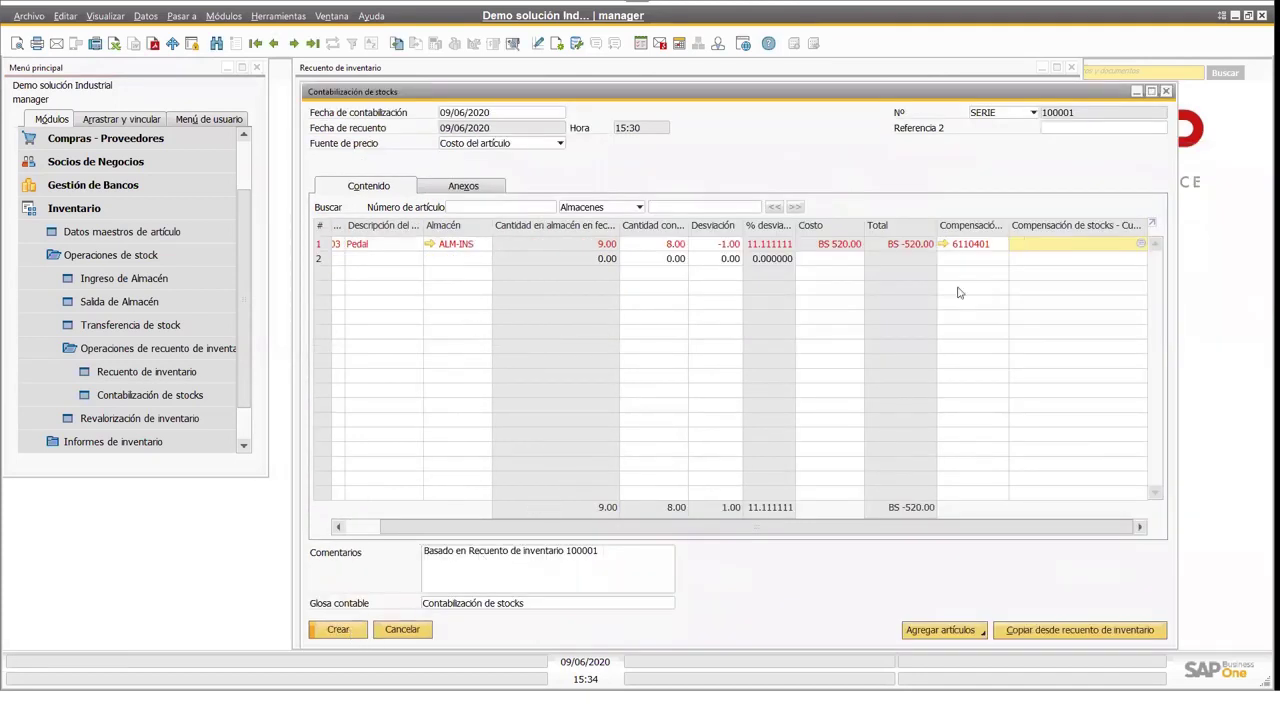
pyautogui.click(998, 250)
pyautogui.hotkey('ctrl', 'c')
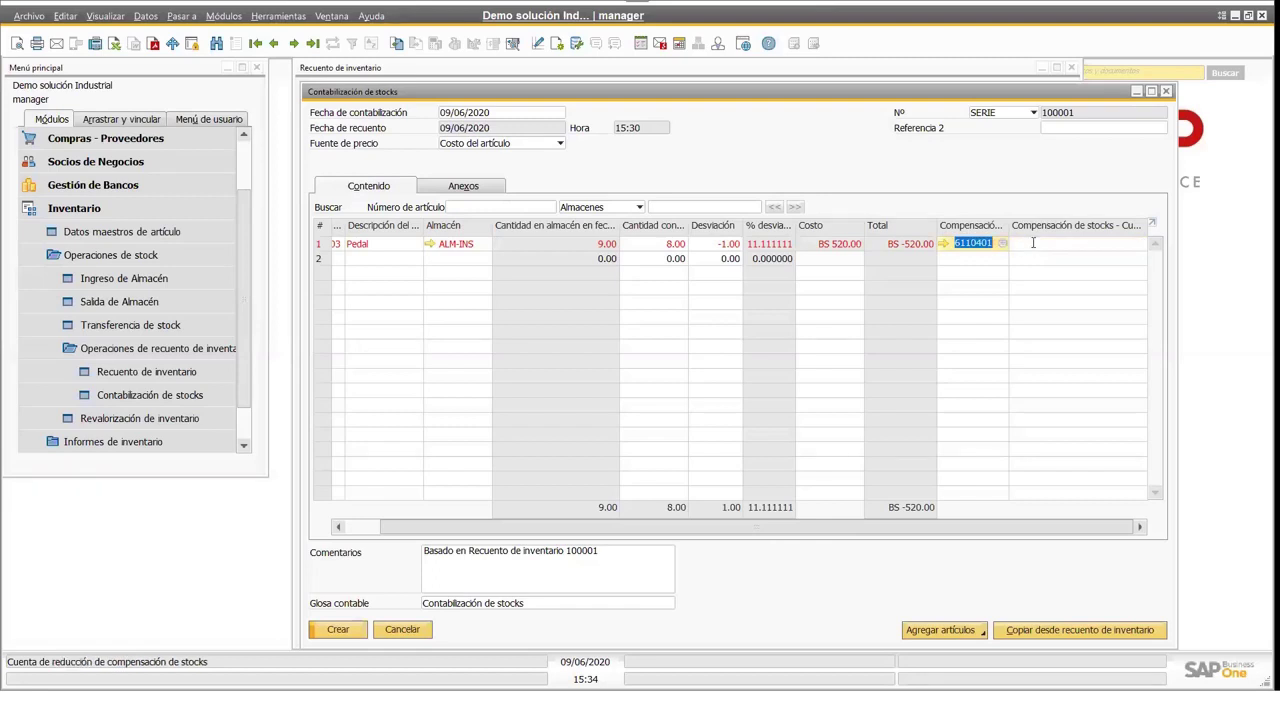
pyautogui.click(1033, 242)
pyautogui.hotkey('ctrl', 'v')
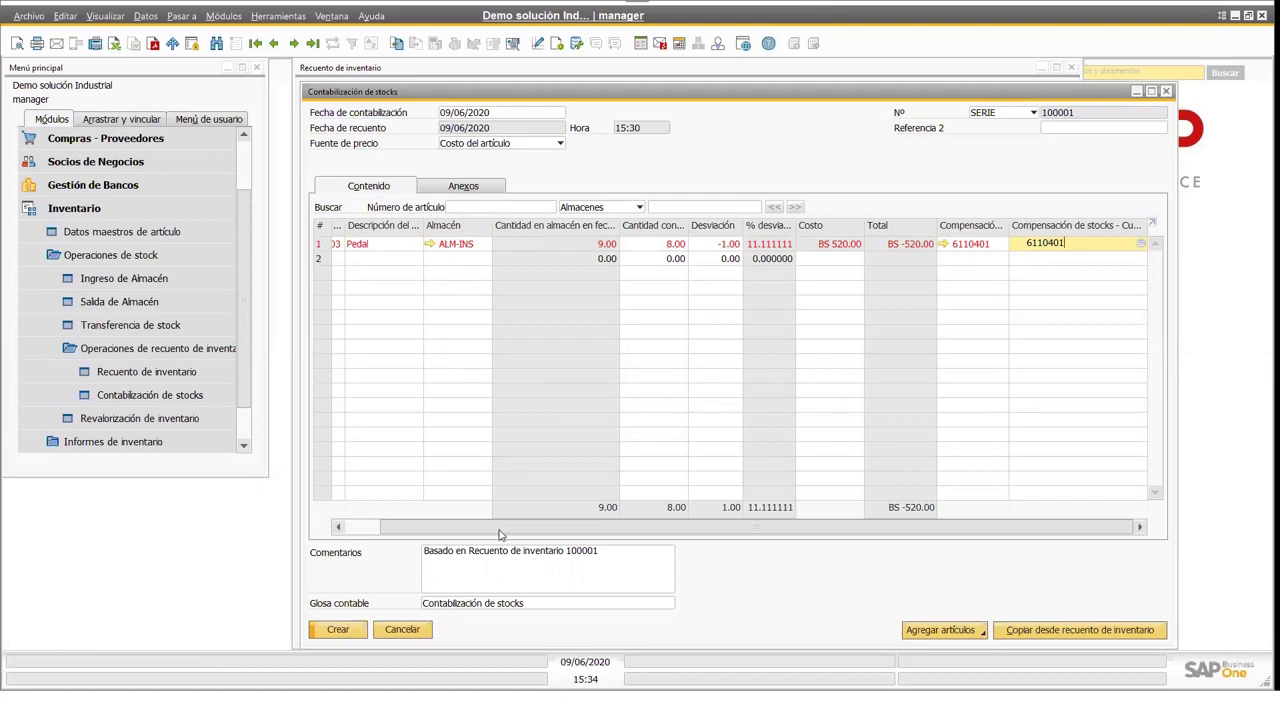
# - Create the stock posting, leaving the zero-variance rows of the inventory count open
pyautogui.click(342, 630)
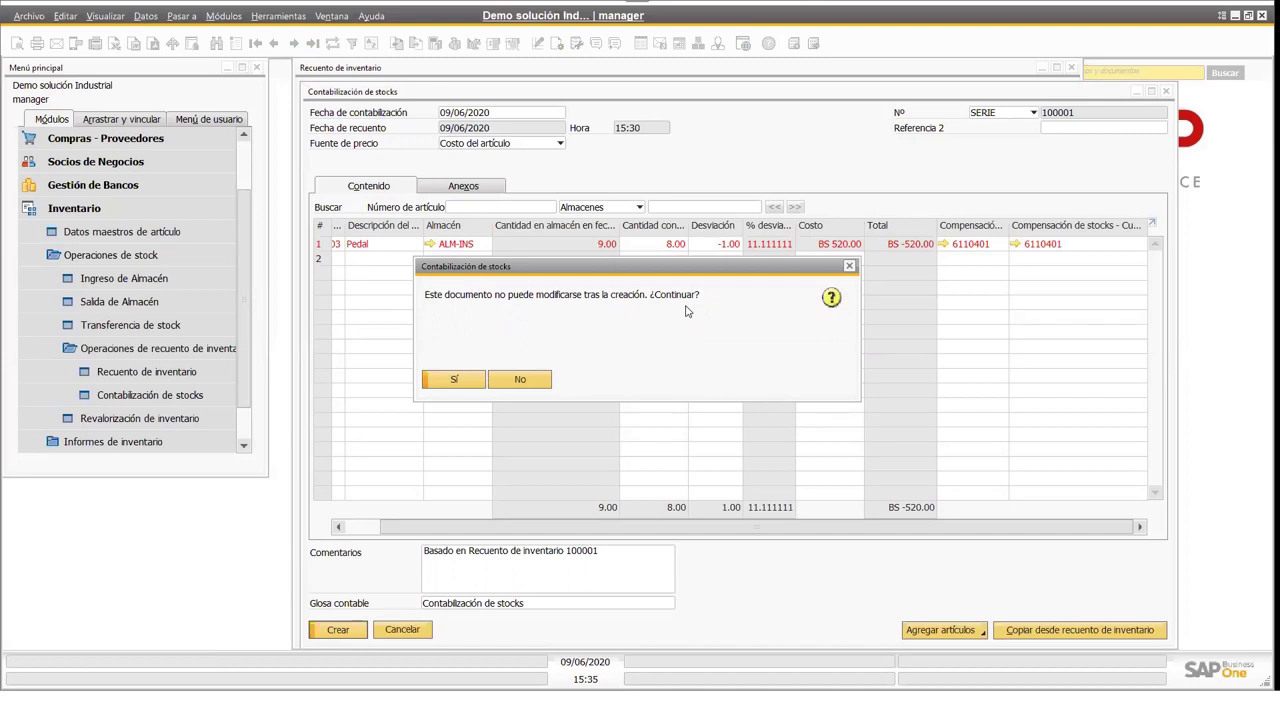
pyautogui.click(470, 383)
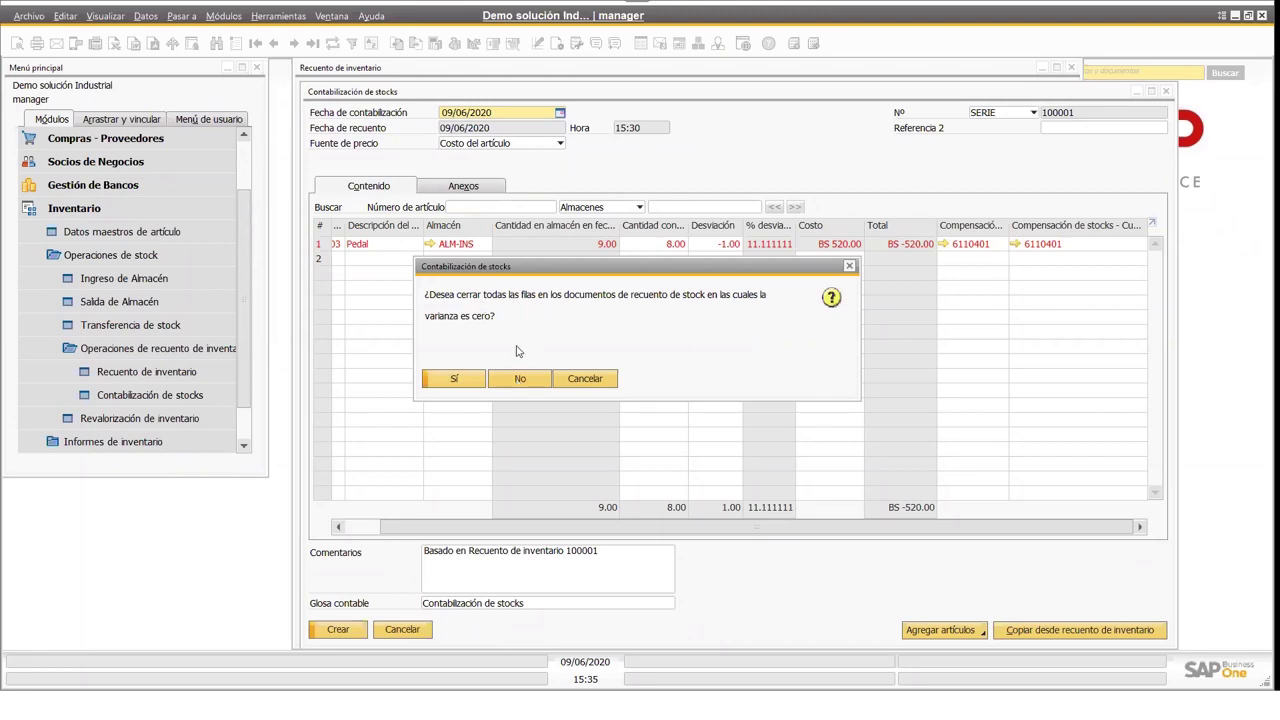
pyautogui.click(511, 380)
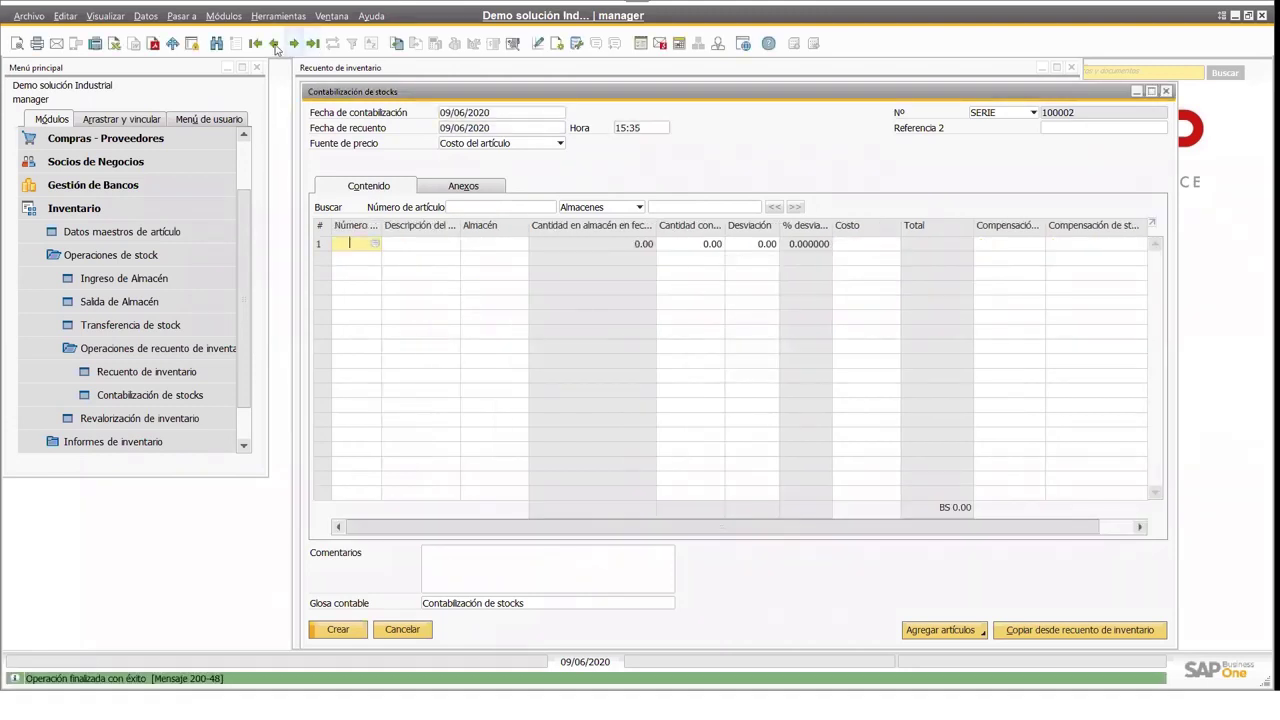
# - Reopen the saved stock posting, check the Pedal's stock per warehouse in its item master data, and close the item record
pyautogui.click(274, 43)
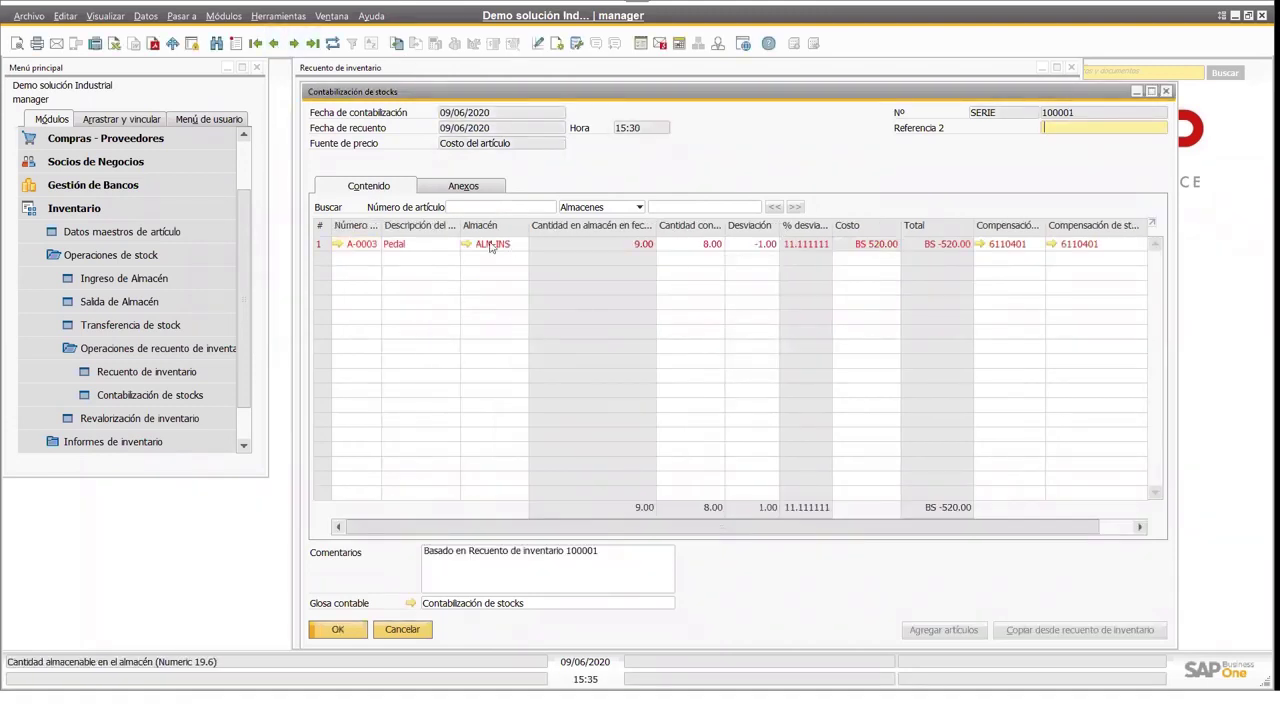
pyautogui.click(338, 243)
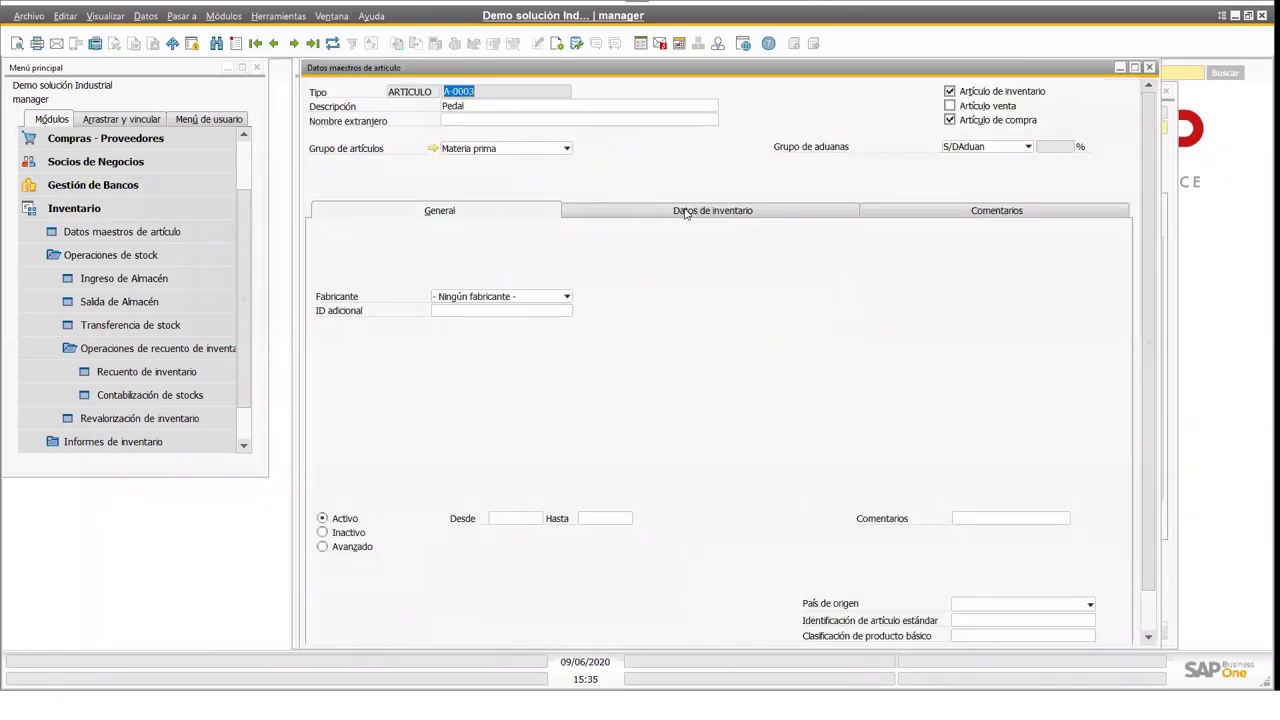
pyautogui.click(685, 213)
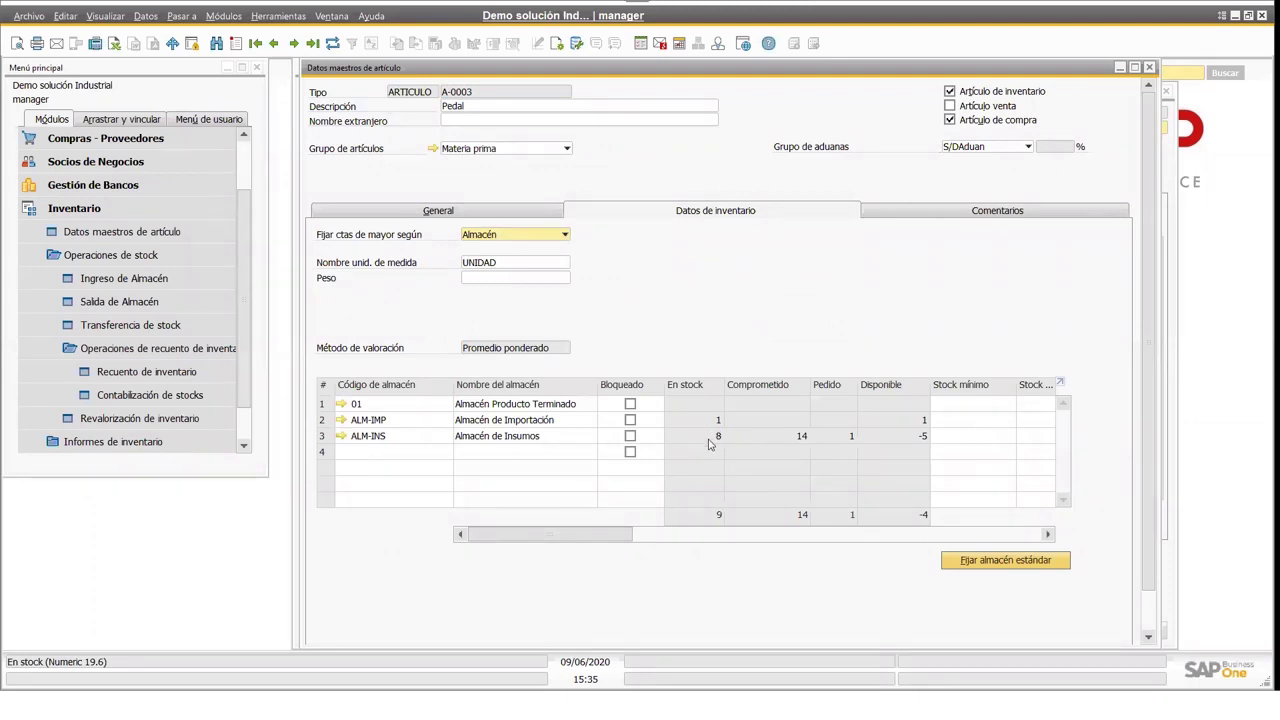
pyautogui.click(1149, 67)
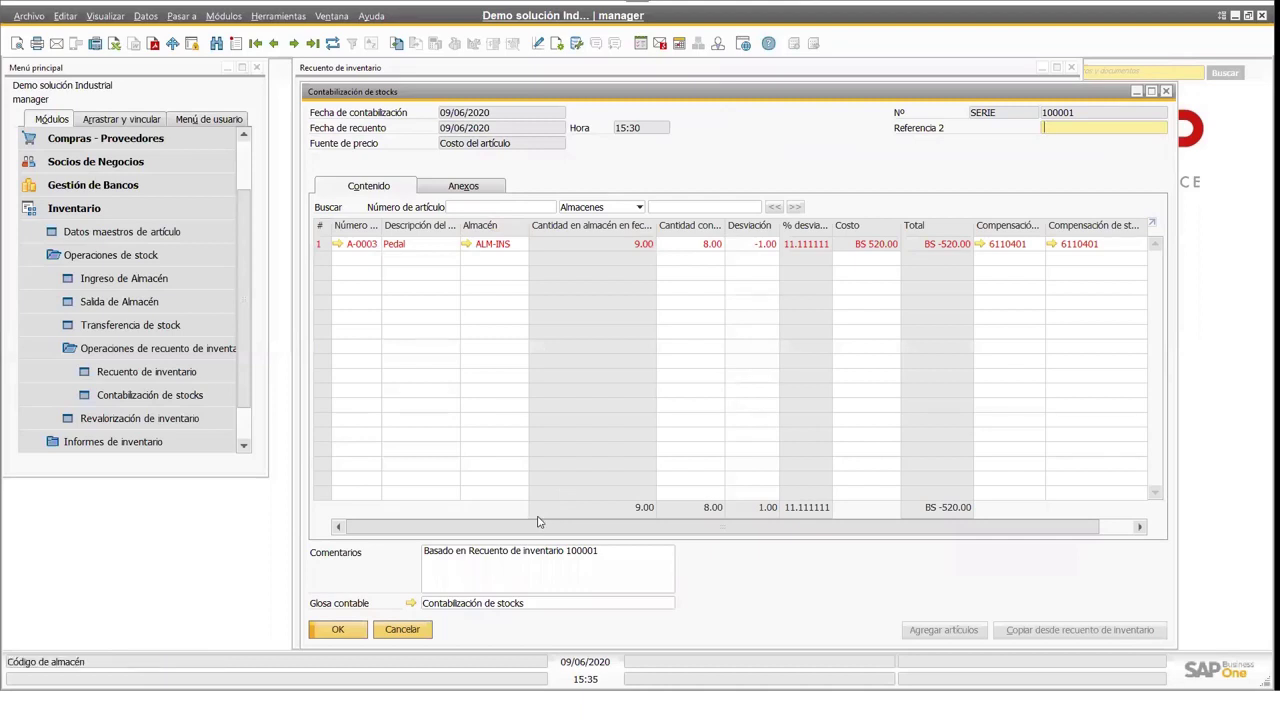
# - Review the journal entry generated by the Pedal's stock posting, and close the entry, the posting and the inventory count
pyautogui.click(411, 604)
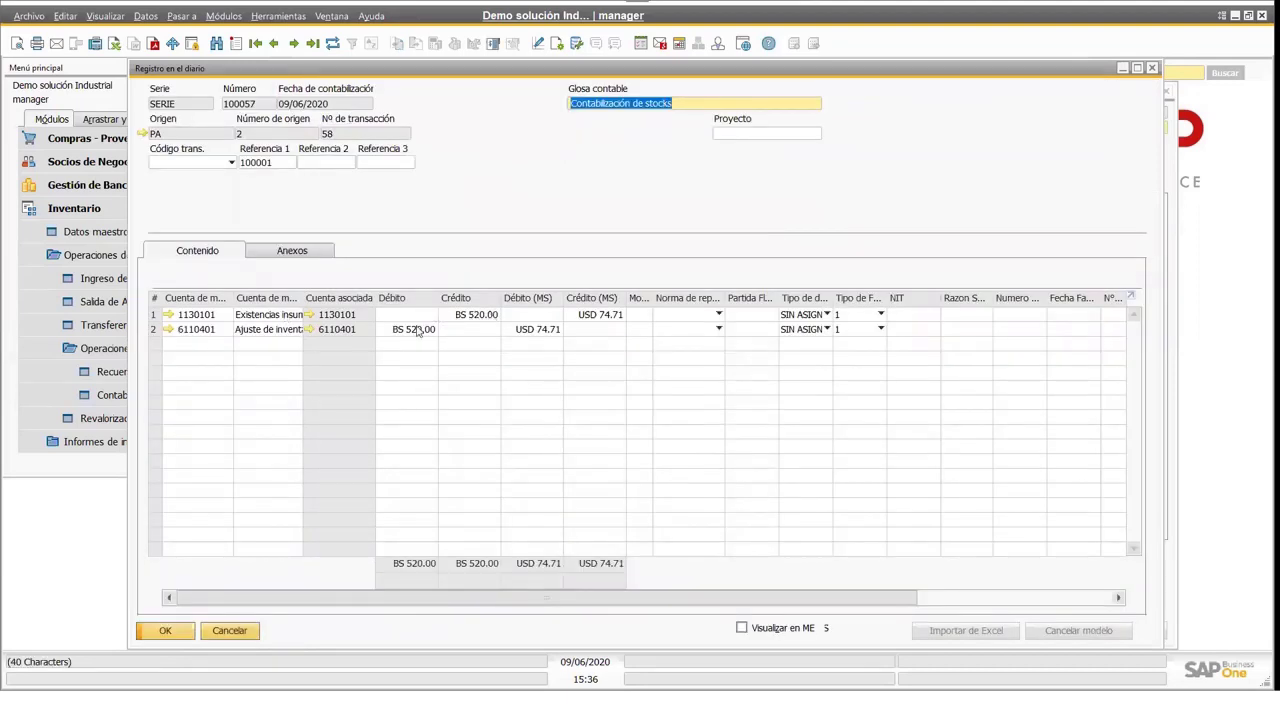
pyautogui.click(166, 631)
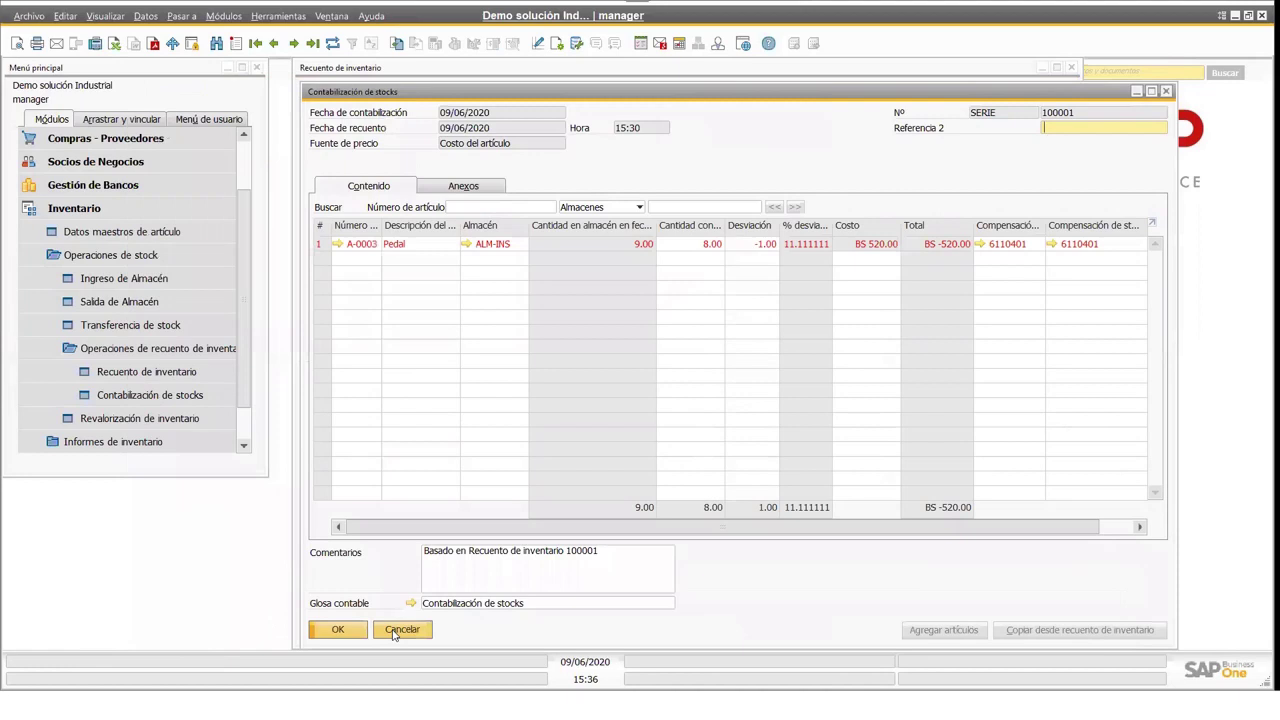
pyautogui.click(395, 630)
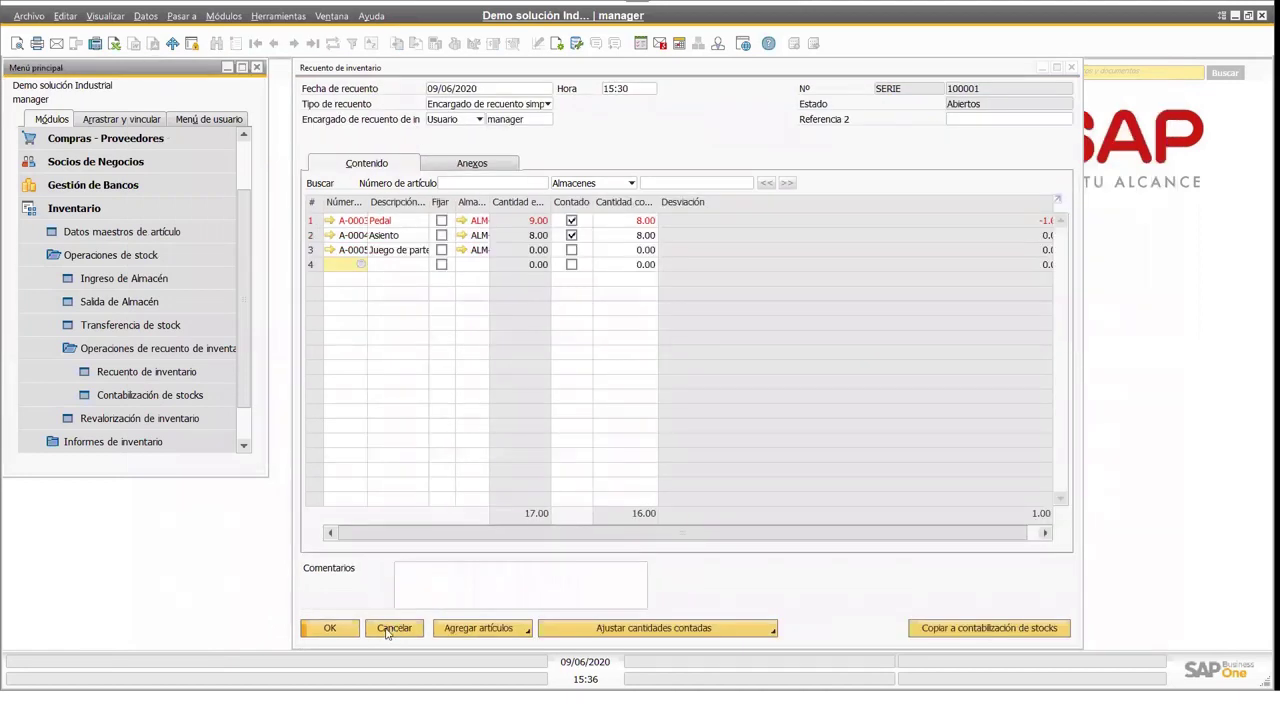
pyautogui.click(392, 629)
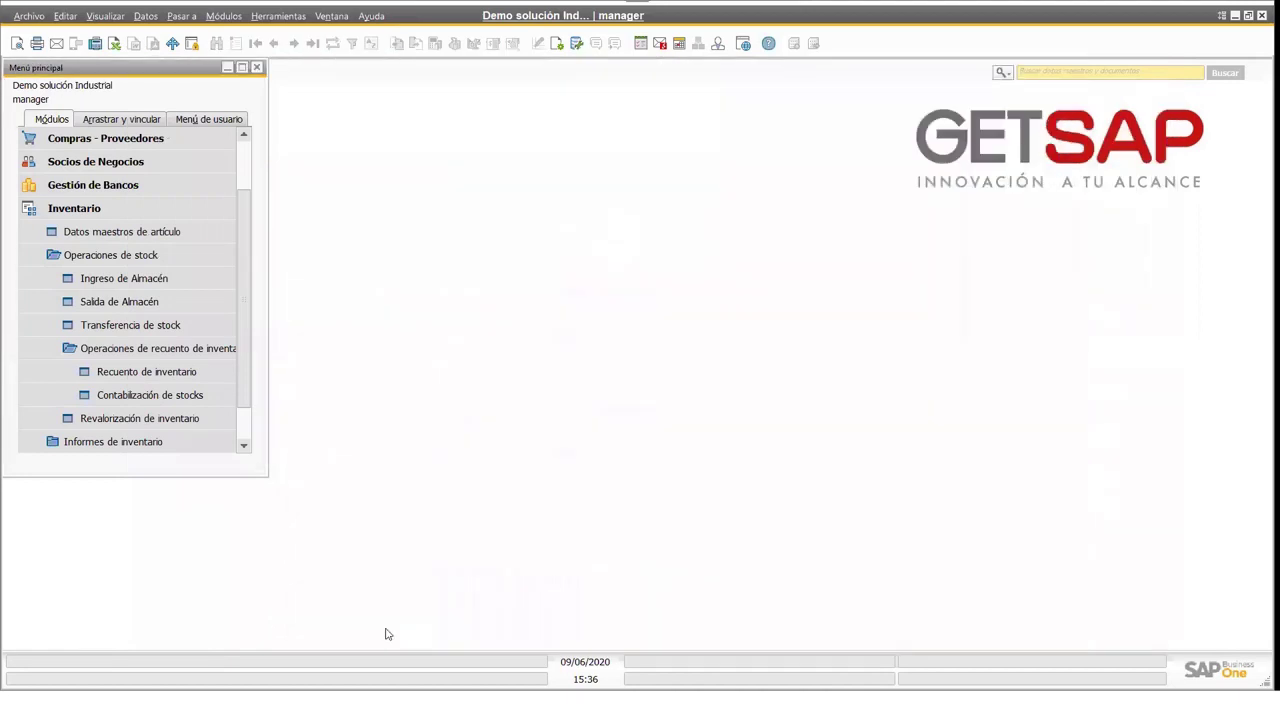
# - Run the open items list from the inventory reports for Pedidos, review the listed purchase order, and close the order
pyautogui.click(208, 349)
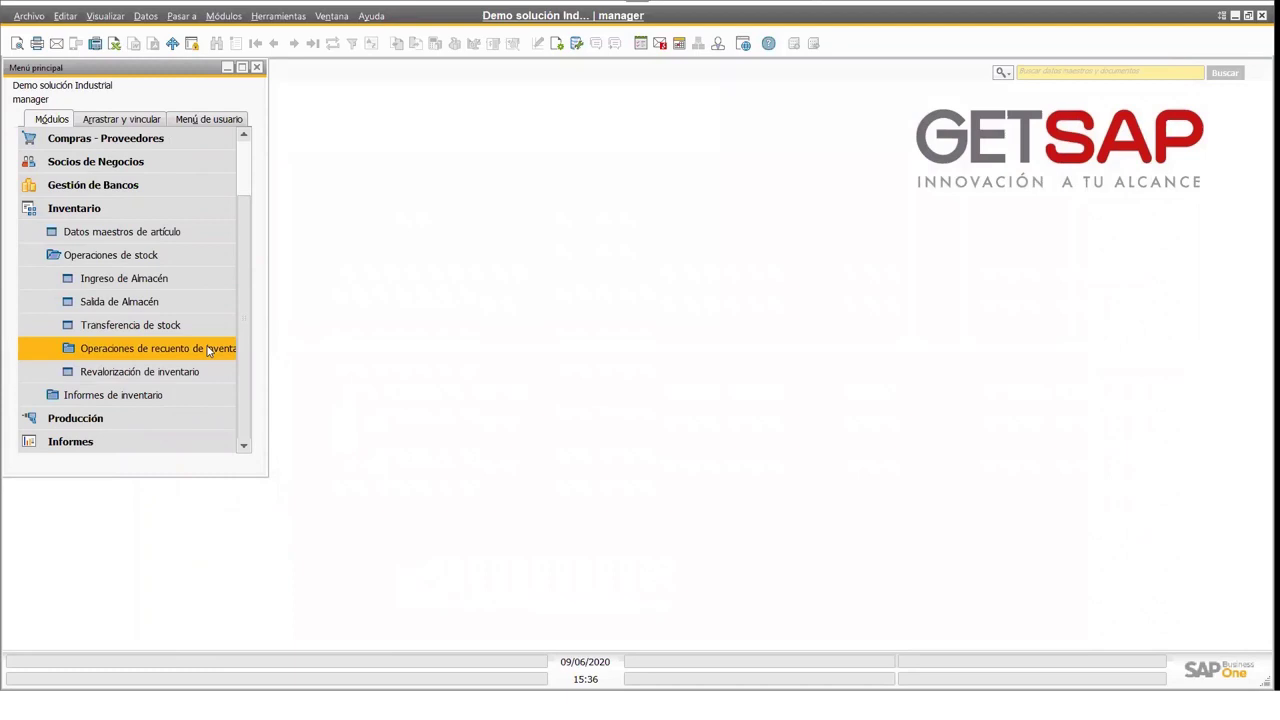
pyautogui.click(155, 257)
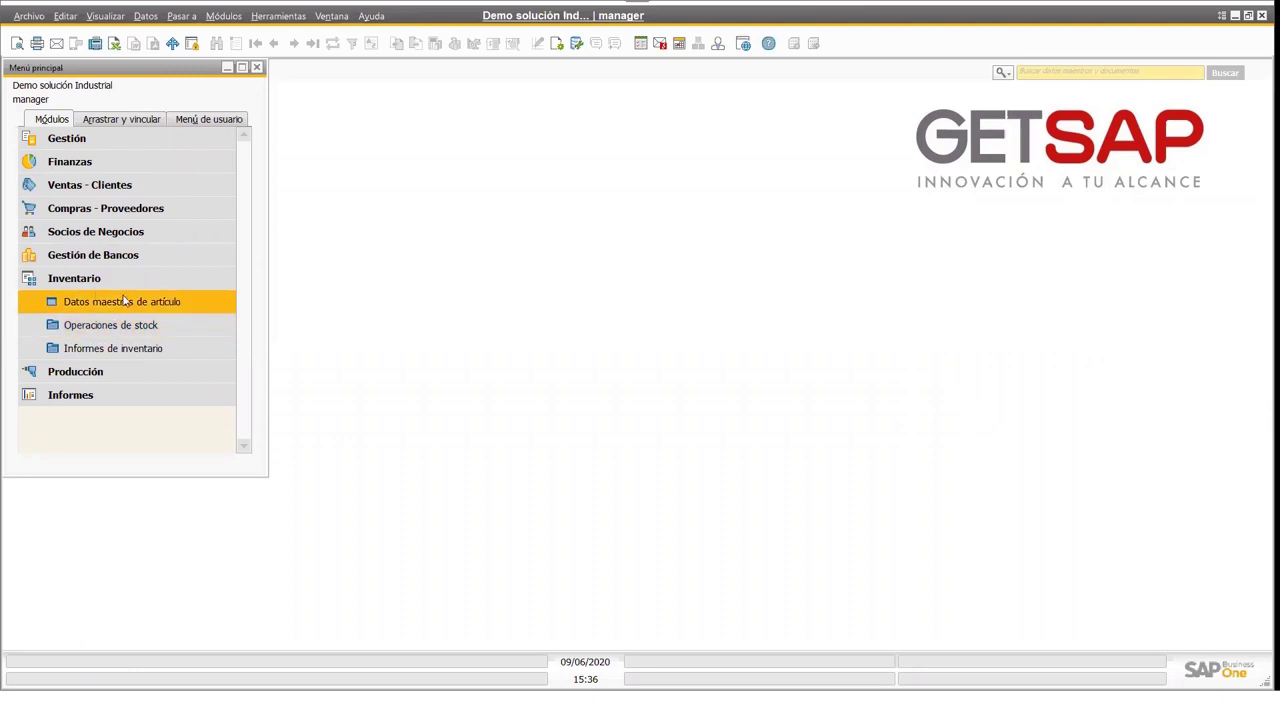
pyautogui.click(170, 350)
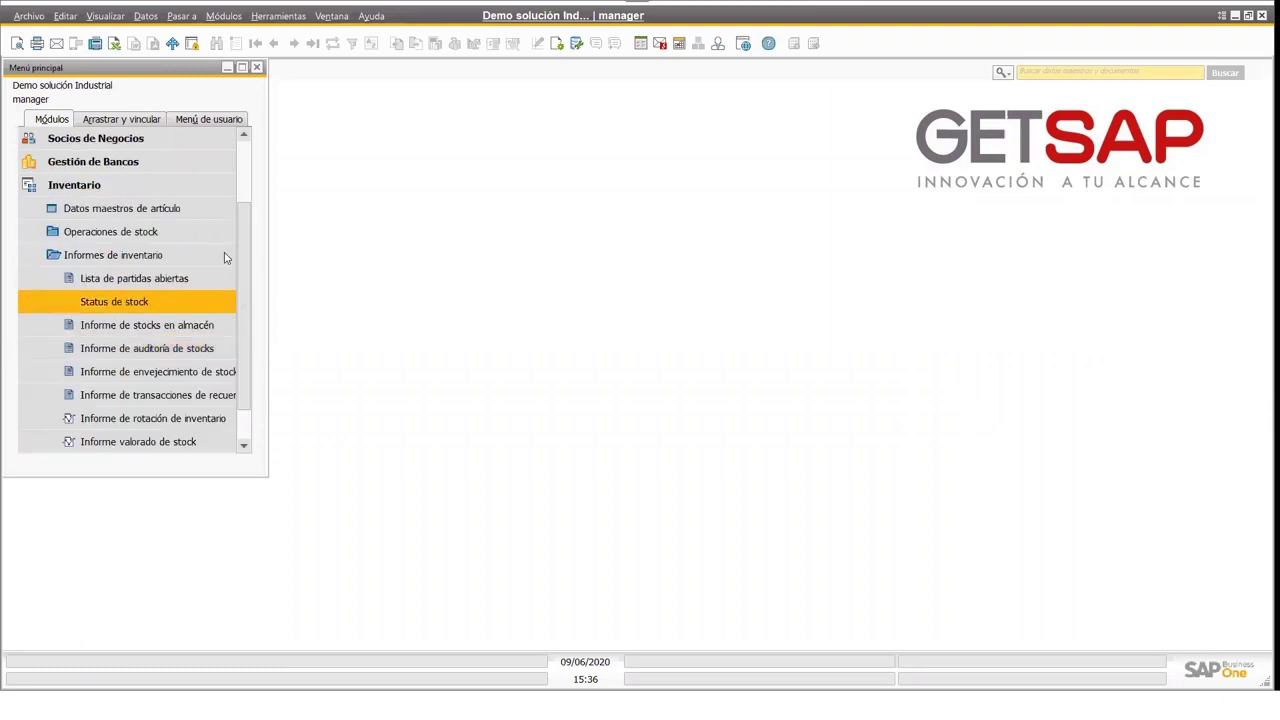
pyautogui.scroll(-1, 245, 265)
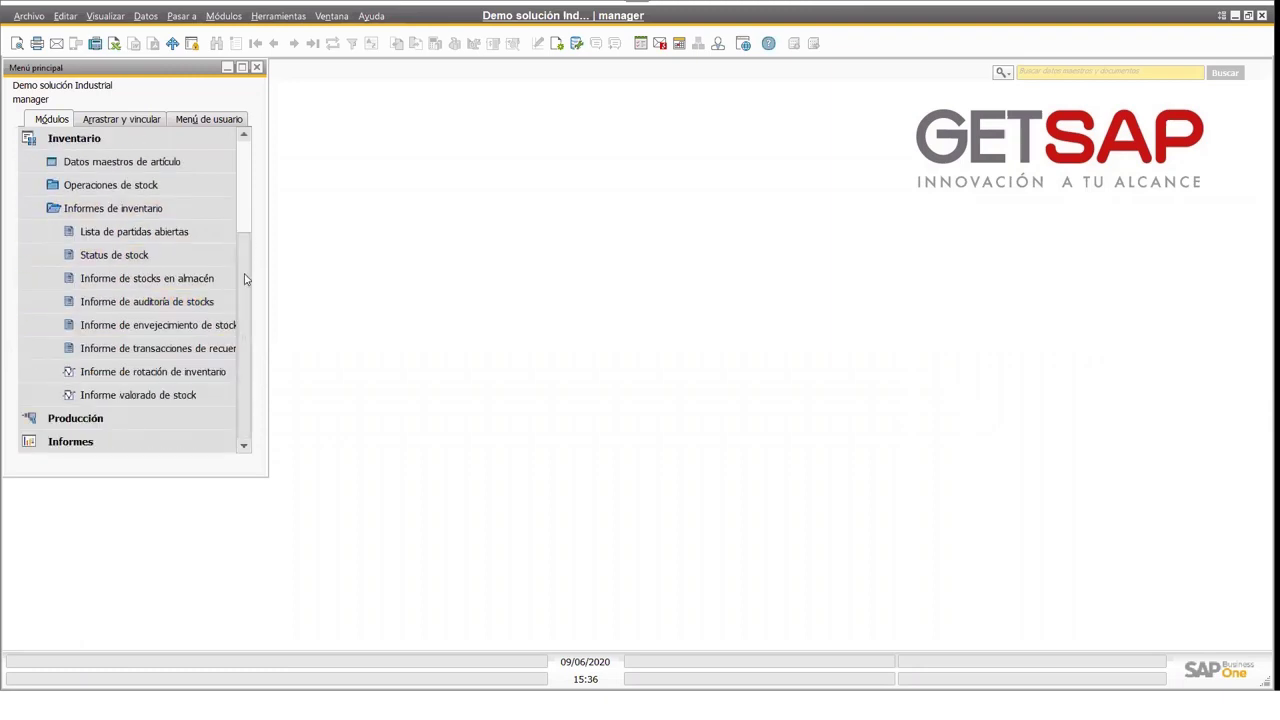
pyautogui.click(118, 236)
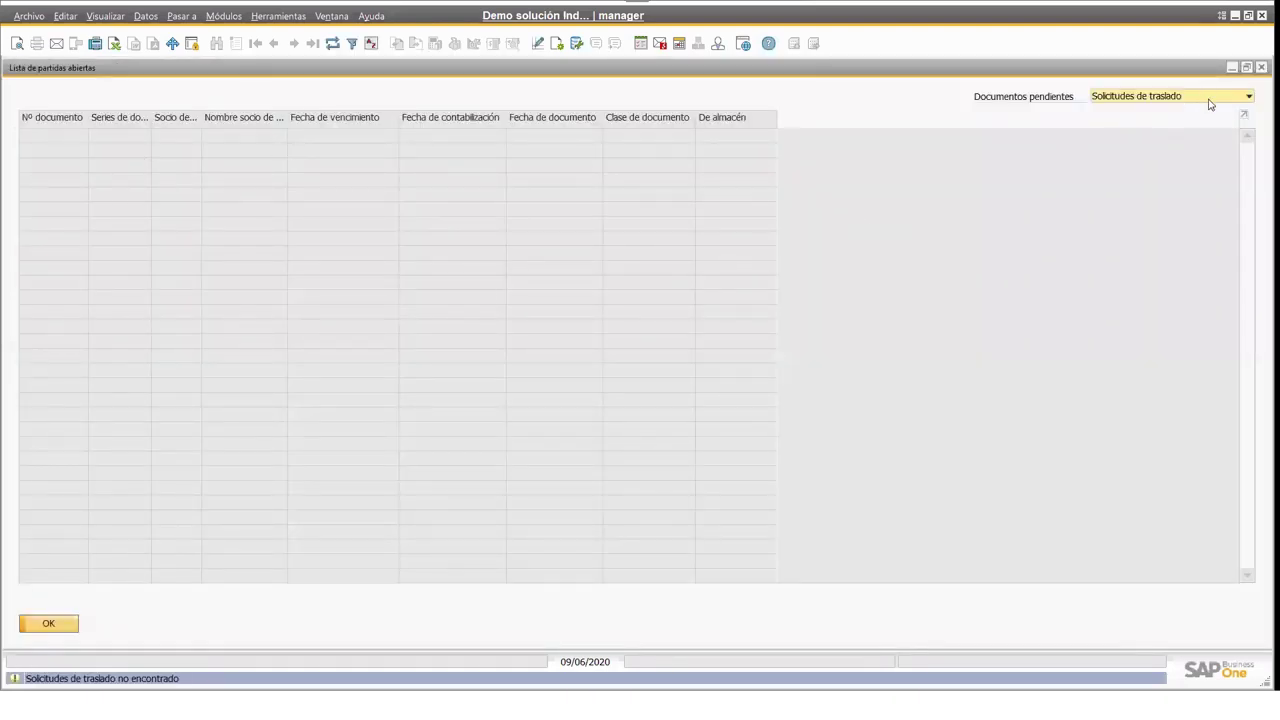
pyautogui.click(1209, 100)
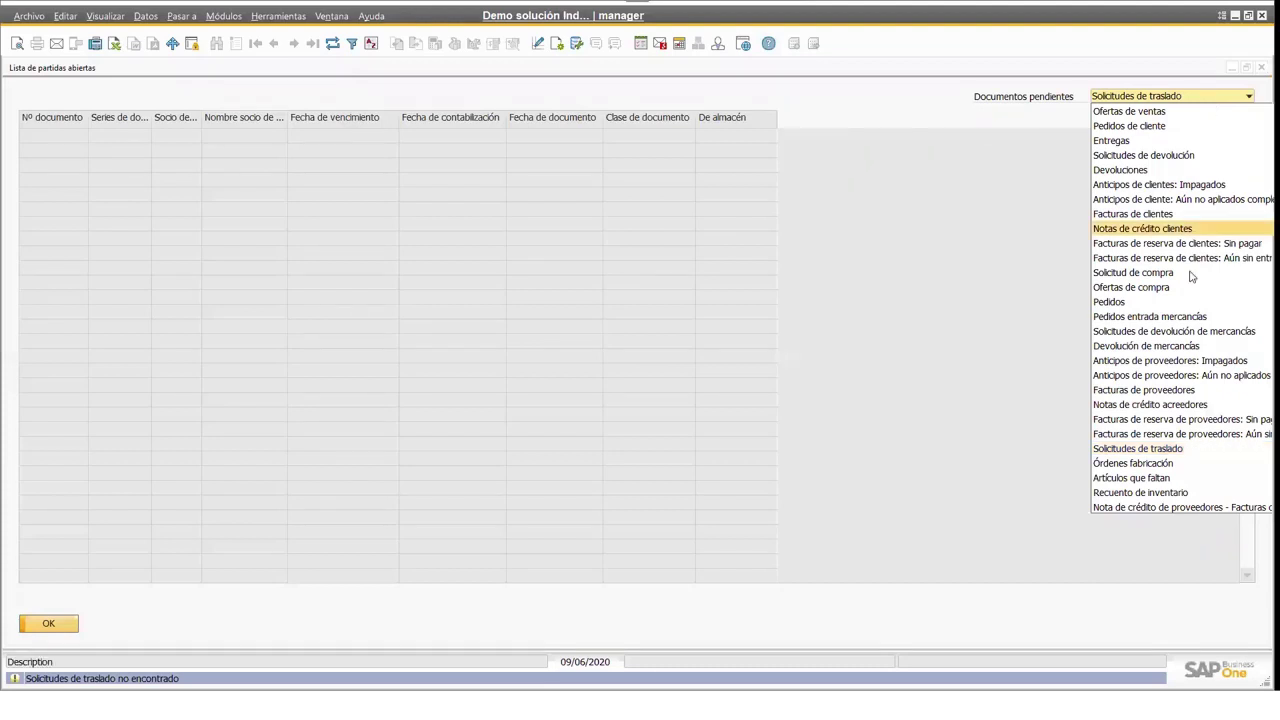
pyautogui.click(1181, 302)
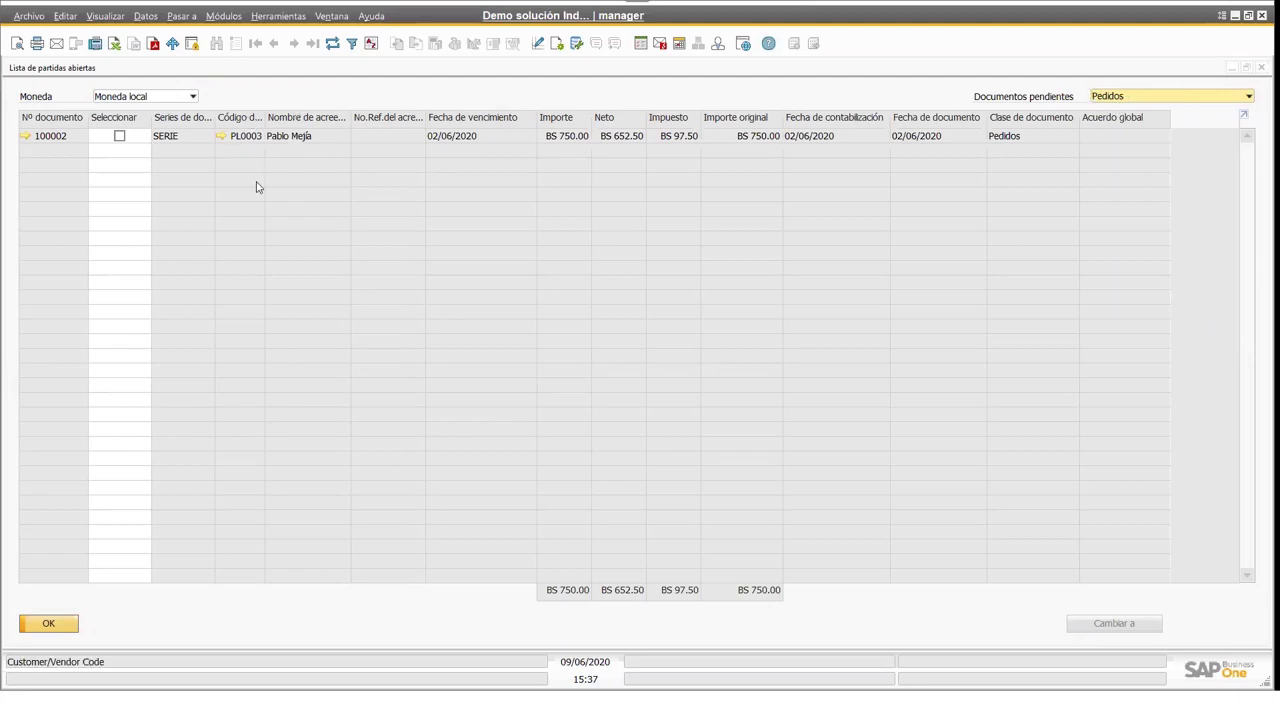
pyautogui.click(27, 138)
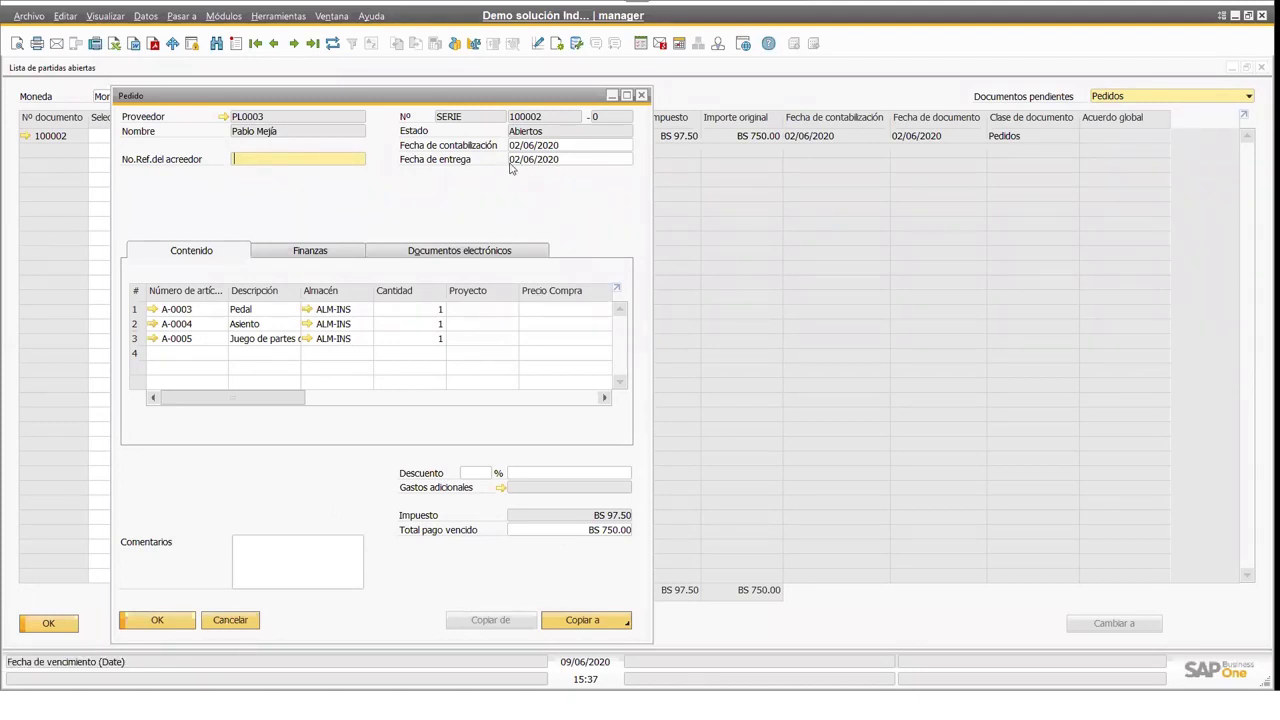
pyautogui.click(228, 622)
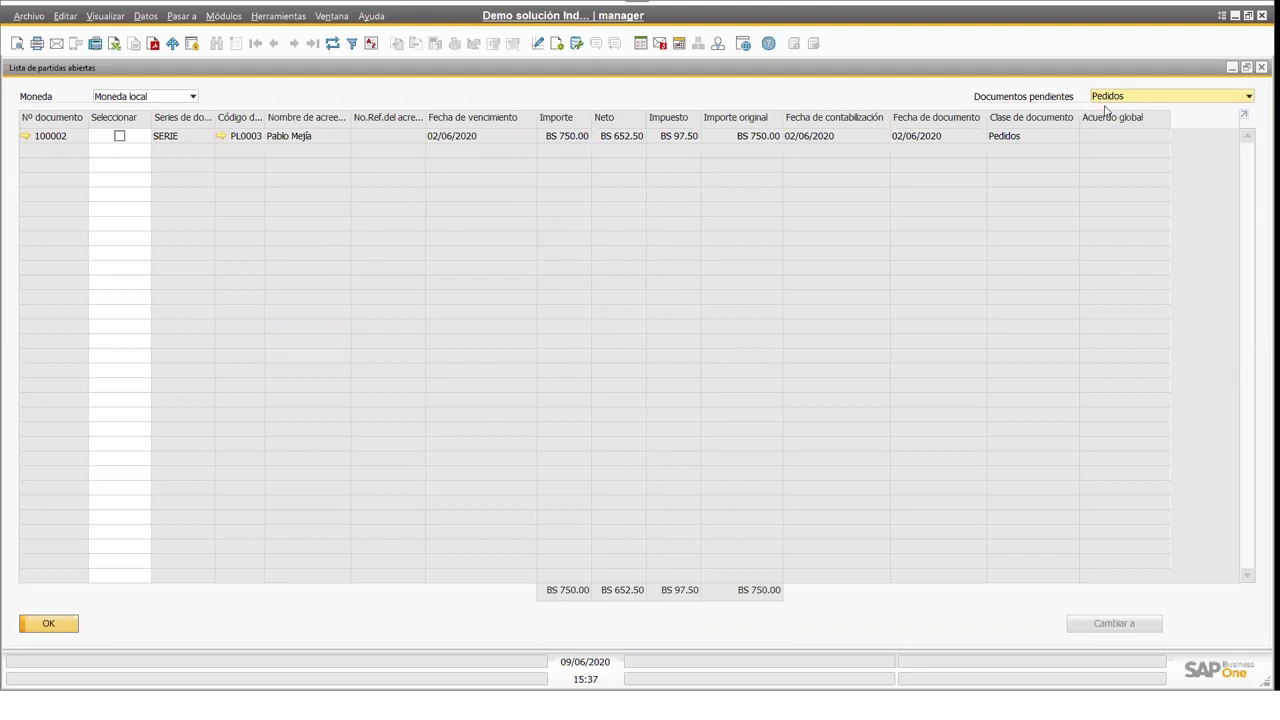
# - Show the pending Facturas de proveedores in the open items list and close the list
pyautogui.click(1146, 100)
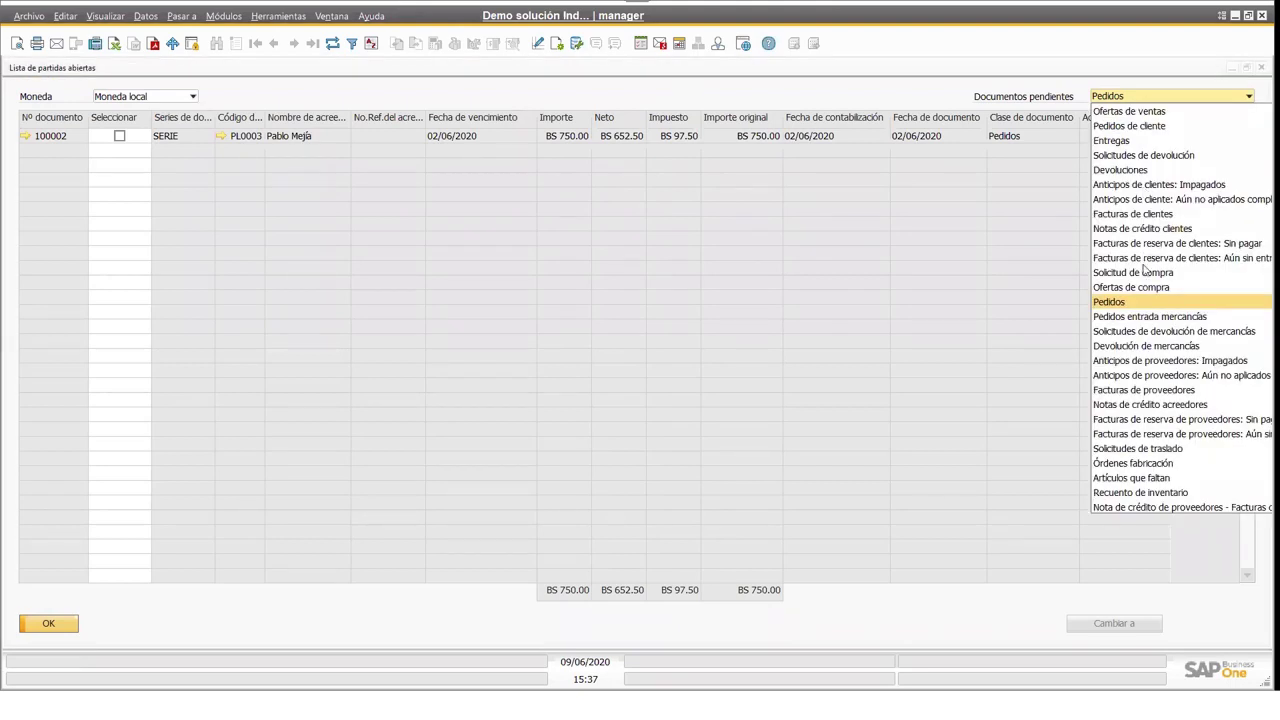
pyautogui.click(1159, 394)
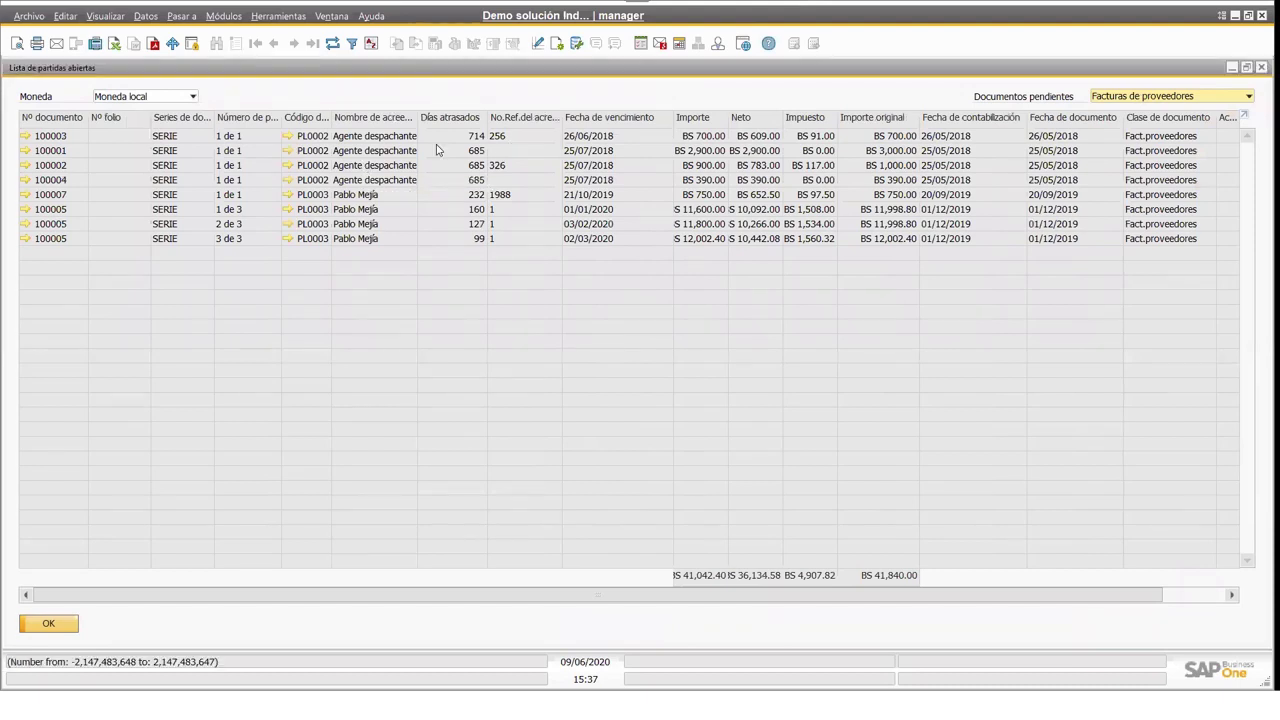
pyautogui.click(50, 625)
# - Run the Status de stock report for all item groups and warehouses, examine it in full size, and close it
pyautogui.click(158, 262)
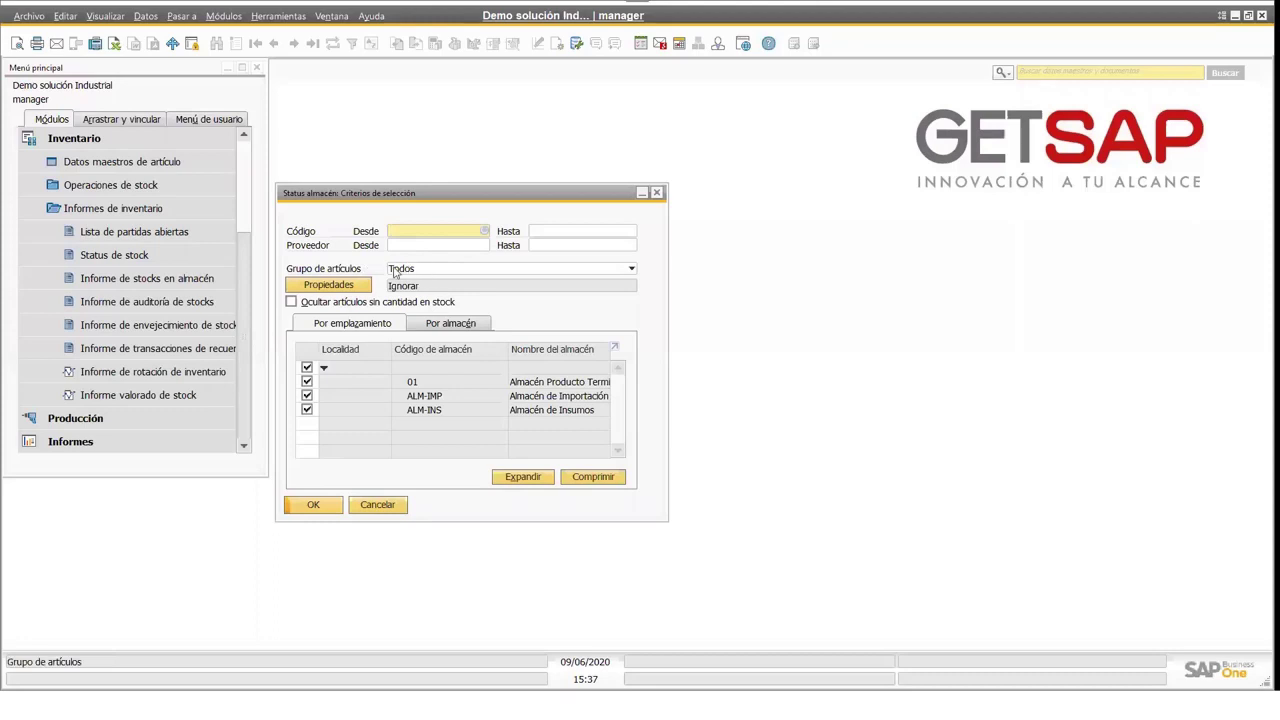
pyautogui.click(313, 505)
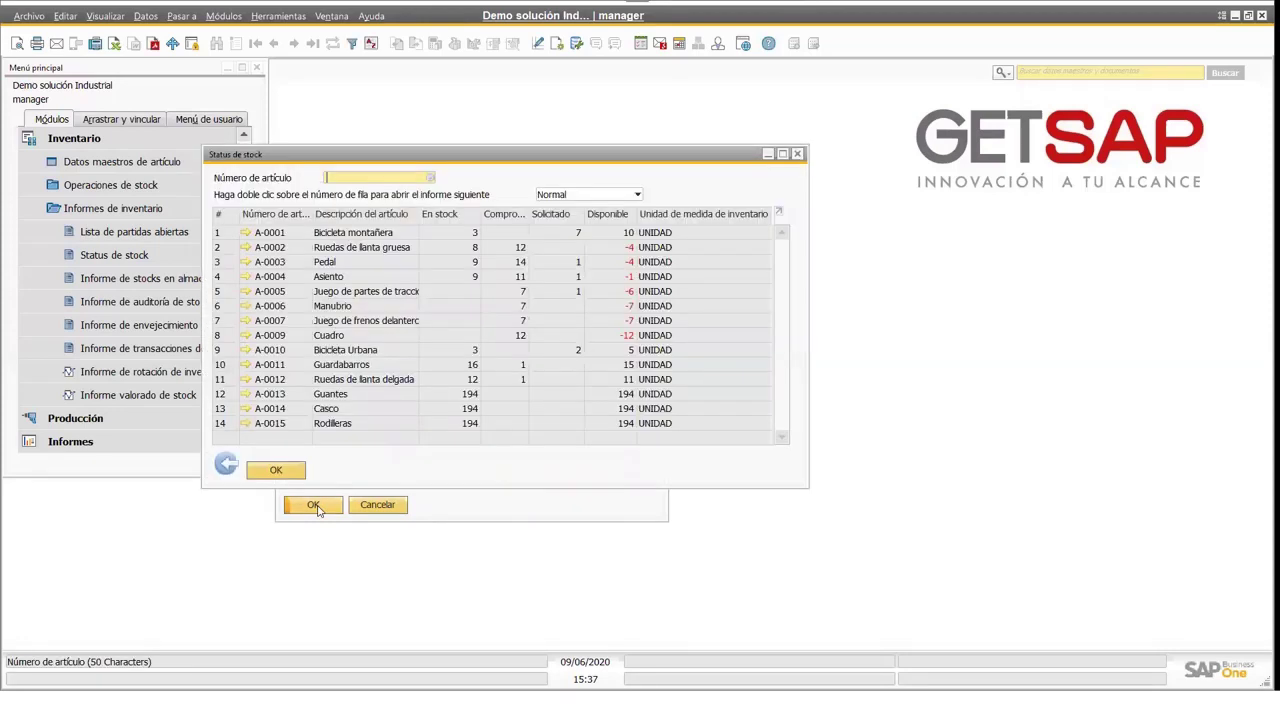
pyautogui.click(783, 155)
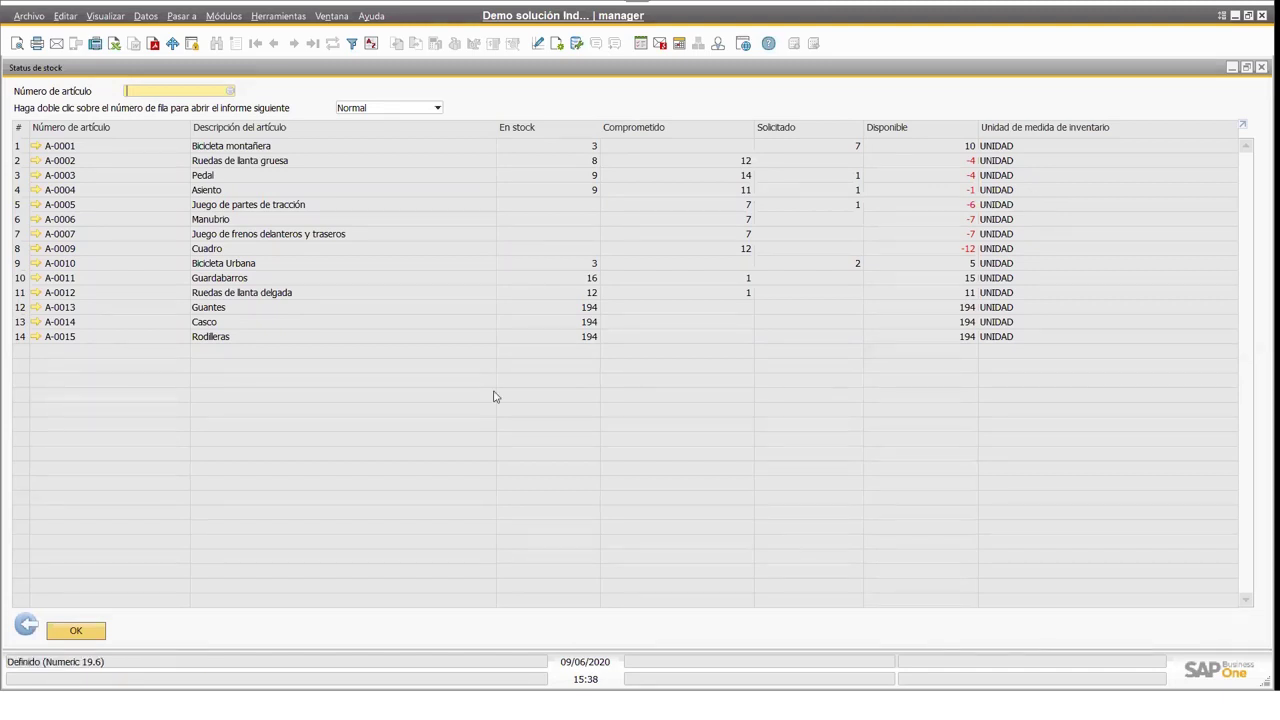
pyautogui.click(27, 628)
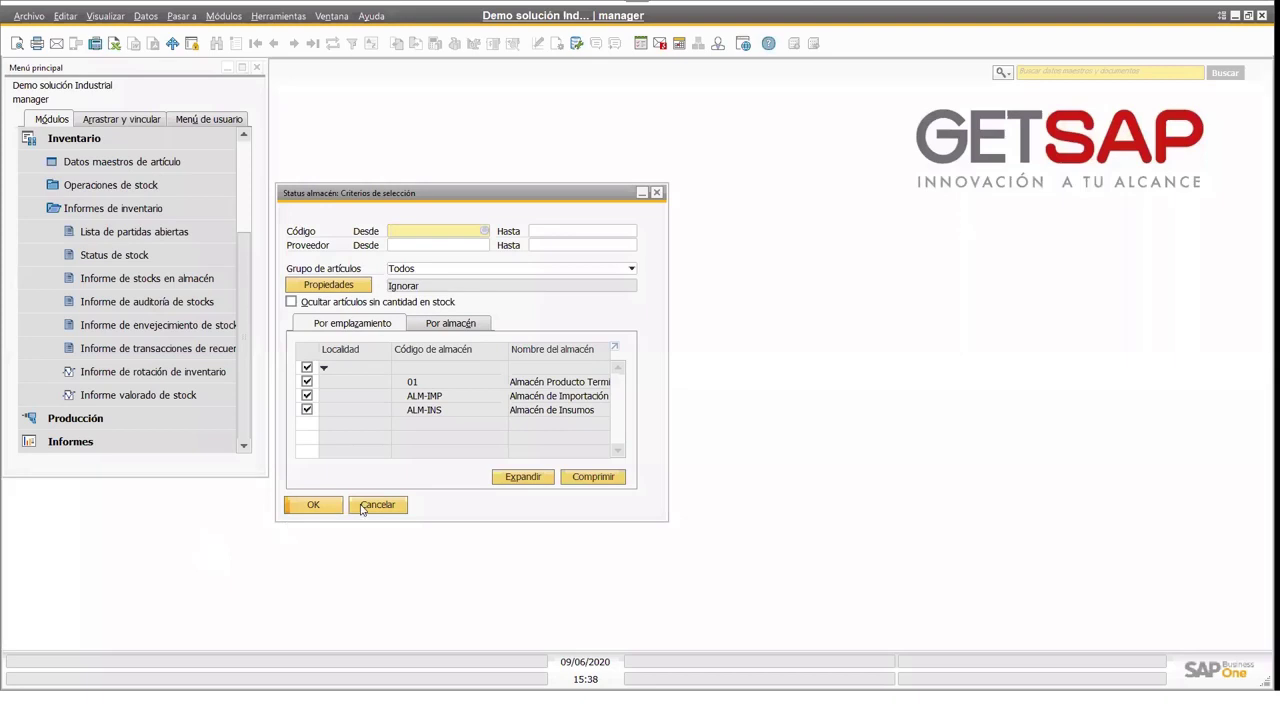
pyautogui.click(377, 504)
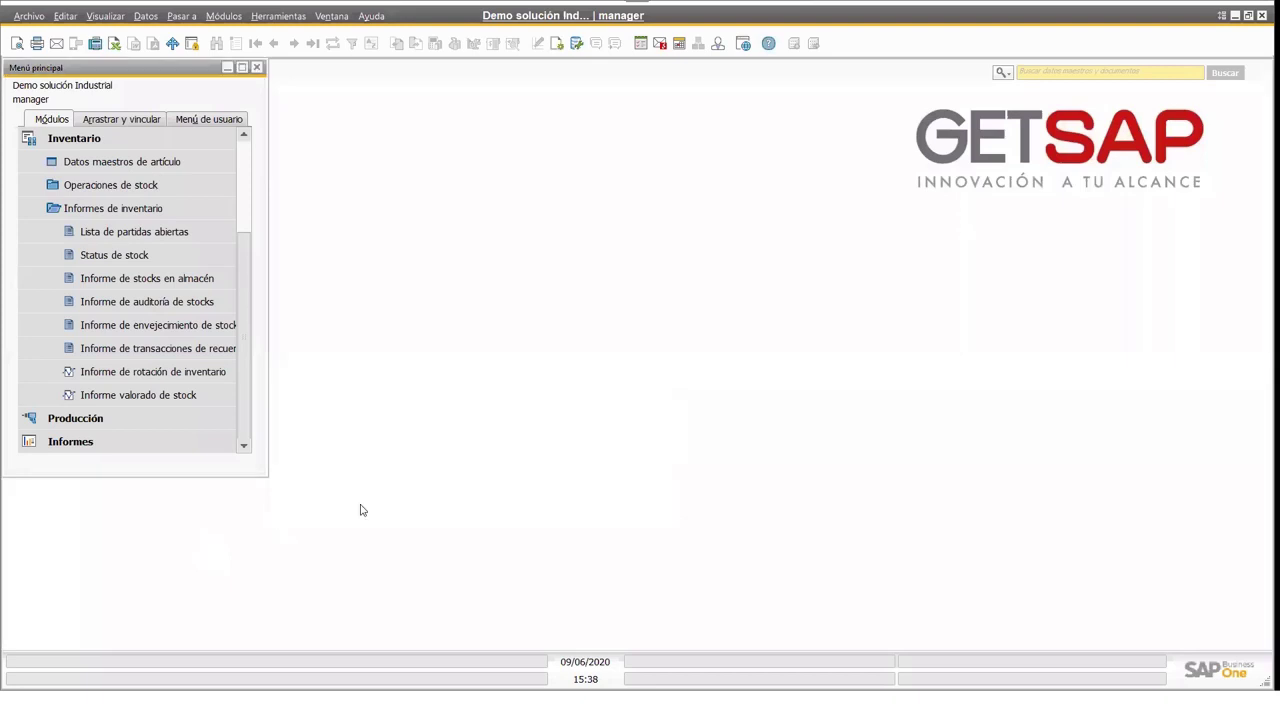
# - Run the detailed stock-by-warehouse report with ALM-INS also included, examine the quantities per warehouse, and close it
pyautogui.click(195, 284)
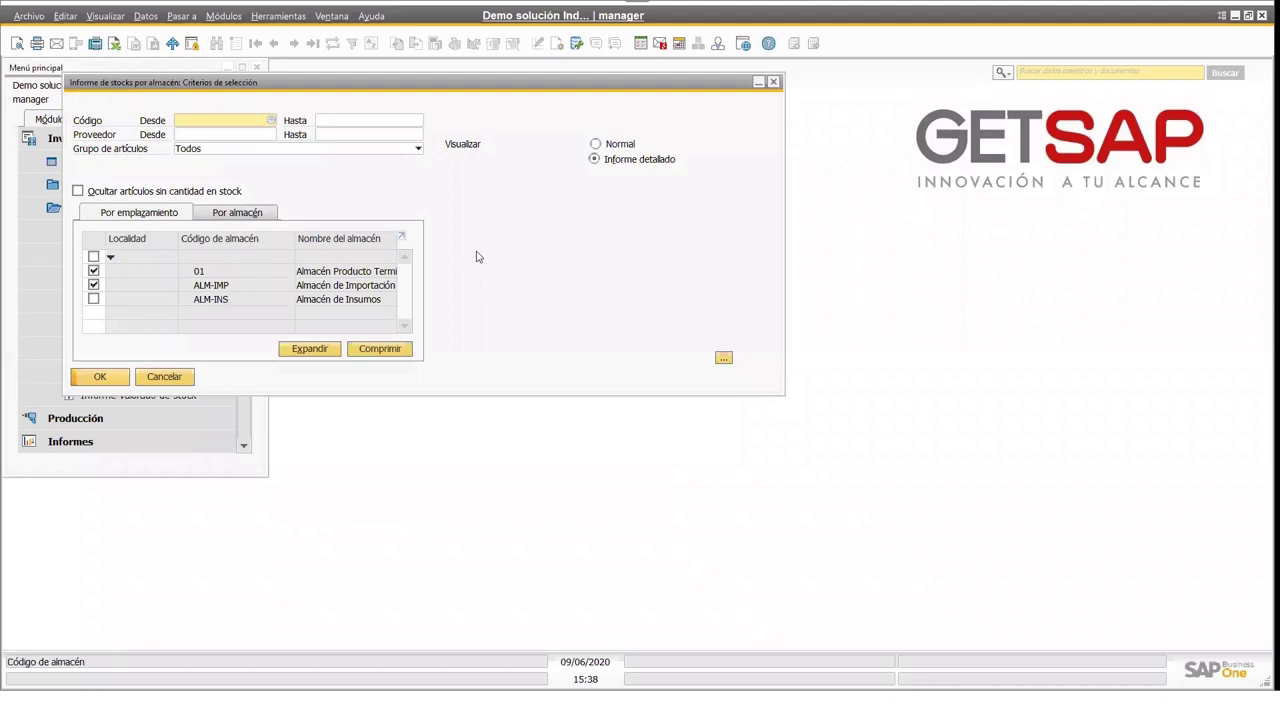
pyautogui.click(94, 300)
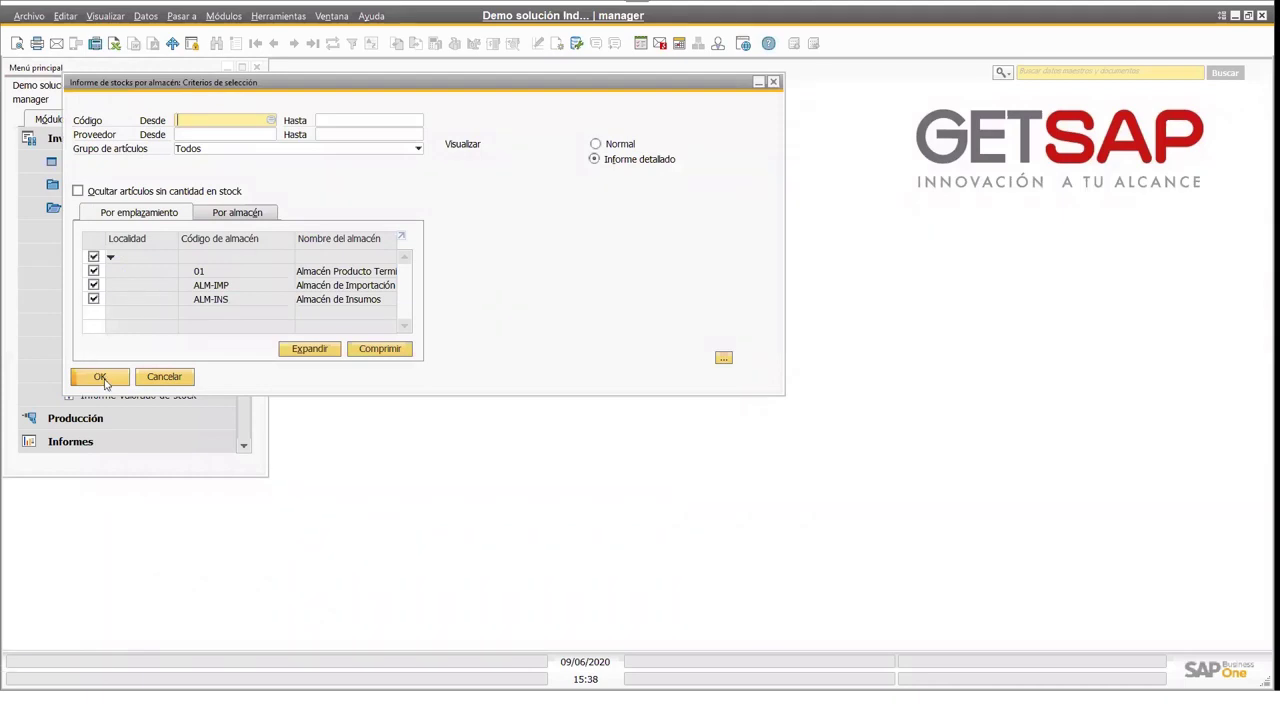
pyautogui.click(101, 378)
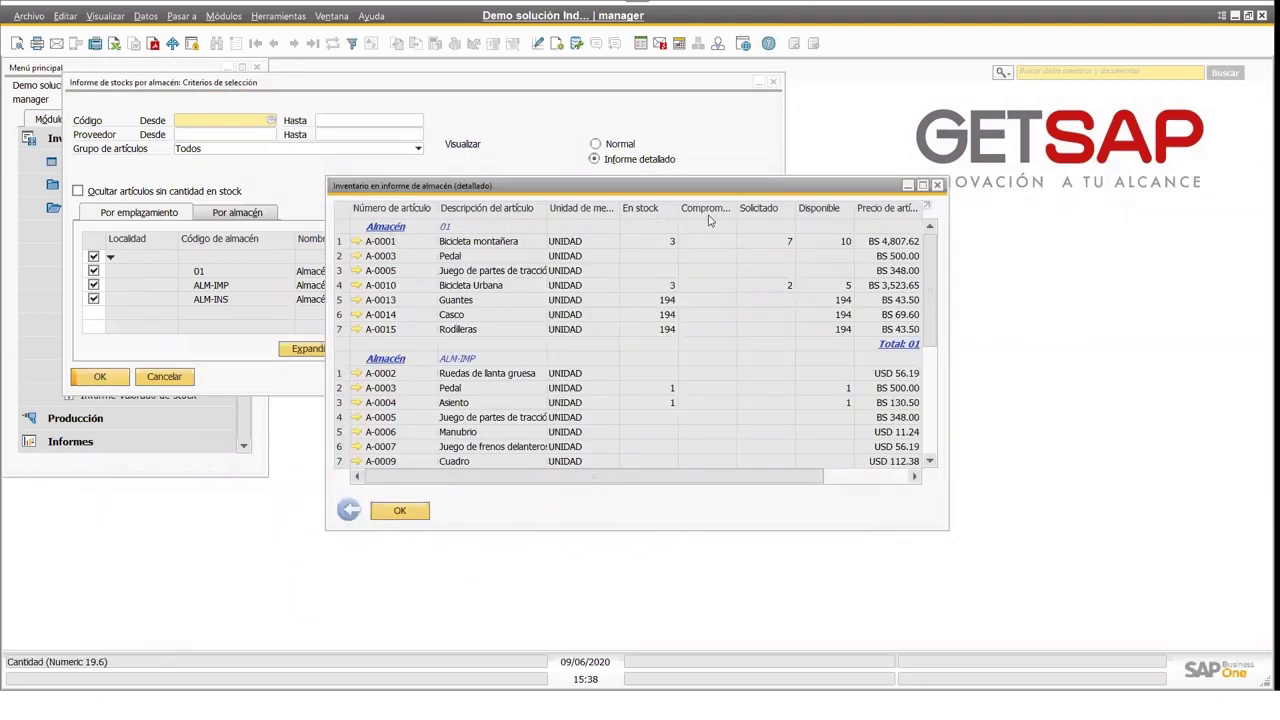
pyautogui.click(922, 186)
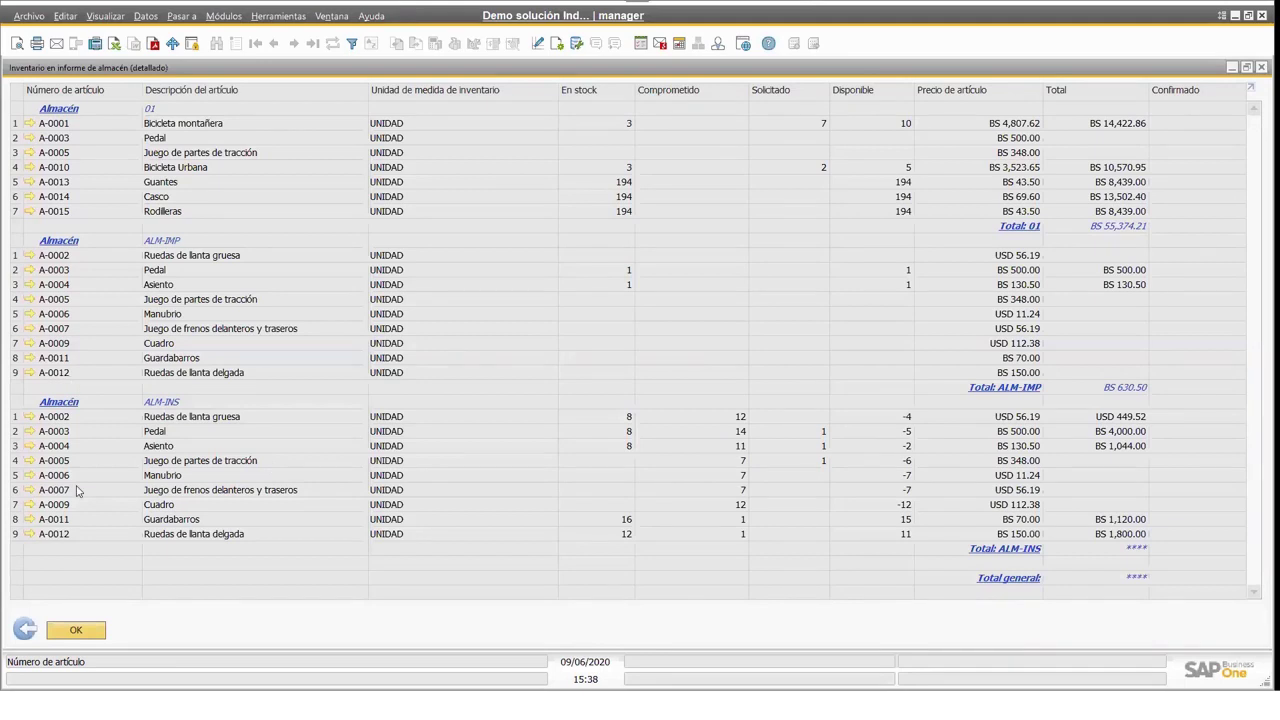
pyautogui.click(25, 630)
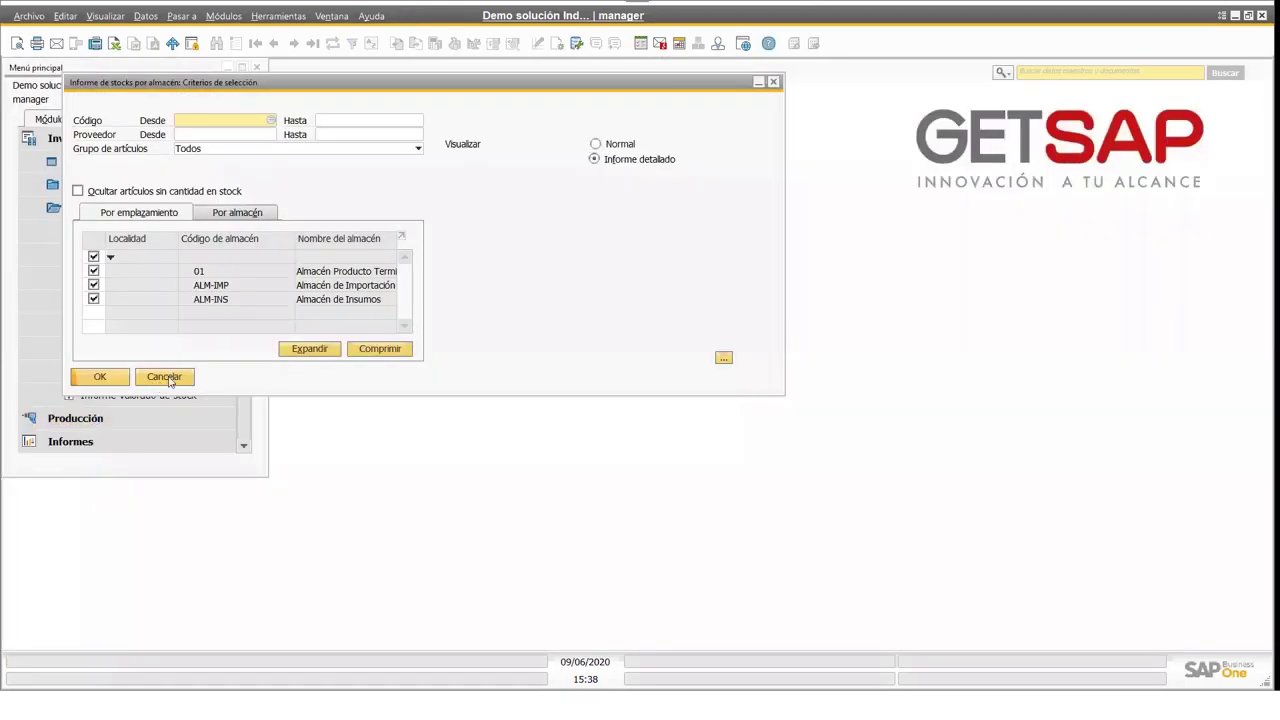
pyautogui.click(168, 378)
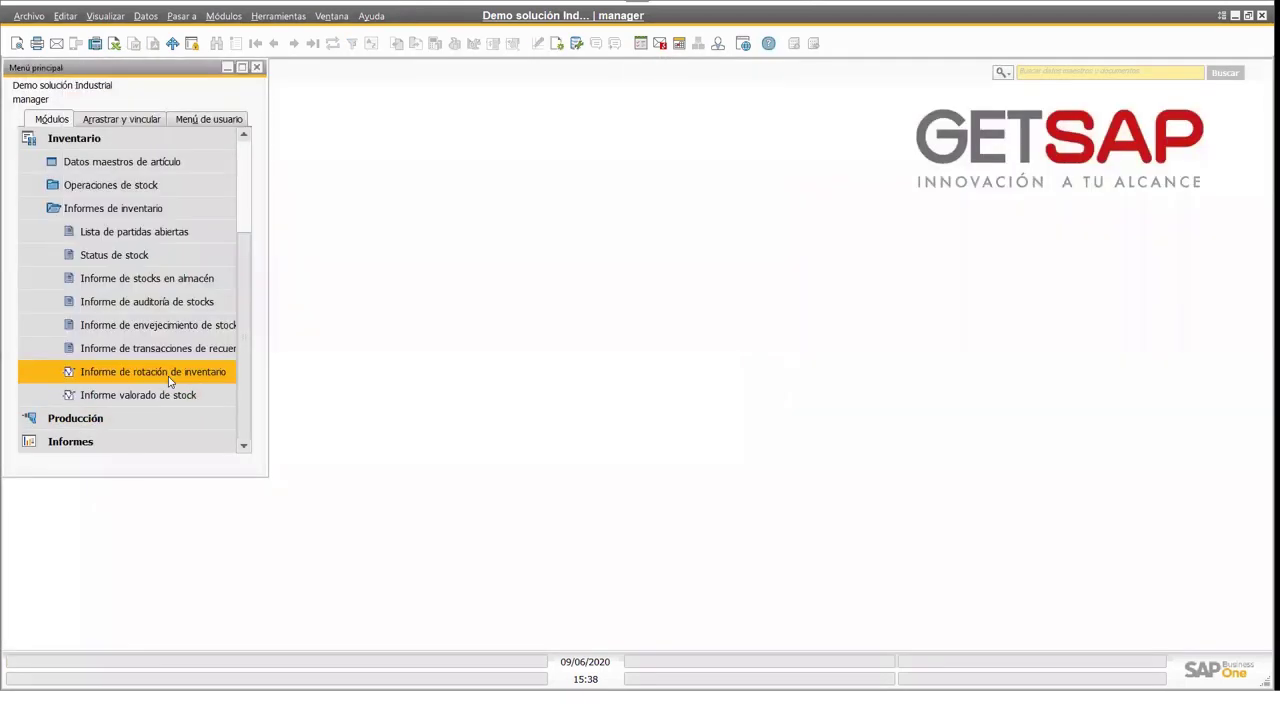
# - Run the stock audit report by items for all warehouses without date or item restrictions
pyautogui.click(134, 309)
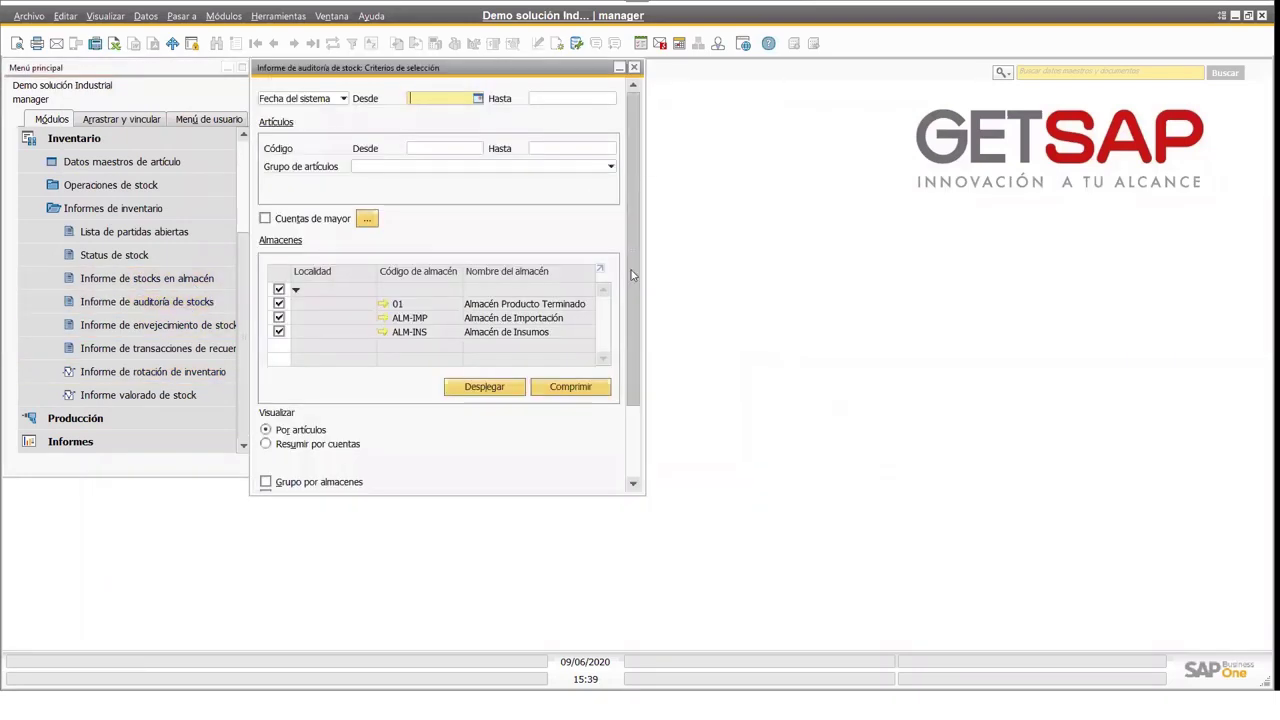
pyautogui.scroll(-3, 636, 307)
pyautogui.scroll(3, 636, 307)
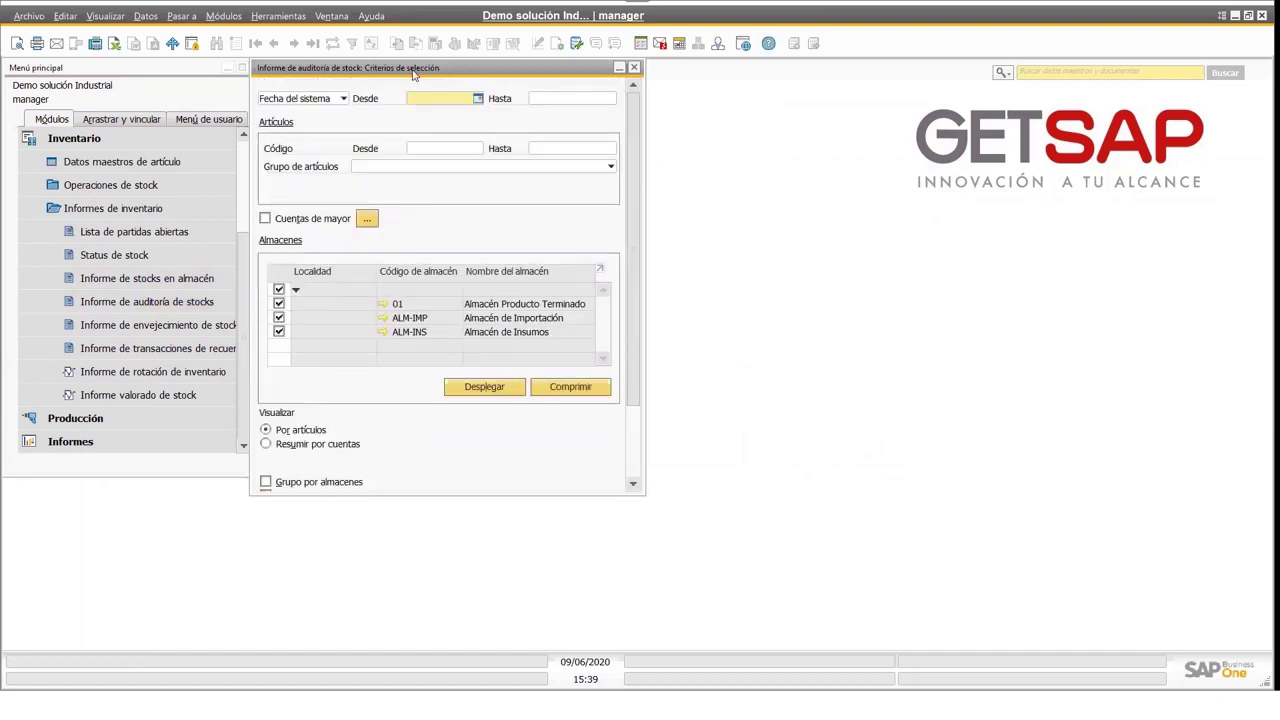
pyautogui.moveTo(413, 73); pyautogui.dragTo(596, 83)
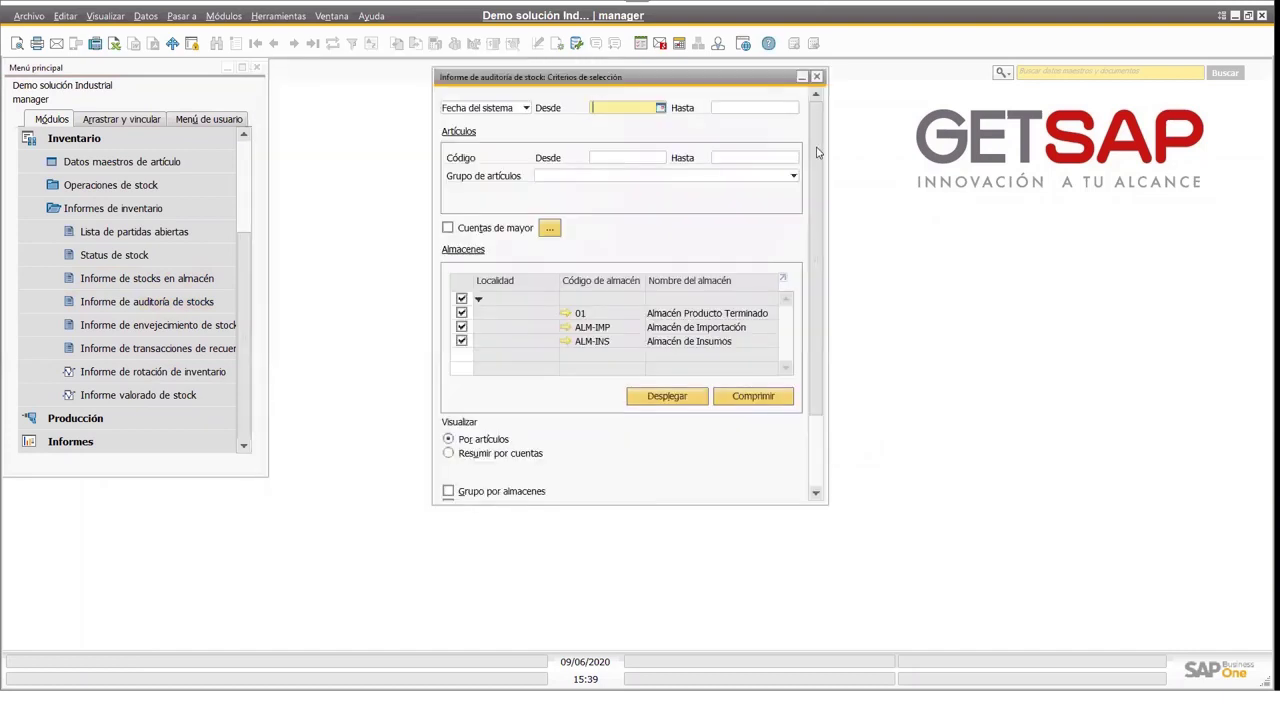
pyautogui.scroll(-3, 843, 427)
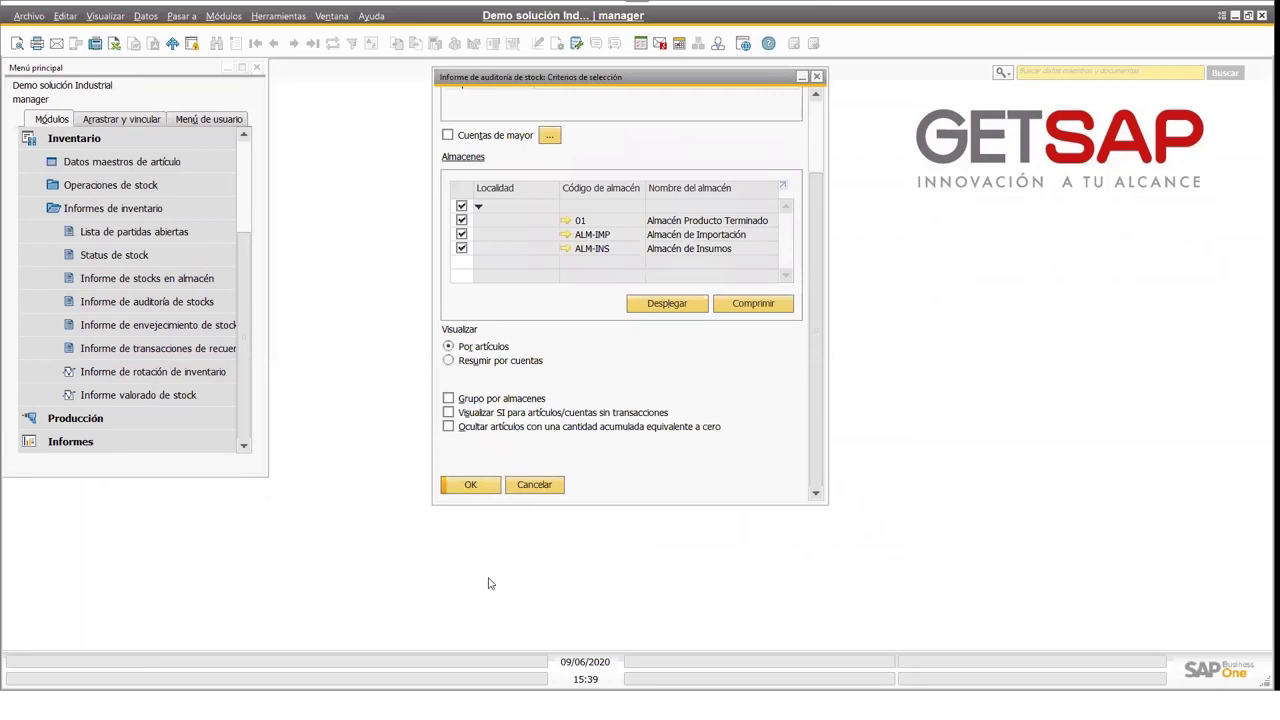
pyautogui.click(478, 485)
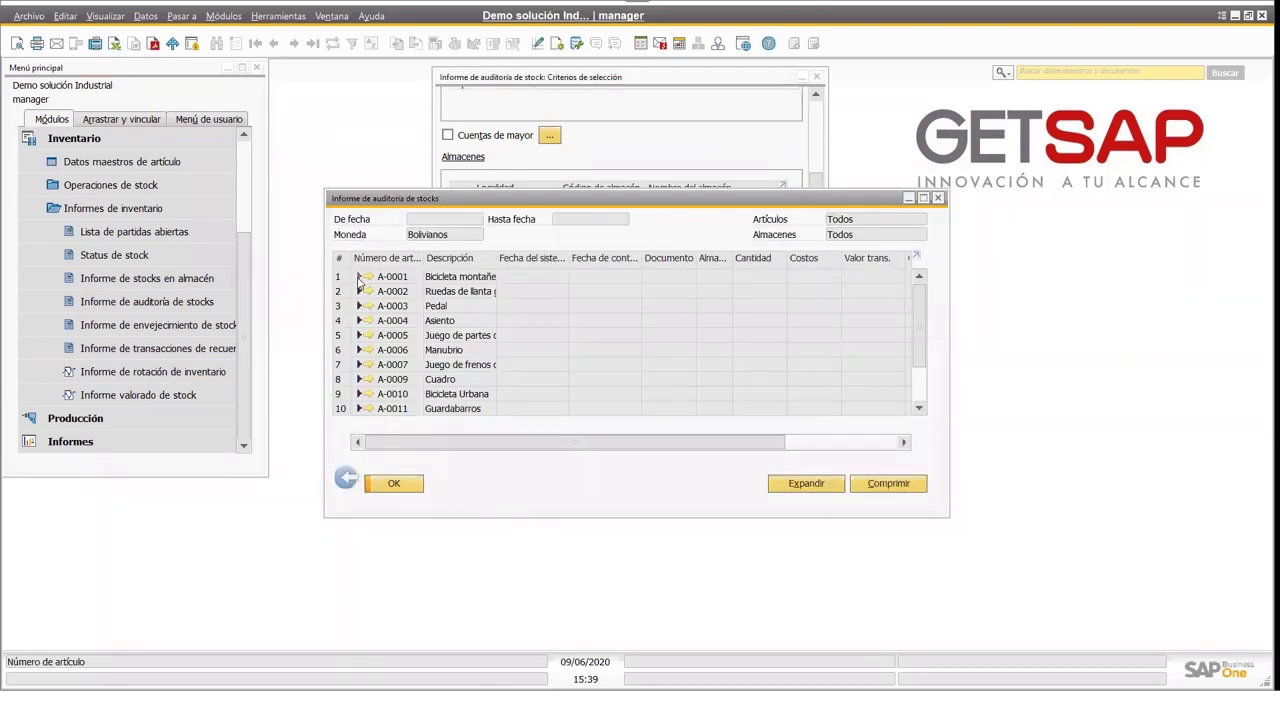
# - Expand item A-0001 in the audit report, examine its transactions and cumulative values, and return to the selection criteria
pyautogui.click(359, 277)
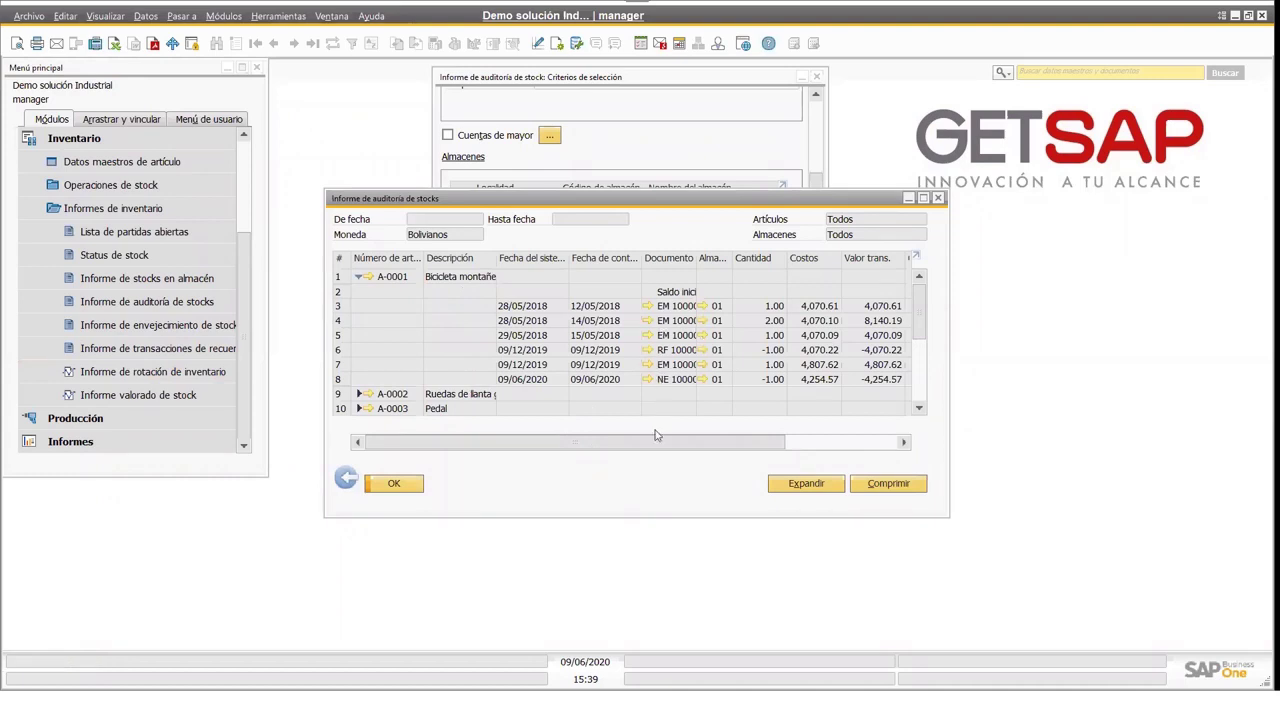
pyautogui.moveTo(722, 450); pyautogui.dragTo(787, 443)
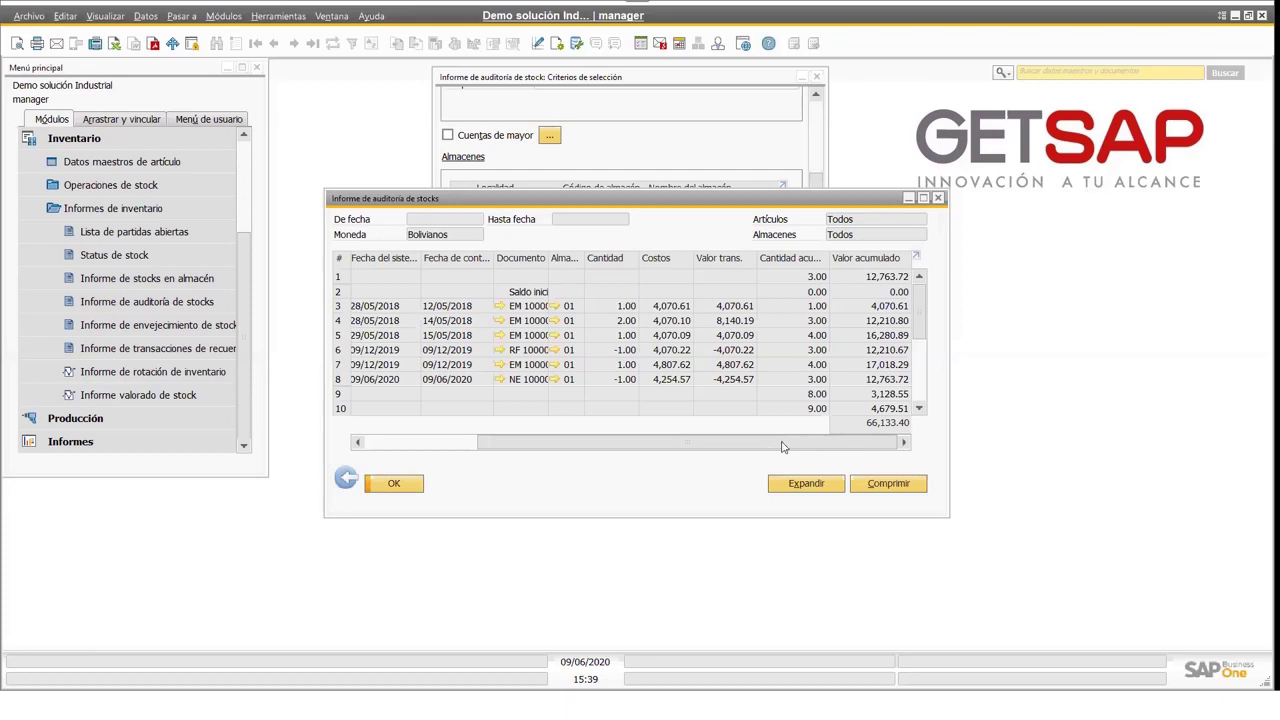
pyautogui.moveTo(783, 446); pyautogui.dragTo(567, 452)
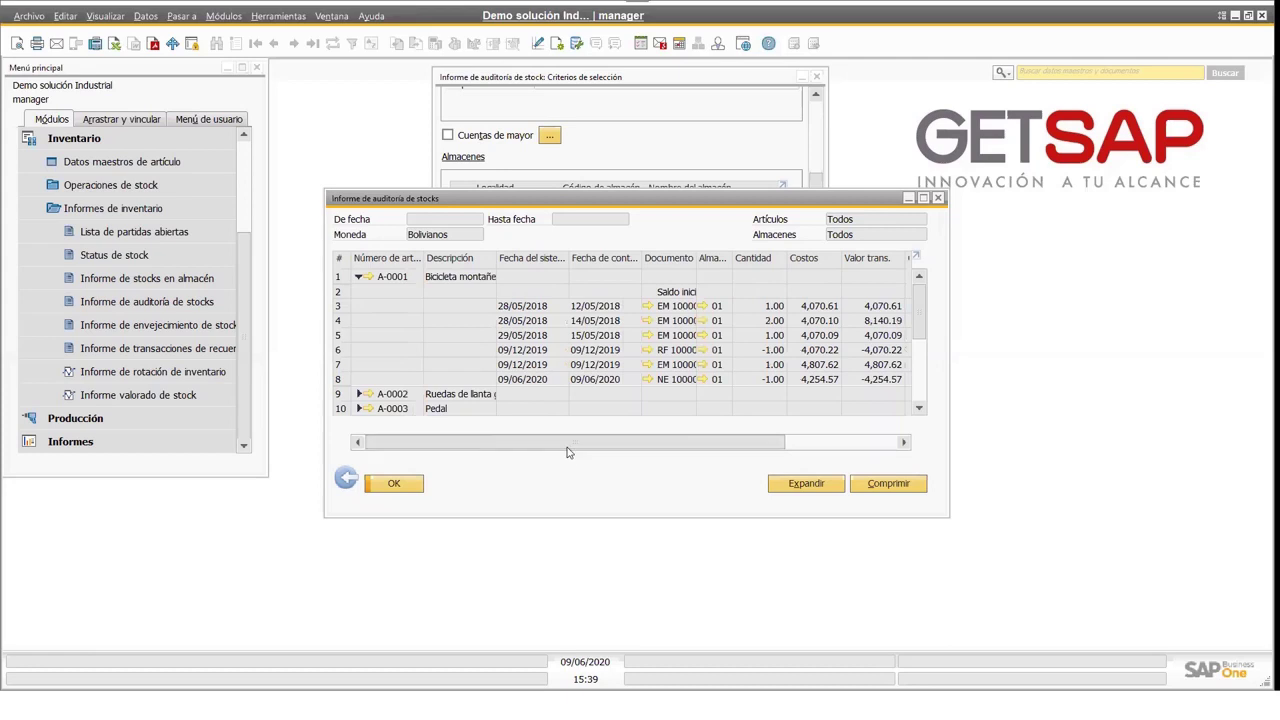
pyautogui.click(346, 479)
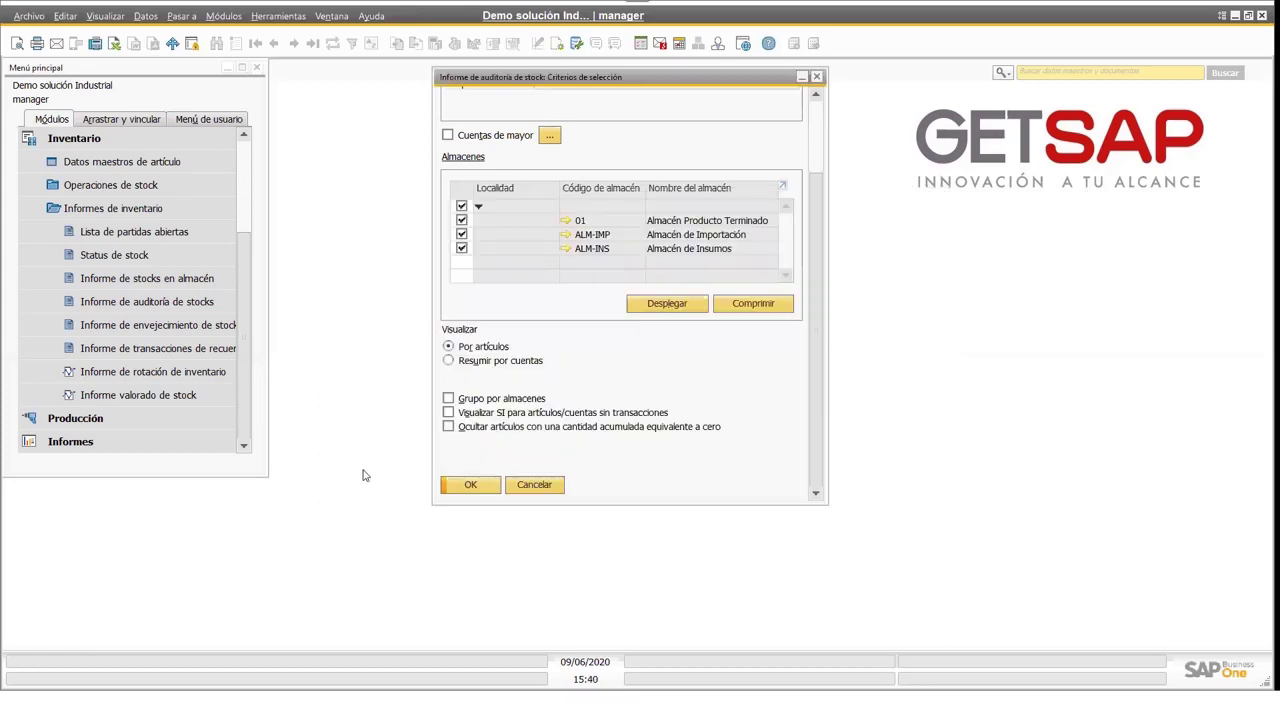
# - Close the audit criteria, run the inventory count transactions report by items for warehouses 01 and ALM-INS, and return to its criteria
pyautogui.click(532, 490)
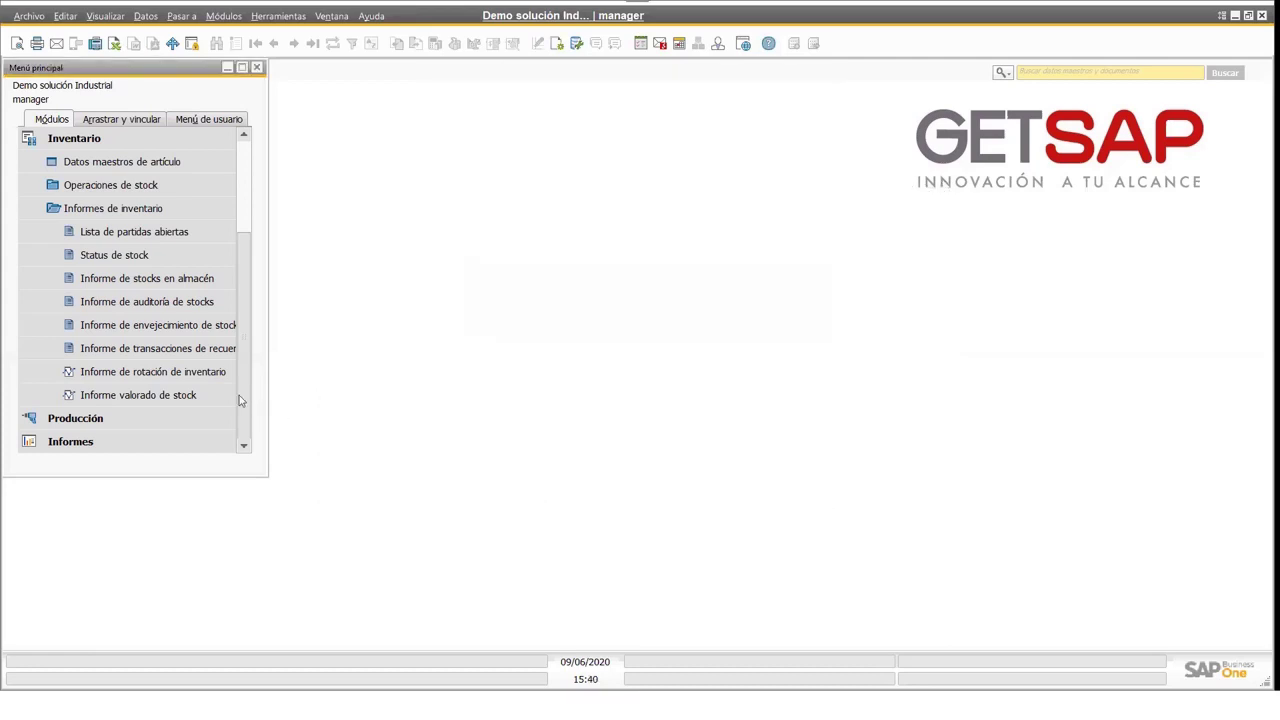
pyautogui.click(171, 353)
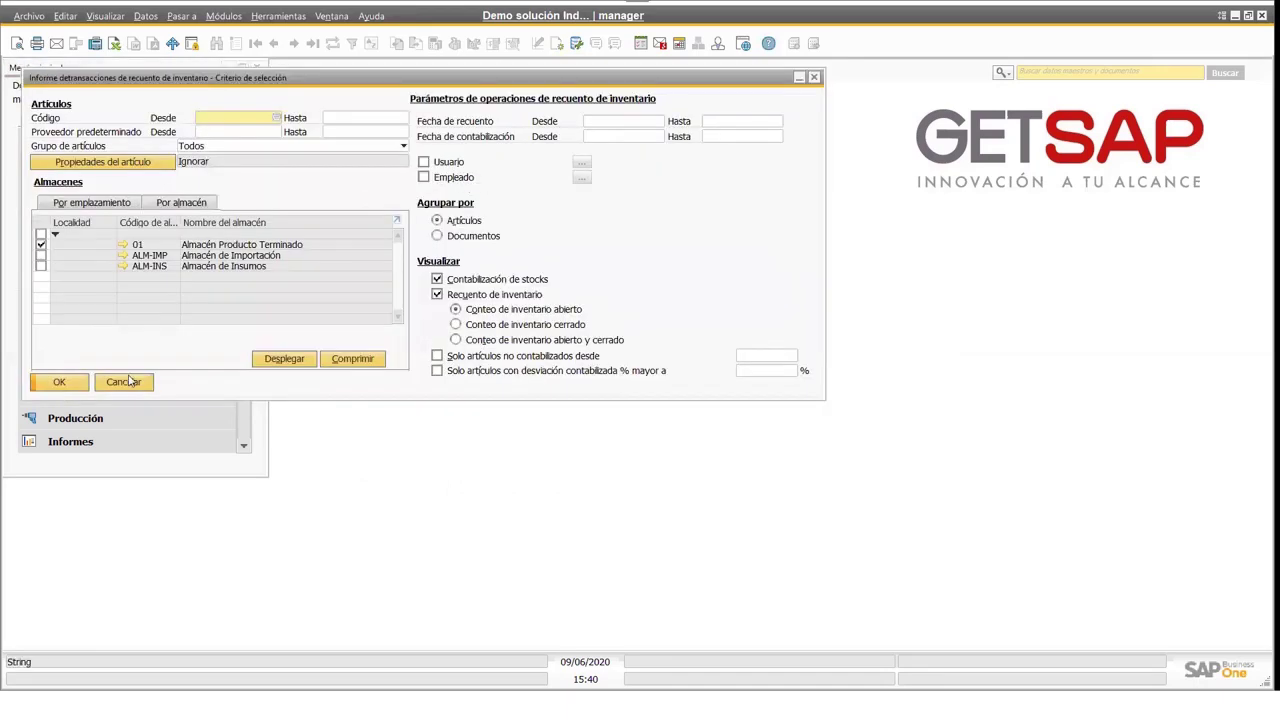
pyautogui.click(61, 387)
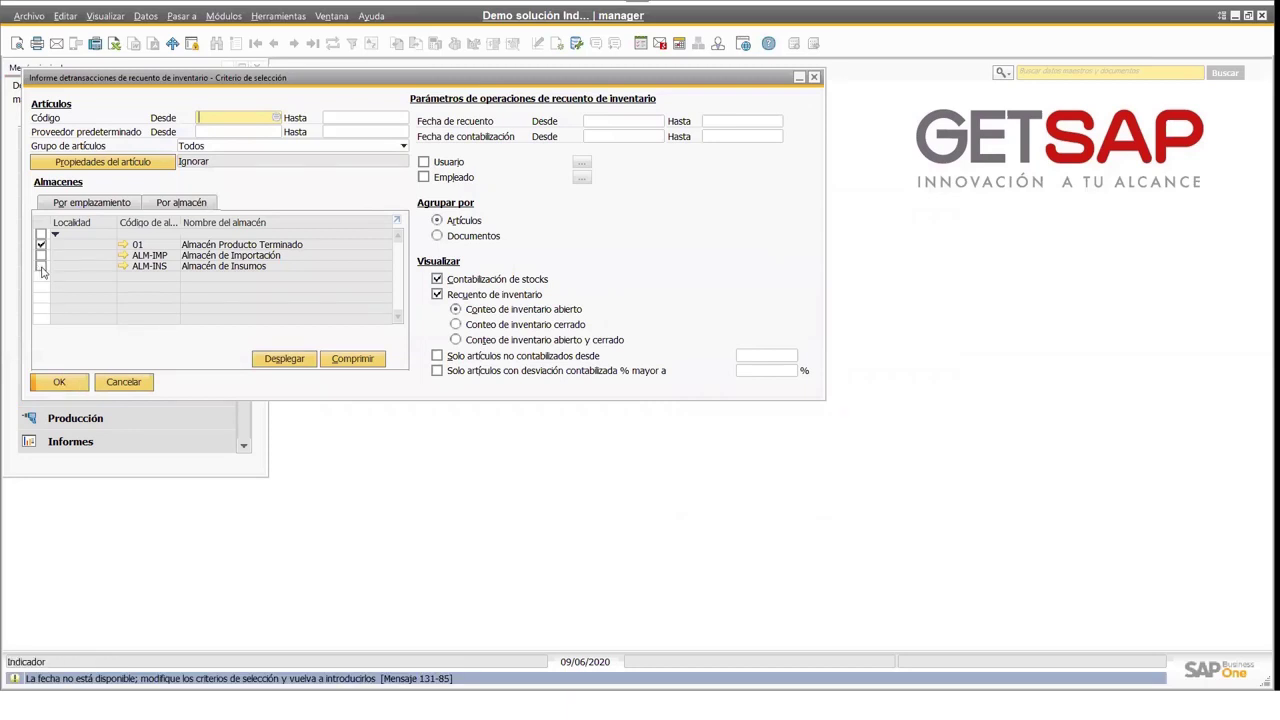
pyautogui.click(41, 267)
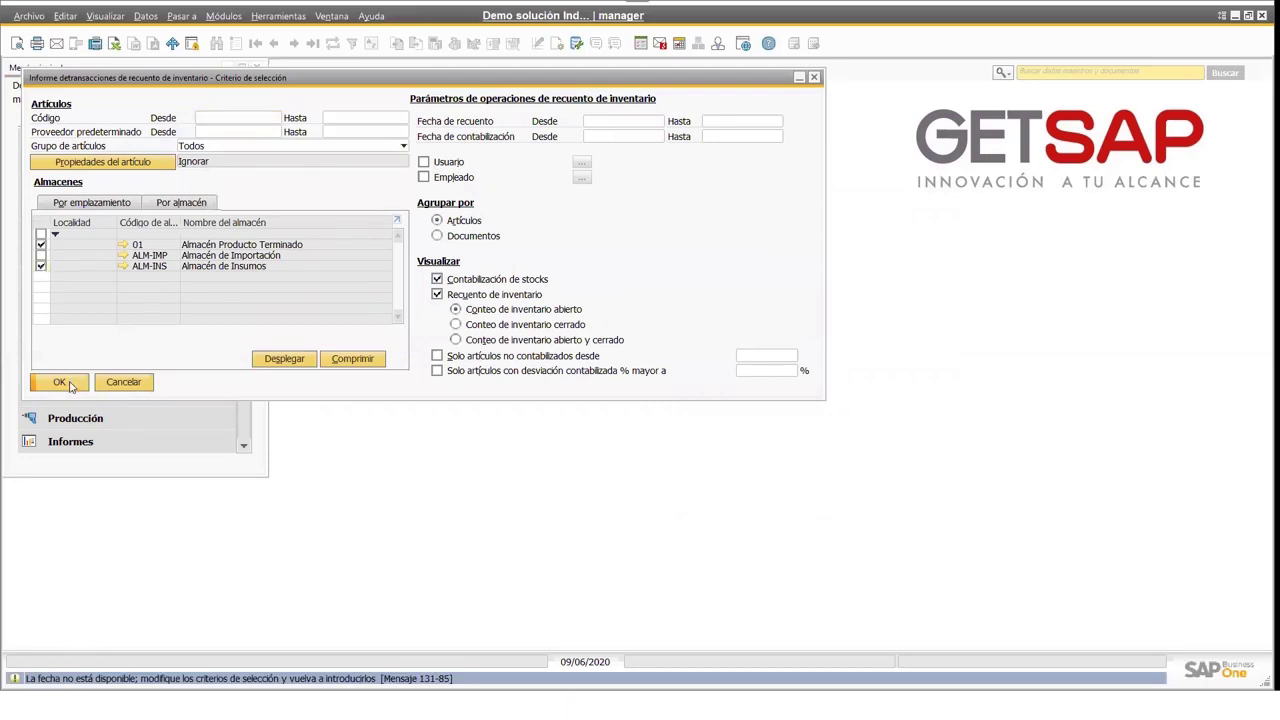
pyautogui.click(62, 383)
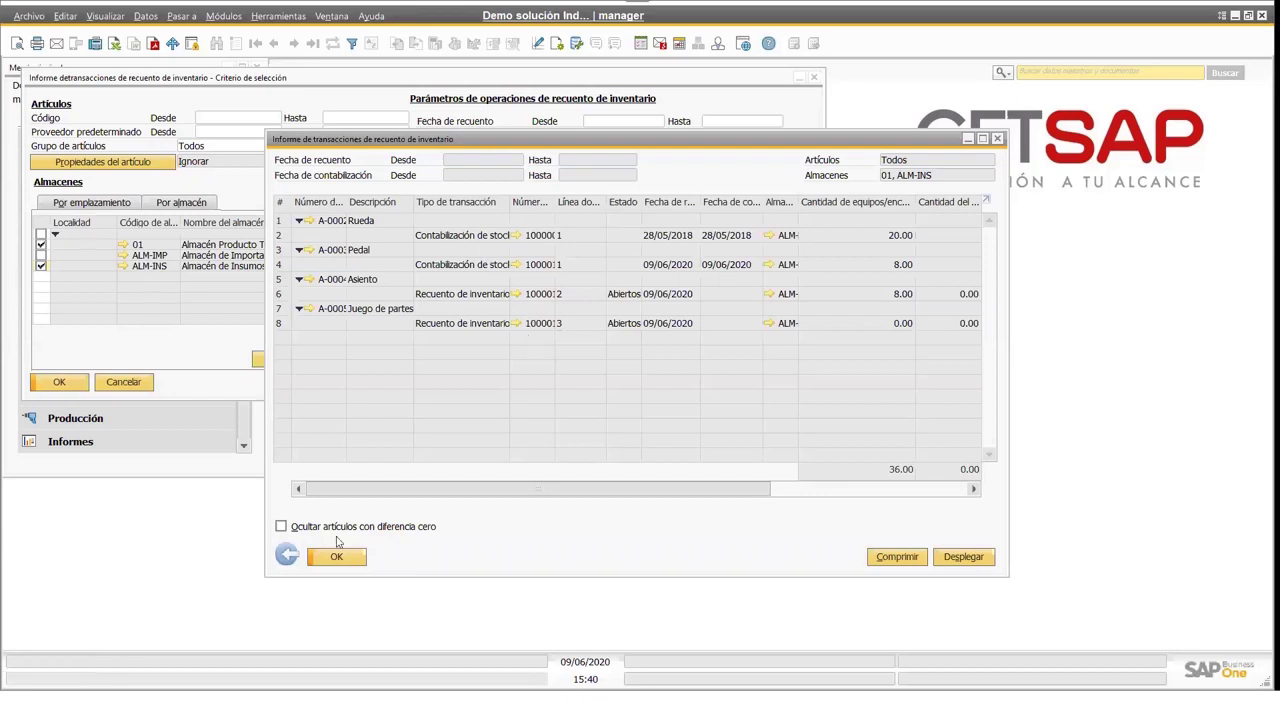
pyautogui.click(285, 553)
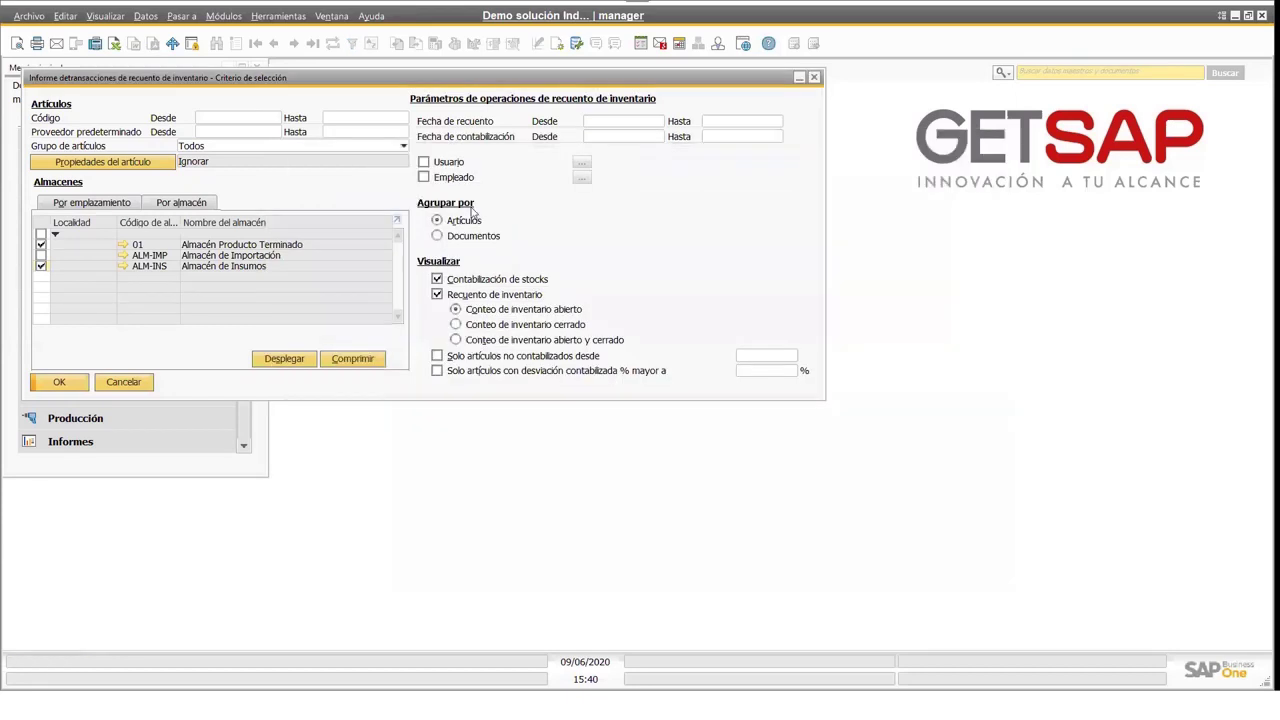
# - Rerun the count transactions report grouped by documents, collapse both stock posting documents, and close the report and its criteria
pyautogui.click(437, 237)
pyautogui.click(59, 382)
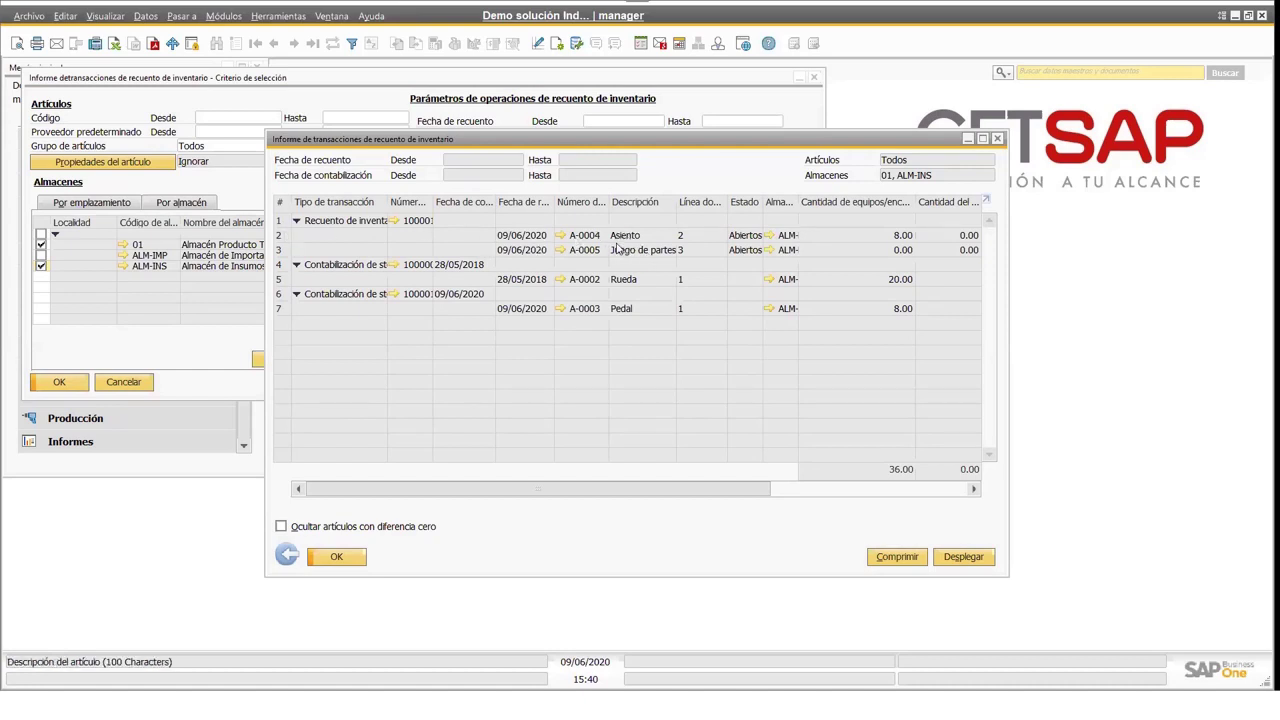
pyautogui.click(296, 265)
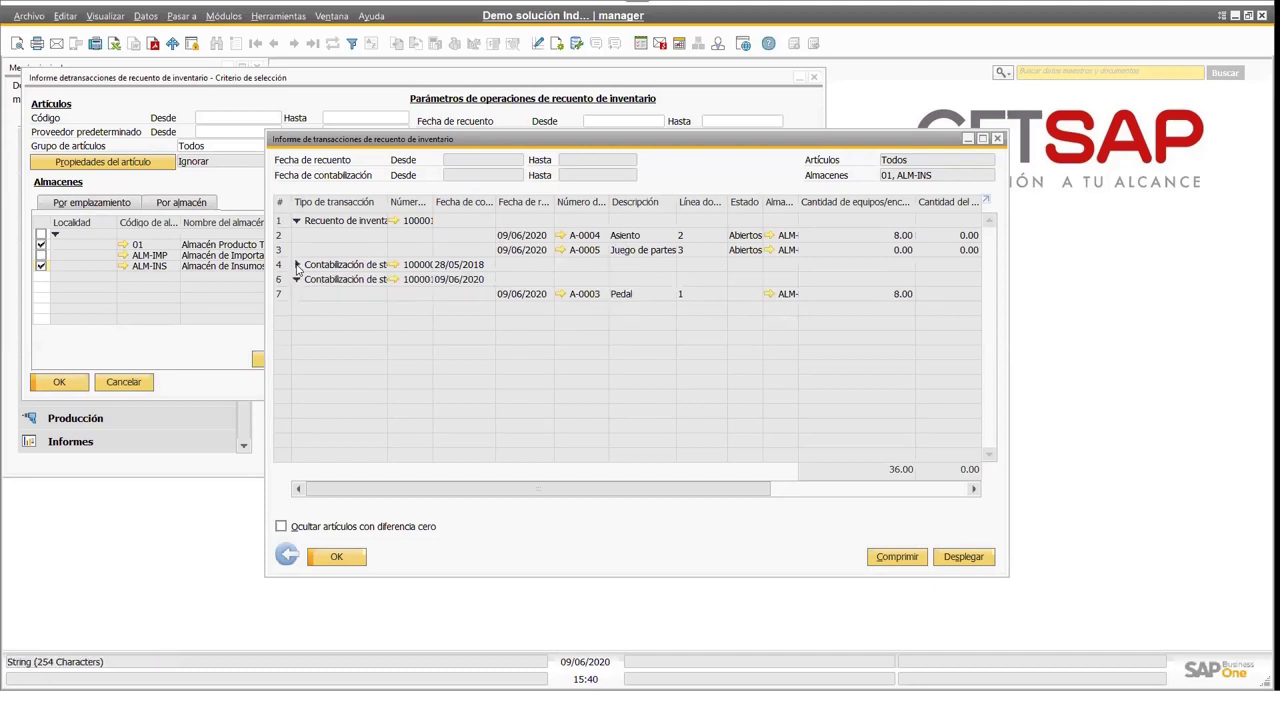
pyautogui.click(296, 280)
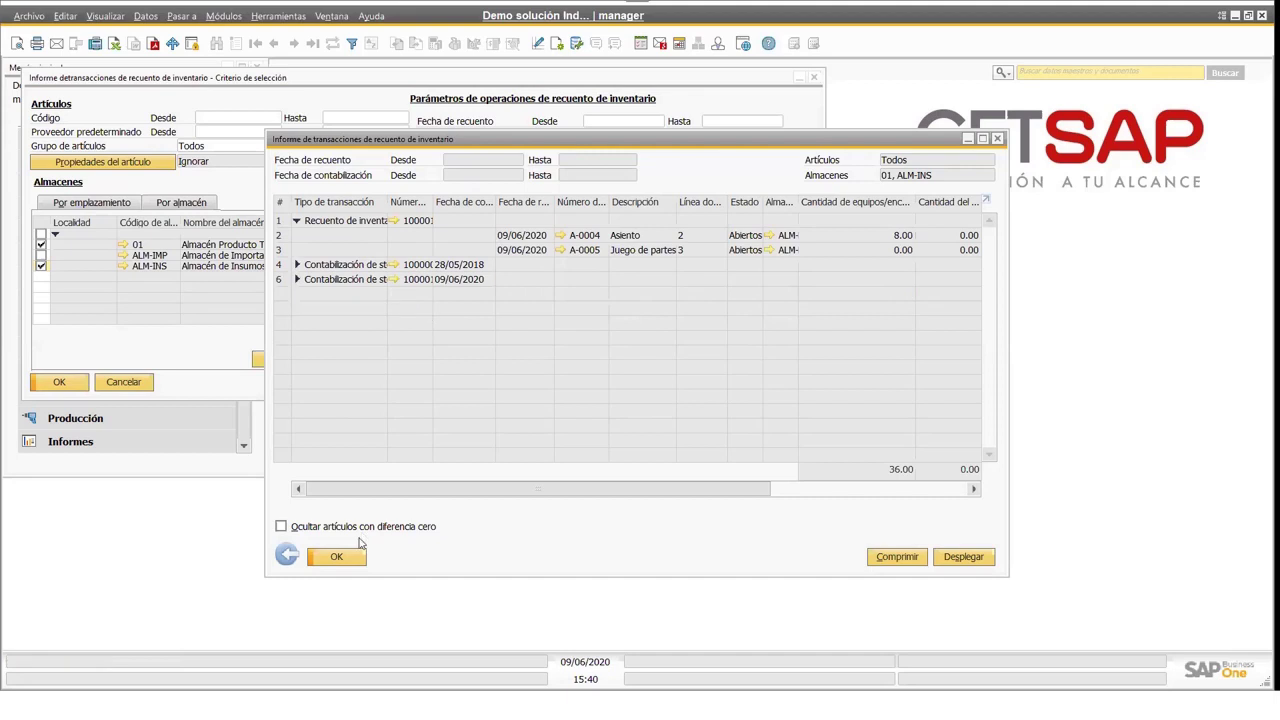
pyautogui.click(288, 557)
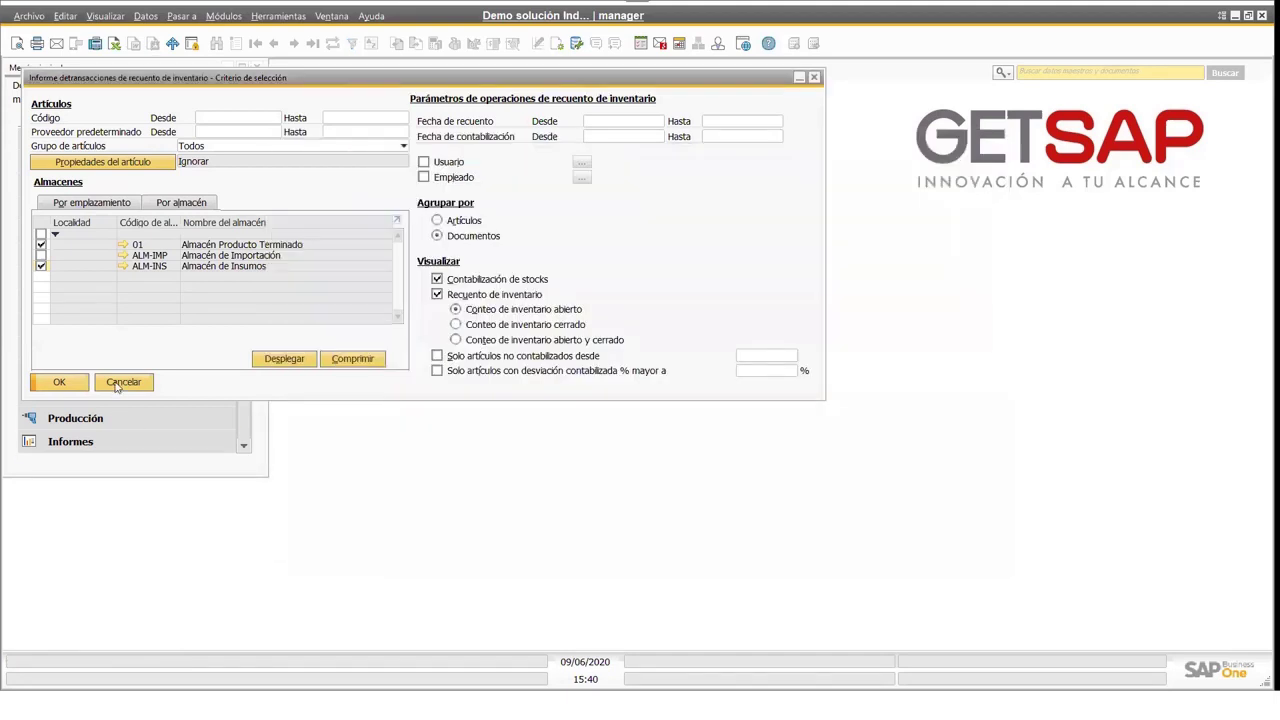
pyautogui.click(120, 382)
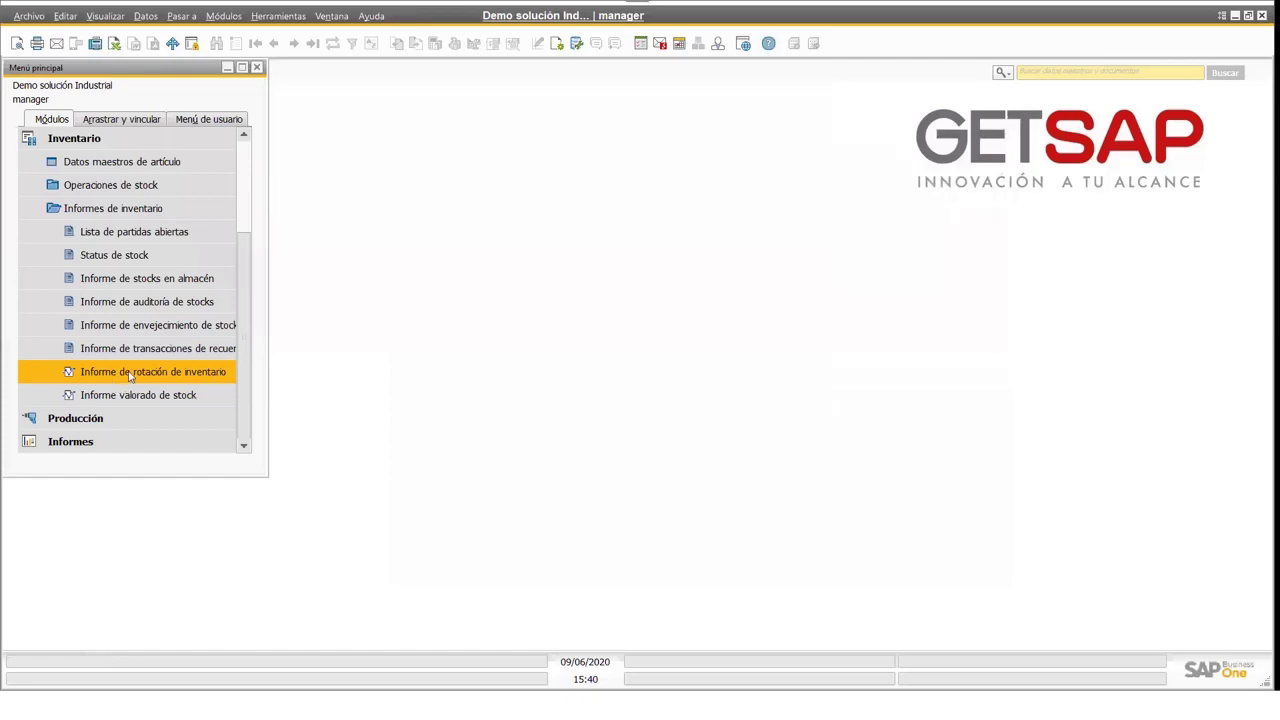
# - Open the inventory rotation report's selection criteria and set the date range from 01/01/2020 to 31/01/2020
pyautogui.click(135, 378)
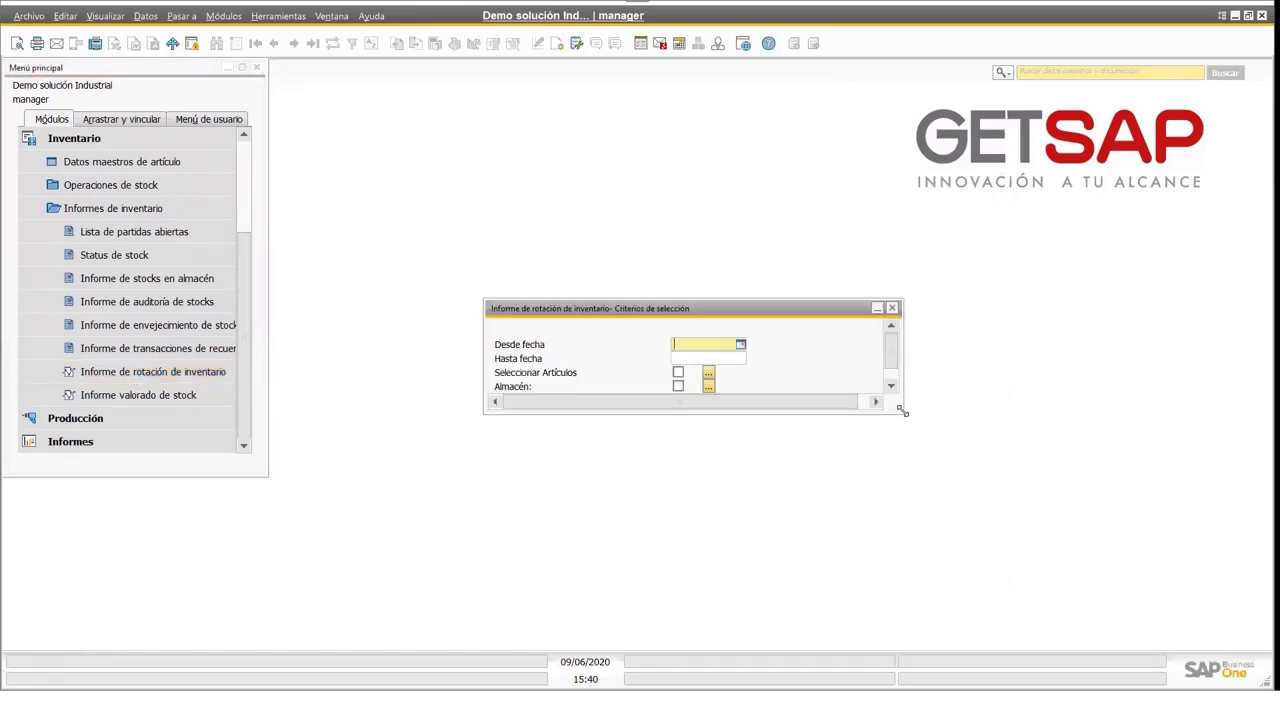
pyautogui.moveTo(902, 410); pyautogui.dragTo(905, 416)
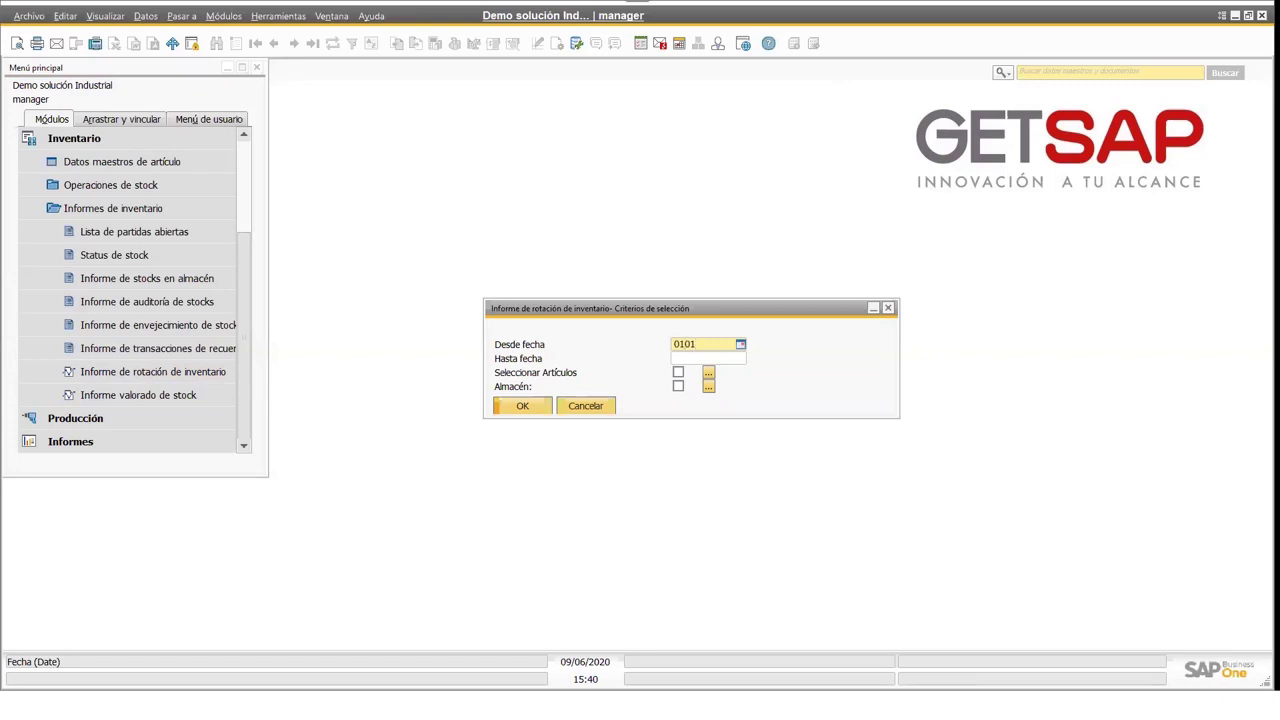
pyautogui.press('Tab')
pyautogui.write('3101')
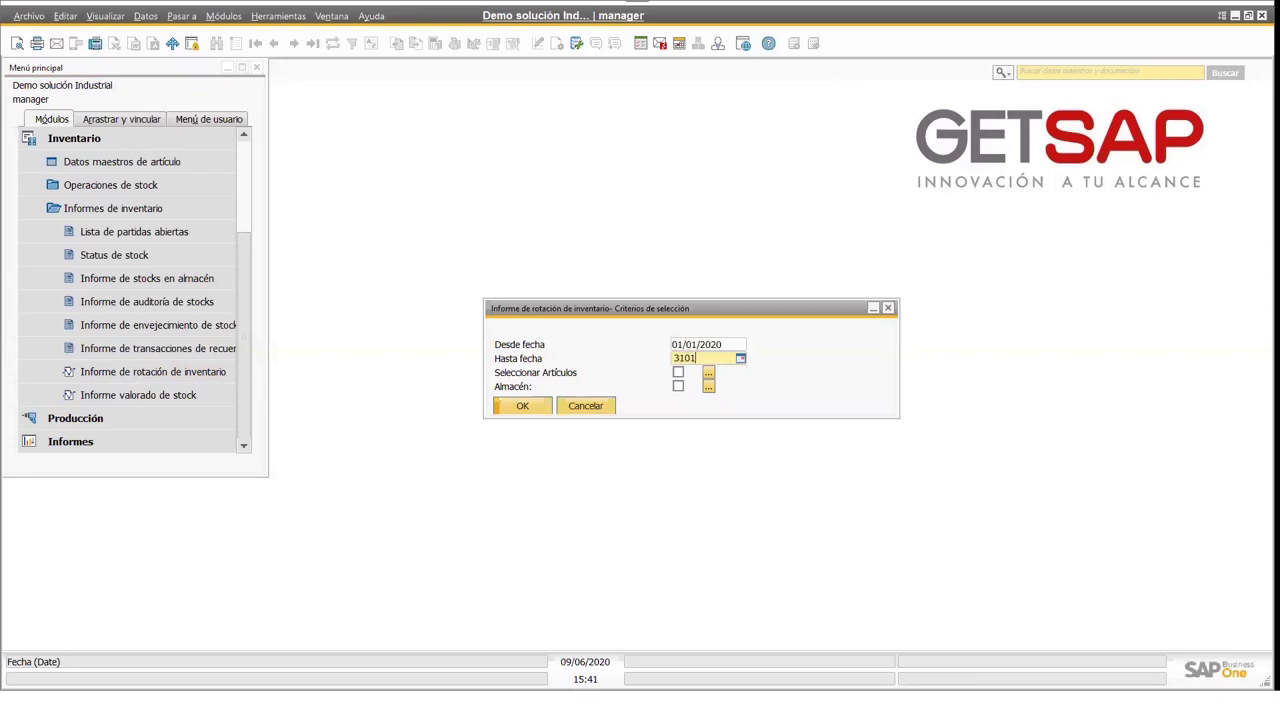
pyautogui.hotkey('shift', 'Tab')
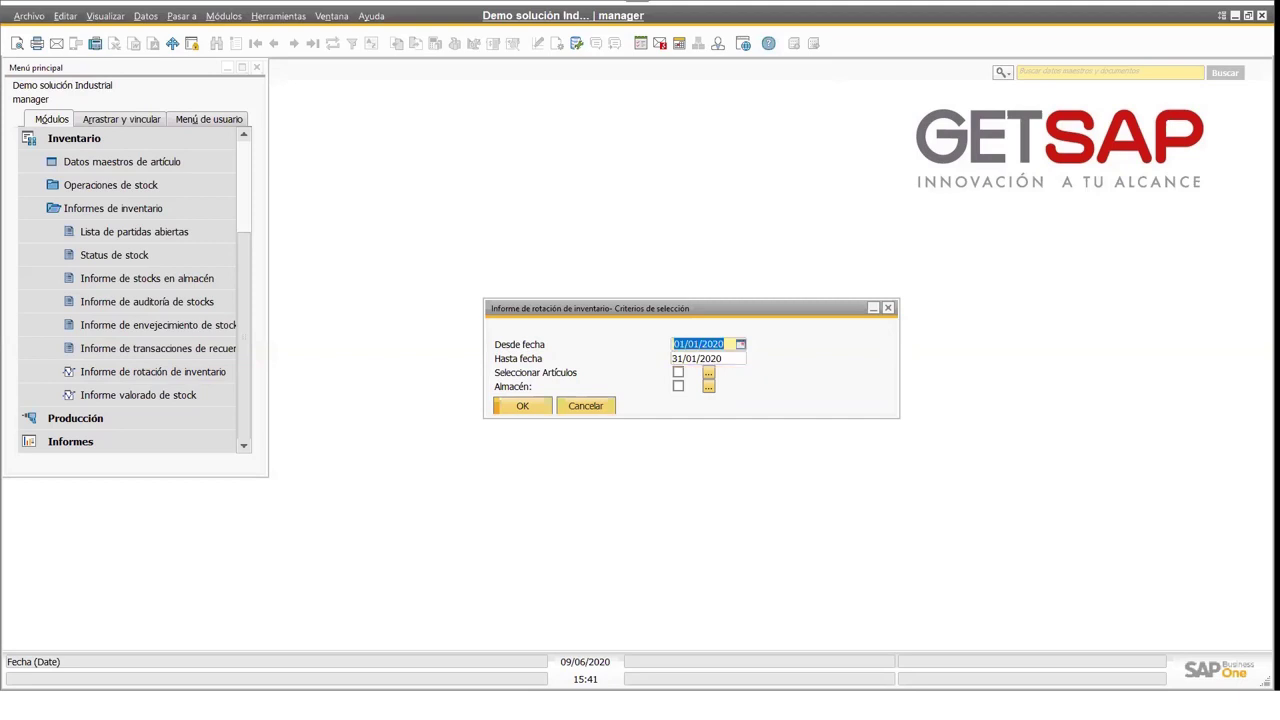
# - Select items from all groups and only warehouse ALM-INS as criteria, and run the inventory rotation report
pyautogui.click(709, 374)
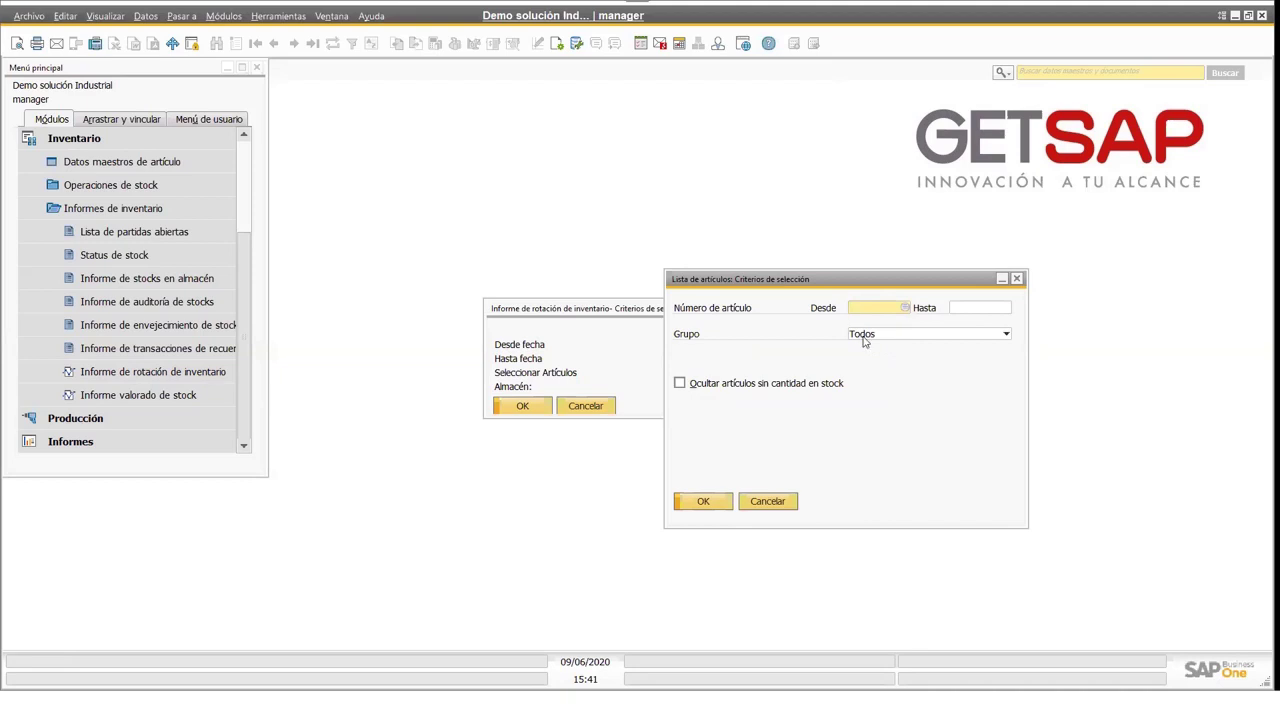
pyautogui.click(703, 502)
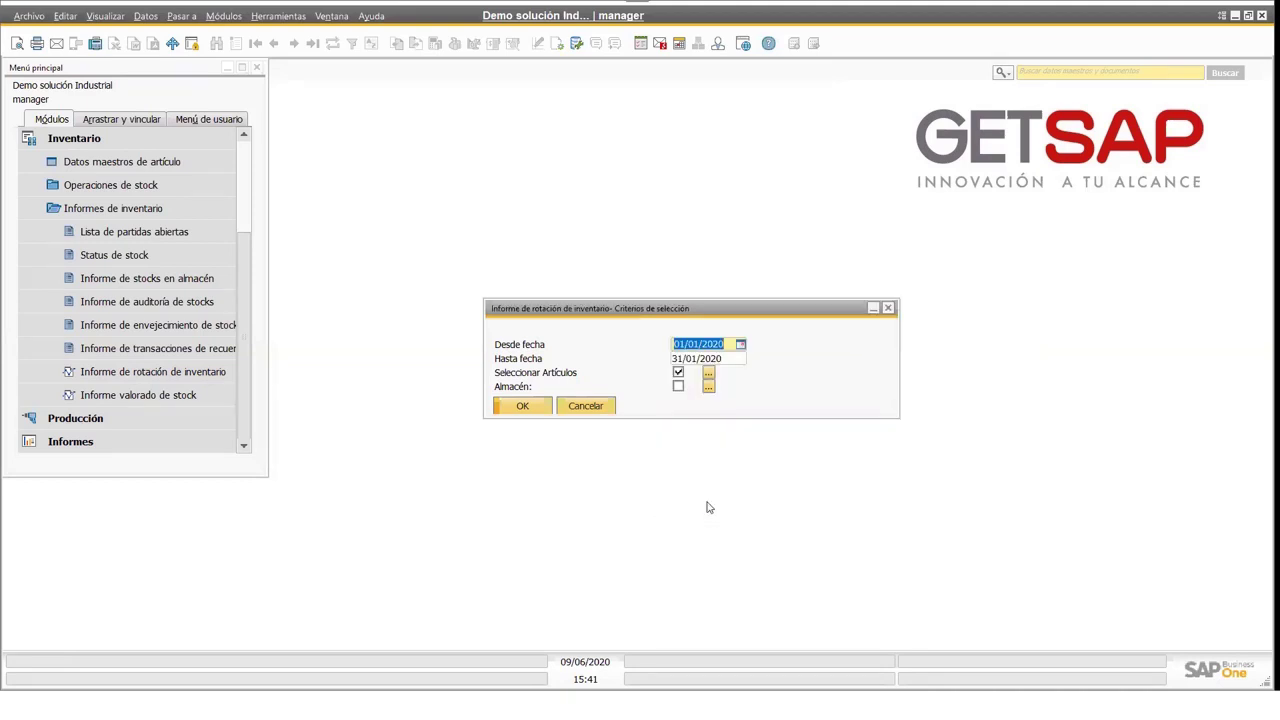
pyautogui.click(708, 389)
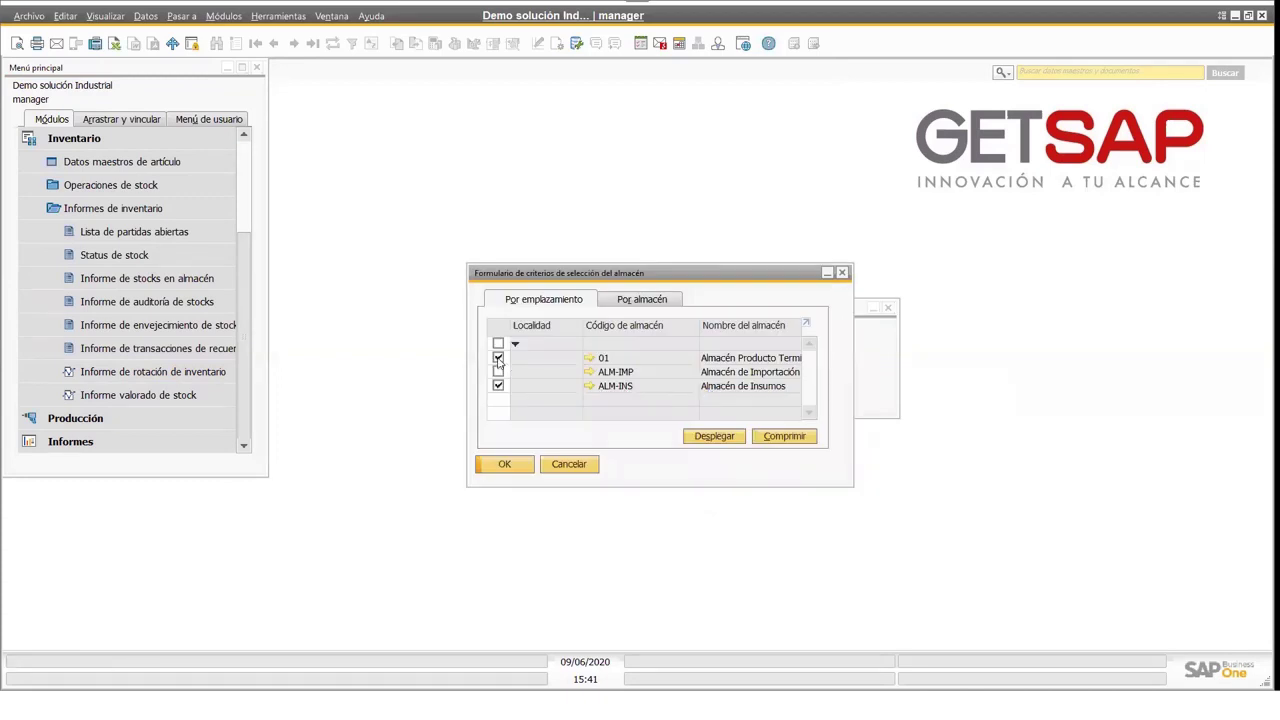
pyautogui.click(498, 358)
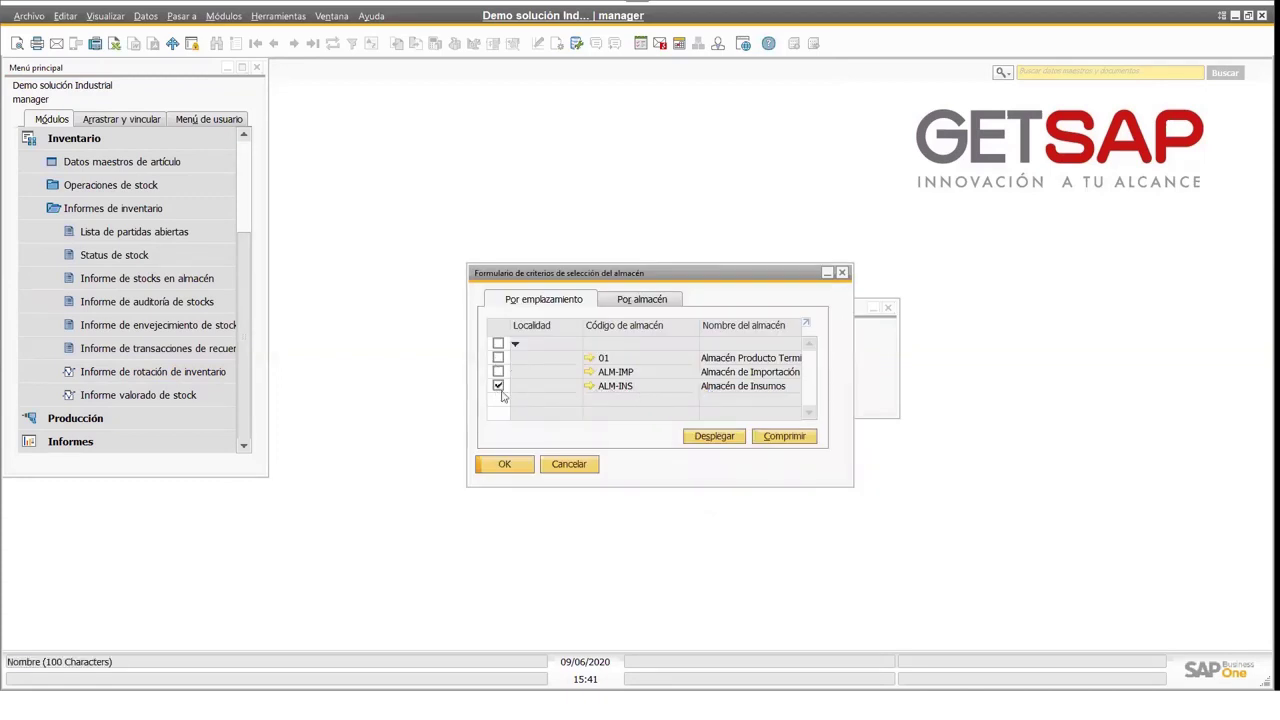
pyautogui.click(505, 465)
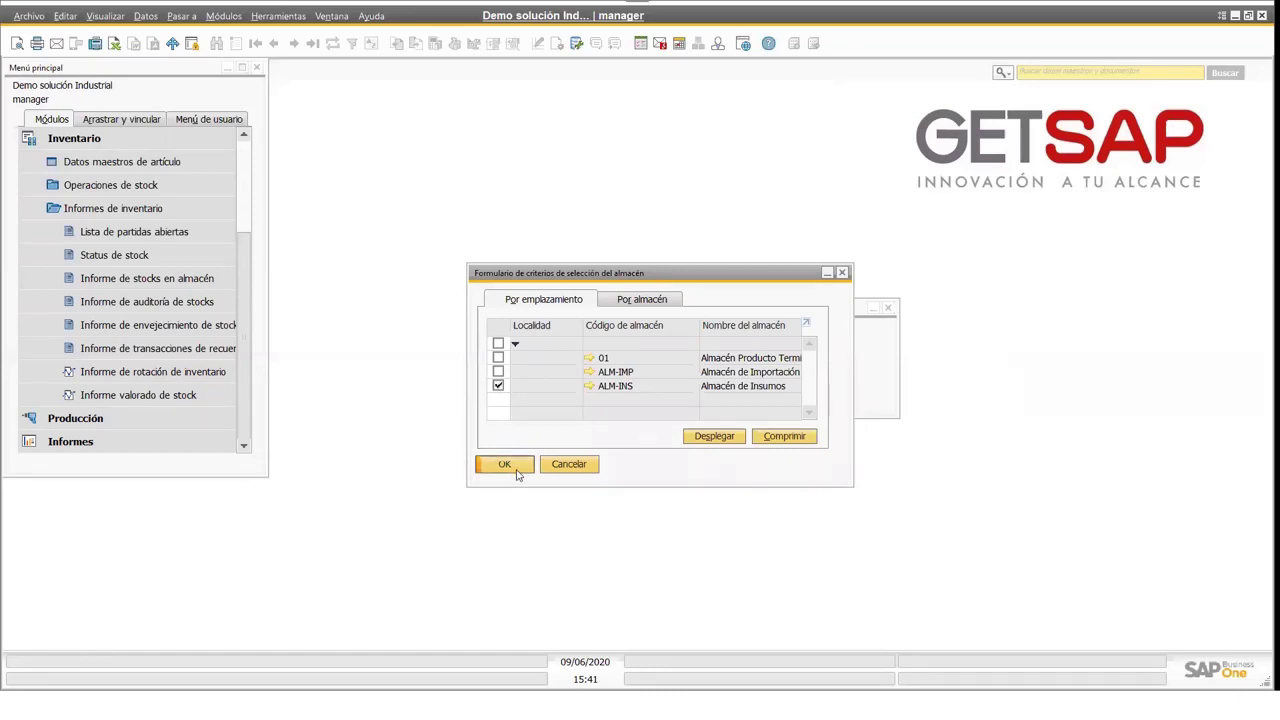
pyautogui.click(521, 408)
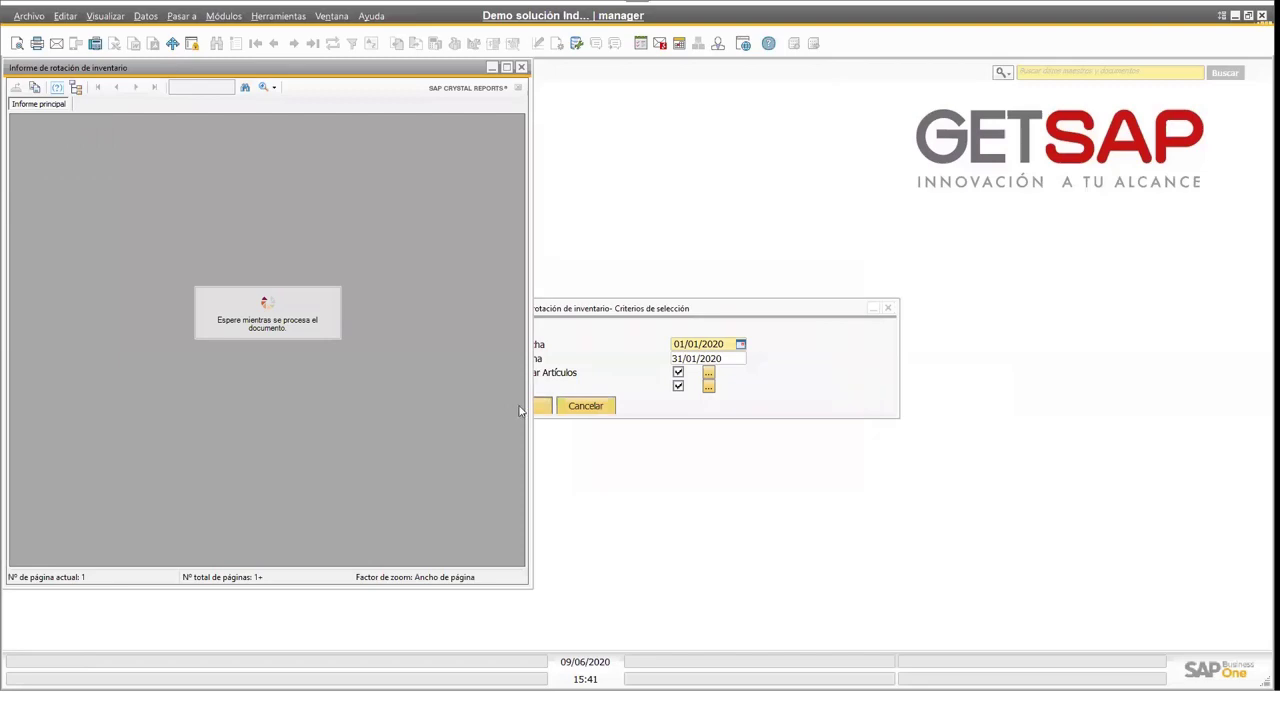
# - Examine the rotation report in full size, including stock, rotation index, inventory days and last entry per item, and close it
pyautogui.click(506, 68)
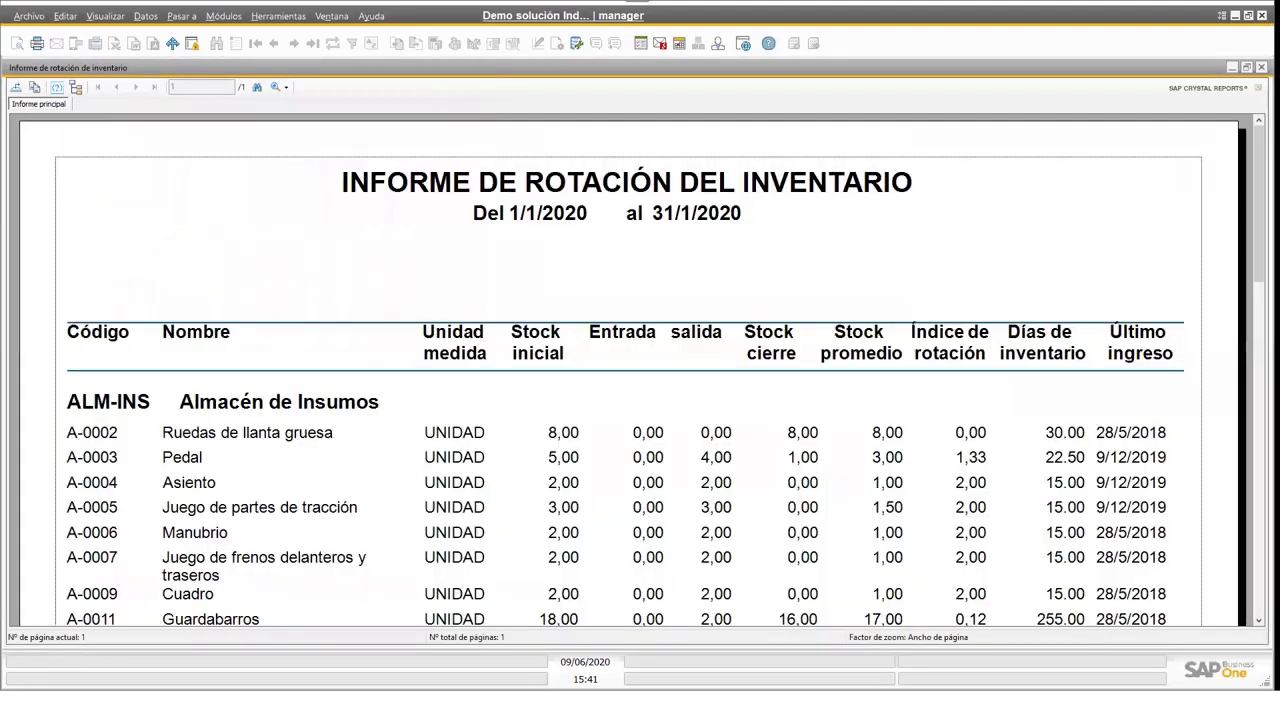
pyautogui.scroll(-5, 329, 244)
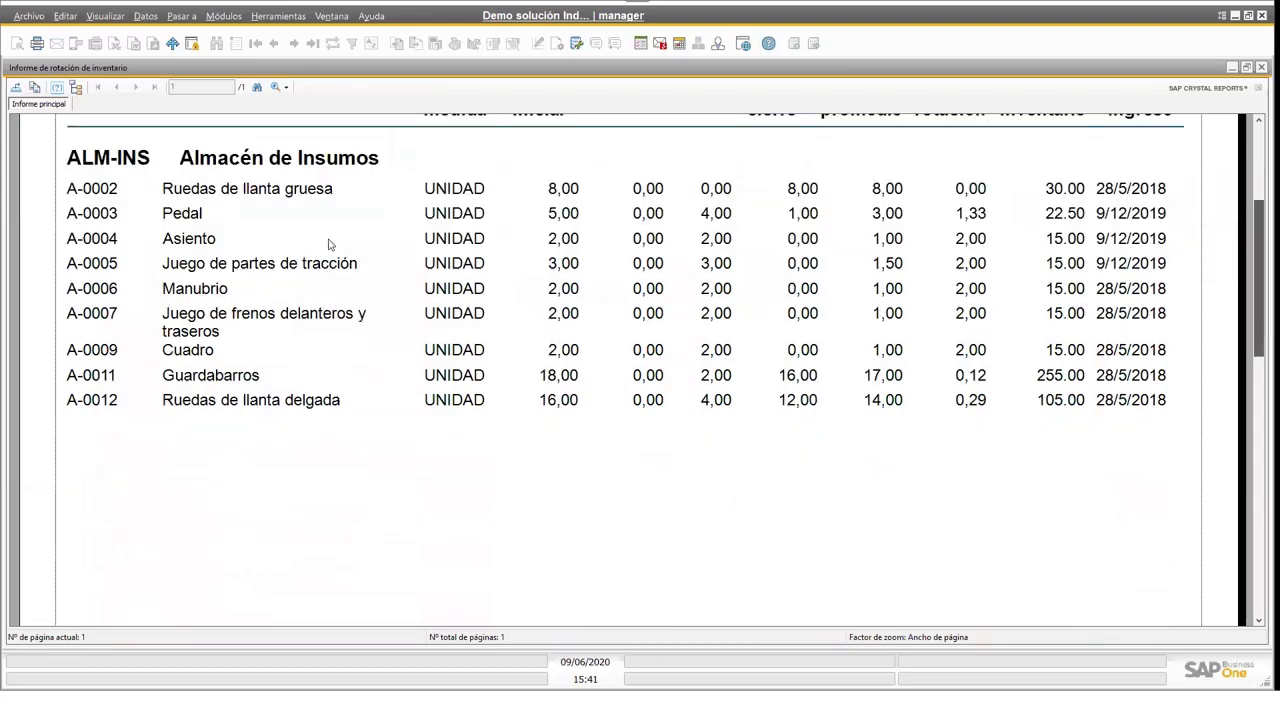
pyautogui.scroll(1, 400, 272)
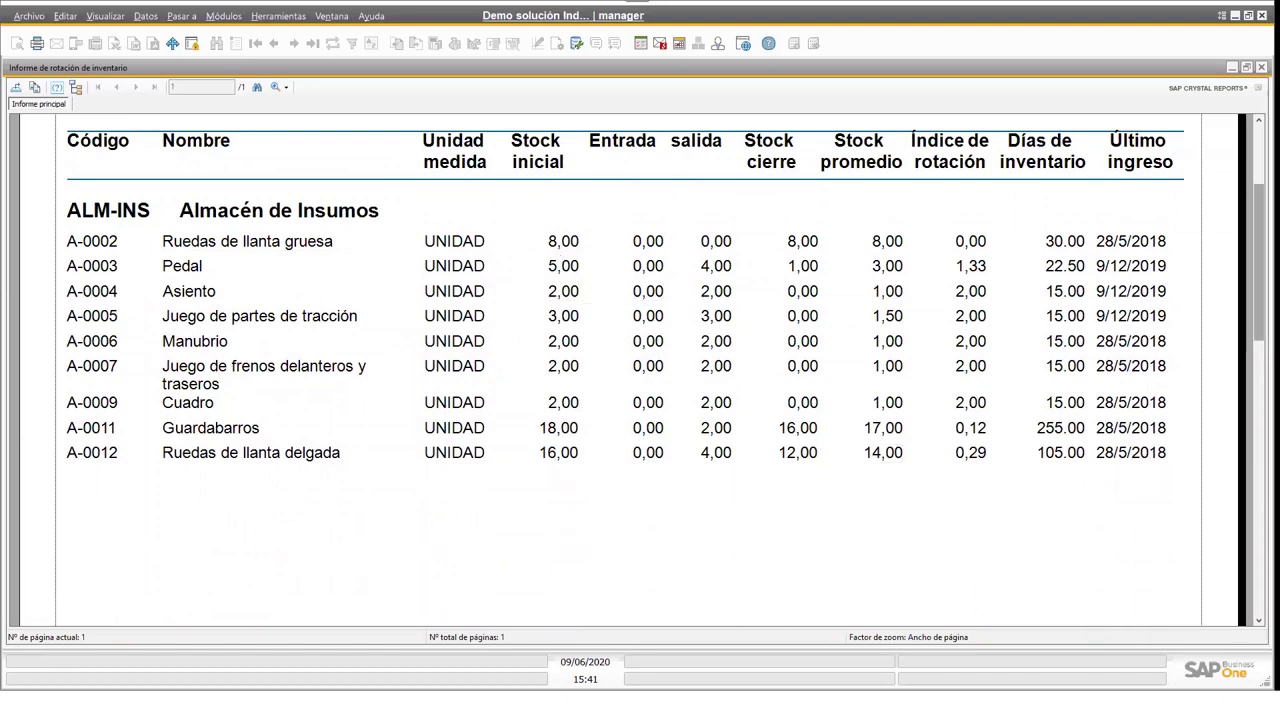
pyautogui.scroll(3, 503, 209)
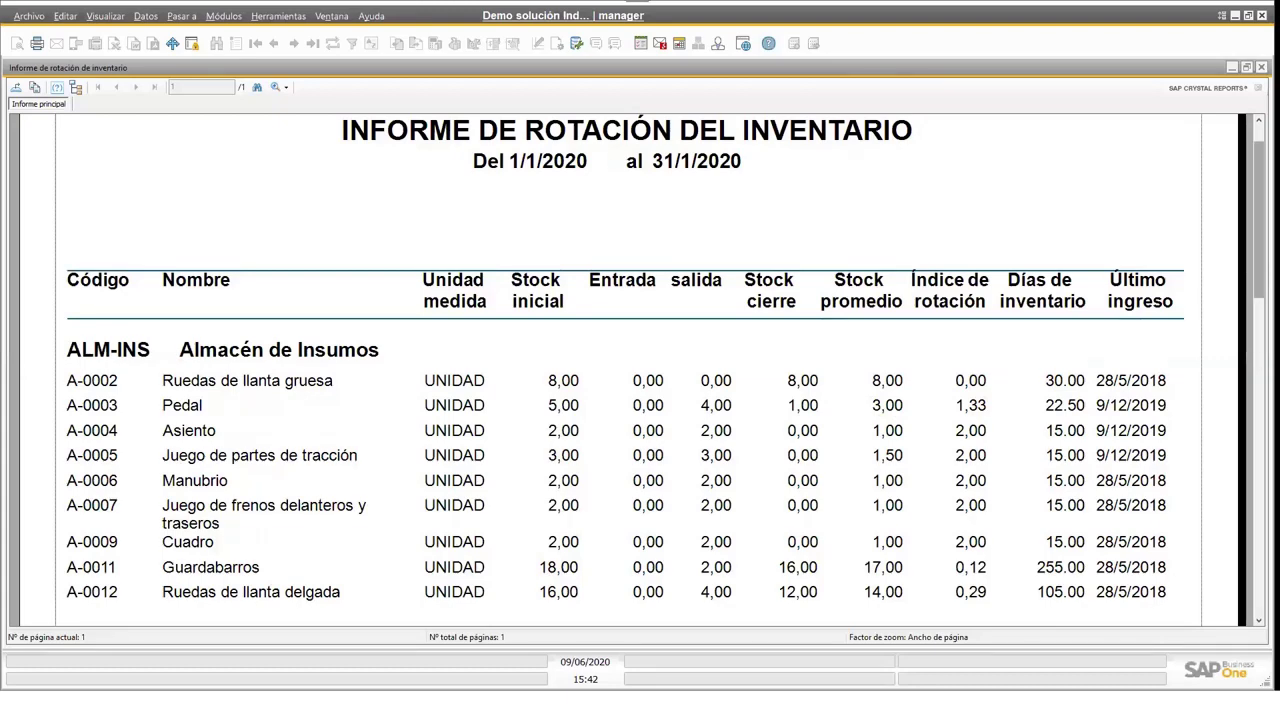
pyautogui.scroll(-3, 750, 265)
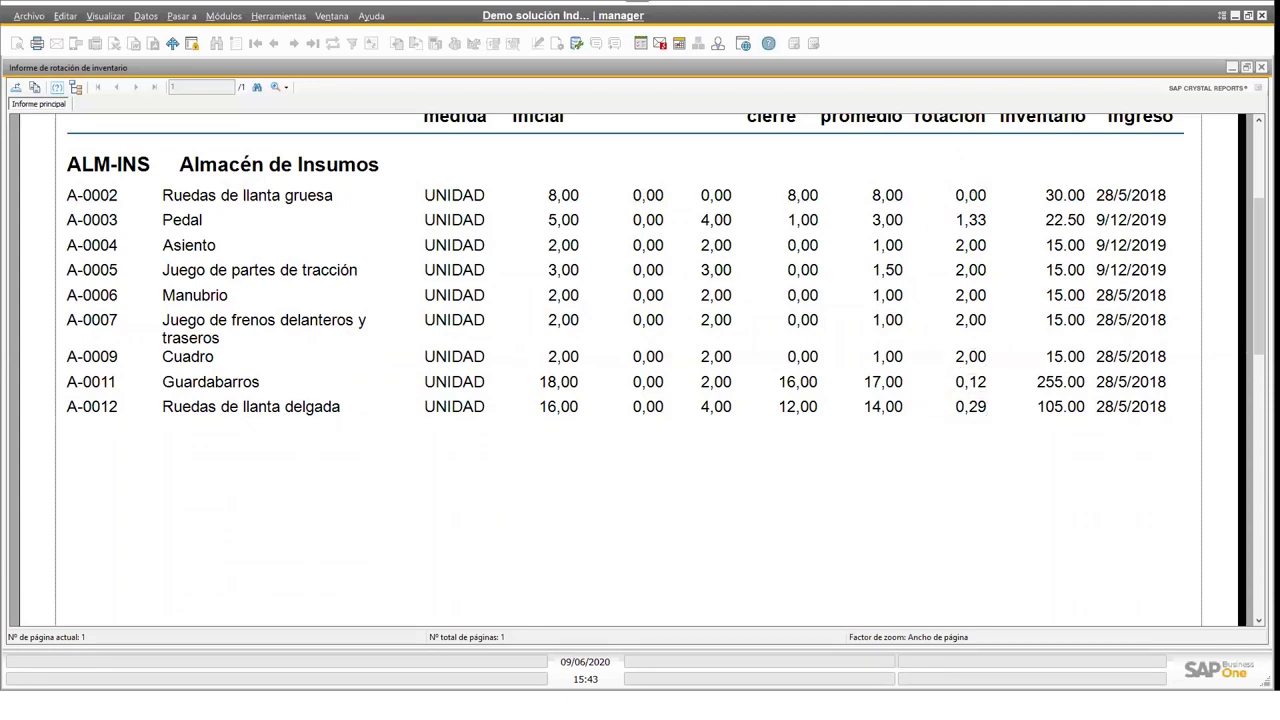
pyautogui.scroll(1, 665, 277)
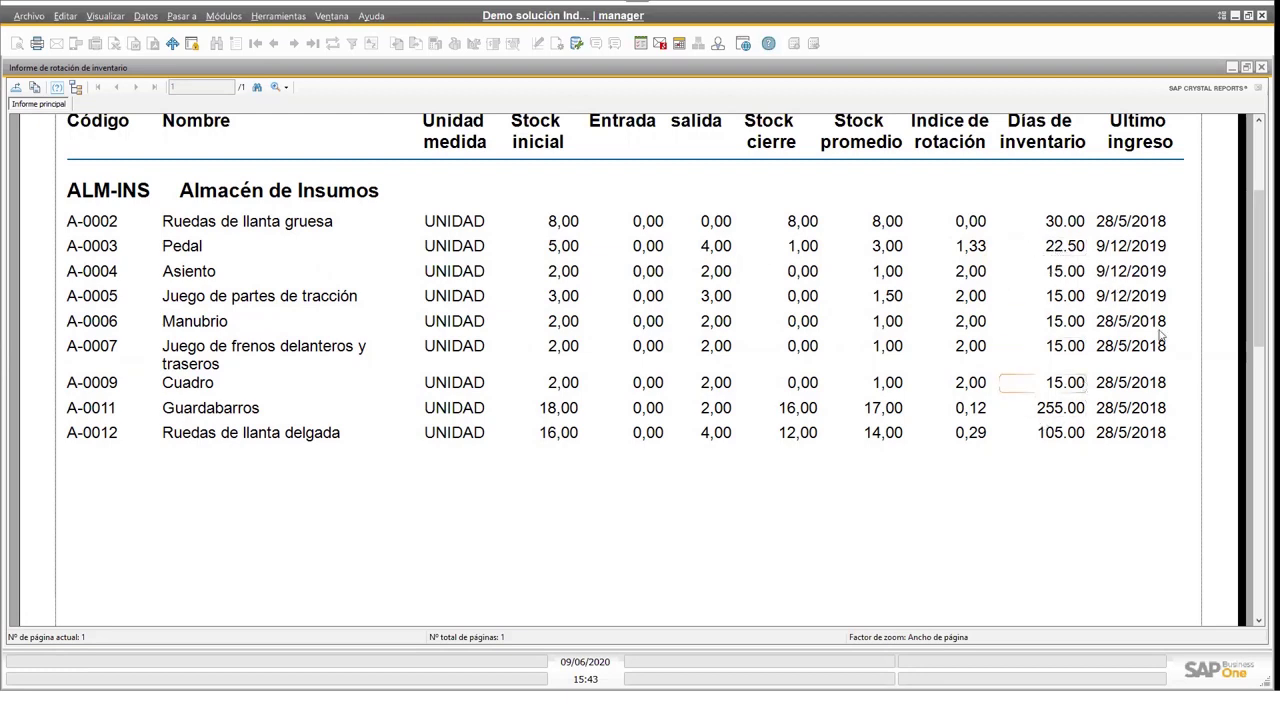
pyautogui.scroll(1, 1258, 260)
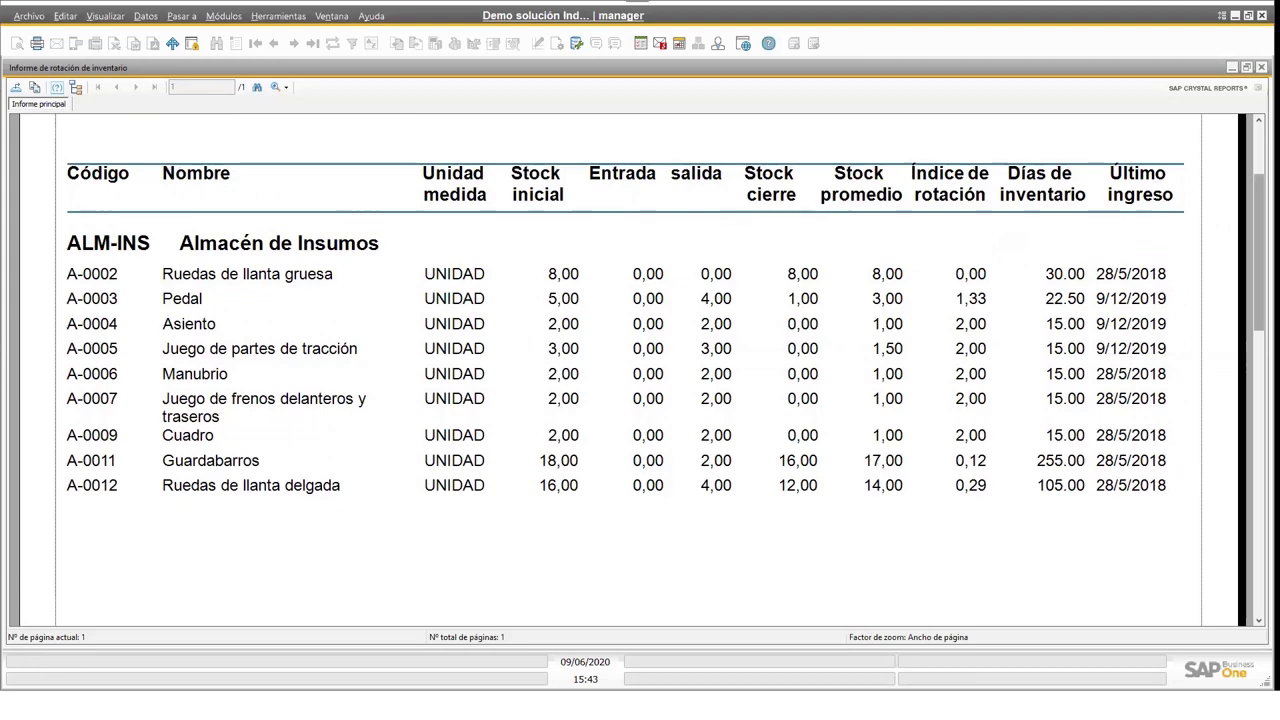
pyautogui.scroll(1, 625, 370)
pyautogui.scroll(1, 625, 370)
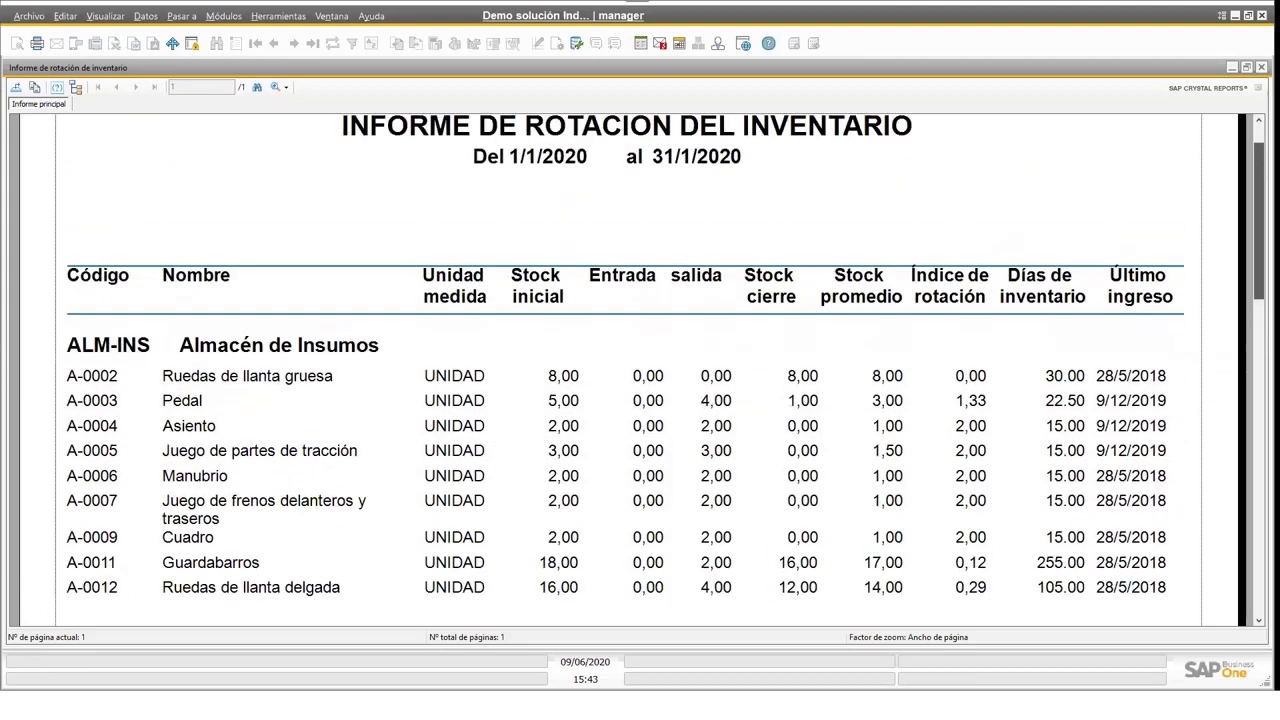
pyautogui.scroll(-1, 625, 370)
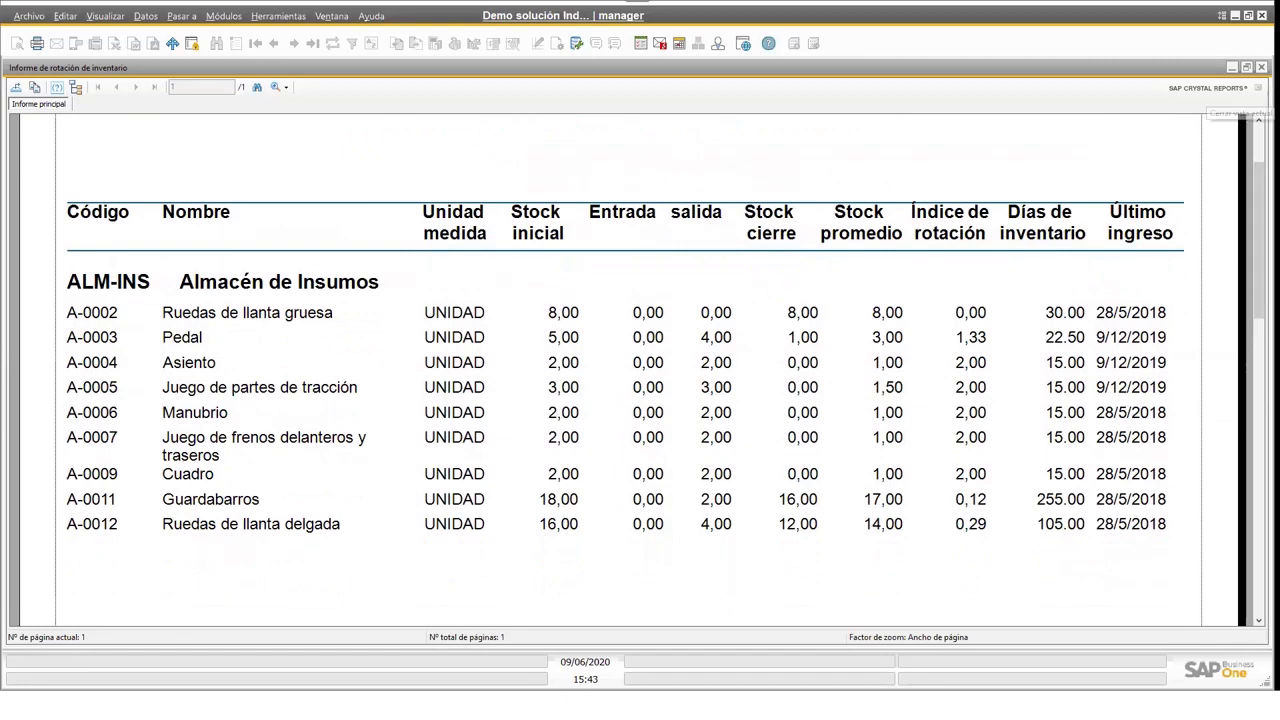
pyautogui.click(1261, 67)
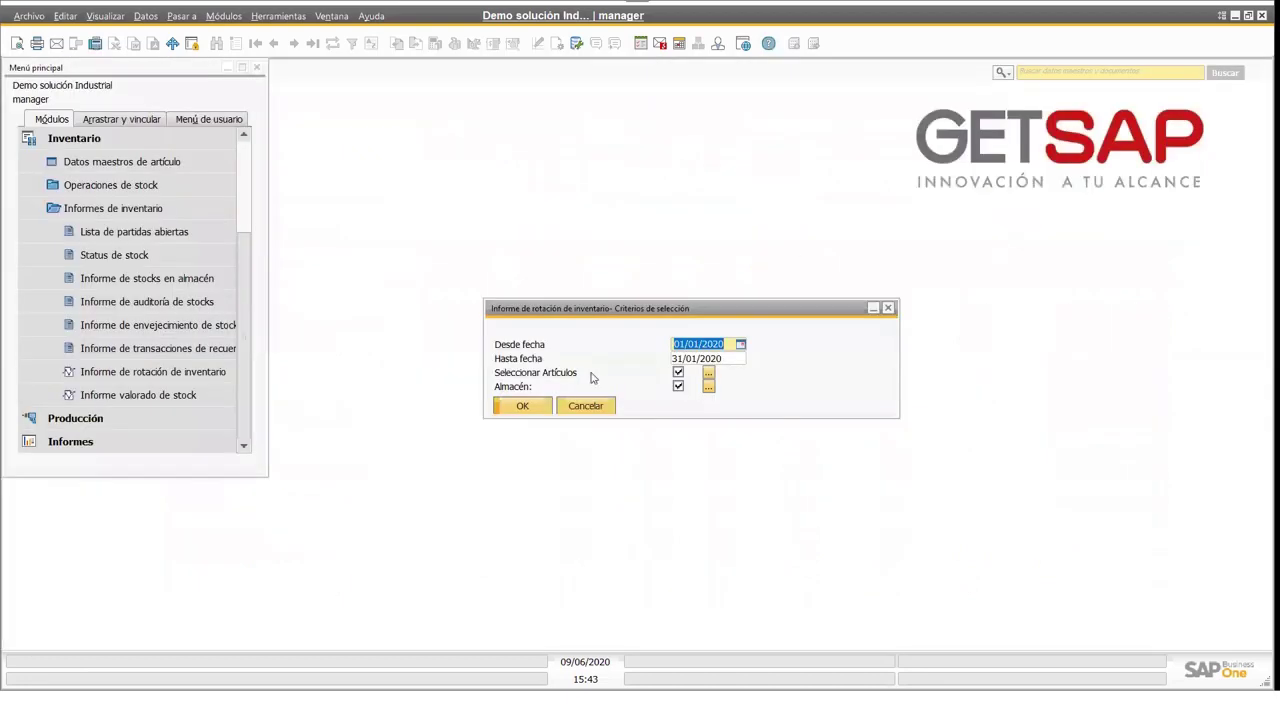
pyautogui.click(586, 405)
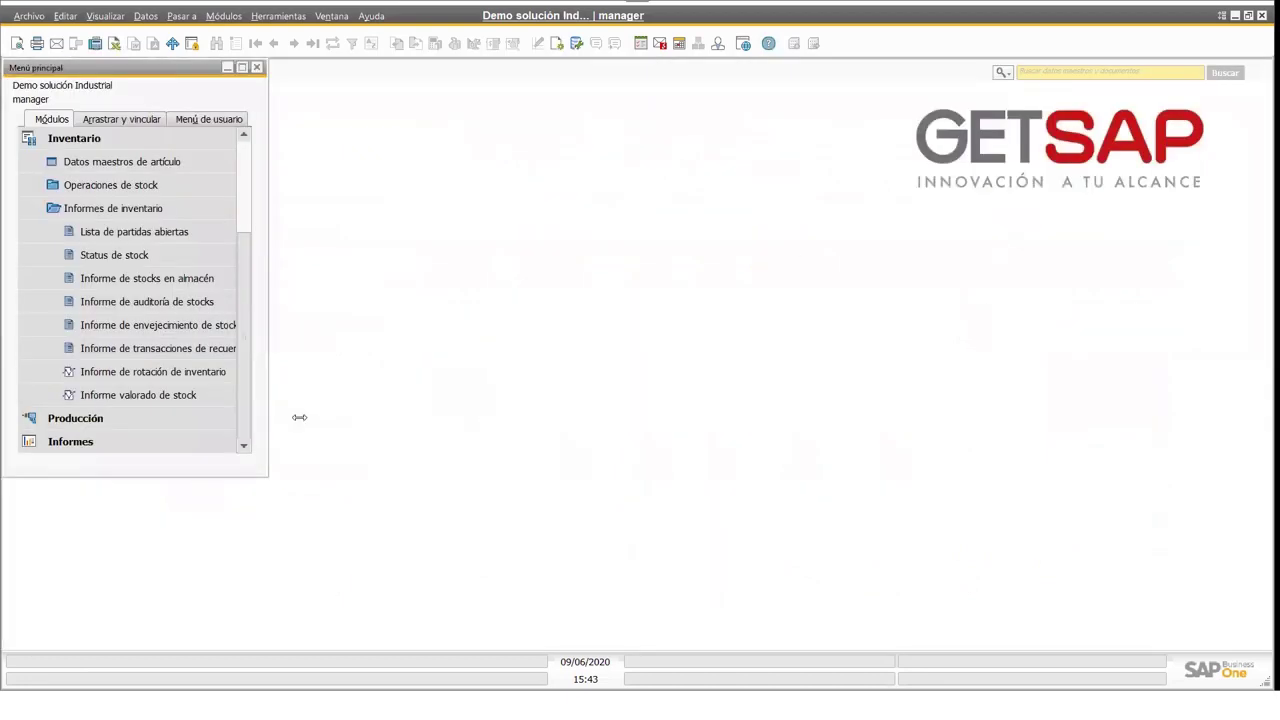
# - Open the valued stock report's selection criteria and include items from all groups
pyautogui.click(179, 397)
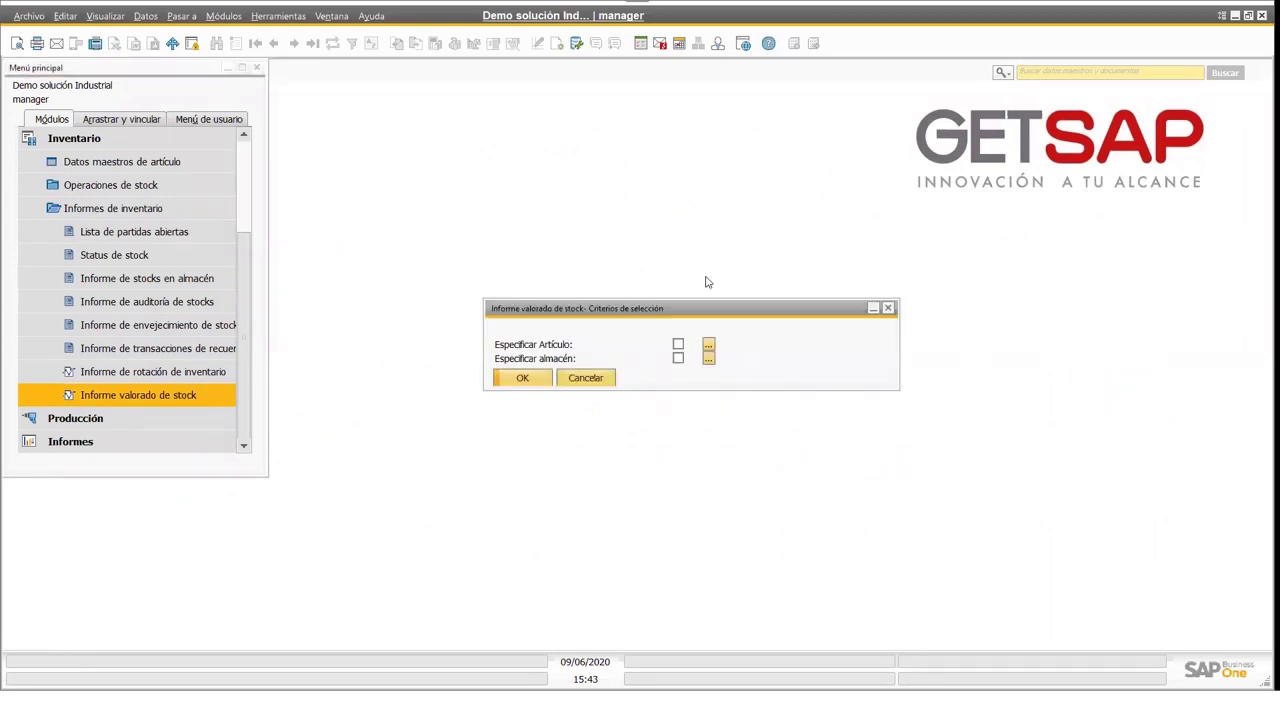
pyautogui.click(709, 347)
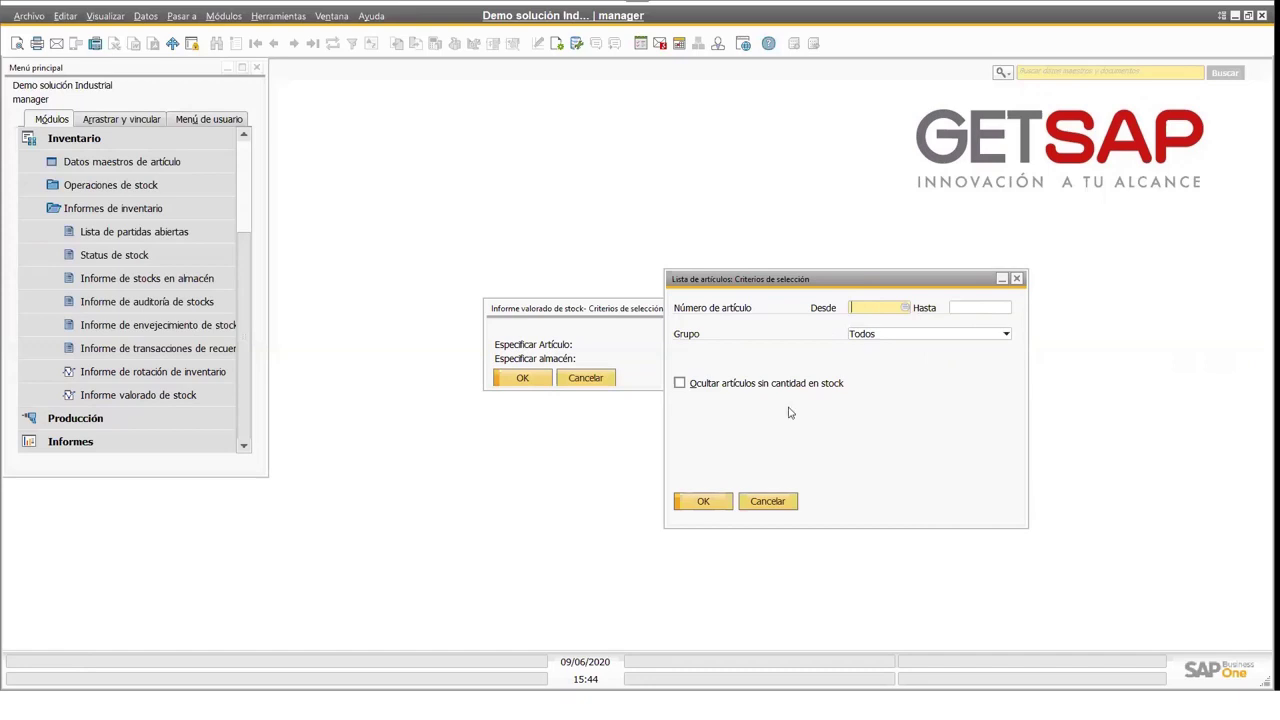
pyautogui.click(704, 502)
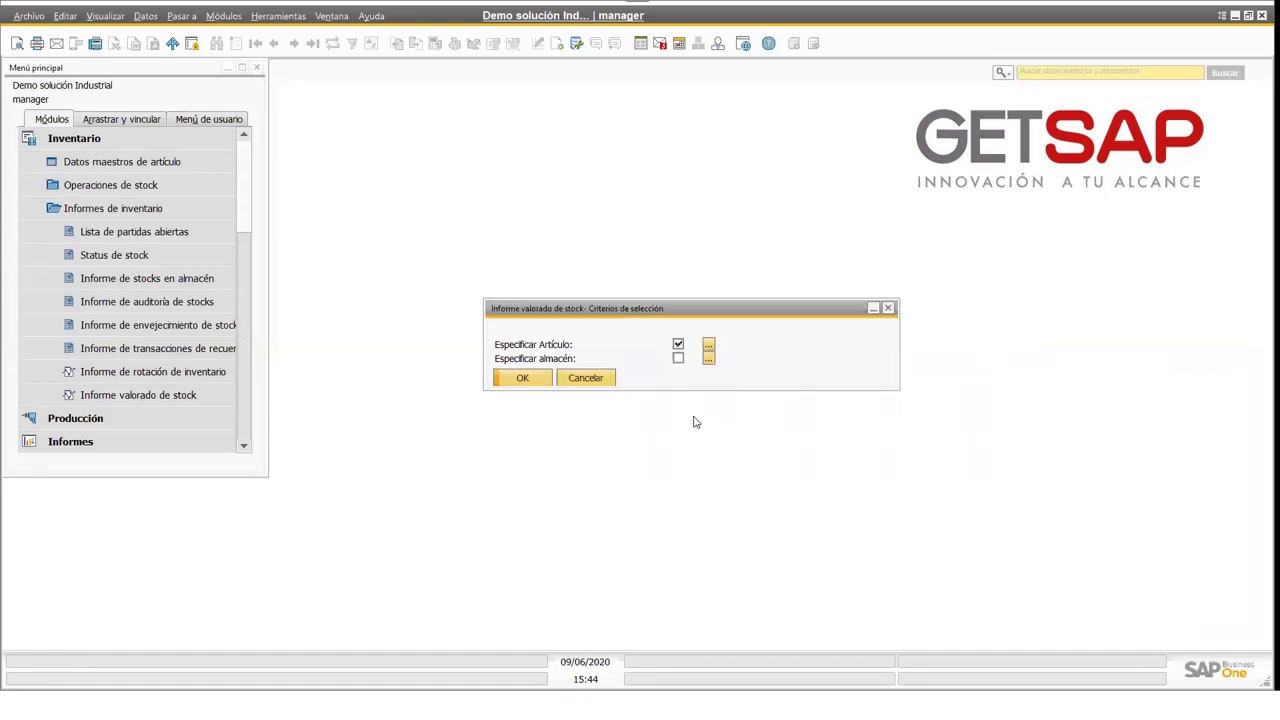
# - Add warehouse 01 alongside ALM-INS to the warehouse criteria and run the valued stock report
pyautogui.click(709, 359)
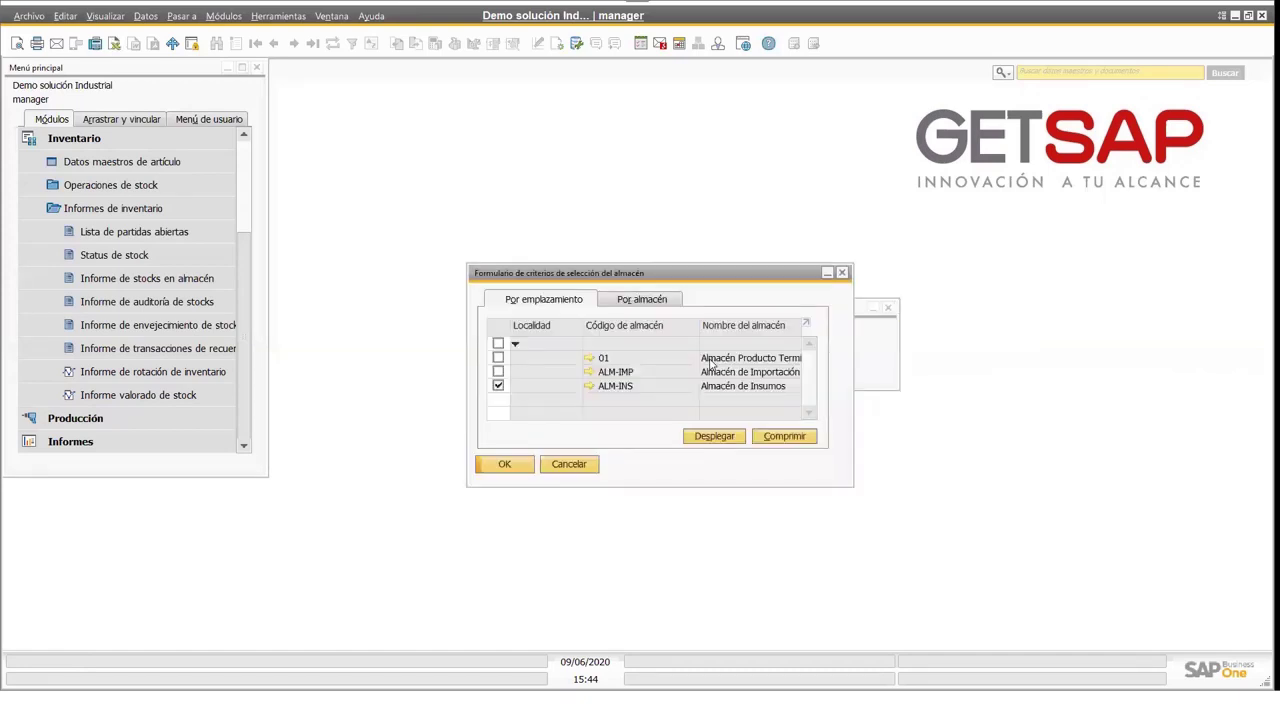
pyautogui.click(498, 358)
pyautogui.click(510, 466)
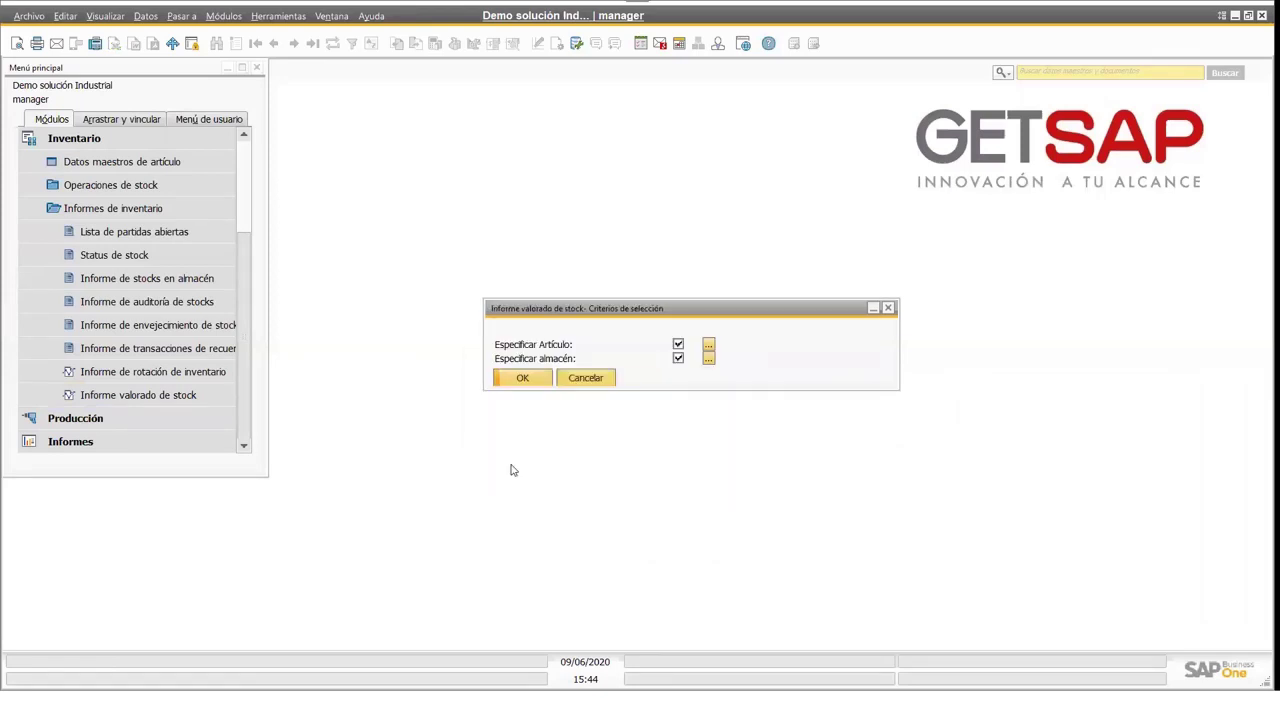
pyautogui.click(523, 378)
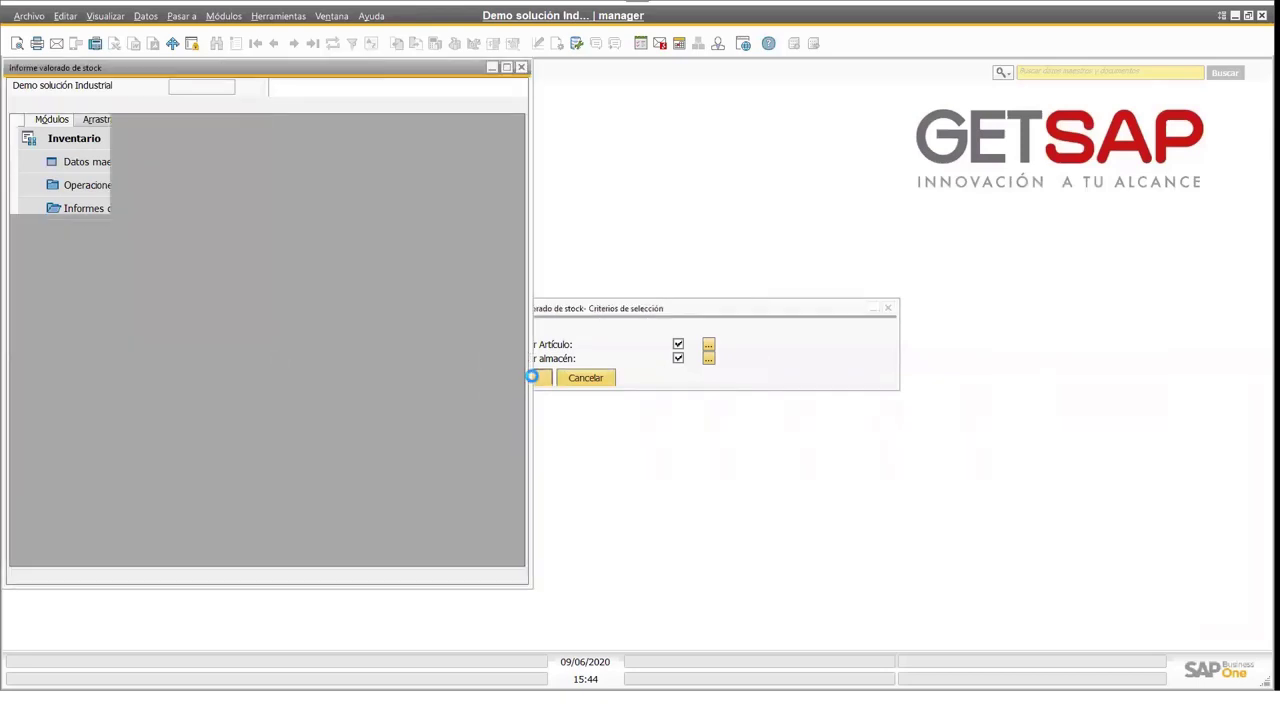
# - Examine the valued stock report in full size, and close it together with its selection criteria
pyautogui.click(507, 67)
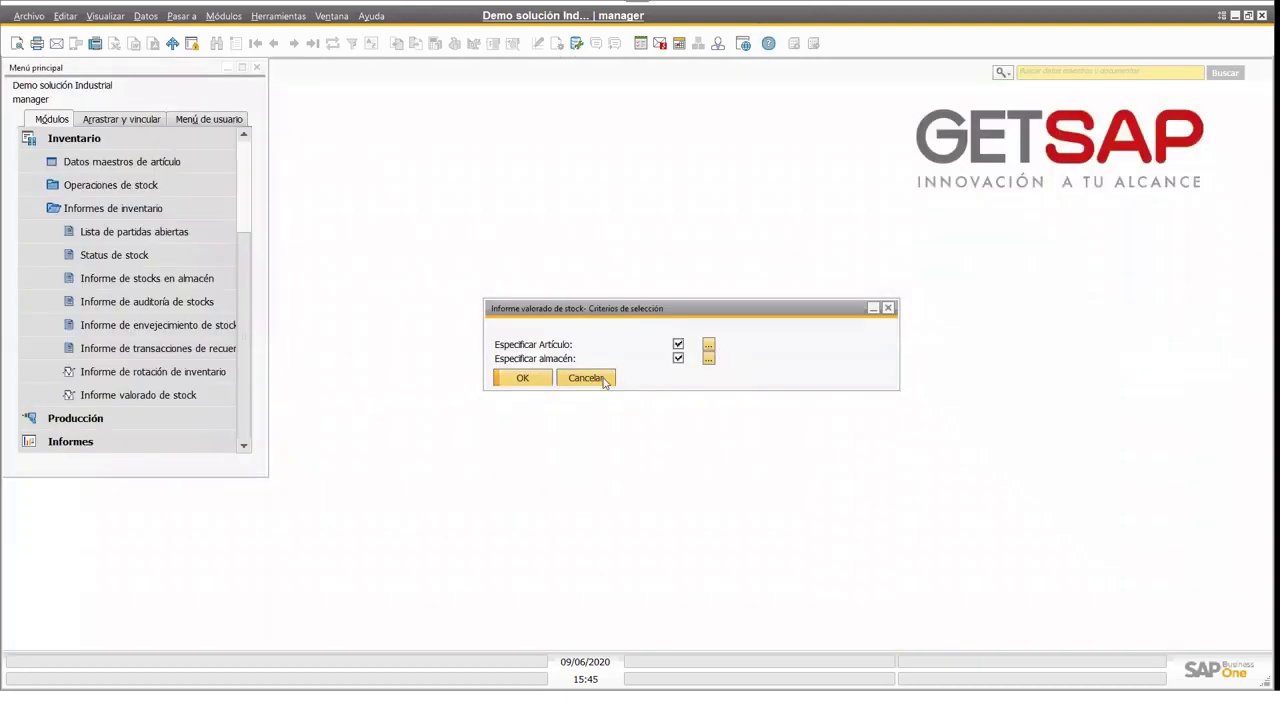
pyautogui.click(603, 380)
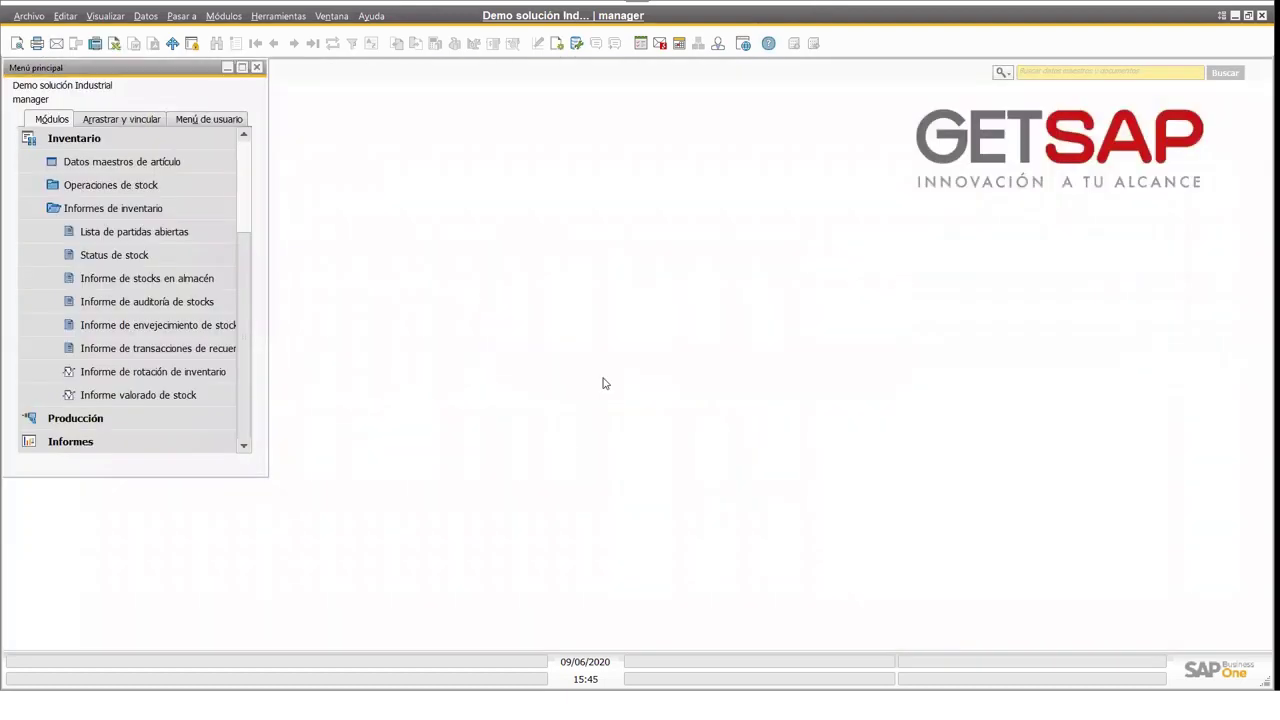
pyautogui.click(162, 212)
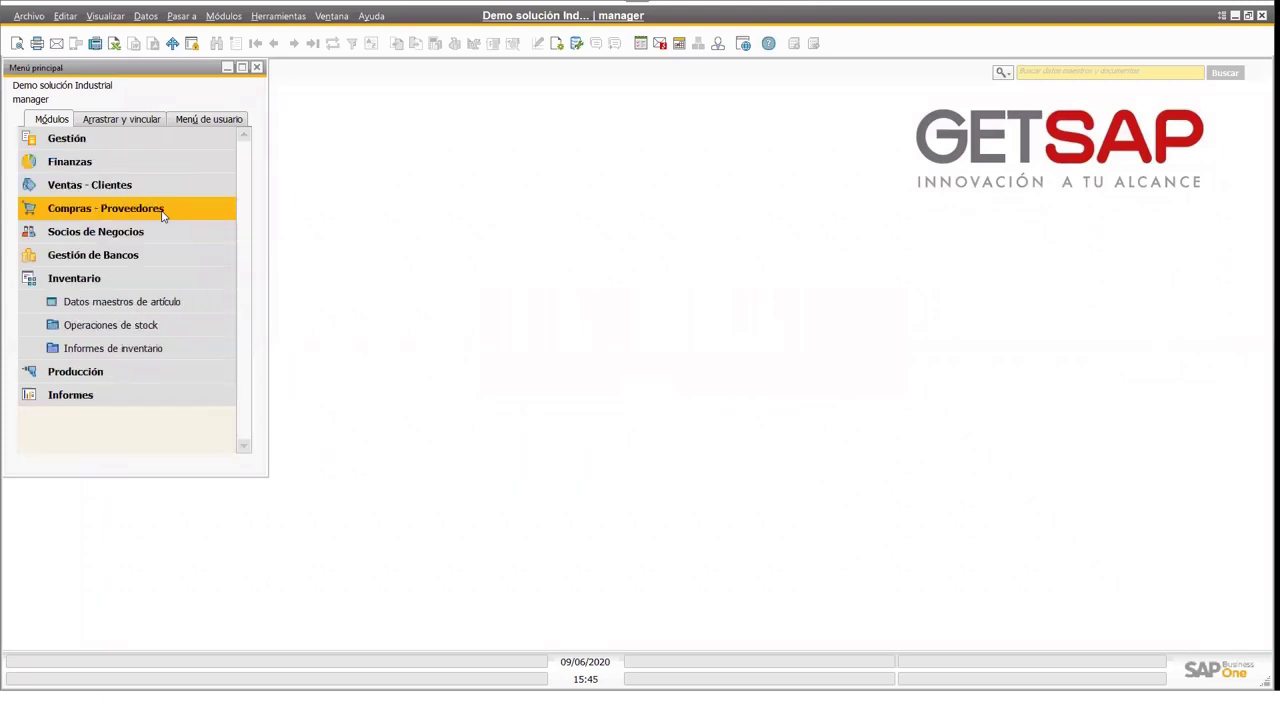
pyautogui.click(143, 282)
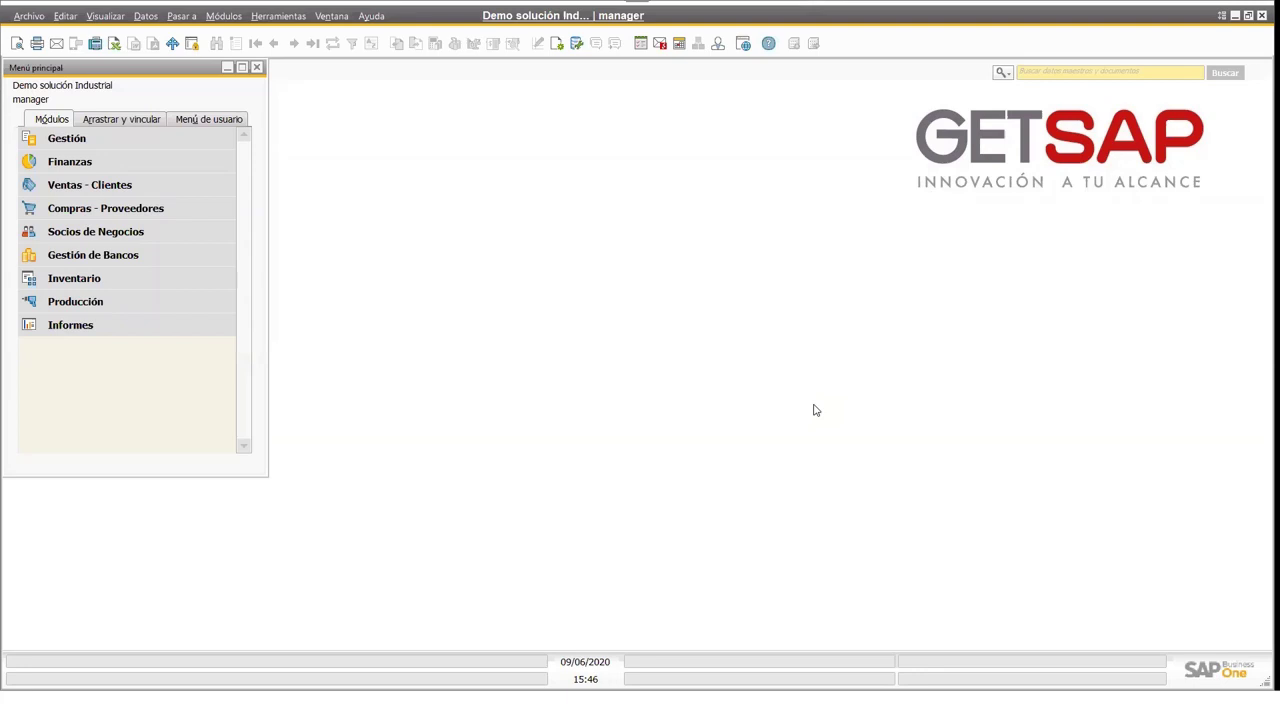
# - Open a new inventory revaluation document from the stock operations and move its window clear for editing
pyautogui.click(135, 287)
pyautogui.click(145, 348)
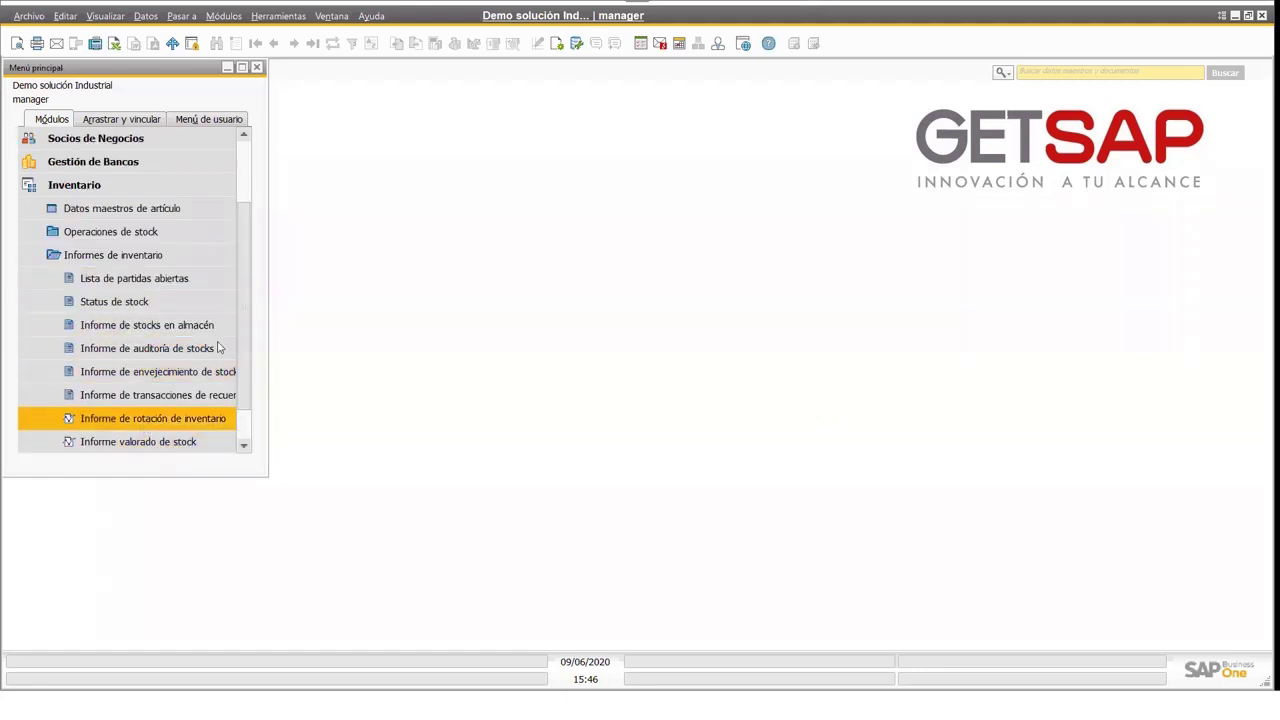
pyautogui.click(164, 257)
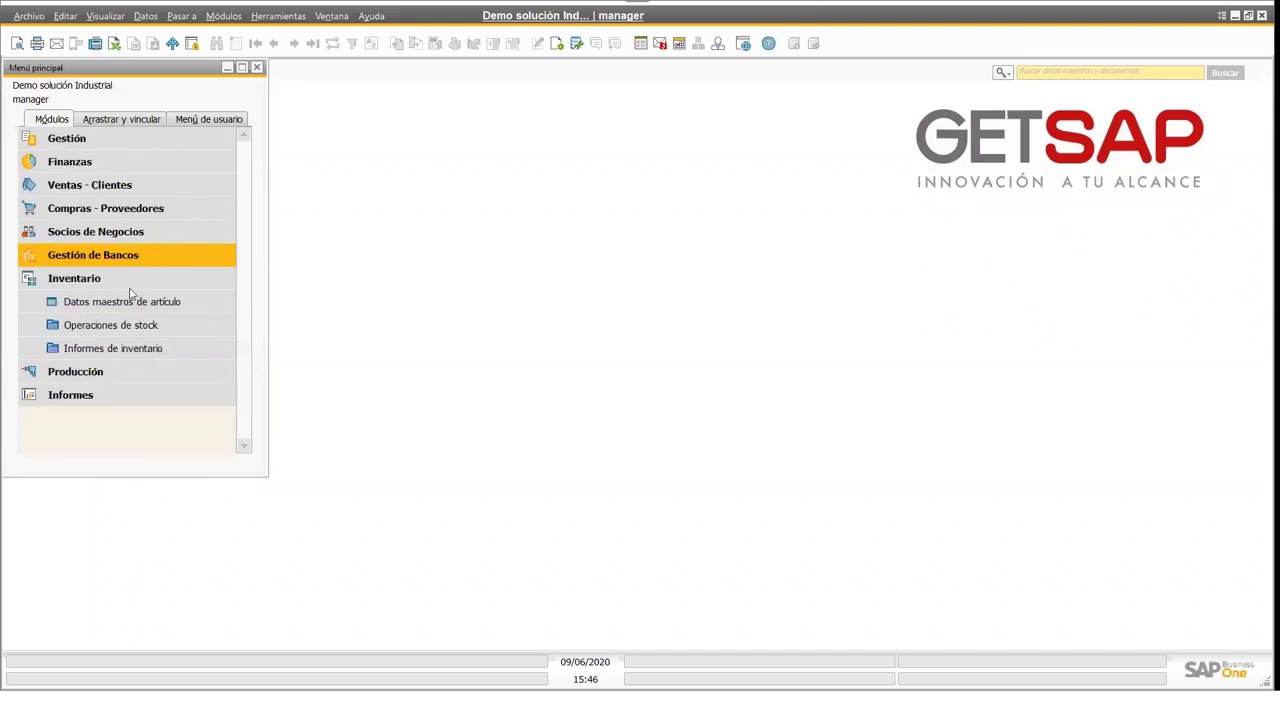
pyautogui.click(133, 335)
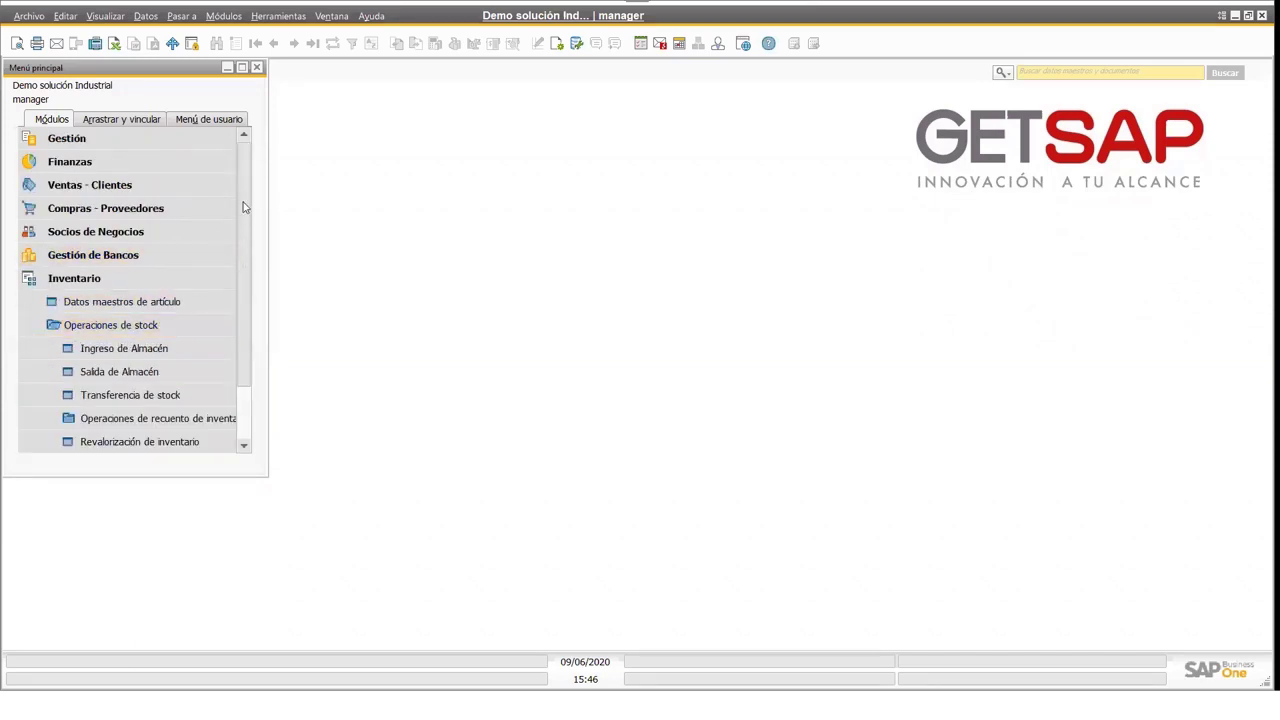
pyautogui.scroll(-1, 246, 306)
pyautogui.click(140, 374)
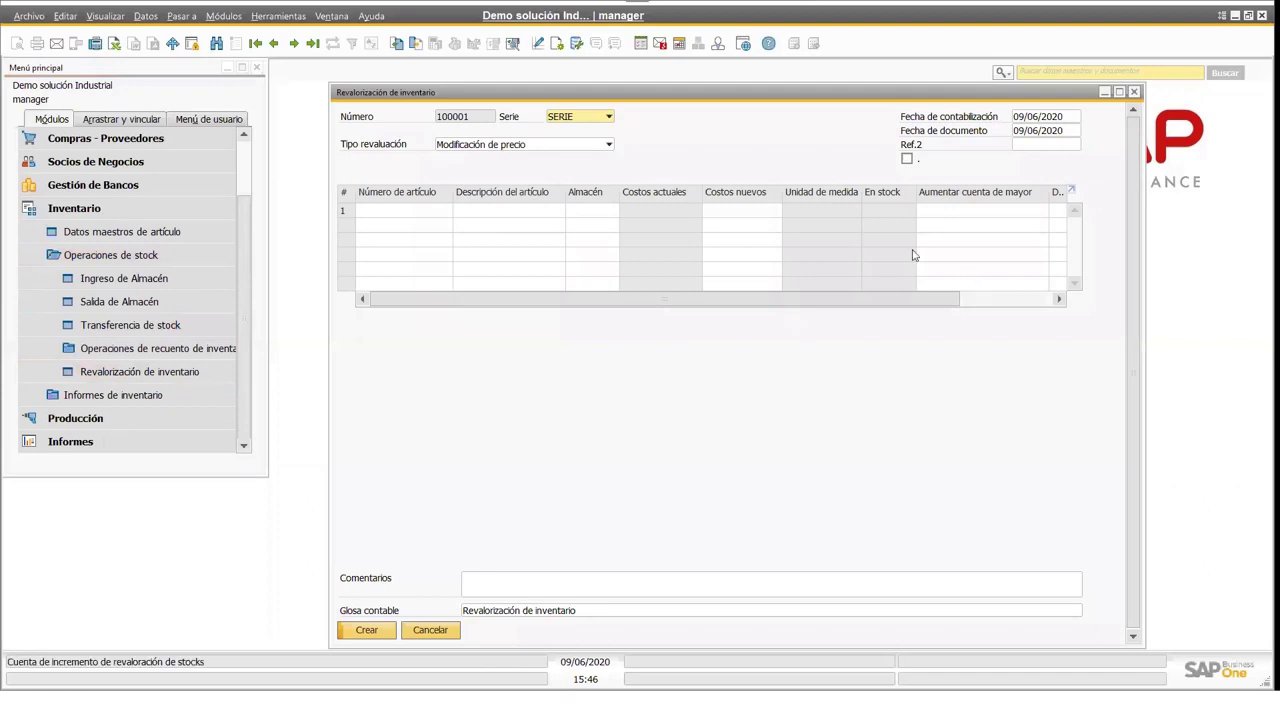
pyautogui.moveTo(850, 99); pyautogui.dragTo(717, 84)
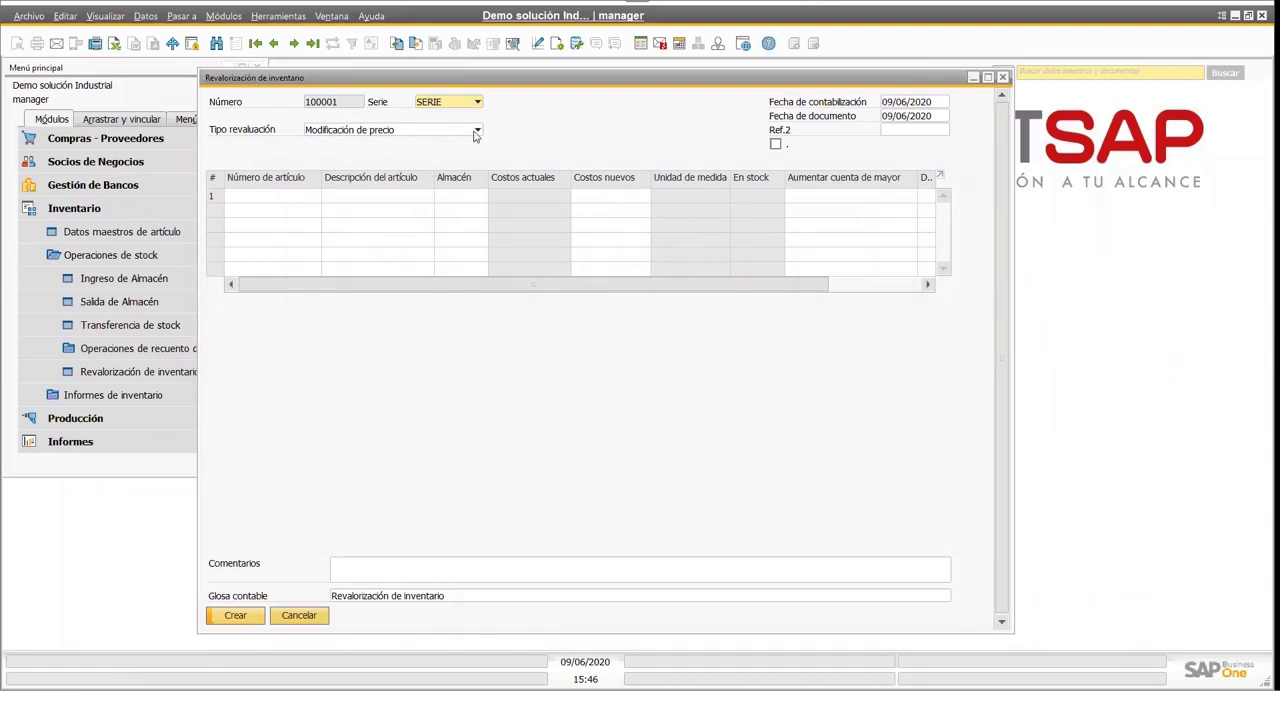
# - Keep Modificación de precio as the revaluation type and add item A-0003 Pedal with warehouse ALM-INS
pyautogui.click(476, 133)
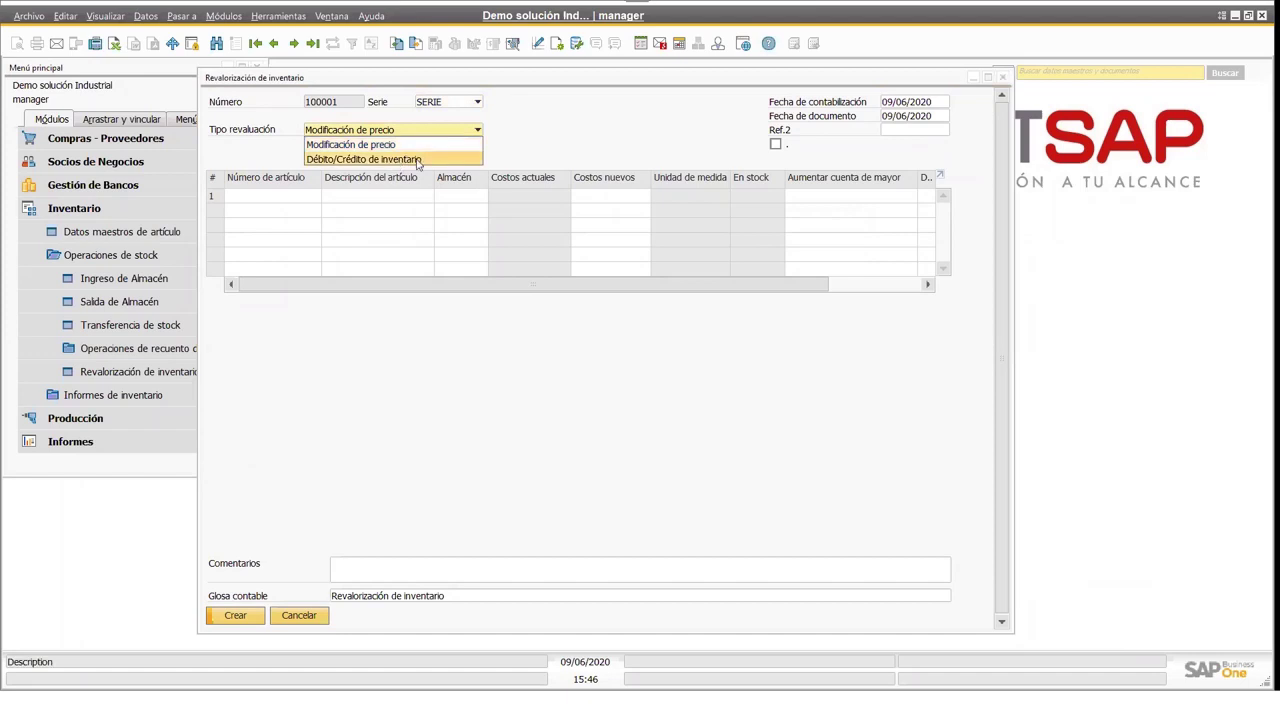
pyautogui.click(457, 130)
pyautogui.click(300, 200)
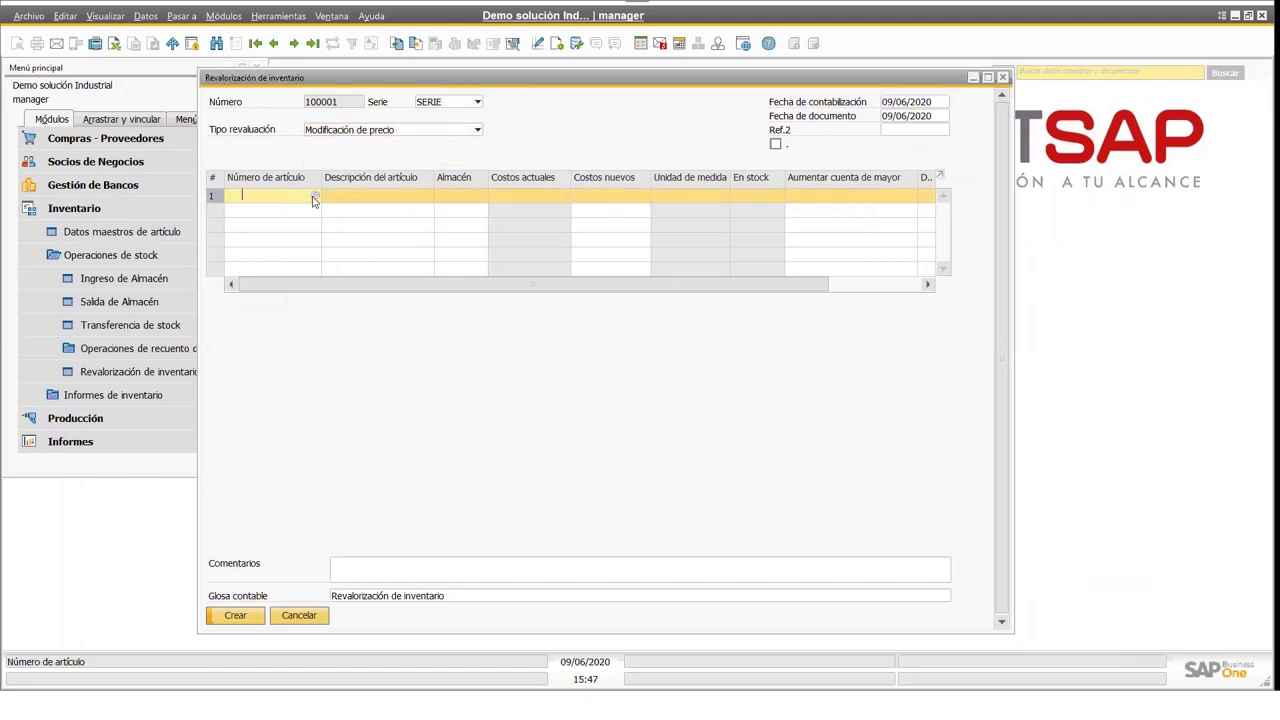
pyautogui.click(313, 198)
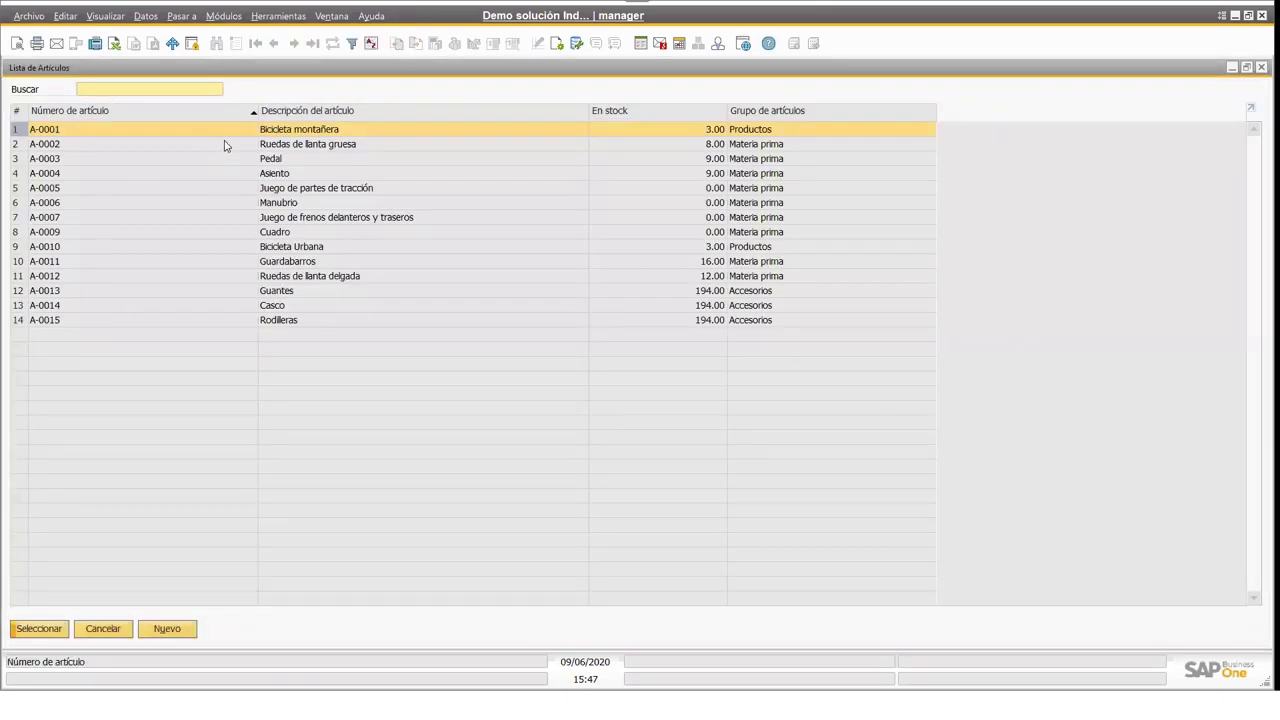
pyautogui.doubleClick(210, 163)
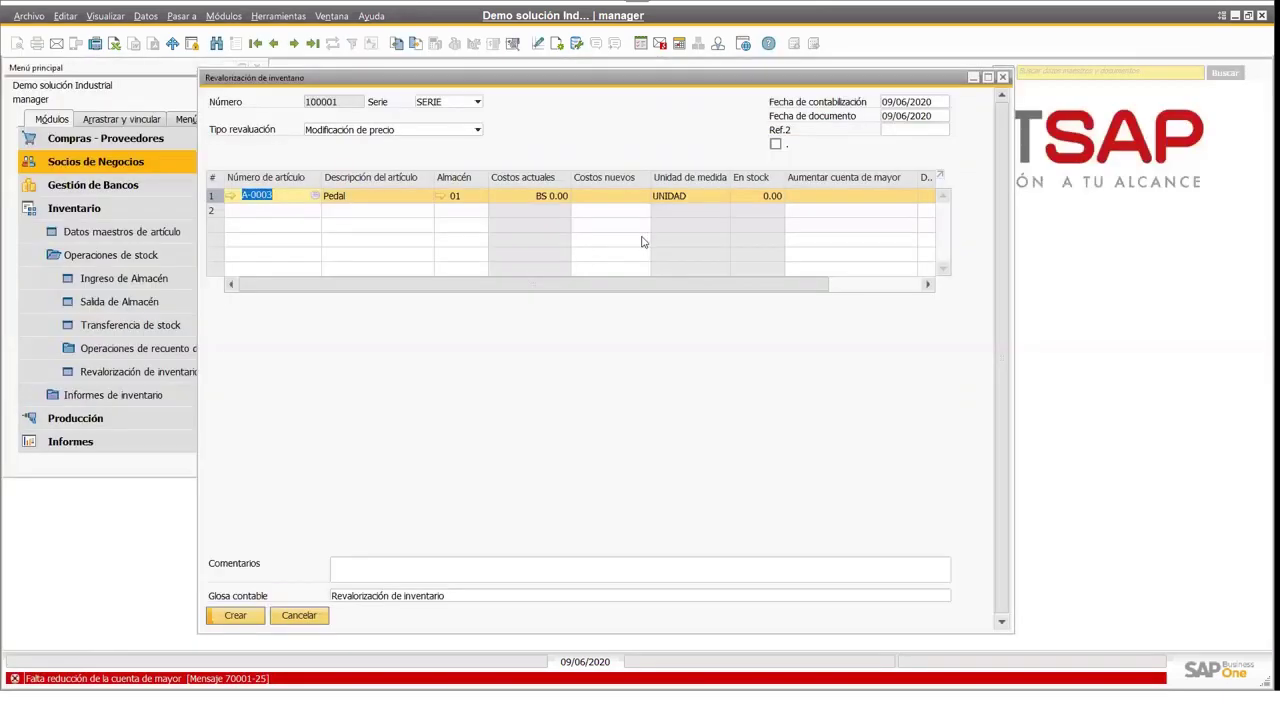
pyautogui.click(479, 200)
pyautogui.click(481, 197)
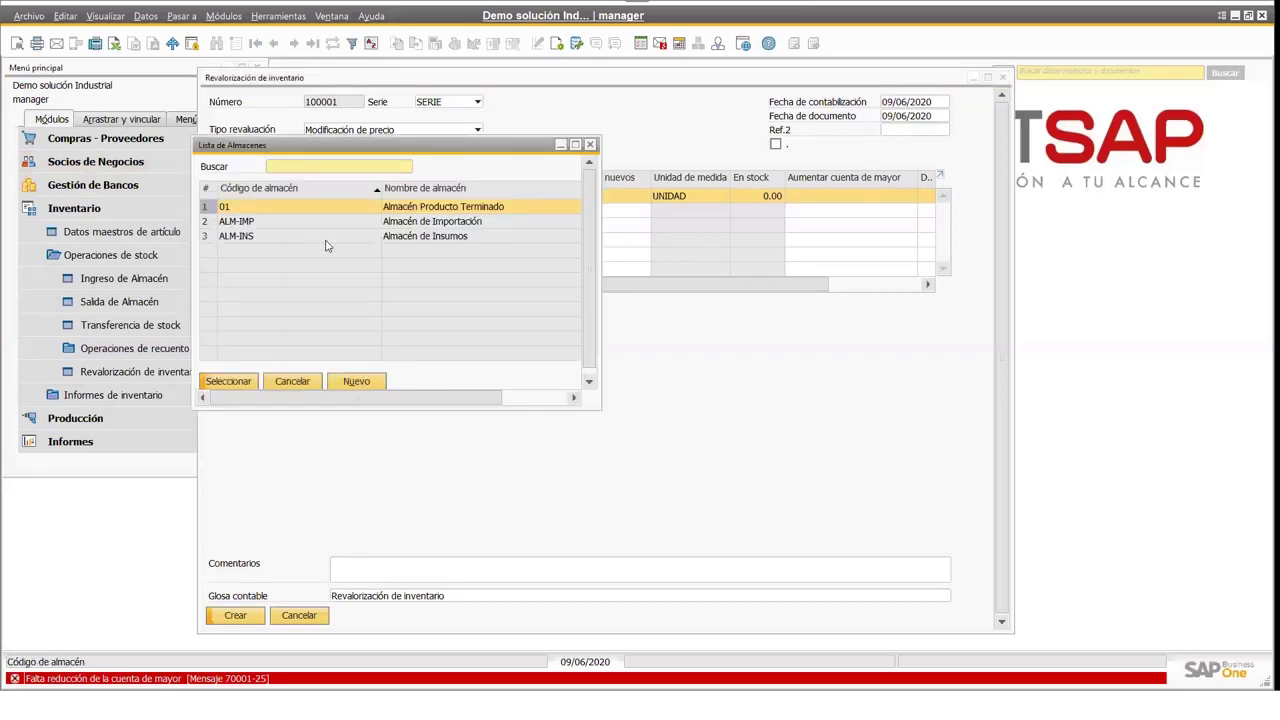
pyautogui.doubleClick(325, 238)
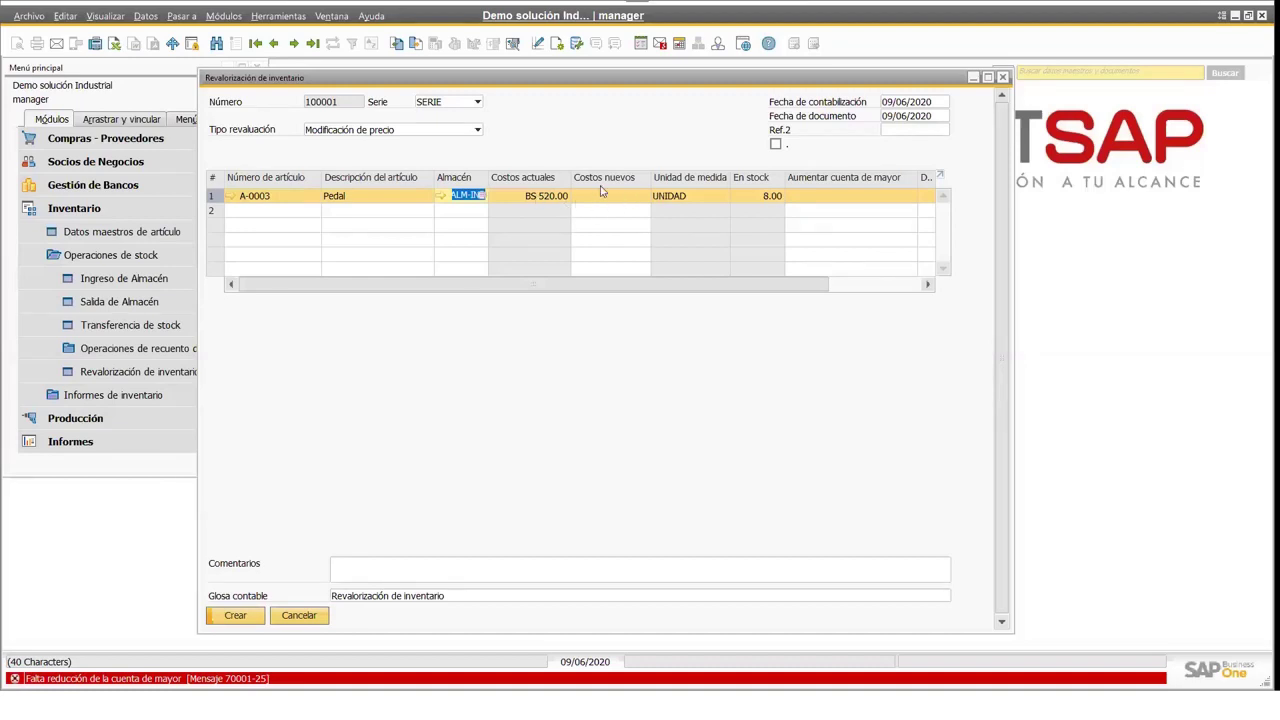
# - Change the revaluation type to Débito/Crédito de inventario and enter quantity 8 and debit/credit 8000 for the Pedal
pyautogui.click(478, 131)
pyautogui.click(463, 159)
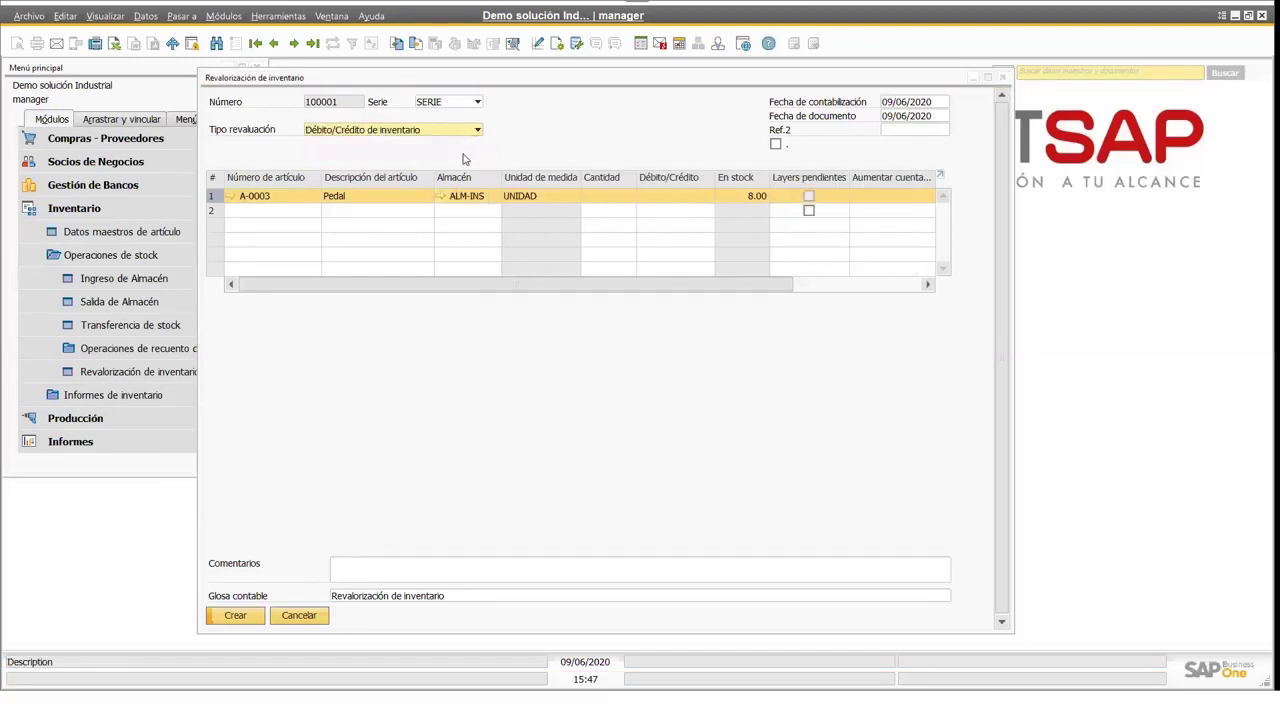
pyautogui.click(616, 198)
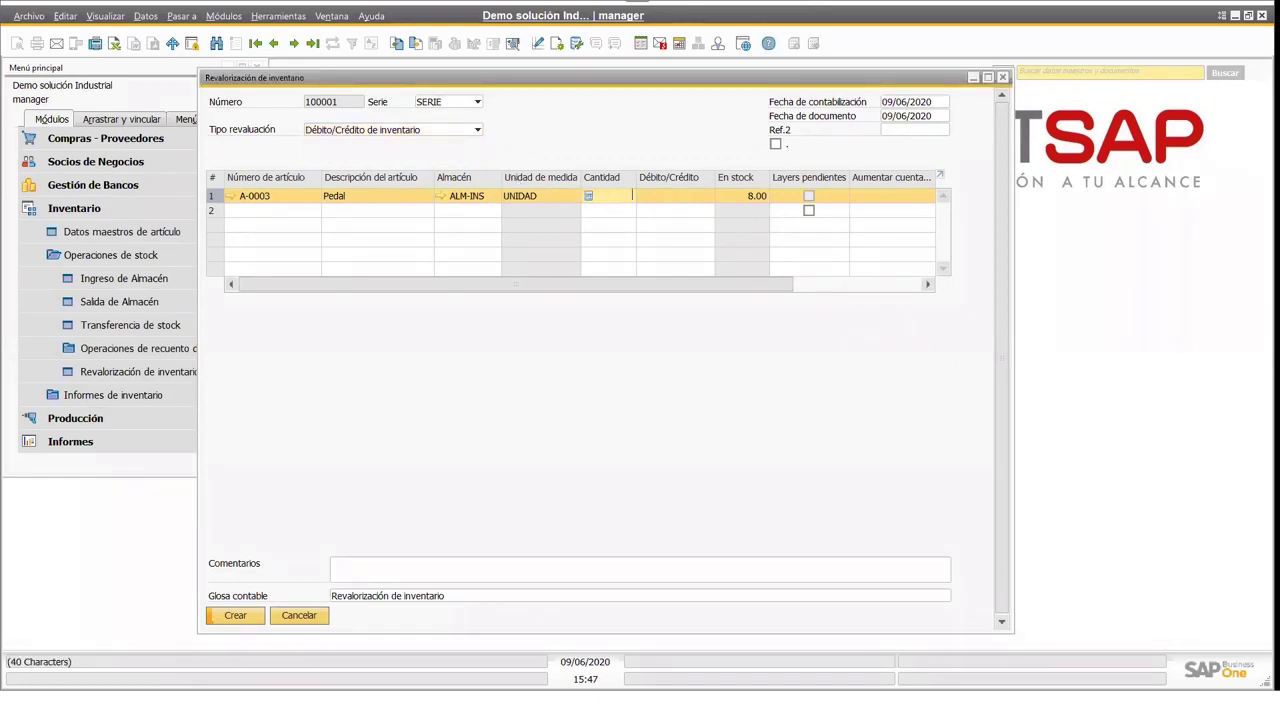
pyautogui.write('8')
pyautogui.press('Tab')
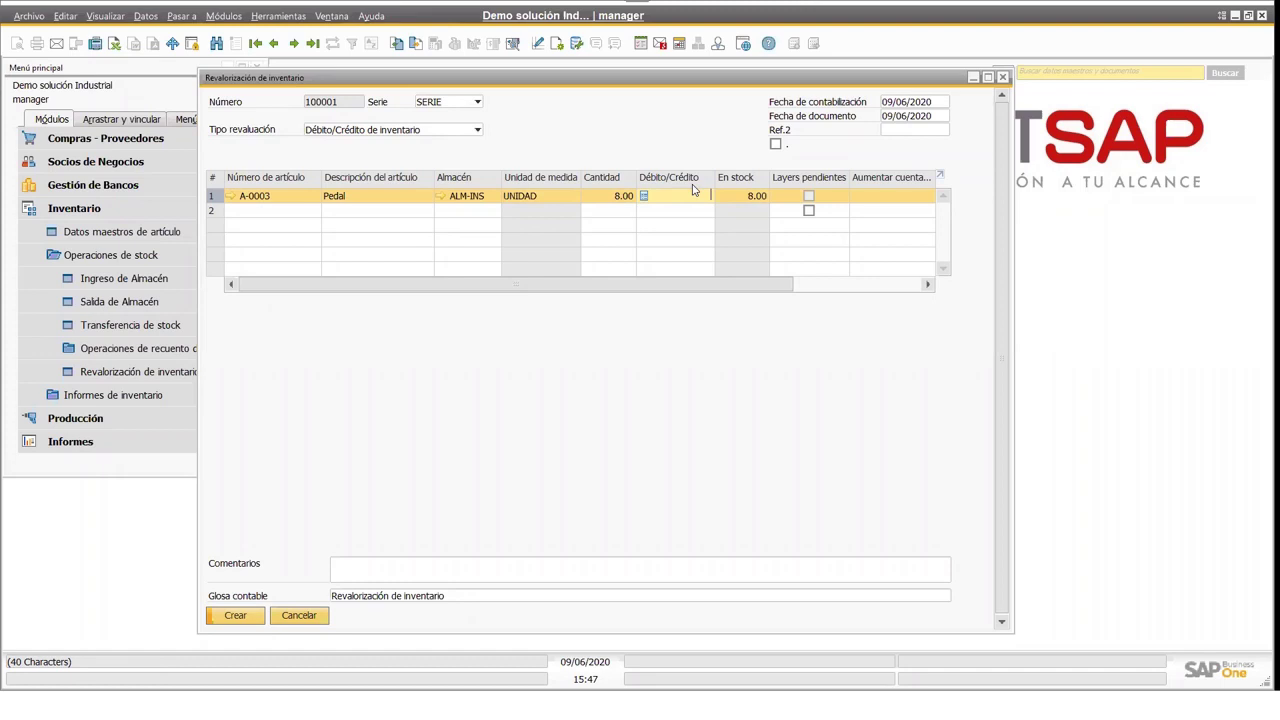
pyautogui.write('8000')
# - Replace the Pedal's debit/credit amount with -1000 and review the line's ledger account columns
pyautogui.click(692, 195)
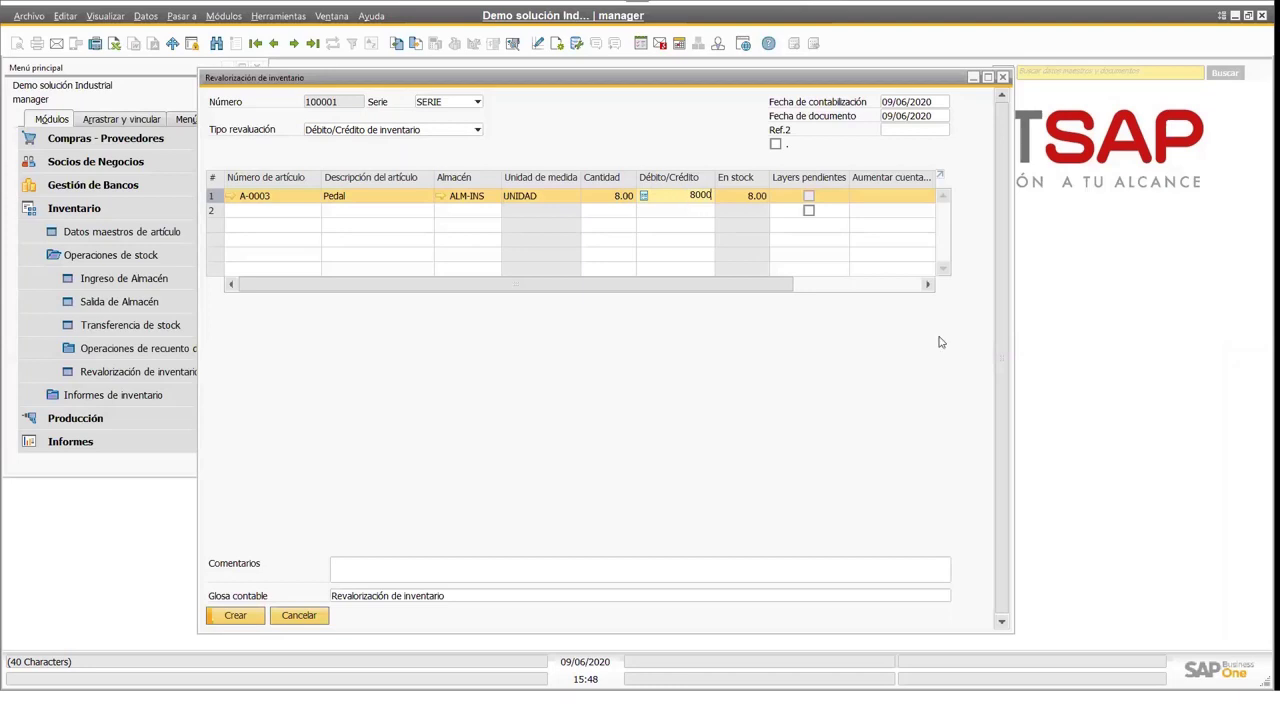
pyautogui.press('BackSpace')
pyautogui.press('BackSpace')
pyautogui.press('BackSpace')
pyautogui.press('BackSpace')
pyautogui.write('-1000')
pyautogui.press('Tab')
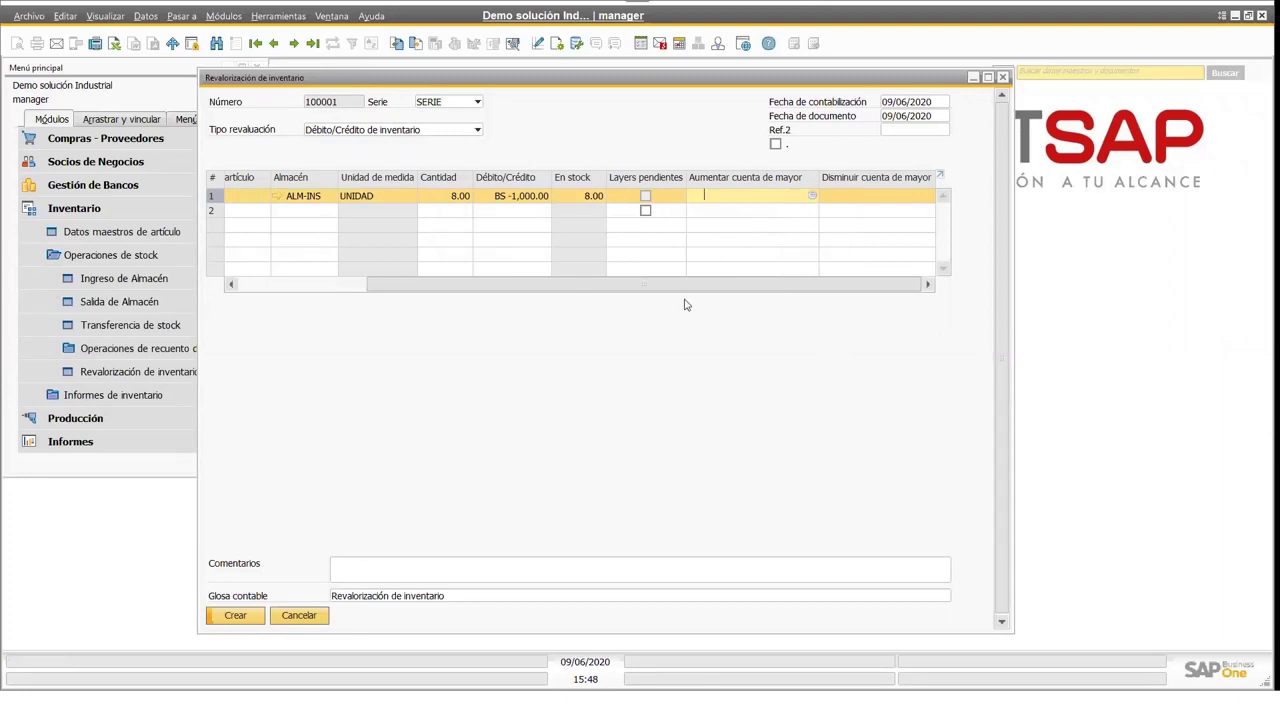
pyautogui.moveTo(666, 288); pyautogui.dragTo(442, 277)
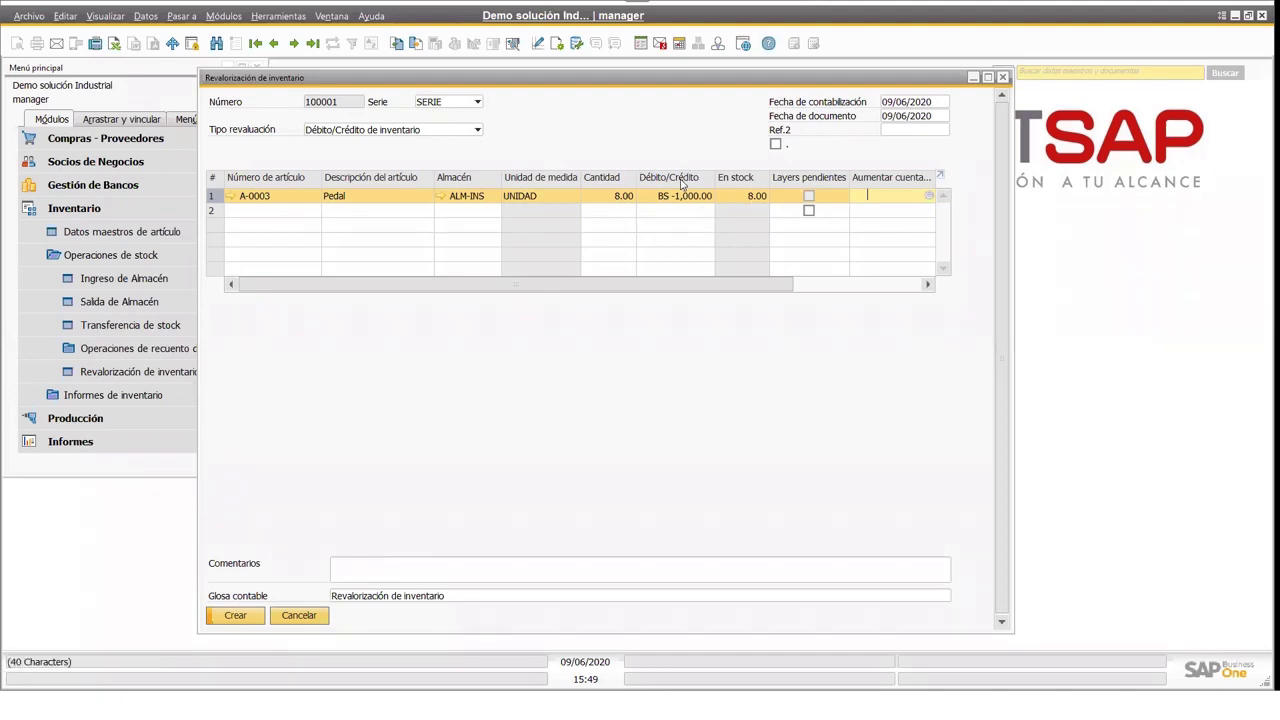
# - Switch the revaluation type back to Modificación de precio and discard the revaluation document
pyautogui.click(469, 131)
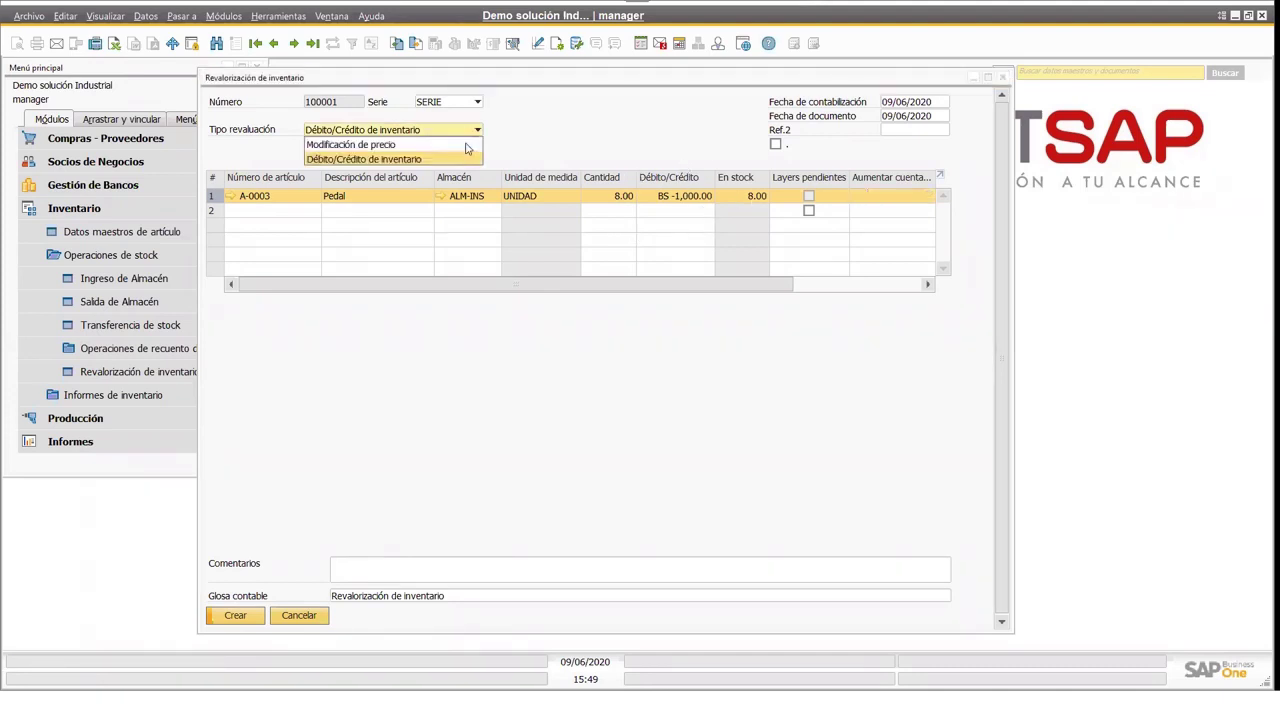
pyautogui.click(466, 145)
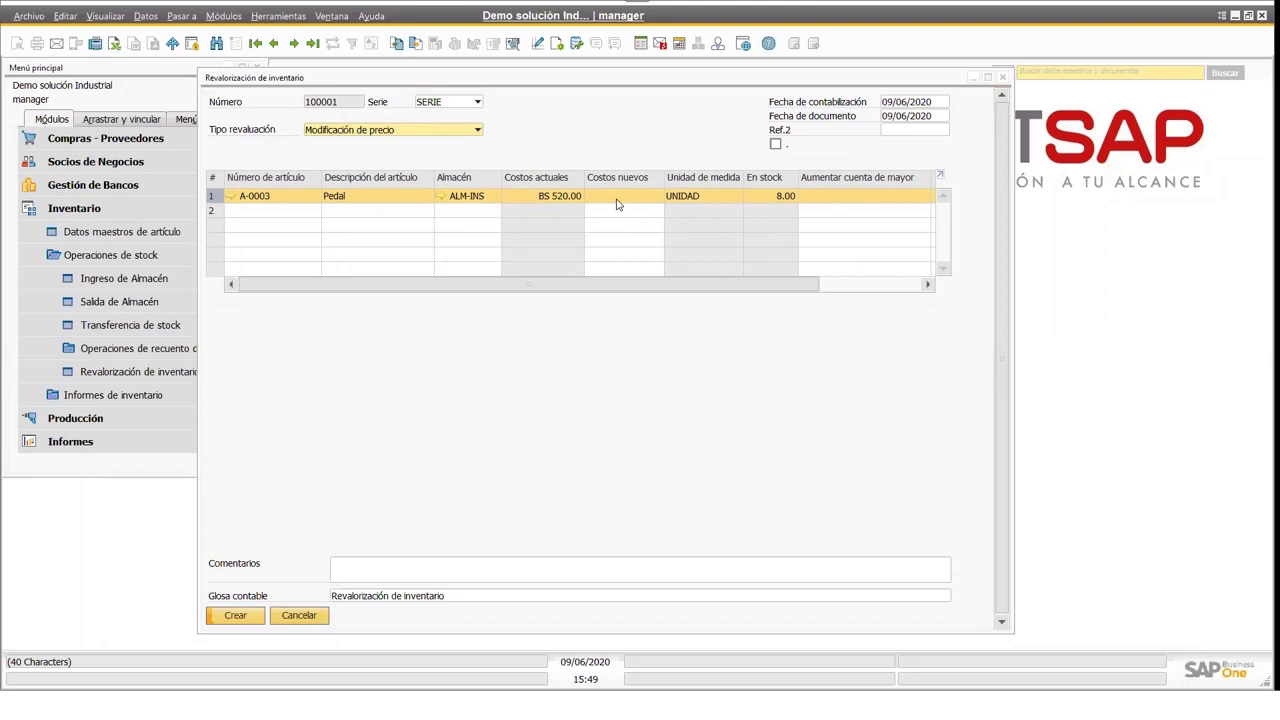
pyautogui.click(298, 615)
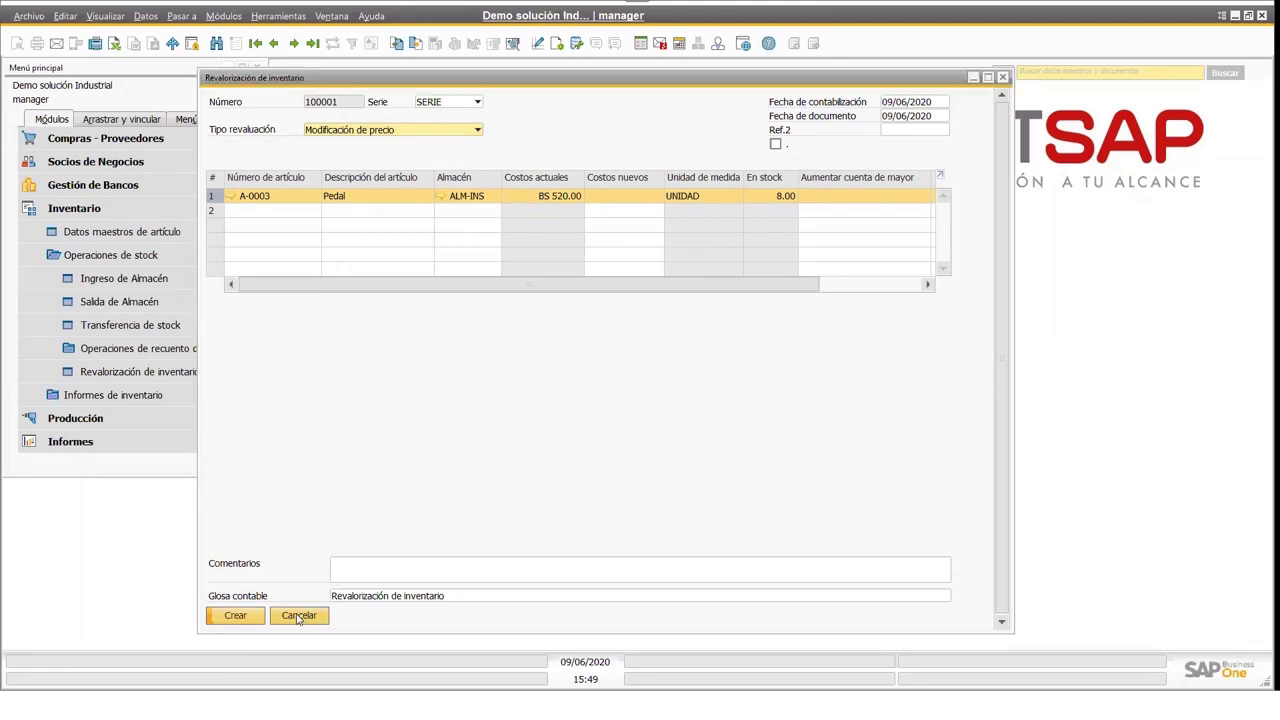
# - Open a new inventory count document from the inventory count operations
pyautogui.click(149, 256)
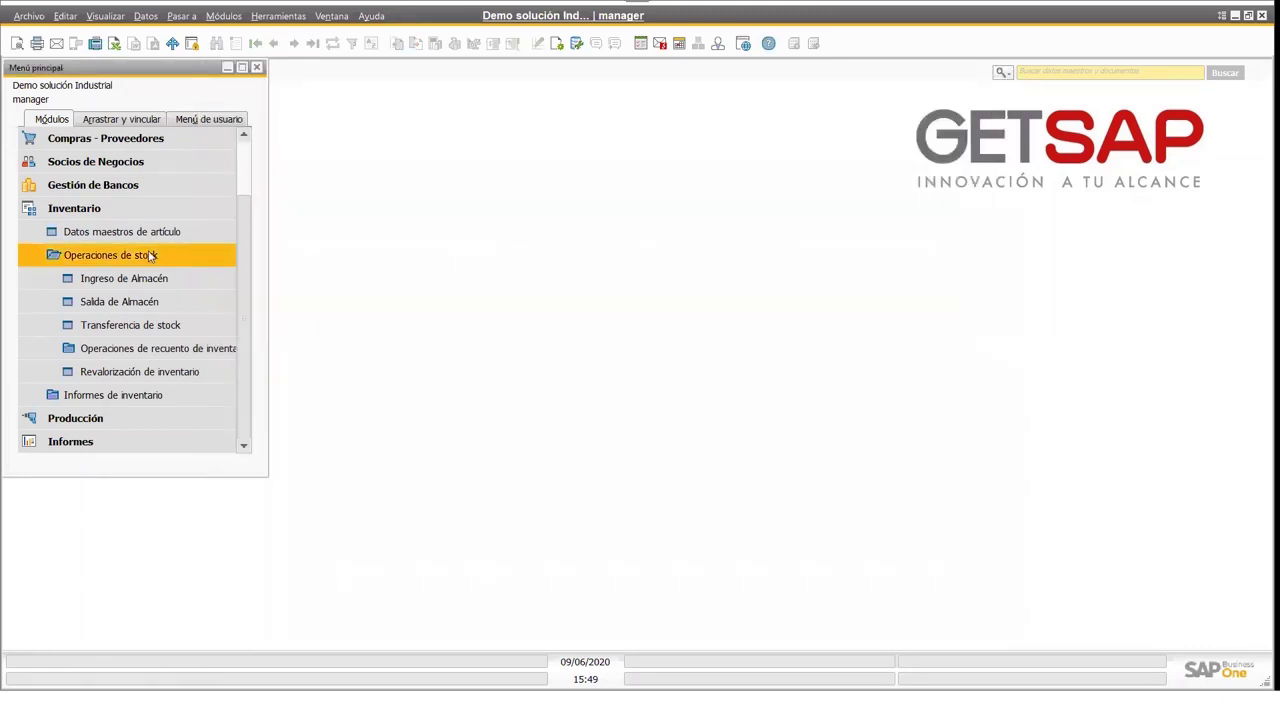
pyautogui.click(149, 256)
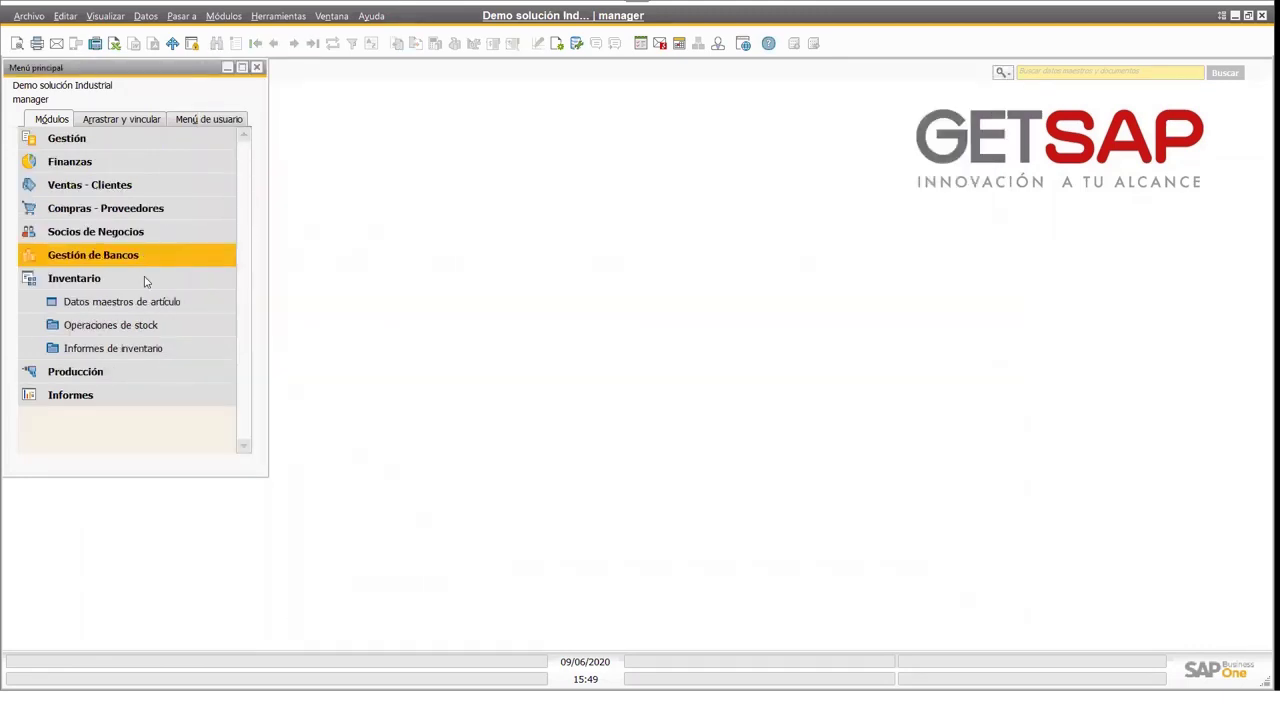
pyautogui.click(166, 331)
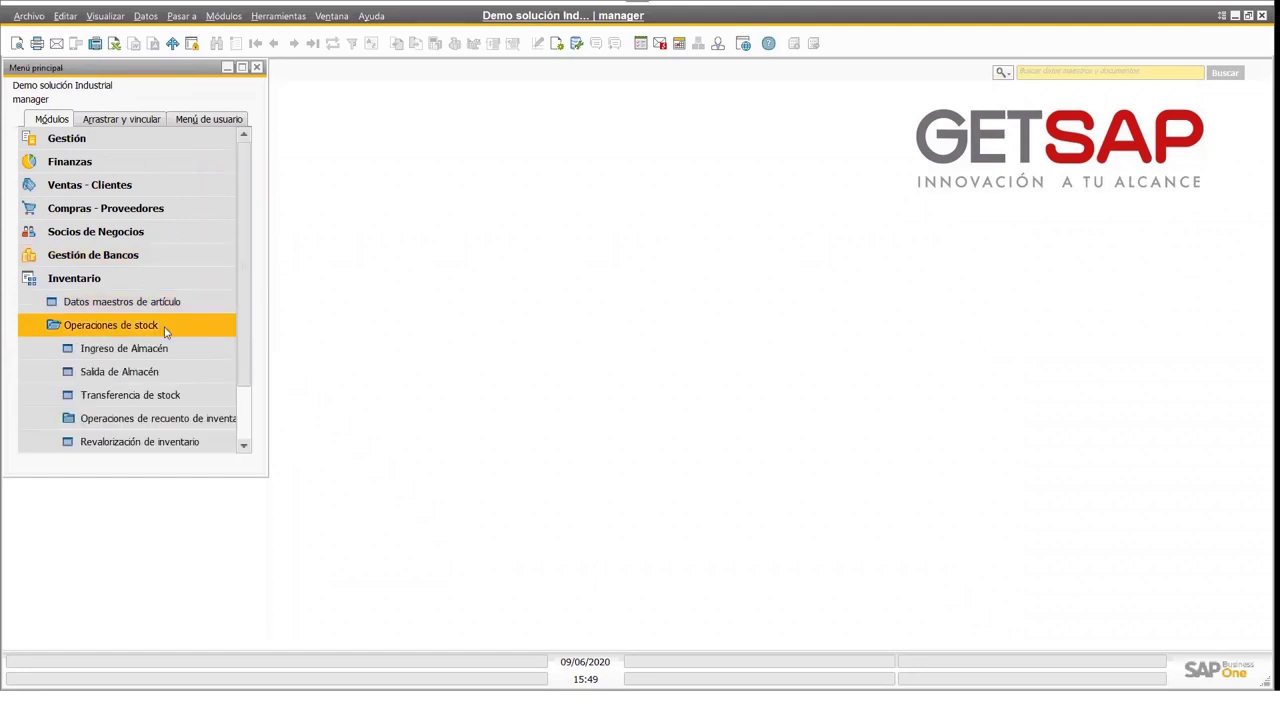
pyautogui.click(153, 418)
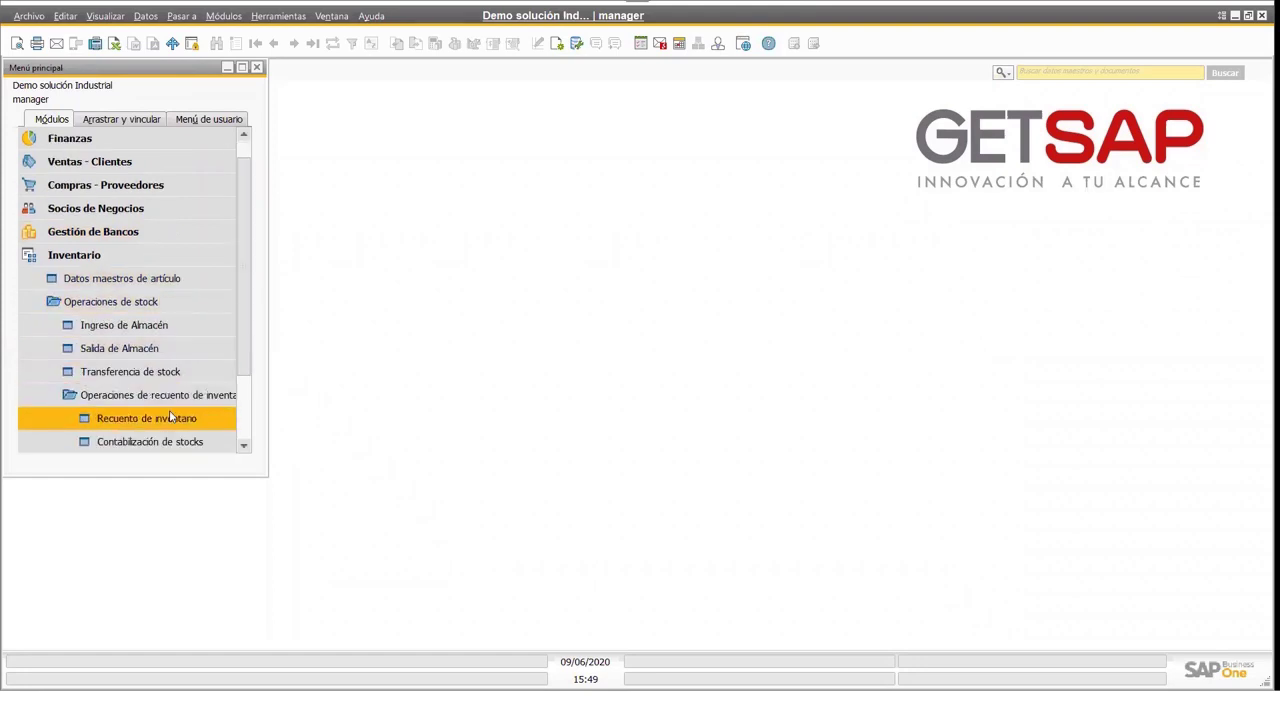
pyautogui.click(153, 418)
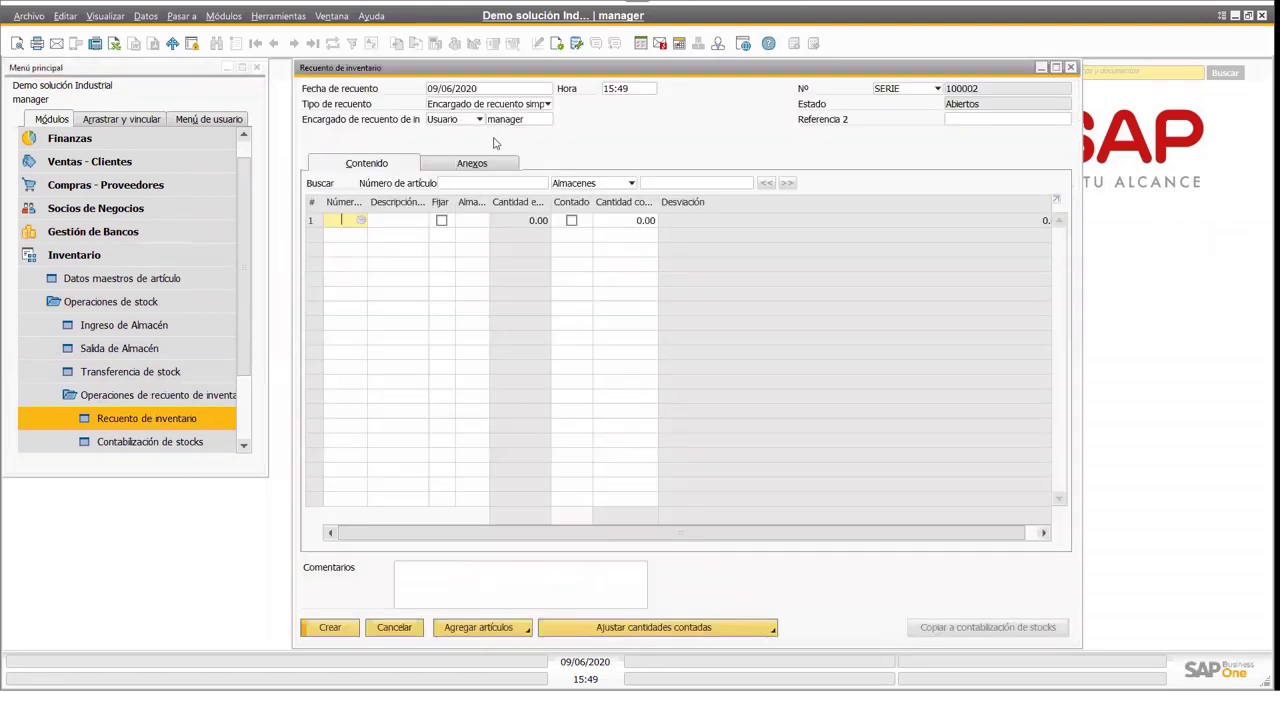
# - Add the Pedal, item A-0003, to the first count line with warehouse ALM-INS
pyautogui.click(361, 220)
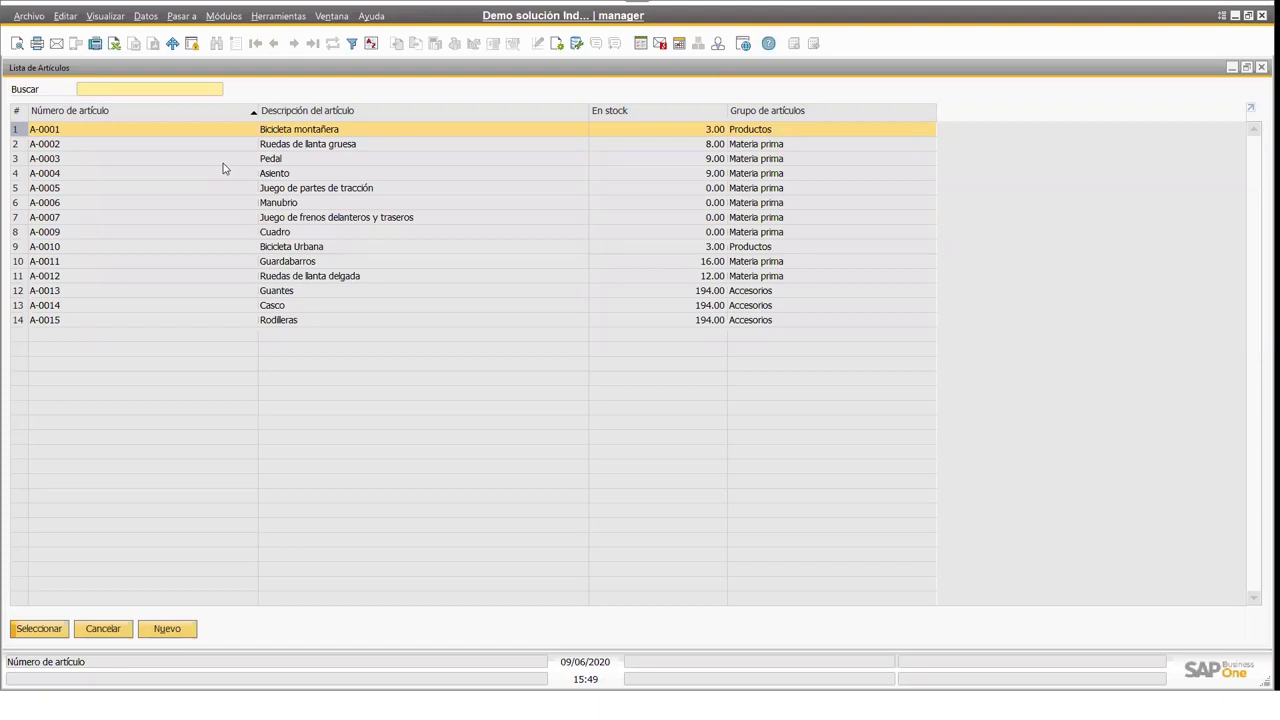
pyautogui.doubleClick(212, 160)
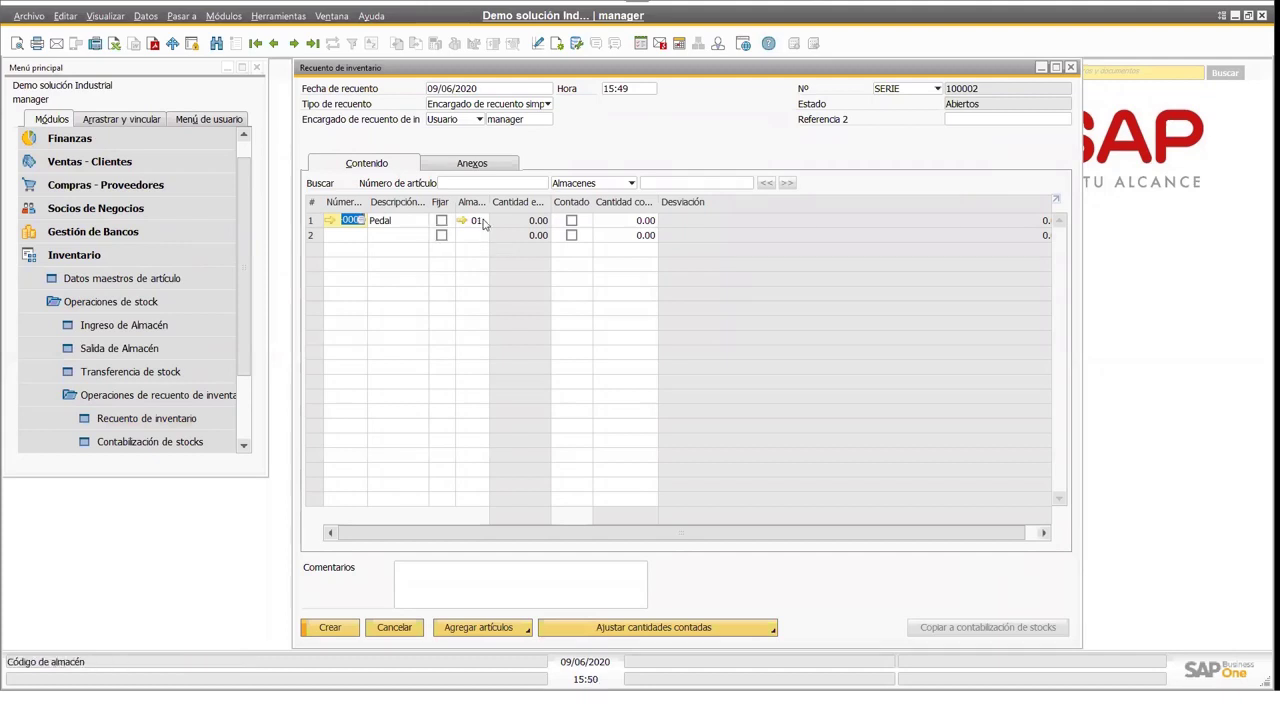
pyautogui.click(481, 221)
pyautogui.click(481, 221)
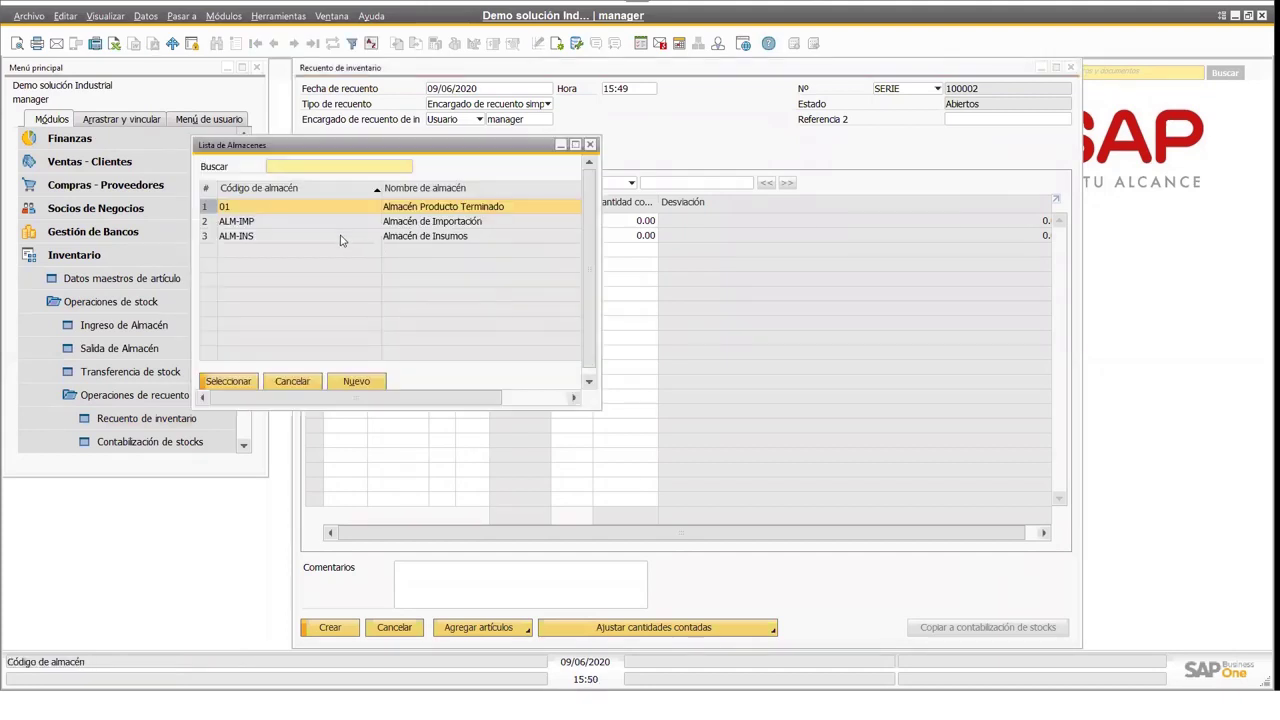
pyautogui.doubleClick(341, 239)
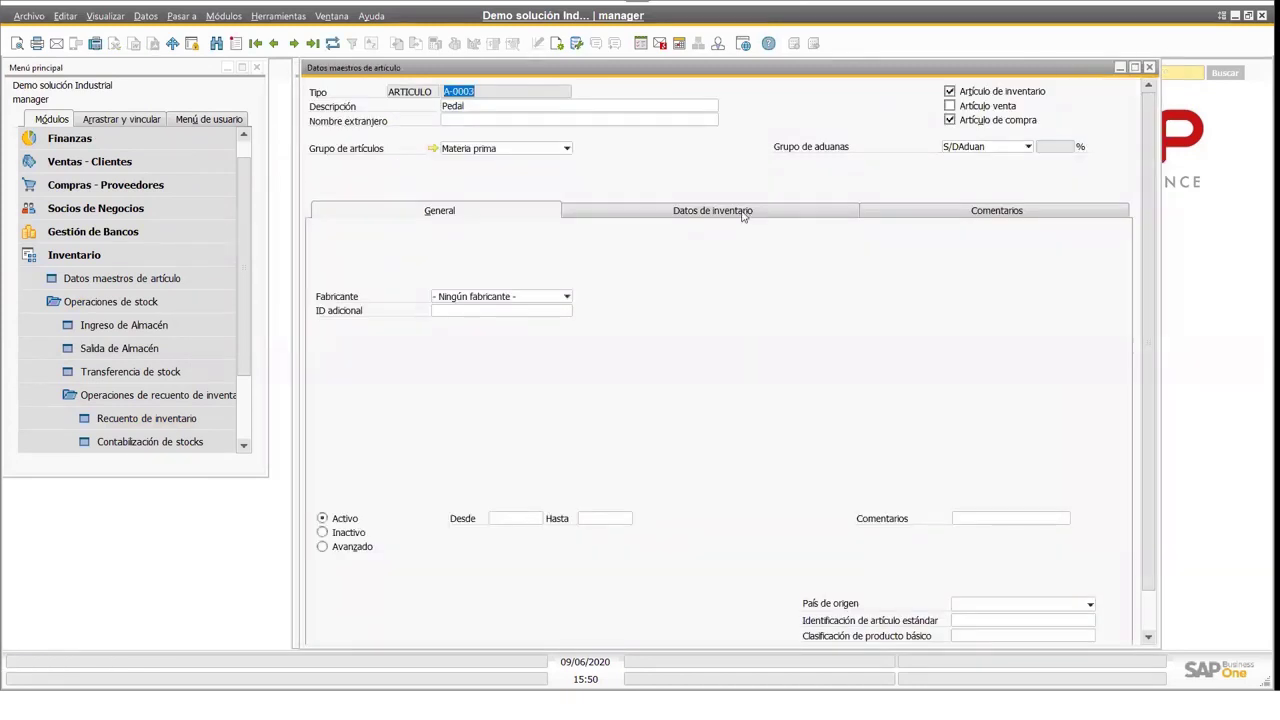
# - Check the Pedal's stock per warehouse in its item master data and return to the inventory count
pyautogui.click(748, 212)
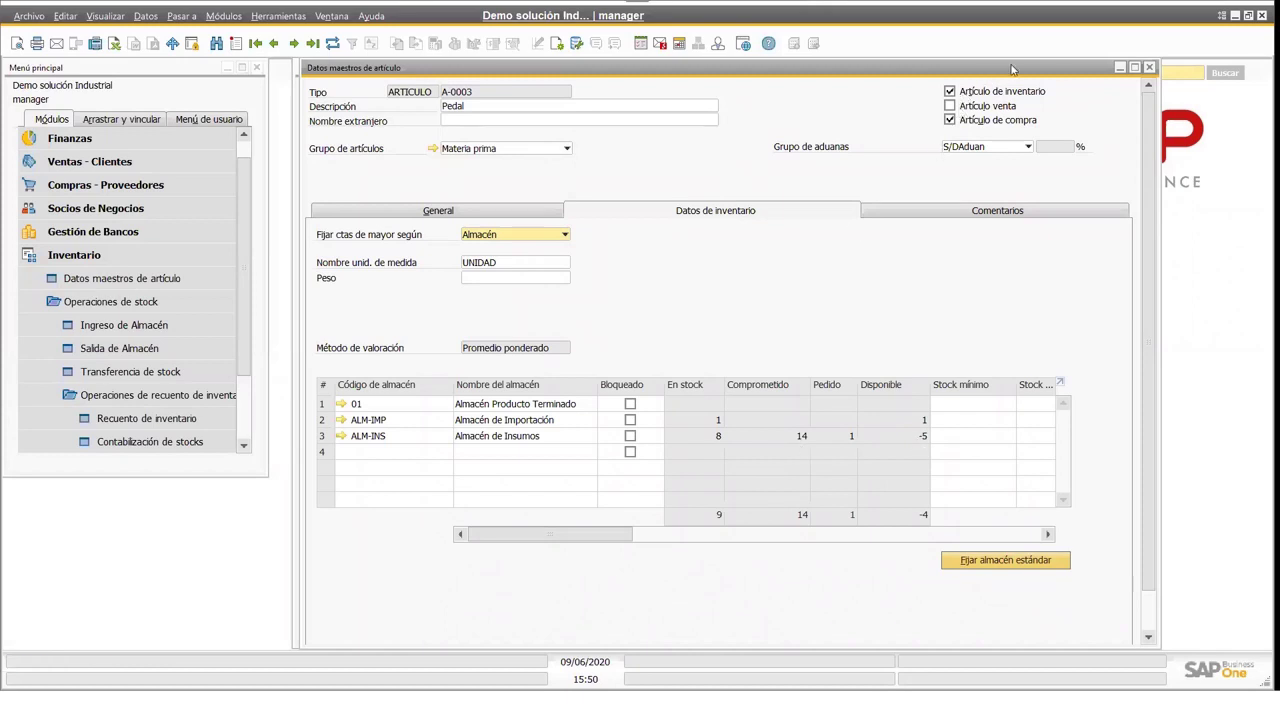
pyautogui.moveTo(1012, 69); pyautogui.dragTo(481, 124)
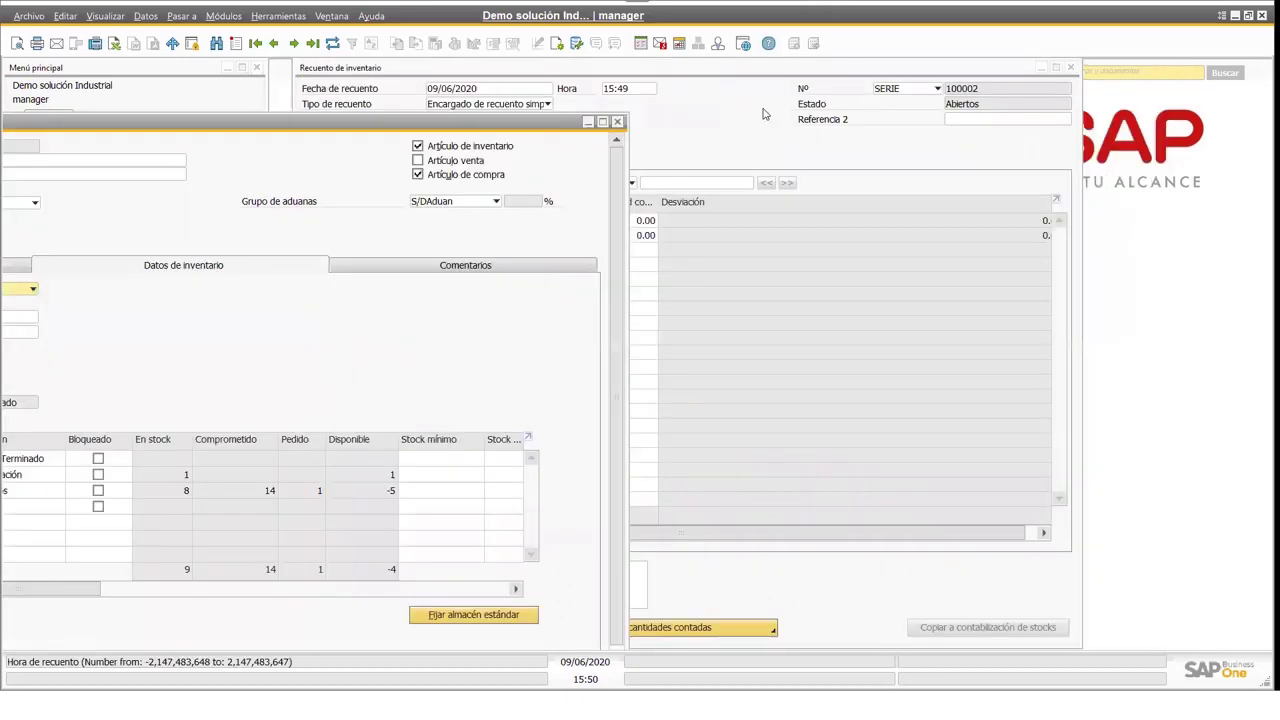
pyautogui.click(730, 153)
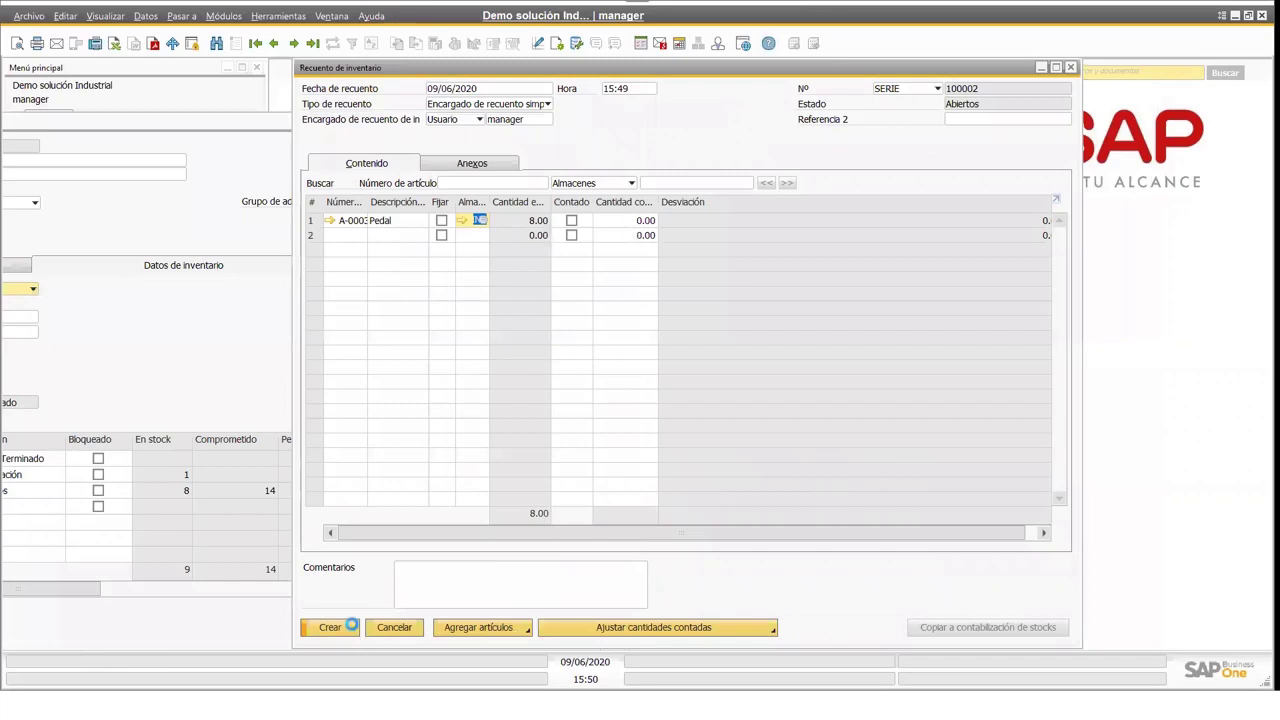
# - Create the inventory count document, reopen it and save a counted quantity of 9 for the Pedal
pyautogui.click(352, 626)
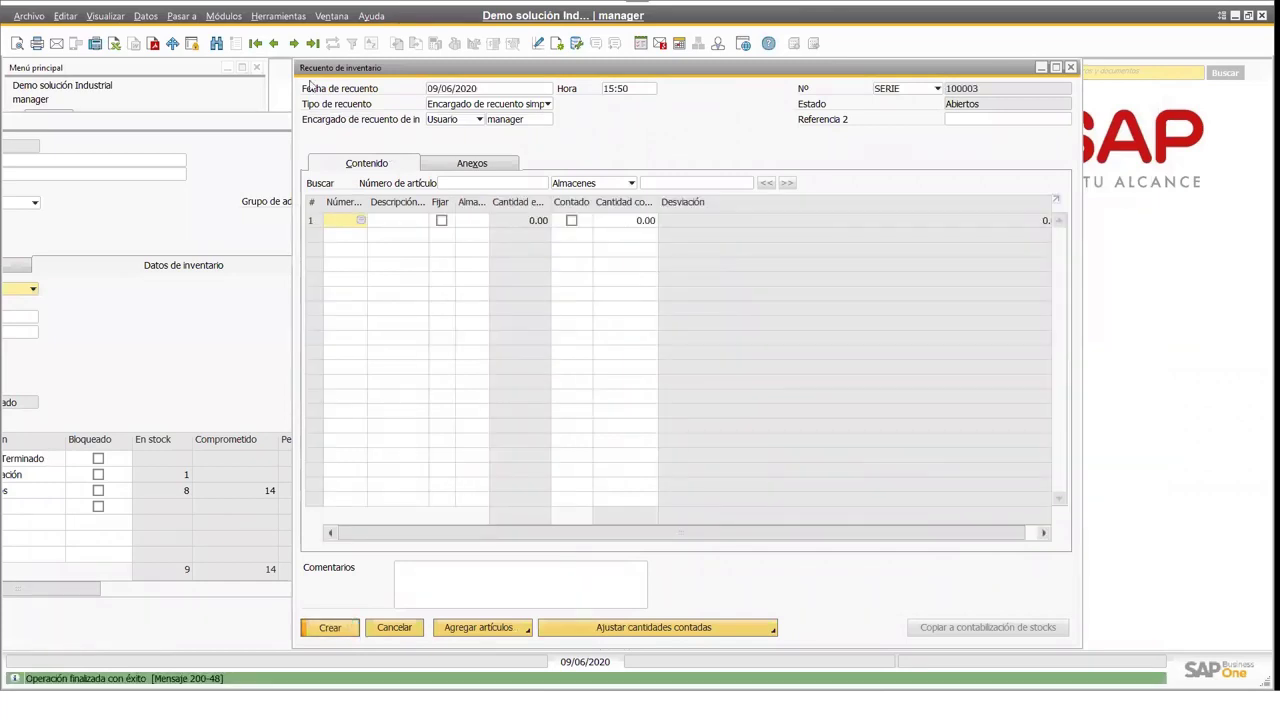
pyautogui.click(274, 44)
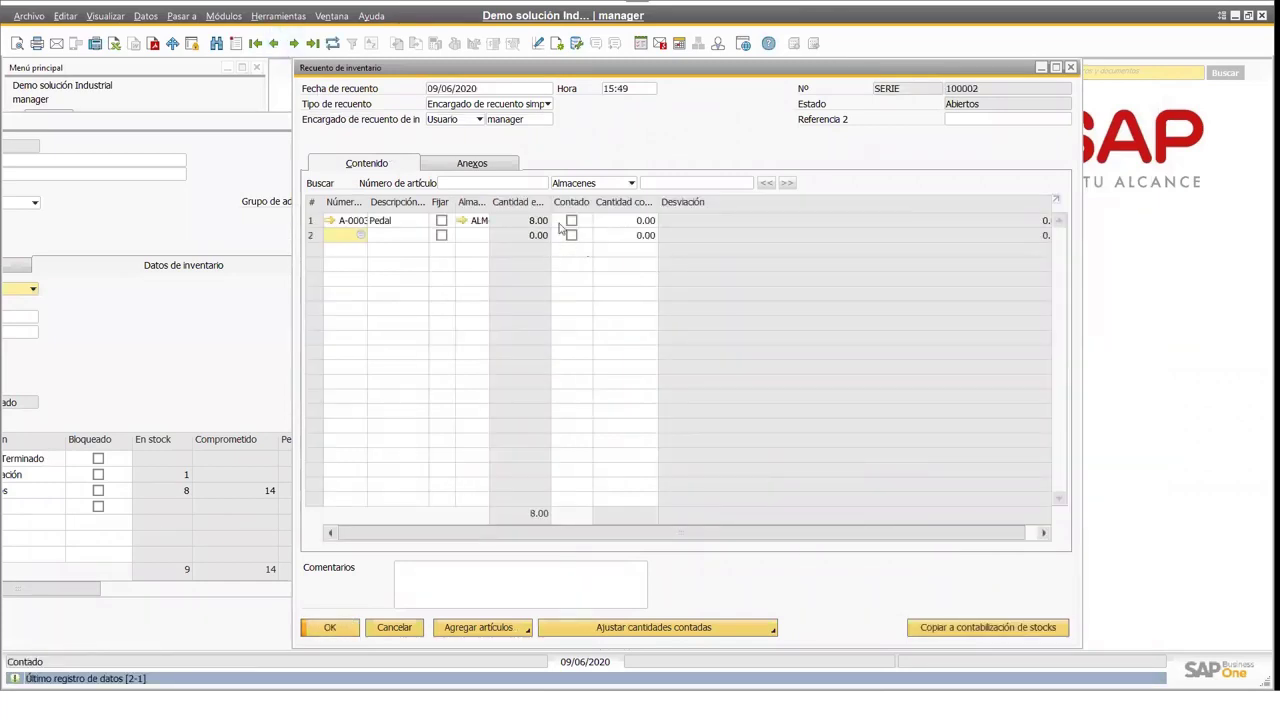
pyautogui.click(614, 224)
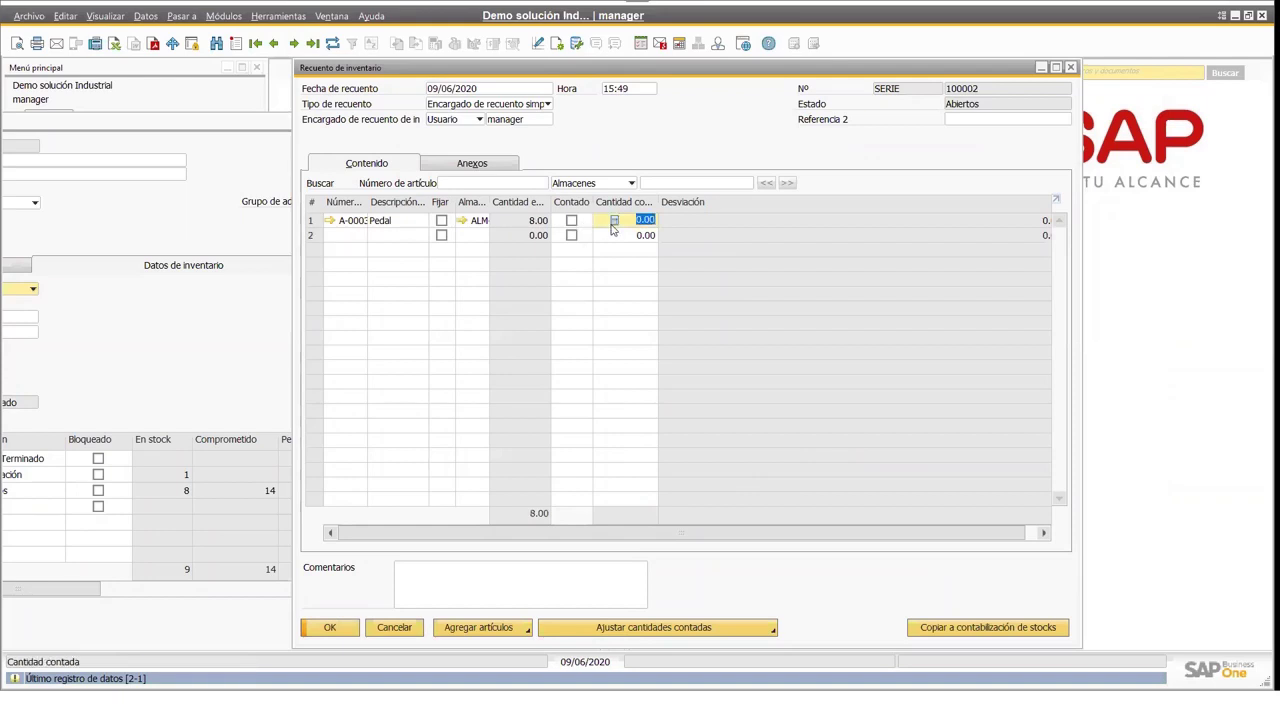
pyautogui.write('9')
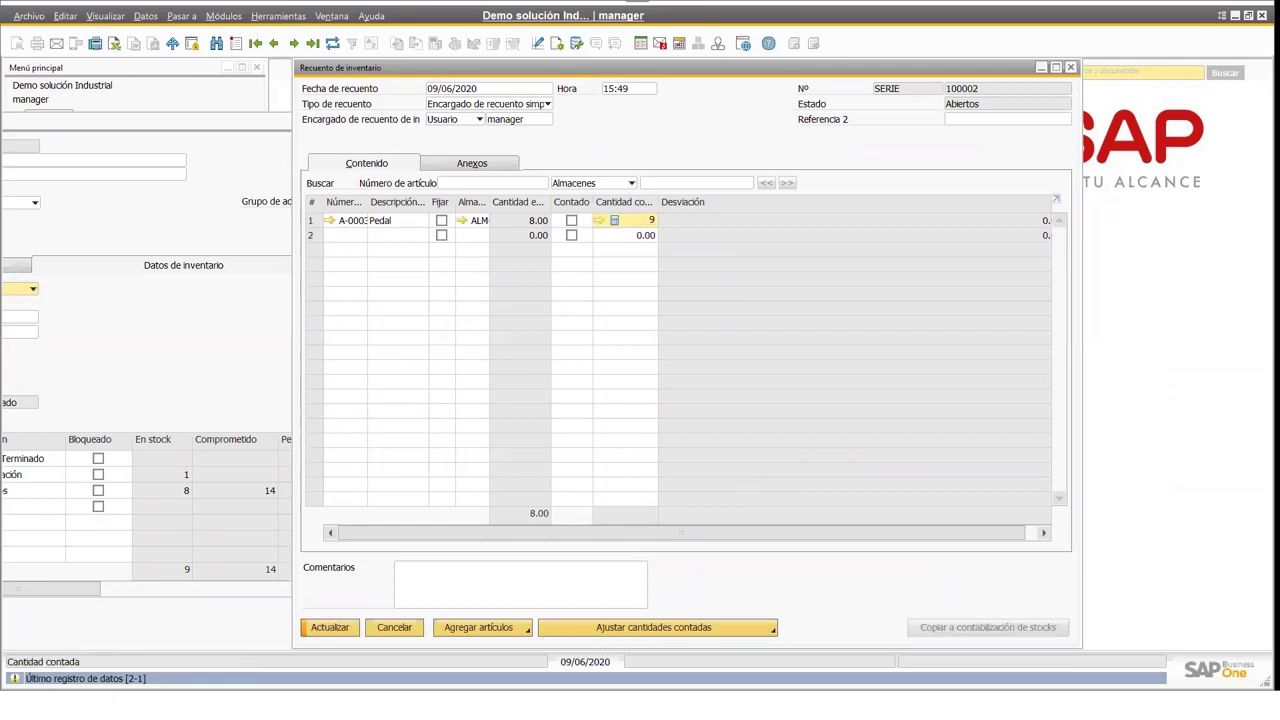
pyautogui.click(345, 626)
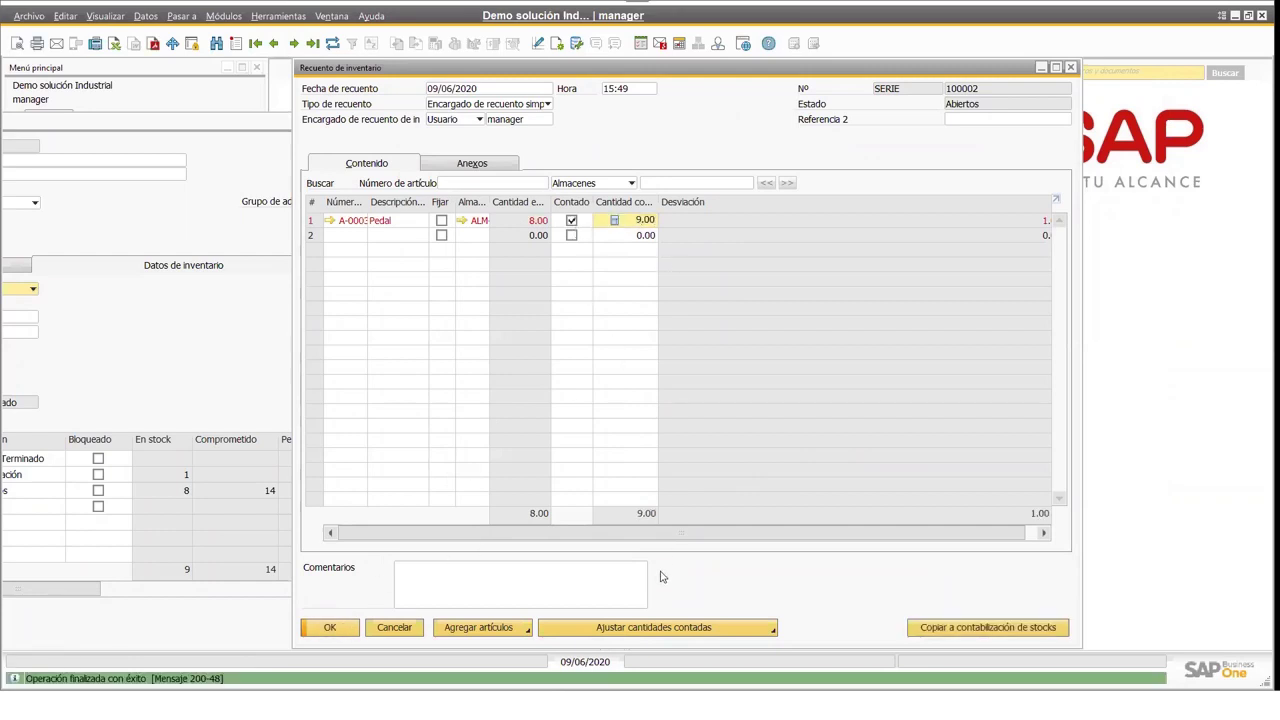
# - Compare the count's deviation for the Pedal with the warehouse stock in its item master data
pyautogui.moveTo(679, 535); pyautogui.dragTo(733, 549)
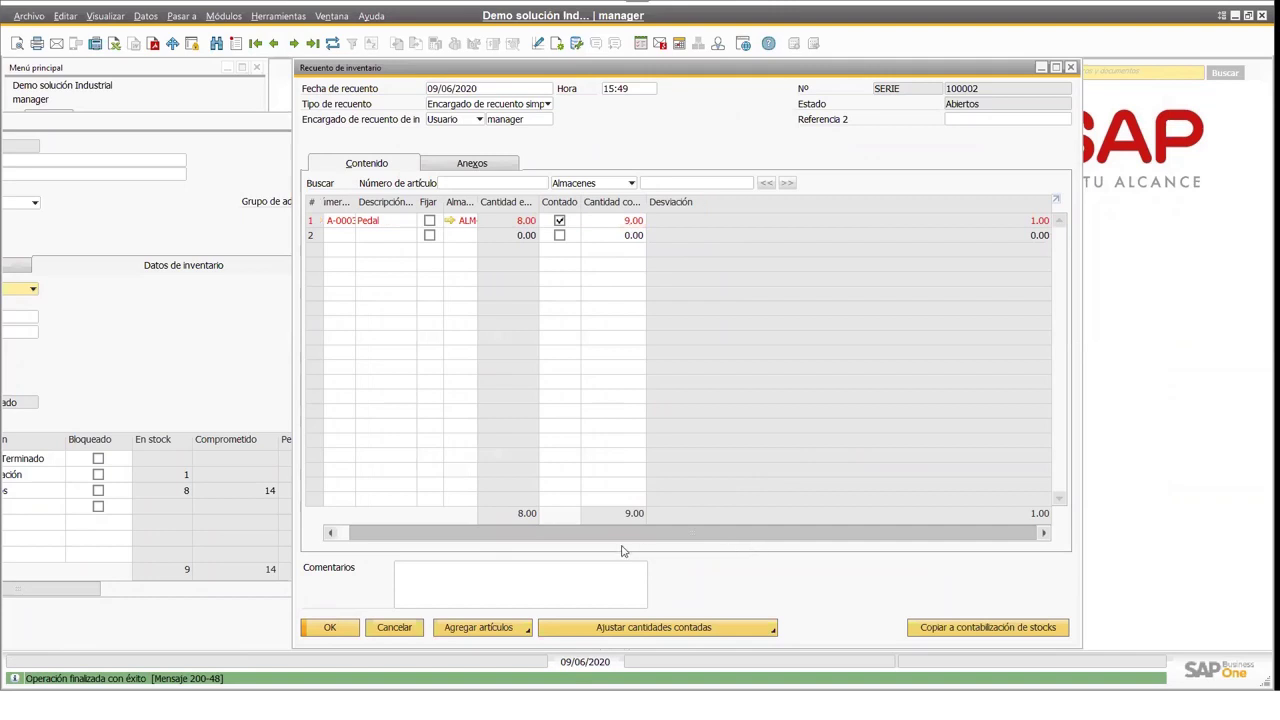
pyautogui.click(205, 135)
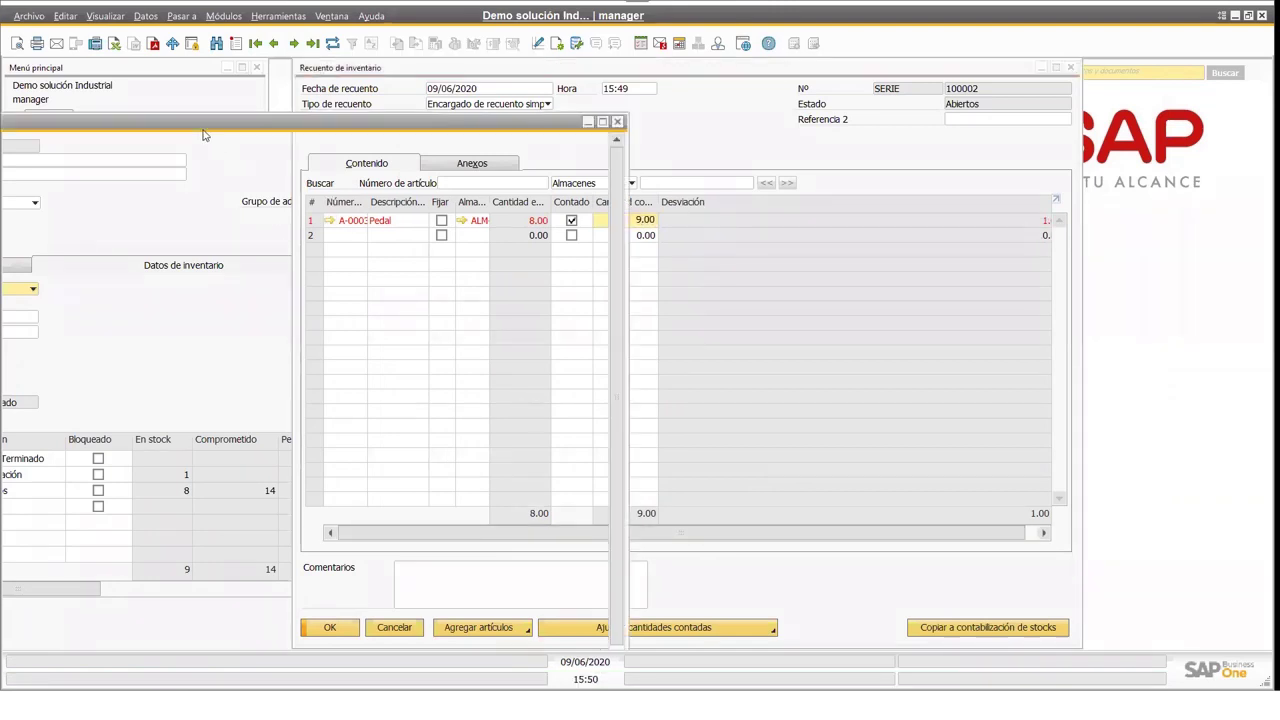
pyautogui.moveTo(180, 126); pyautogui.dragTo(513, 112)
pyautogui.click(334, 46)
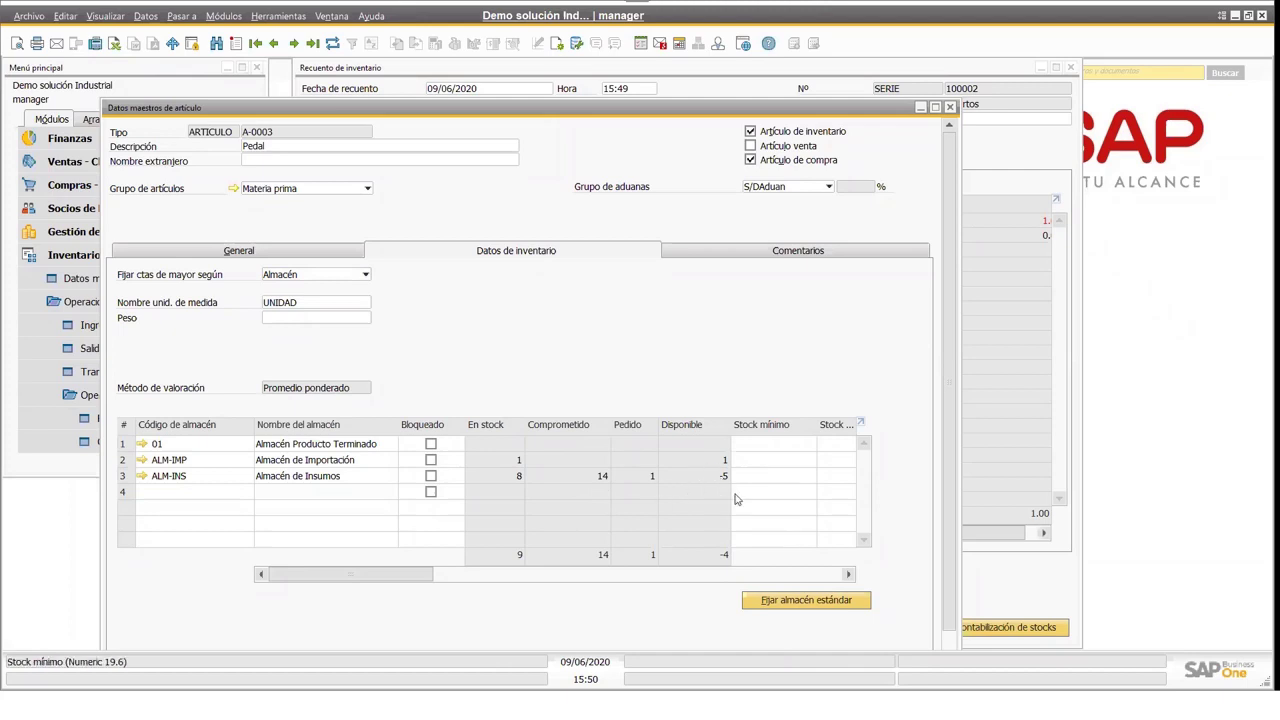
pyautogui.click(830, 78)
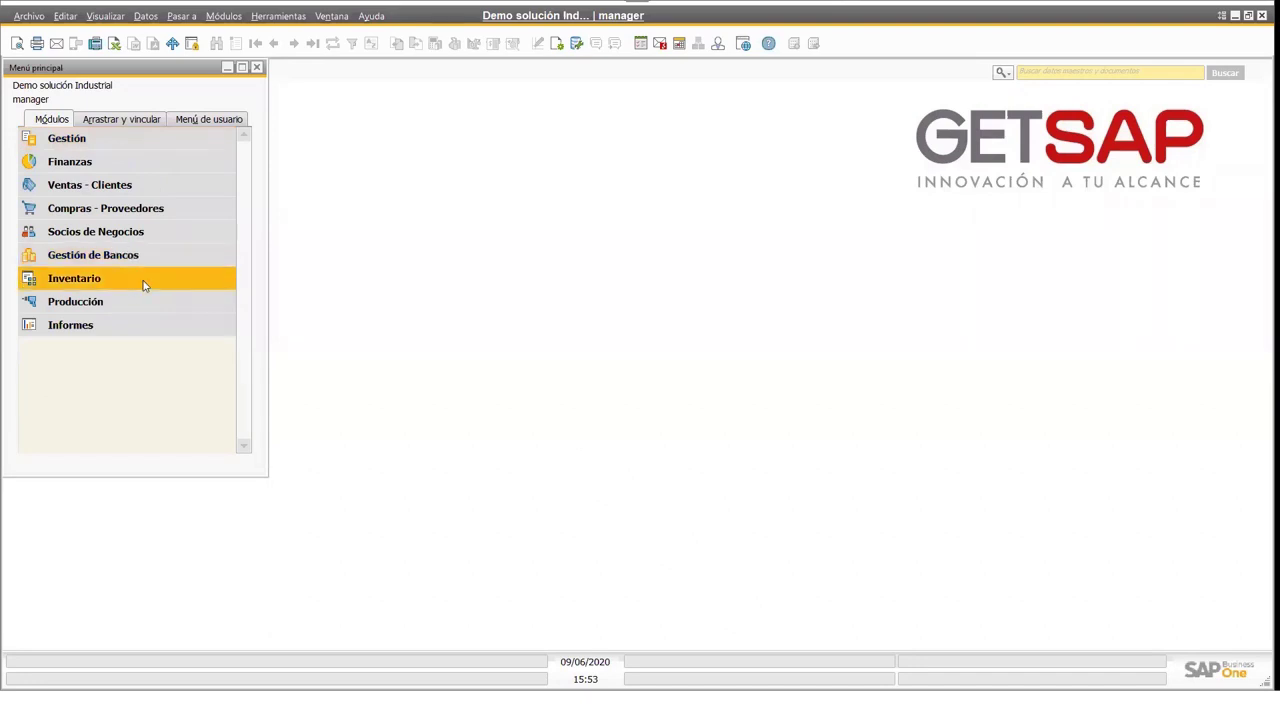
# - Open the item master data, view the inventory data of the last item record and close it
pyautogui.click(143, 283)
pyautogui.click(135, 305)
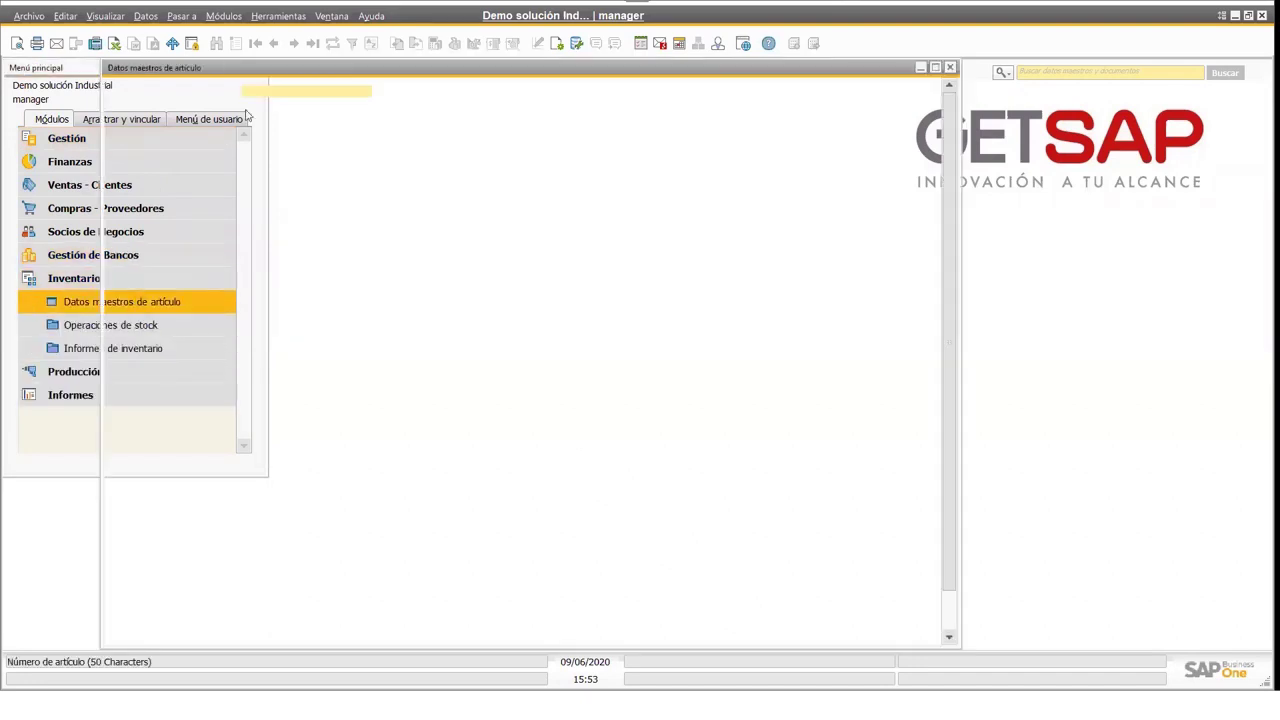
pyautogui.click(275, 44)
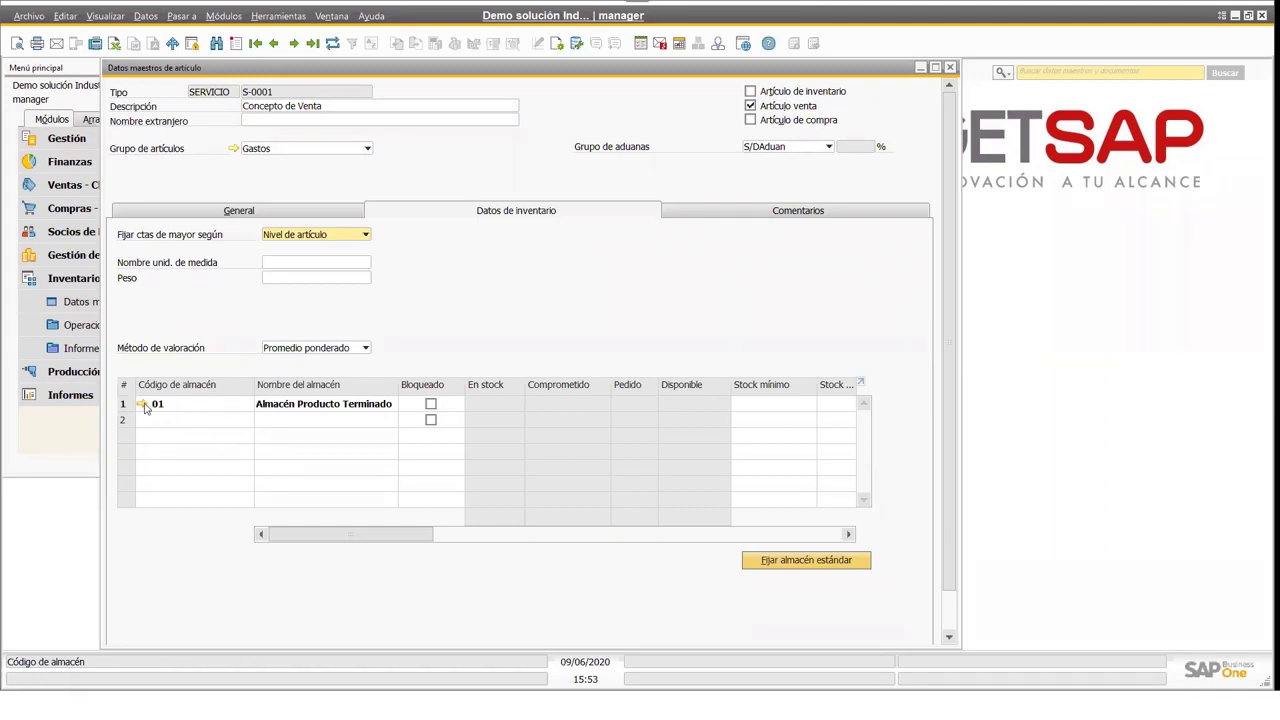
pyautogui.click(951, 67)
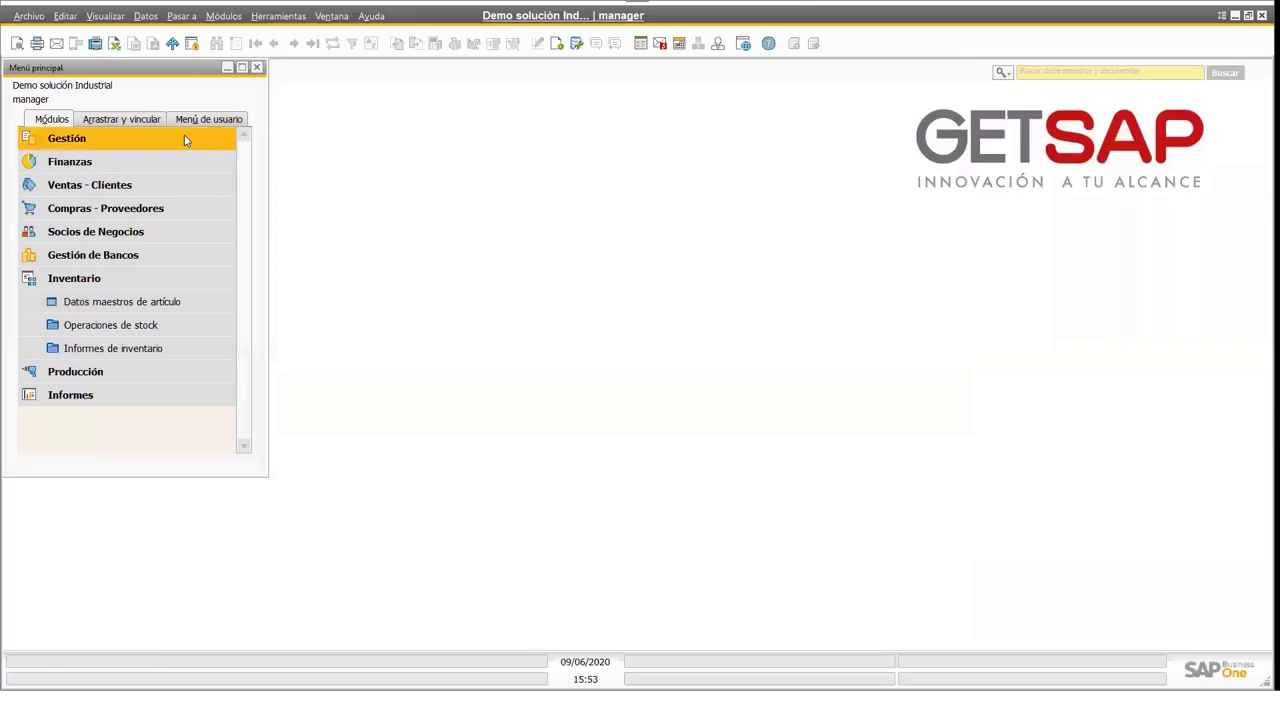
# - Open the inventory warehouse definitions and examine the ledger accounts assigned to warehouse 01
pyautogui.click(184, 140)
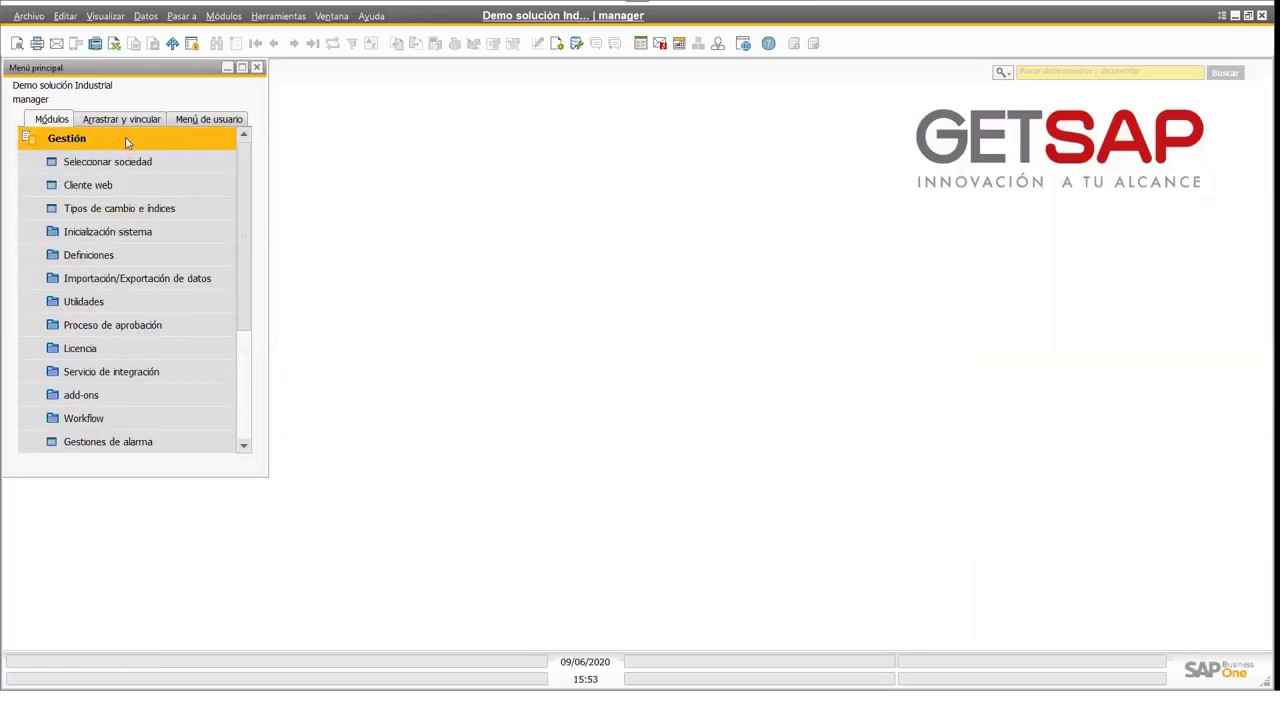
pyautogui.click(145, 250)
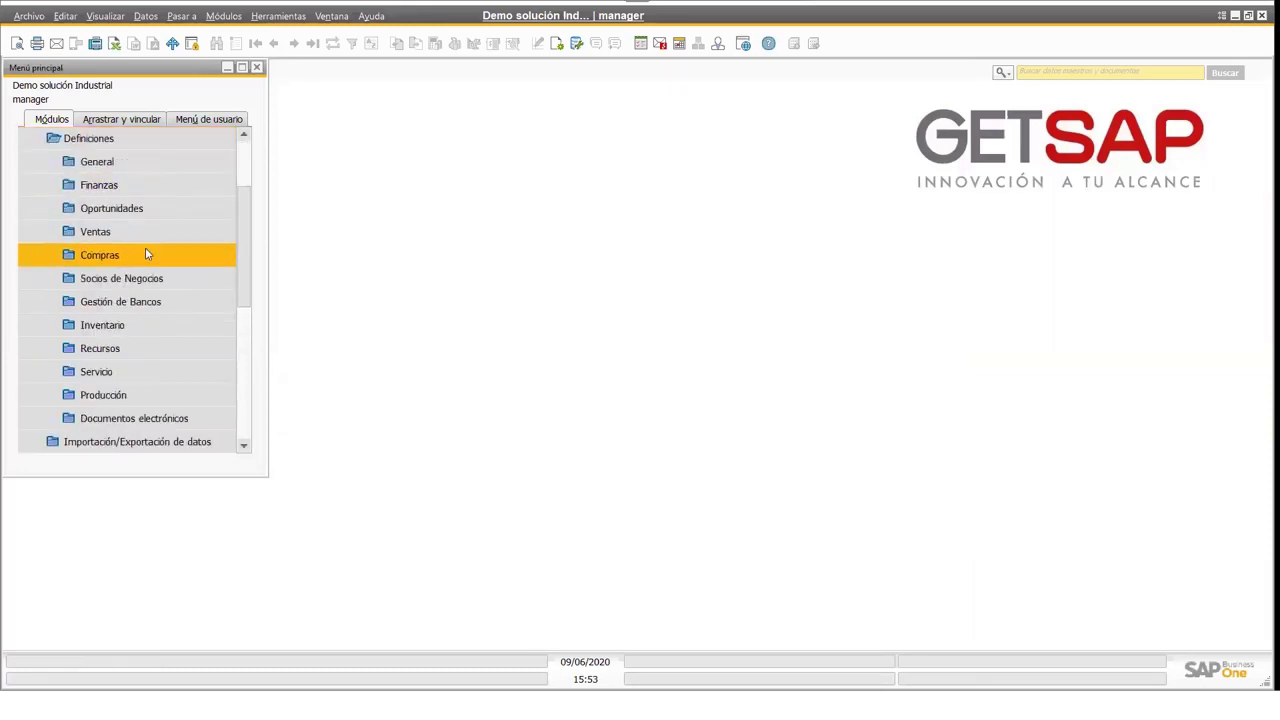
pyautogui.click(153, 322)
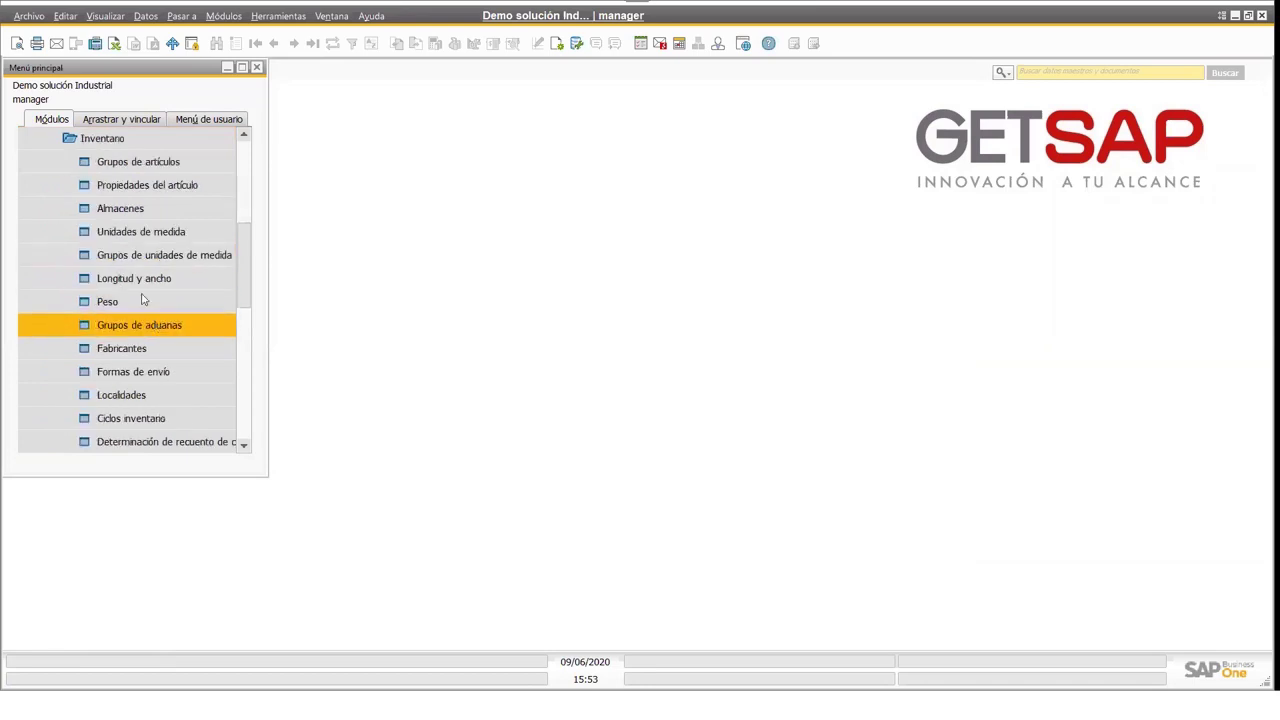
pyautogui.click(175, 212)
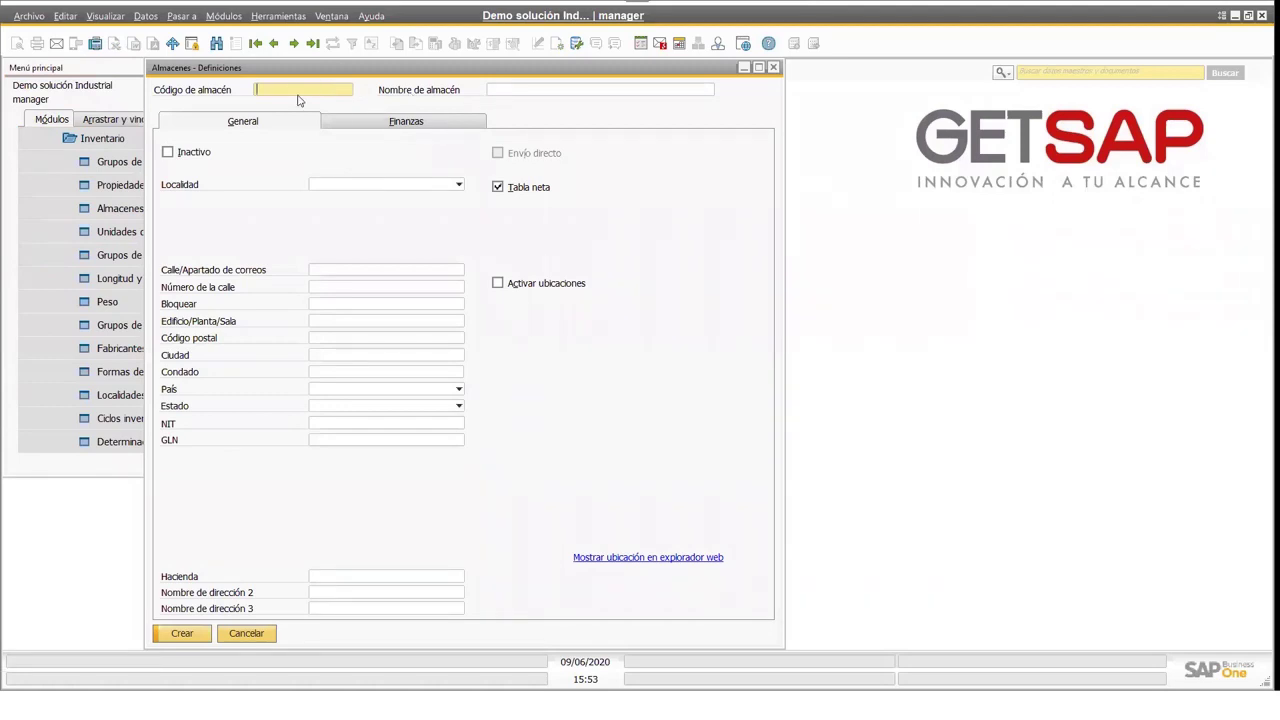
pyautogui.click(455, 126)
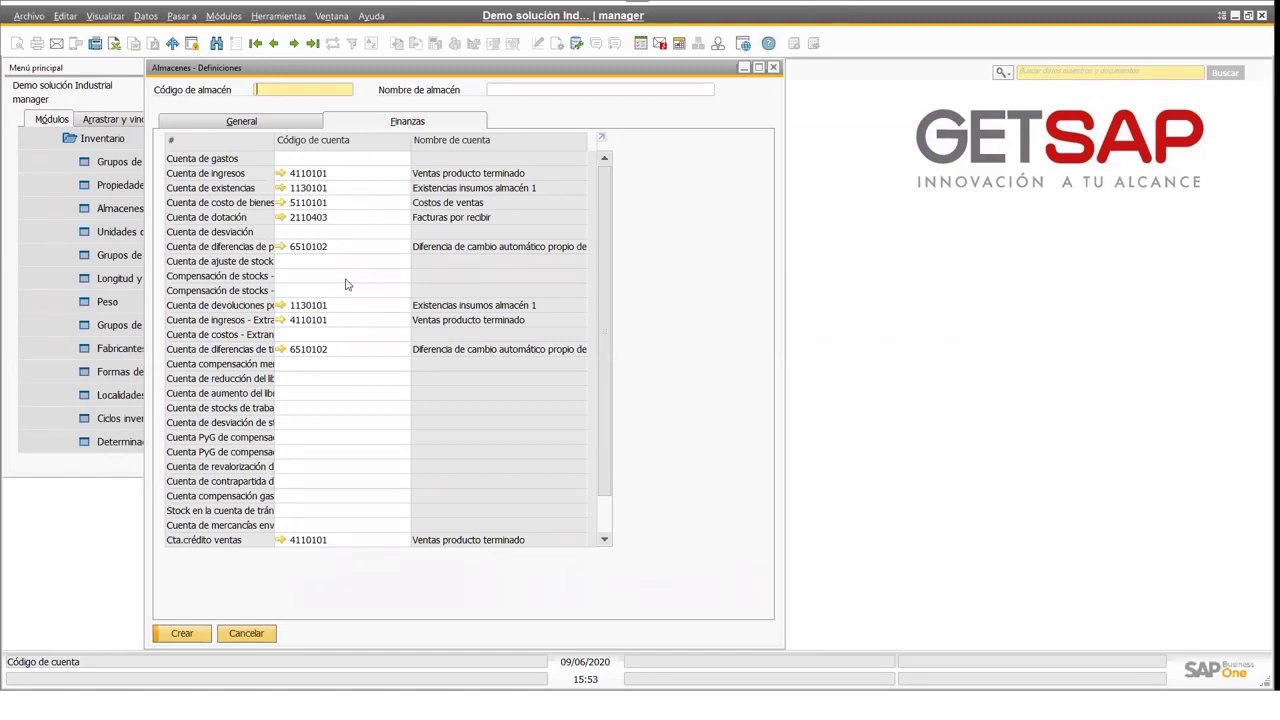
pyautogui.click(275, 48)
pyautogui.click(275, 48)
pyautogui.click(275, 48)
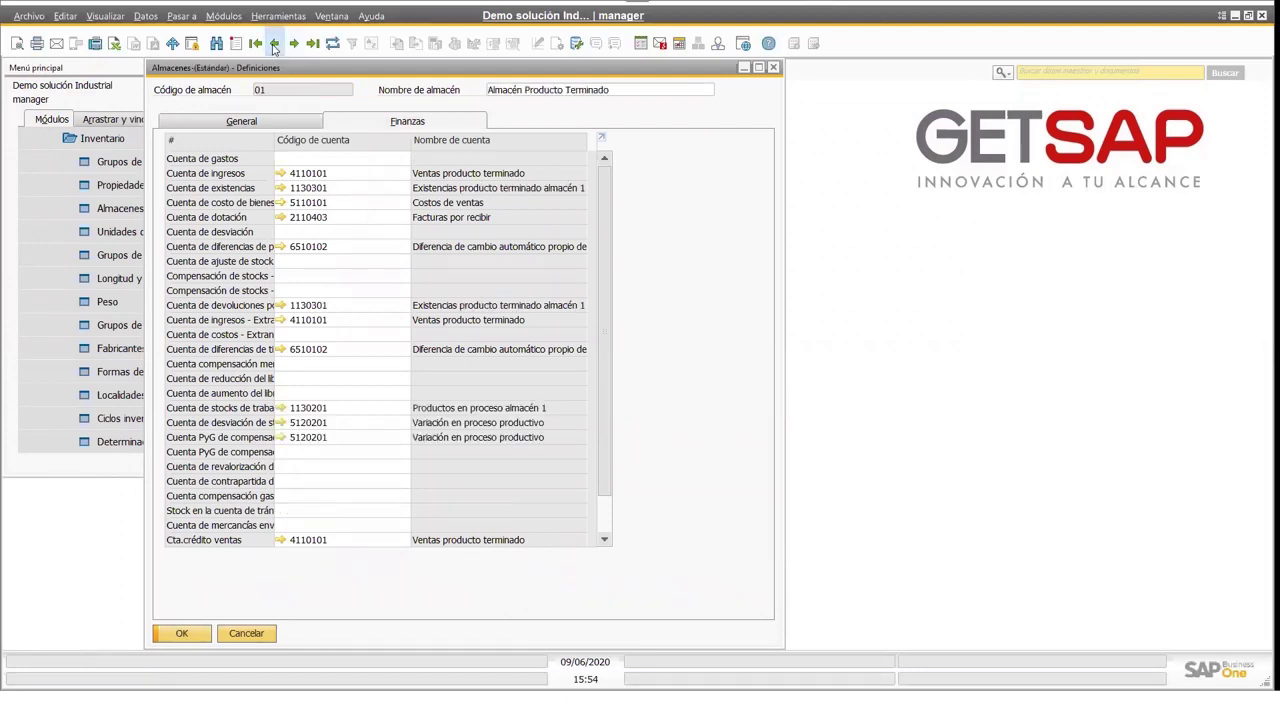
# - Duplicate warehouse 01 as a new warehouse with code 04 and name Agencia 01
pyautogui.rightClick(654, 121)
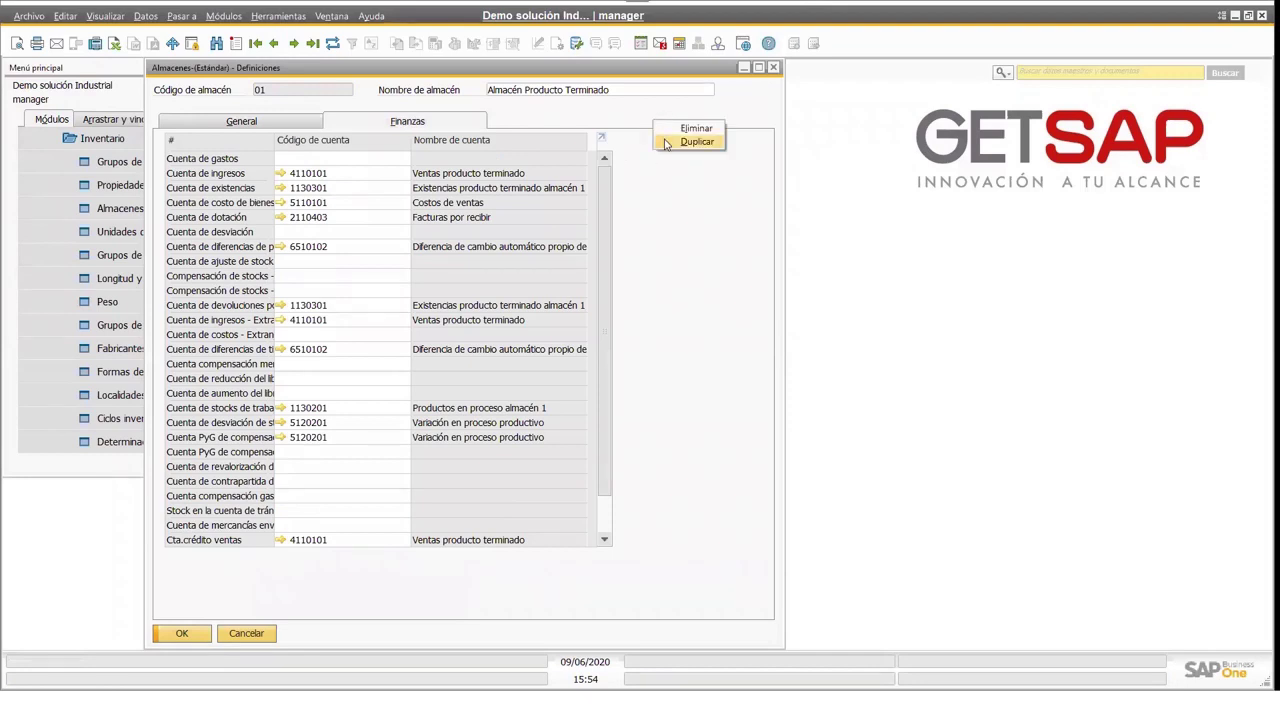
pyautogui.click(690, 142)
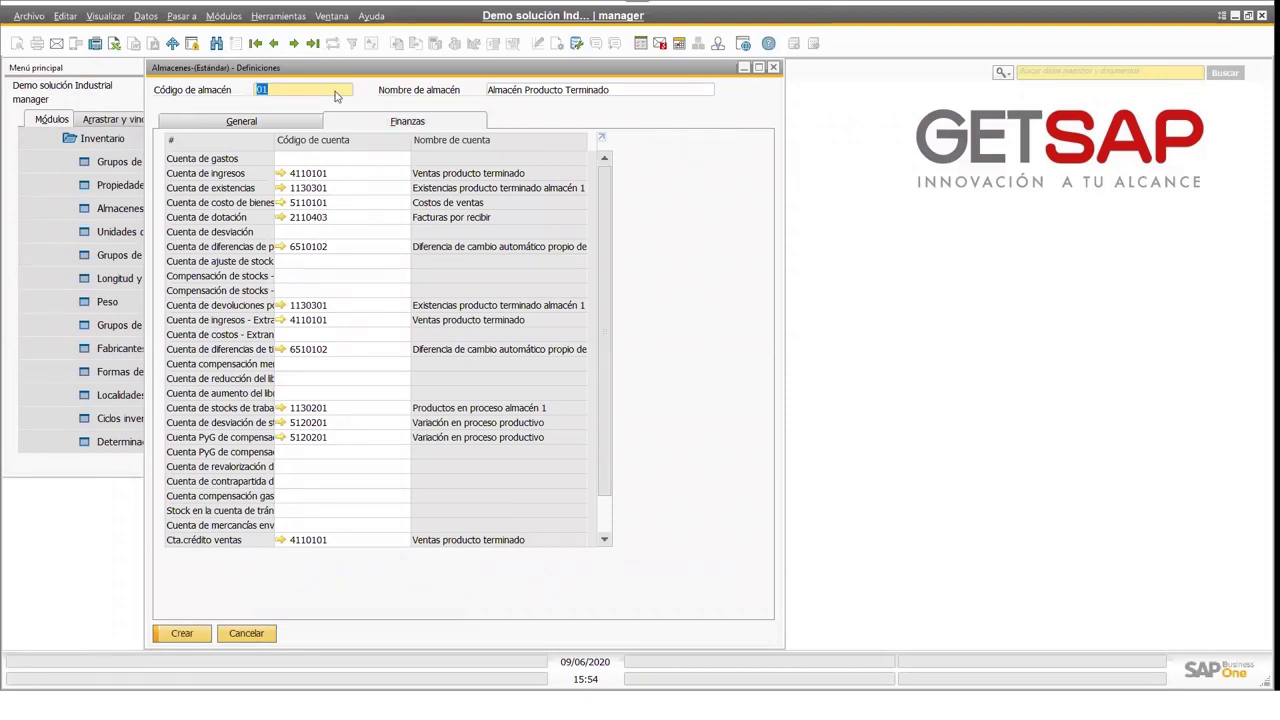
pyautogui.write('04')
pyautogui.press('Tab')
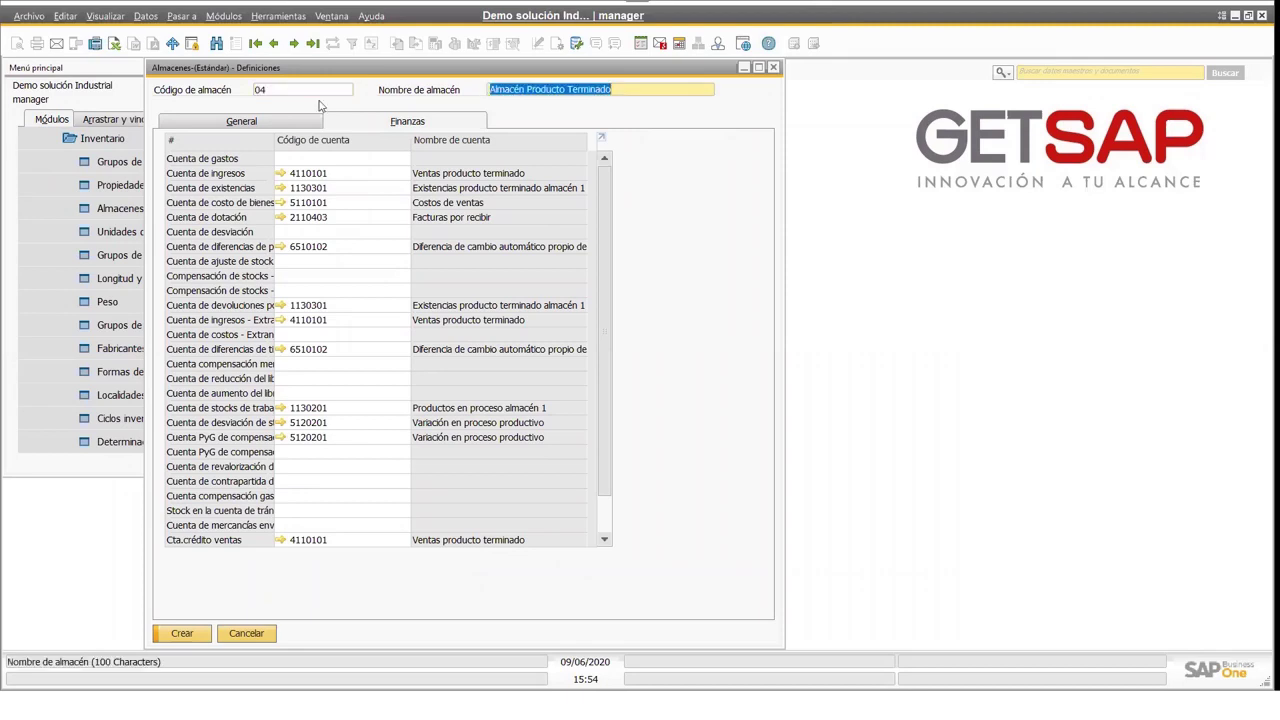
pyautogui.write('Agencia')
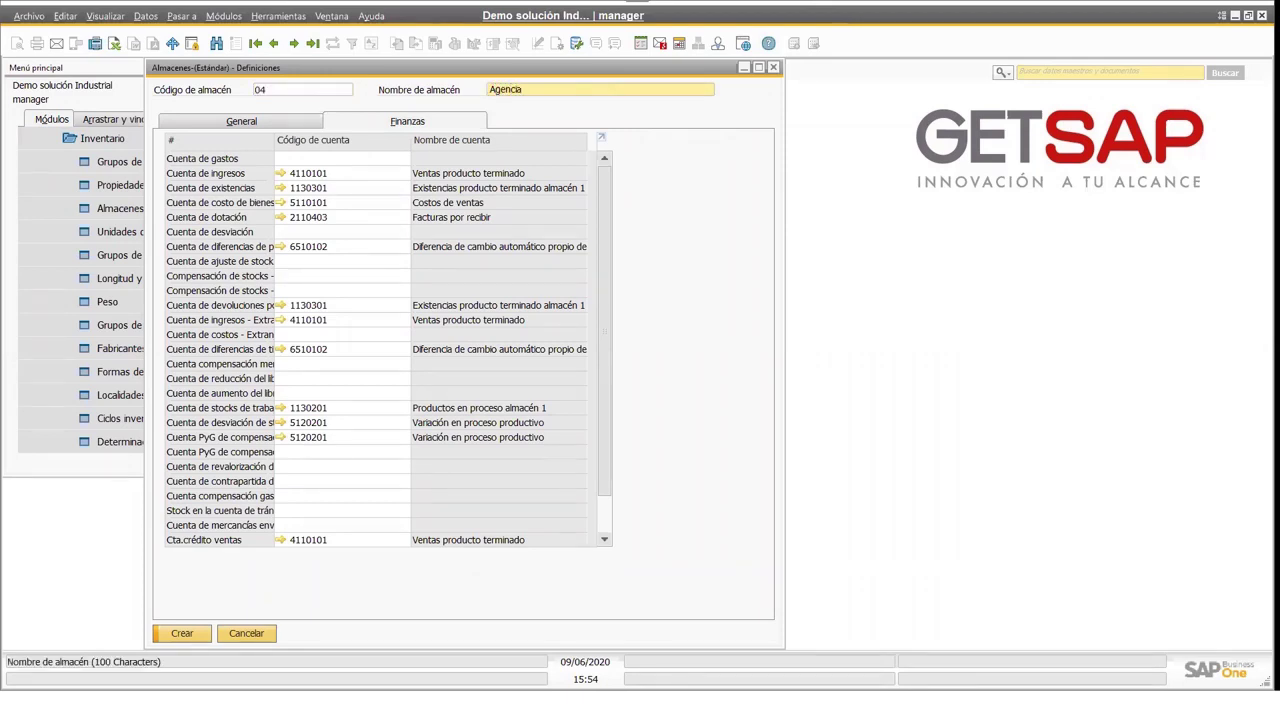
pyautogui.write(' 01')
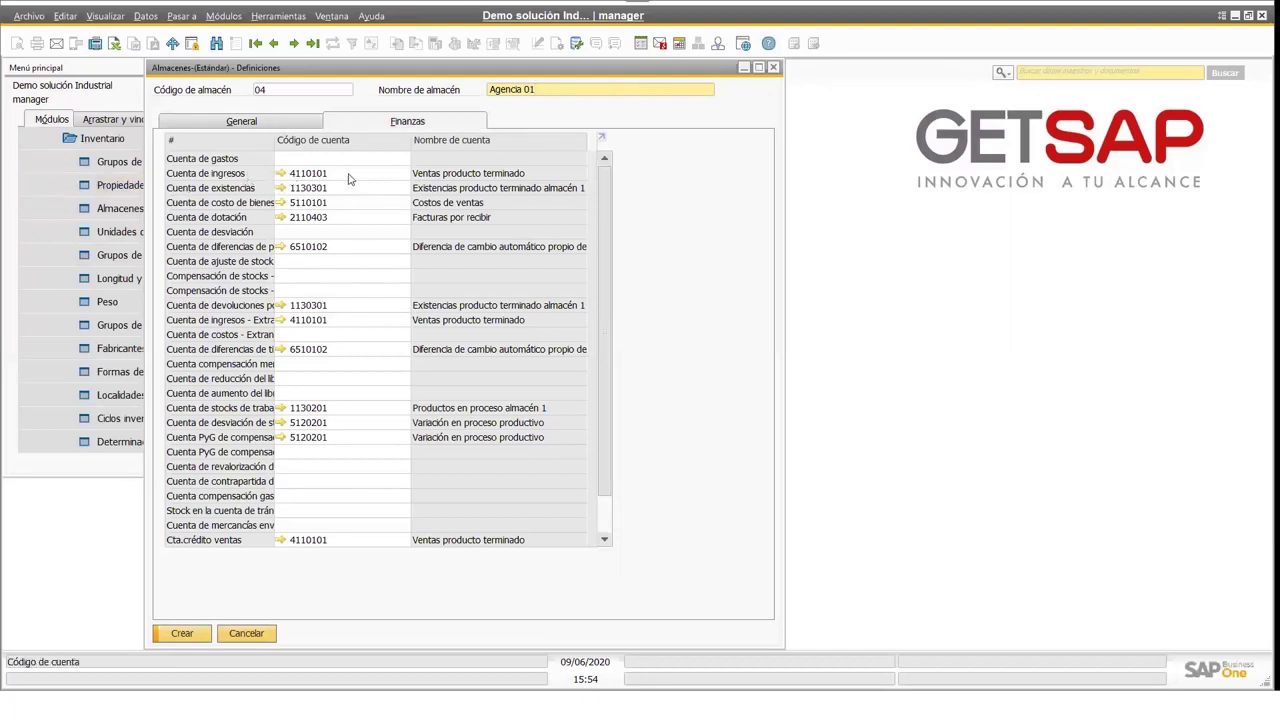
# - Review the duplicated warehouse's income account and general data, and discard the new warehouse
pyautogui.click(386, 175)
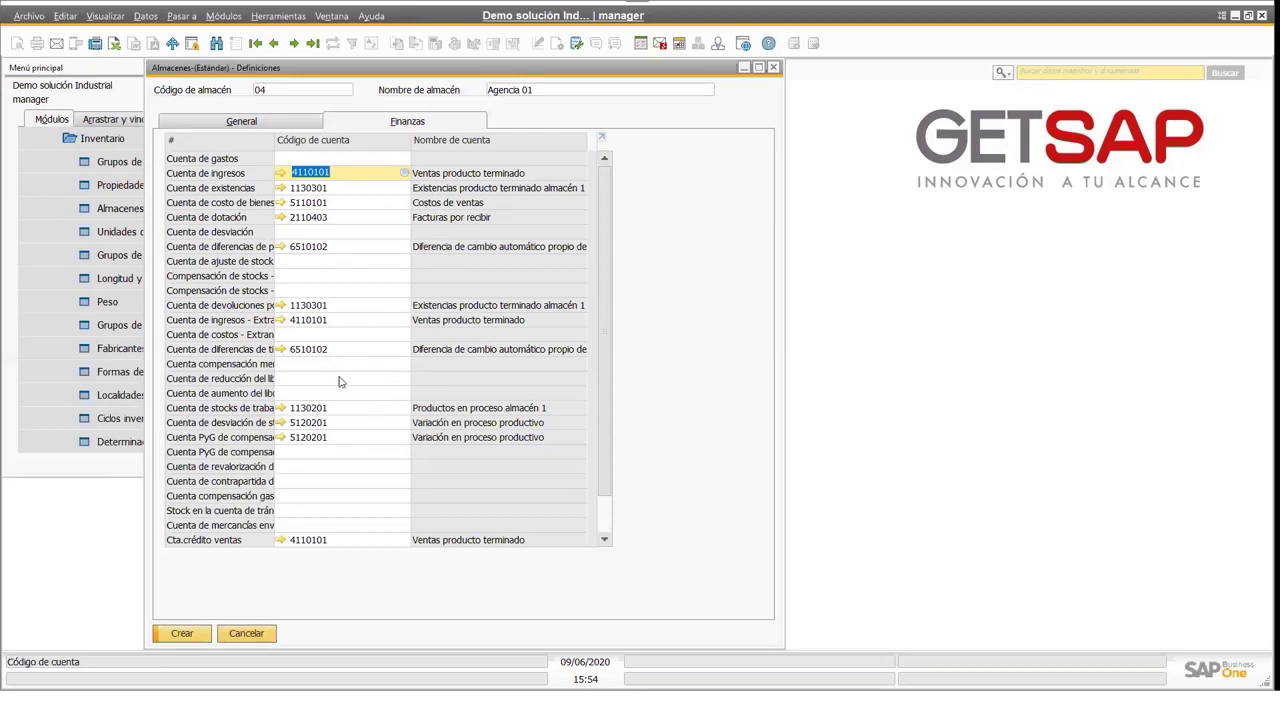
pyautogui.click(257, 124)
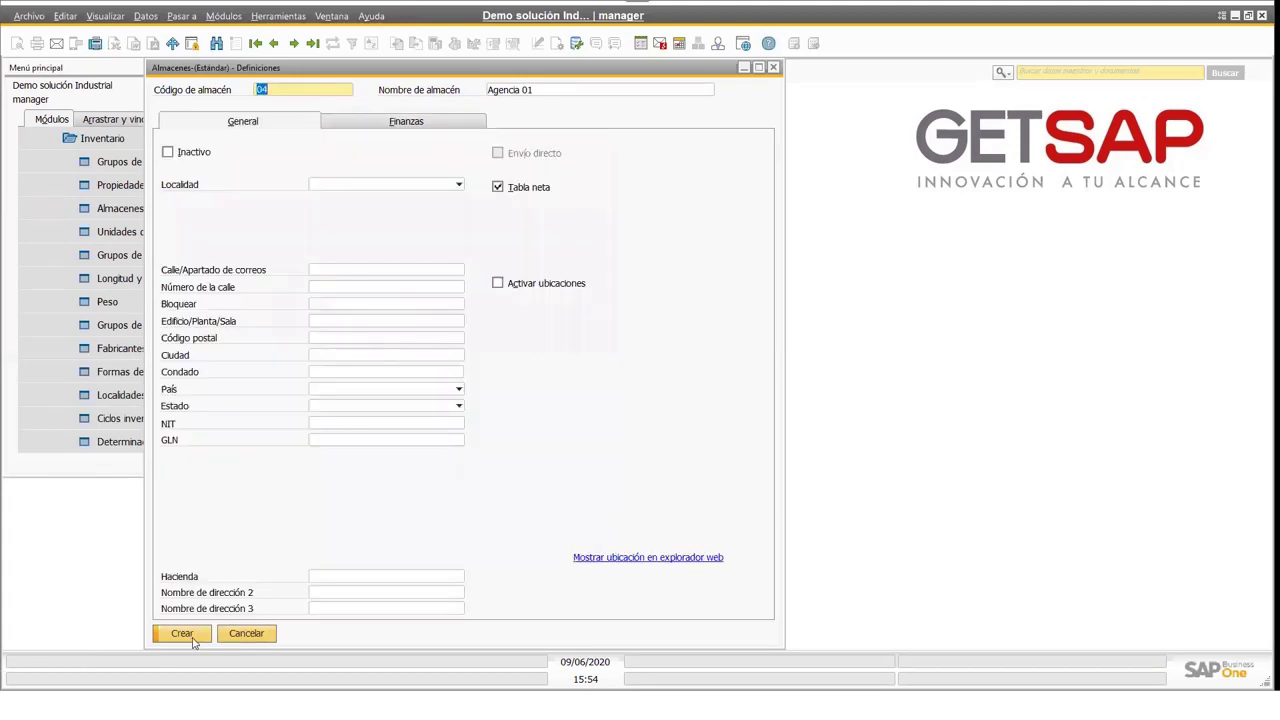
pyautogui.click(259, 636)
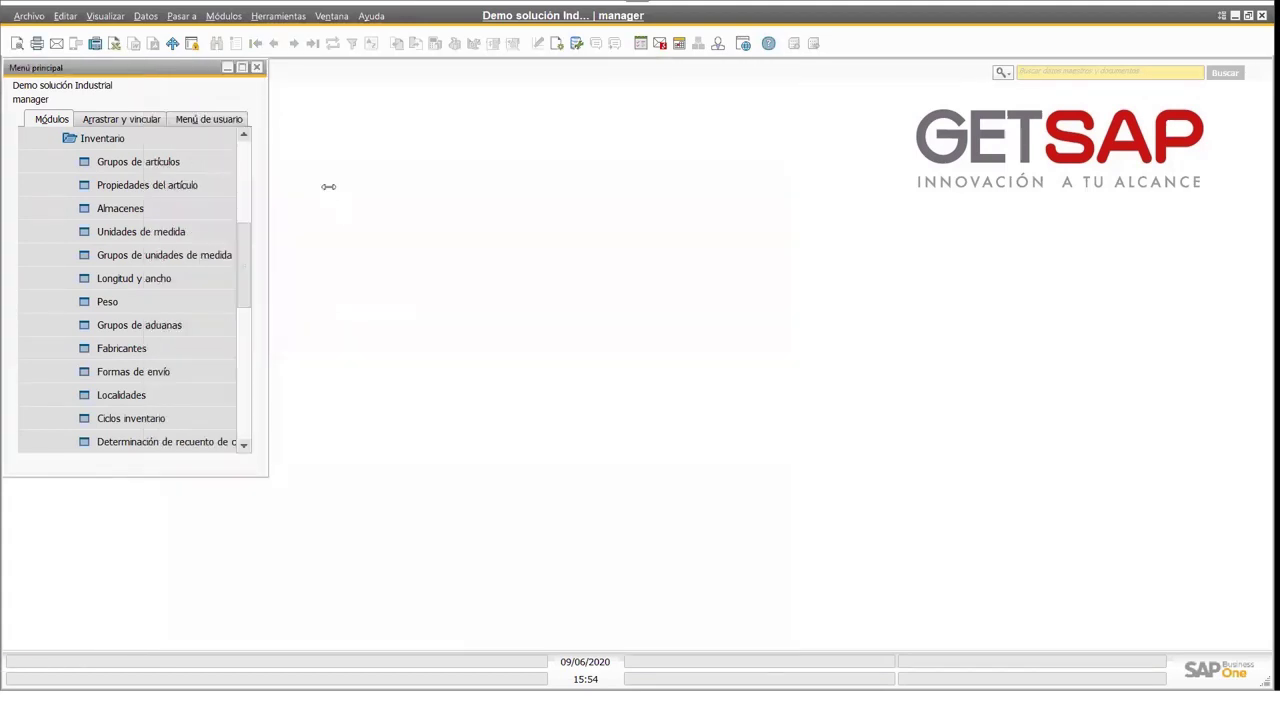
# - Collapse the inventory definitions and the Gestión module in the main menu
pyautogui.click(224, 148)
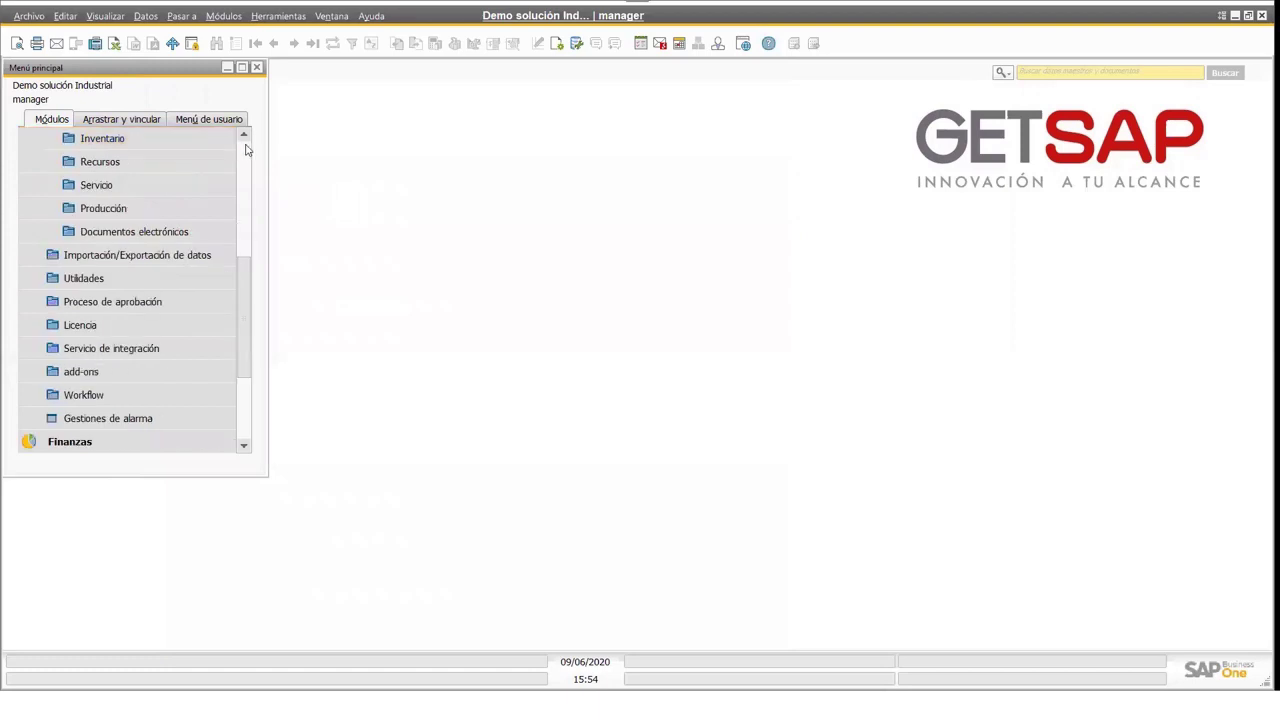
pyautogui.scroll(10, 232, 148)
pyautogui.click(200, 140)
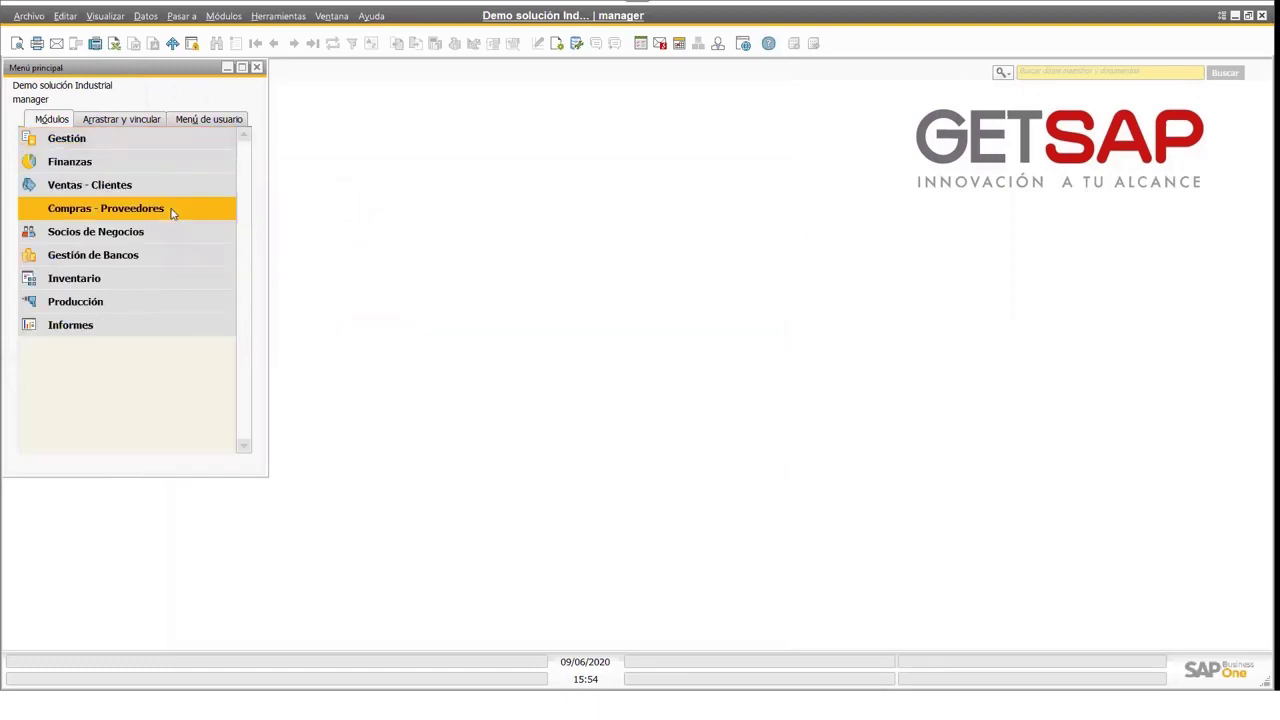
# - Examine the inventory data of service S-0001 and article A-0001 in the item master data, and close the window
pyautogui.click(160, 261)
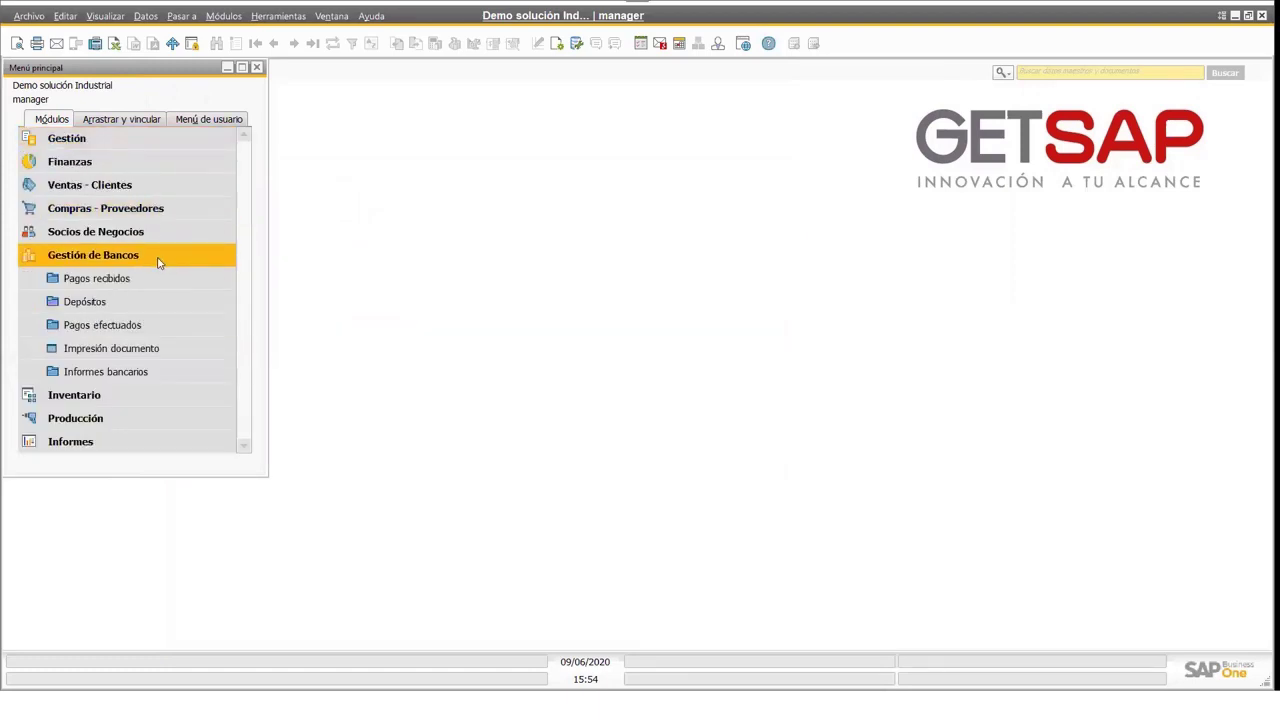
pyautogui.click(152, 262)
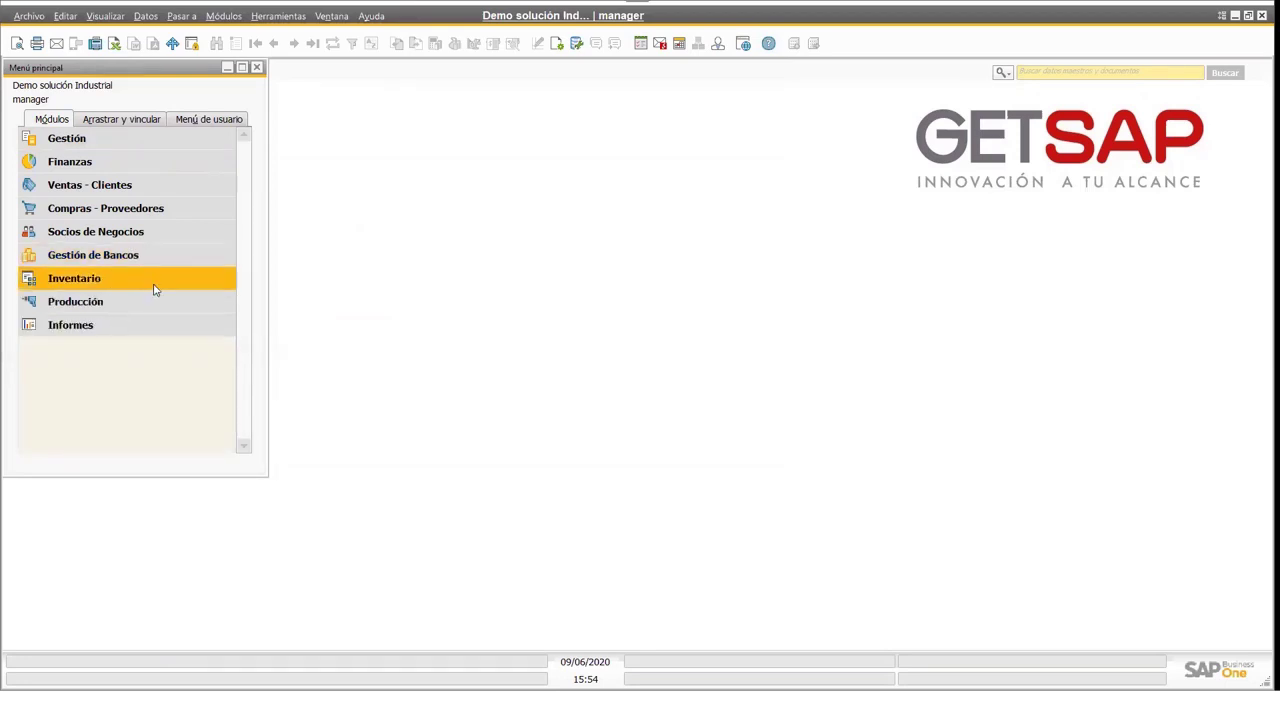
pyautogui.click(151, 280)
pyautogui.click(140, 305)
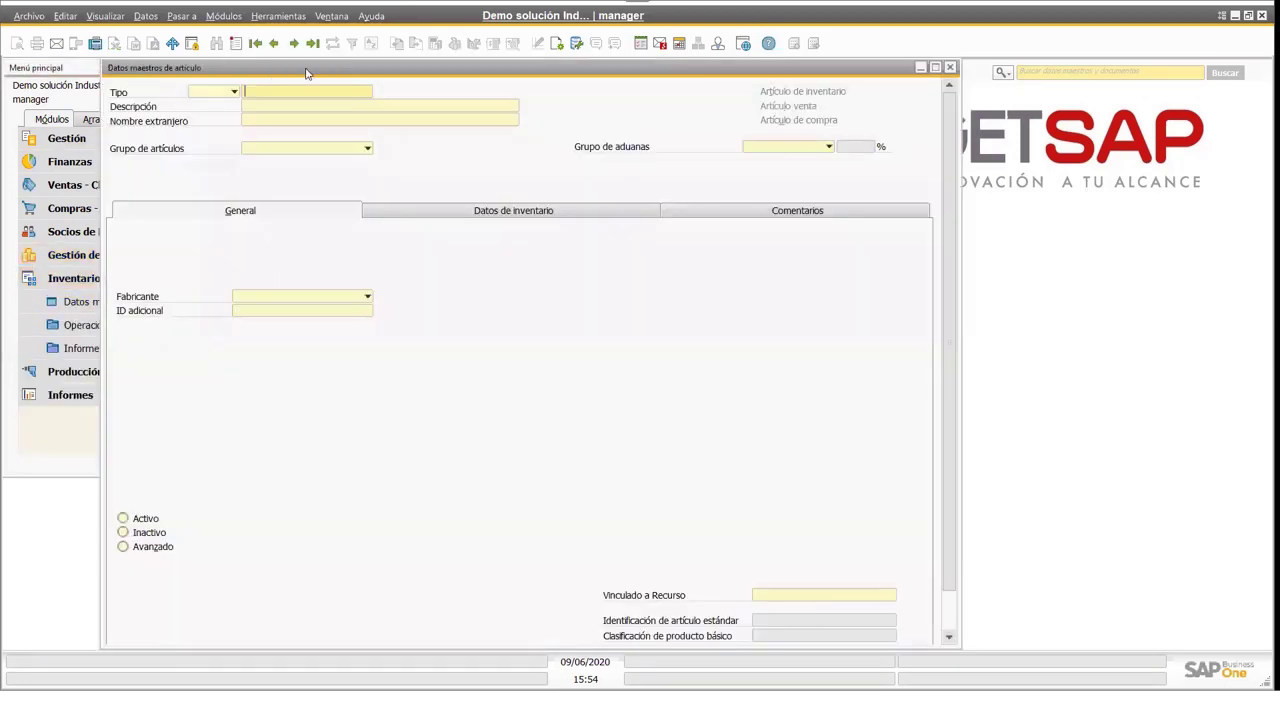
pyautogui.click(274, 44)
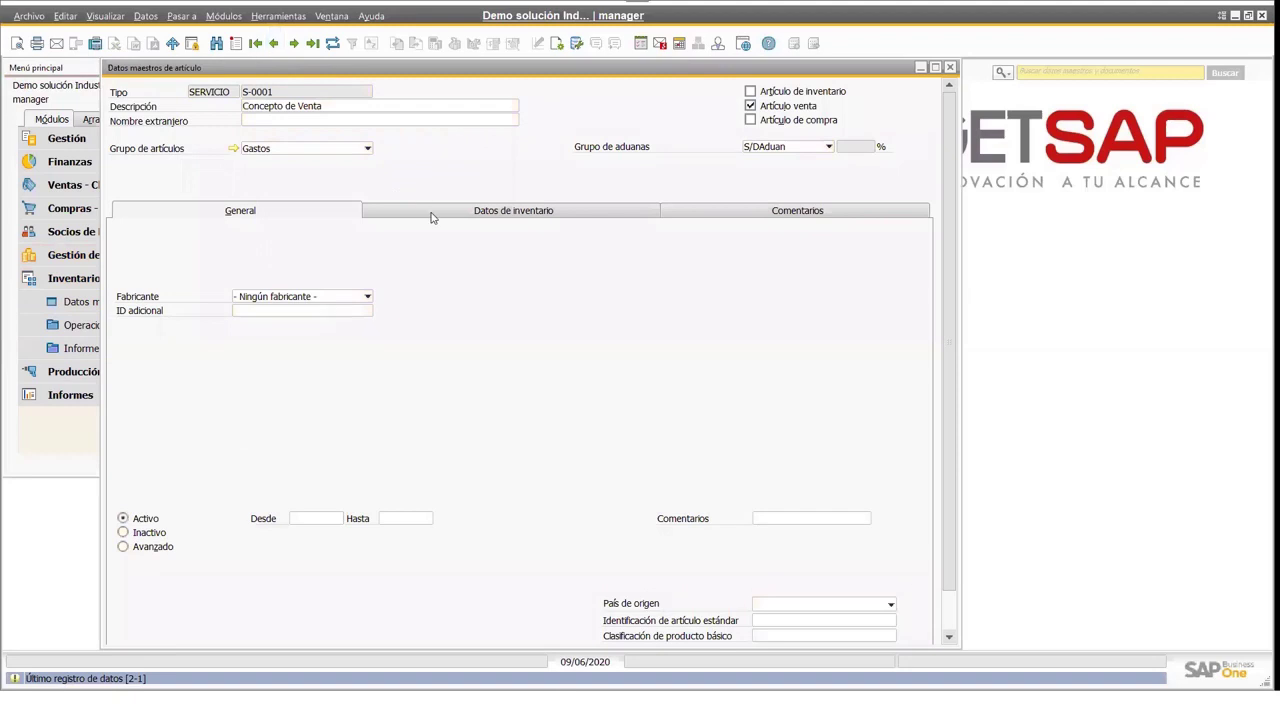
pyautogui.click(423, 207)
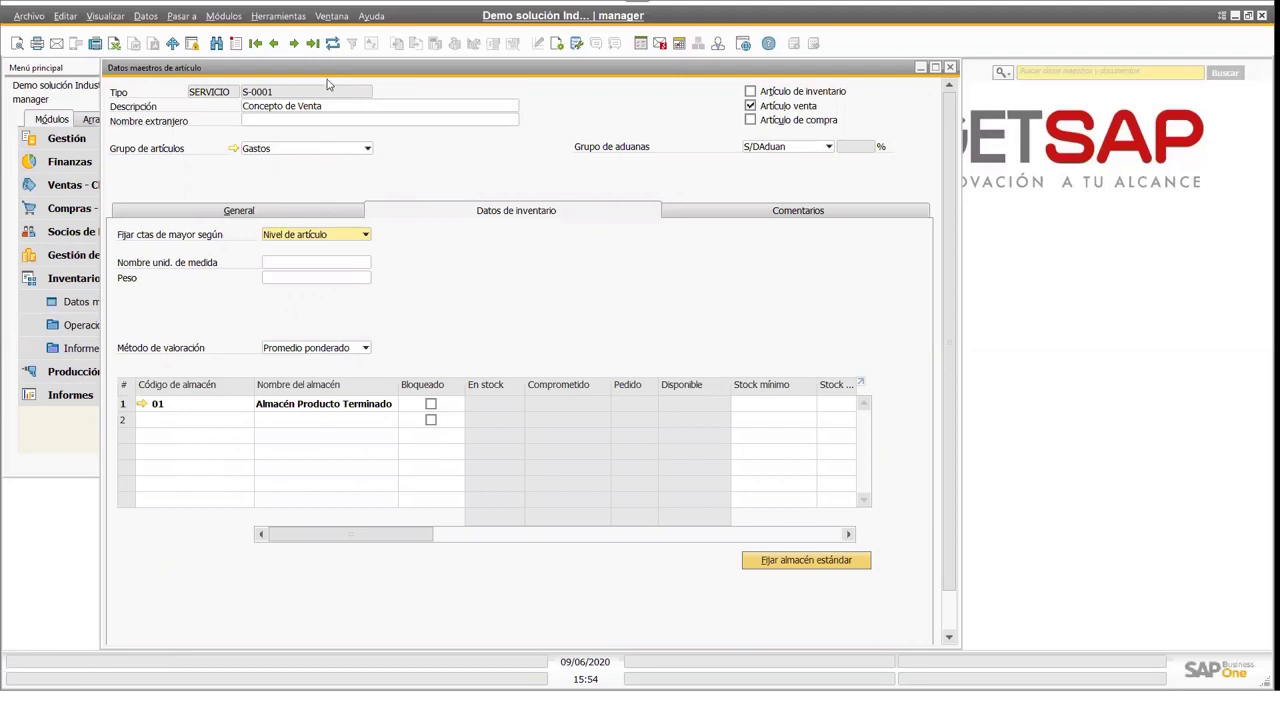
pyautogui.click(256, 43)
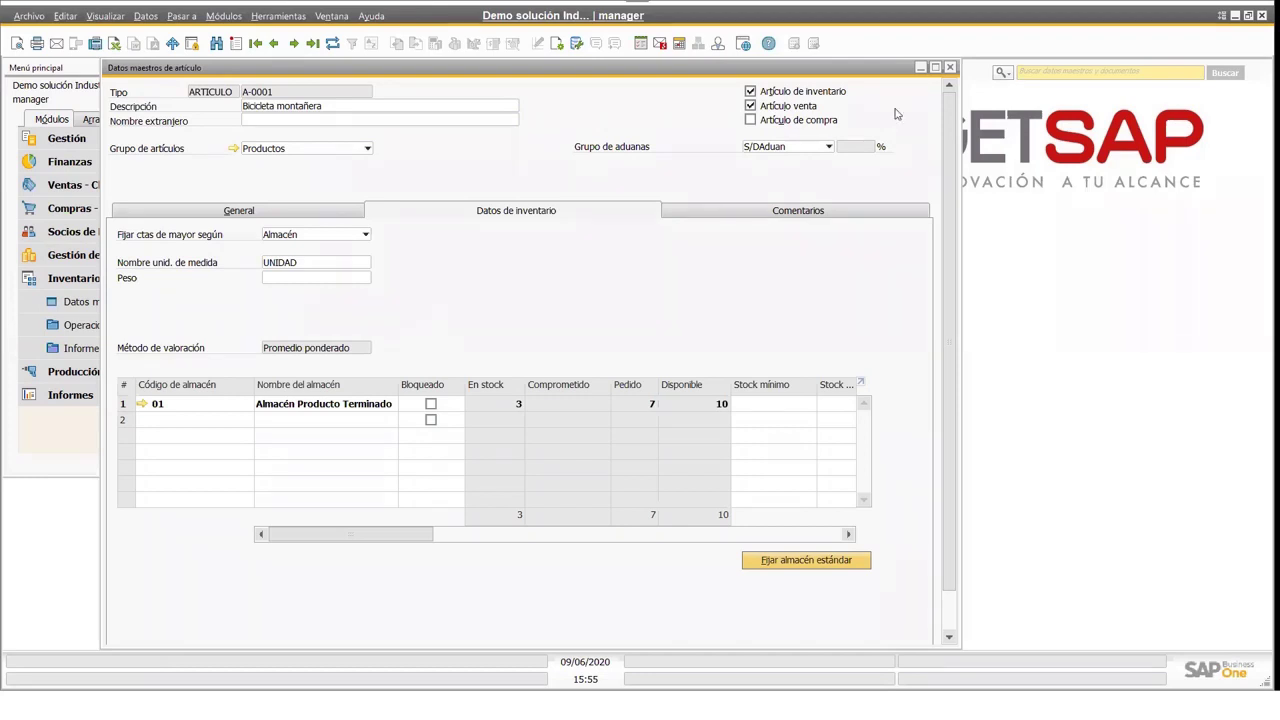
pyautogui.click(950, 67)
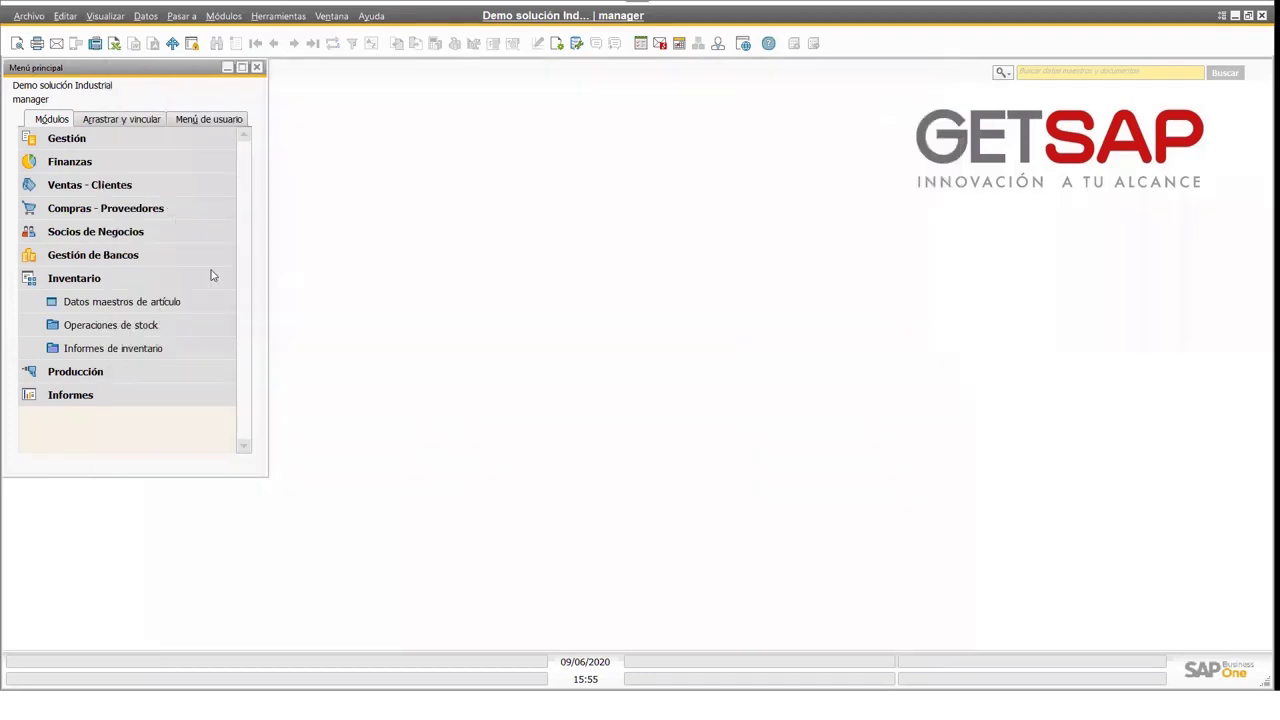
# - Open a new inventory count and try to enable Fijar on its blank first line
pyautogui.click(162, 324)
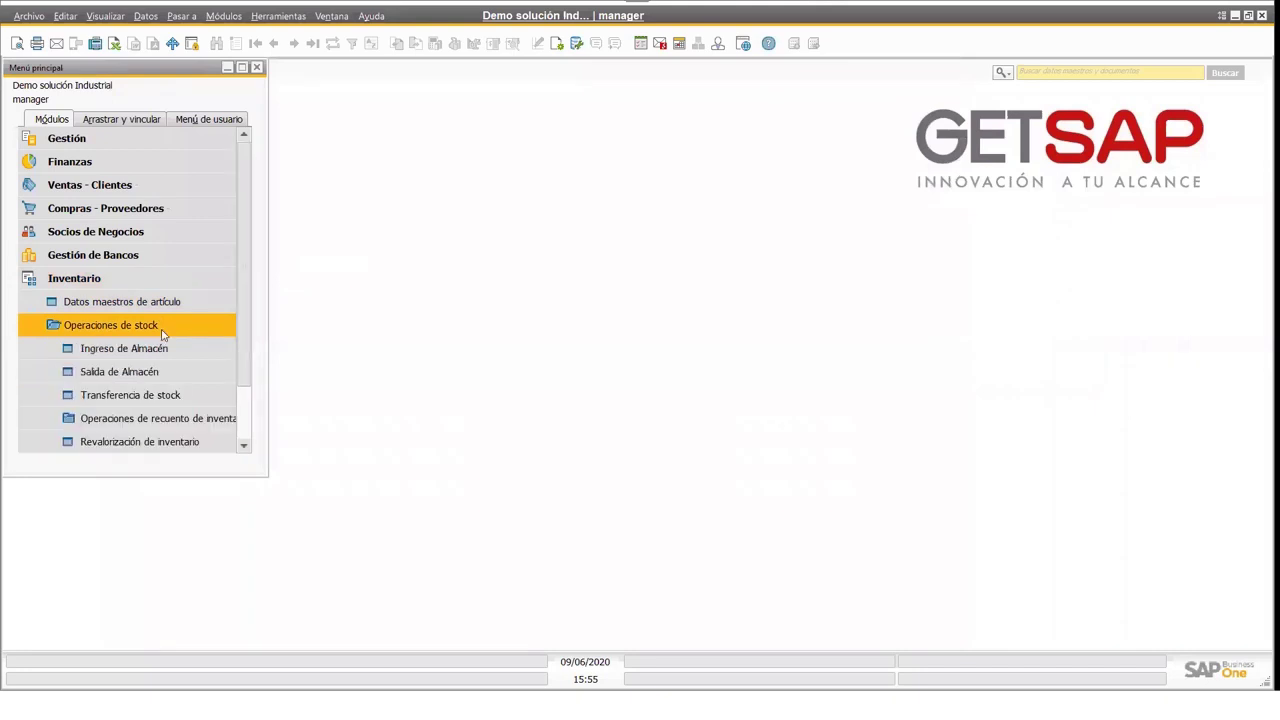
pyautogui.click(163, 418)
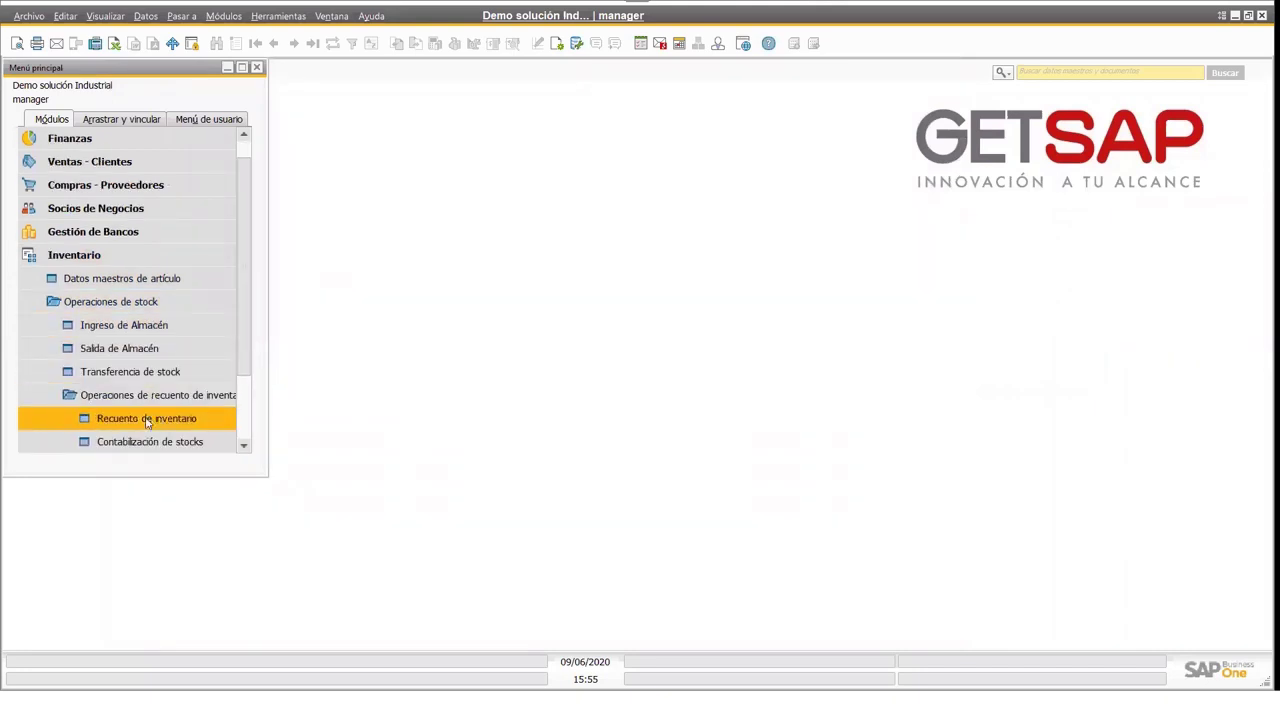
pyautogui.click(152, 420)
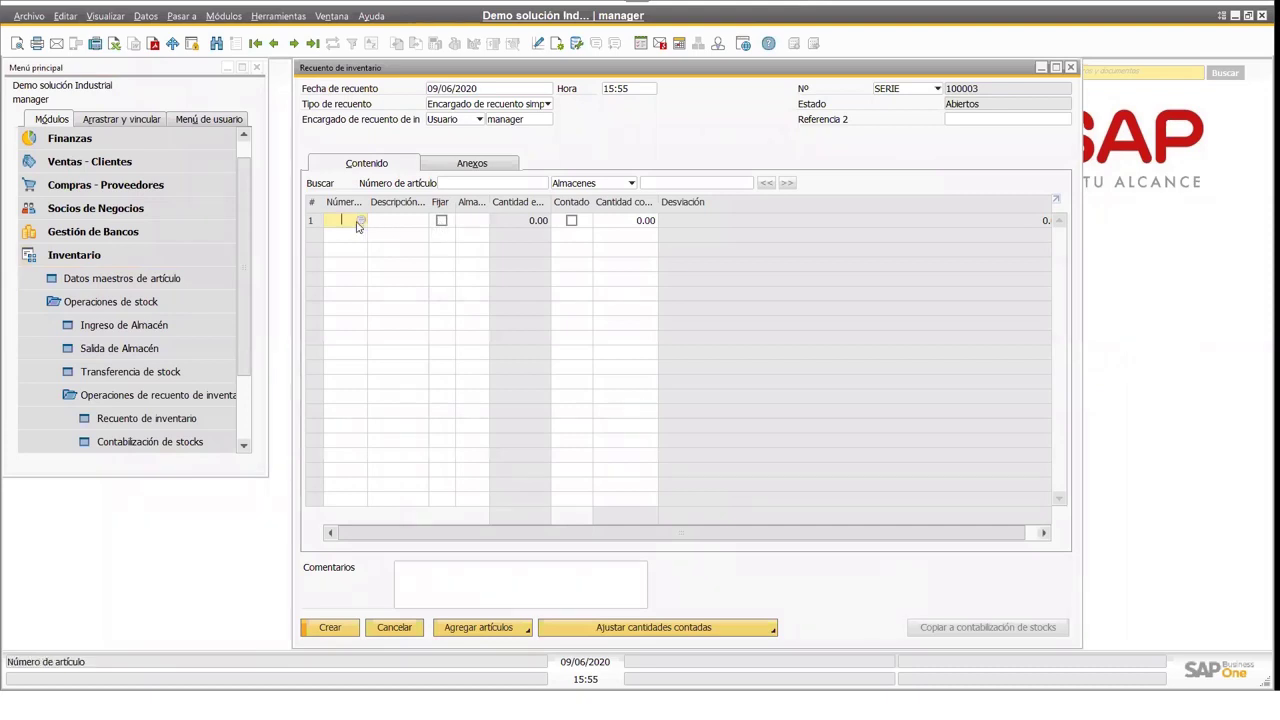
pyautogui.click(442, 222)
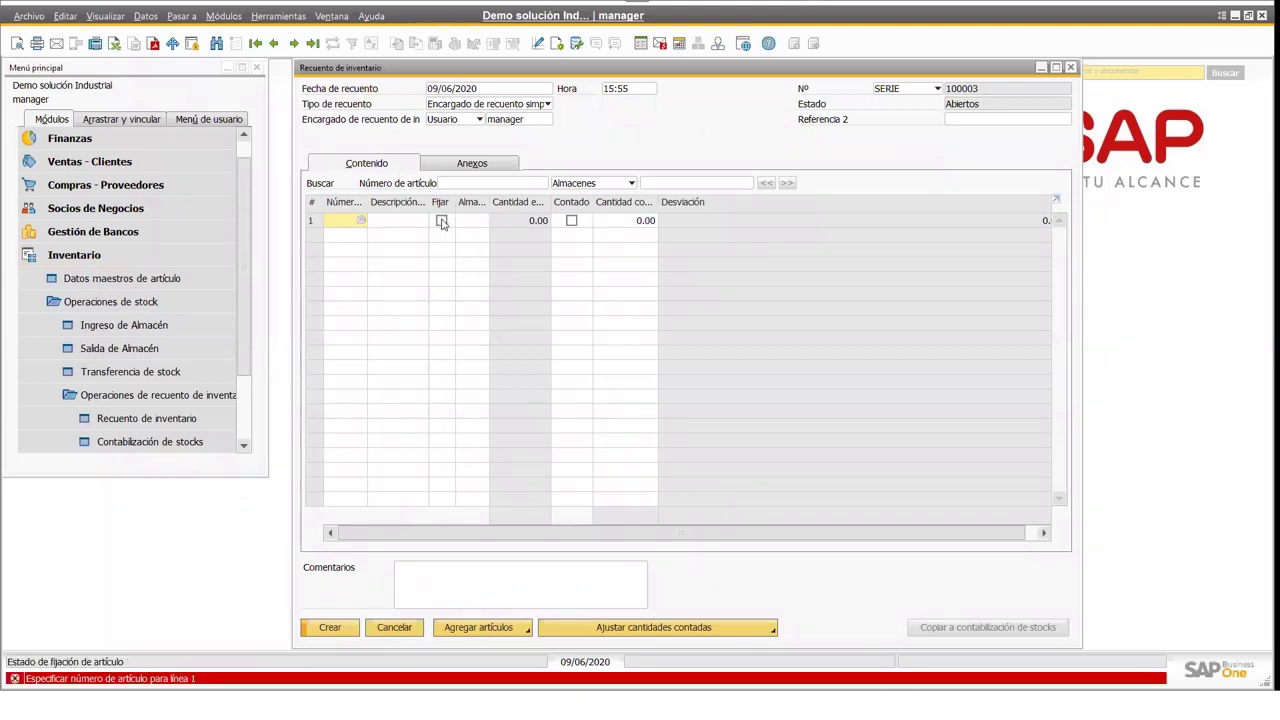
# - Go to inventory count 100002, try the Fijar option on the Pedal line, and close the count without saving
pyautogui.click(274, 43)
pyautogui.click(441, 220)
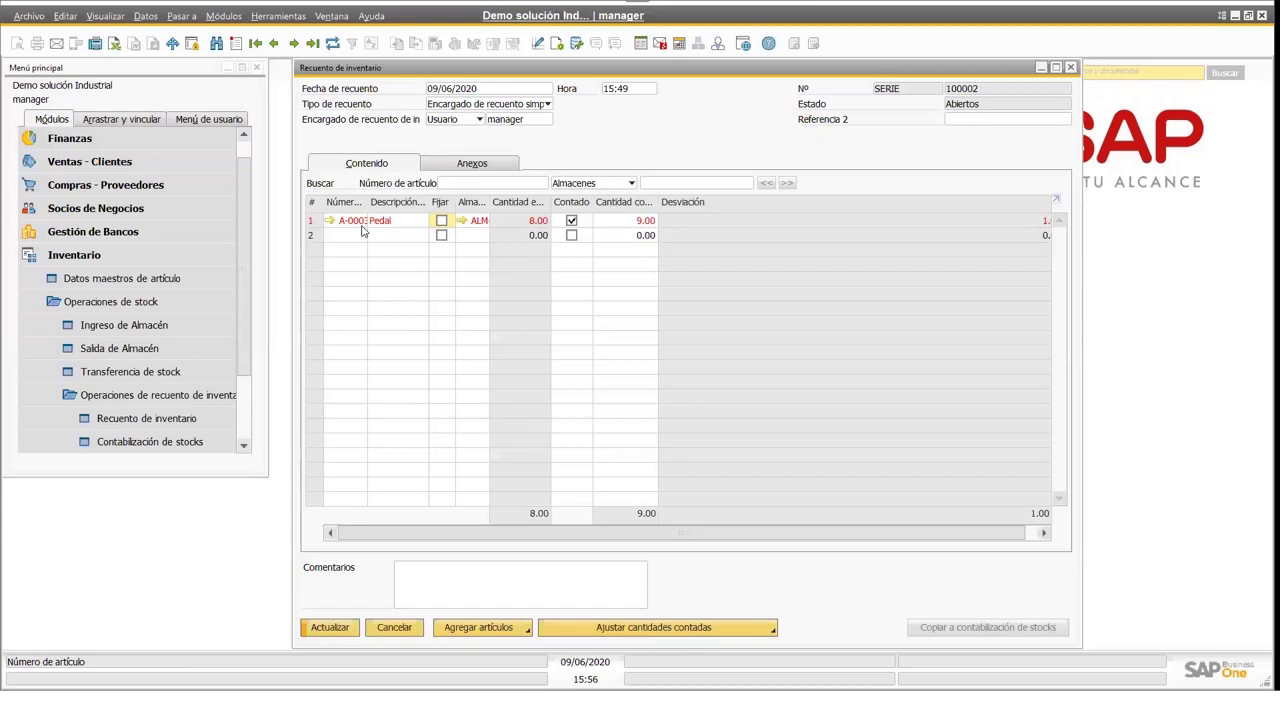
pyautogui.click(394, 632)
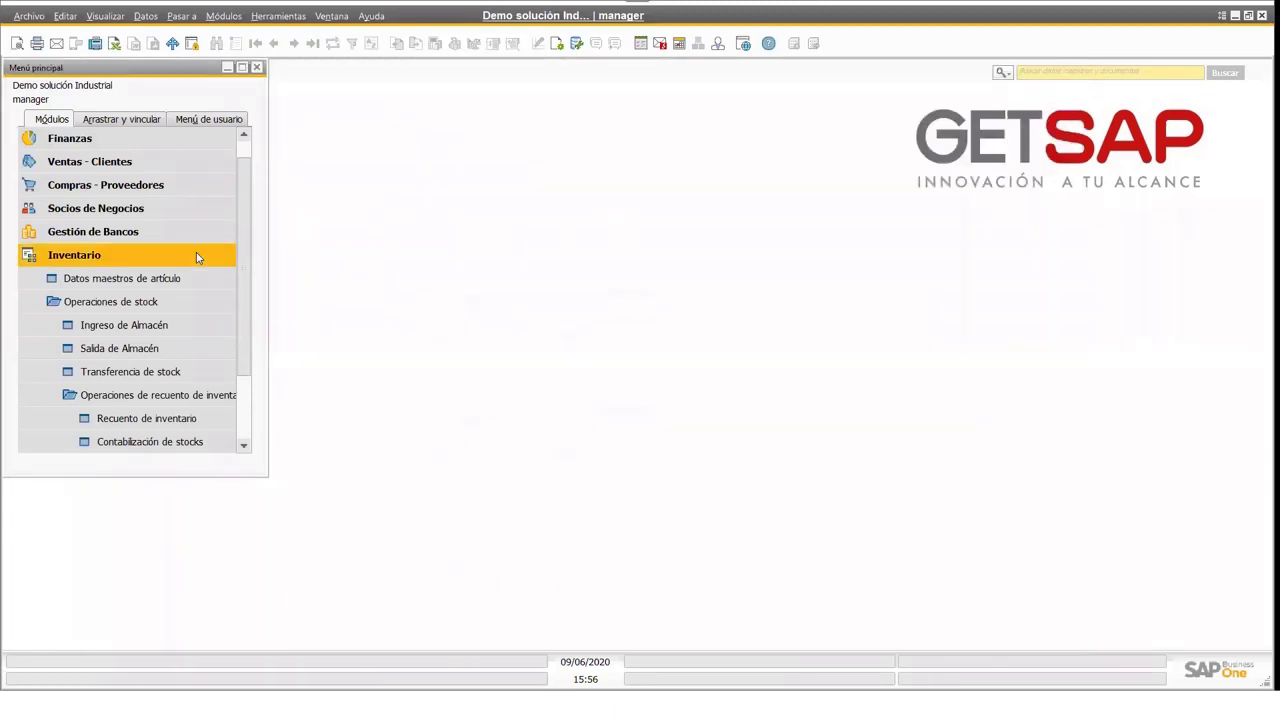
pyautogui.click(197, 257)
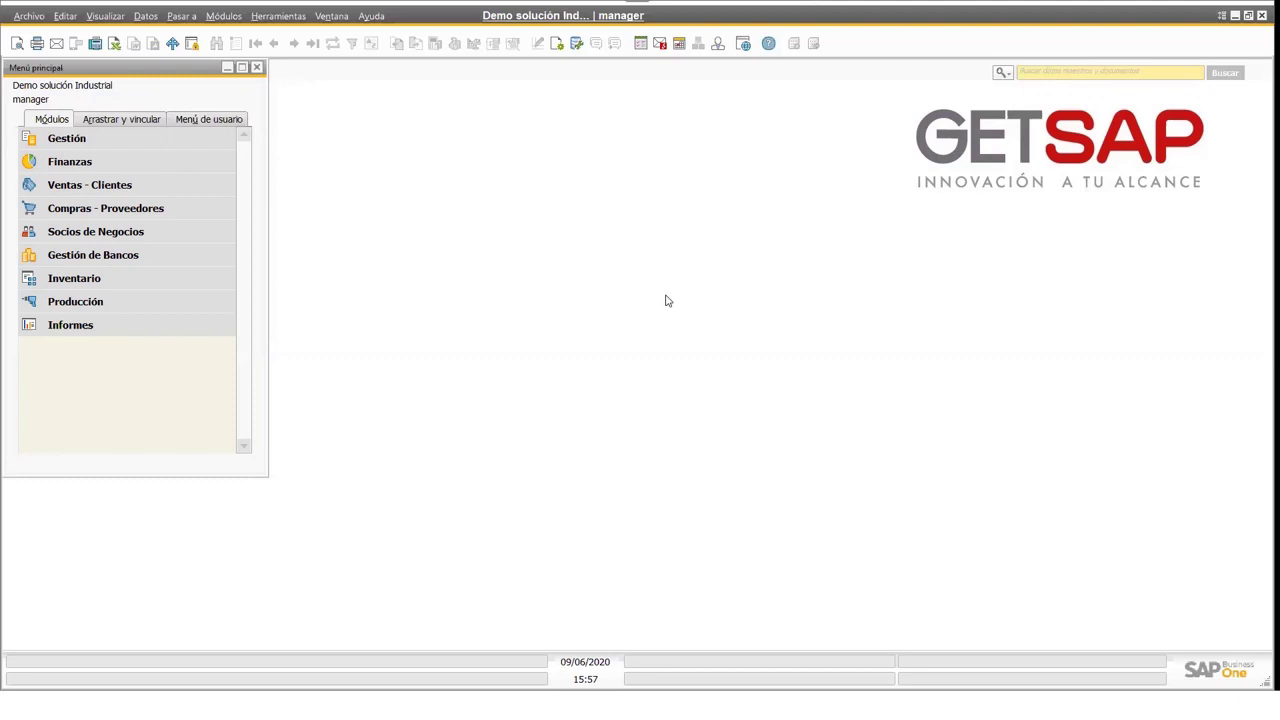
# - Open a new inventory revaluation, view the available revaluation types, and close it without creating the document
pyautogui.click(131, 287)
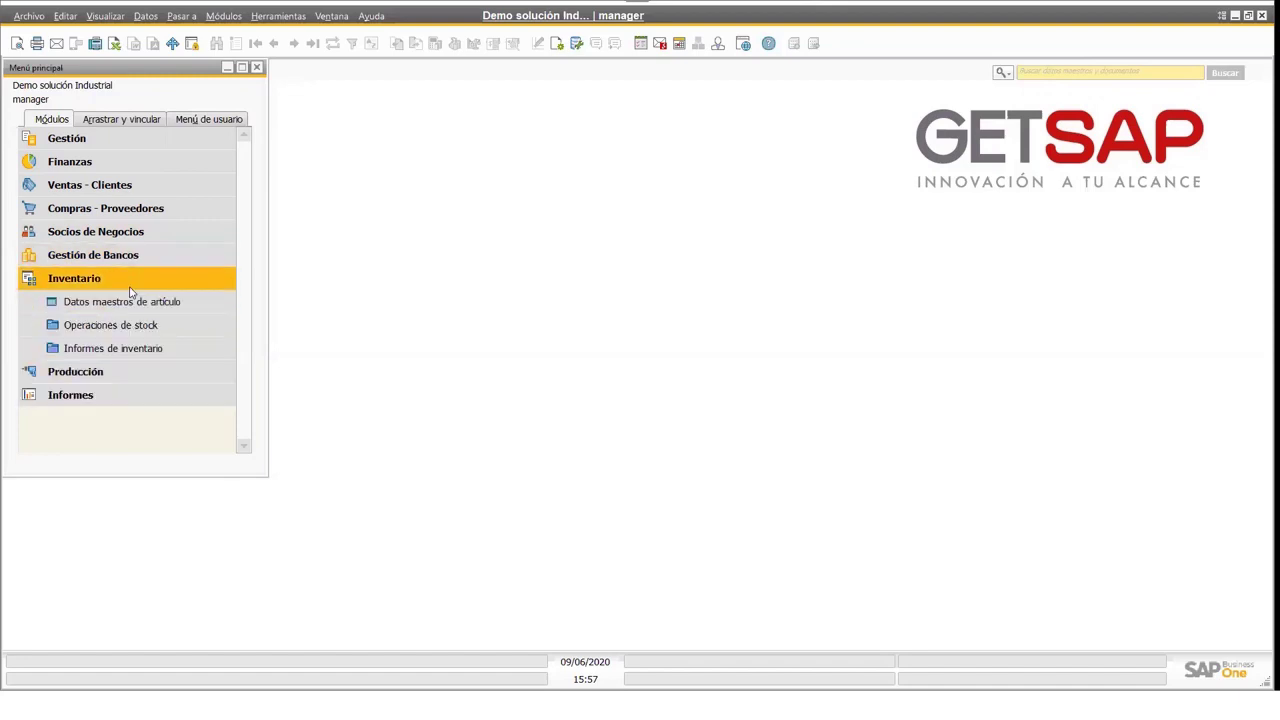
pyautogui.click(133, 356)
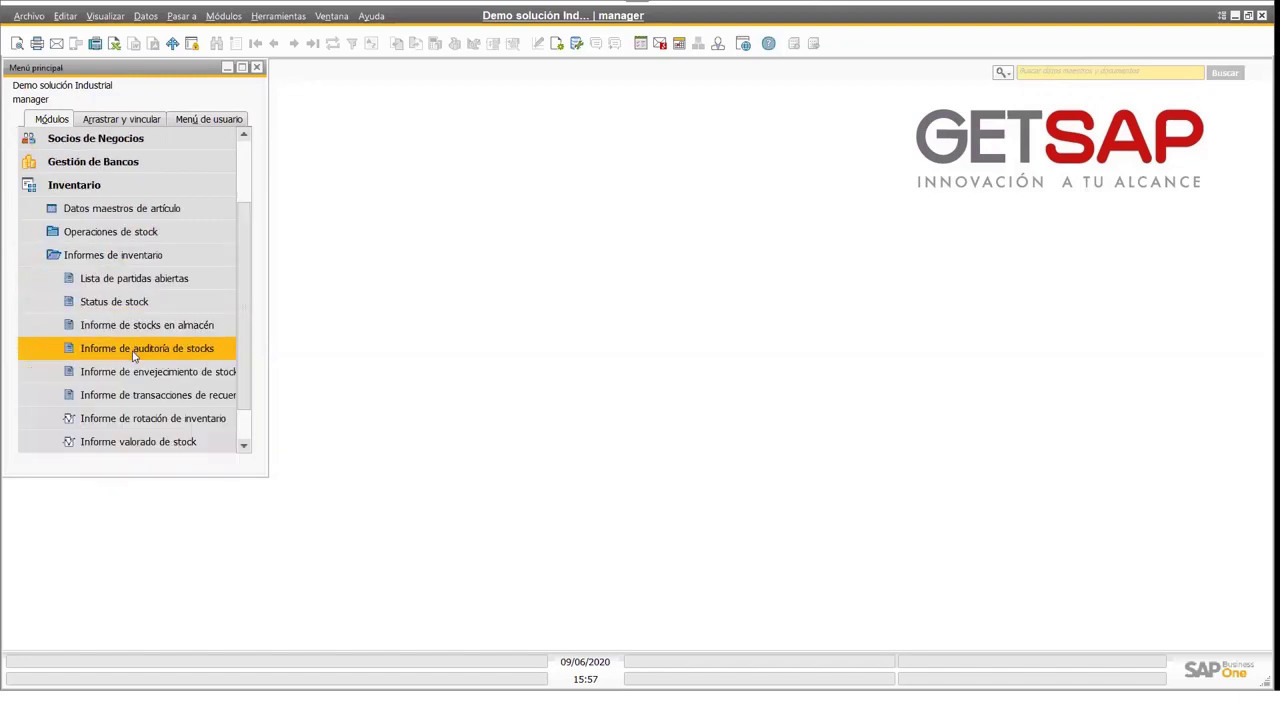
pyautogui.click(127, 259)
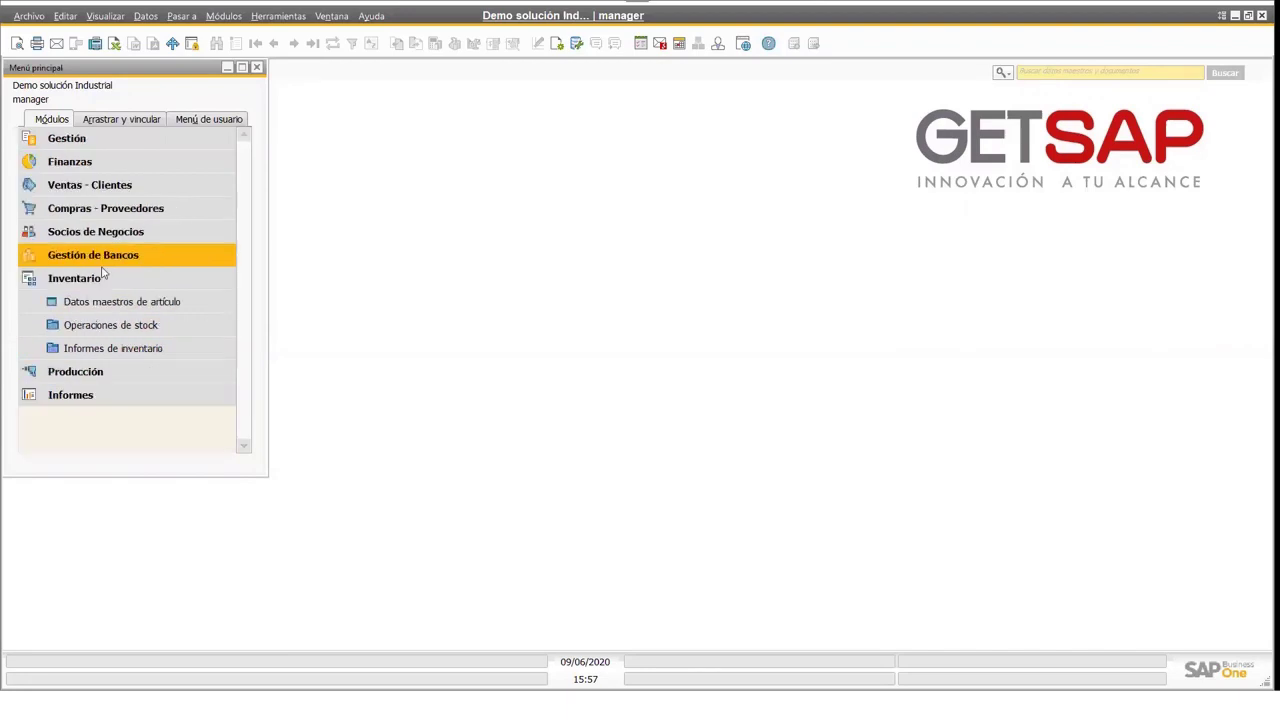
pyautogui.click(141, 330)
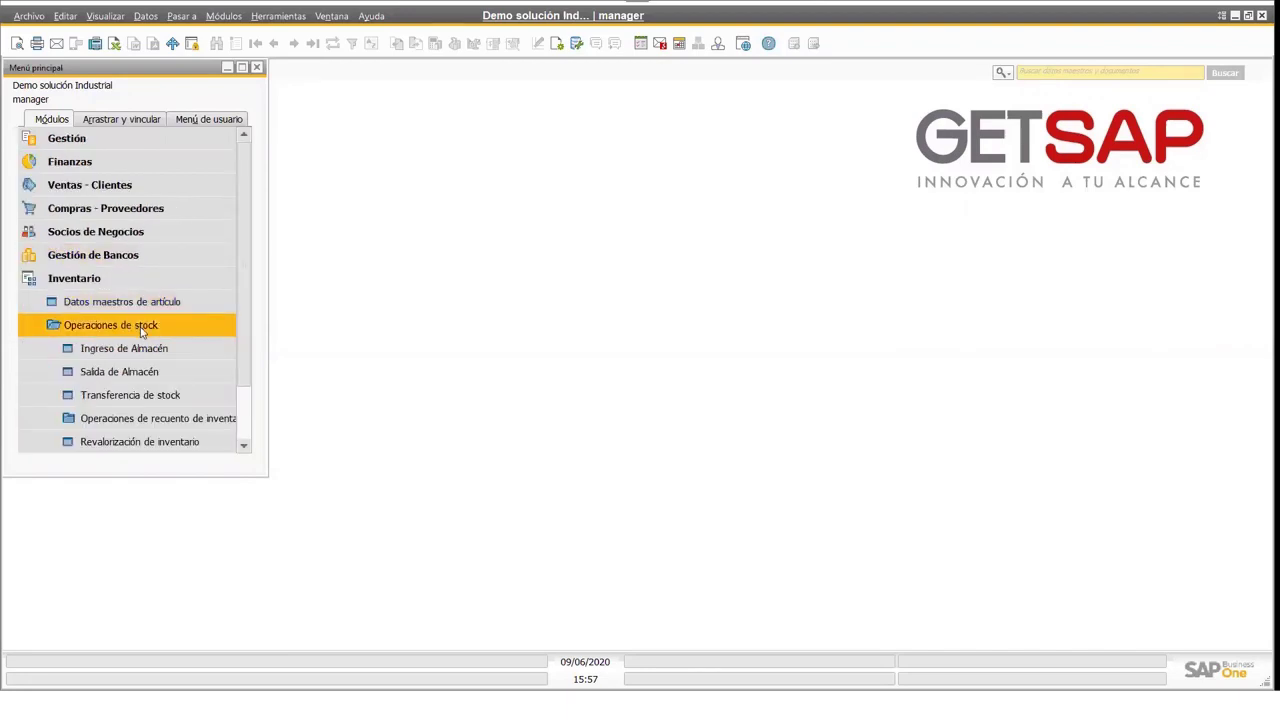
pyautogui.click(159, 444)
pyautogui.click(428, 132)
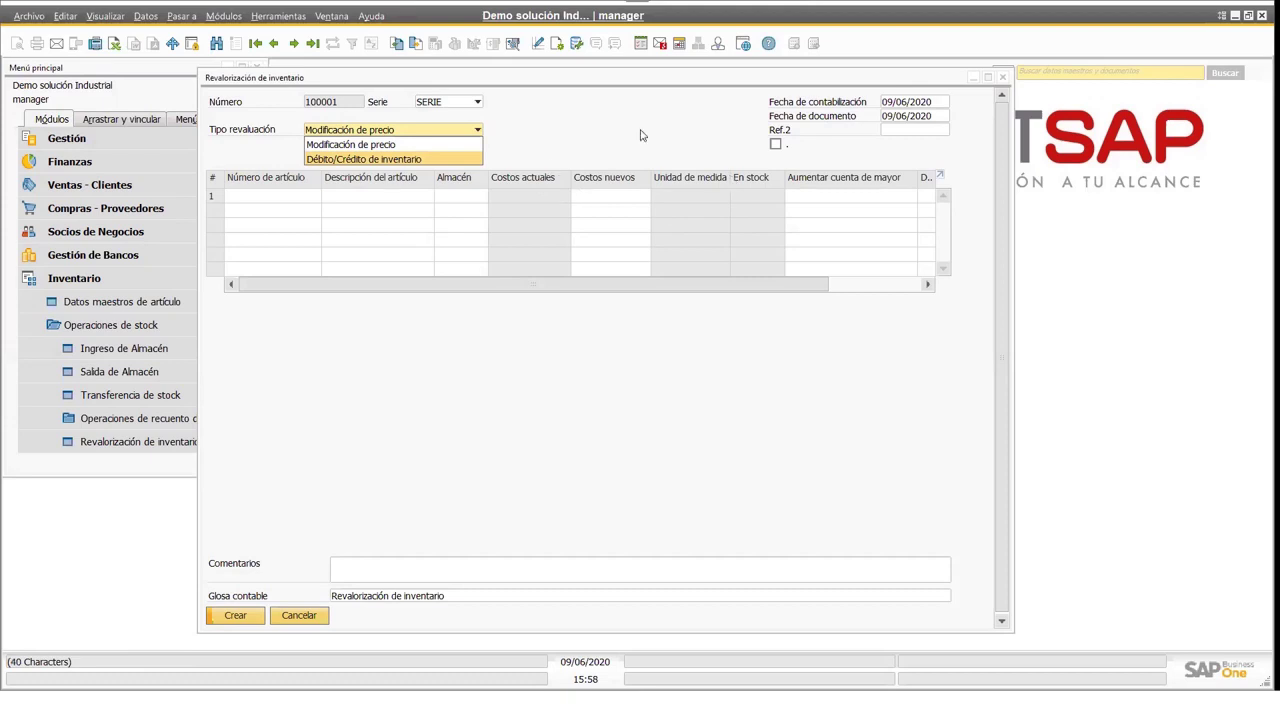
pyautogui.click(292, 618)
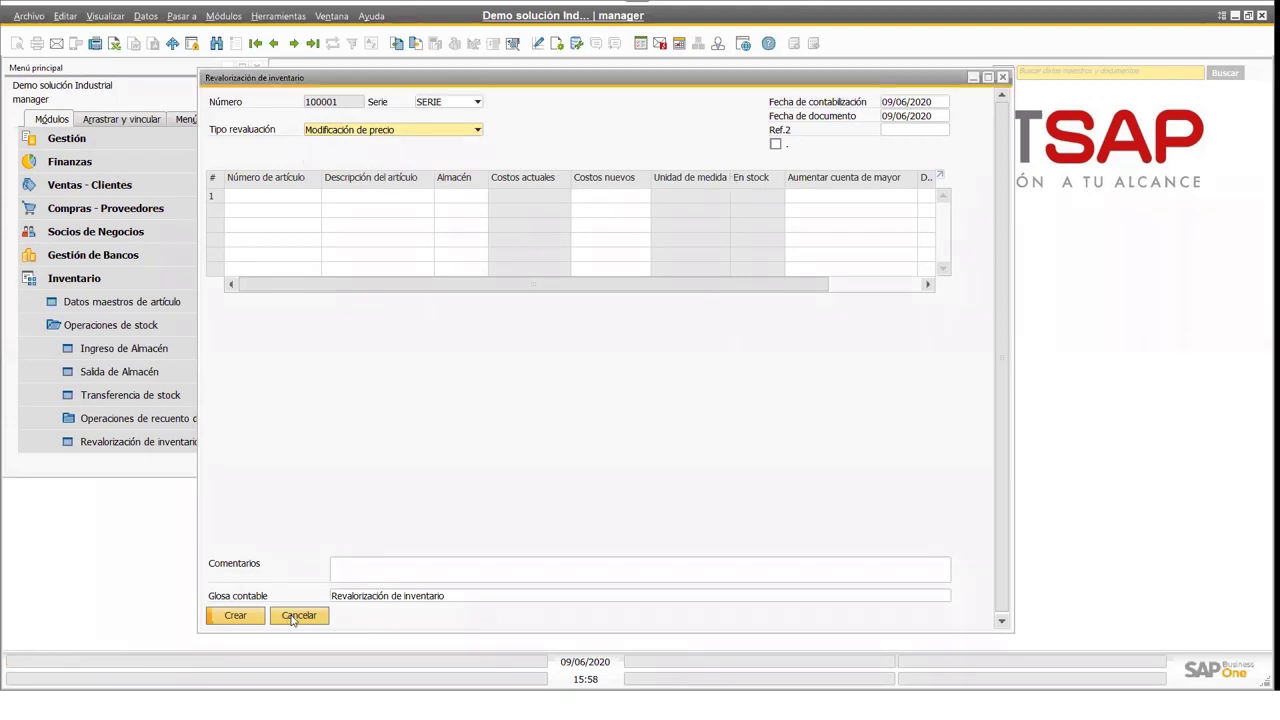
pyautogui.click(292, 616)
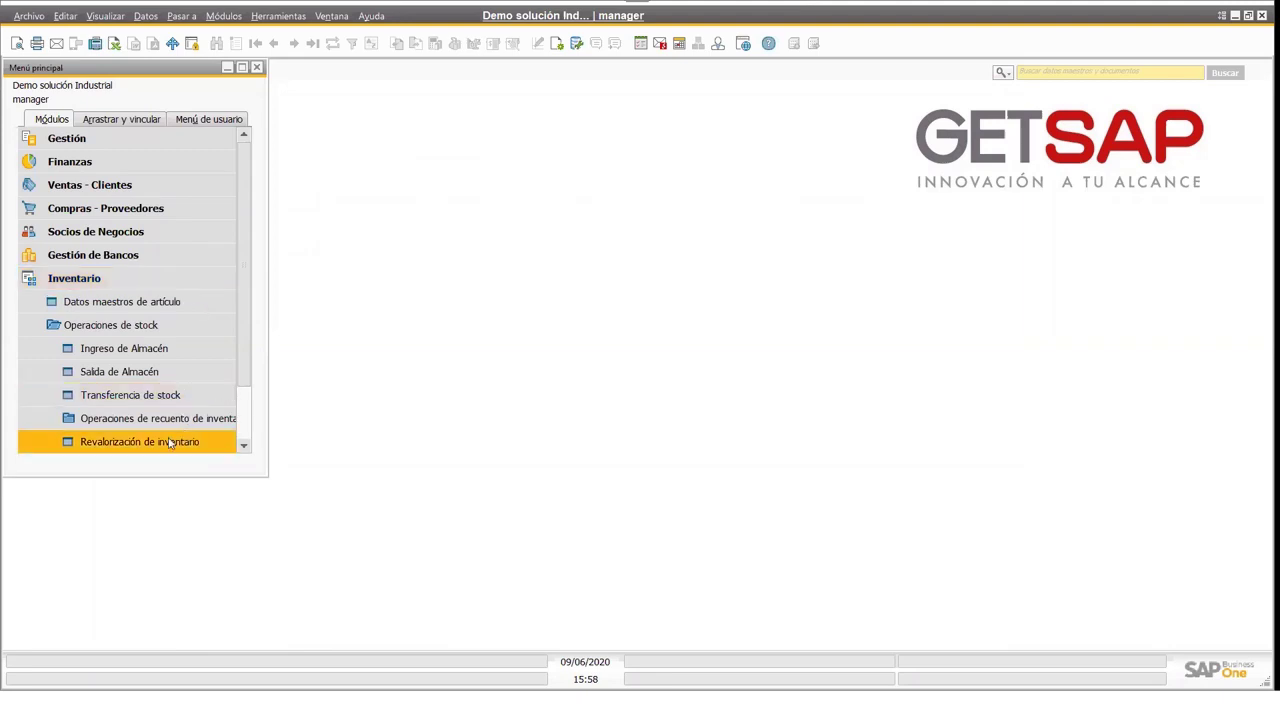
pyautogui.click(155, 277)
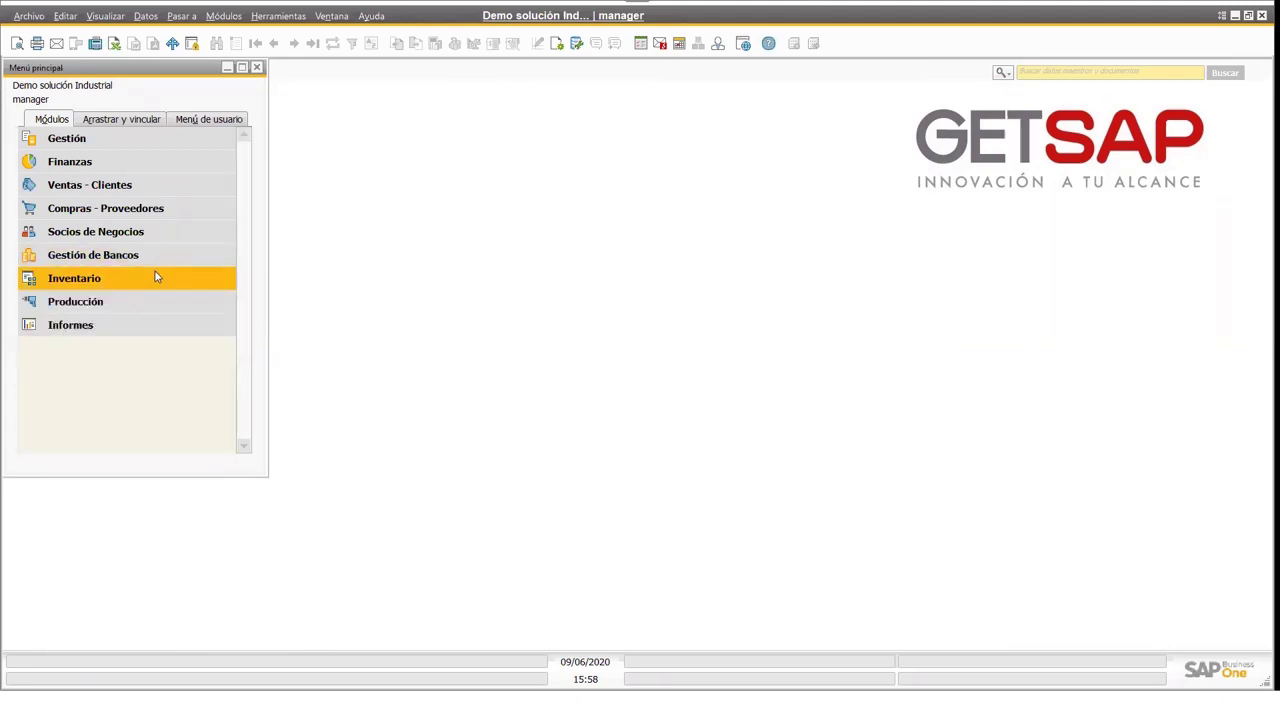